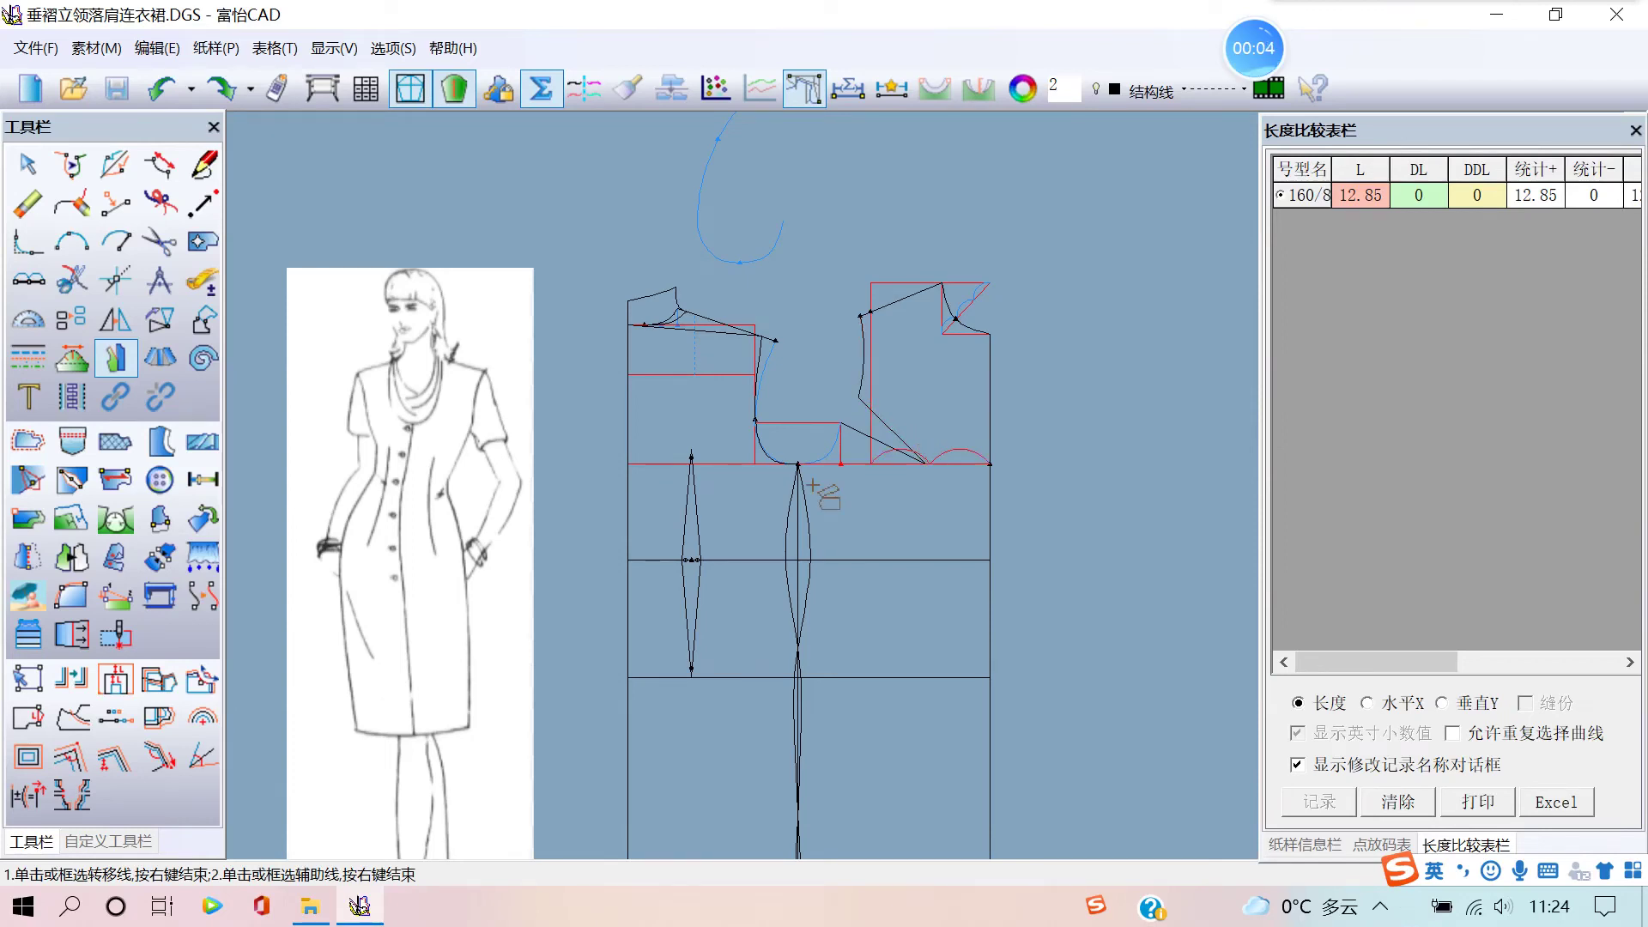
- Draw a dashed guide line, about 23 cm, from the bust-line point to the neckline curve
{"action": "scroll", "coordinate": [814, 487], "scroll_direction": "up", "scroll_amount": 1}
{"action": "scroll", "coordinate": [791, 447], "scroll_direction": "up", "scroll_amount": 1}
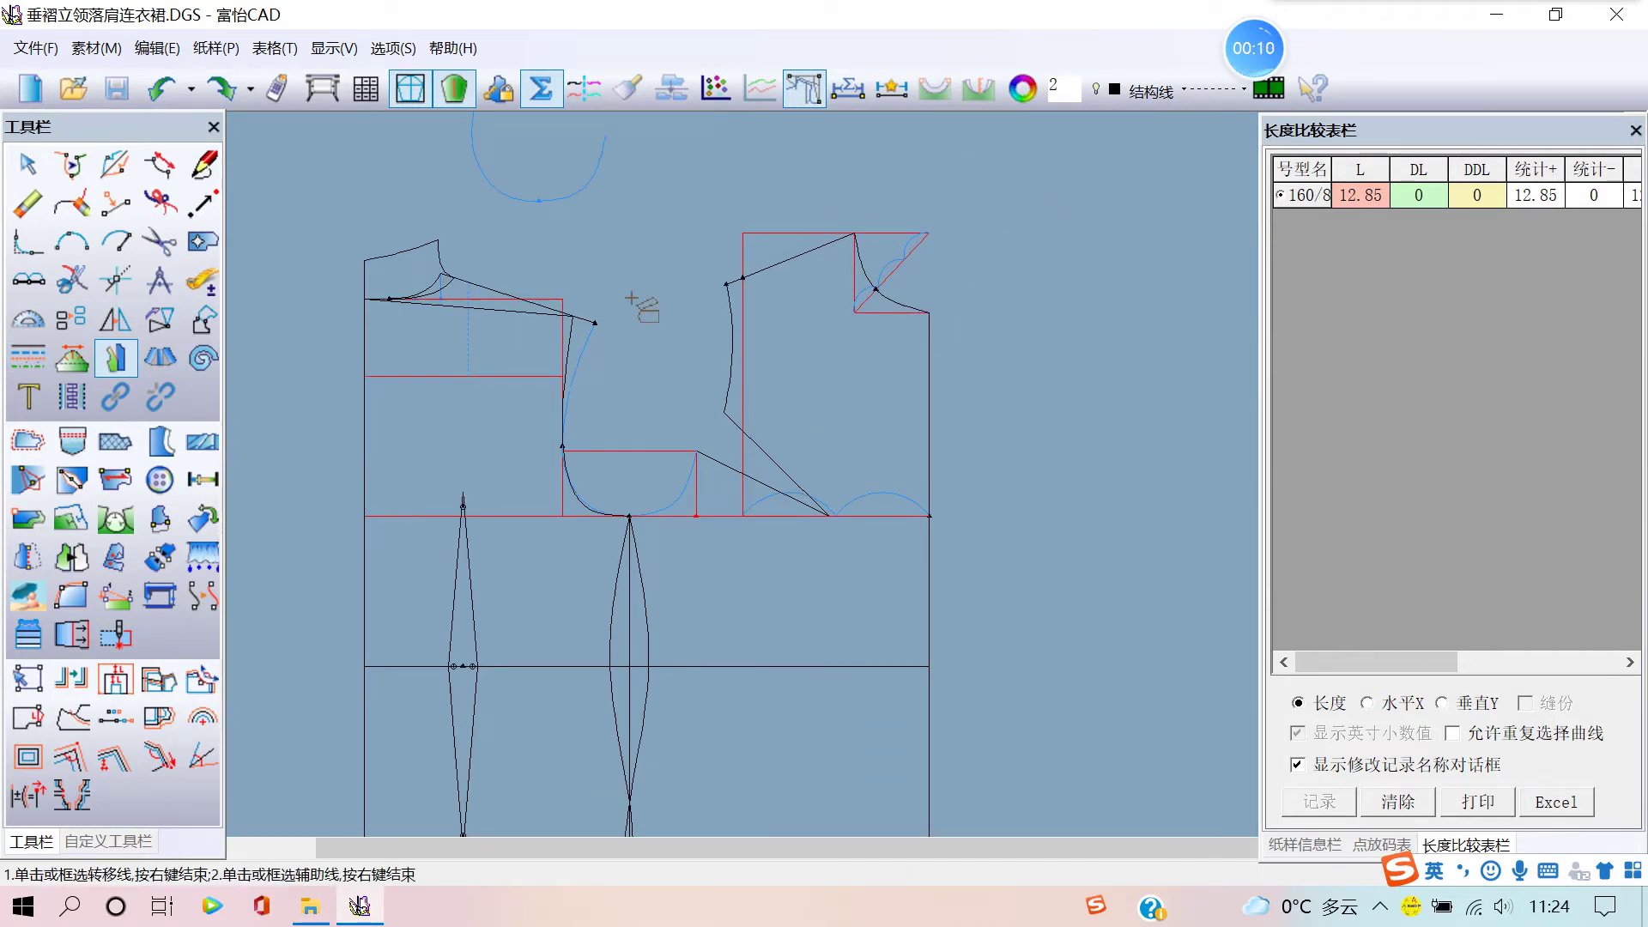
{"action": "right_click", "coordinate": [520, 177]}
{"action": "left_click", "coordinate": [543, 193]}
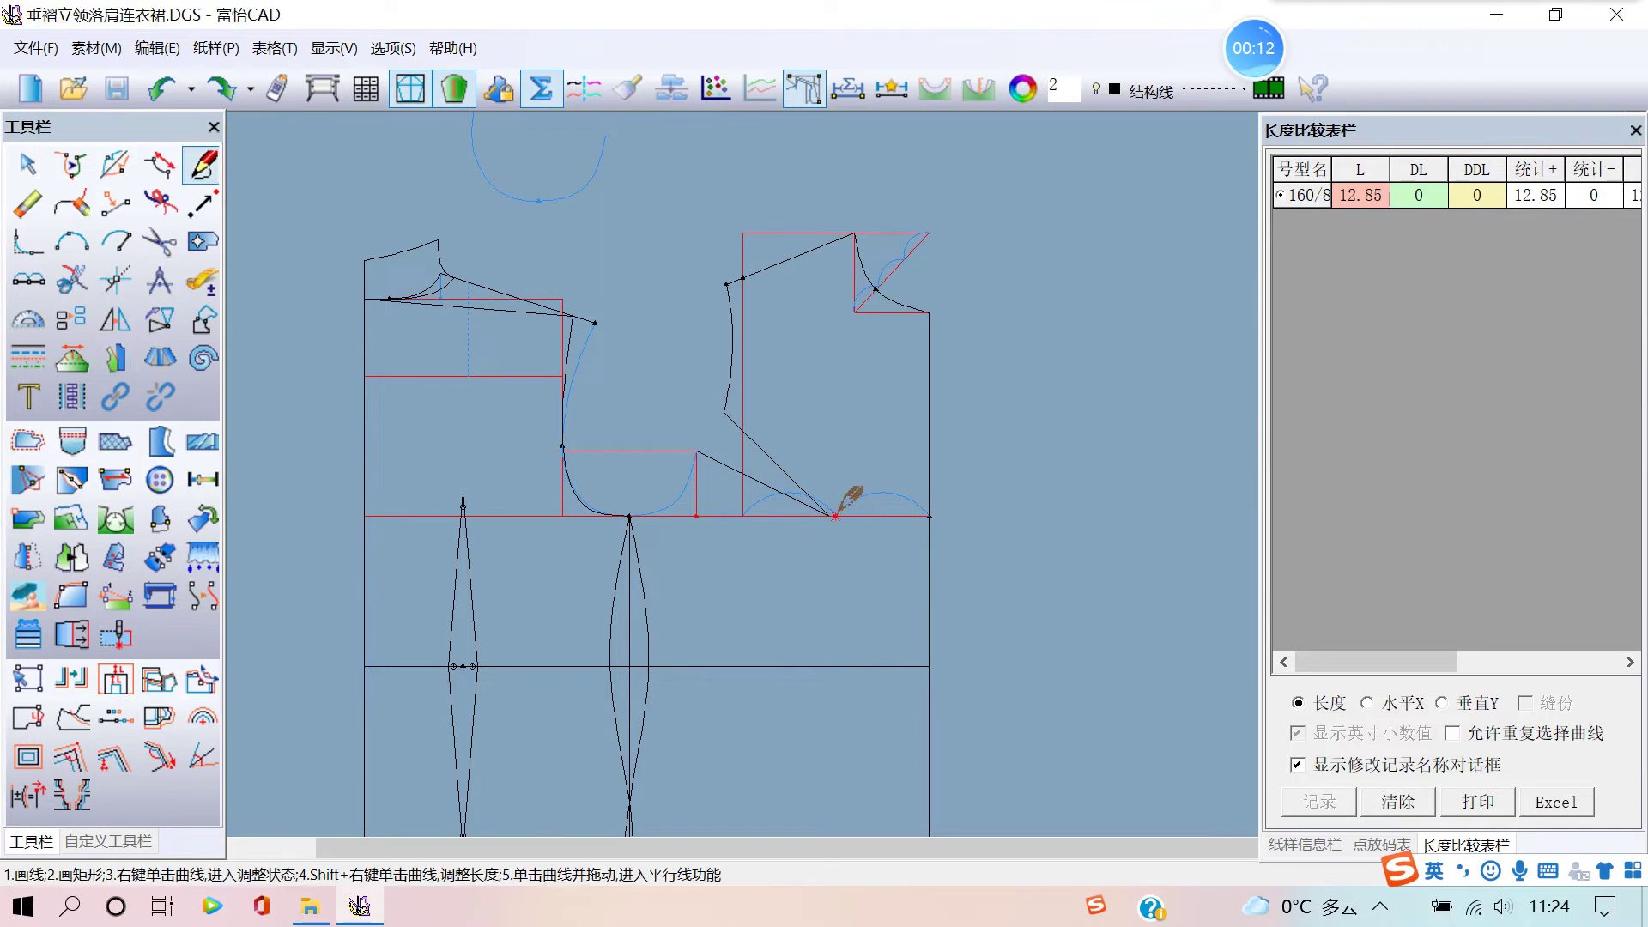
{"action": "left_click", "coordinate": [829, 515]}
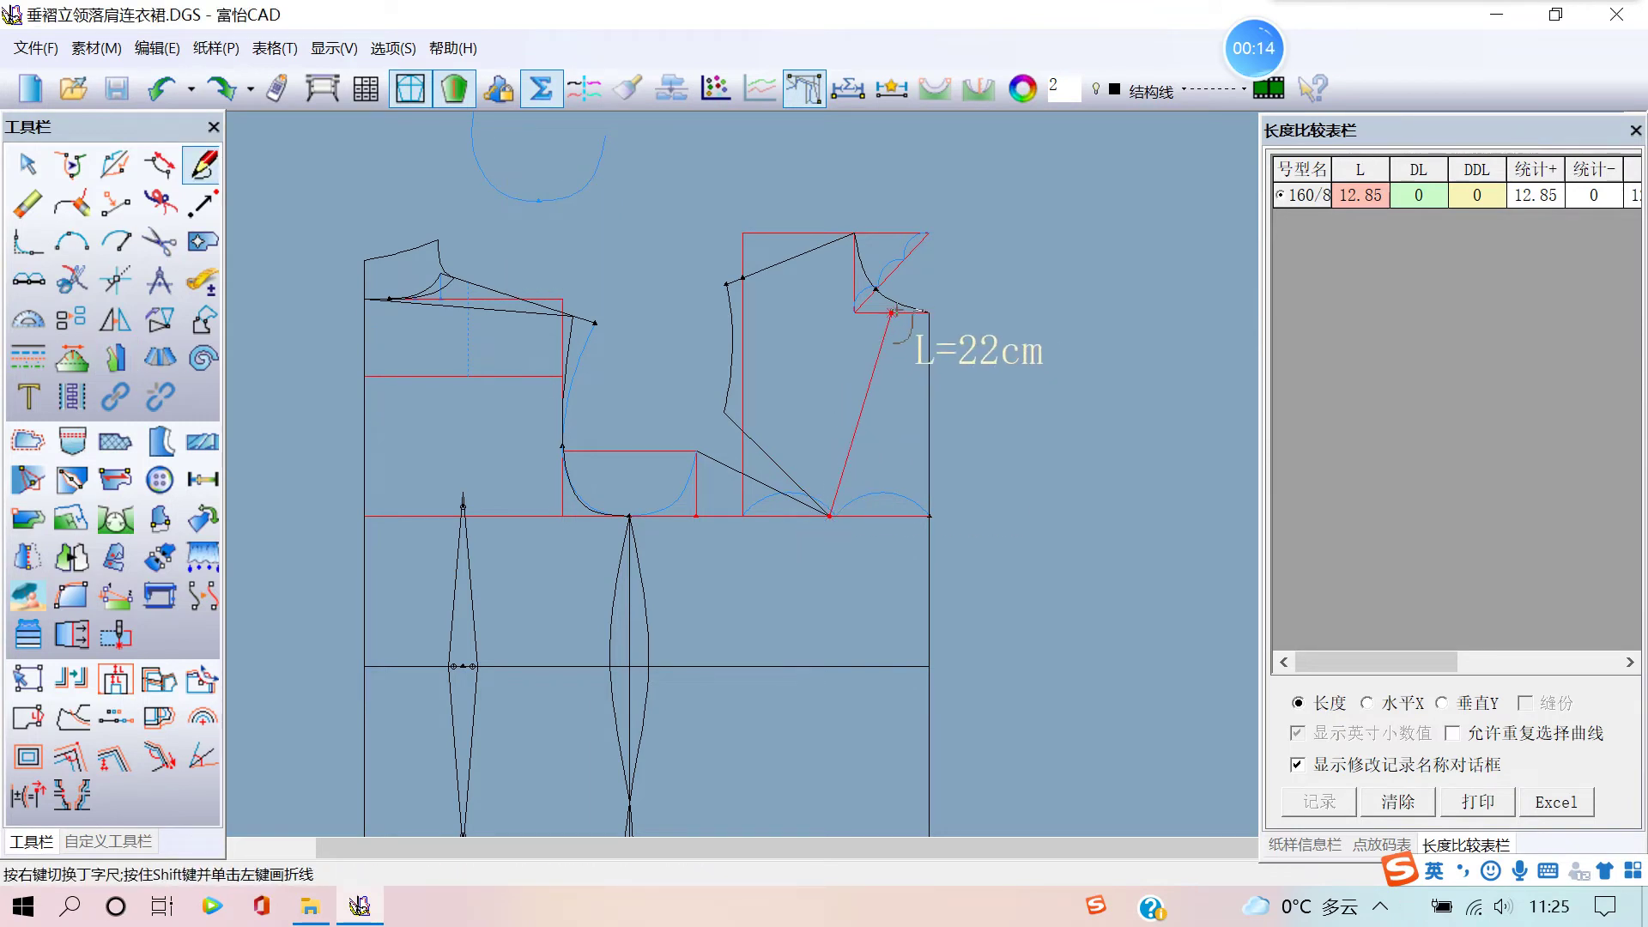
{"action": "scroll", "coordinate": [900, 304], "scroll_direction": "up", "scroll_amount": 3}
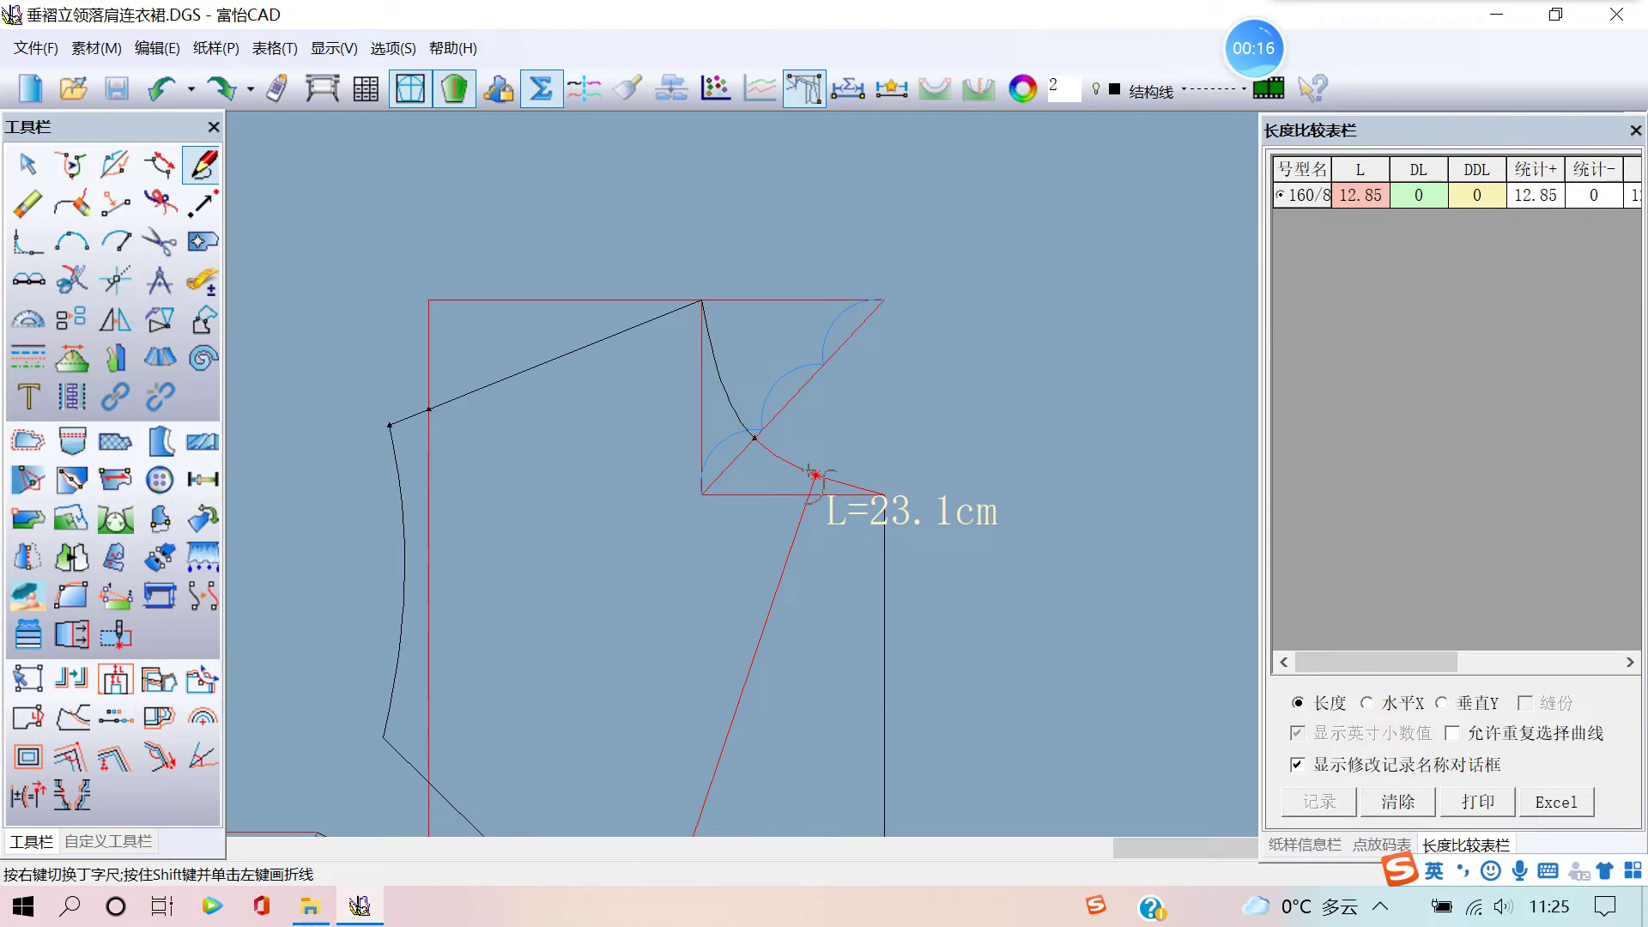
{"action": "left_click", "coordinate": [813, 475]}
{"action": "right_click", "coordinate": [813, 475]}
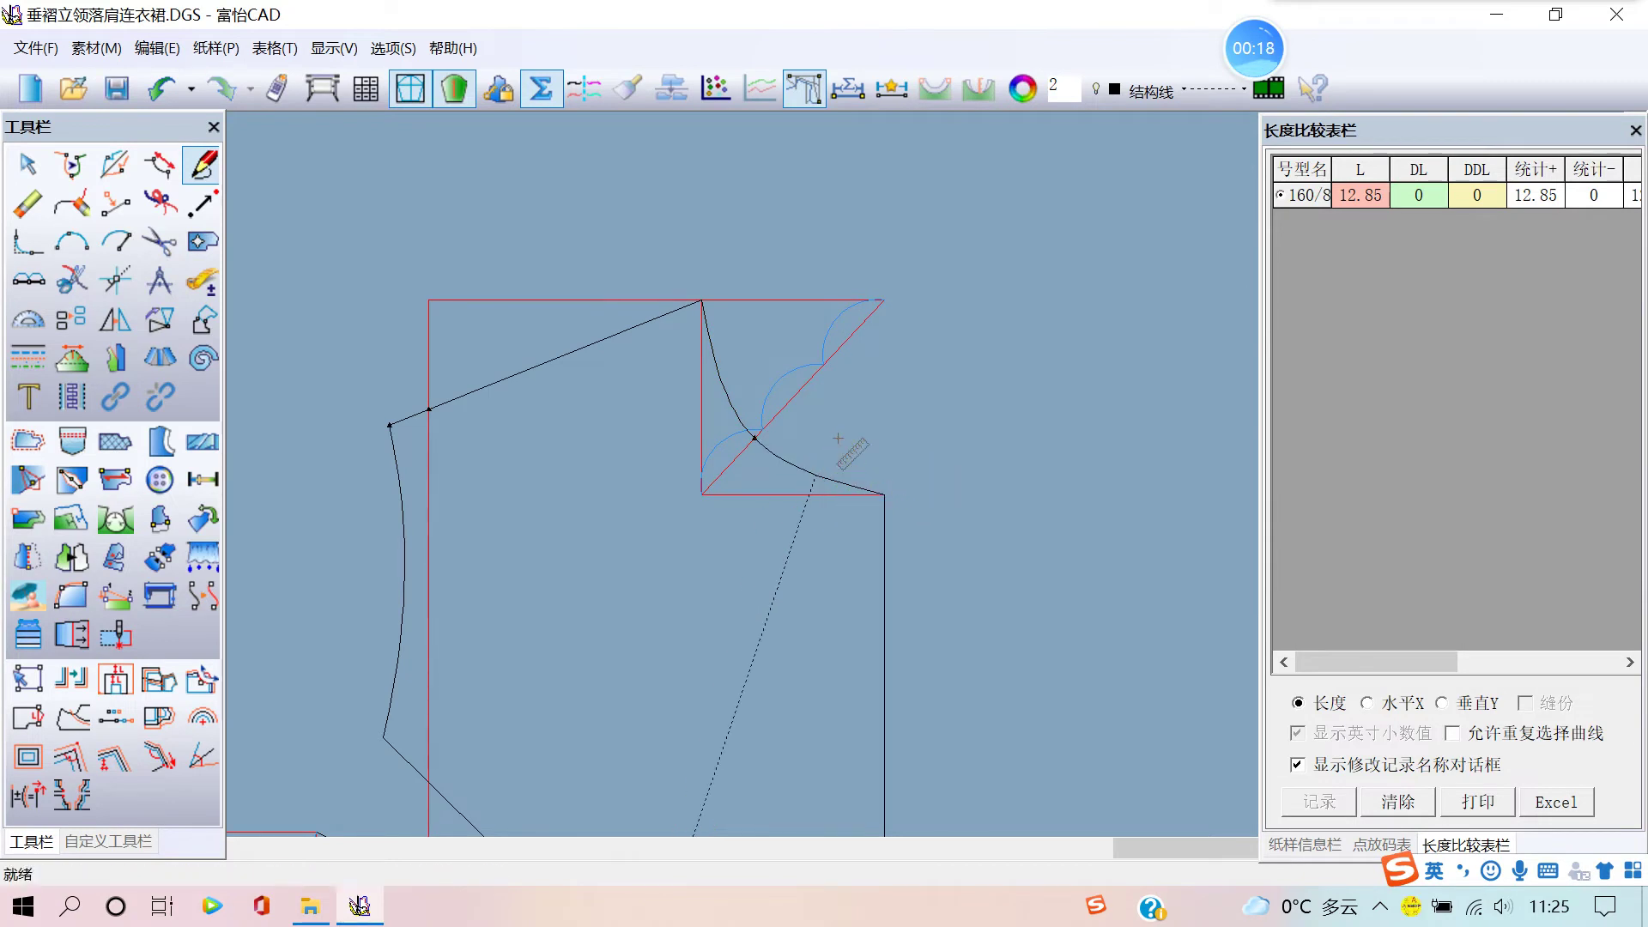
{"action": "scroll", "coordinate": [841, 459], "scroll_direction": "down", "scroll_amount": 3}
{"action": "scroll", "coordinate": [824, 459], "scroll_direction": "down", "scroll_amount": 1}
{"action": "scroll", "coordinate": [812, 438], "scroll_direction": "up", "scroll_amount": 2}
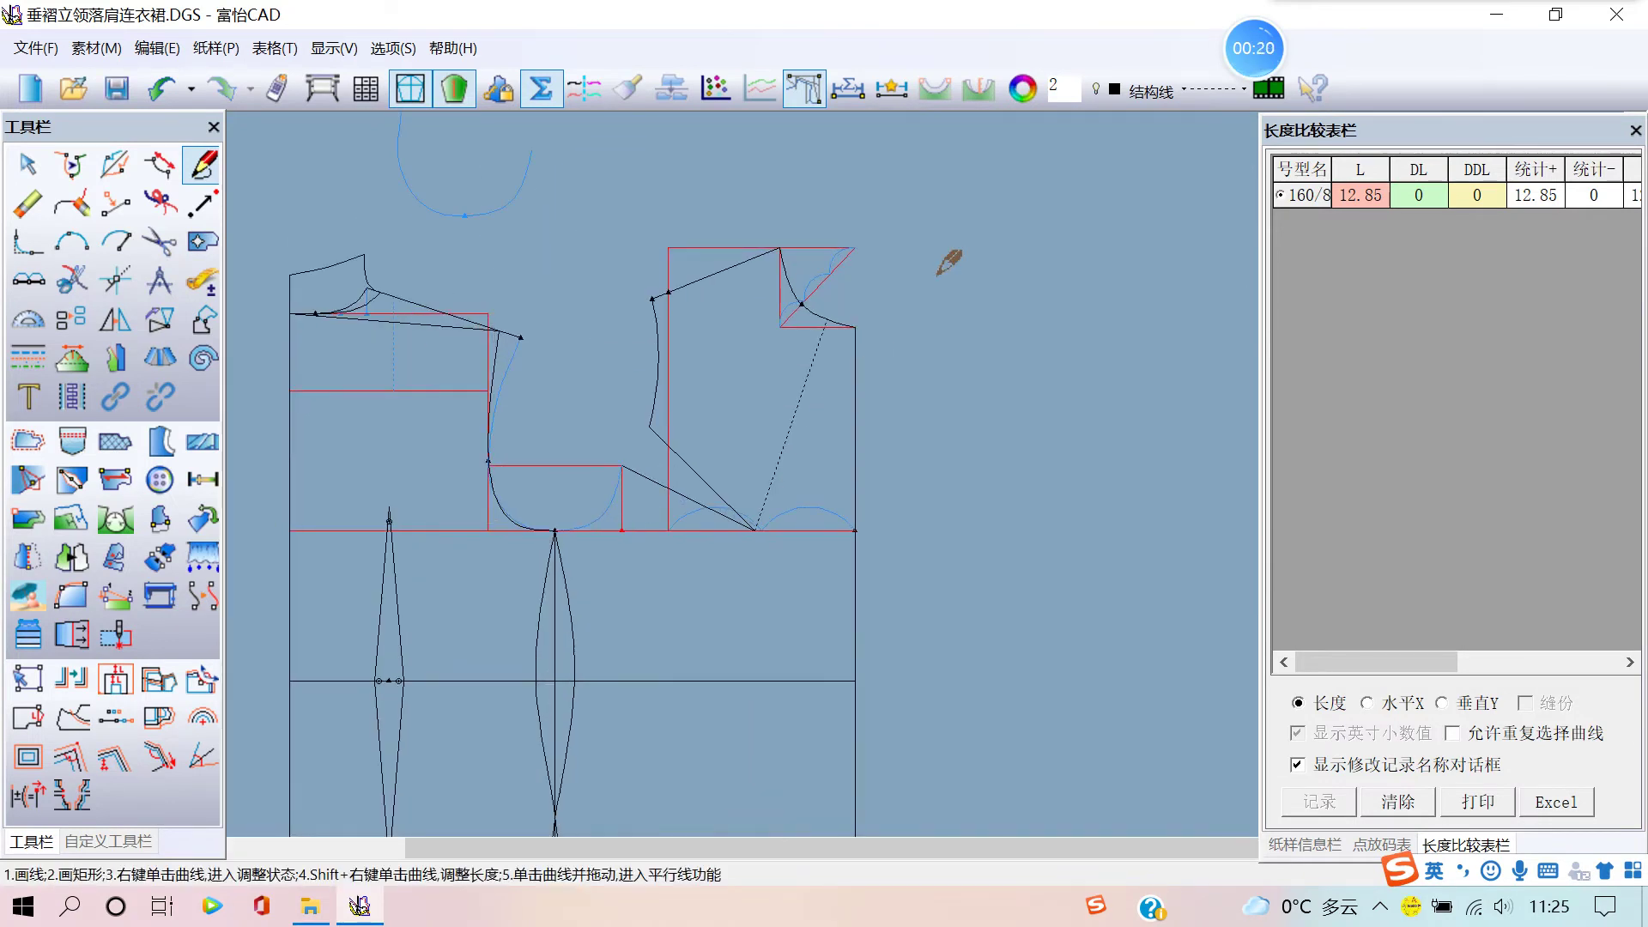
{"action": "scroll", "coordinate": [825, 460], "scroll_direction": "down", "scroll_amount": 1}
{"action": "scroll", "coordinate": [964, 242], "scroll_direction": "up", "scroll_amount": 1}
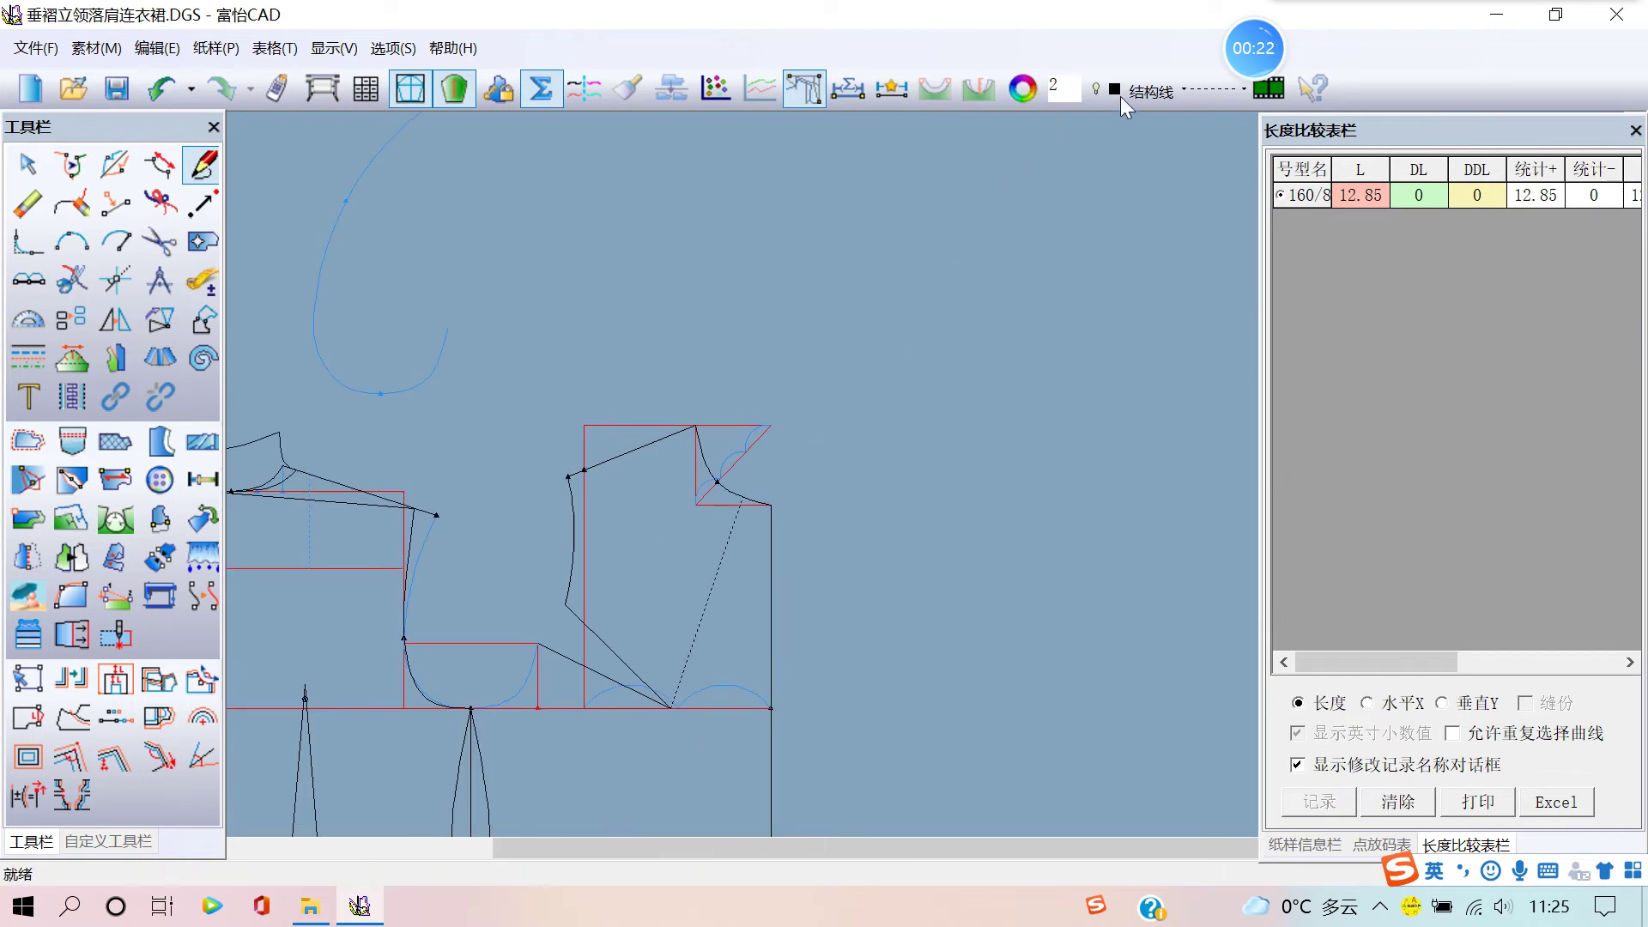
{"action": "left_click", "coordinate": [1150, 89]}
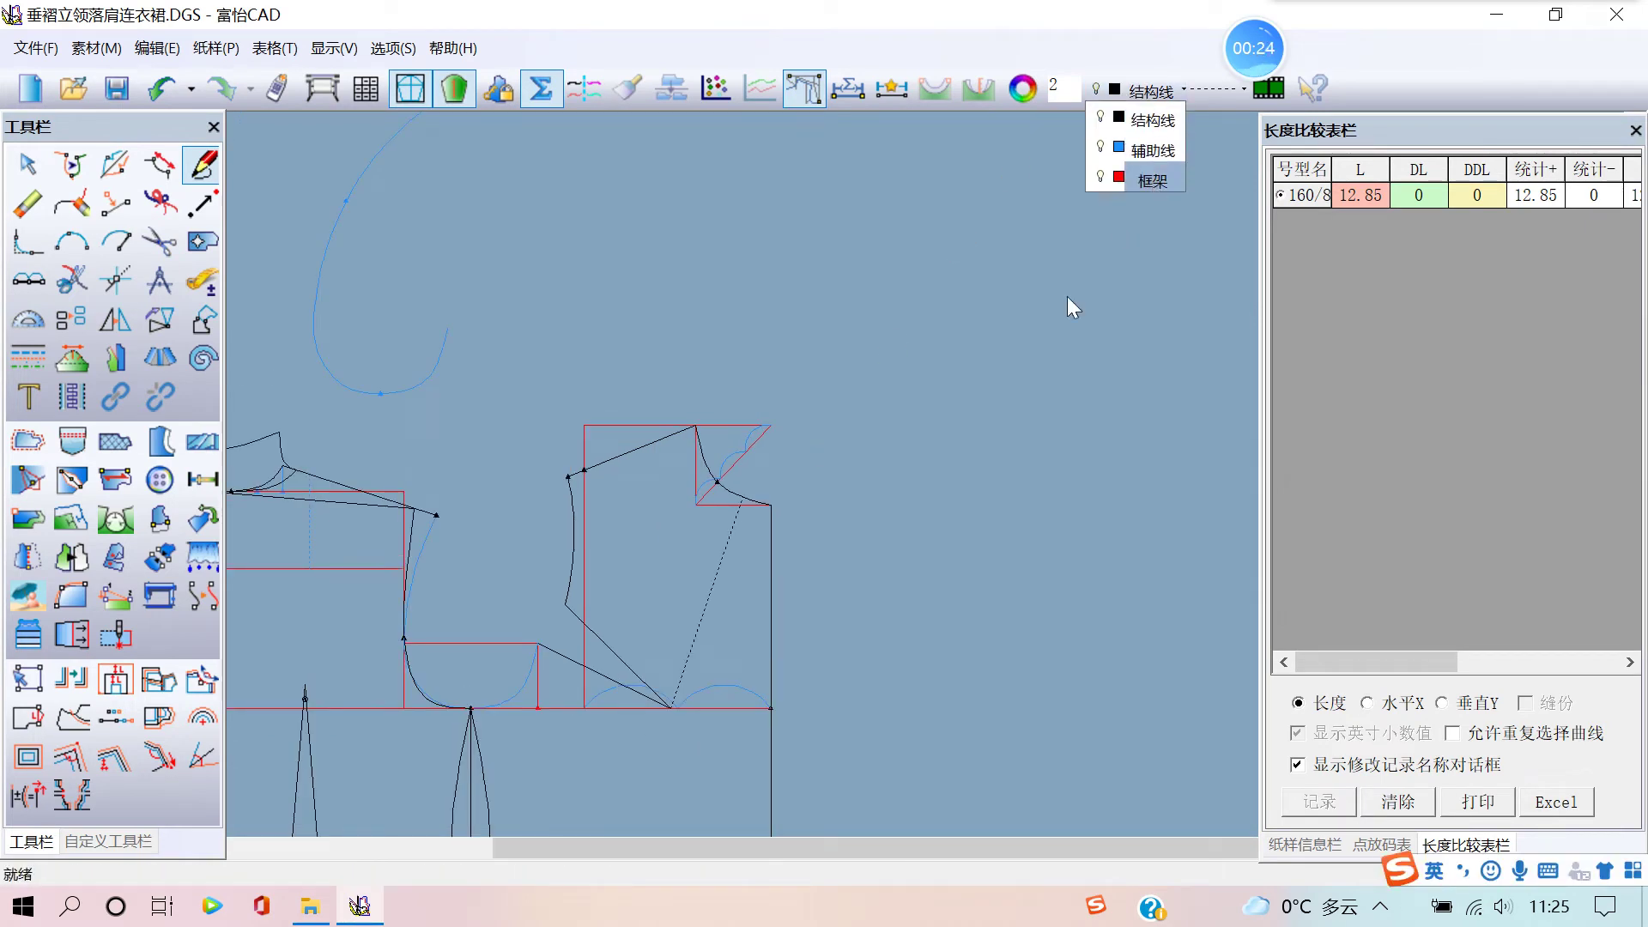
{"action": "left_click", "coordinate": [922, 393]}
{"action": "scroll", "coordinate": [793, 456], "scroll_direction": "up", "scroll_amount": 1}
{"action": "scroll", "coordinate": [783, 478], "scroll_direction": "up", "scroll_amount": 1}
{"action": "scroll", "coordinate": [783, 633], "scroll_direction": "down", "scroll_amount": 3}
{"action": "scroll", "coordinate": [783, 633], "scroll_direction": "up", "scroll_amount": 1}
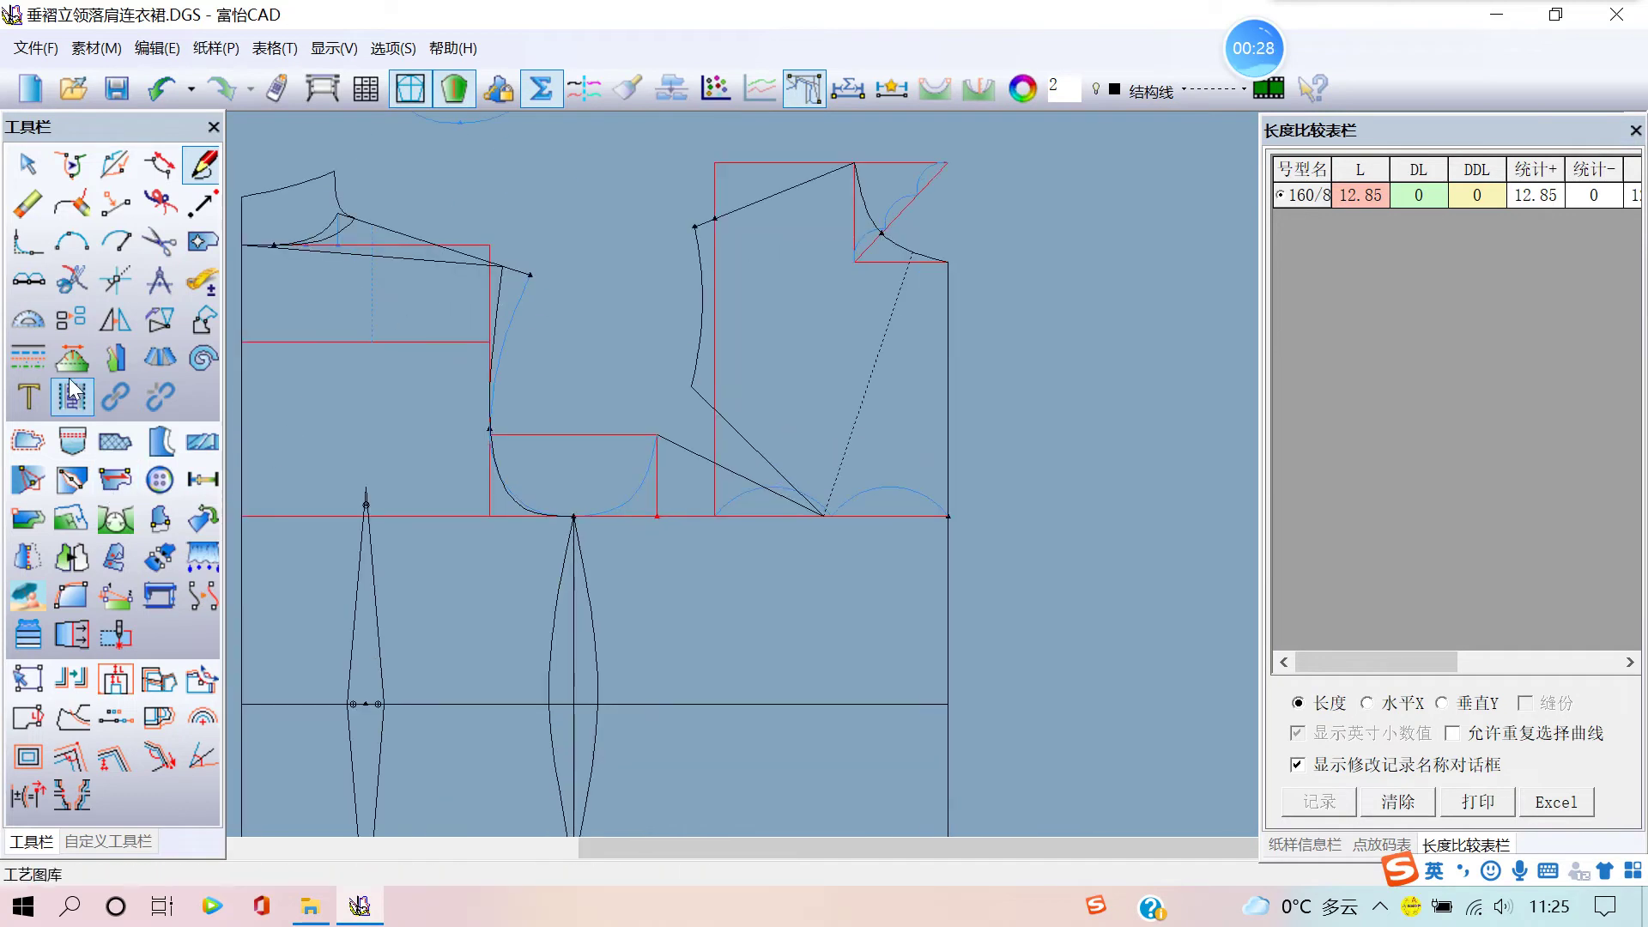
{"action": "left_click", "coordinate": [124, 353]}
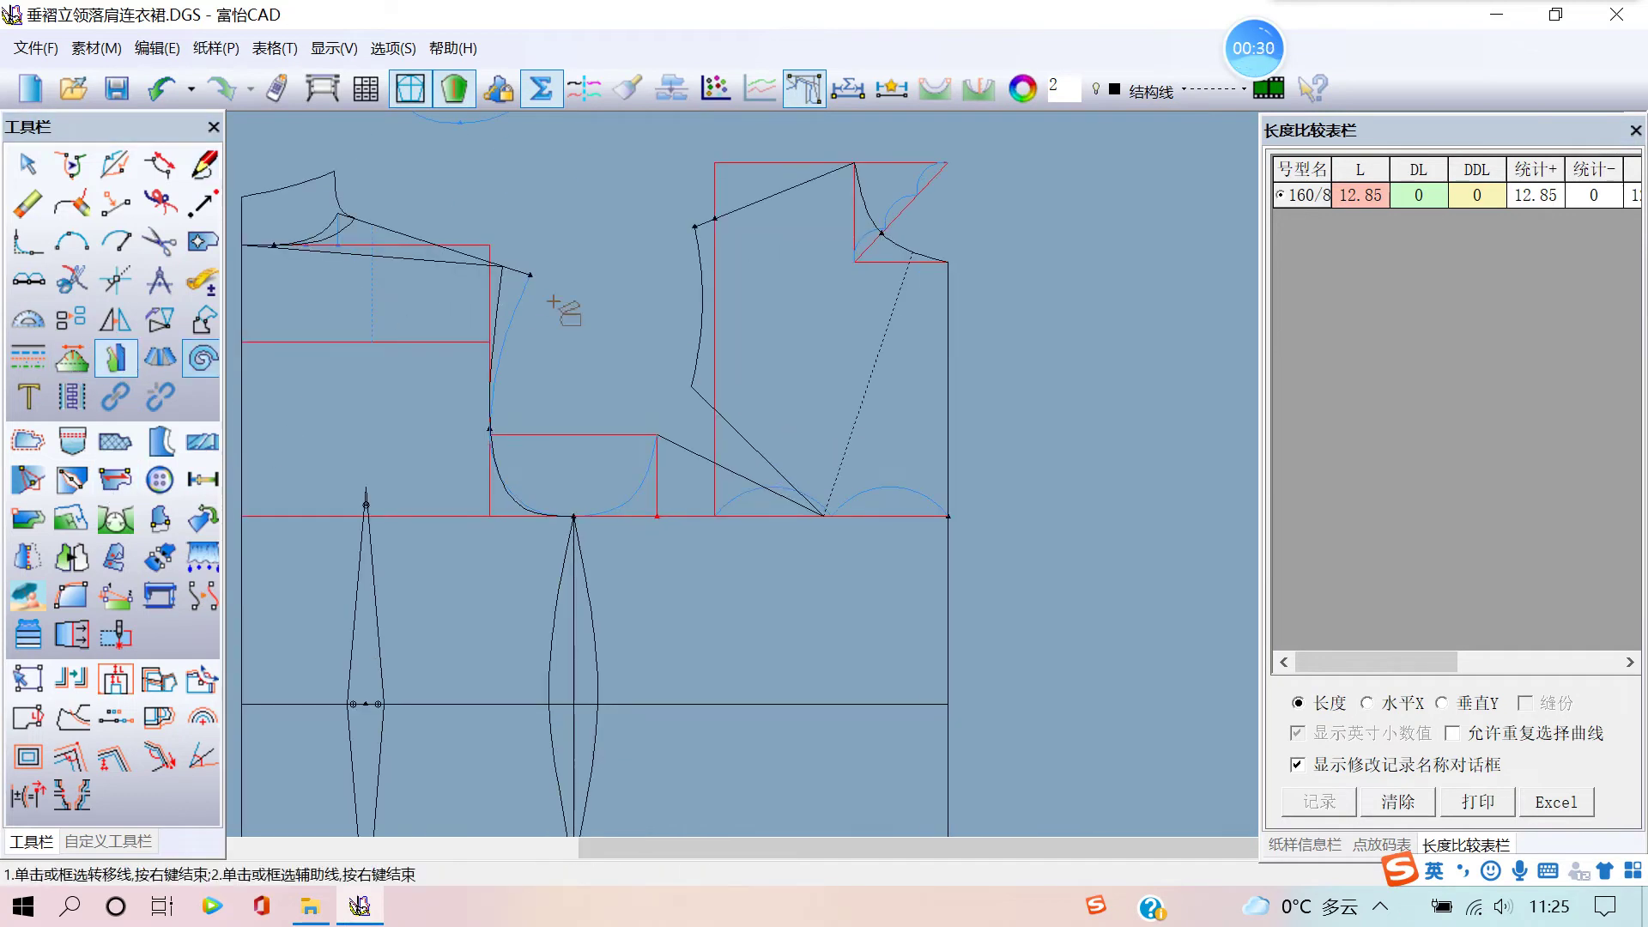
{"action": "scroll", "coordinate": [798, 463], "scroll_direction": "up", "scroll_amount": 1}
{"action": "left_click", "coordinate": [788, 429]}
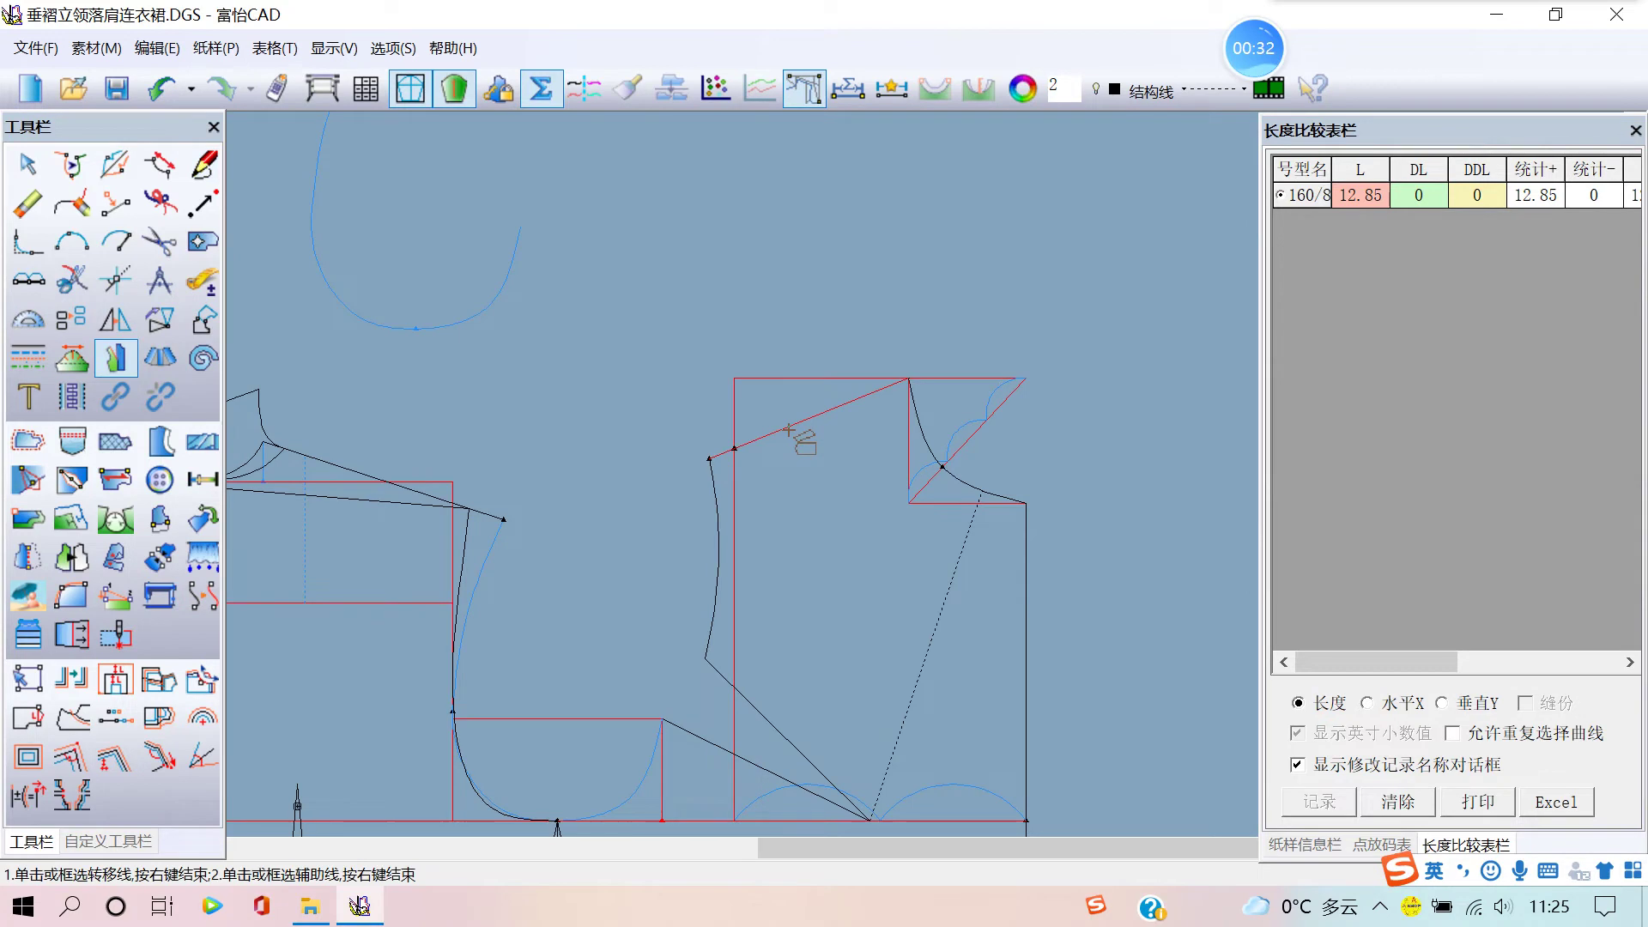
{"action": "left_click_drag", "start_coordinate": [657, 432], "coordinate": [715, 505]}
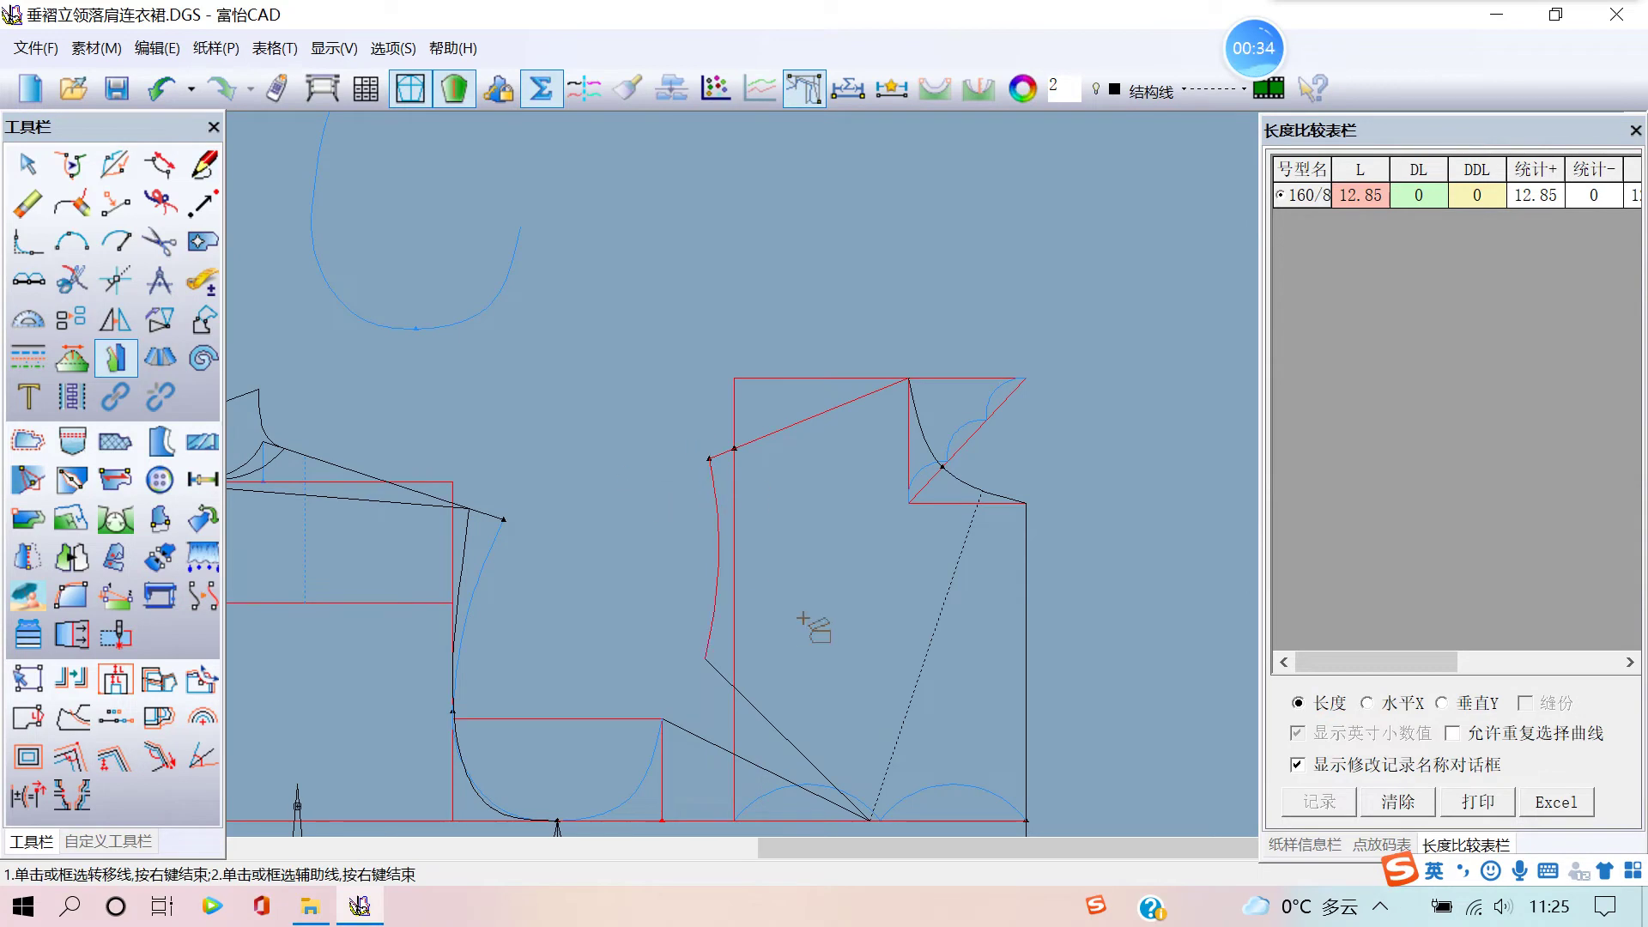
{"action": "left_click", "coordinate": [795, 746]}
{"action": "left_click", "coordinate": [921, 439]}
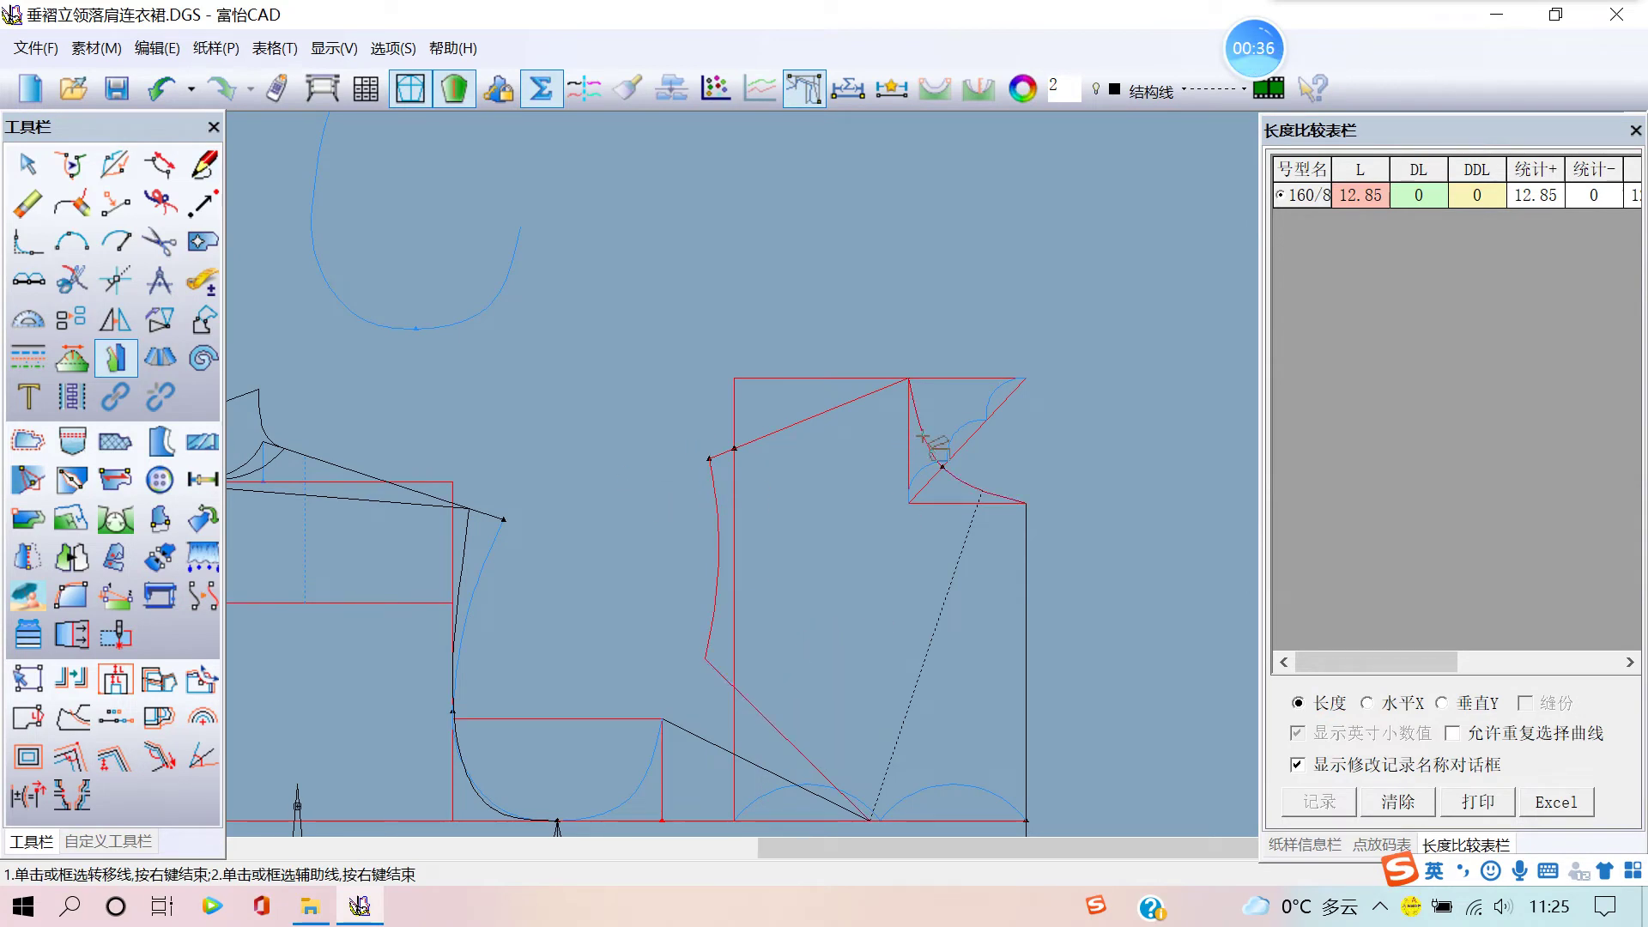
{"action": "scroll", "coordinate": [794, 477], "scroll_direction": "down", "scroll_amount": 2}
{"action": "right_click", "coordinate": [957, 351]}
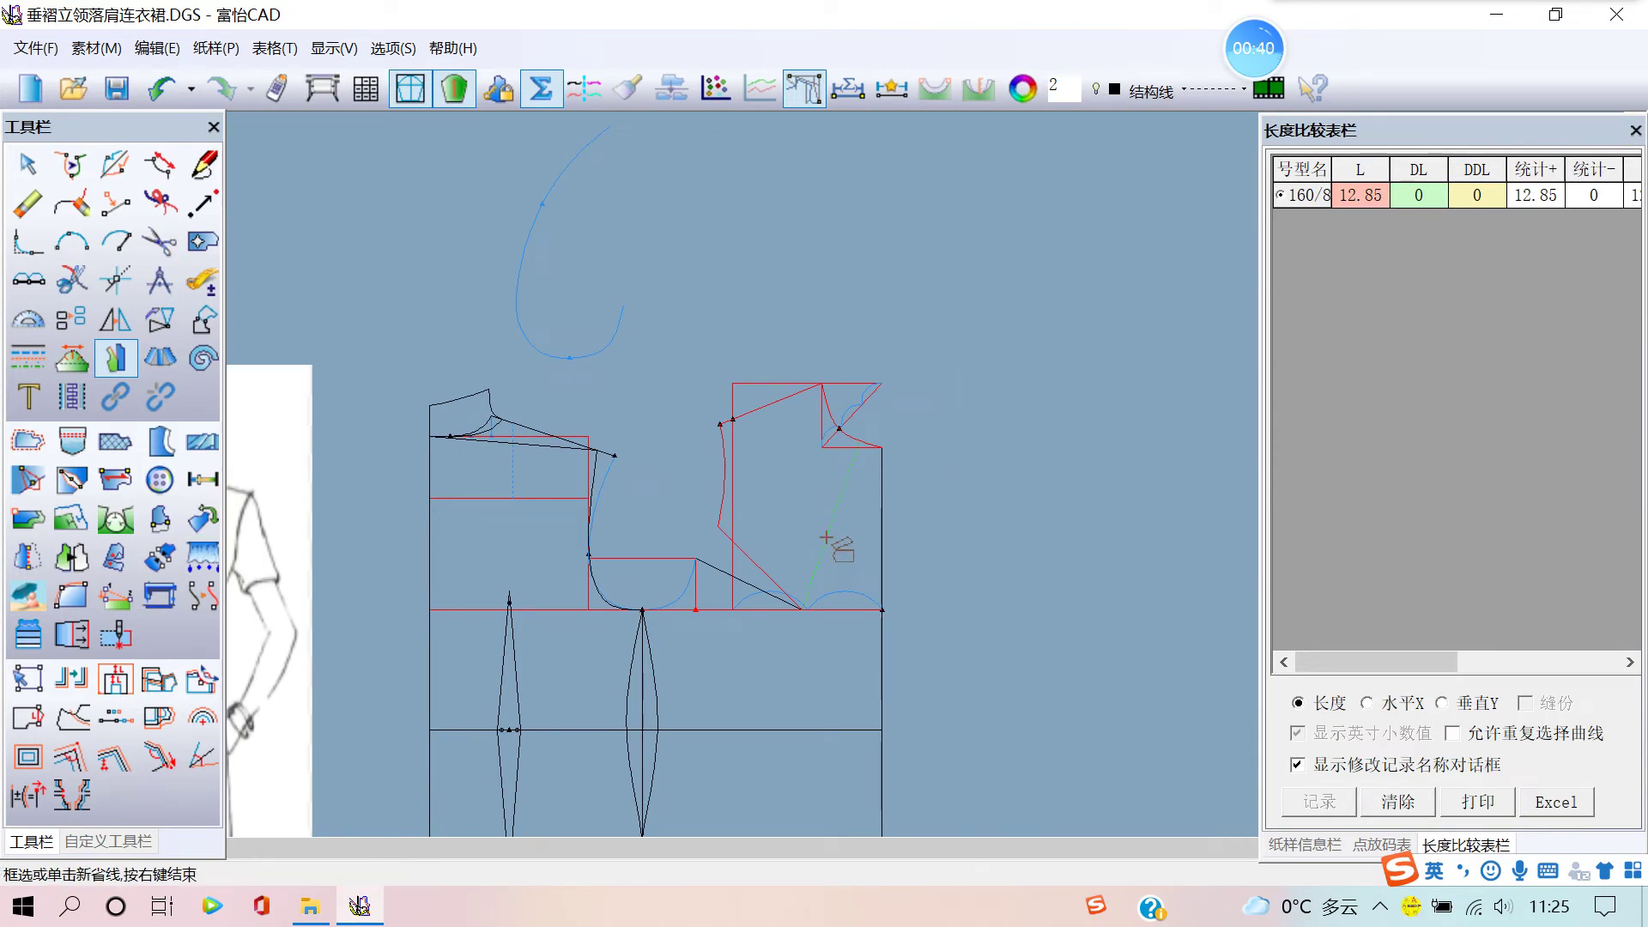
{"action": "right_click", "coordinate": [919, 515]}
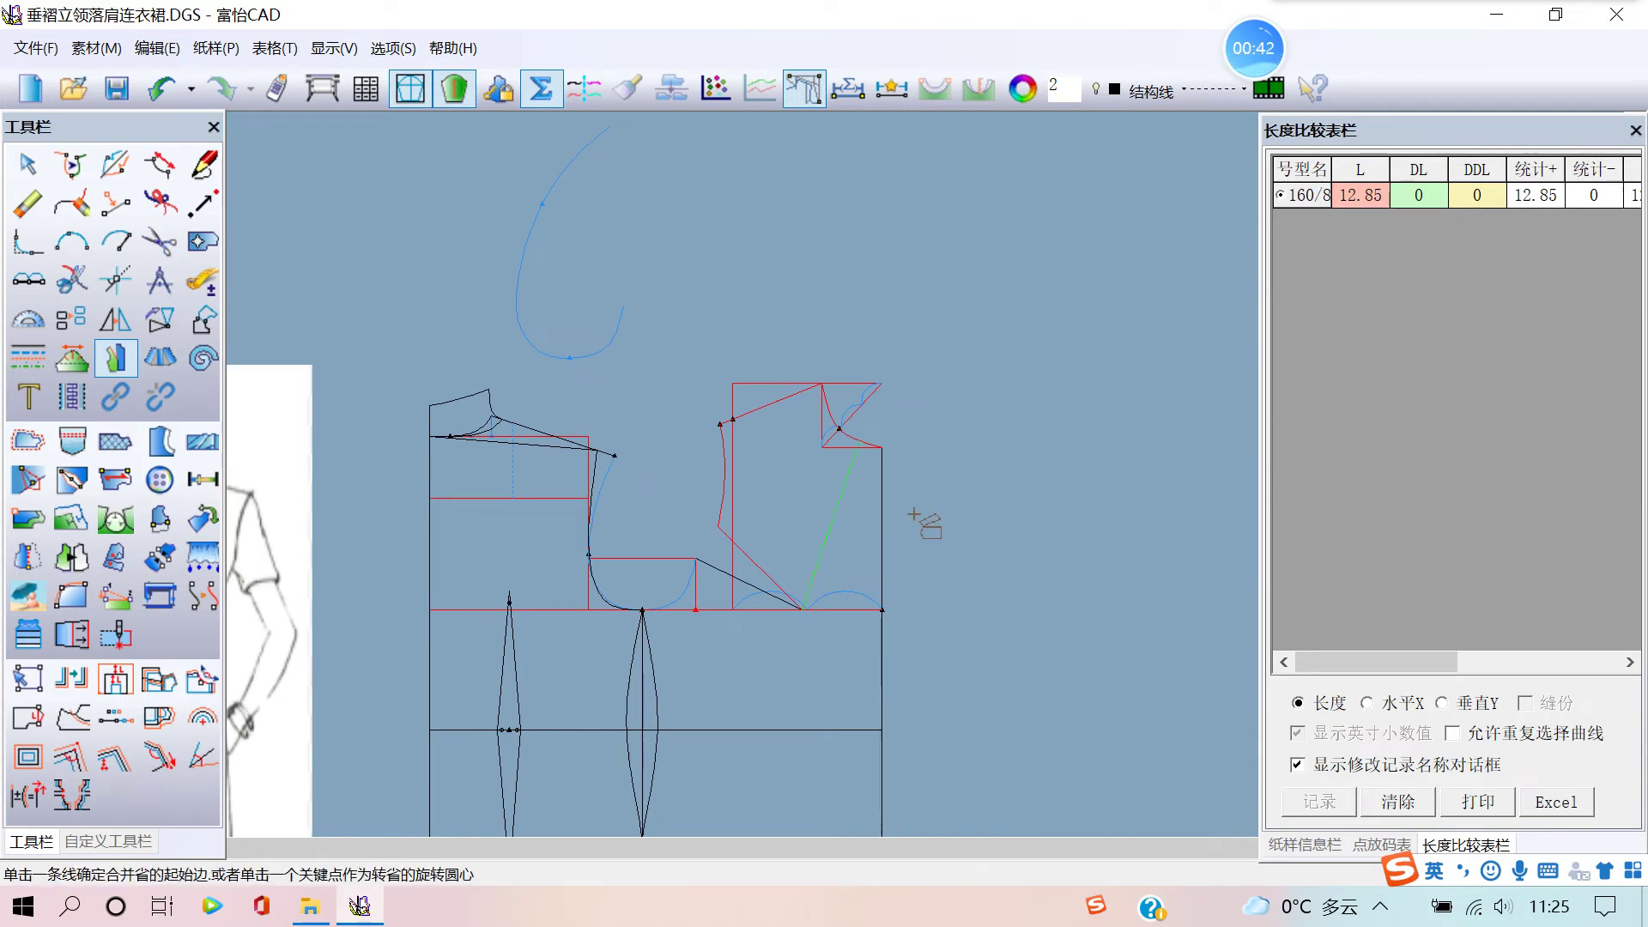
{"action": "scroll", "coordinate": [755, 579], "scroll_direction": "up", "scroll_amount": 1}
{"action": "scroll", "coordinate": [798, 478], "scroll_direction": "up", "scroll_amount": 1}
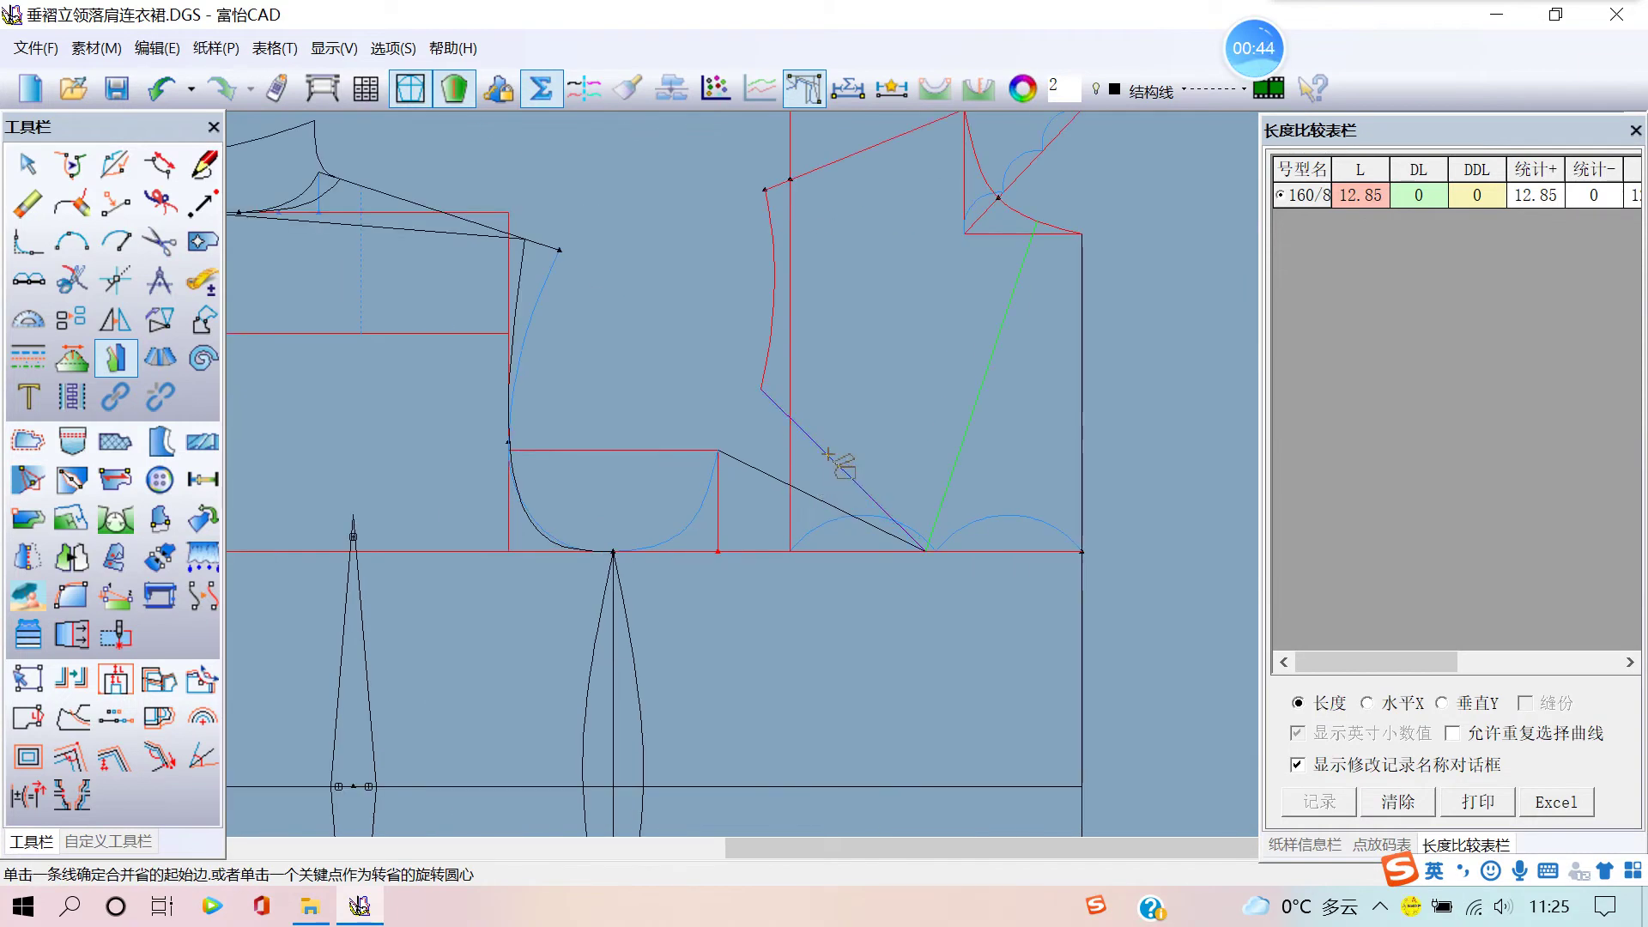
{"action": "left_click", "coordinate": [830, 455]}
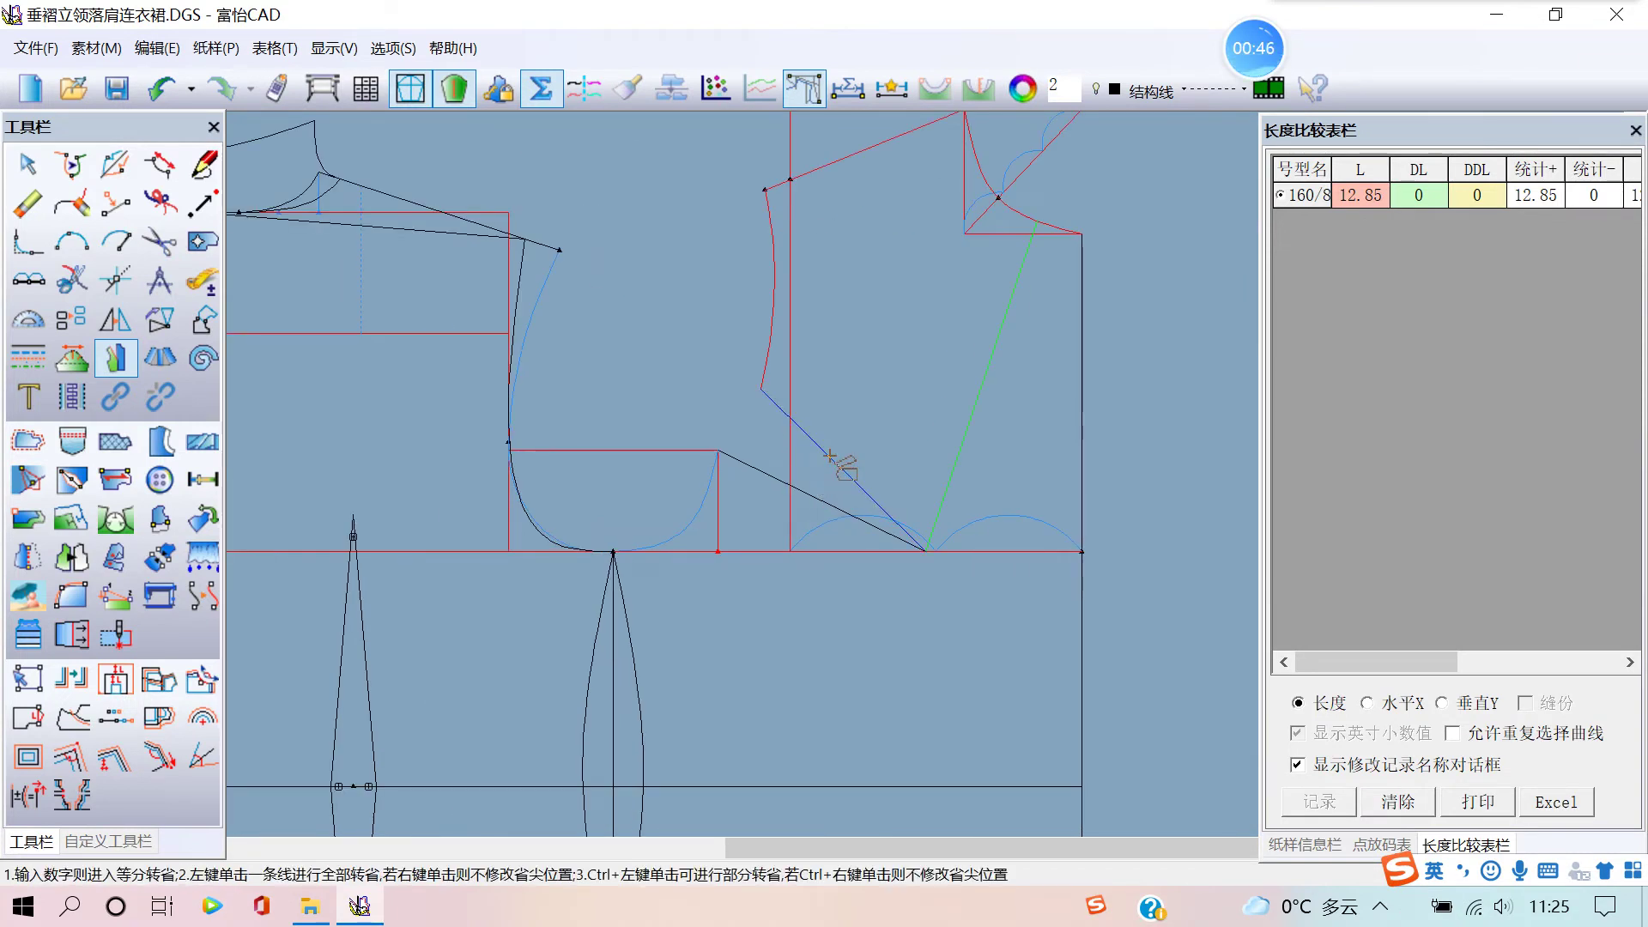
{"action": "left_click", "coordinate": [813, 498]}
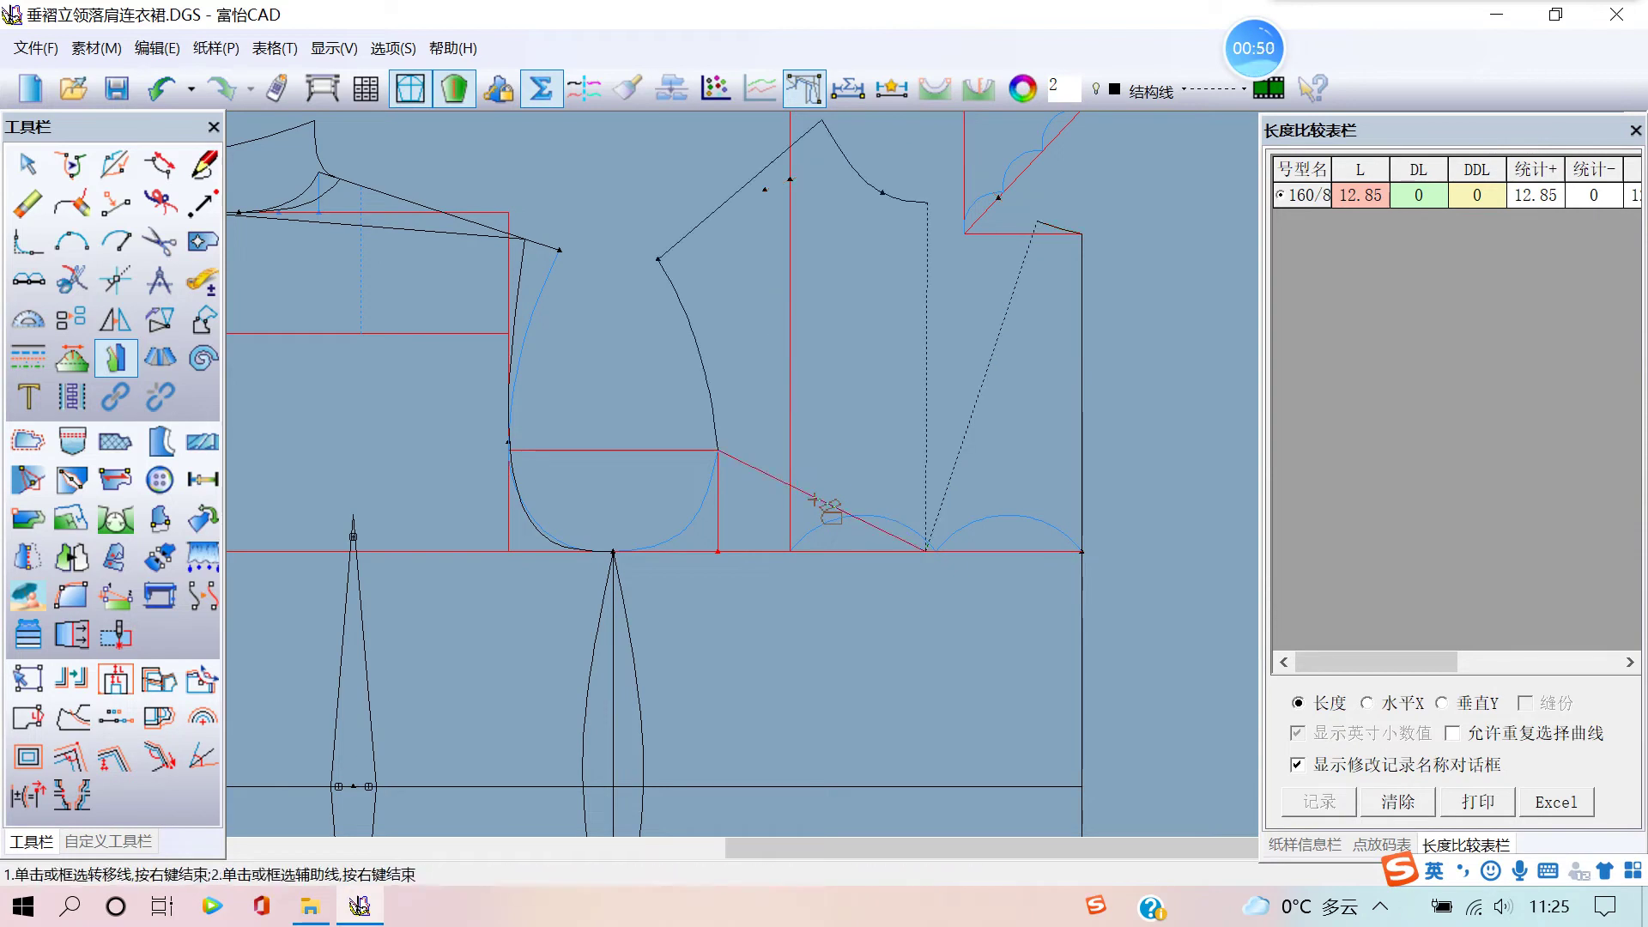
{"action": "scroll", "coordinate": [814, 499], "scroll_direction": "down", "scroll_amount": 4}
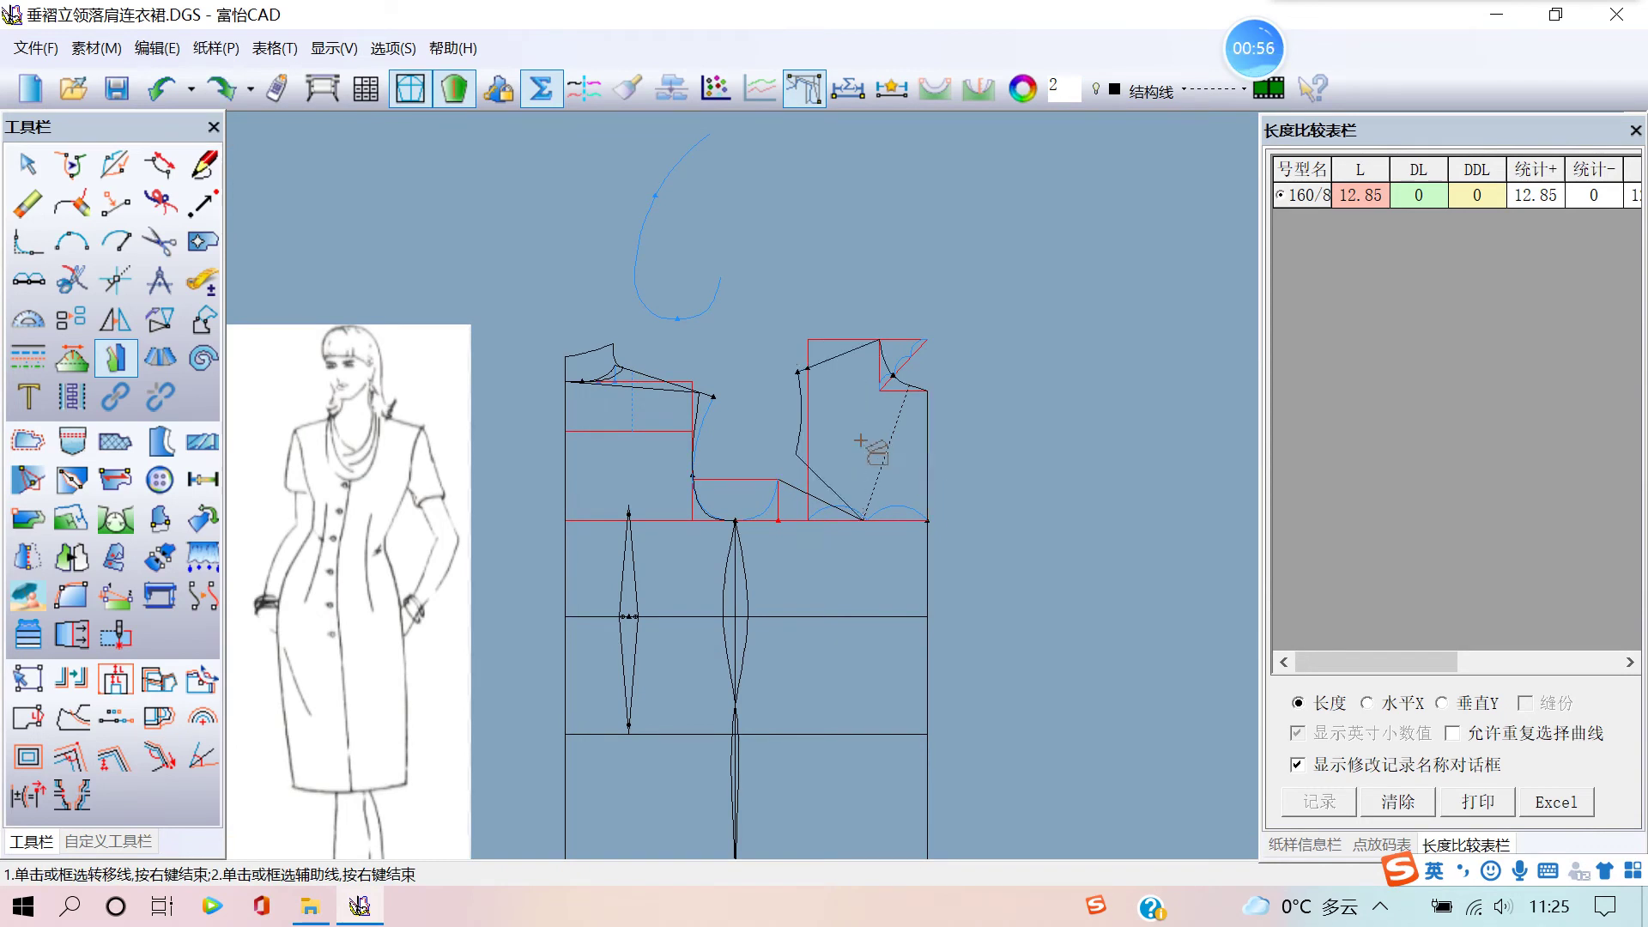
- Select the left curve and shoulder line as lines to move
{"action": "scroll", "coordinate": [861, 441], "scroll_direction": "up", "scroll_amount": 2}
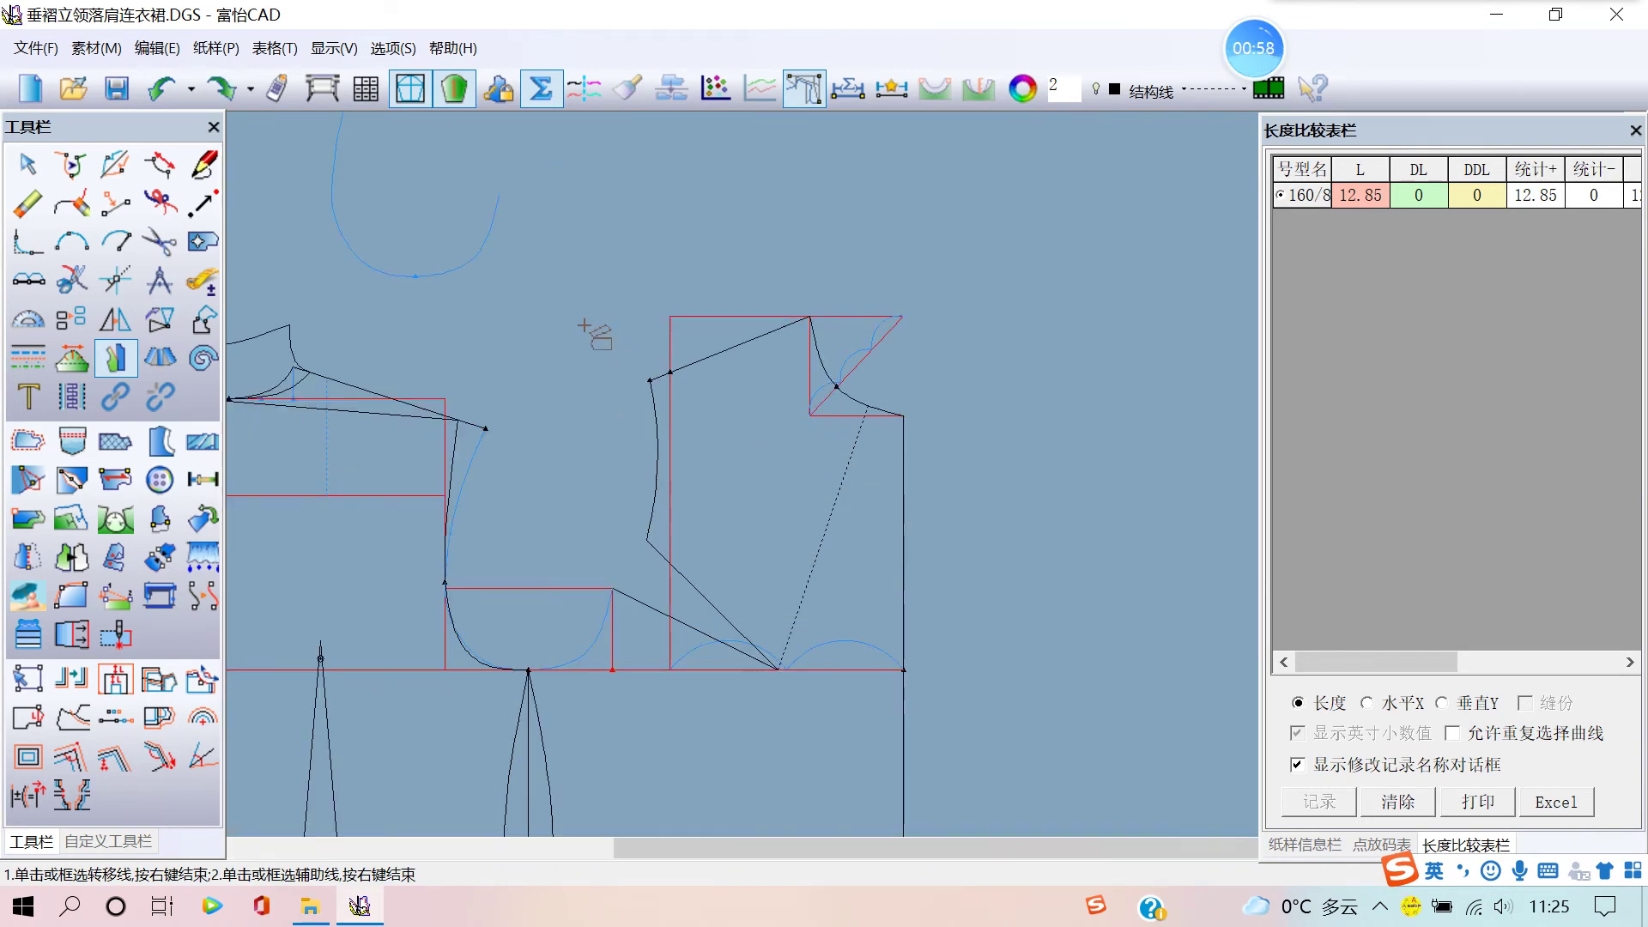
{"action": "left_click", "coordinate": [655, 418]}
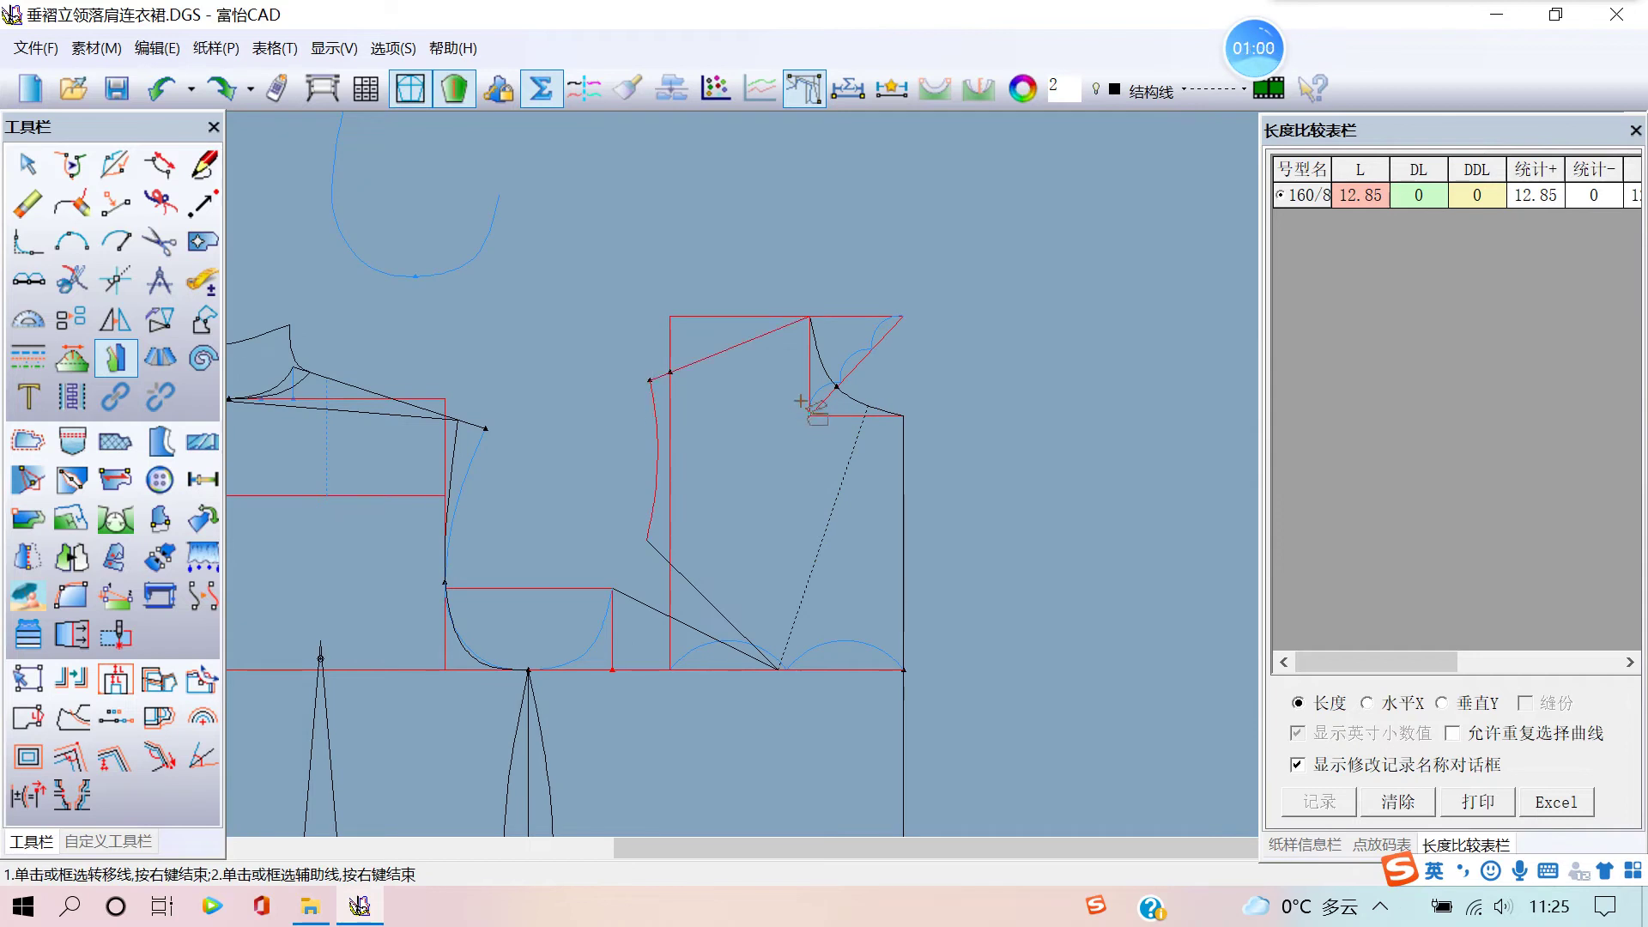
{"action": "scroll", "coordinate": [800, 401], "scroll_direction": "up", "scroll_amount": 3}
{"action": "scroll", "coordinate": [798, 468], "scroll_direction": "down", "scroll_amount": 4}
{"action": "scroll", "coordinate": [827, 471], "scroll_direction": "up", "scroll_amount": 2}
{"action": "scroll", "coordinate": [847, 257], "scroll_direction": "up", "scroll_amount": 1}
{"action": "right_click", "coordinate": [554, 258]}
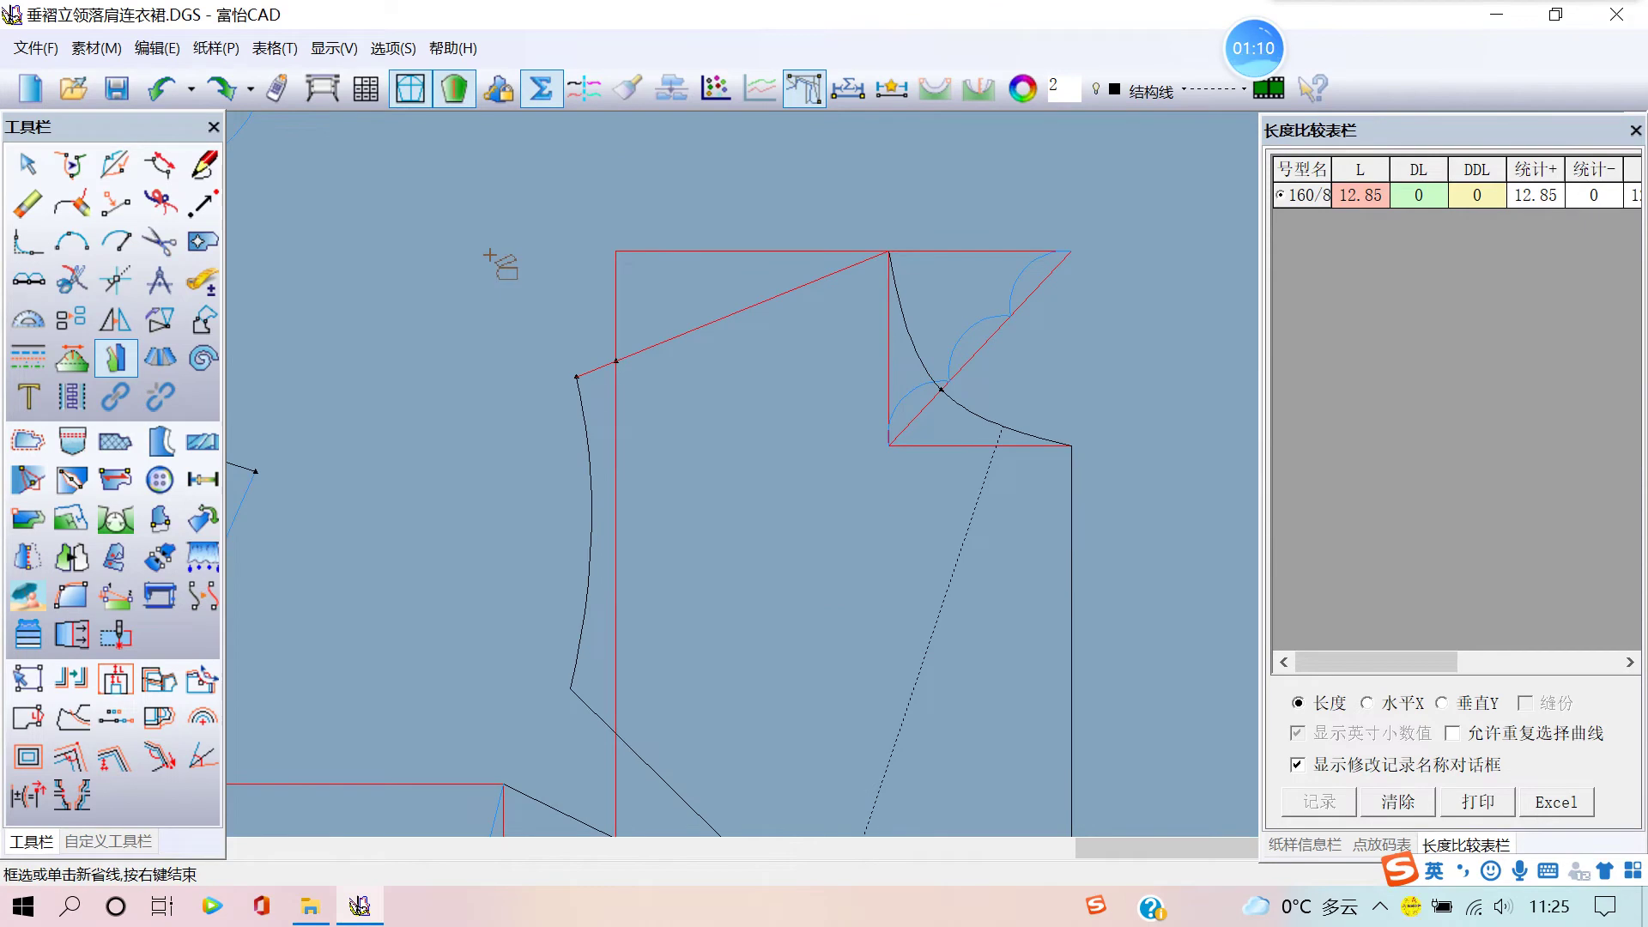
- Hide the red frame line layer
{"action": "left_click", "coordinate": [1109, 89]}
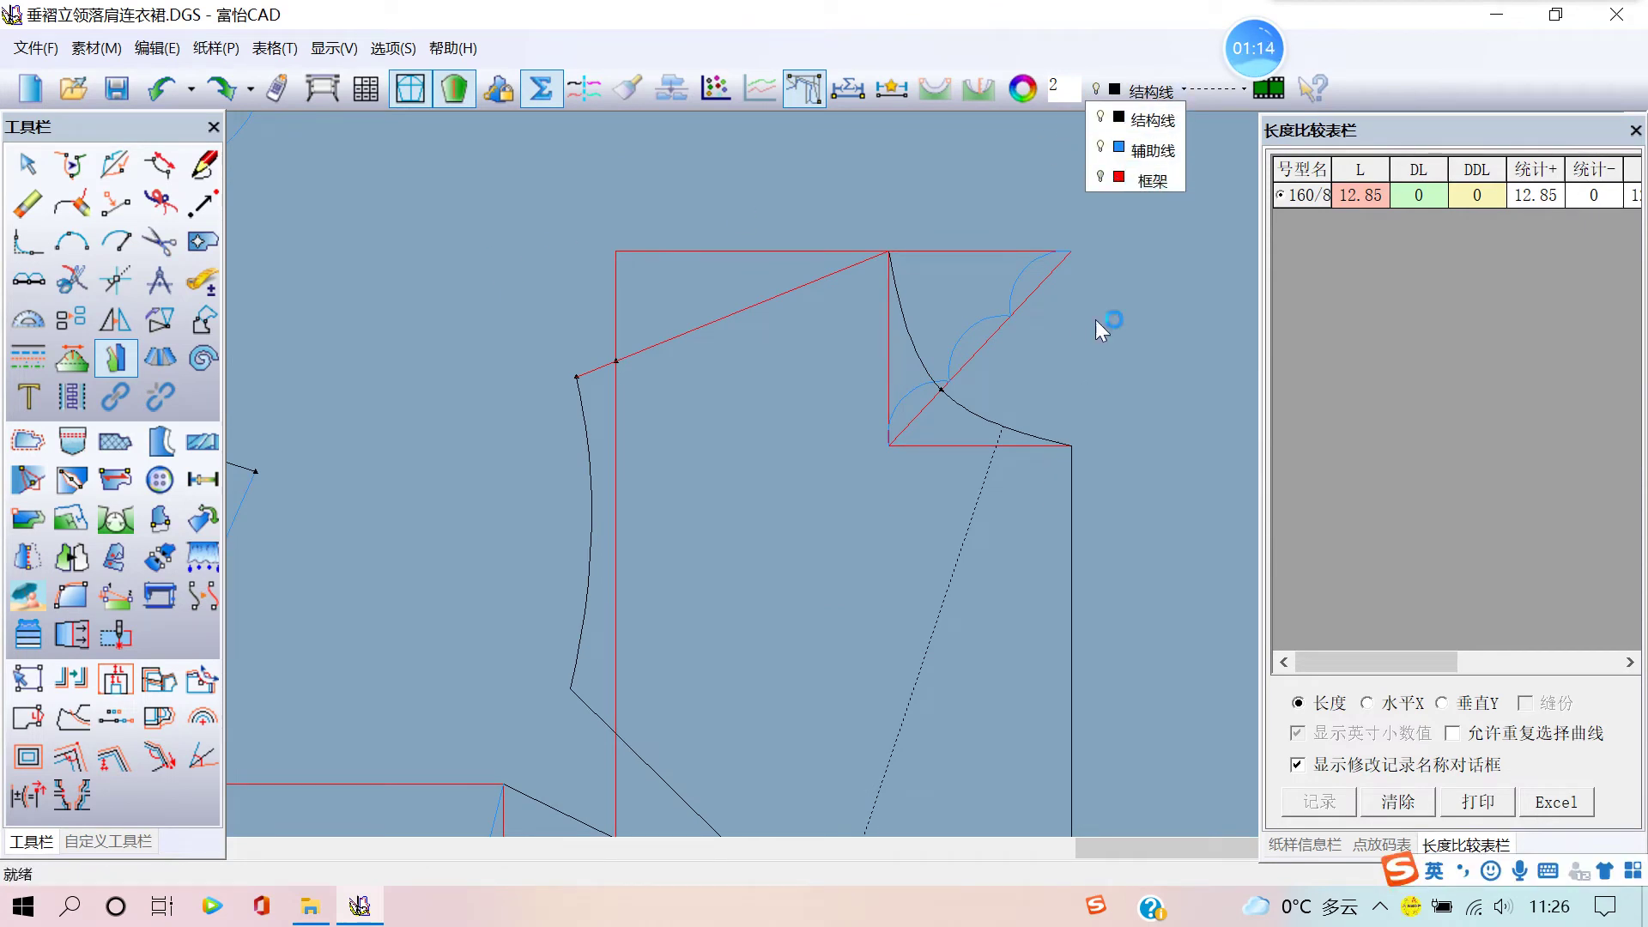
{"action": "left_click", "coordinate": [1100, 176]}
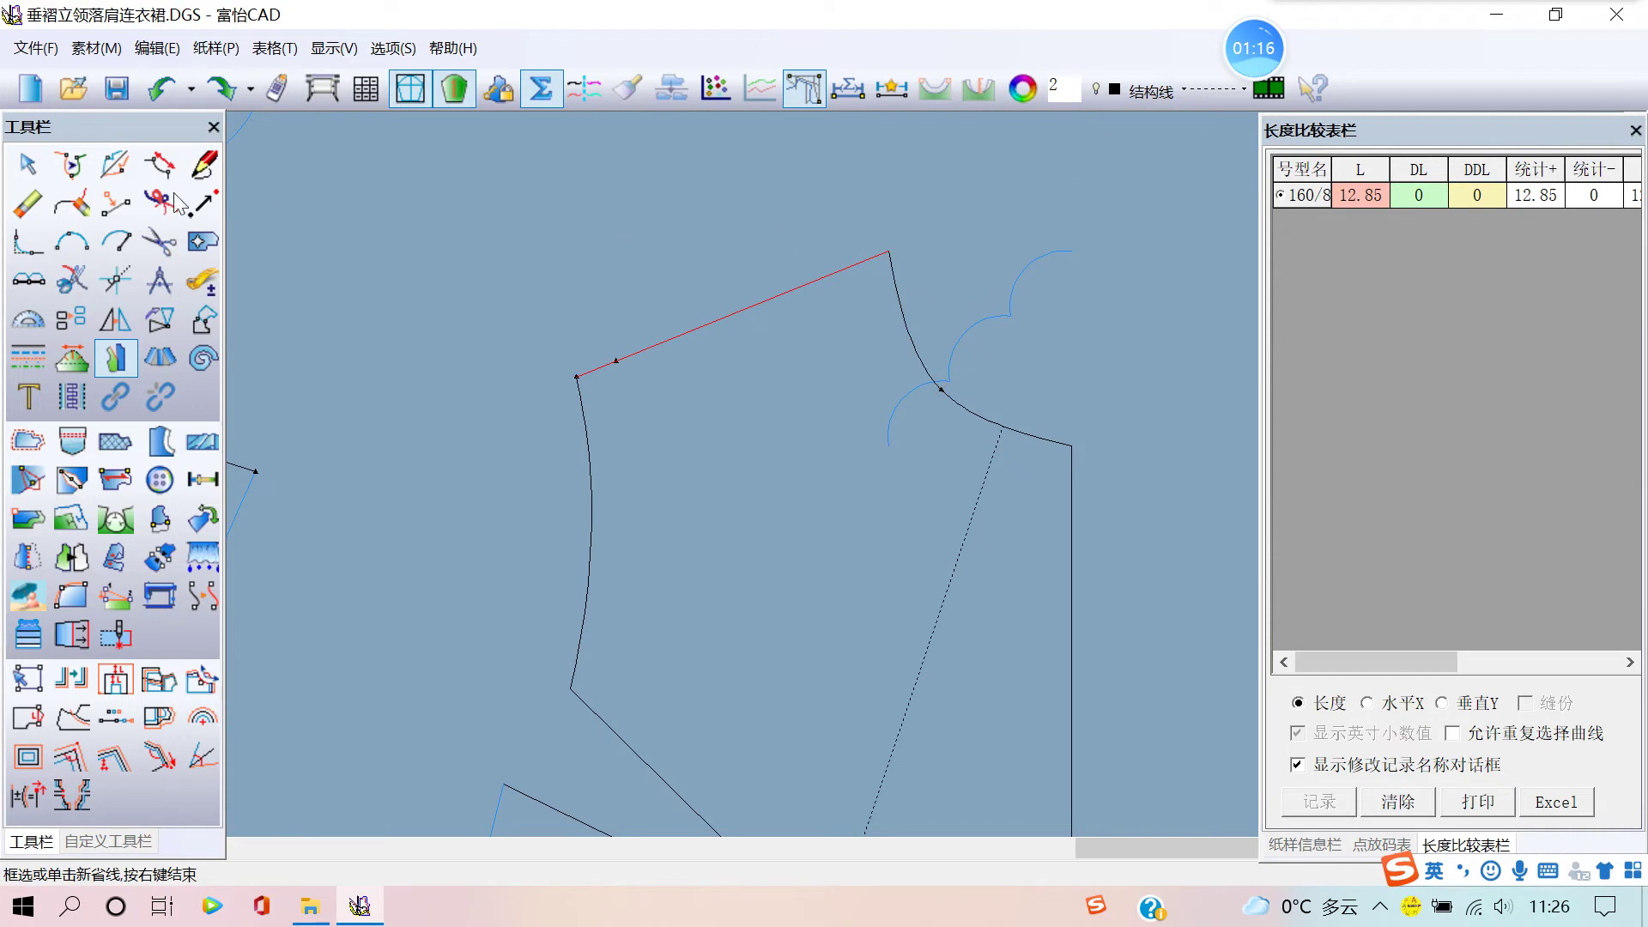
{"action": "left_click", "coordinate": [203, 163]}
- Change the 框架 frame line colour to violet and show the frame lines again
{"action": "left_click", "coordinate": [1120, 93]}
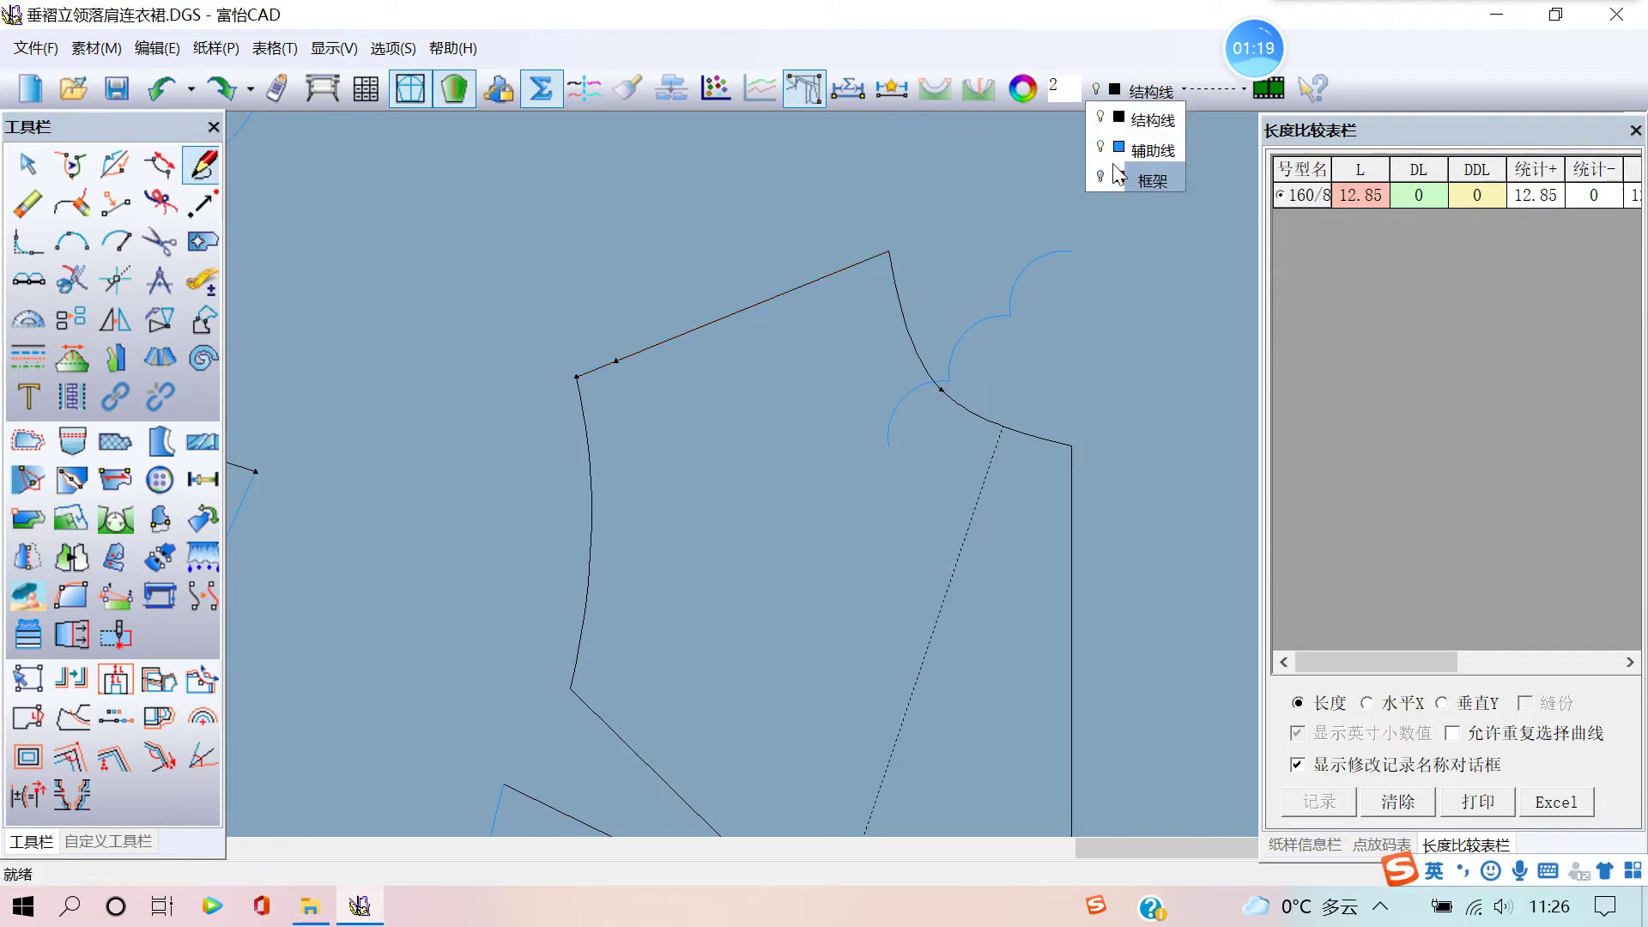
{"action": "left_click", "coordinate": [1119, 177]}
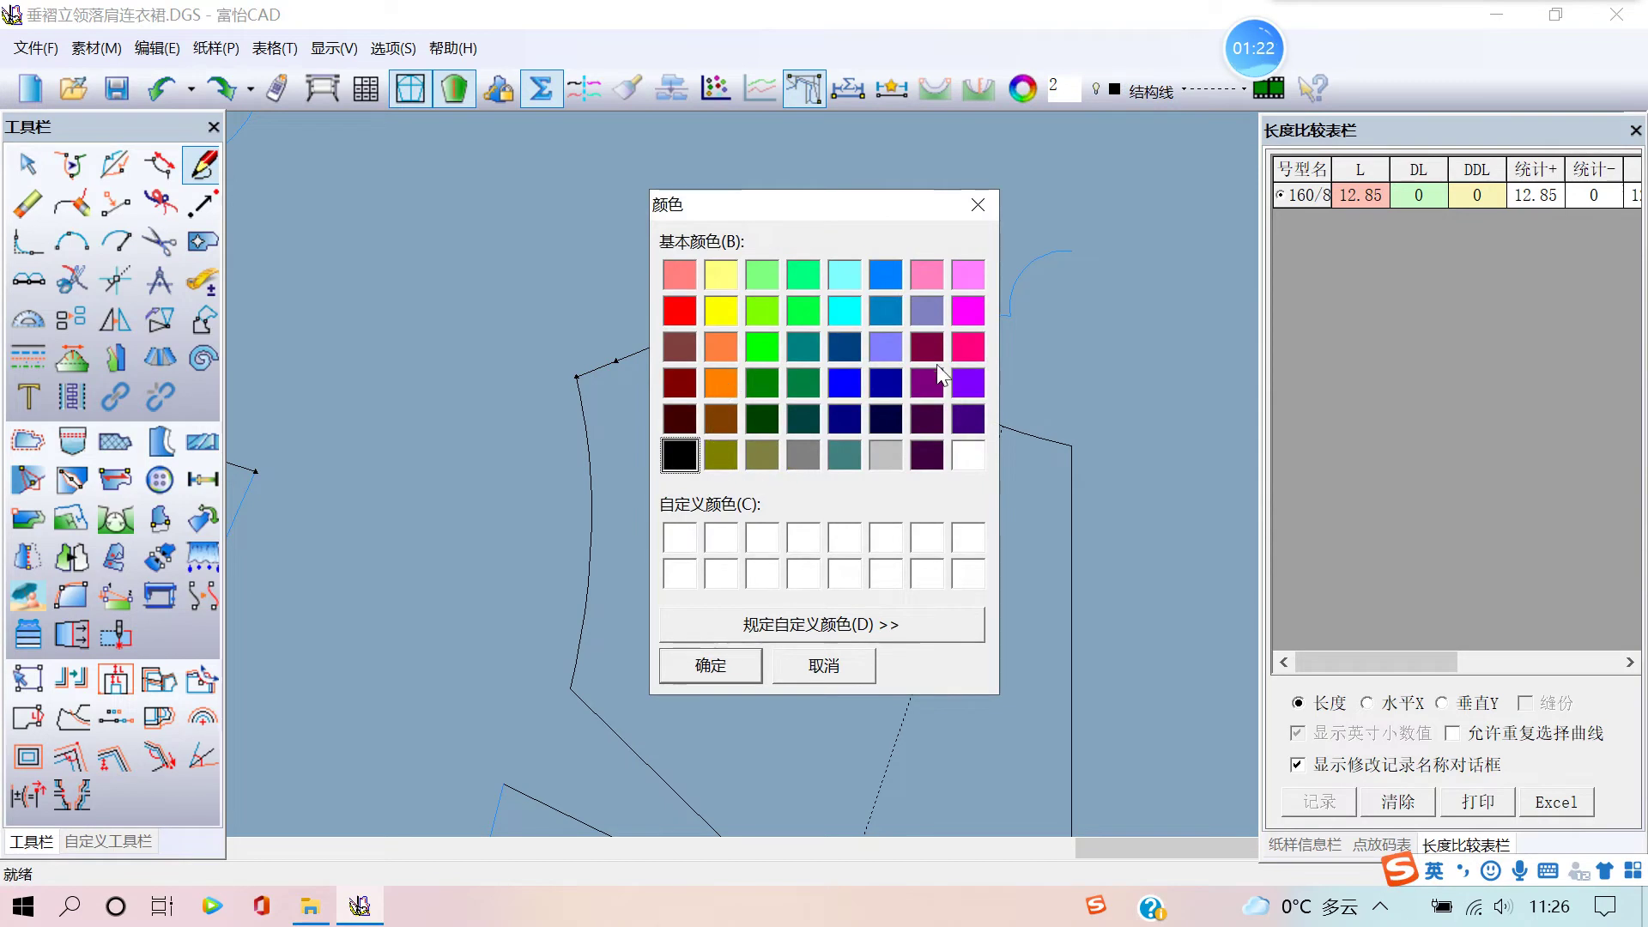
{"action": "left_click", "coordinate": [973, 382]}
{"action": "left_click", "coordinate": [710, 666]}
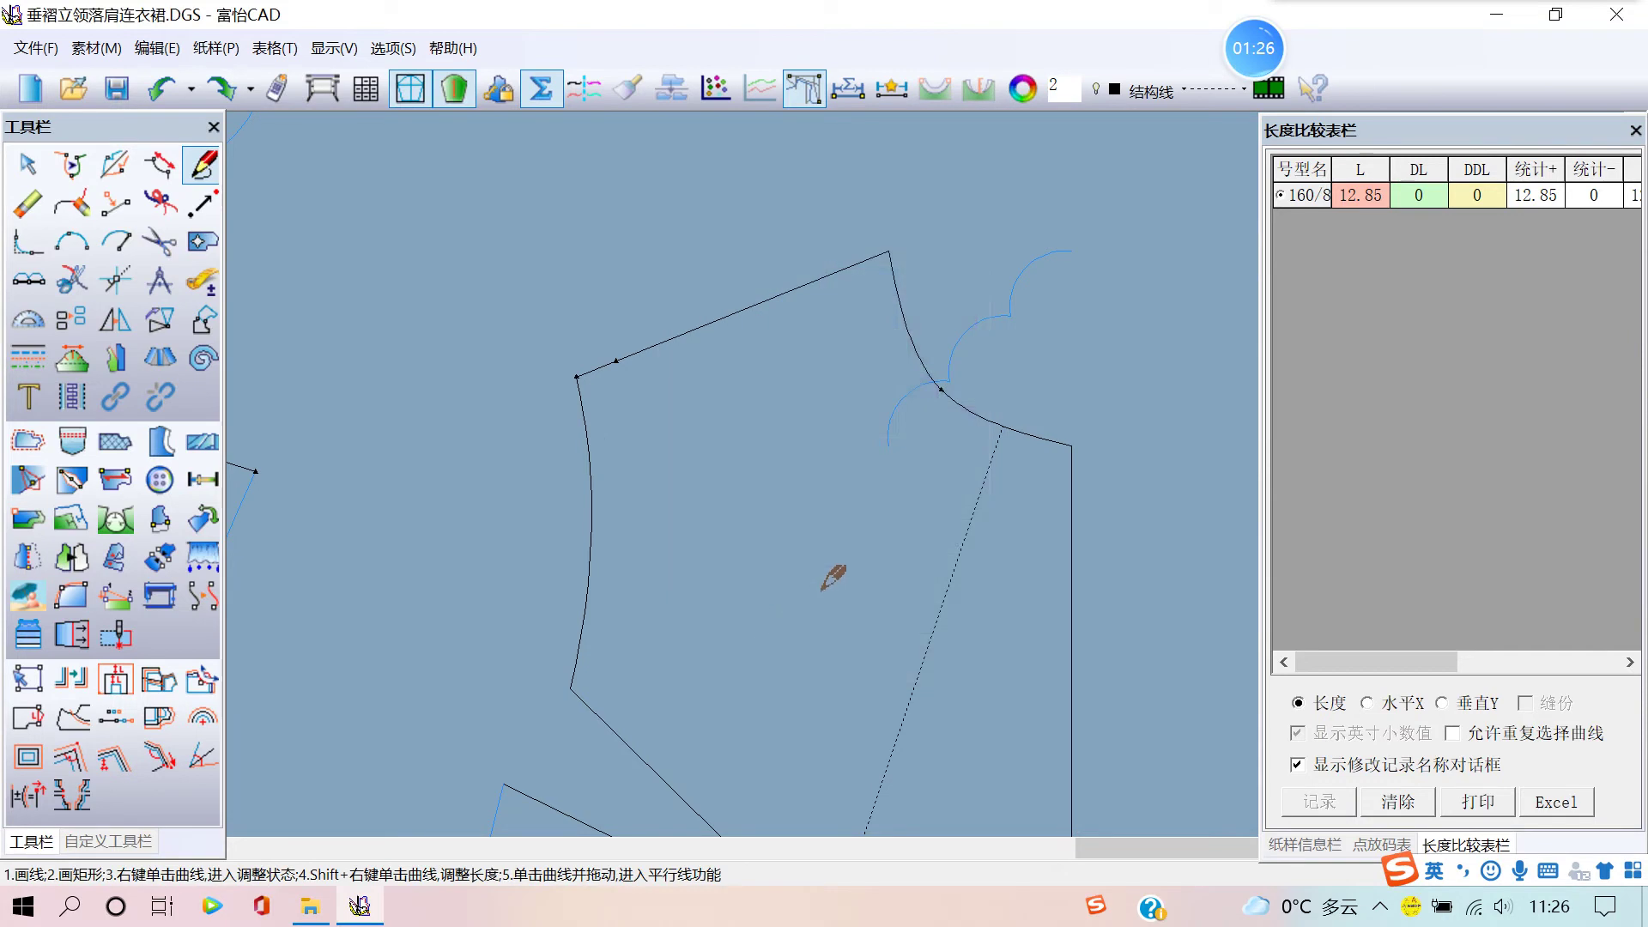
{"action": "scroll", "coordinate": [815, 470], "scroll_direction": "down", "scroll_amount": 2}
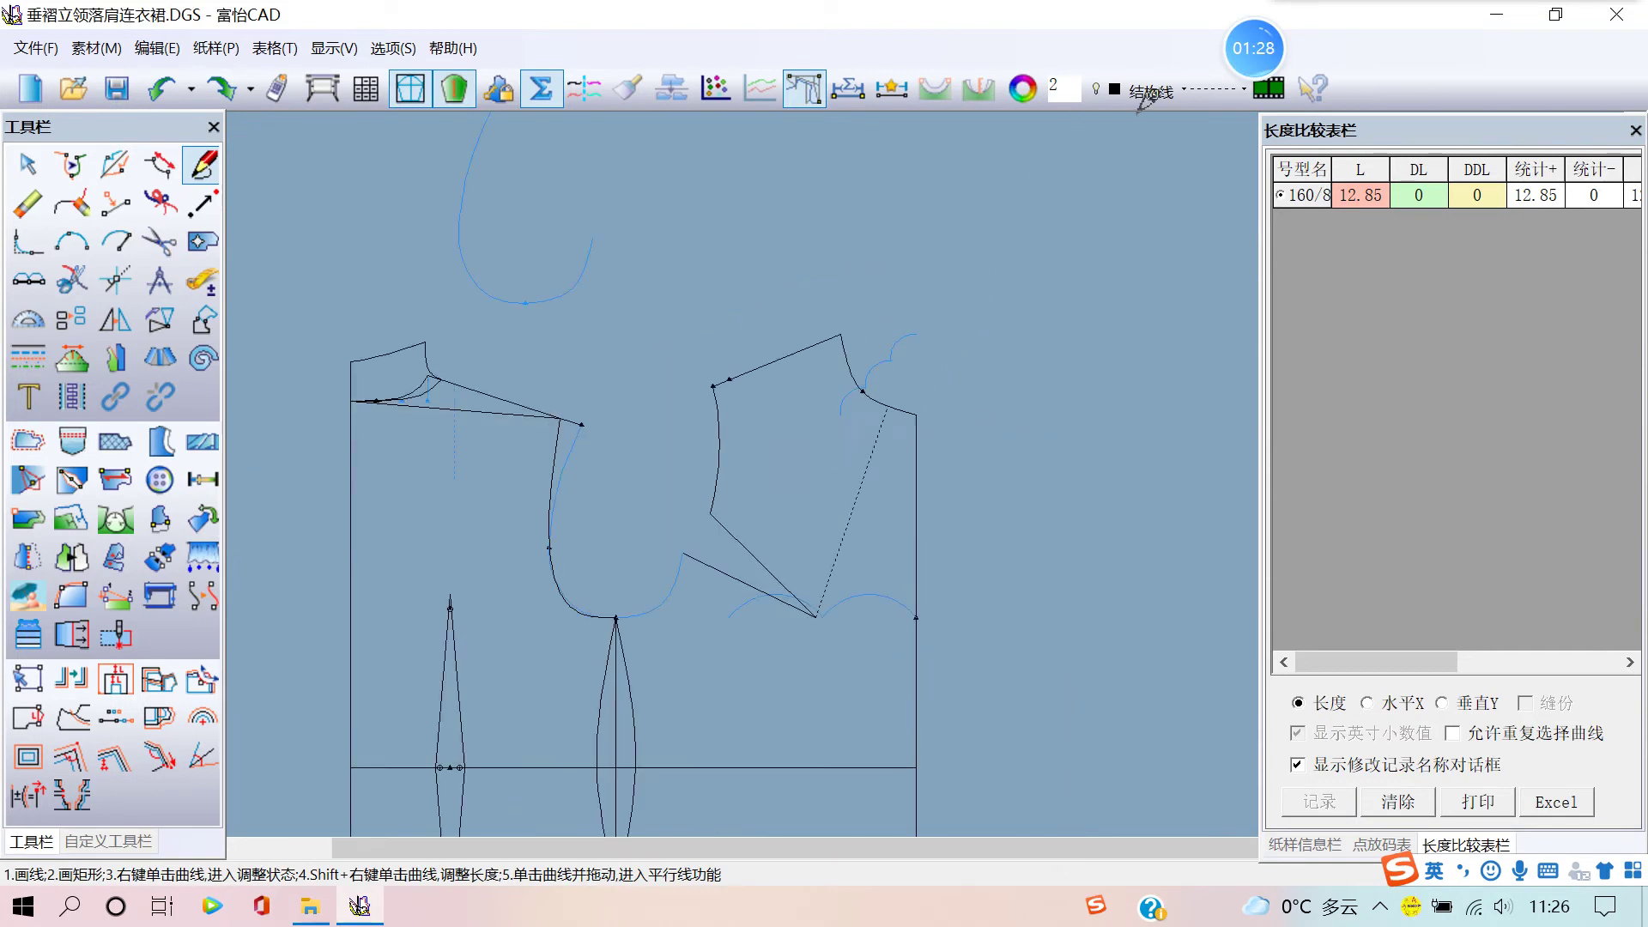
{"action": "left_click", "coordinate": [1150, 91]}
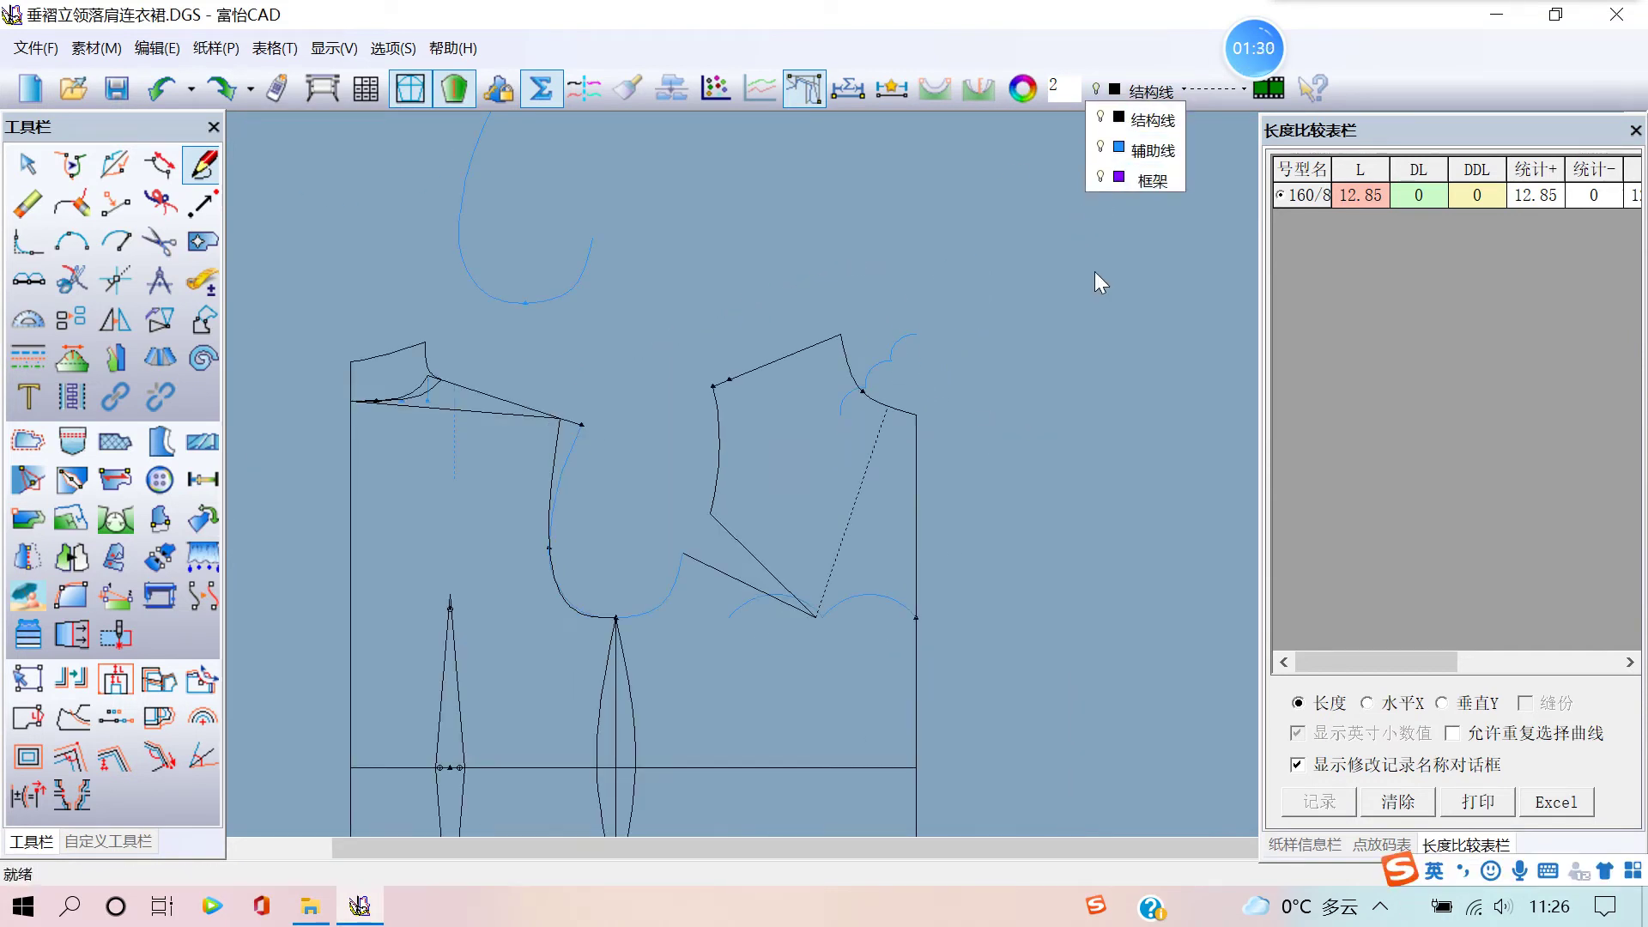
{"action": "left_click", "coordinate": [1097, 177]}
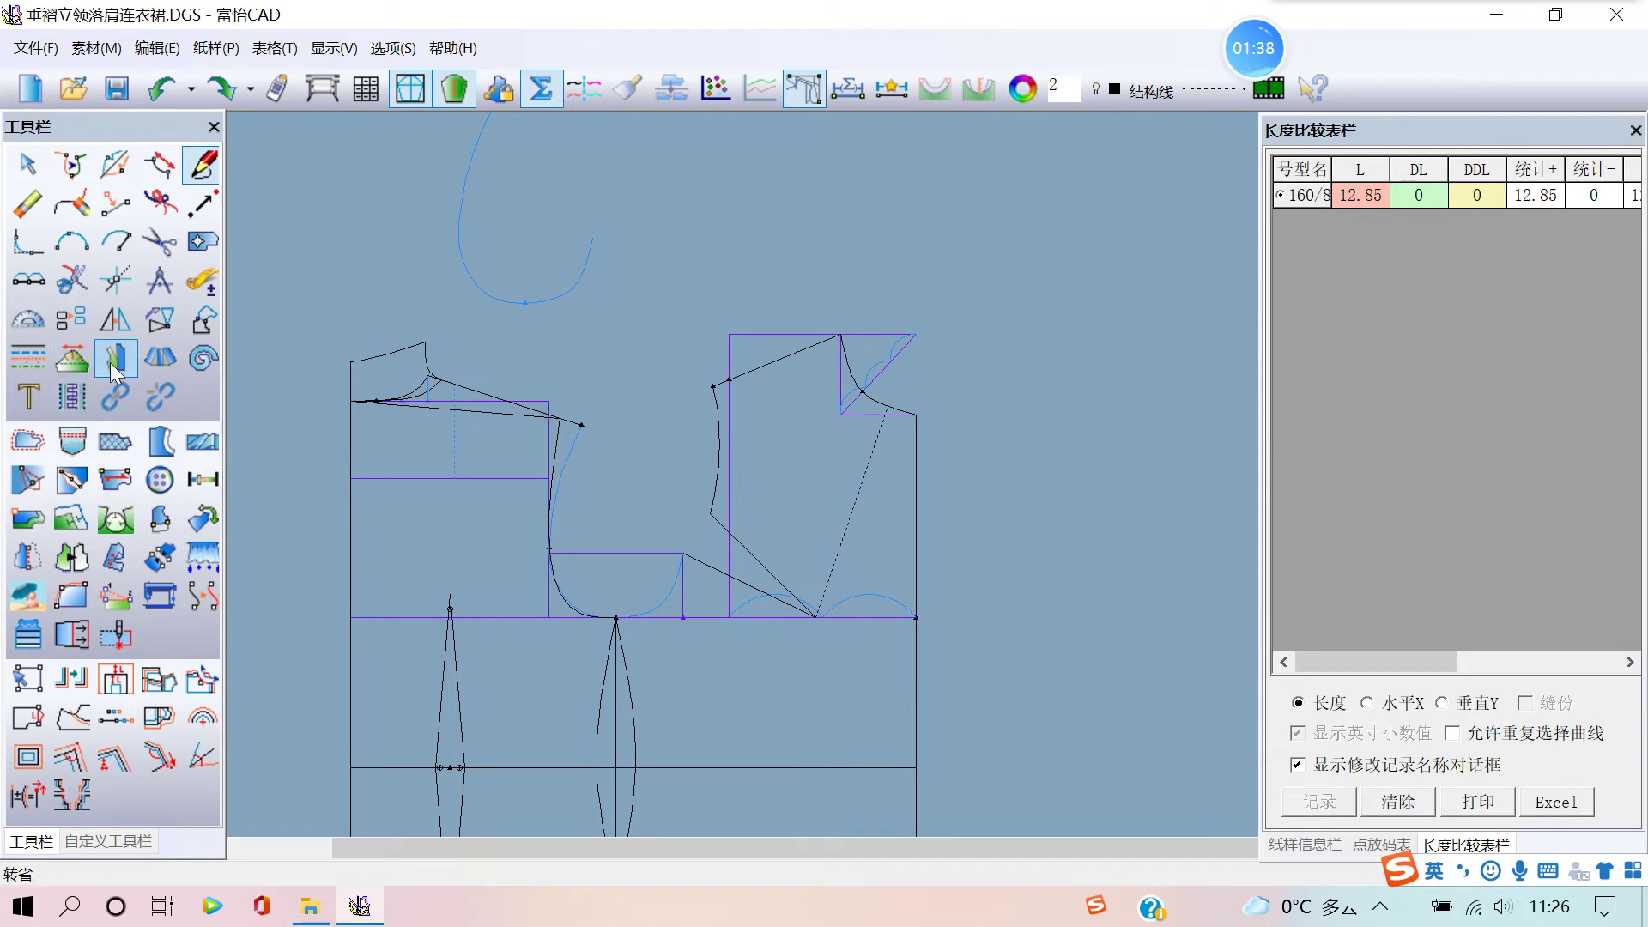
- Start a dart transfer, selecting the armhole, shoulder, neck curve and diagonal dart leg to move
{"action": "left_click", "coordinate": [201, 517]}
{"action": "scroll", "coordinate": [258, 506], "scroll_direction": "up", "scroll_amount": 2}
{"action": "scroll", "coordinate": [858, 447], "scroll_direction": "up", "scroll_amount": 1}
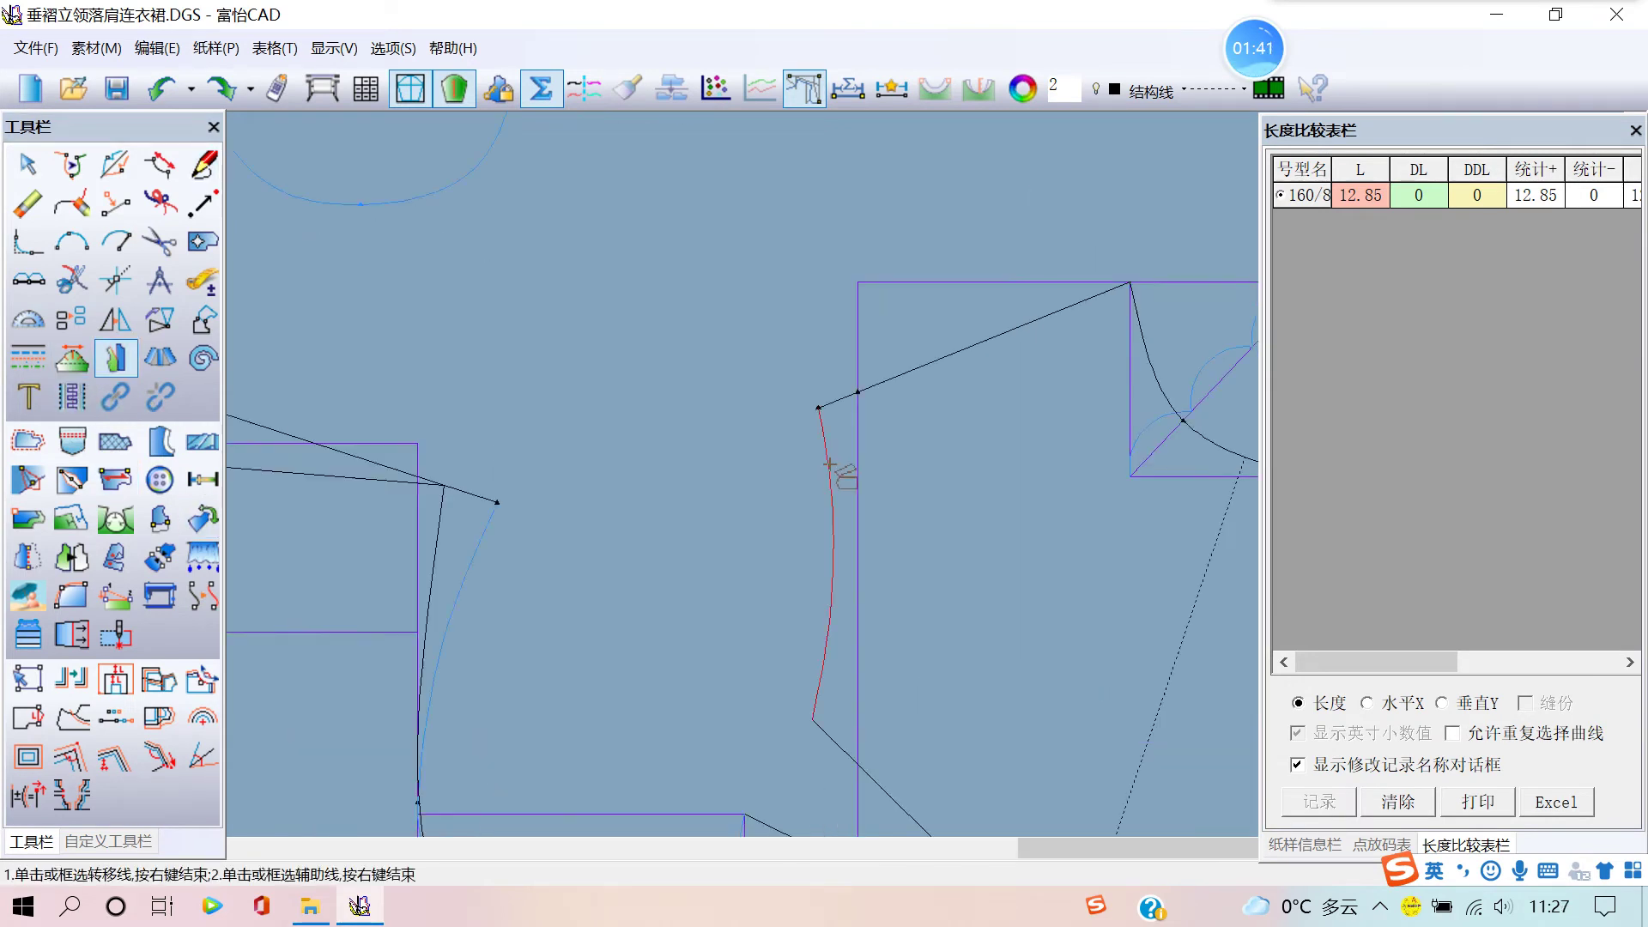
{"action": "scroll", "coordinate": [846, 472], "scroll_direction": "down", "scroll_amount": 1}
{"action": "left_click", "coordinate": [822, 442]}
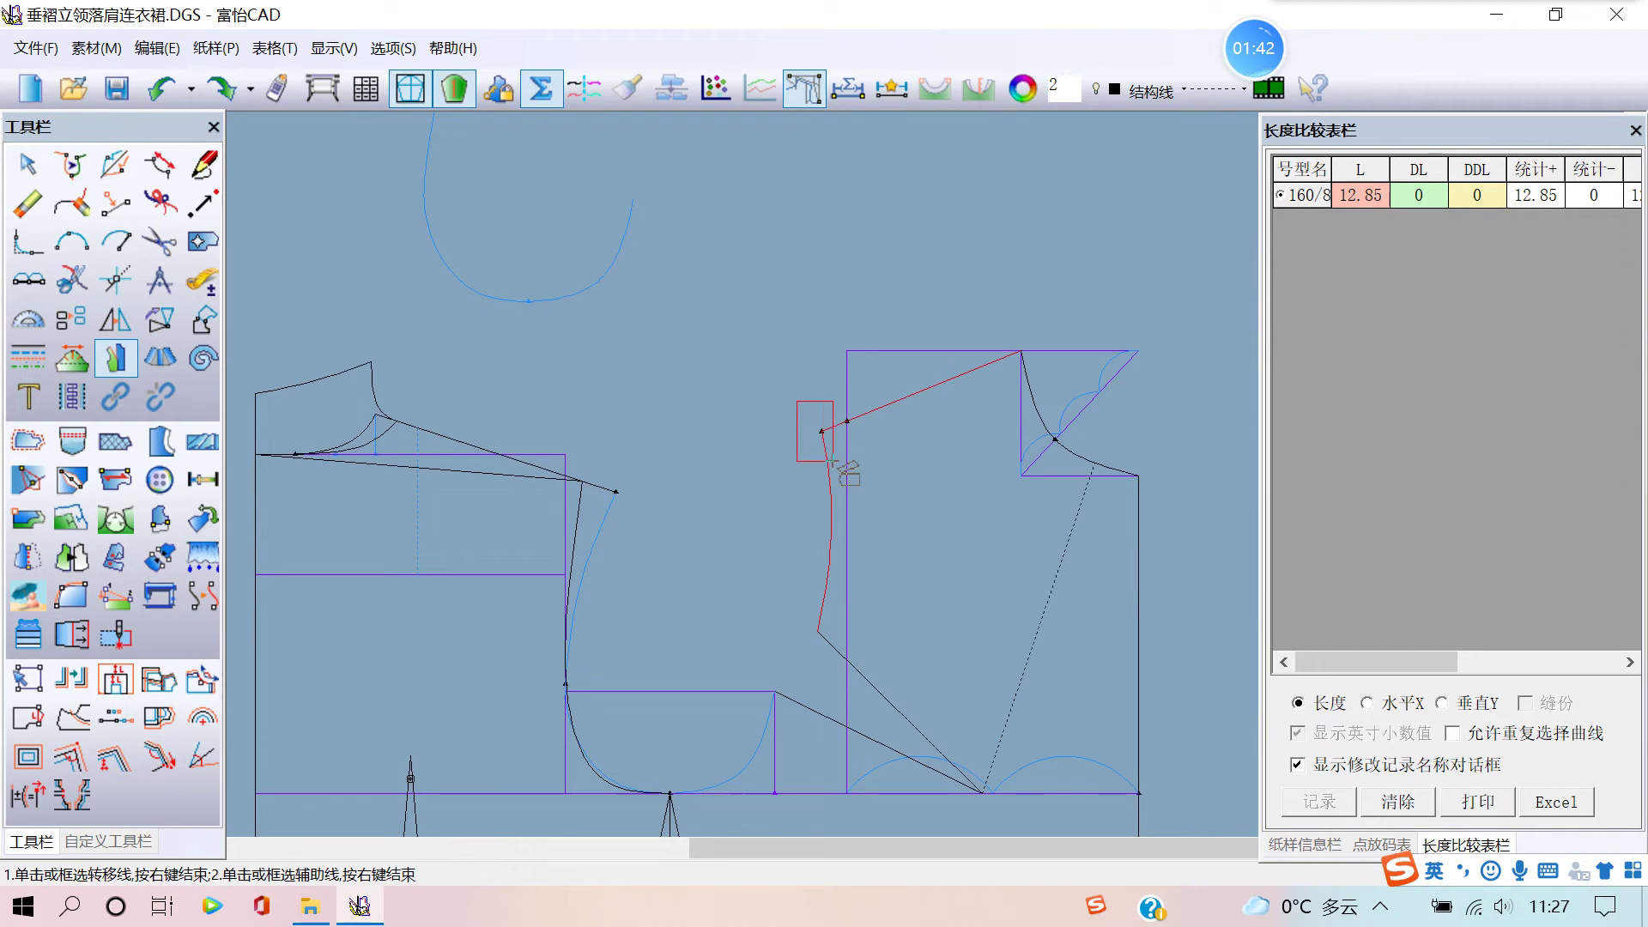
{"action": "left_click", "coordinate": [1034, 416]}
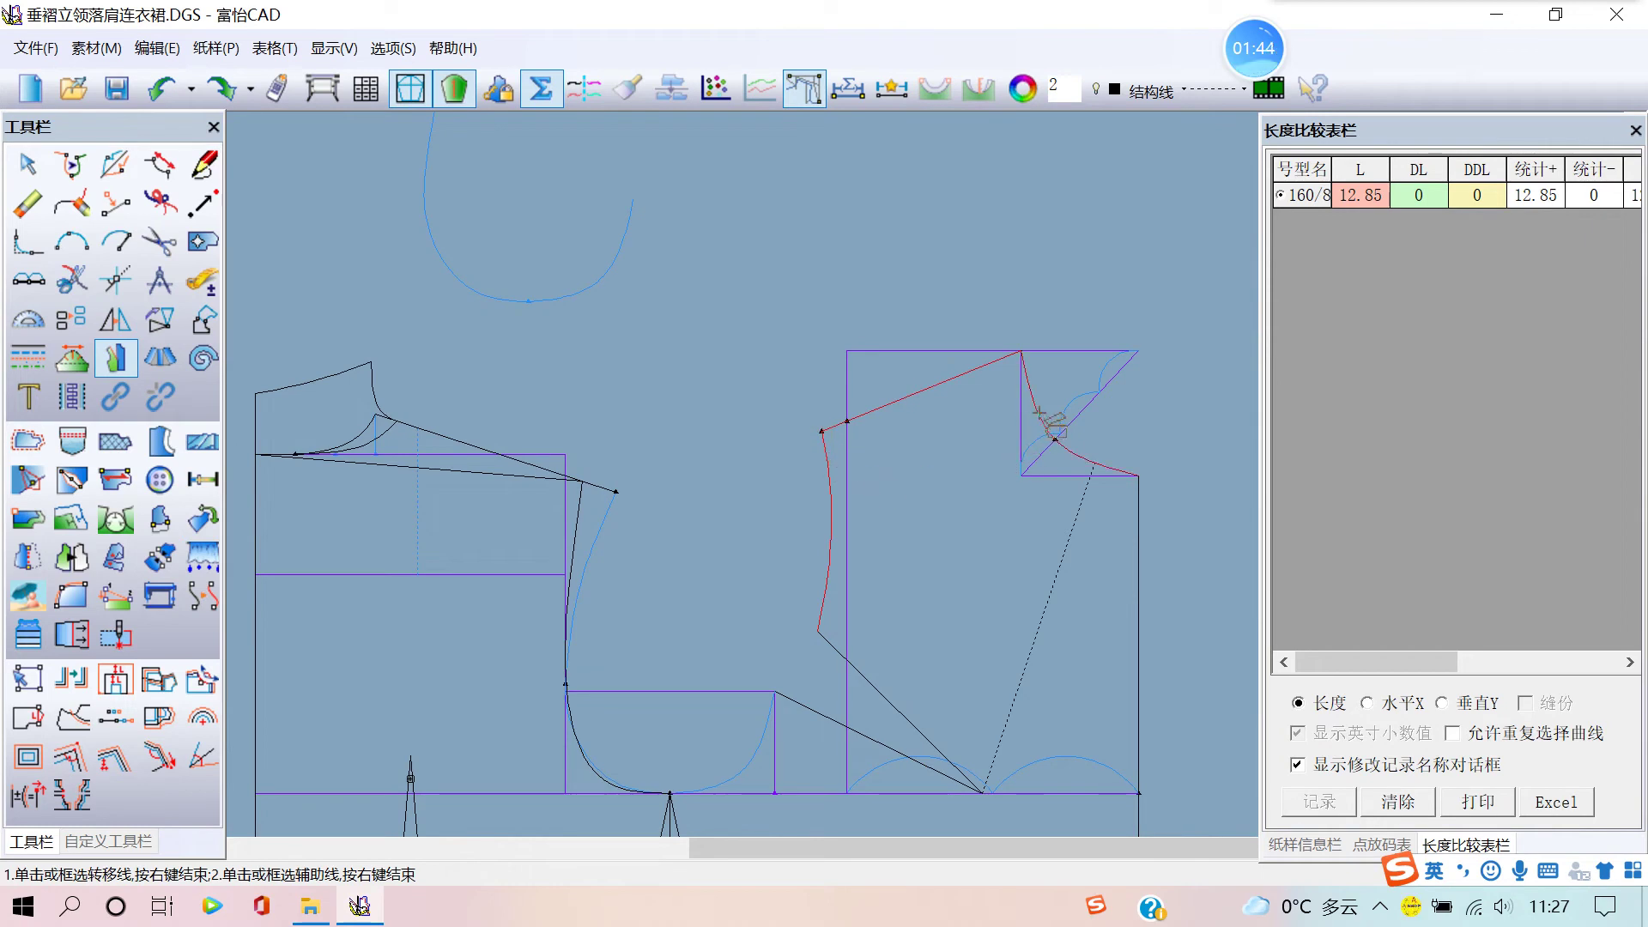
{"action": "left_click", "coordinate": [874, 684]}
{"action": "scroll", "coordinate": [824, 481], "scroll_direction": "down", "scroll_amount": 1}
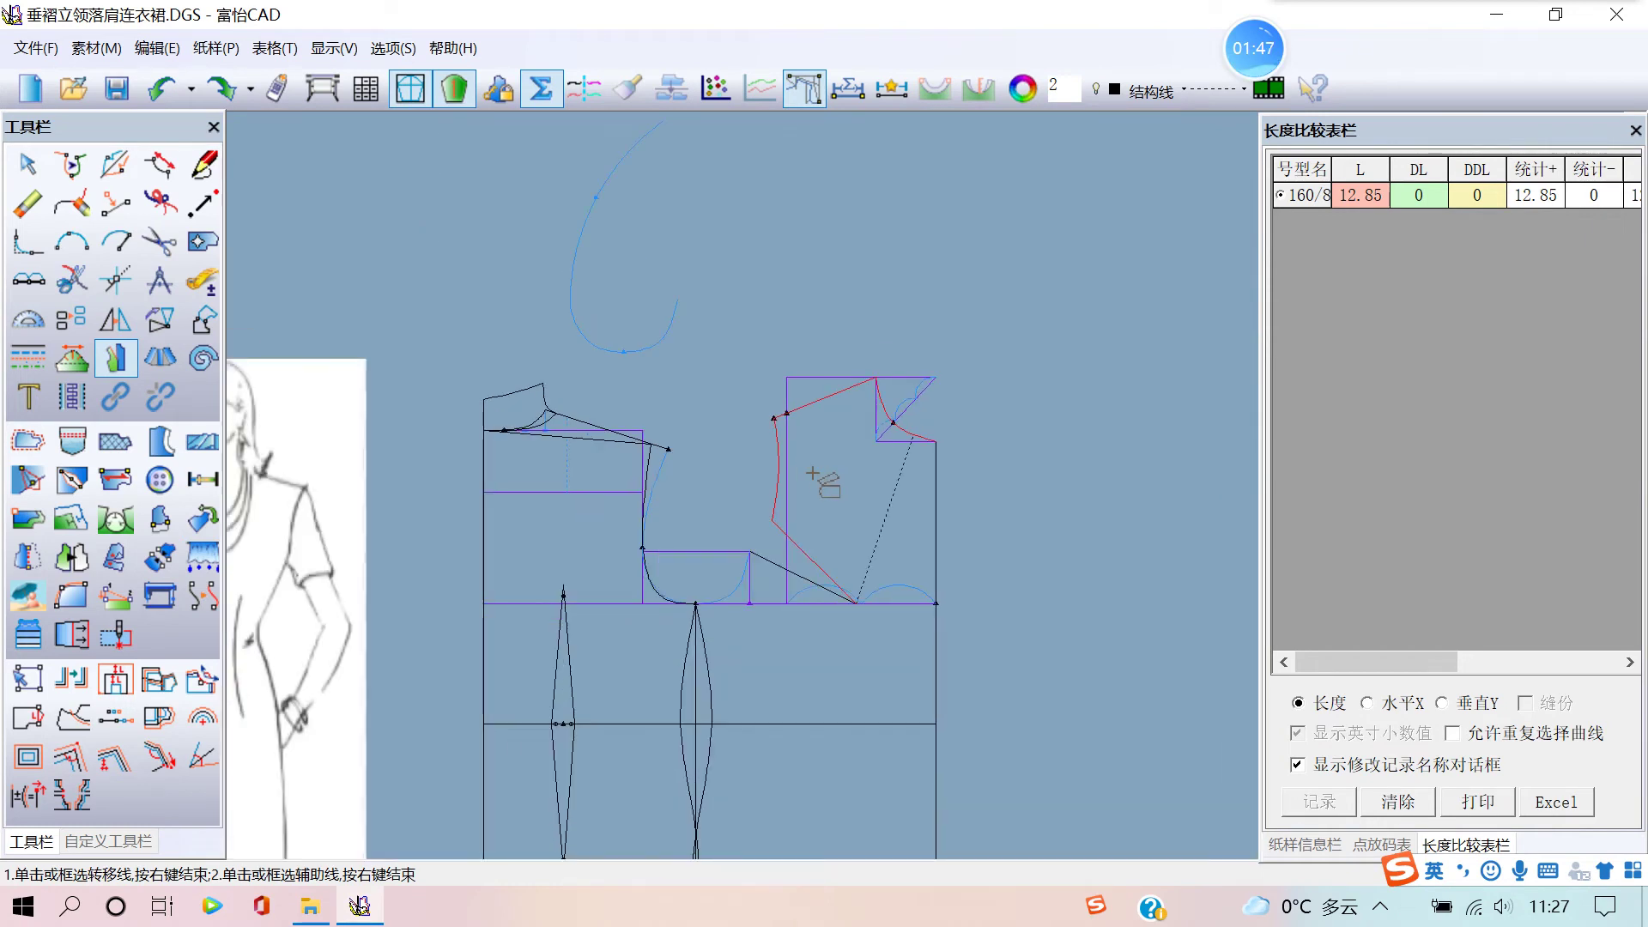
{"action": "right_click", "coordinate": [827, 481]}
- Set the dashed line as the new dart and pick the closing edge, showing 4.92 width, ratio 1
{"action": "left_click", "coordinate": [881, 524]}
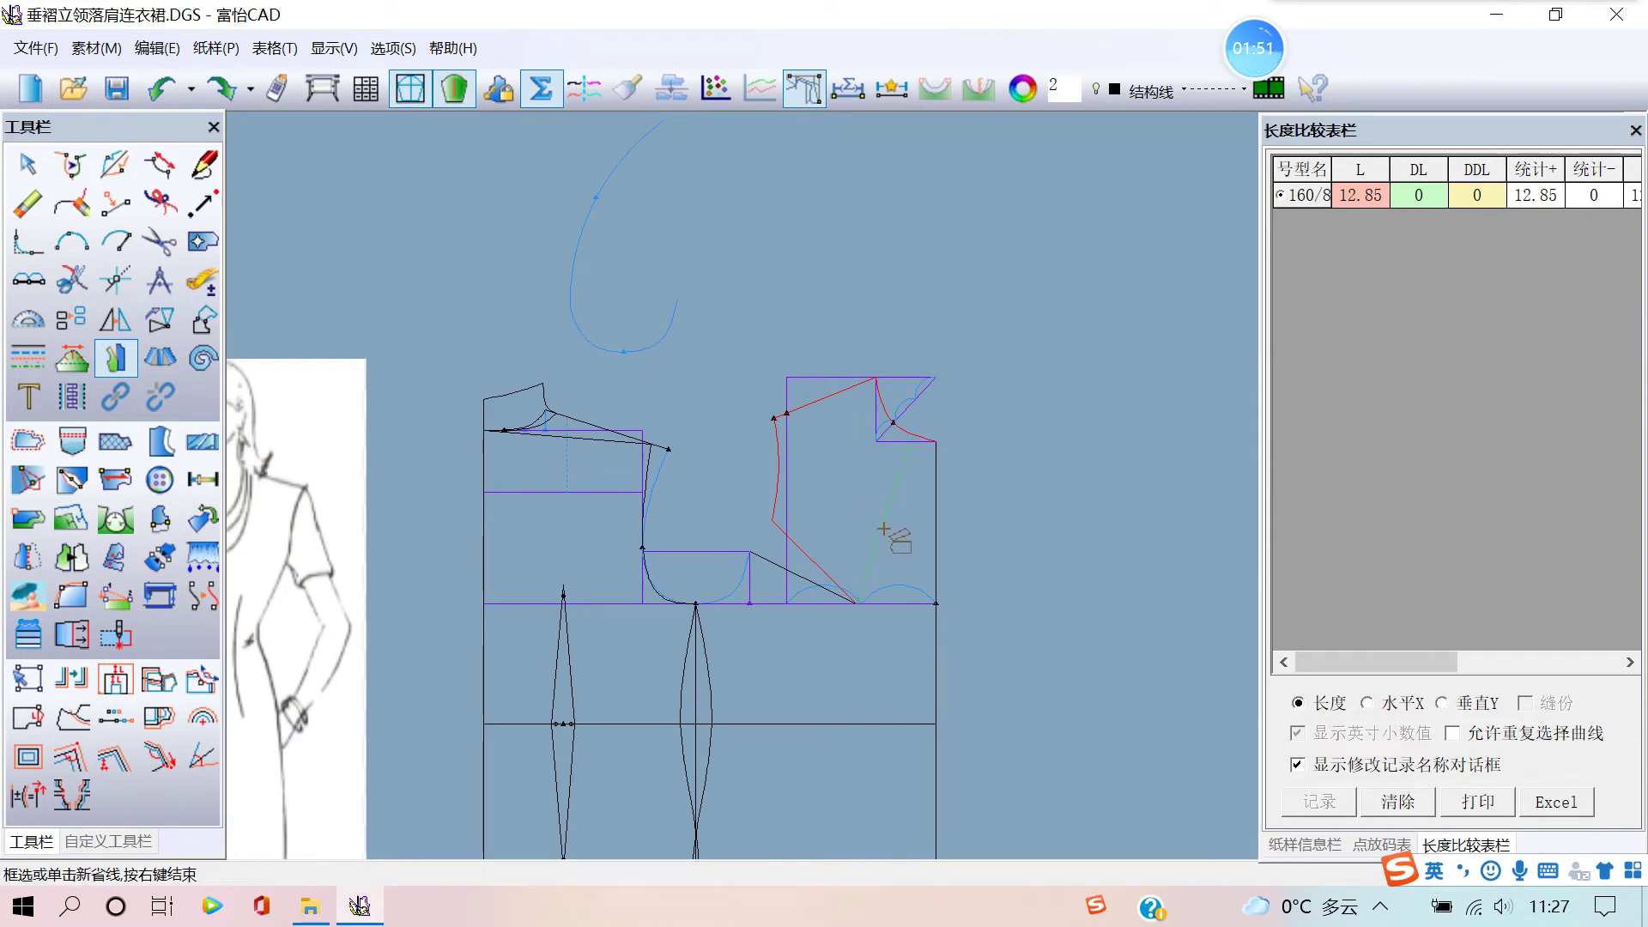
{"action": "right_click", "coordinate": [856, 506]}
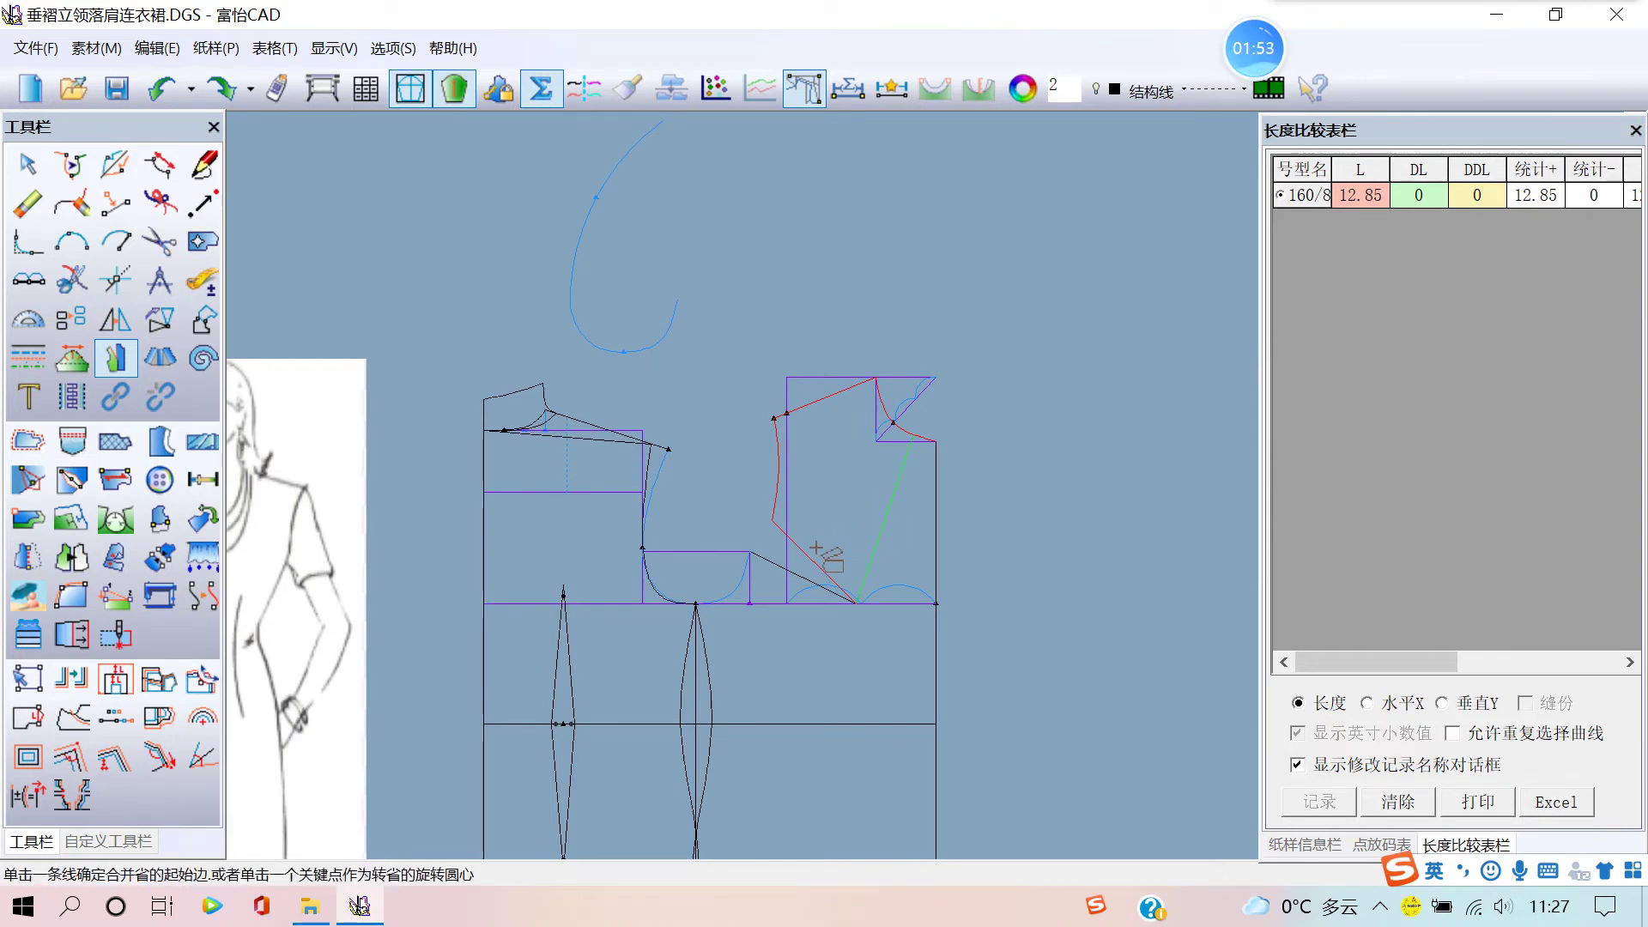
{"action": "scroll", "coordinate": [816, 550], "scroll_direction": "up", "scroll_amount": 1}
{"action": "scroll", "coordinate": [805, 500], "scroll_direction": "up", "scroll_amount": 1}
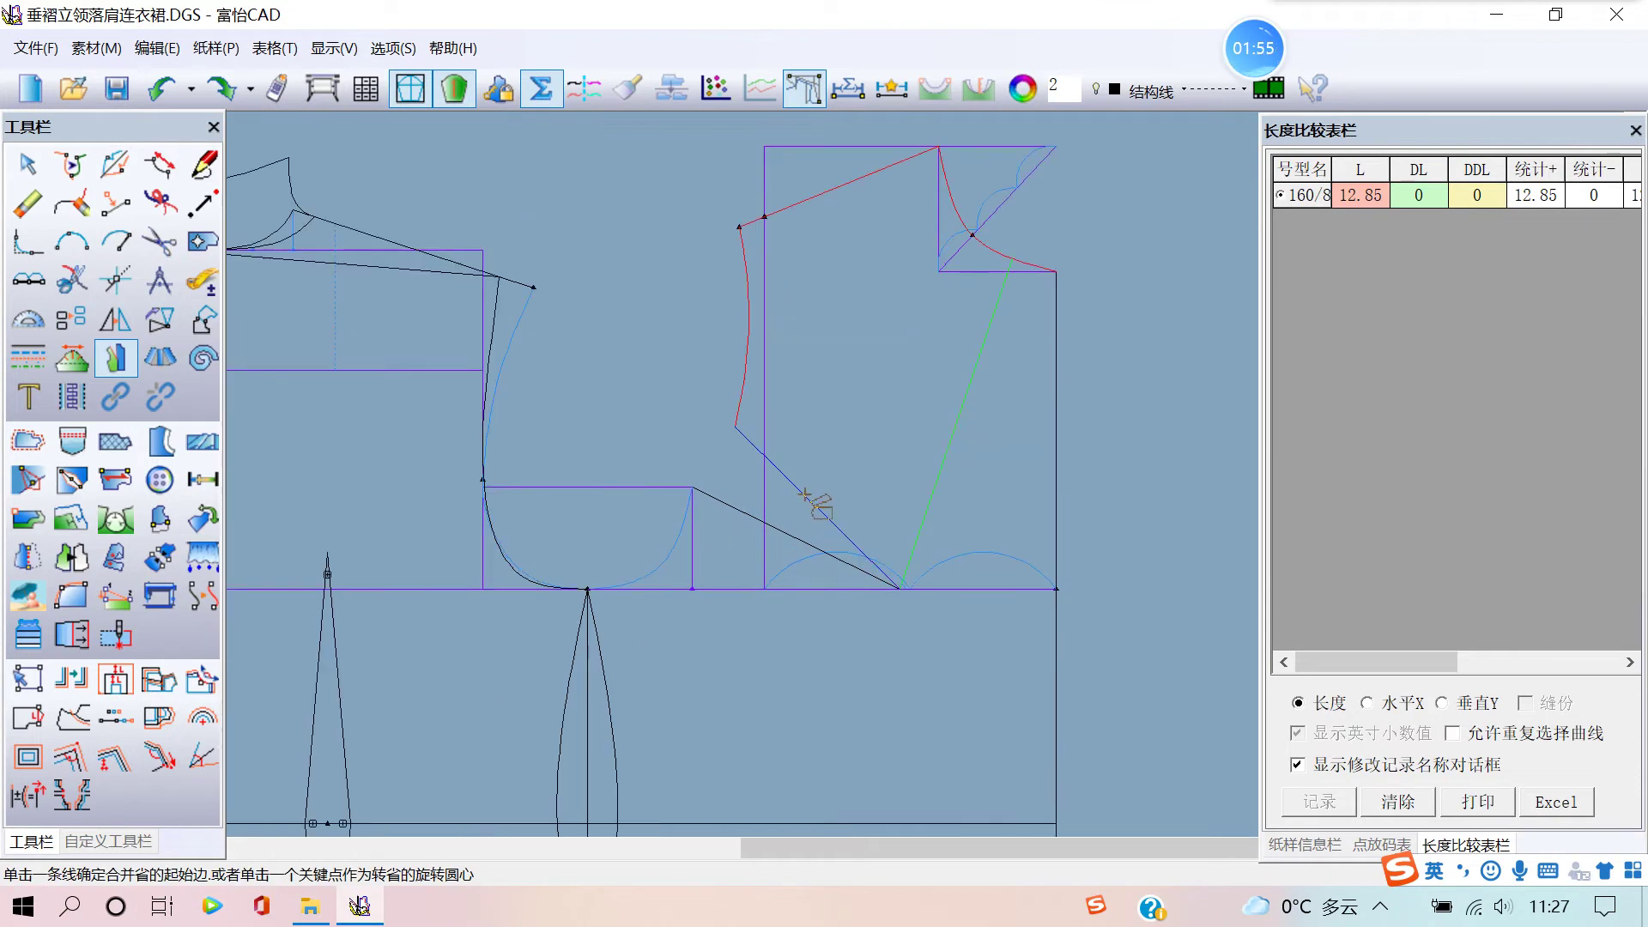
{"action": "left_click", "coordinate": [804, 495]}
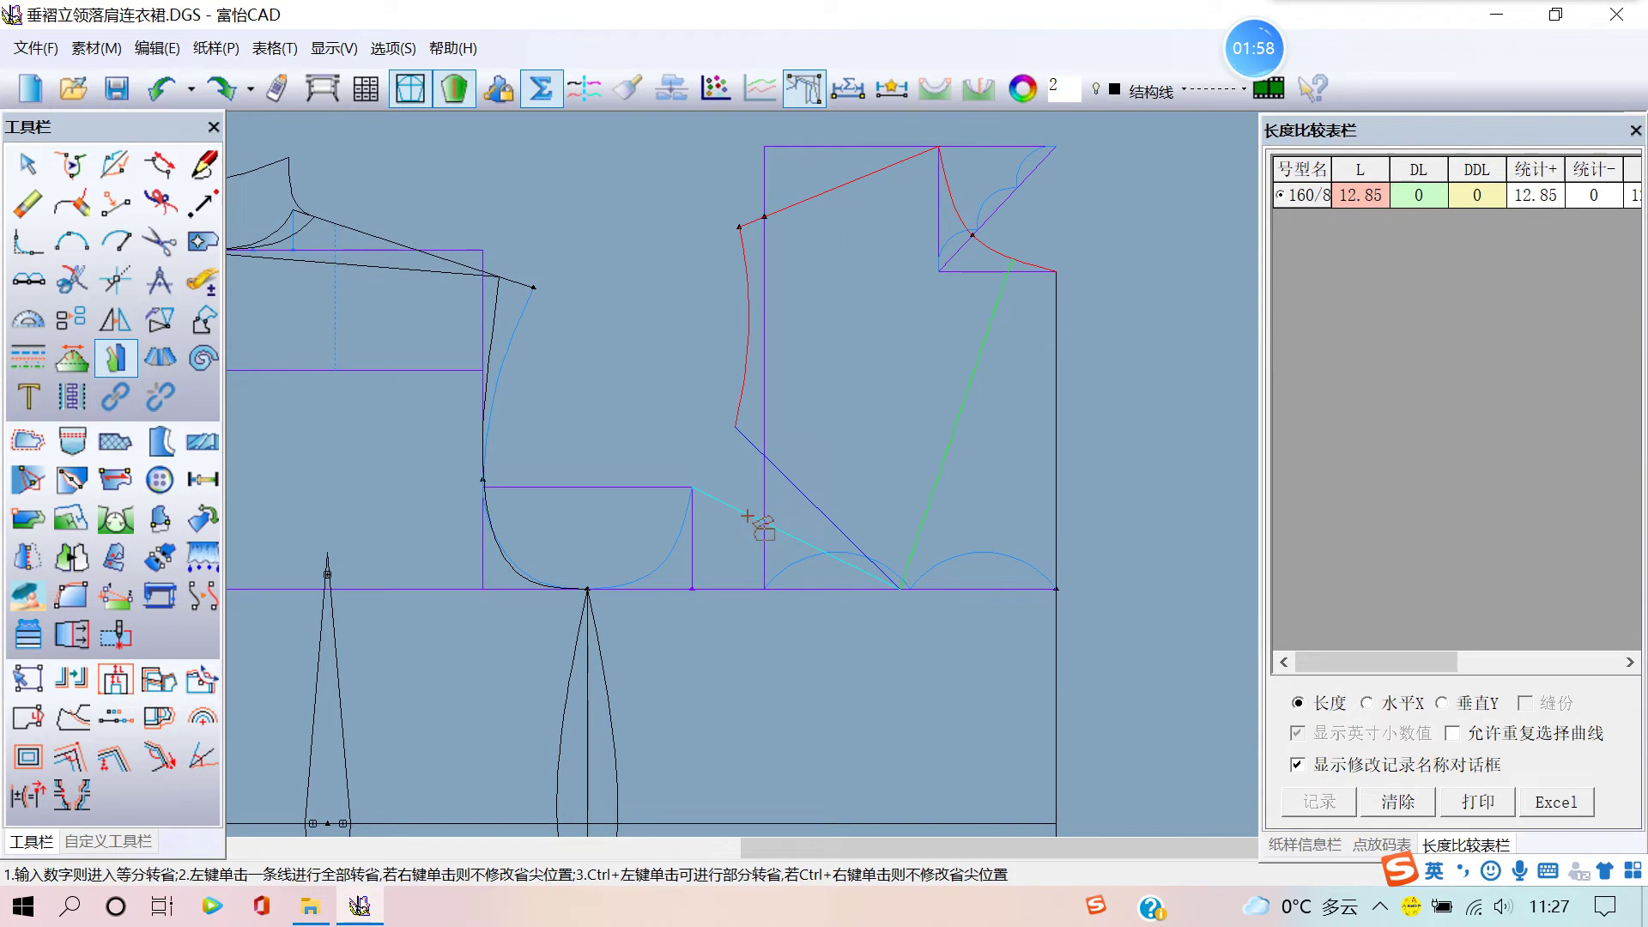
{"action": "left_click", "coordinate": [749, 517]}
- Transfer ratio 0.6 of the 4.92 dart (2.95 cm) into the new neckline dart
{"action": "left_click_drag", "start_coordinate": [918, 306], "coordinate": [843, 357]}
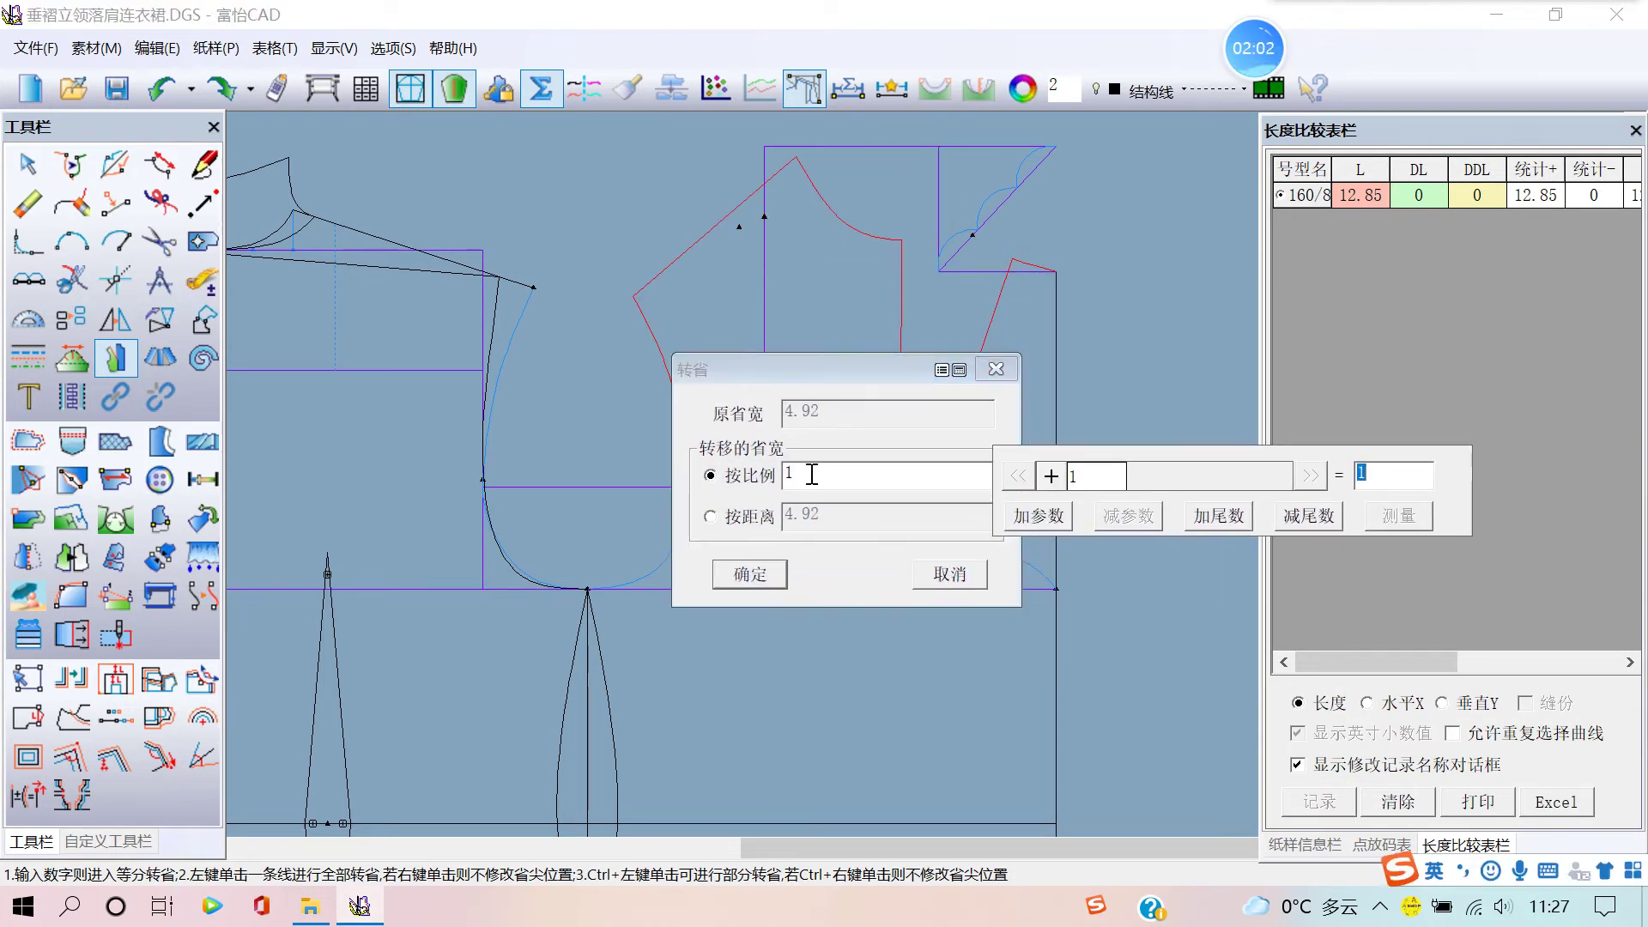
{"action": "key", "text": "BackSpace"}
{"action": "type", "text": "6"}
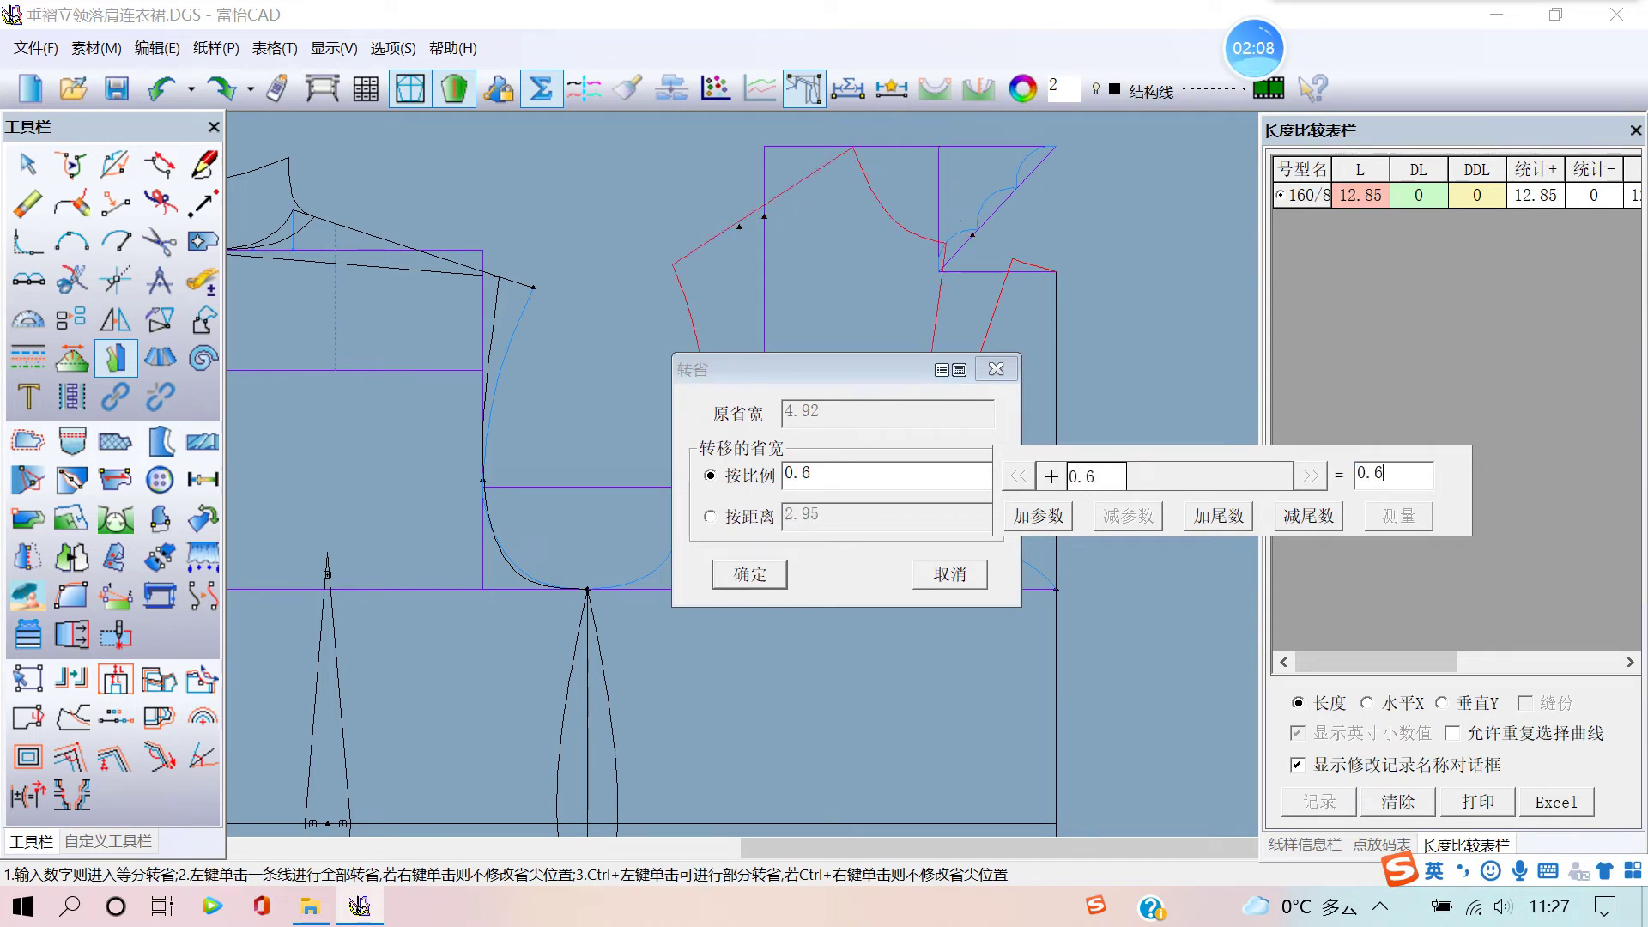
{"action": "left_click", "coordinate": [710, 517]}
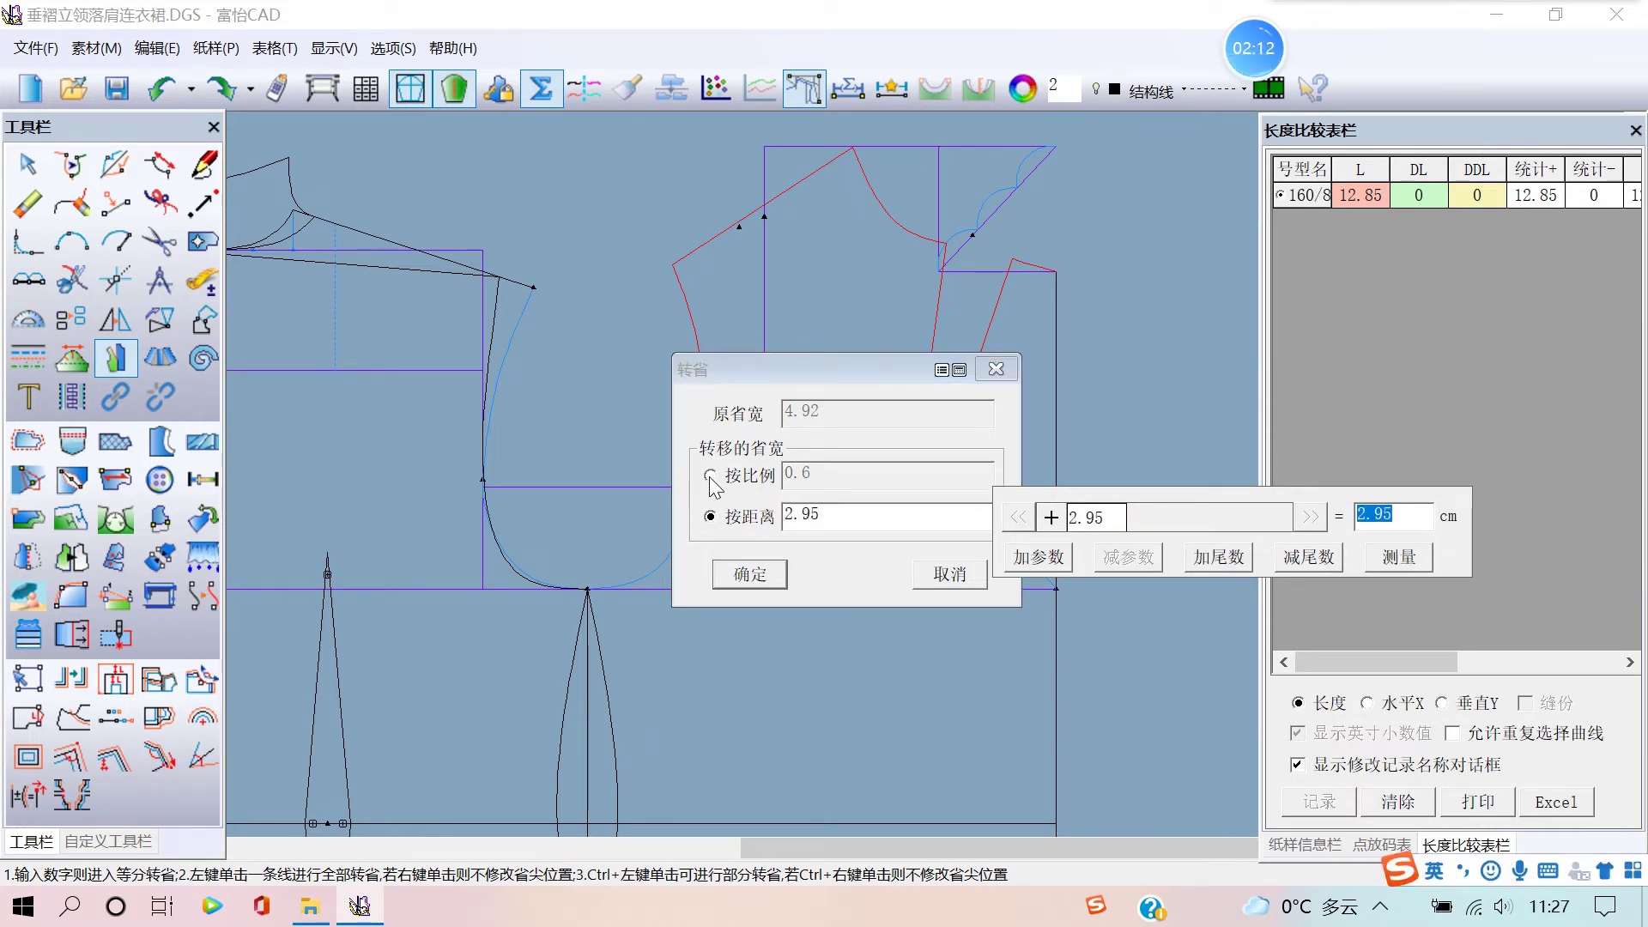
{"action": "left_click", "coordinate": [709, 477]}
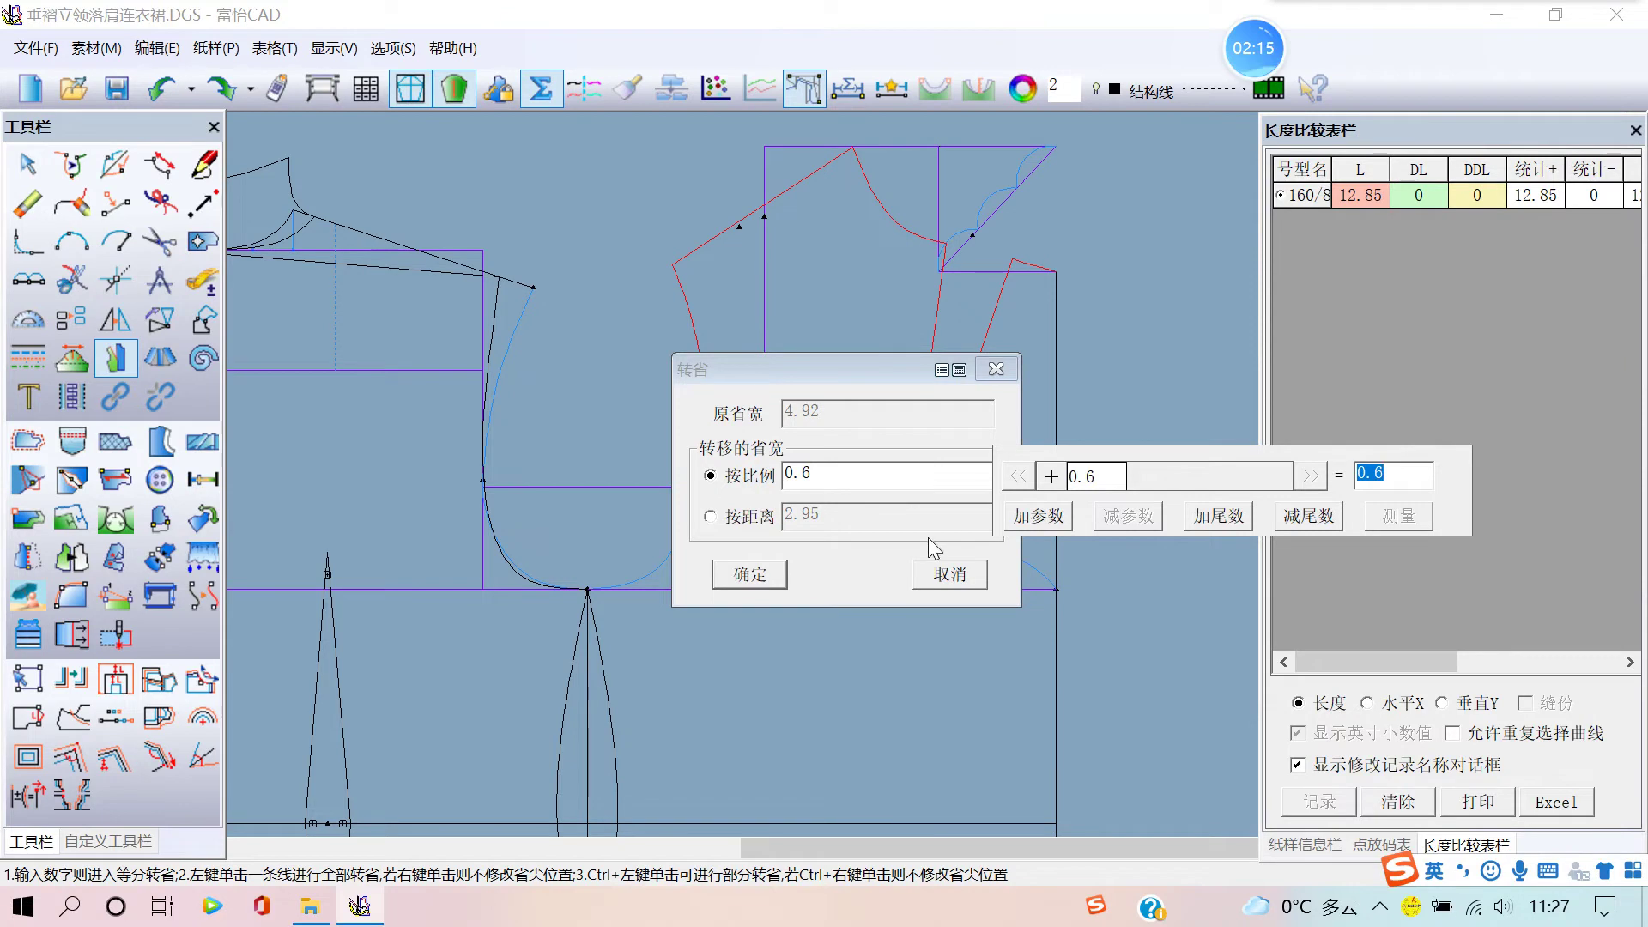
{"action": "left_click", "coordinate": [750, 573]}
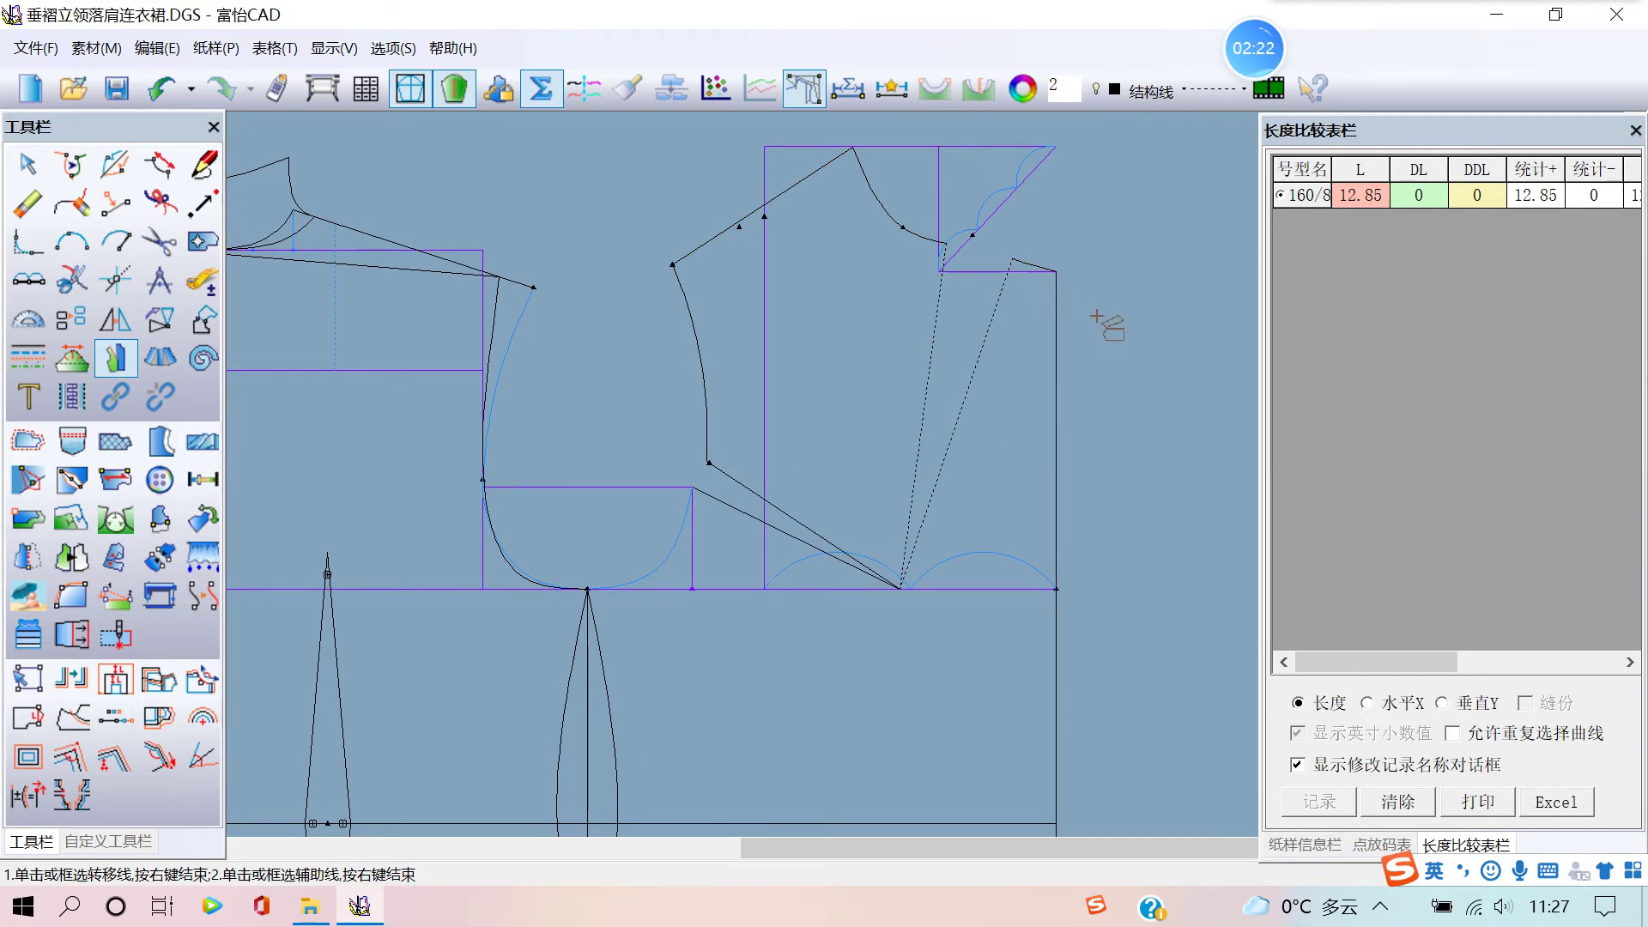
{"action": "middle_click_drag", "start_coordinate": [1055, 378], "coordinate": [790, 482]}
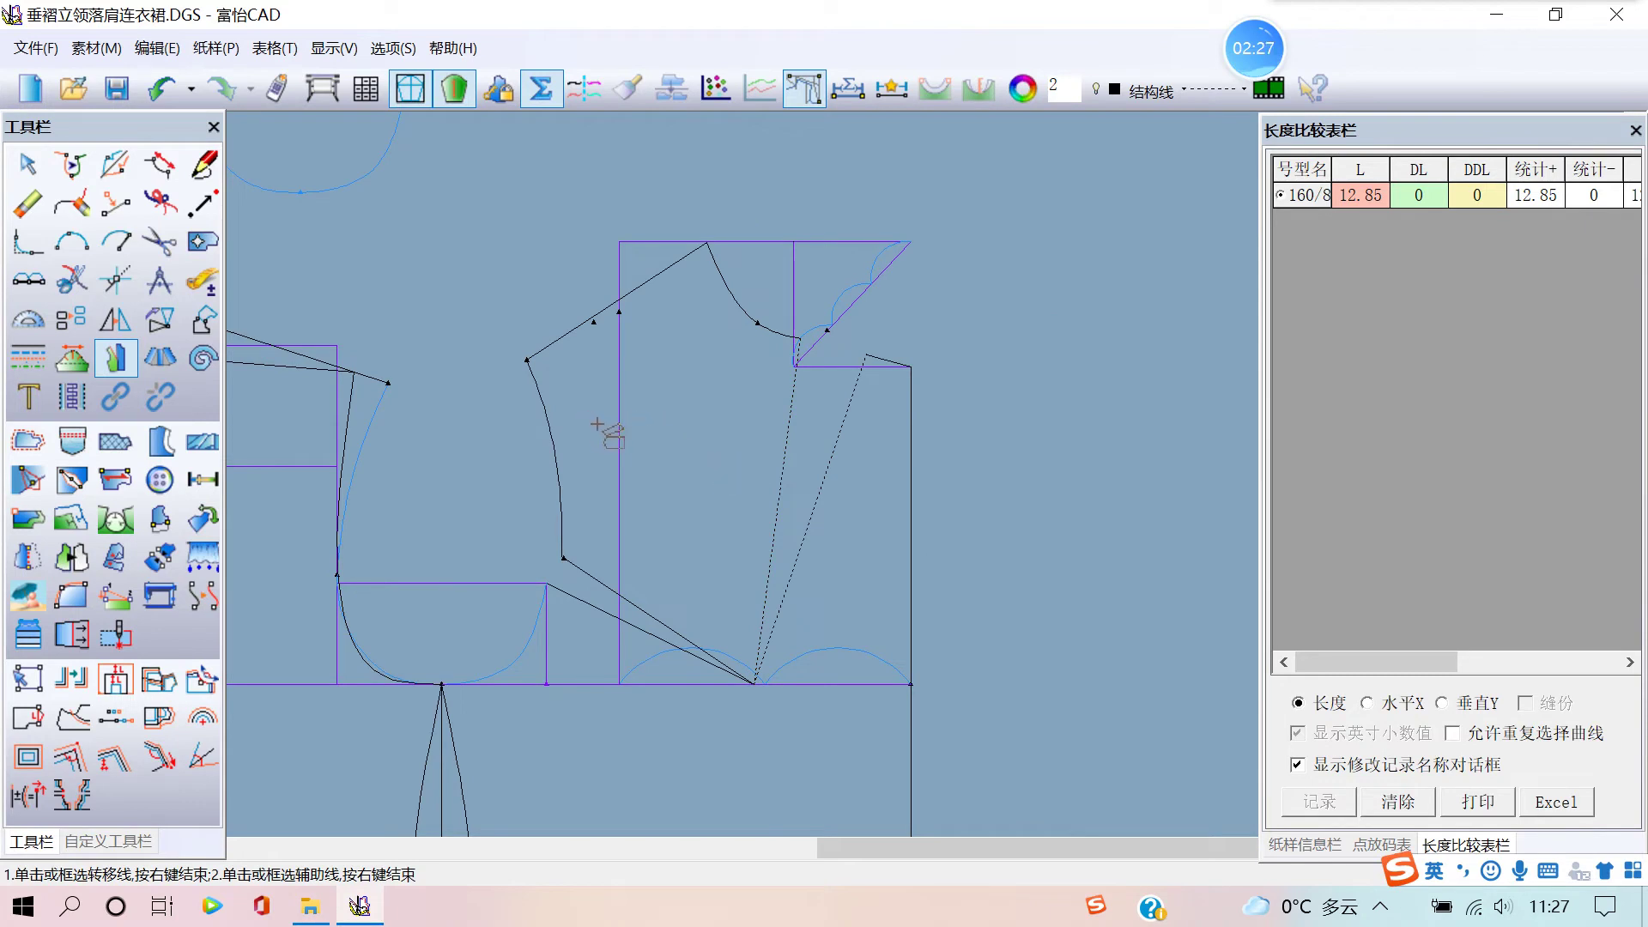
- Draw a straight guide line, about 22 cm, from the shoulder tip down to the underarm point
{"action": "left_click", "coordinate": [217, 172]}
{"action": "right_click", "coordinate": [412, 259]}
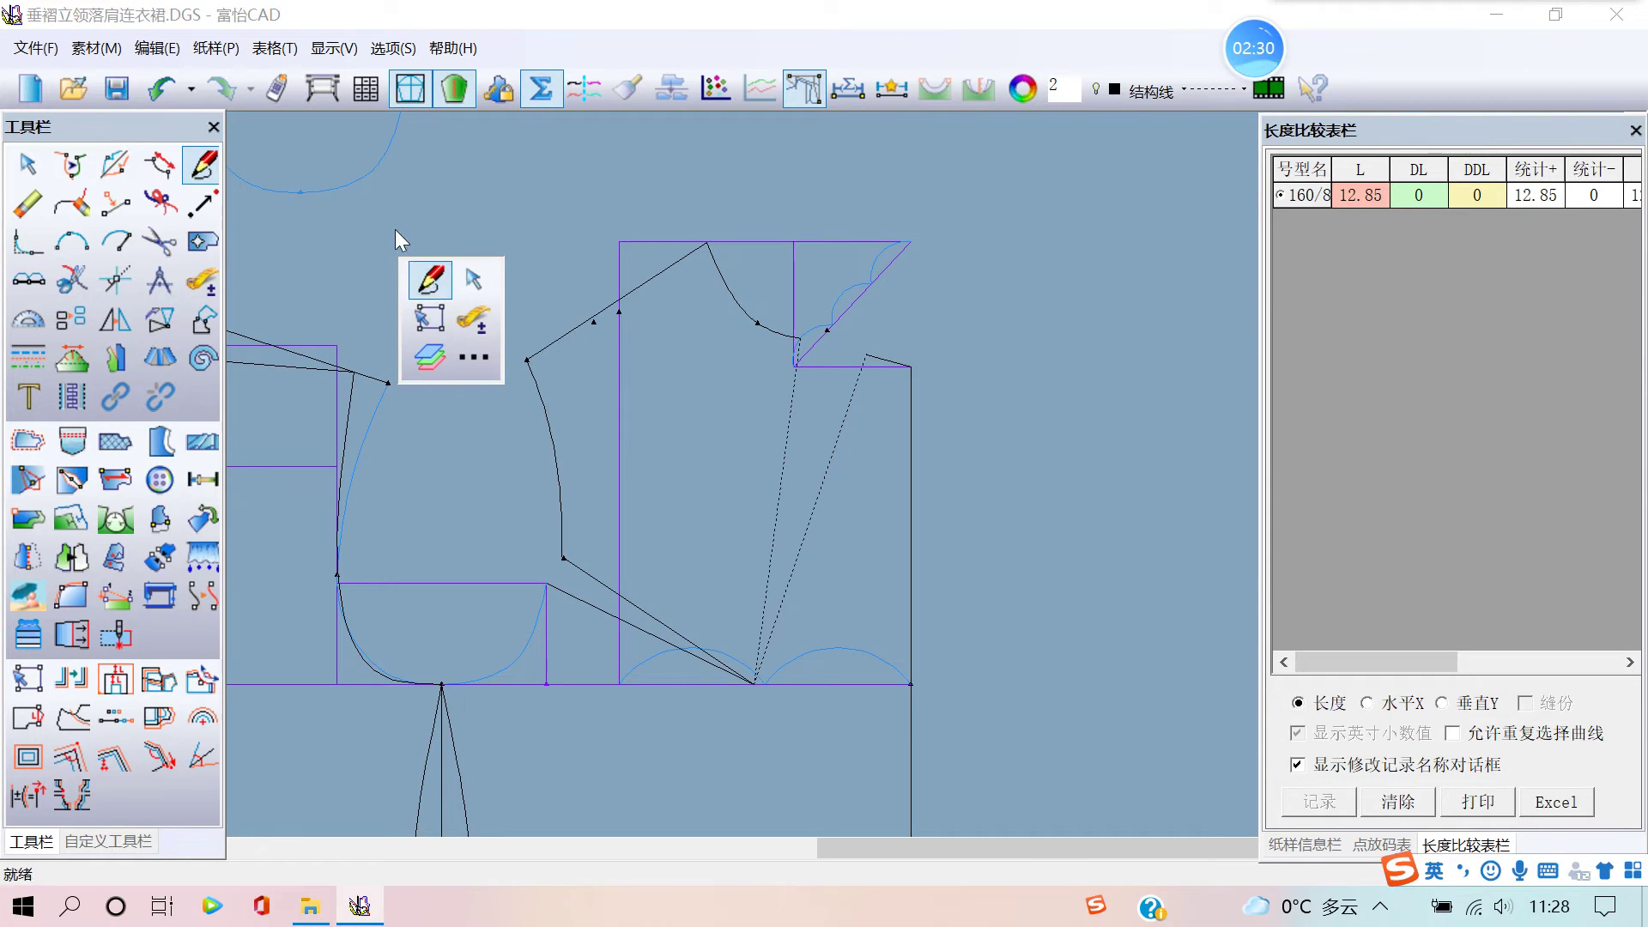
{"action": "left_click", "coordinate": [567, 558]}
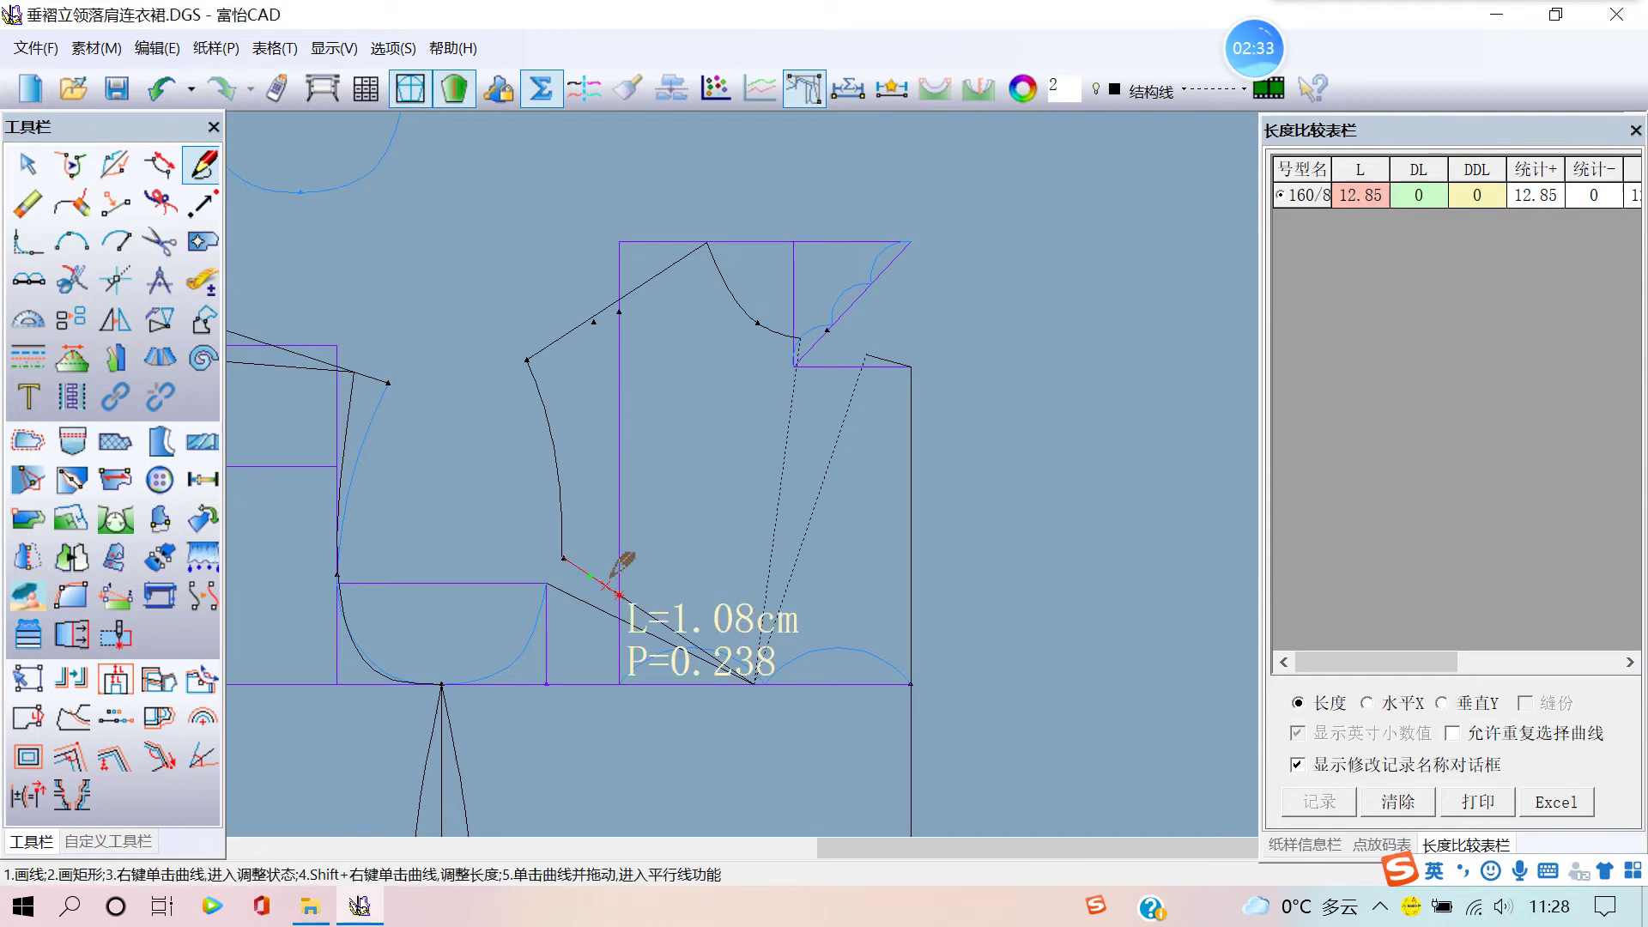
{"action": "scroll", "coordinate": [570, 574], "scroll_direction": "up", "scroll_amount": 1}
{"action": "scroll", "coordinate": [807, 462], "scroll_direction": "down", "scroll_amount": 1}
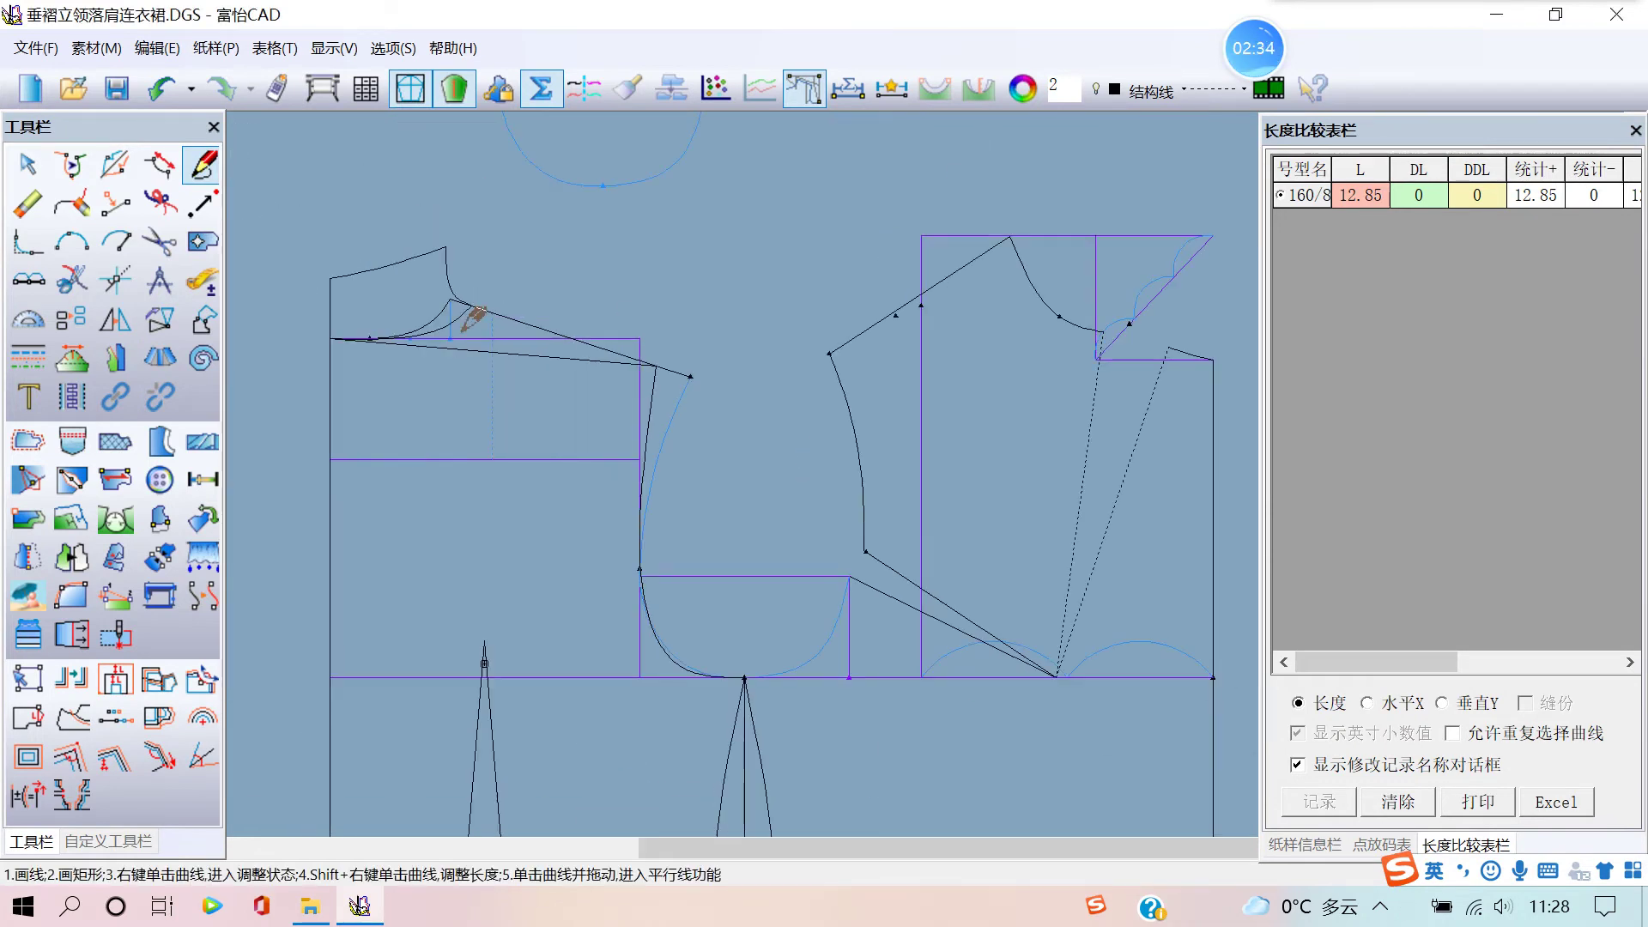
{"action": "scroll", "coordinate": [515, 357], "scroll_direction": "down", "scroll_amount": 1}
{"action": "scroll", "coordinate": [1070, 527], "scroll_direction": "down", "scroll_amount": 1}
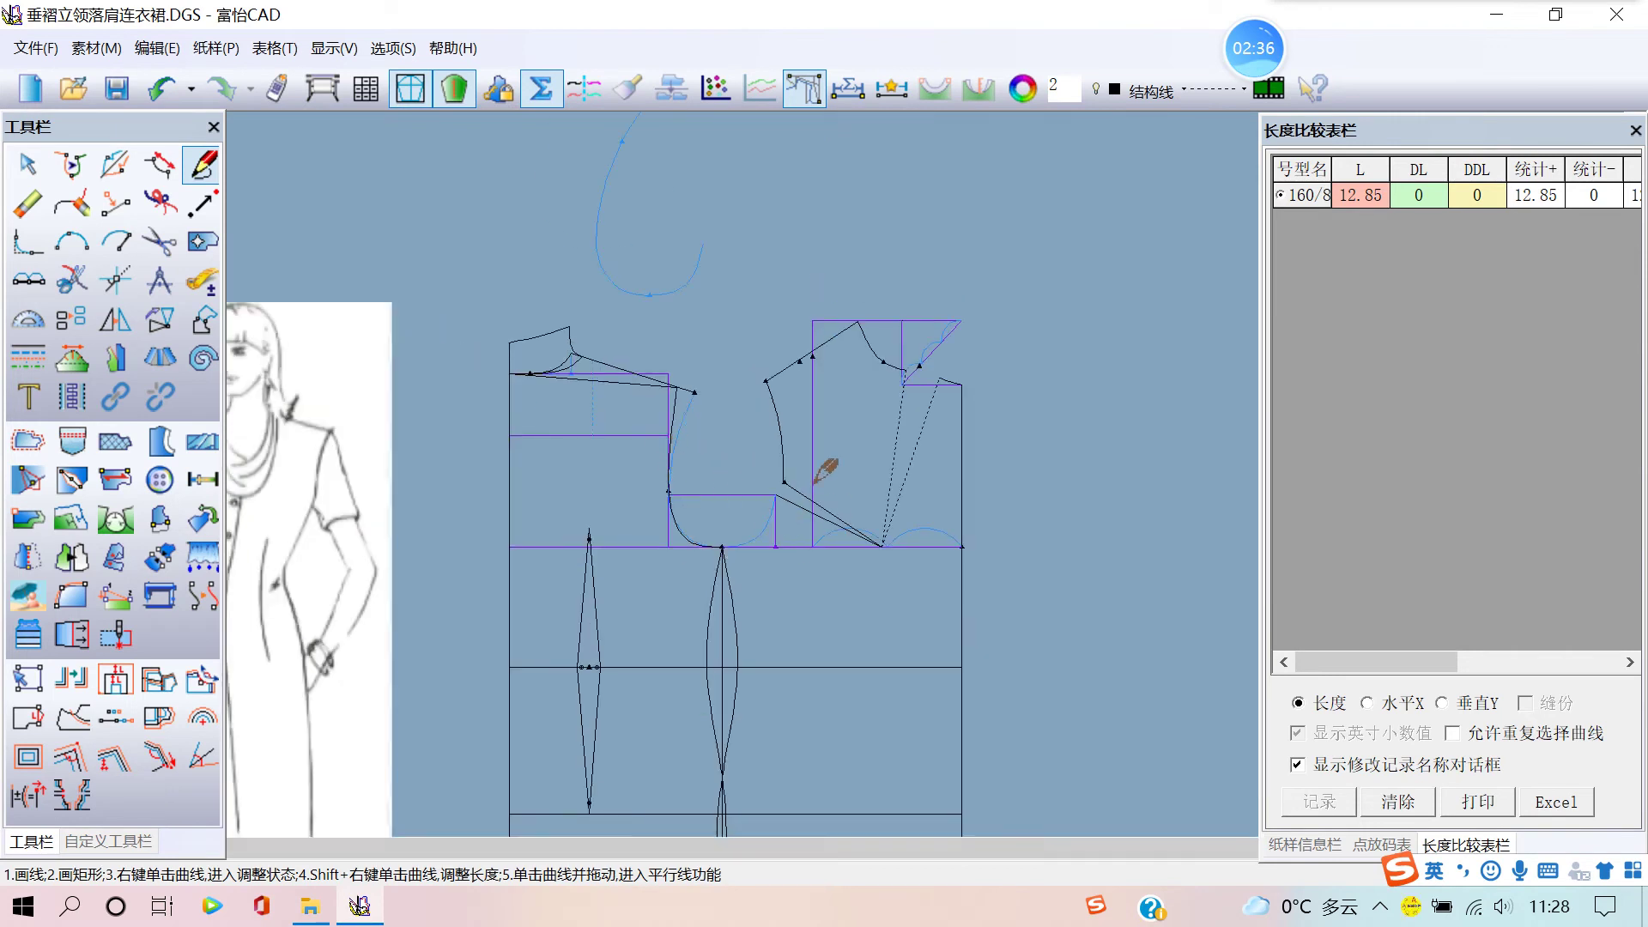
{"action": "scroll", "coordinate": [826, 470], "scroll_direction": "up", "scroll_amount": 1}
{"action": "left_click", "coordinate": [737, 321]}
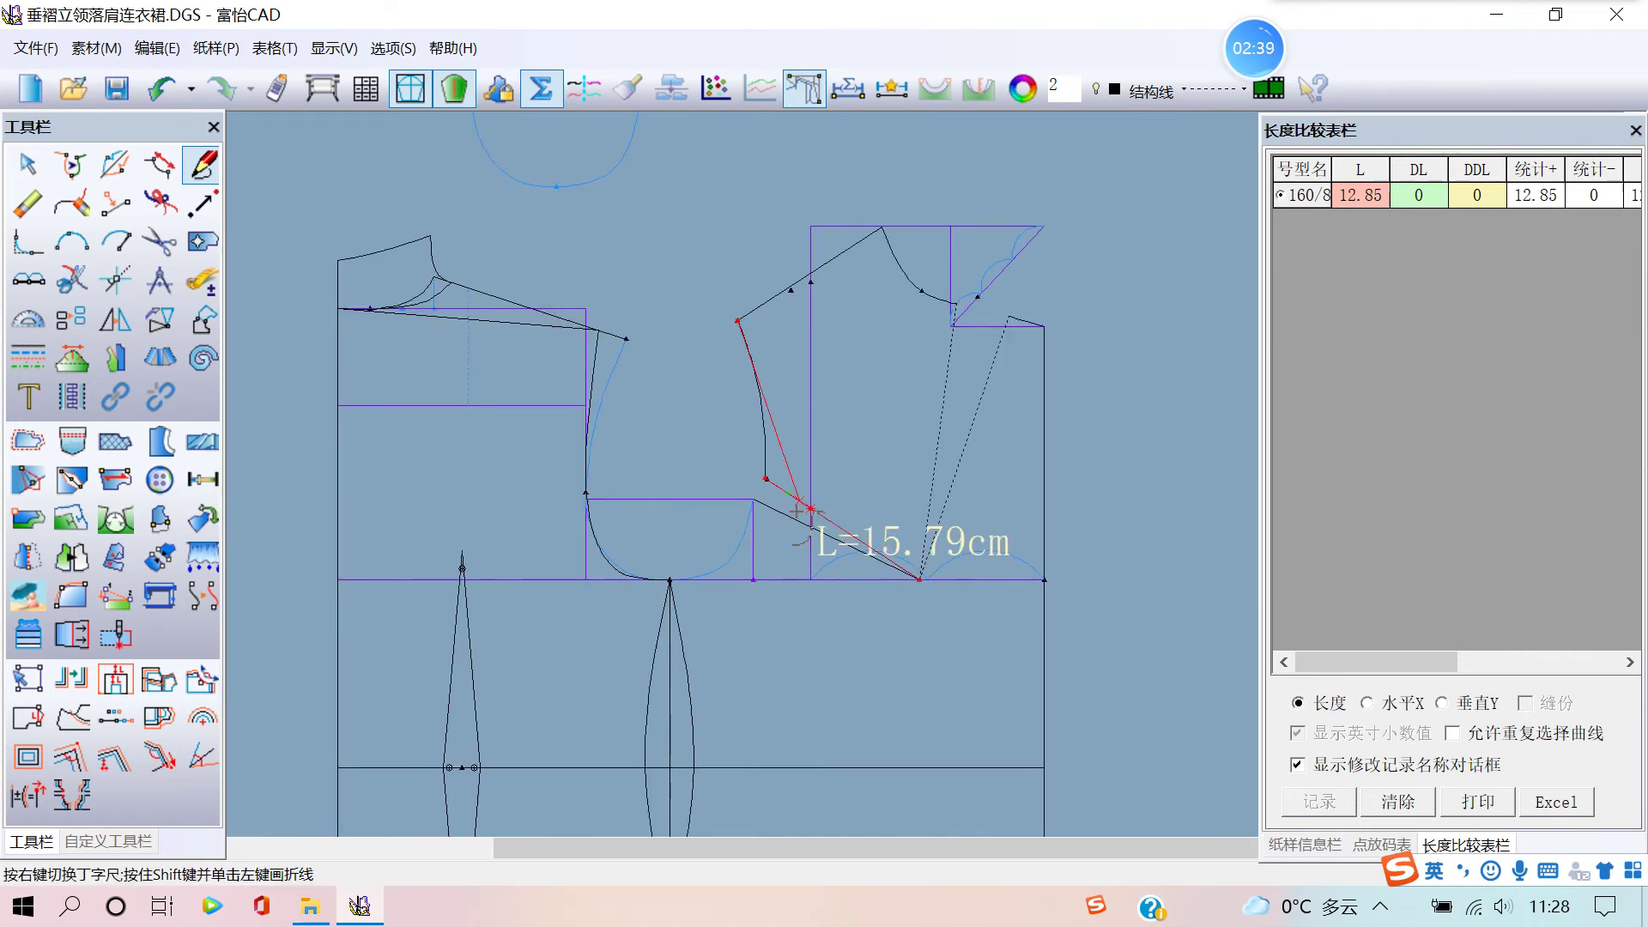
{"action": "scroll", "coordinate": [798, 507], "scroll_direction": "up", "scroll_amount": 1}
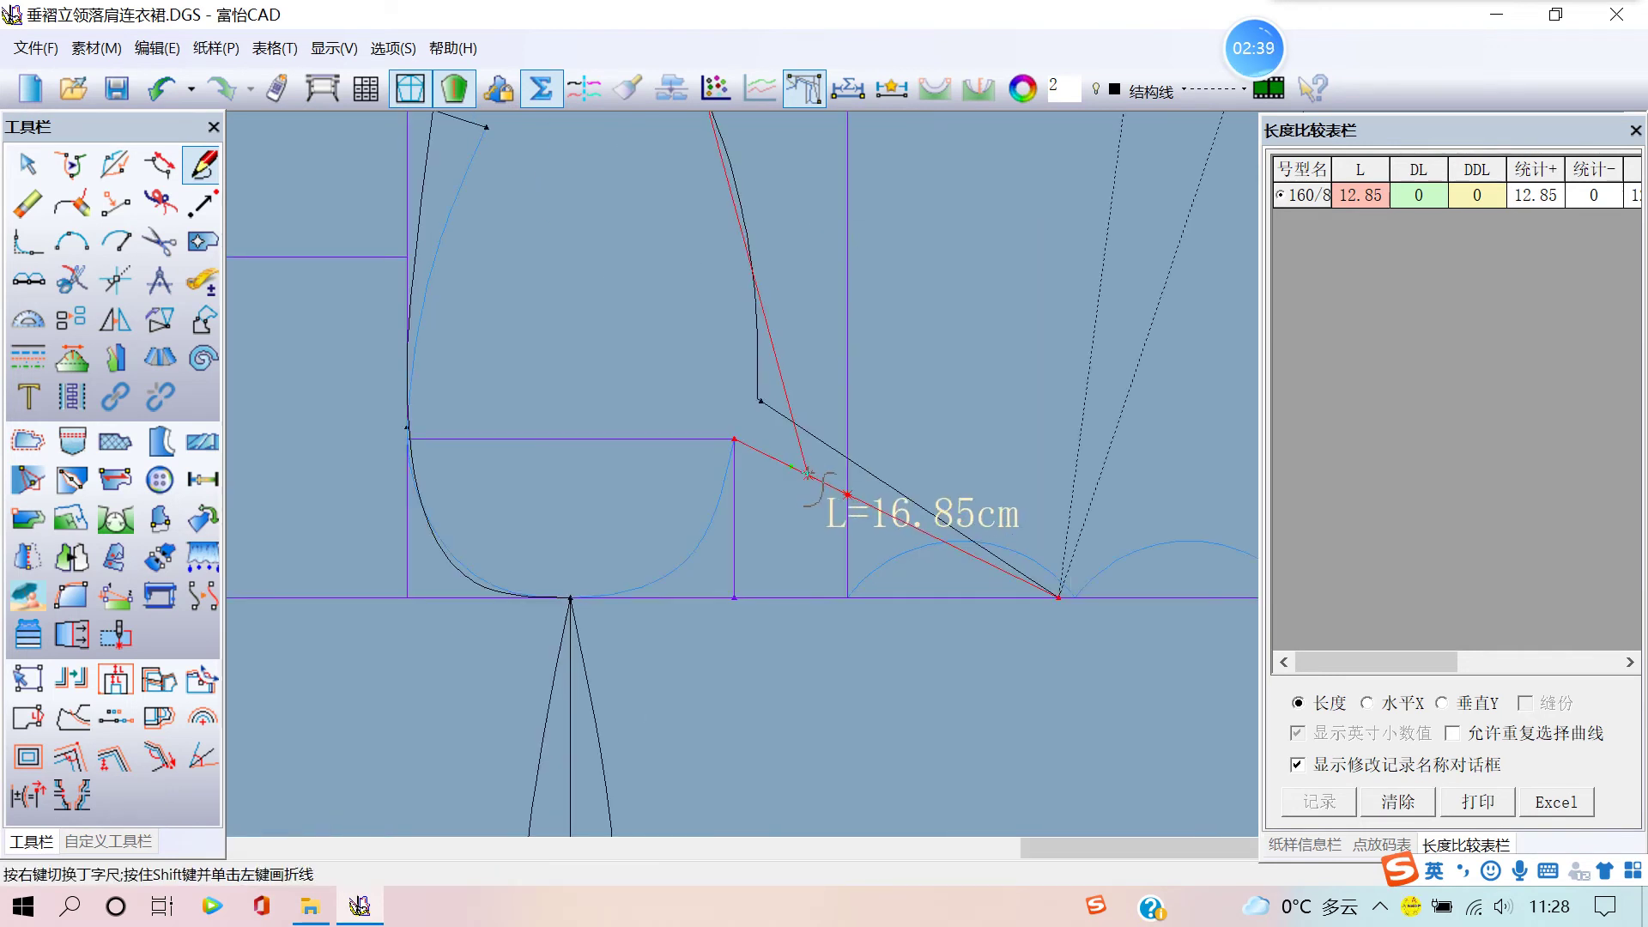
{"action": "right_click", "coordinate": [584, 595]}
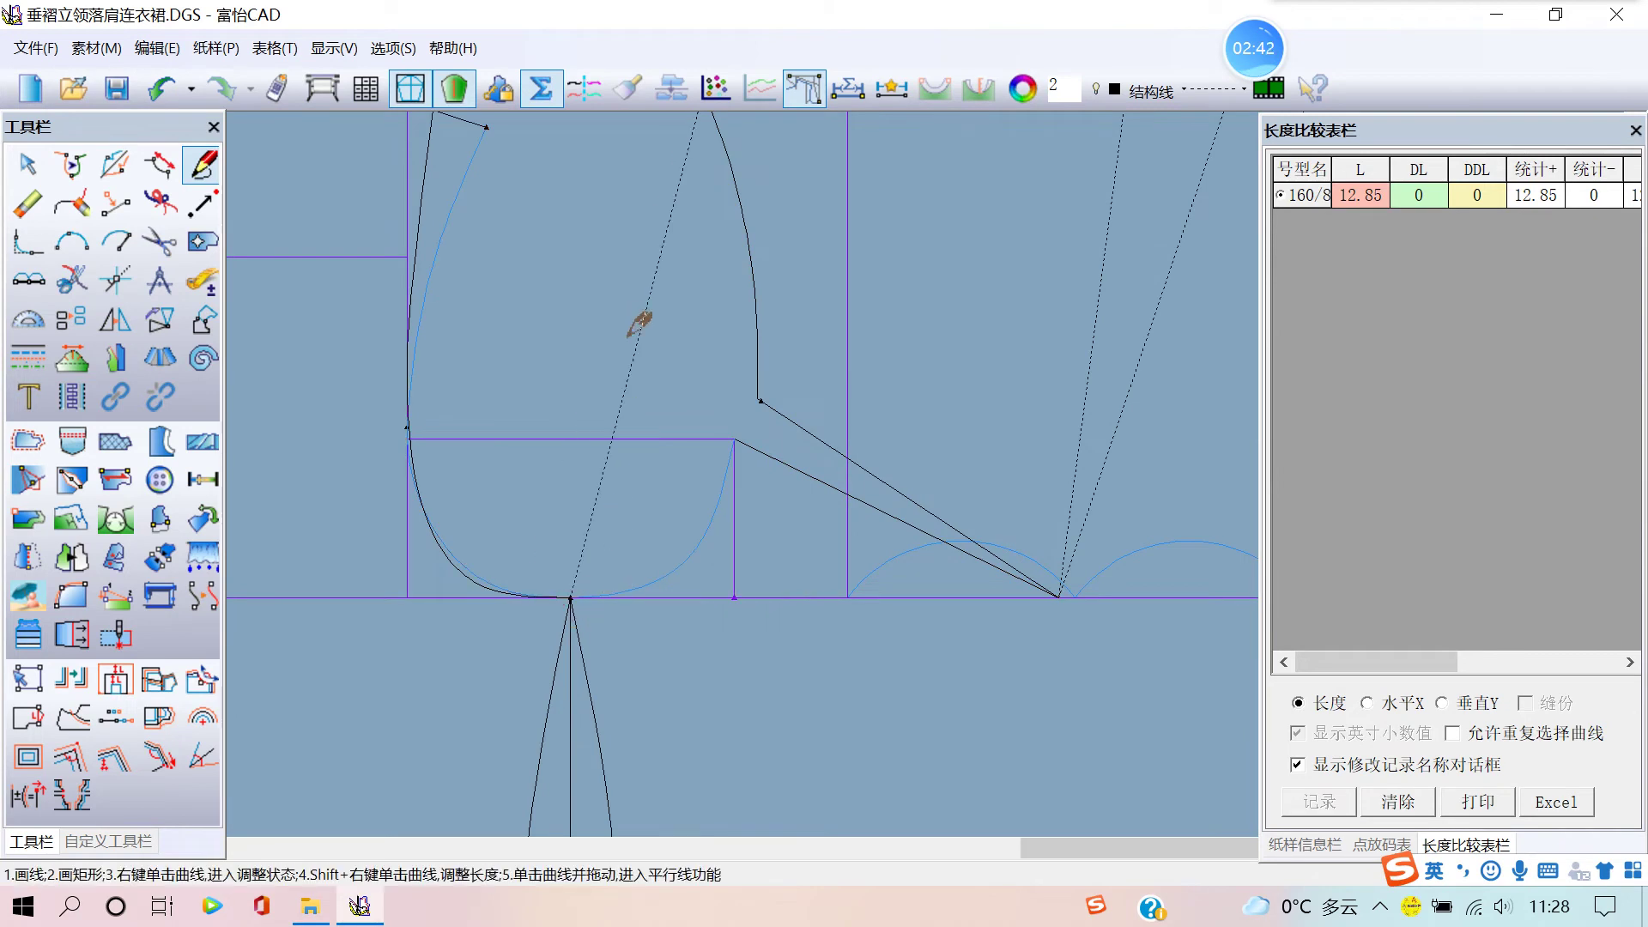
- Change the diagonal shoulder-to-underarm line from dashed to a solid line
{"action": "left_click", "coordinate": [28, 357]}
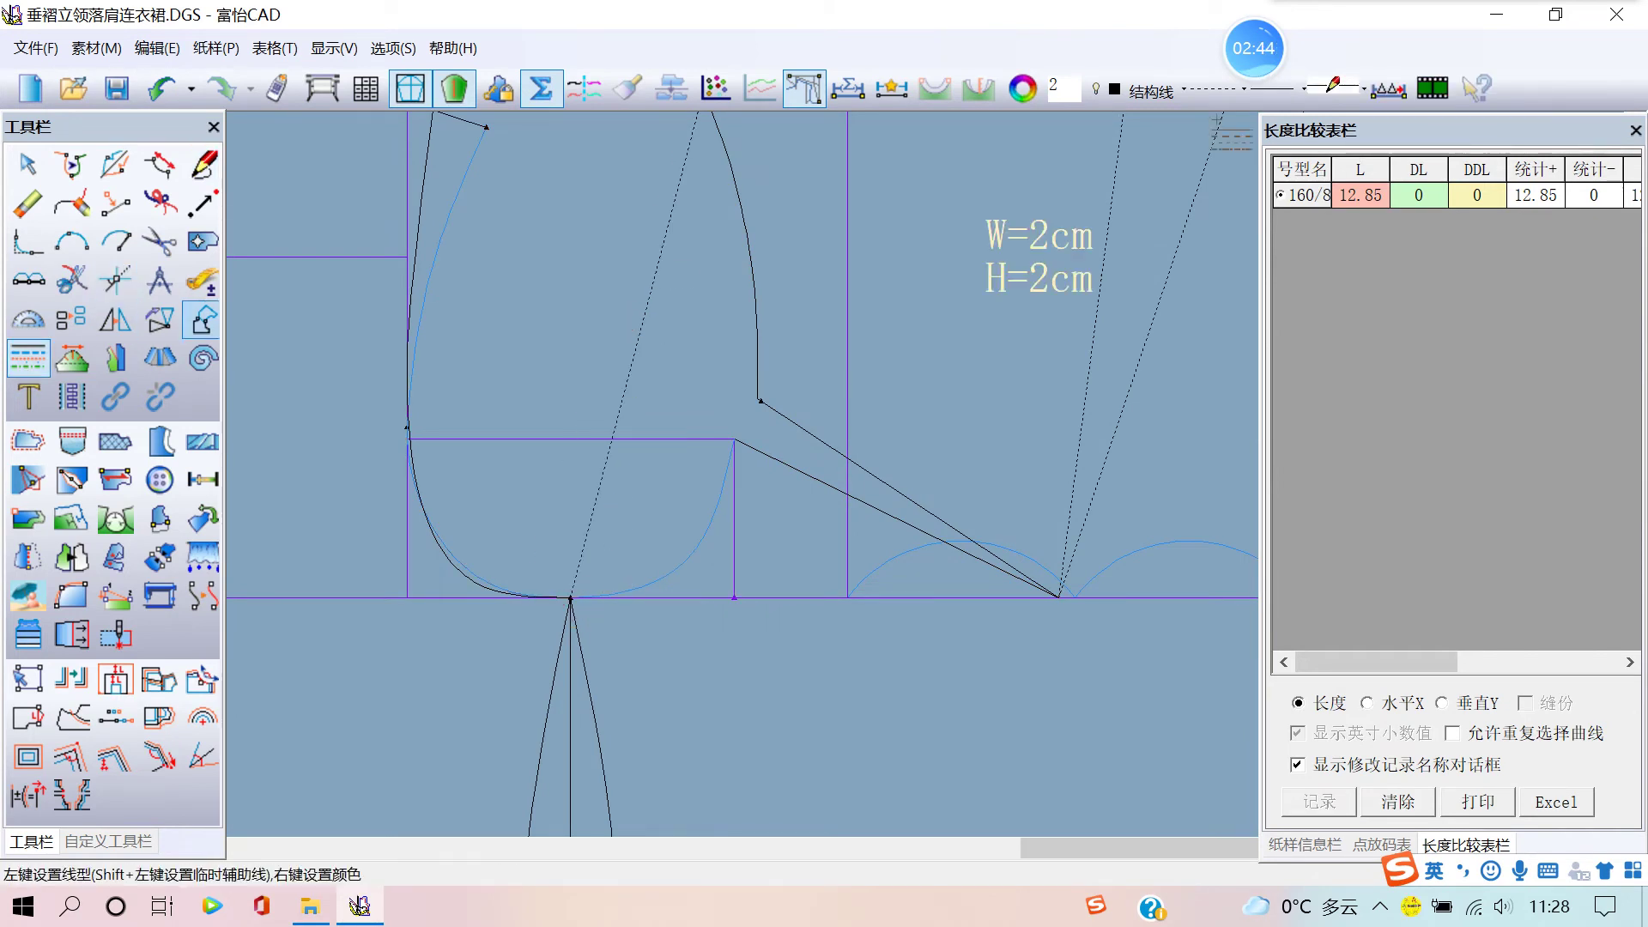
{"action": "left_click", "coordinate": [1183, 90]}
{"action": "left_click", "coordinate": [1140, 111]}
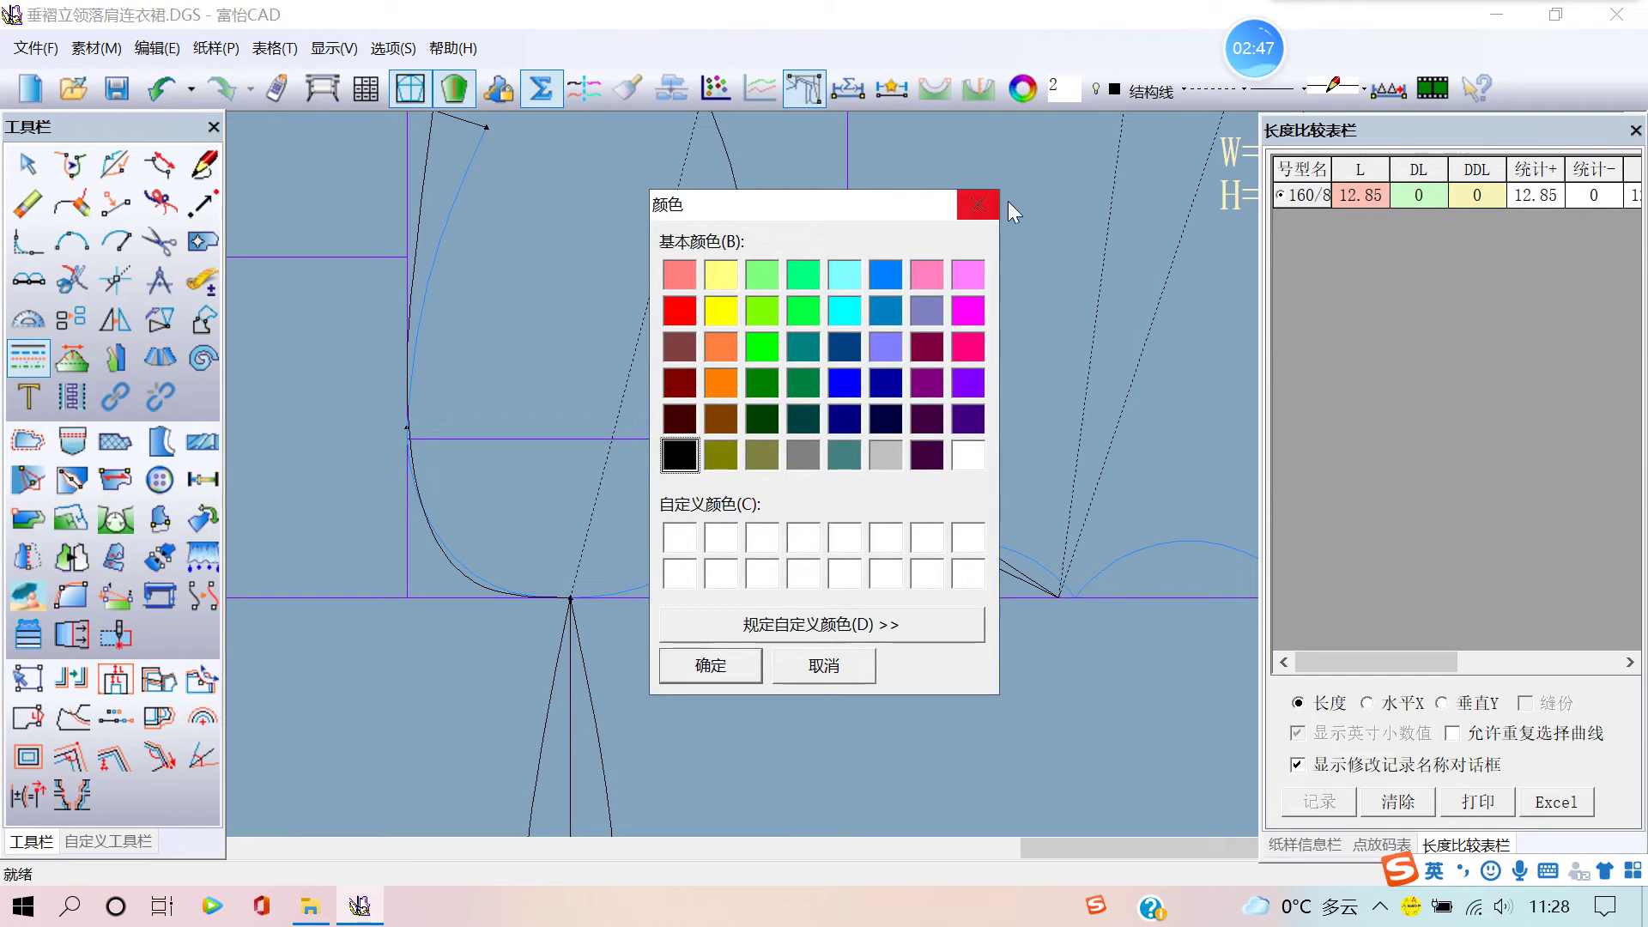
{"action": "left_click", "coordinate": [977, 204]}
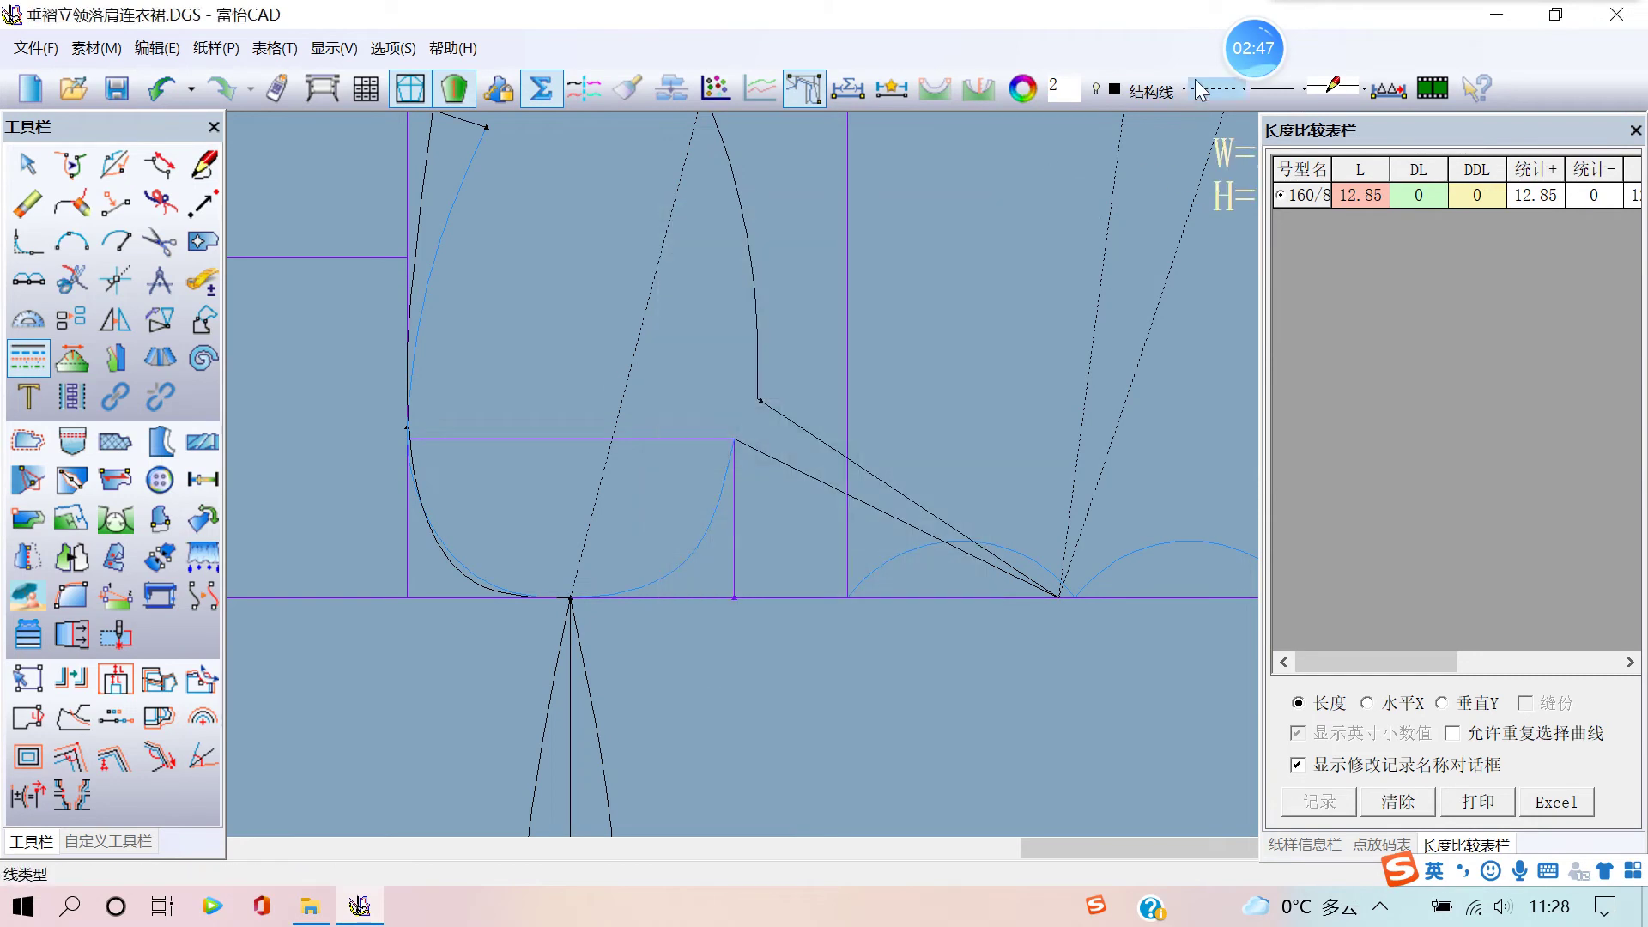
{"action": "left_click", "coordinate": [34, 363]}
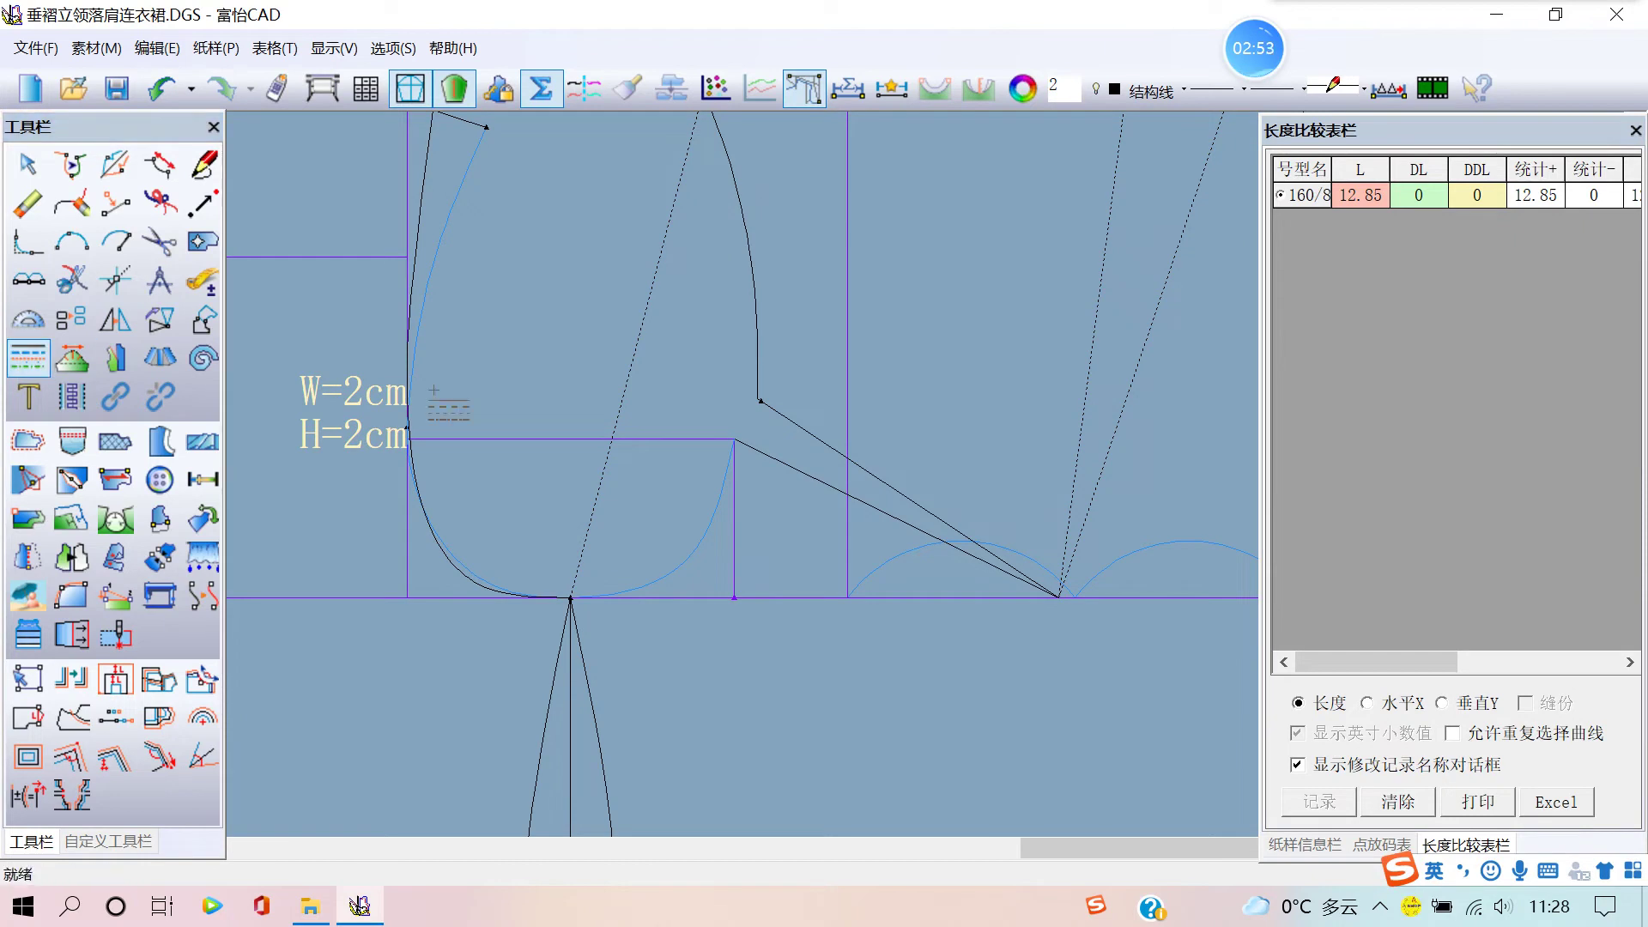
{"action": "left_click", "coordinate": [651, 279]}
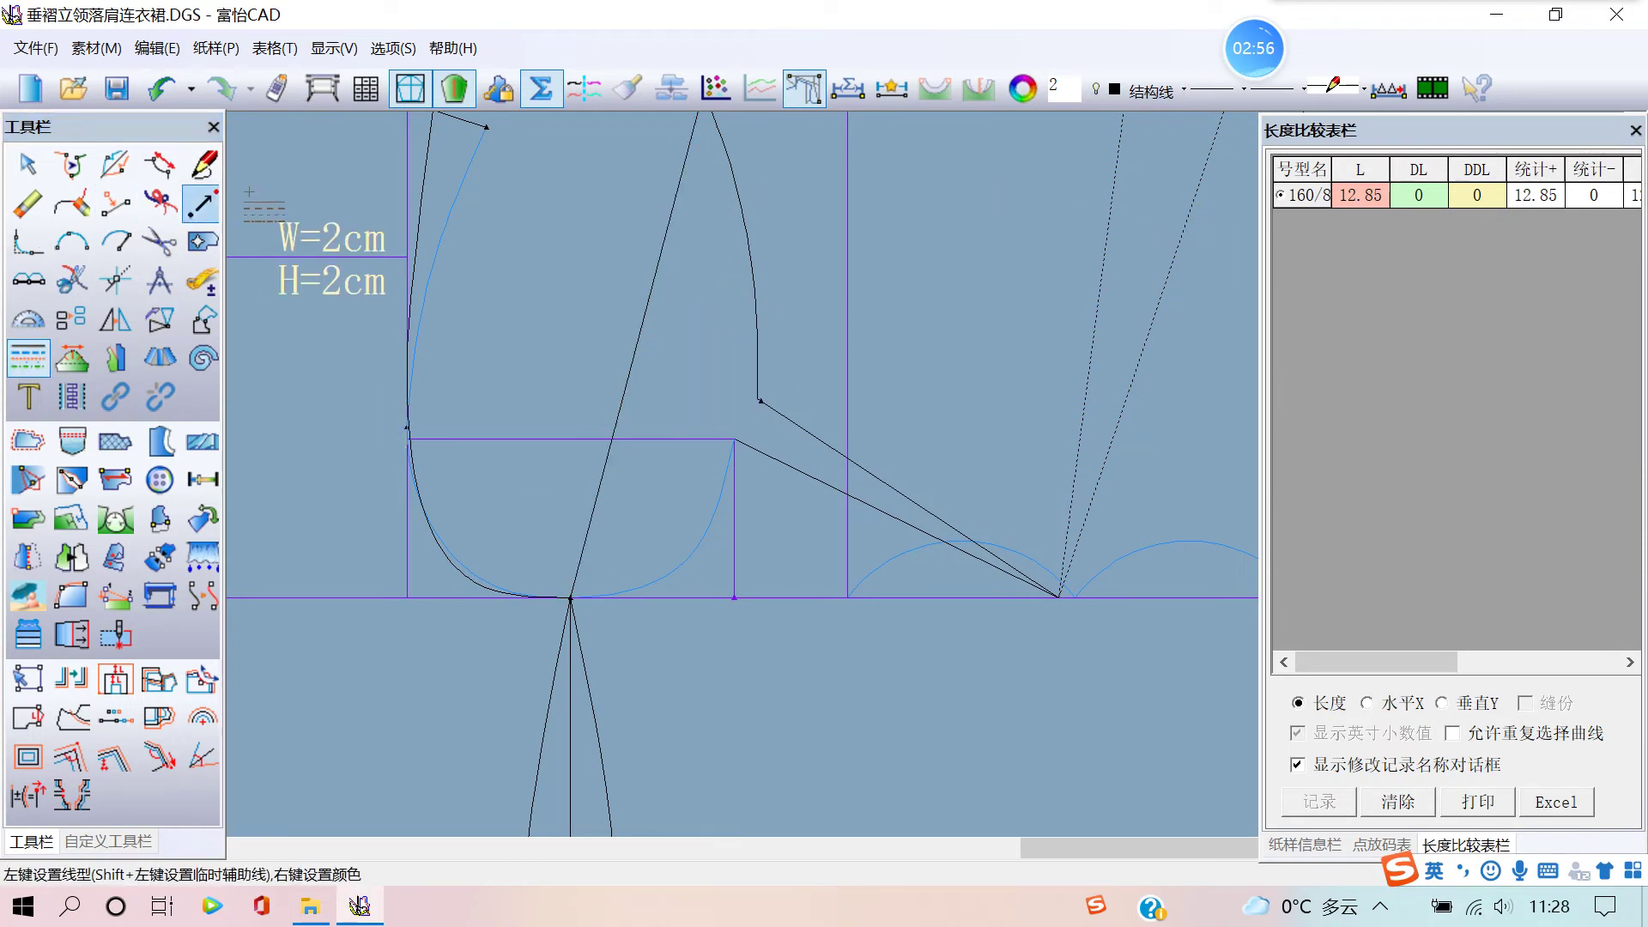
{"action": "key", "text": "f"}
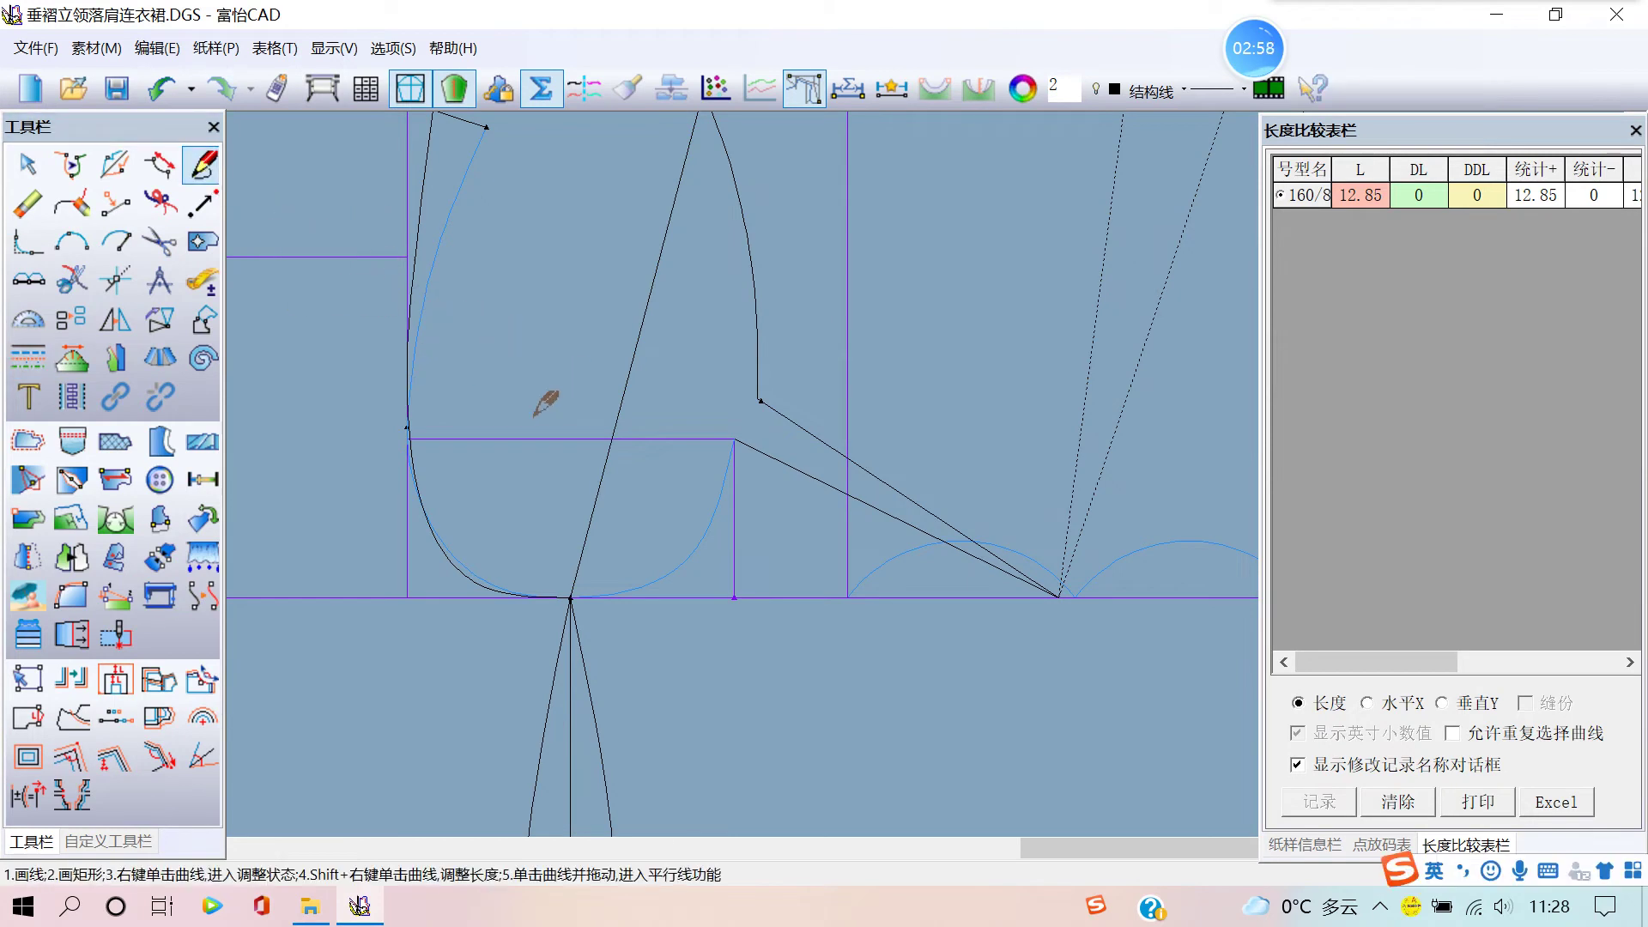
- Bend the new shoulder-to-underarm line into a curve by moving its first control point
{"action": "right_click", "coordinate": [635, 368]}
{"action": "left_click", "coordinate": [635, 367]}
{"action": "scroll", "coordinate": [772, 480], "scroll_direction": "down", "scroll_amount": 1}
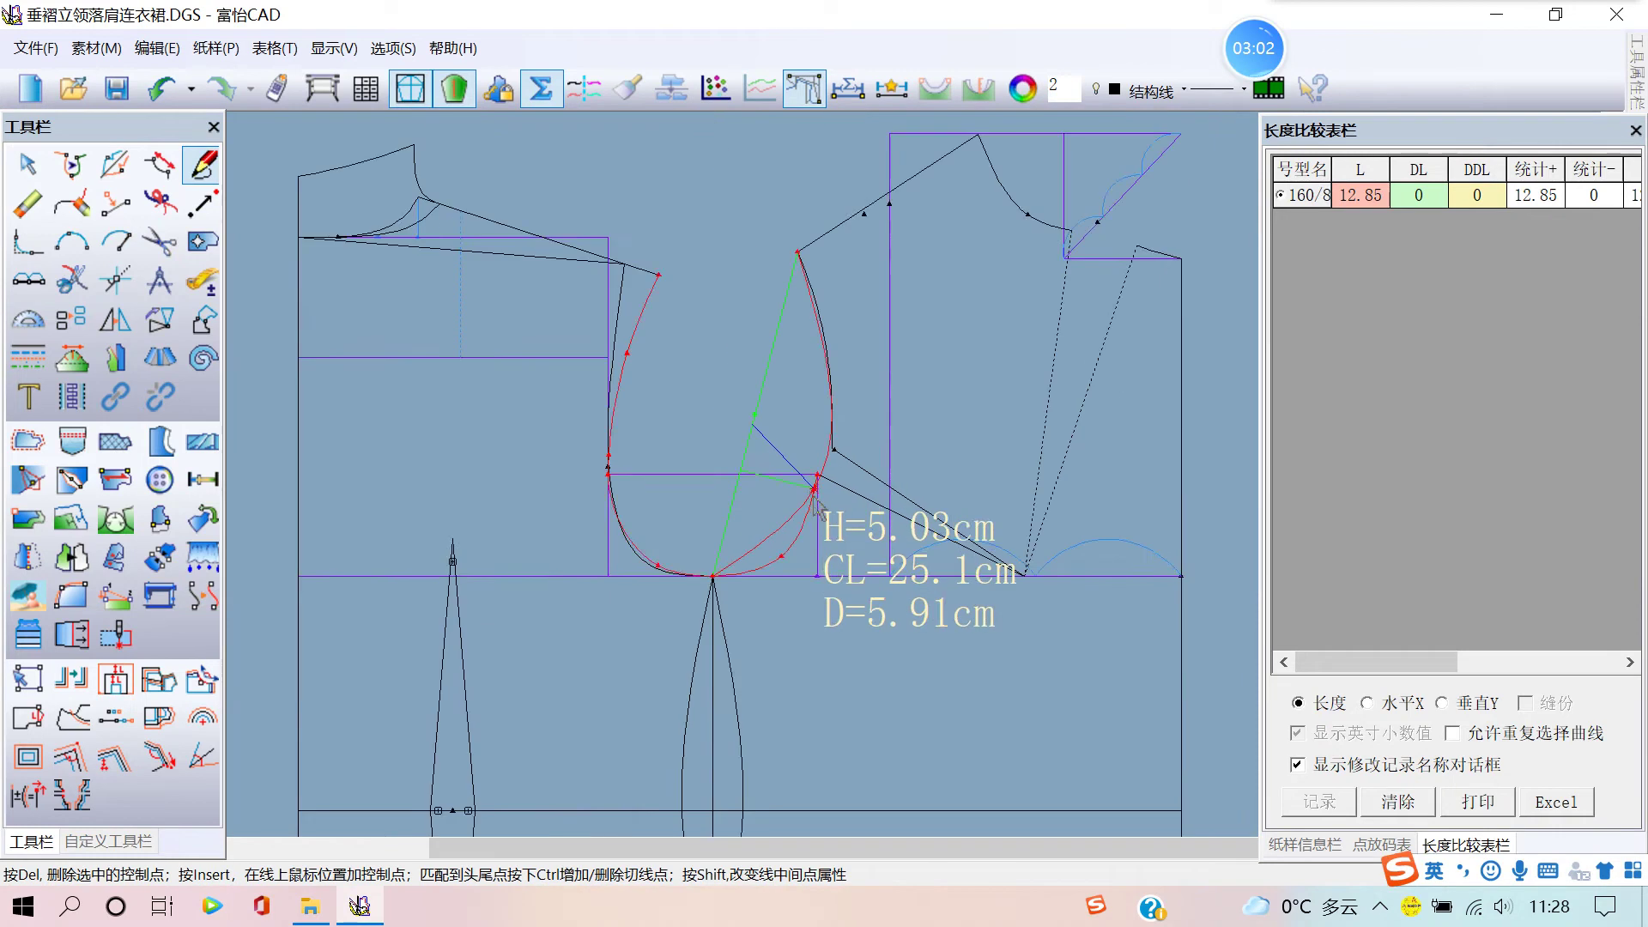
{"action": "scroll", "coordinate": [802, 507], "scroll_direction": "up", "scroll_amount": 1}
{"action": "scroll", "coordinate": [791, 479], "scroll_direction": "up", "scroll_amount": 1}
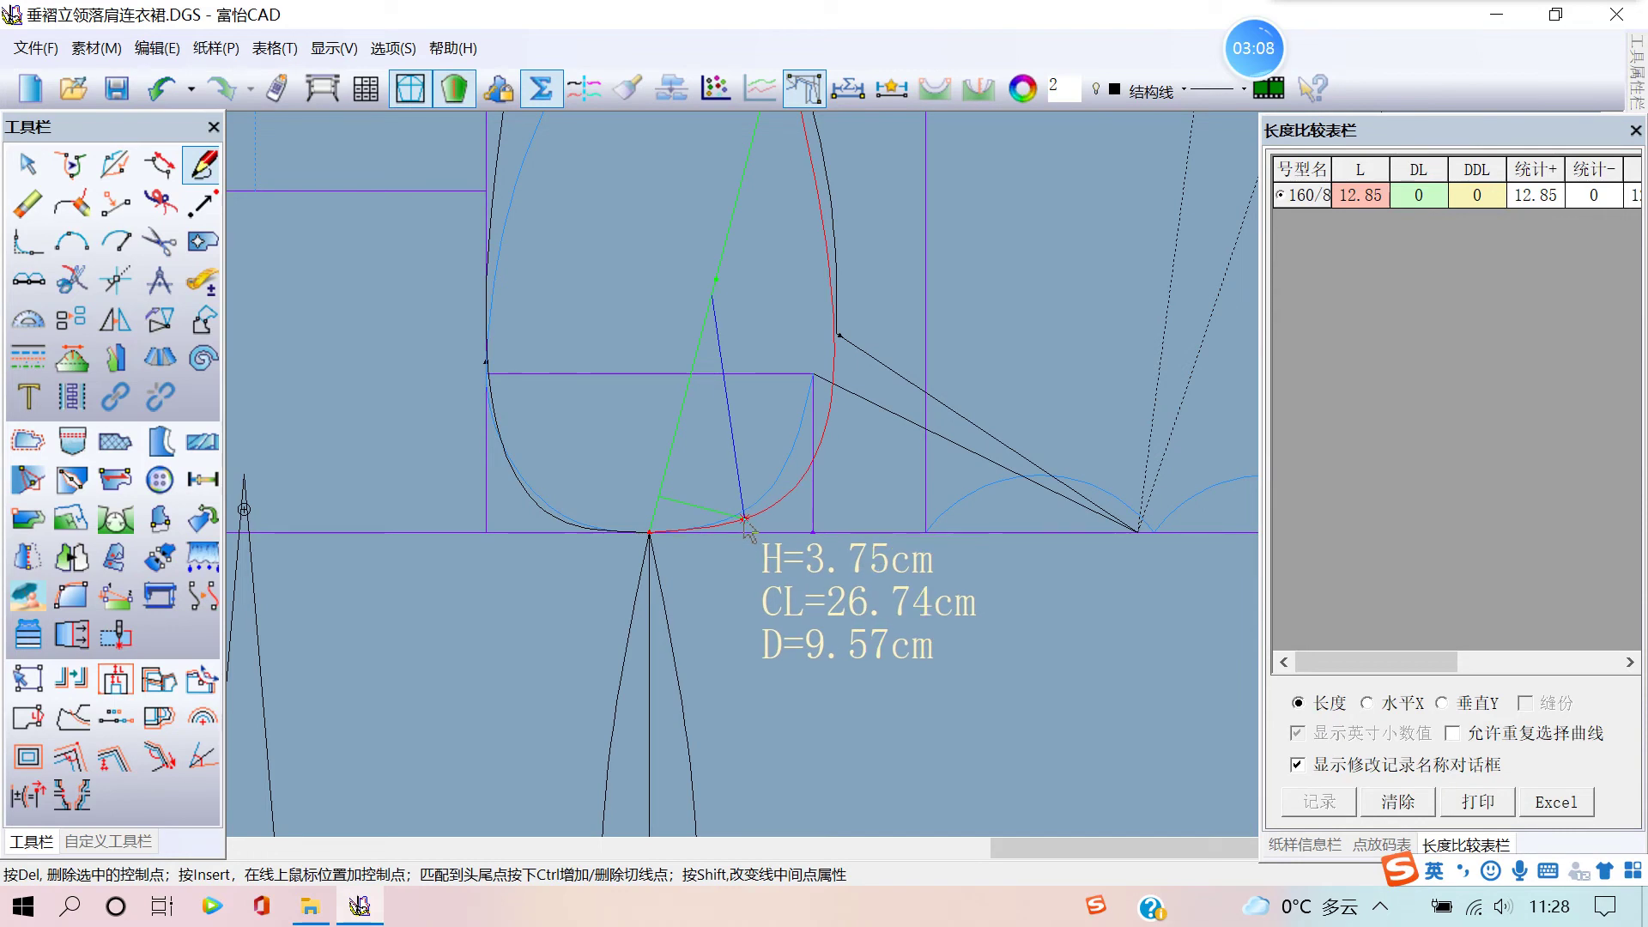
{"action": "left_click", "coordinate": [728, 521]}
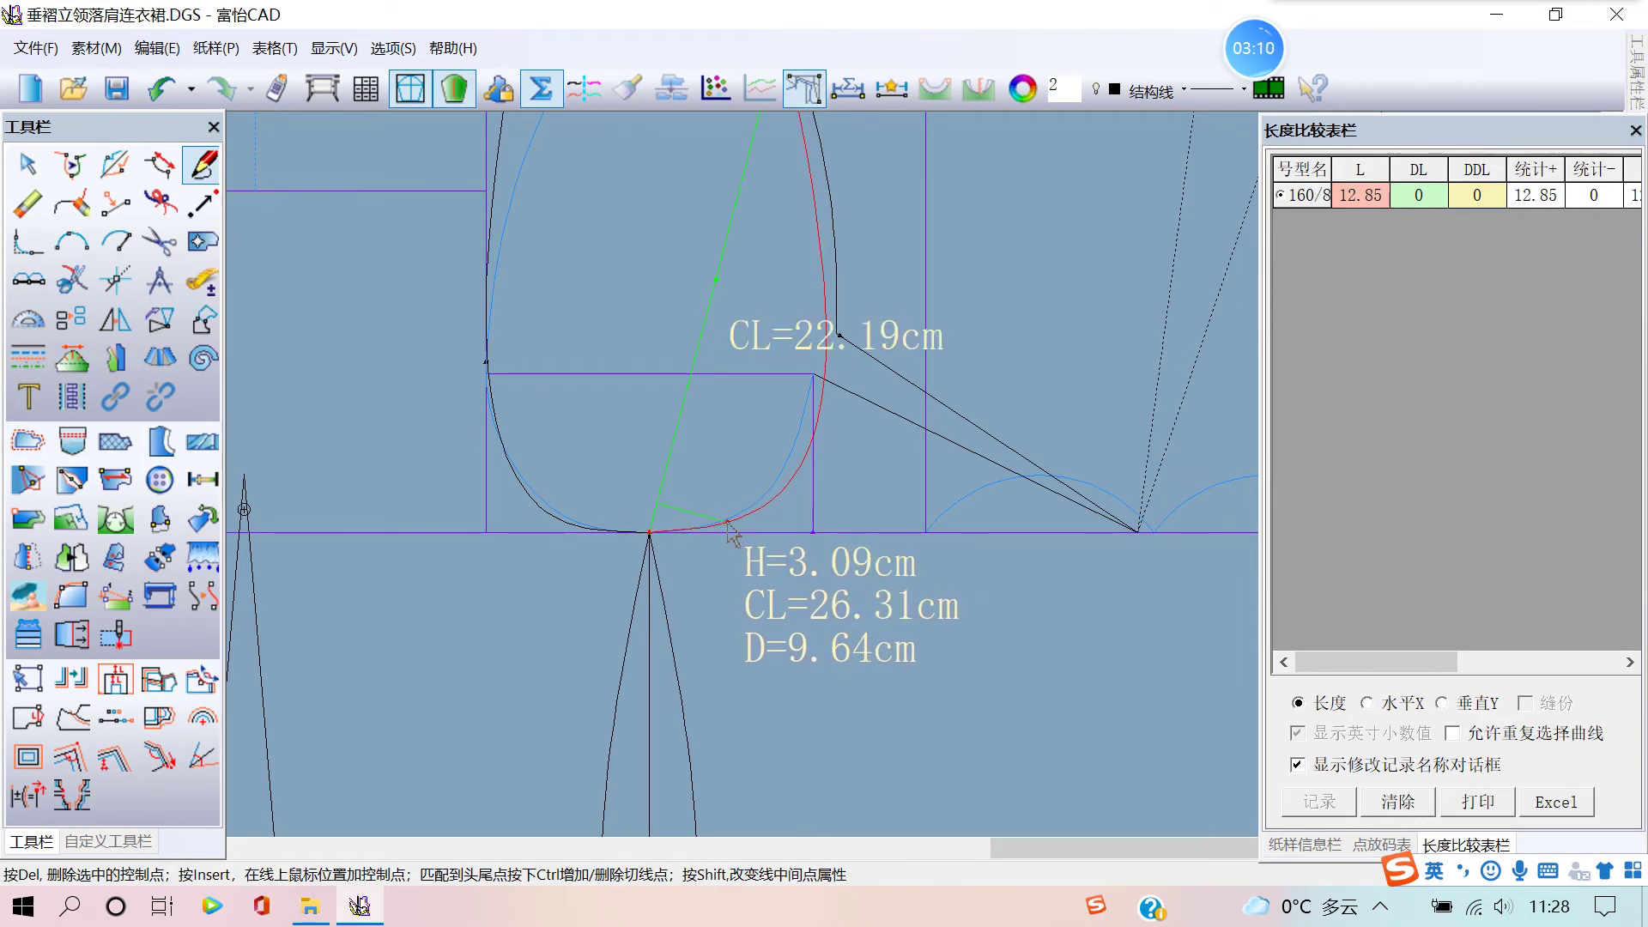
{"action": "right_click", "coordinate": [737, 496]}
- Add a point to the armhole curve, pull it outward and reshape the lower section
{"action": "scroll", "coordinate": [919, 416], "scroll_direction": "down", "scroll_amount": 3}
{"action": "scroll", "coordinate": [820, 456], "scroll_direction": "up", "scroll_amount": 2}
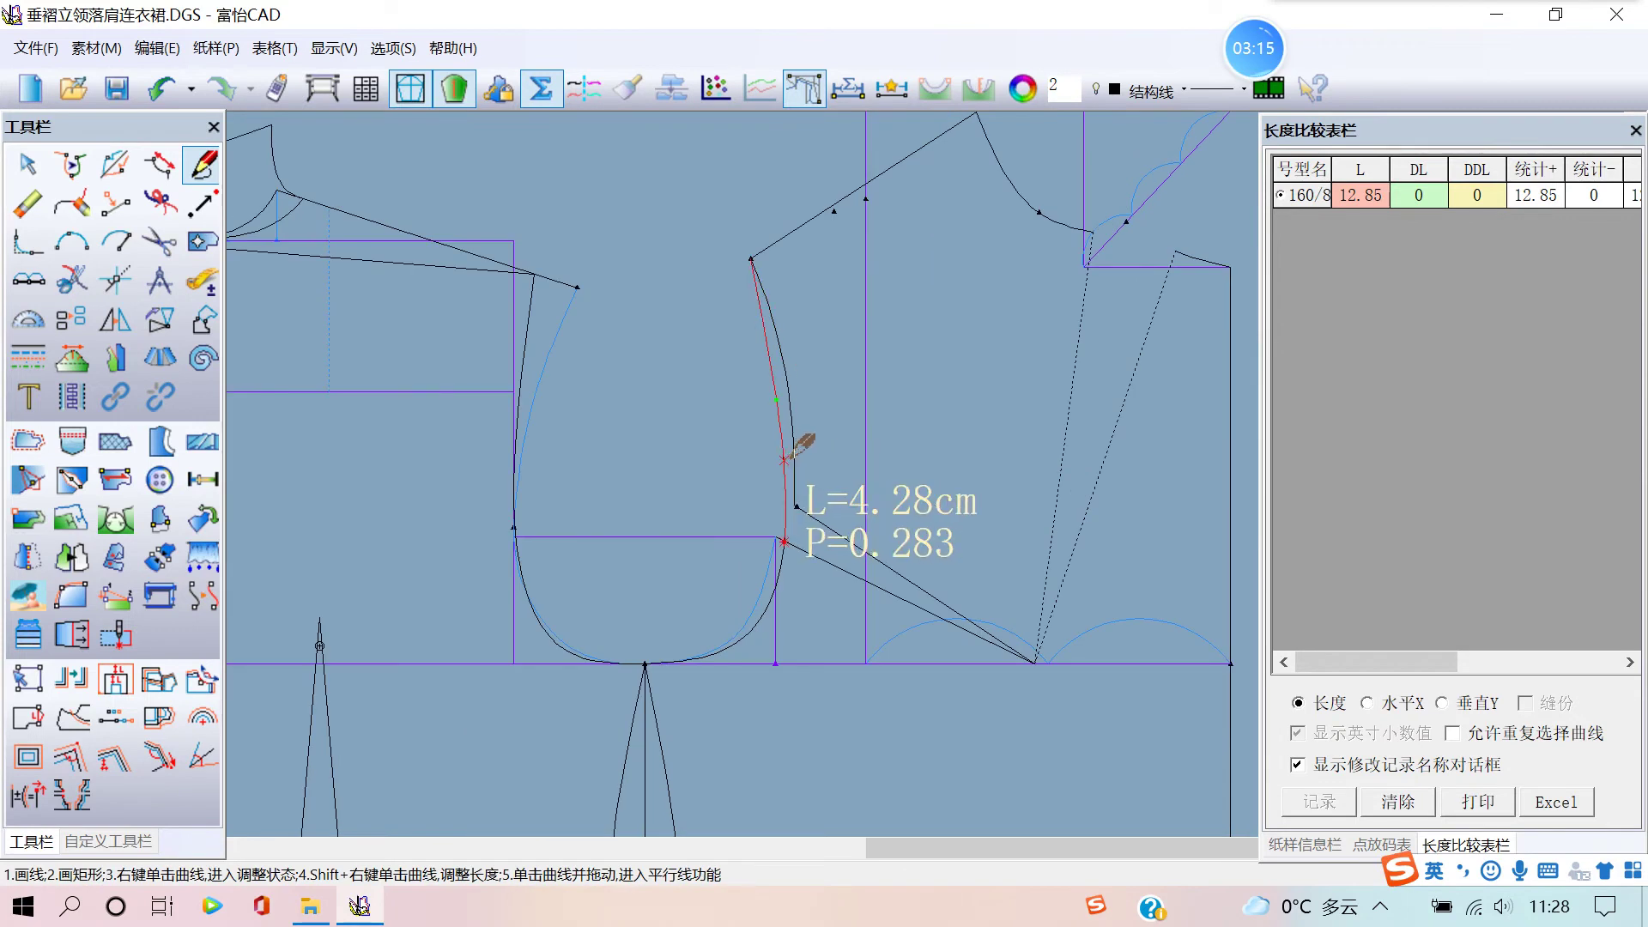
{"action": "left_click", "coordinate": [790, 462]}
{"action": "key", "text": "Return"}
{"action": "key", "text": "Return"}
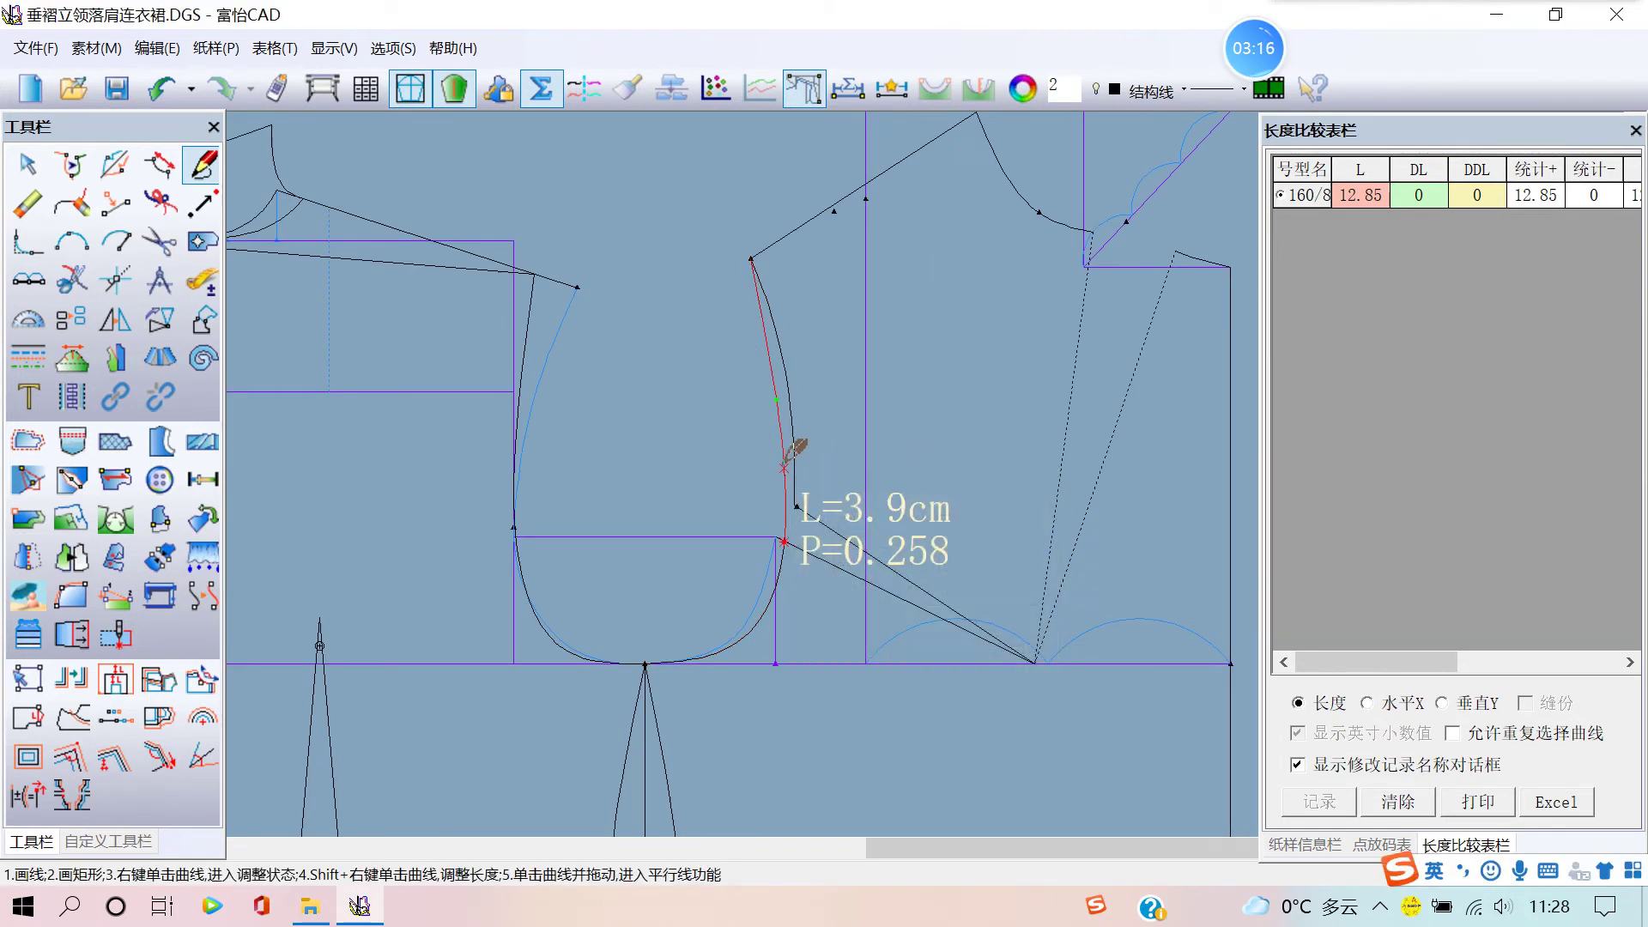
{"action": "left_click_drag", "start_coordinate": [784, 467], "coordinate": [793, 489]}
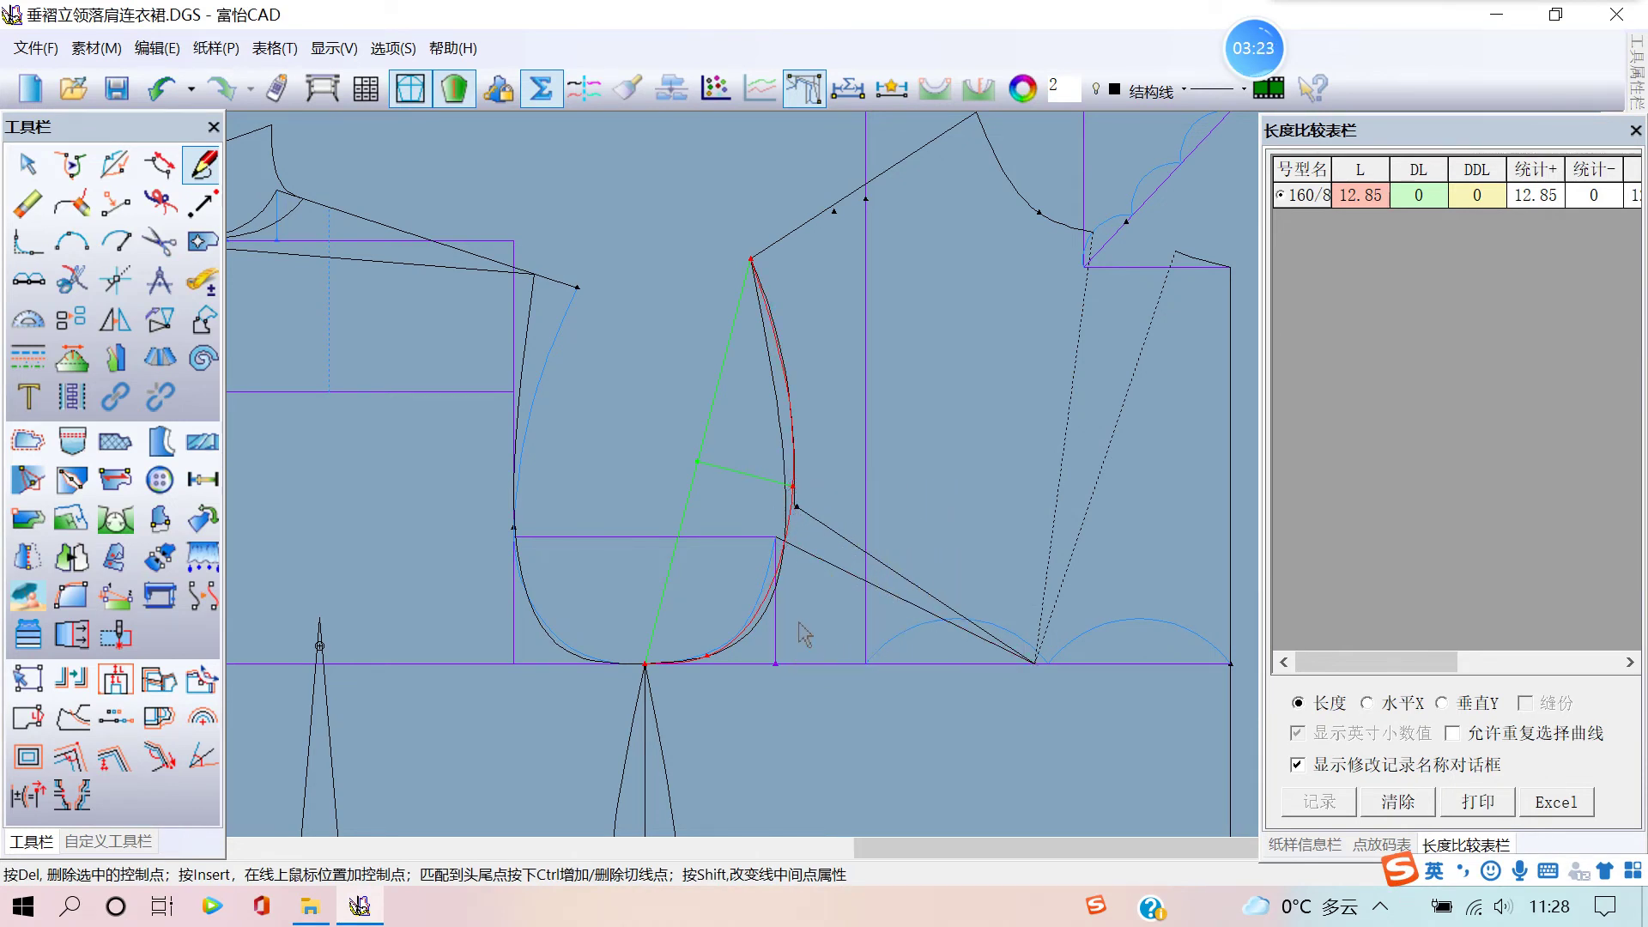
{"action": "scroll", "coordinate": [794, 635], "scroll_direction": "up", "scroll_amount": 2}
{"action": "left_click_drag", "start_coordinate": [720, 509], "coordinate": [718, 536]}
{"action": "scroll", "coordinate": [728, 574], "scroll_direction": "down", "scroll_amount": 1}
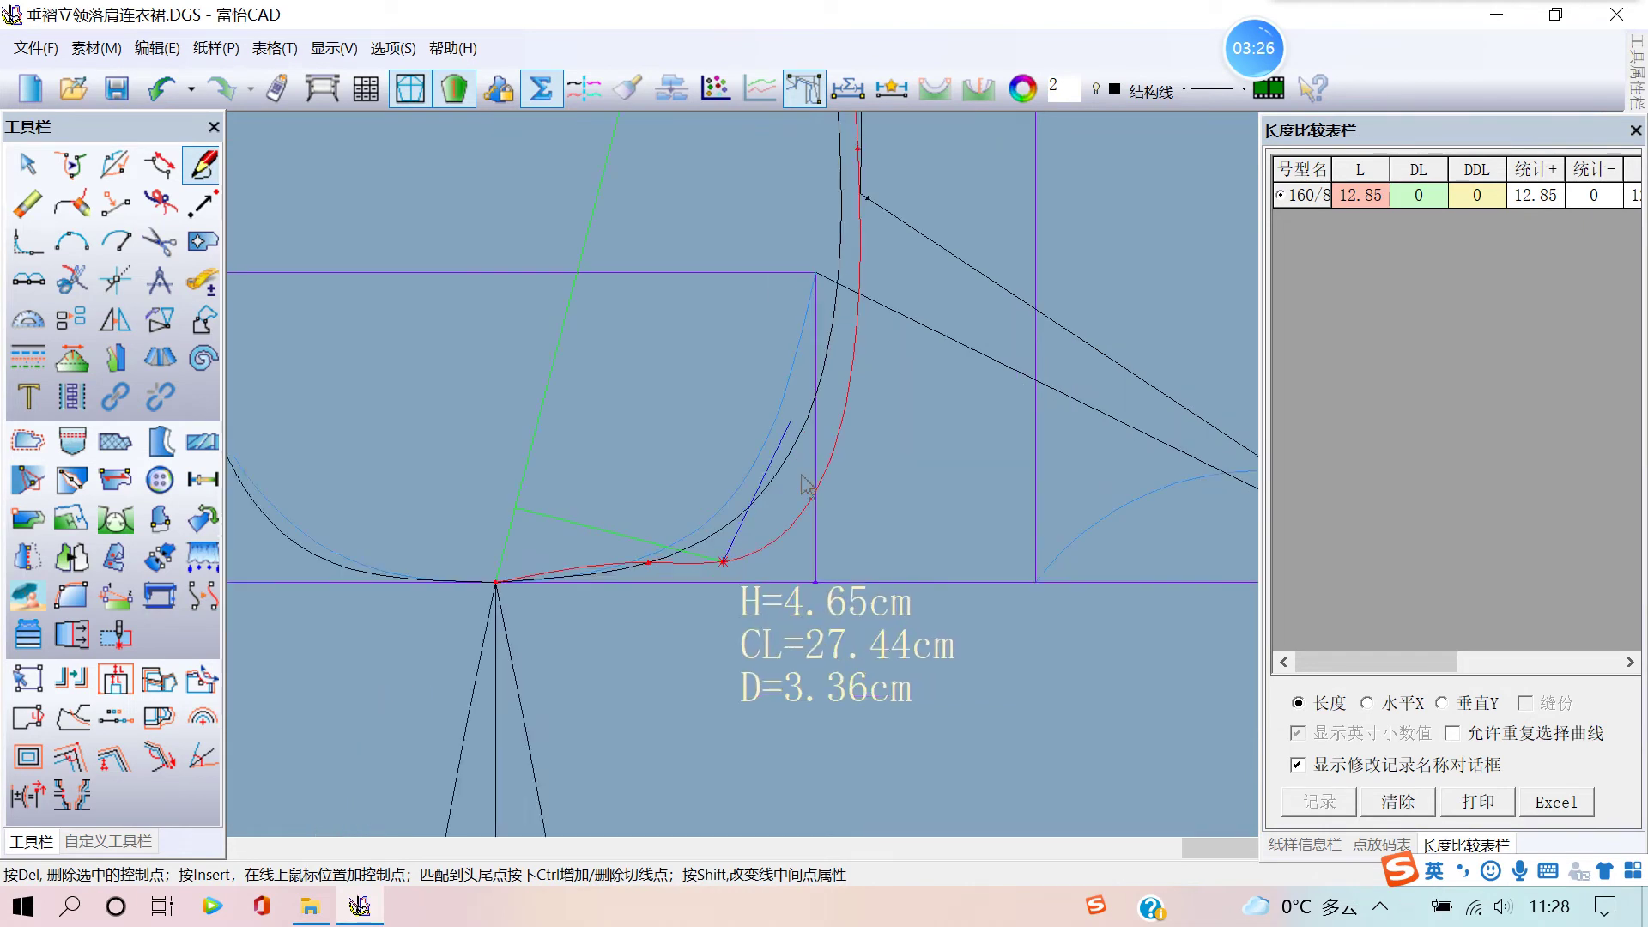
{"action": "scroll", "coordinate": [791, 481], "scroll_direction": "down", "scroll_amount": 1}
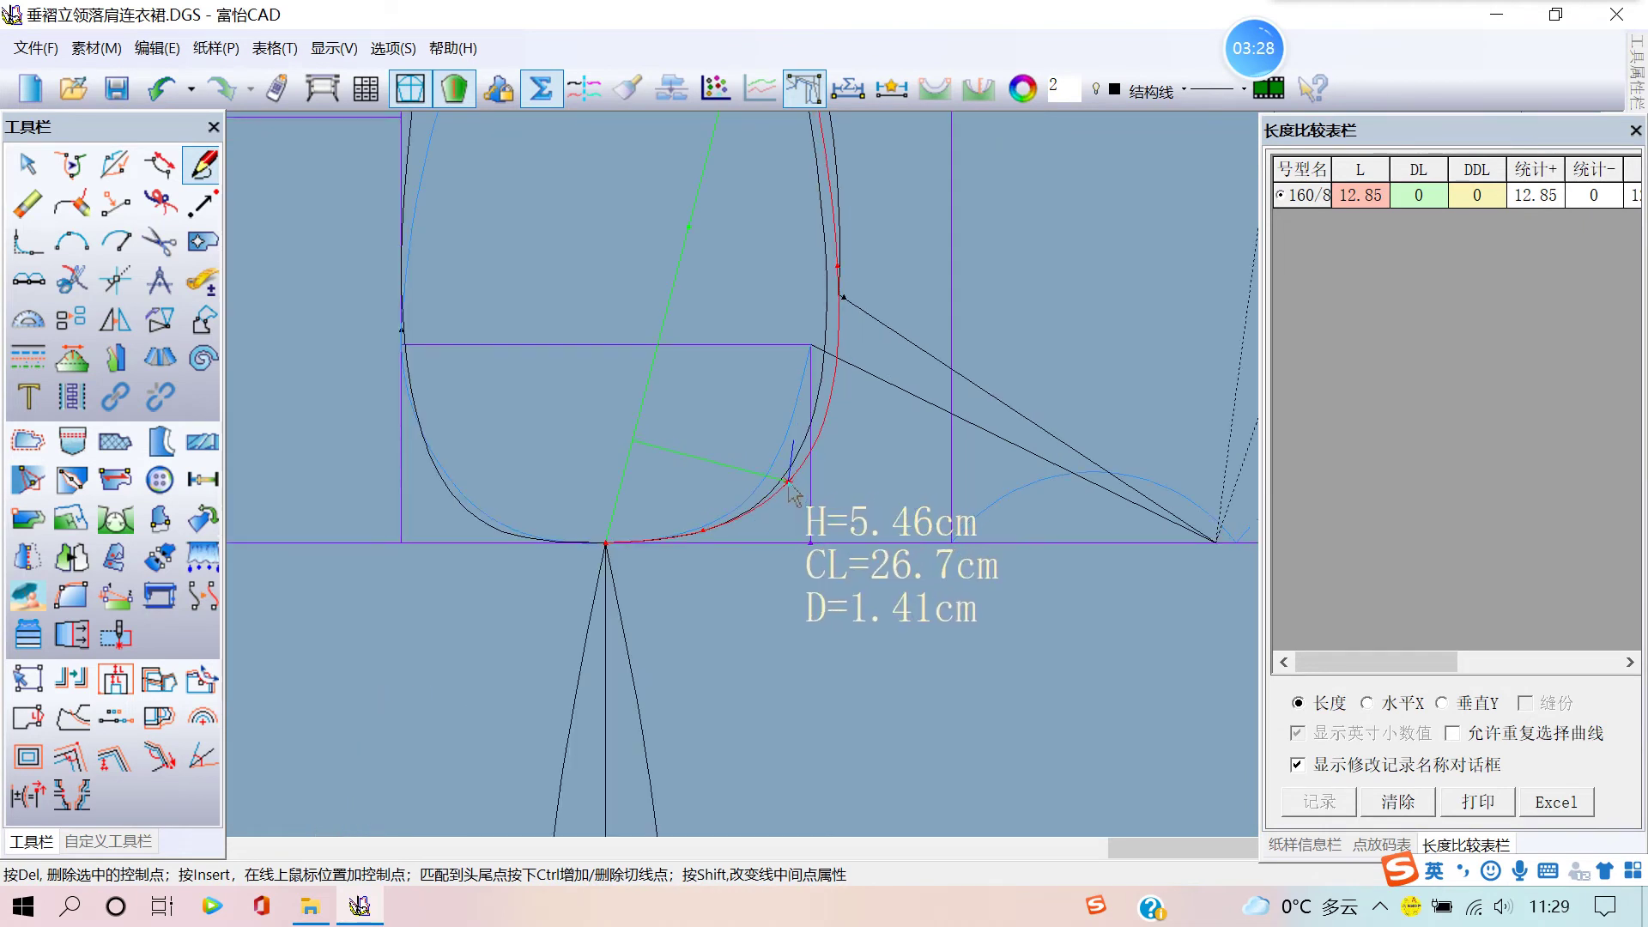
{"action": "right_click", "coordinate": [846, 478]}
- Pick the armhole curve again for further adjustment
{"action": "scroll", "coordinate": [822, 360], "scroll_direction": "down", "scroll_amount": 1}
{"action": "scroll", "coordinate": [802, 339], "scroll_direction": "up", "scroll_amount": 2}
{"action": "right_click", "coordinate": [770, 328]}
{"action": "scroll", "coordinate": [807, 386], "scroll_direction": "down", "scroll_amount": 2}
{"action": "right_click", "coordinate": [858, 448]}
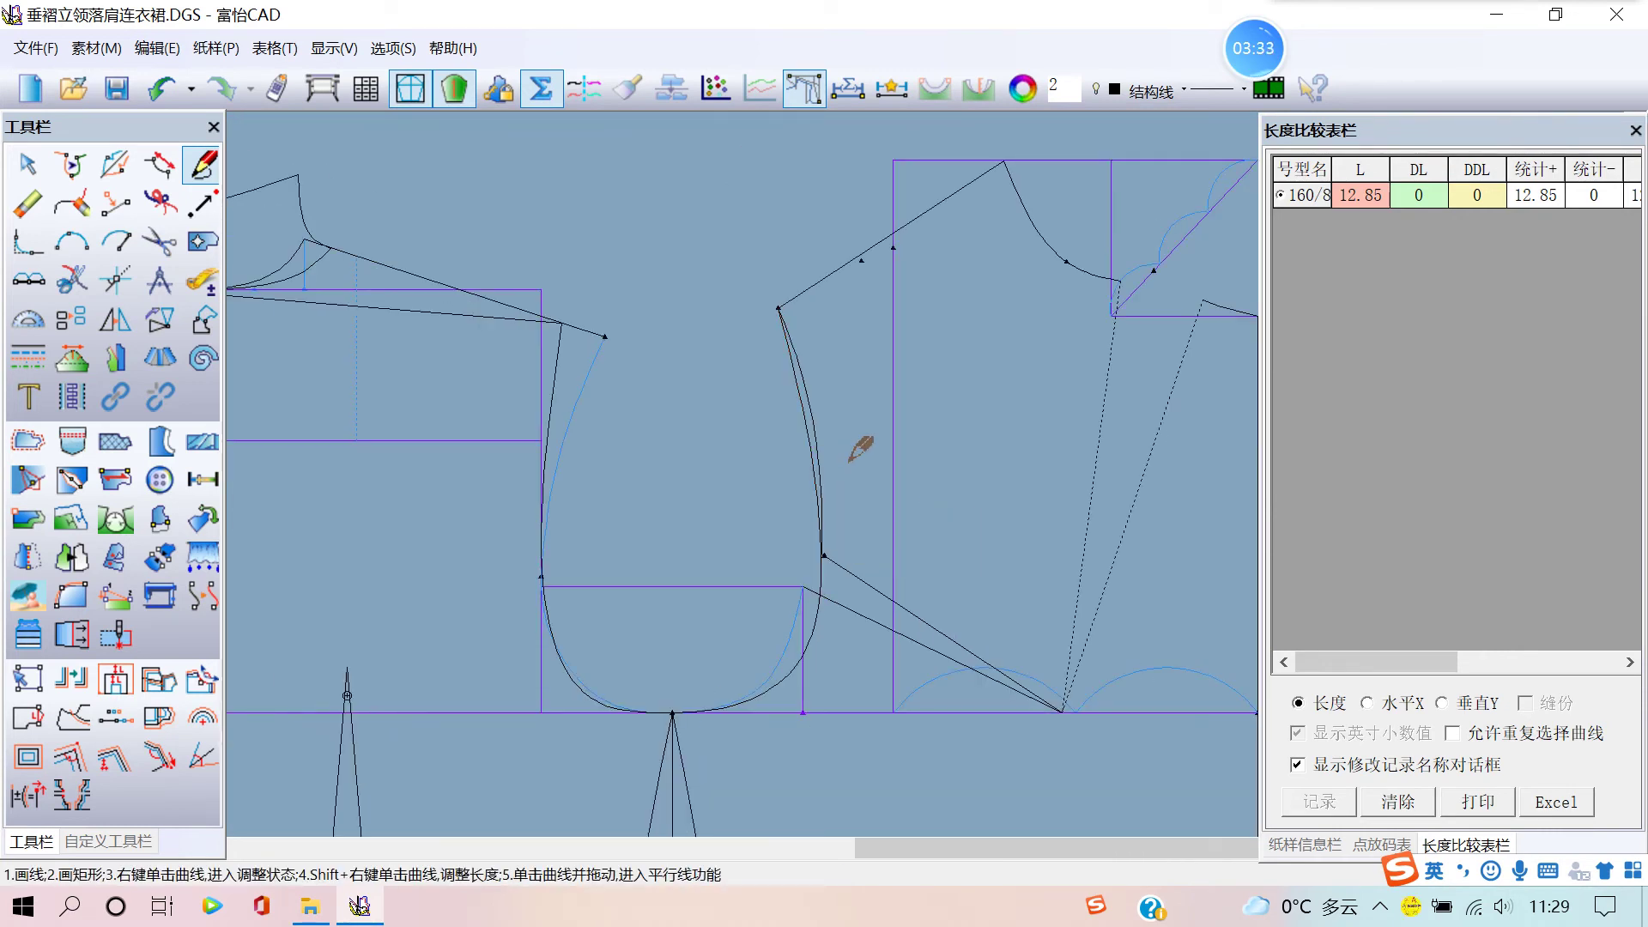
{"action": "right_click", "coordinate": [826, 429]}
- Select the lower armhole curve beside the underarm for adjustment
{"action": "scroll", "coordinate": [821, 420], "scroll_direction": "down", "scroll_amount": 2}
{"action": "right_click", "coordinate": [819, 455]}
{"action": "scroll", "coordinate": [826, 491], "scroll_direction": "up", "scroll_amount": 2}
{"action": "right_click", "coordinate": [817, 471]}
{"action": "right_click", "coordinate": [807, 429]}
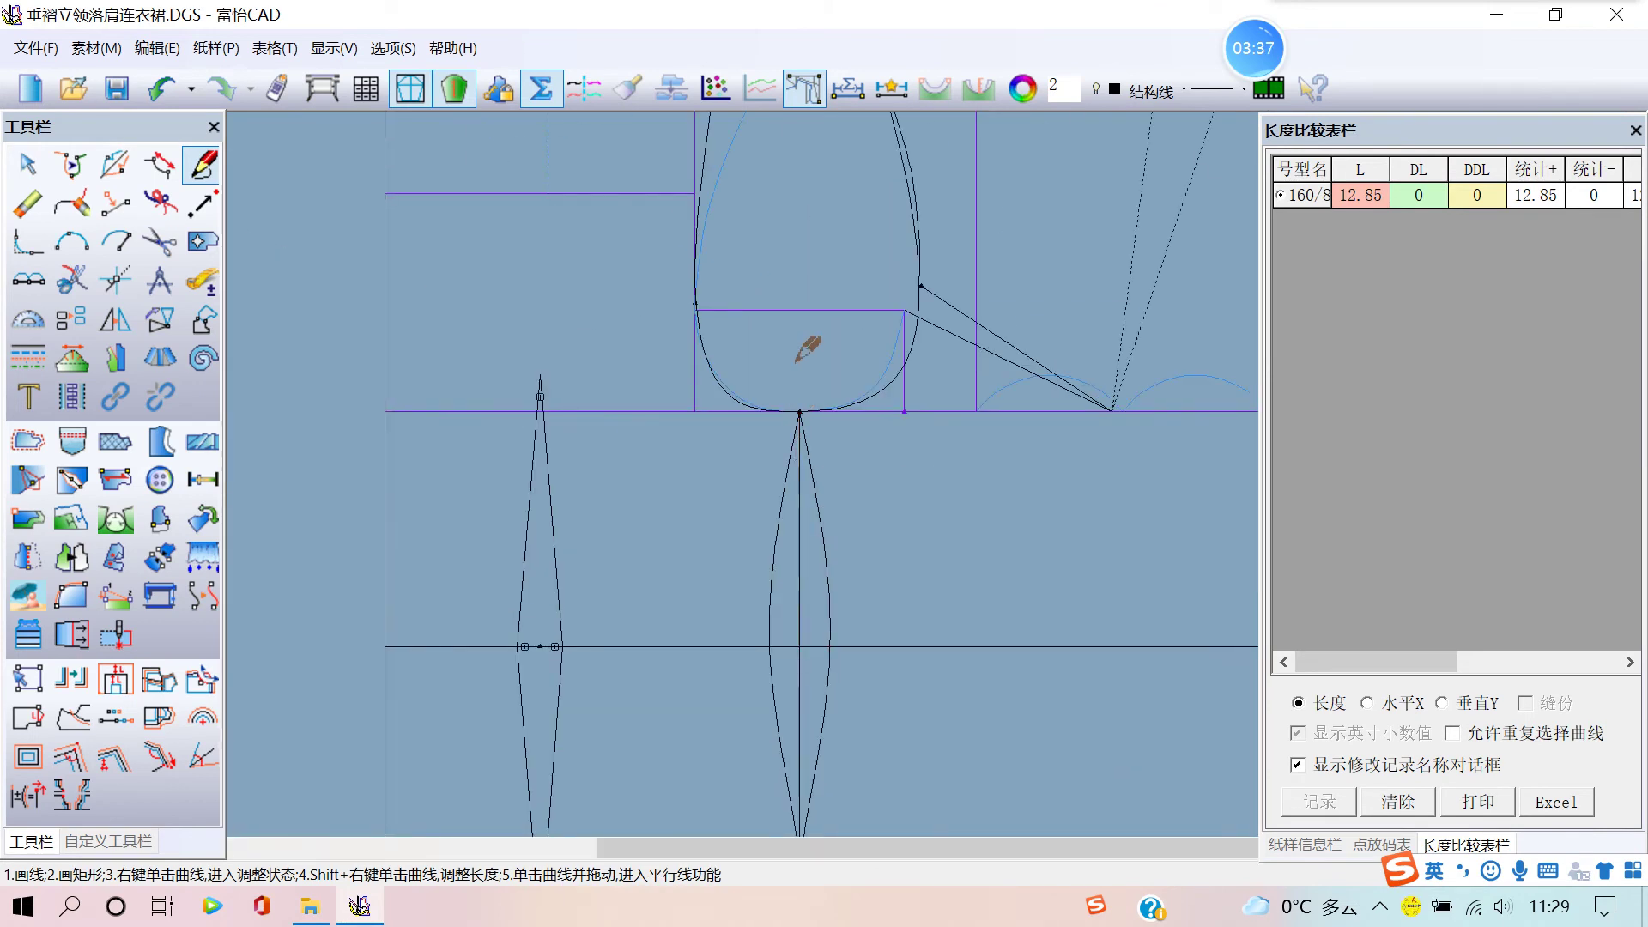
{"action": "scroll", "coordinate": [823, 451], "scroll_direction": "down", "scroll_amount": 1}
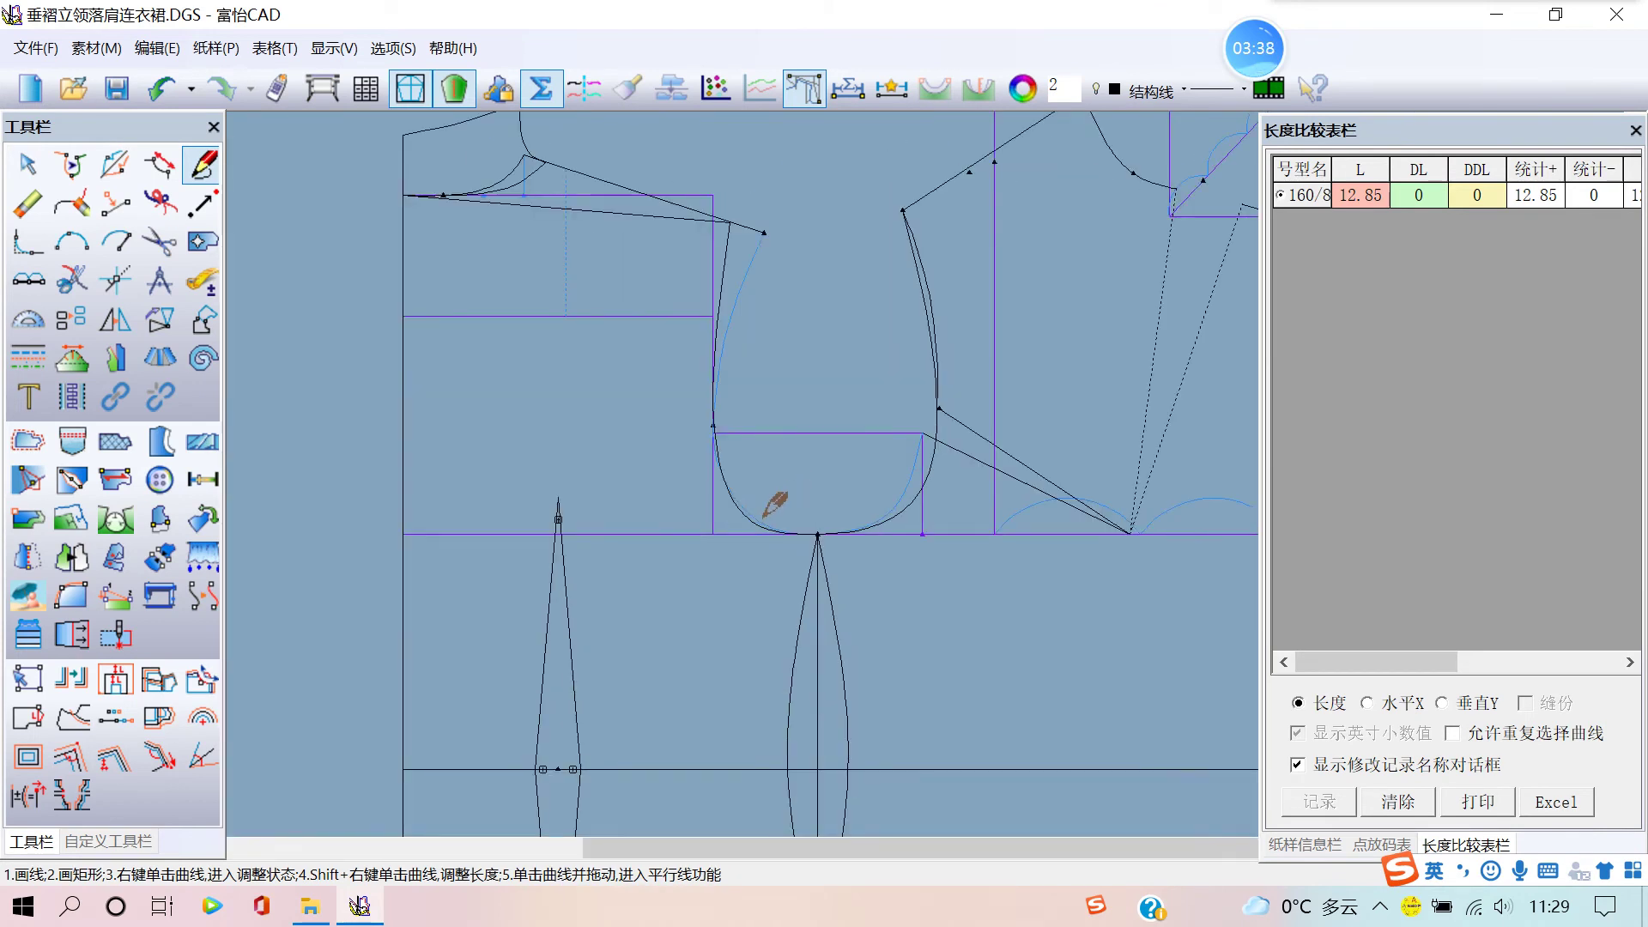
{"action": "scroll", "coordinate": [764, 514], "scroll_direction": "up", "scroll_amount": 1}
{"action": "right_click", "coordinate": [811, 448]}
{"action": "scroll", "coordinate": [824, 447], "scroll_direction": "up", "scroll_amount": 1}
{"action": "right_click", "coordinate": [838, 492]}
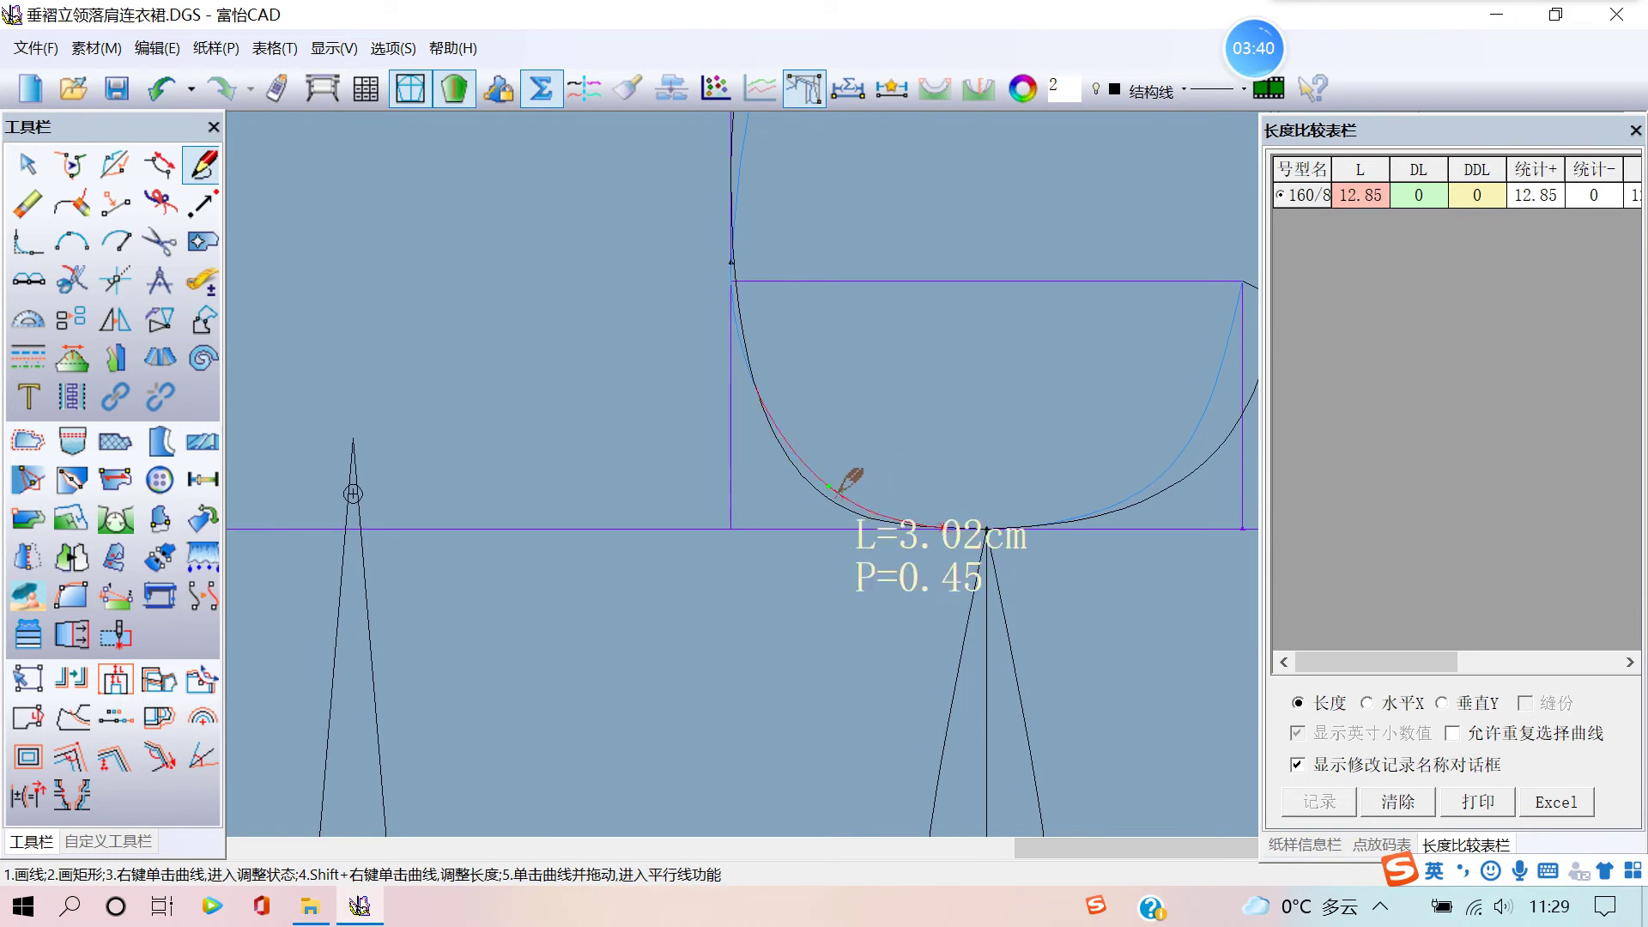
{"action": "scroll", "coordinate": [824, 485], "scroll_direction": "up", "scroll_amount": 1}
{"action": "right_click", "coordinate": [811, 481]}
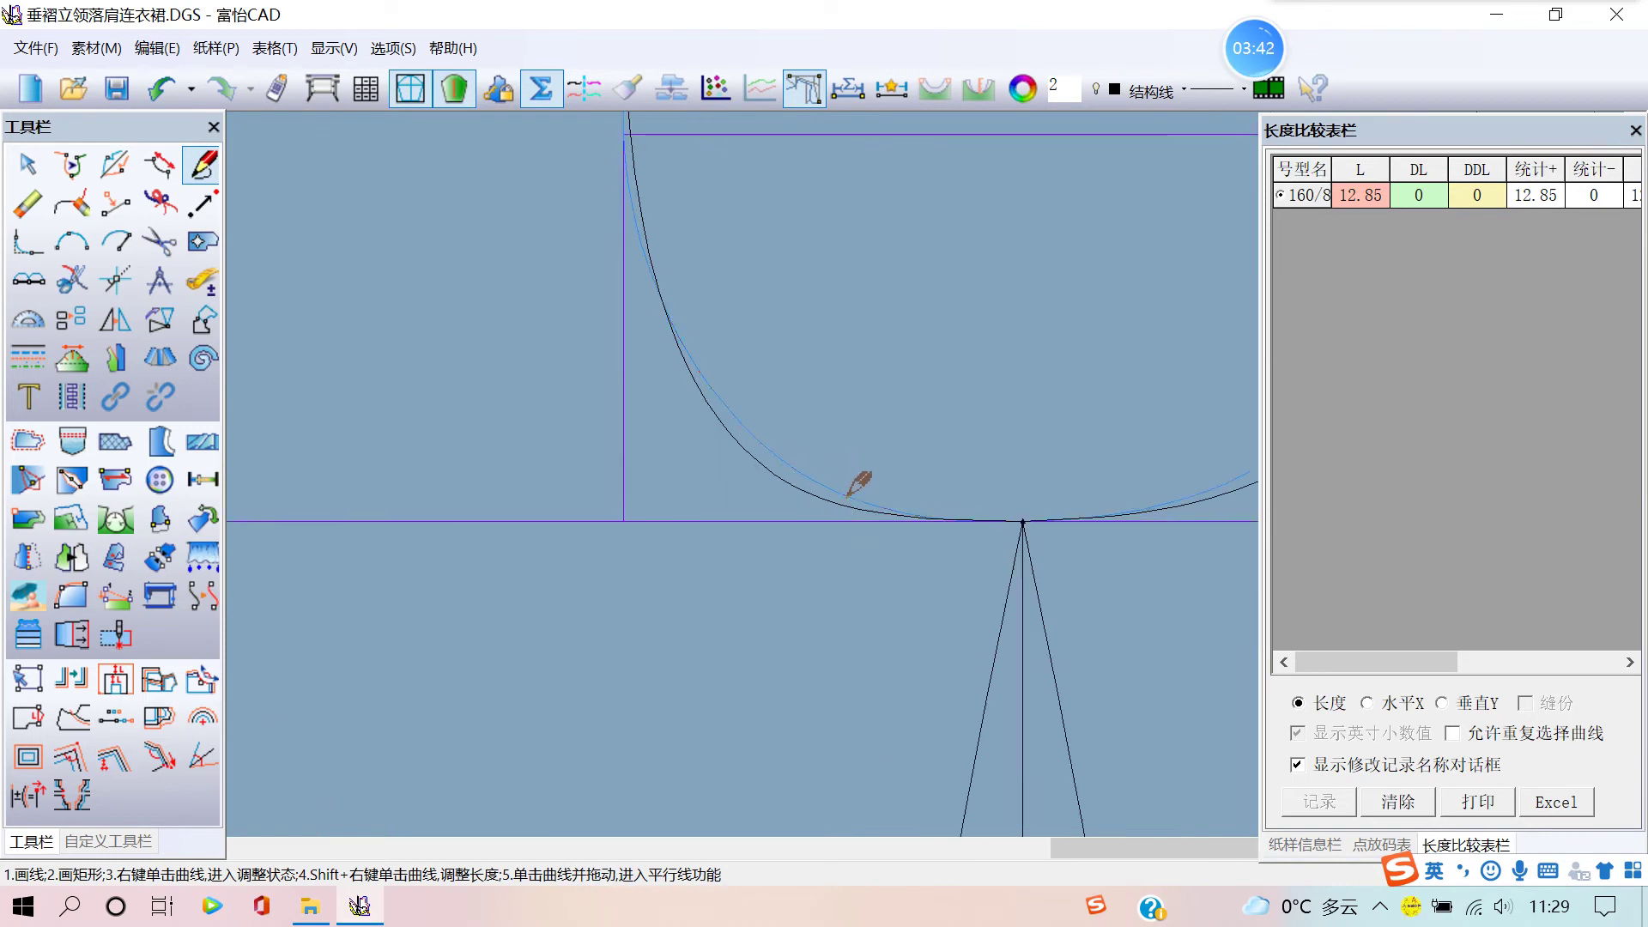
{"action": "right_click", "coordinate": [772, 470]}
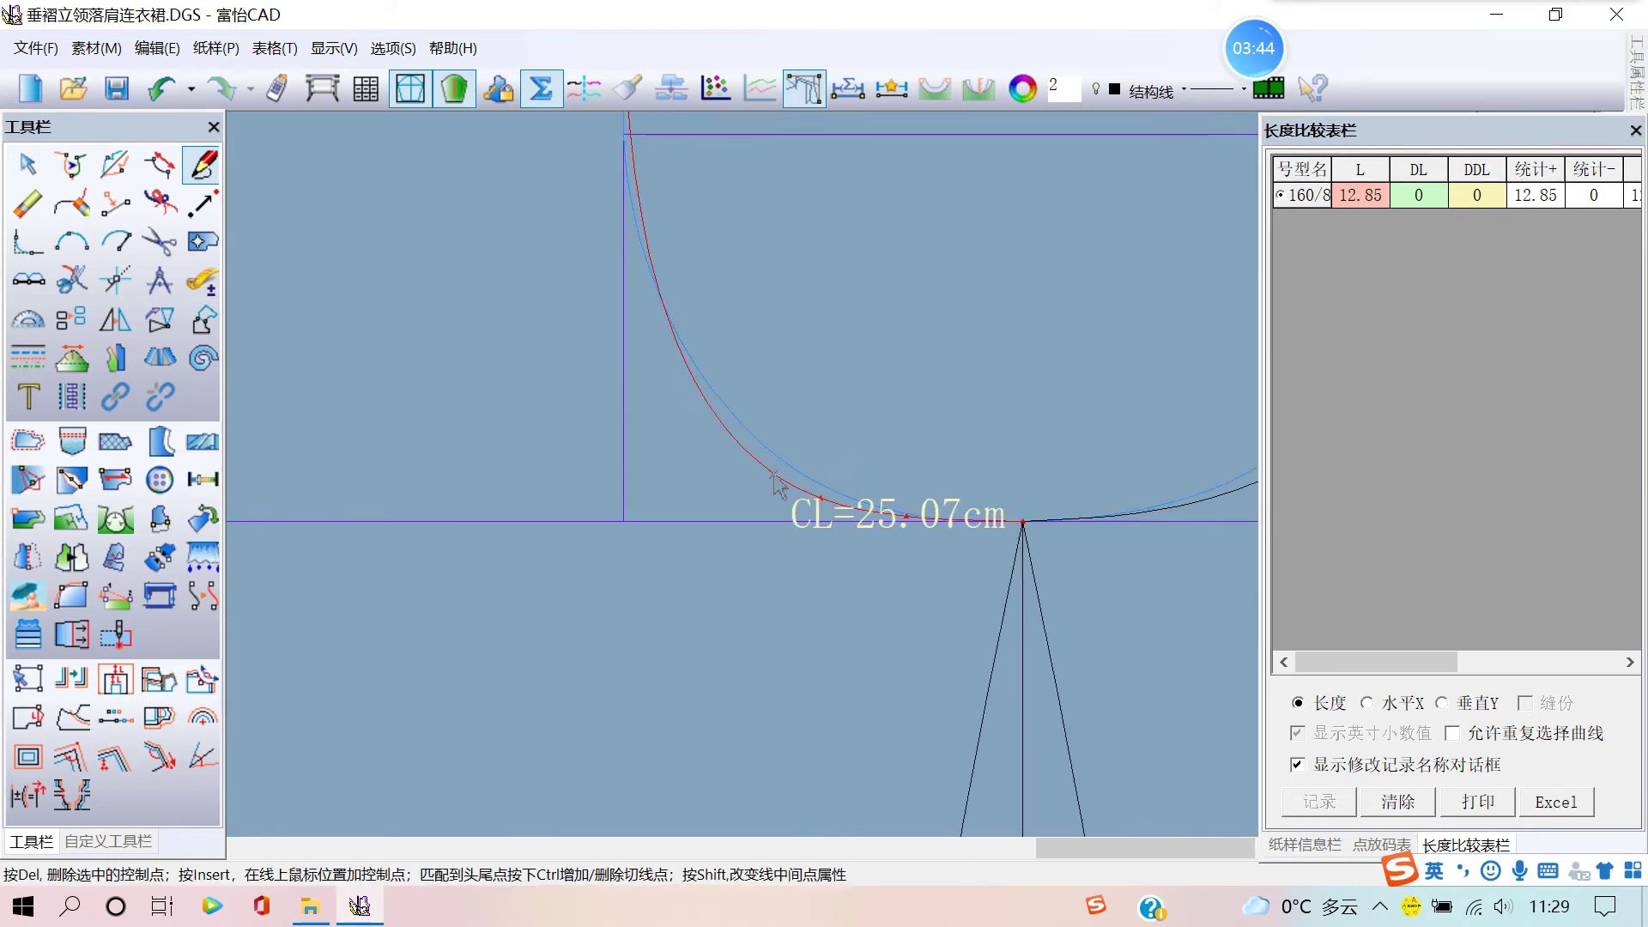
- Move the lower curve's control points so it blends into the underarm, about 24.8 cm
{"action": "left_click", "coordinate": [821, 499]}
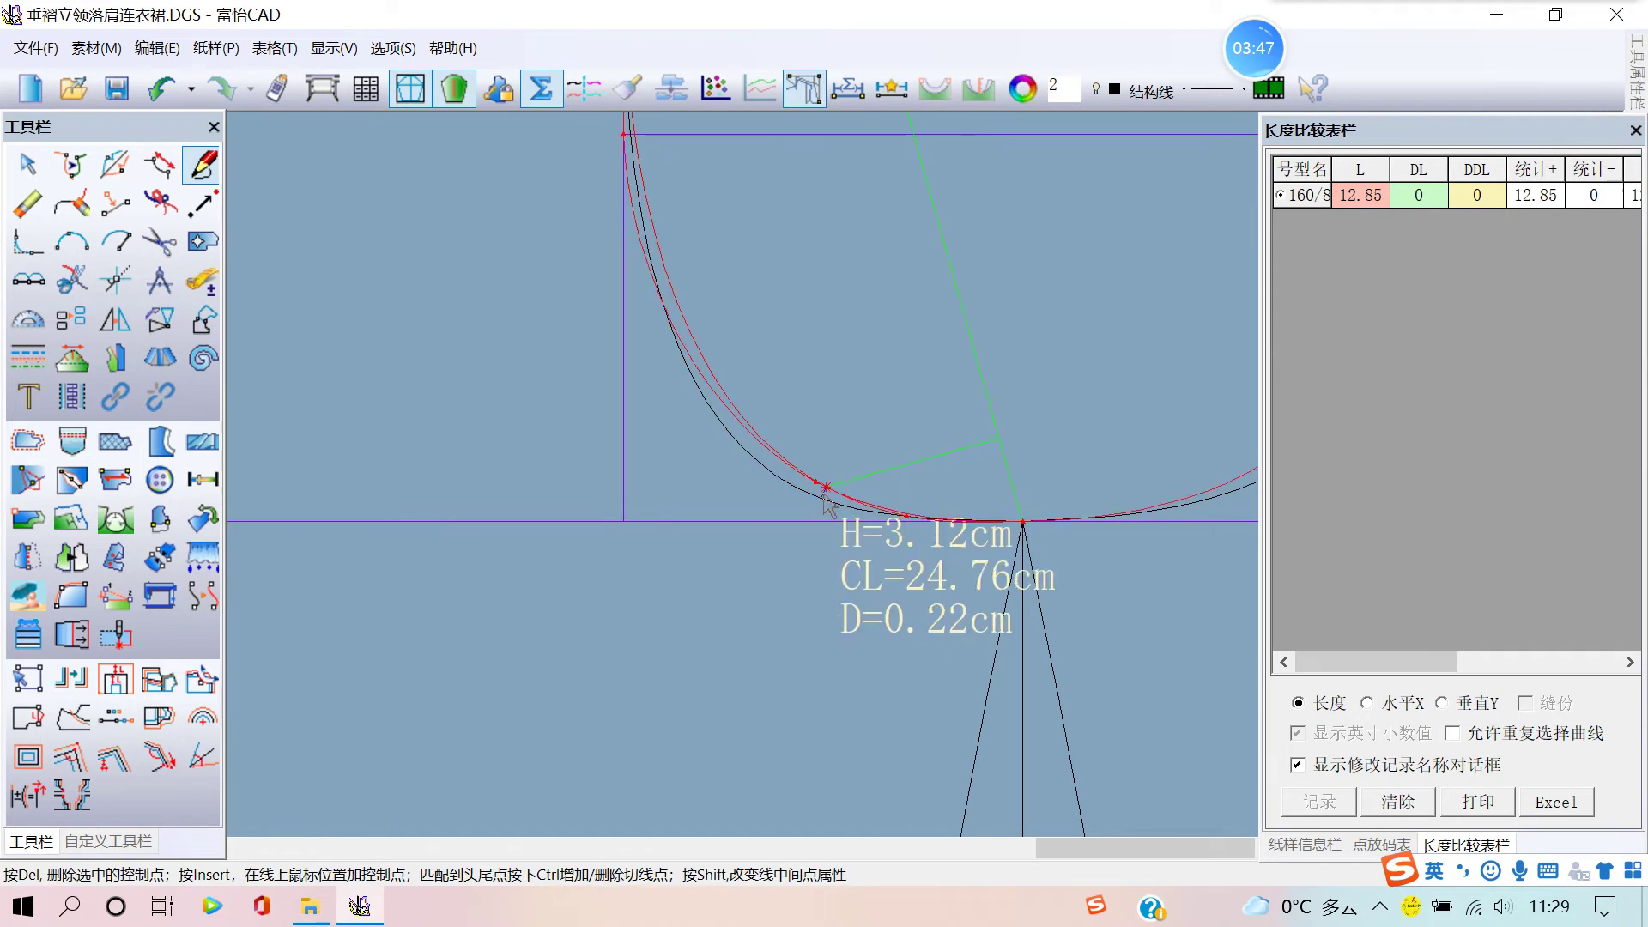
{"action": "left_click", "coordinate": [824, 499]}
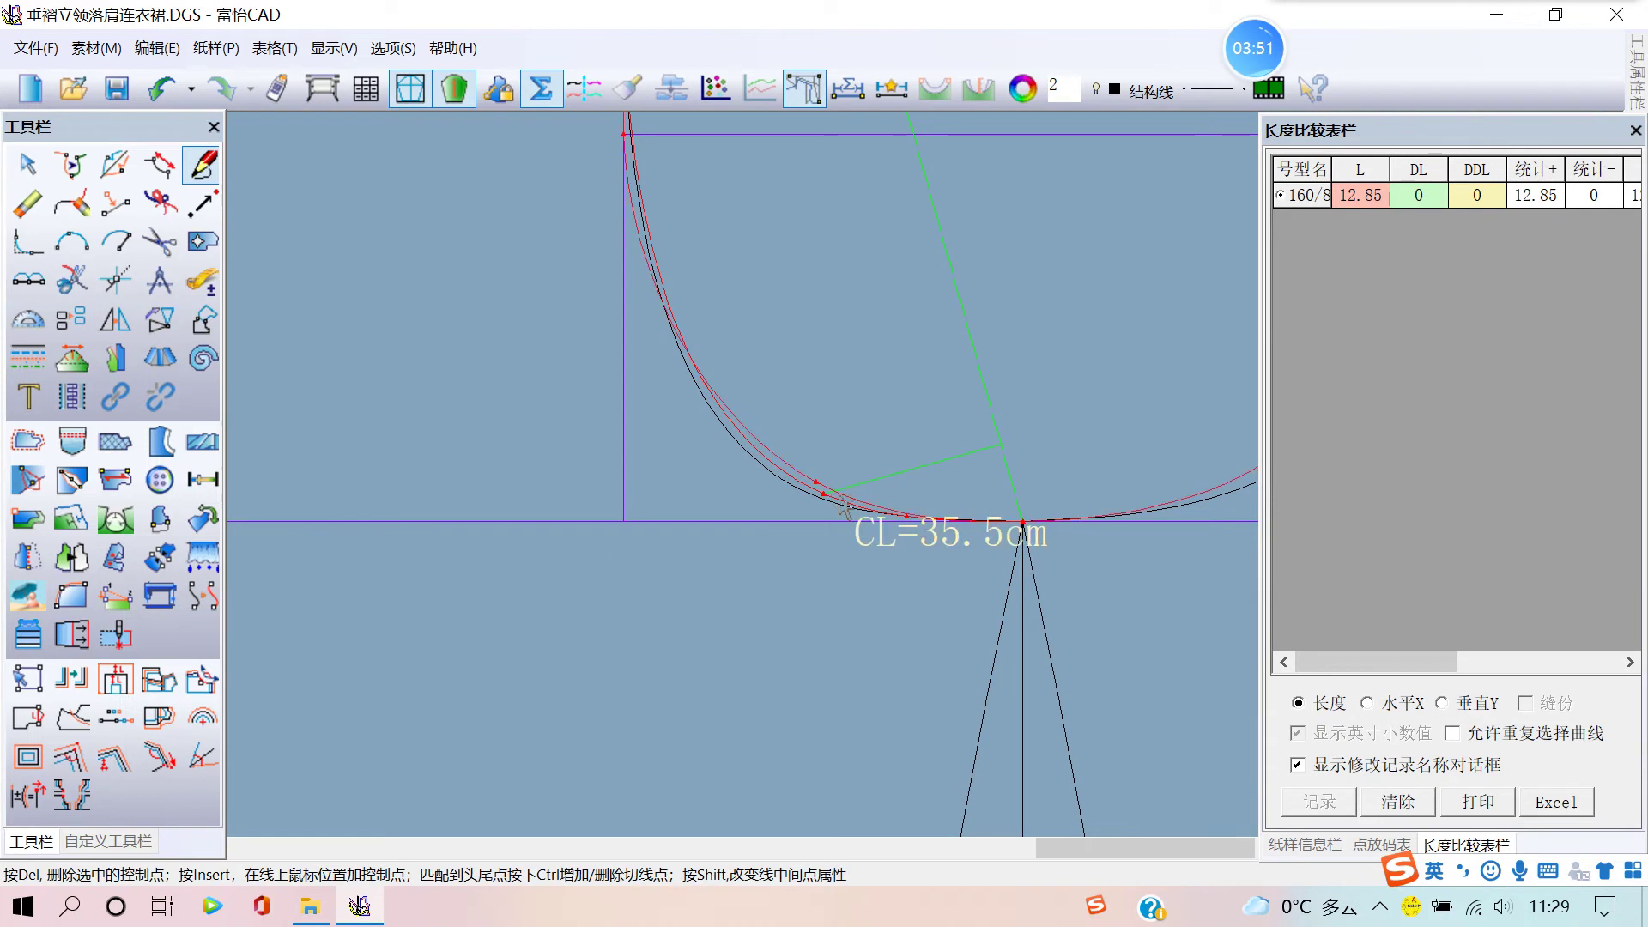
{"action": "scroll", "coordinate": [828, 497], "scroll_direction": "up", "scroll_amount": 2}
{"action": "left_click", "coordinate": [799, 495]}
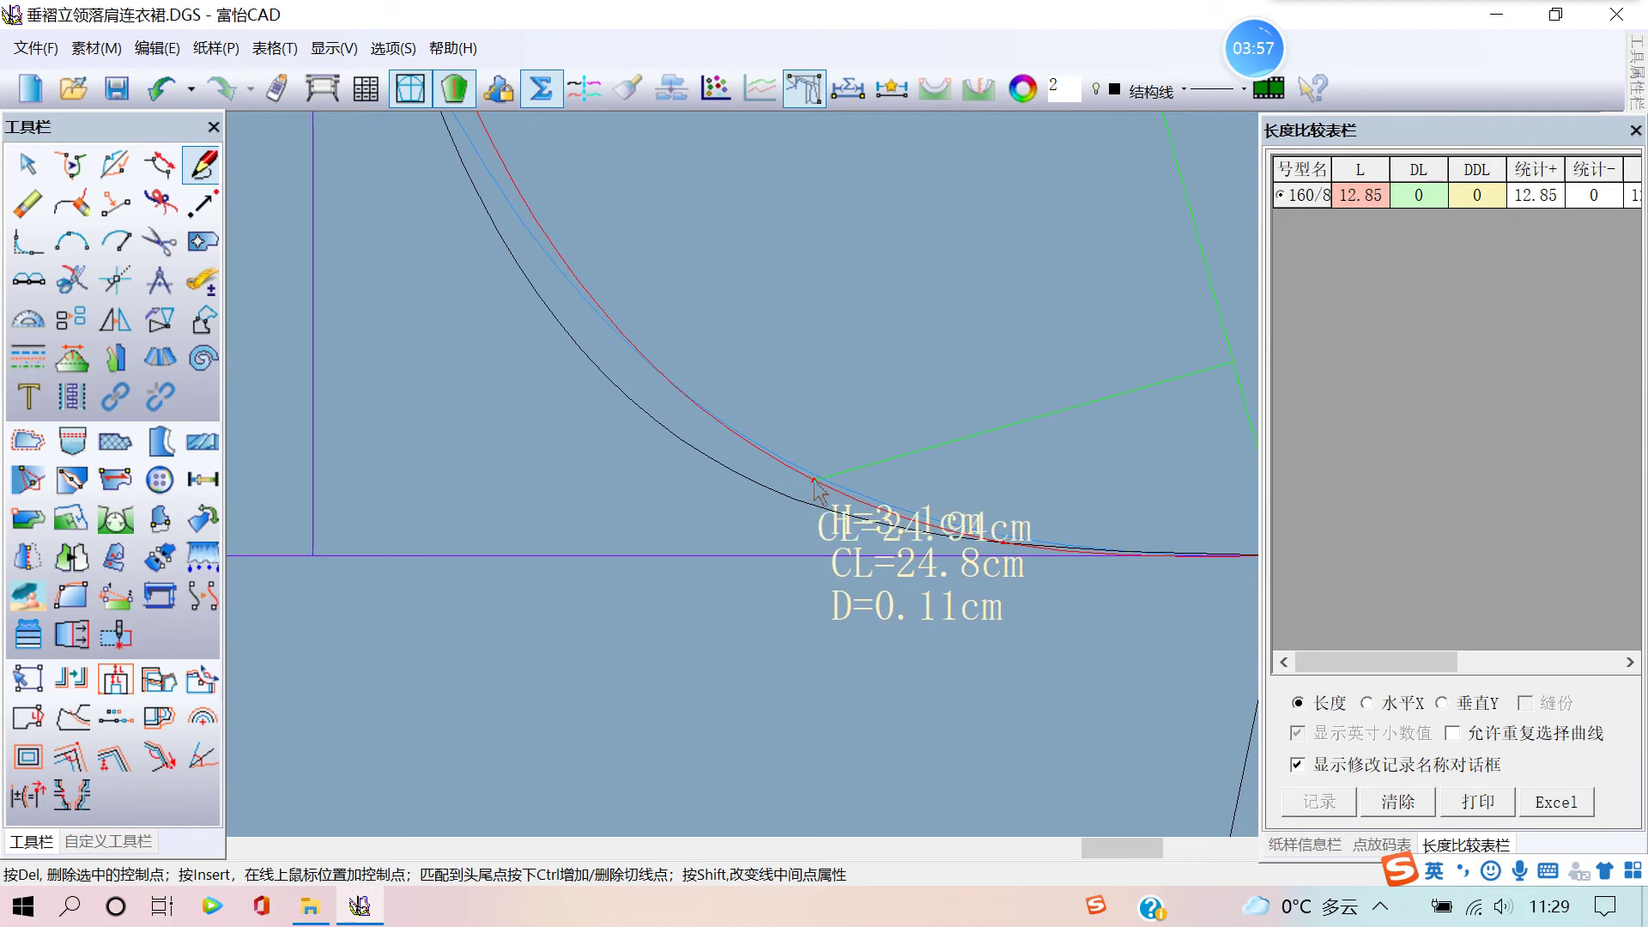
{"action": "left_click", "coordinate": [814, 487]}
{"action": "scroll", "coordinate": [802, 493], "scroll_direction": "down", "scroll_amount": 3}
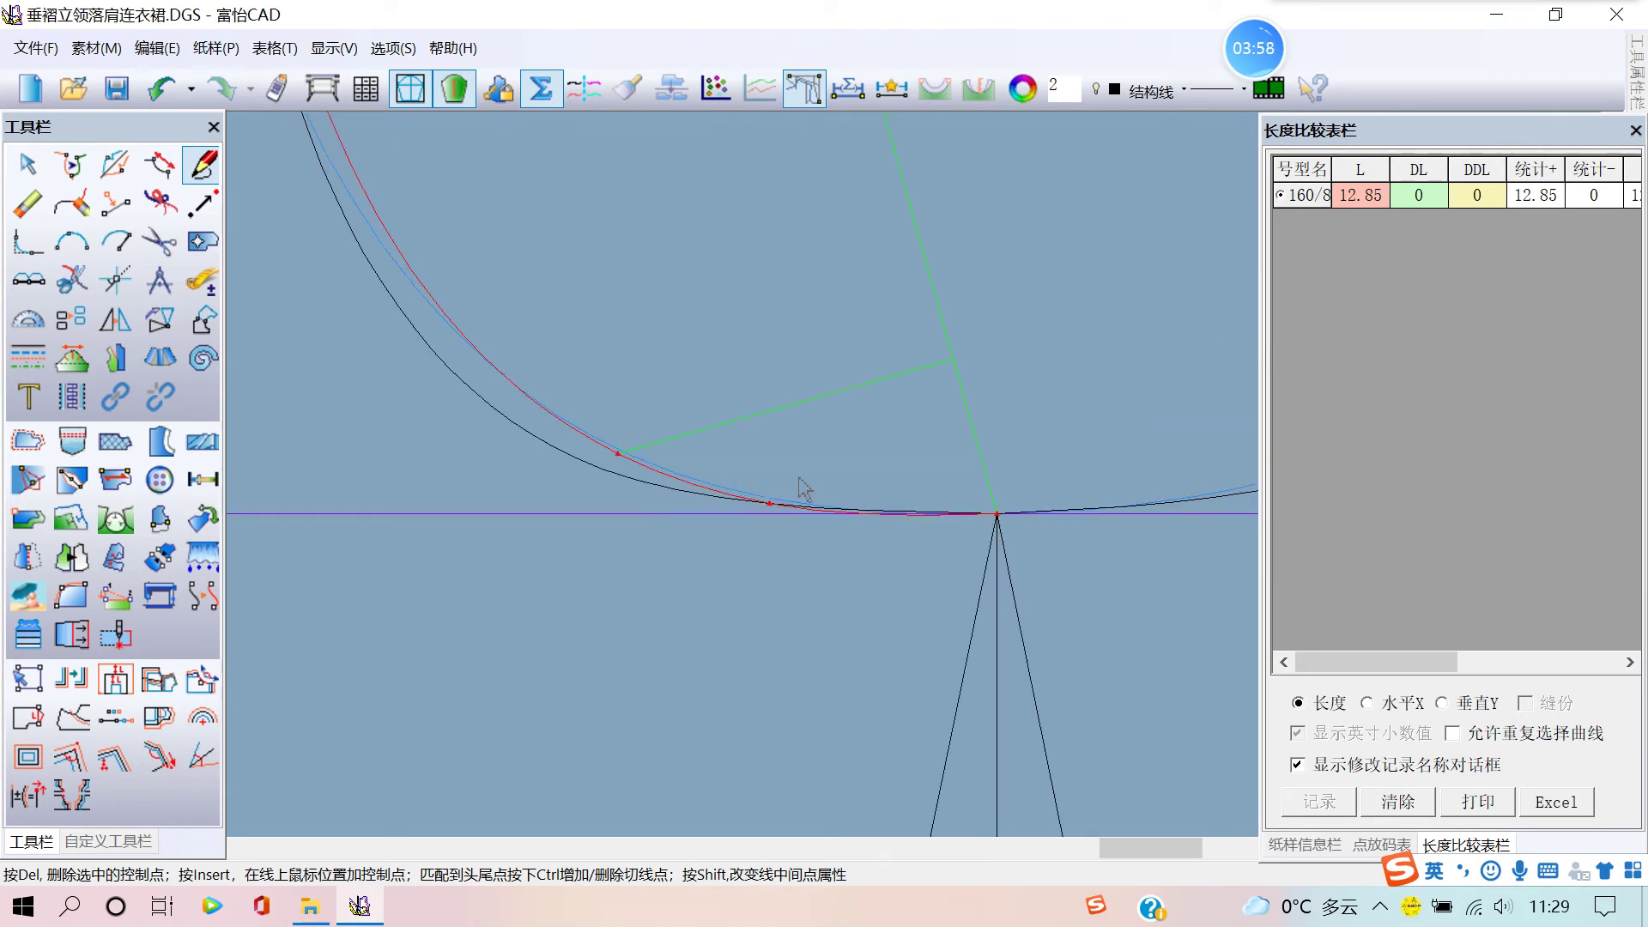
{"action": "scroll", "coordinate": [772, 513], "scroll_direction": "up", "scroll_amount": 2}
{"action": "left_click", "coordinate": [772, 513]}
{"action": "left_click", "coordinate": [783, 506]}
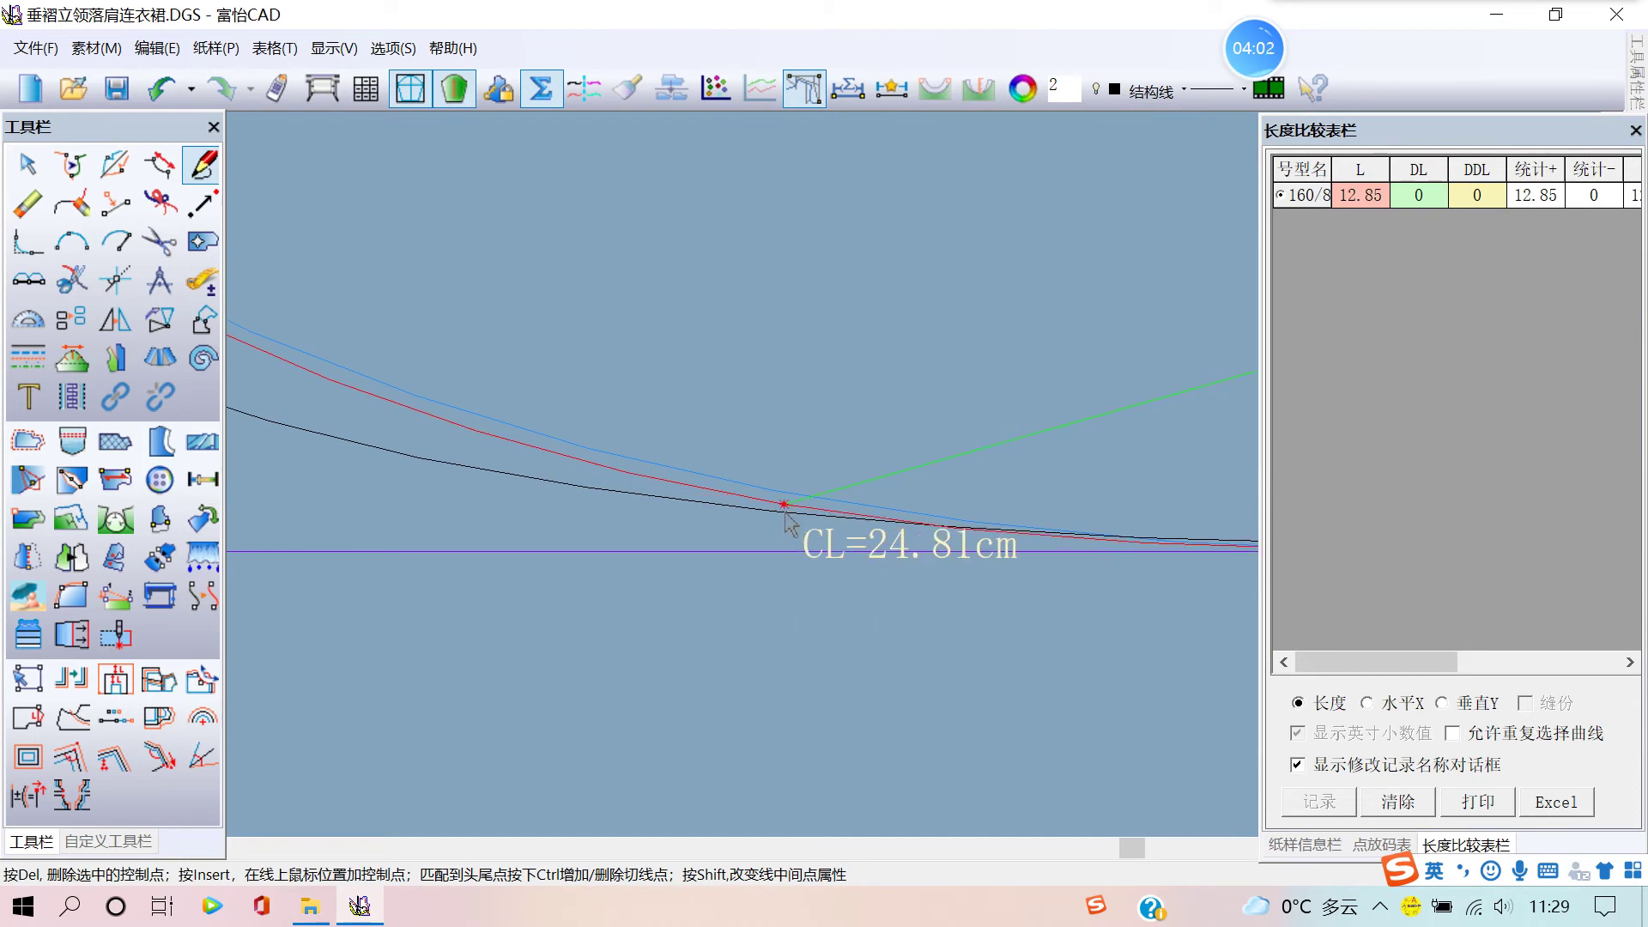
{"action": "scroll", "coordinate": [784, 507], "scroll_direction": "down", "scroll_amount": 2}
{"action": "right_click", "coordinate": [777, 421]}
{"action": "scroll", "coordinate": [824, 460], "scroll_direction": "down", "scroll_amount": 1}
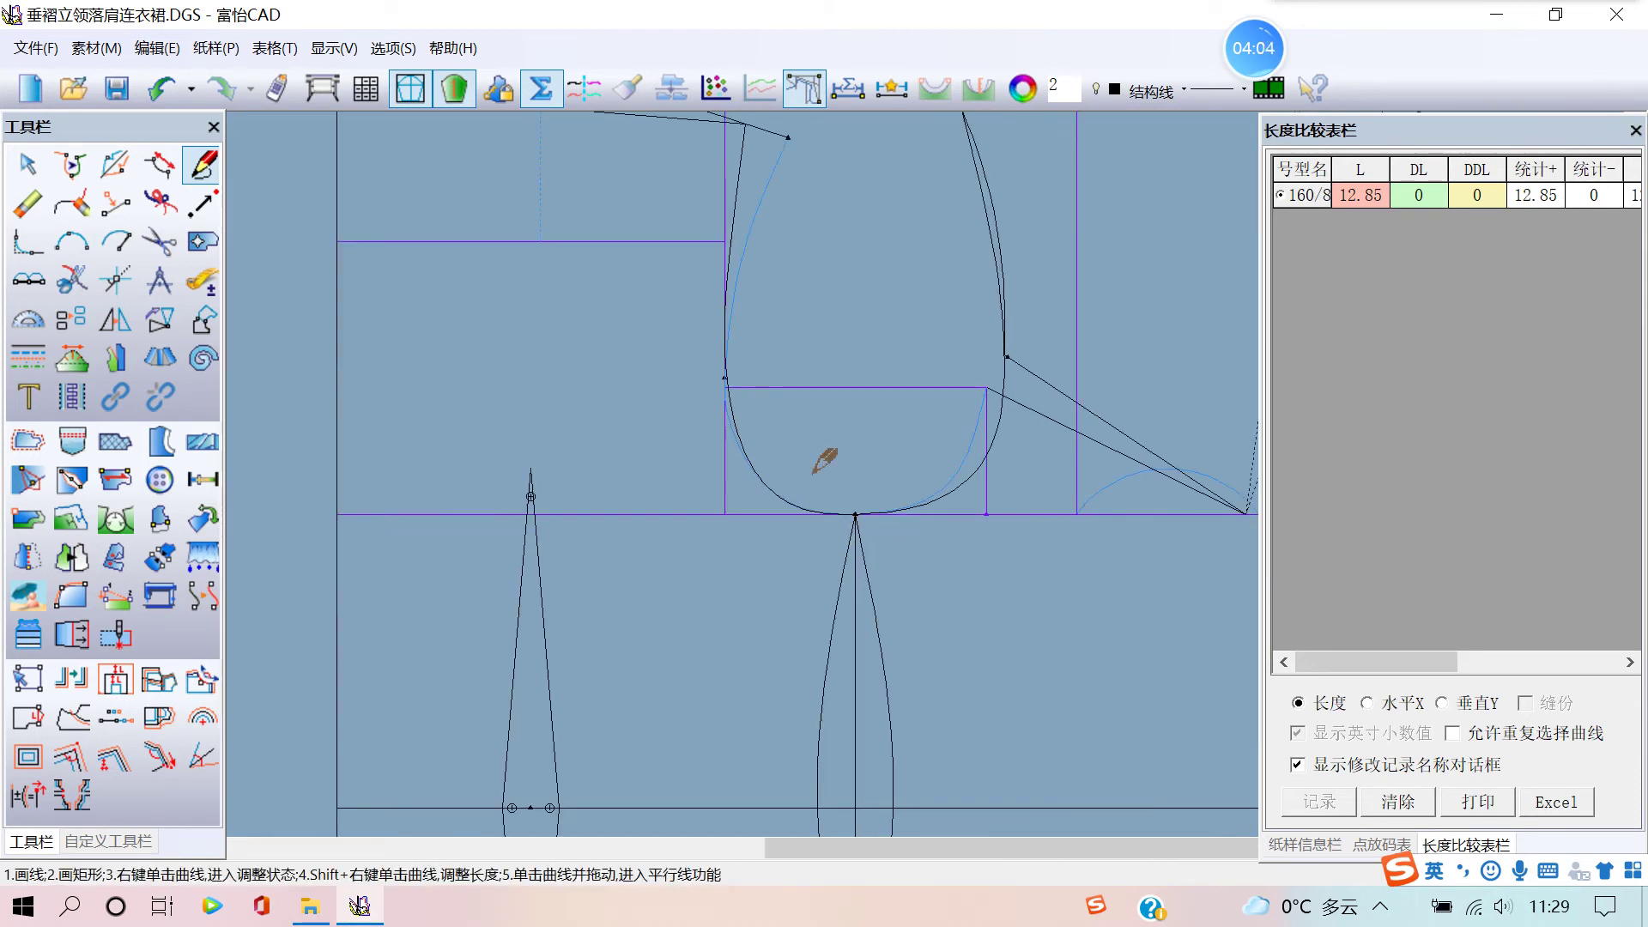
- Zoom out to the whole bodice and place a shoulder-line point about 1.53 cm from the tip
{"action": "scroll", "coordinate": [824, 461], "scroll_direction": "down", "scroll_amount": 2}
{"action": "scroll", "coordinate": [948, 435], "scroll_direction": "down", "scroll_amount": 1}
{"action": "scroll", "coordinate": [854, 455], "scroll_direction": "up", "scroll_amount": 1}
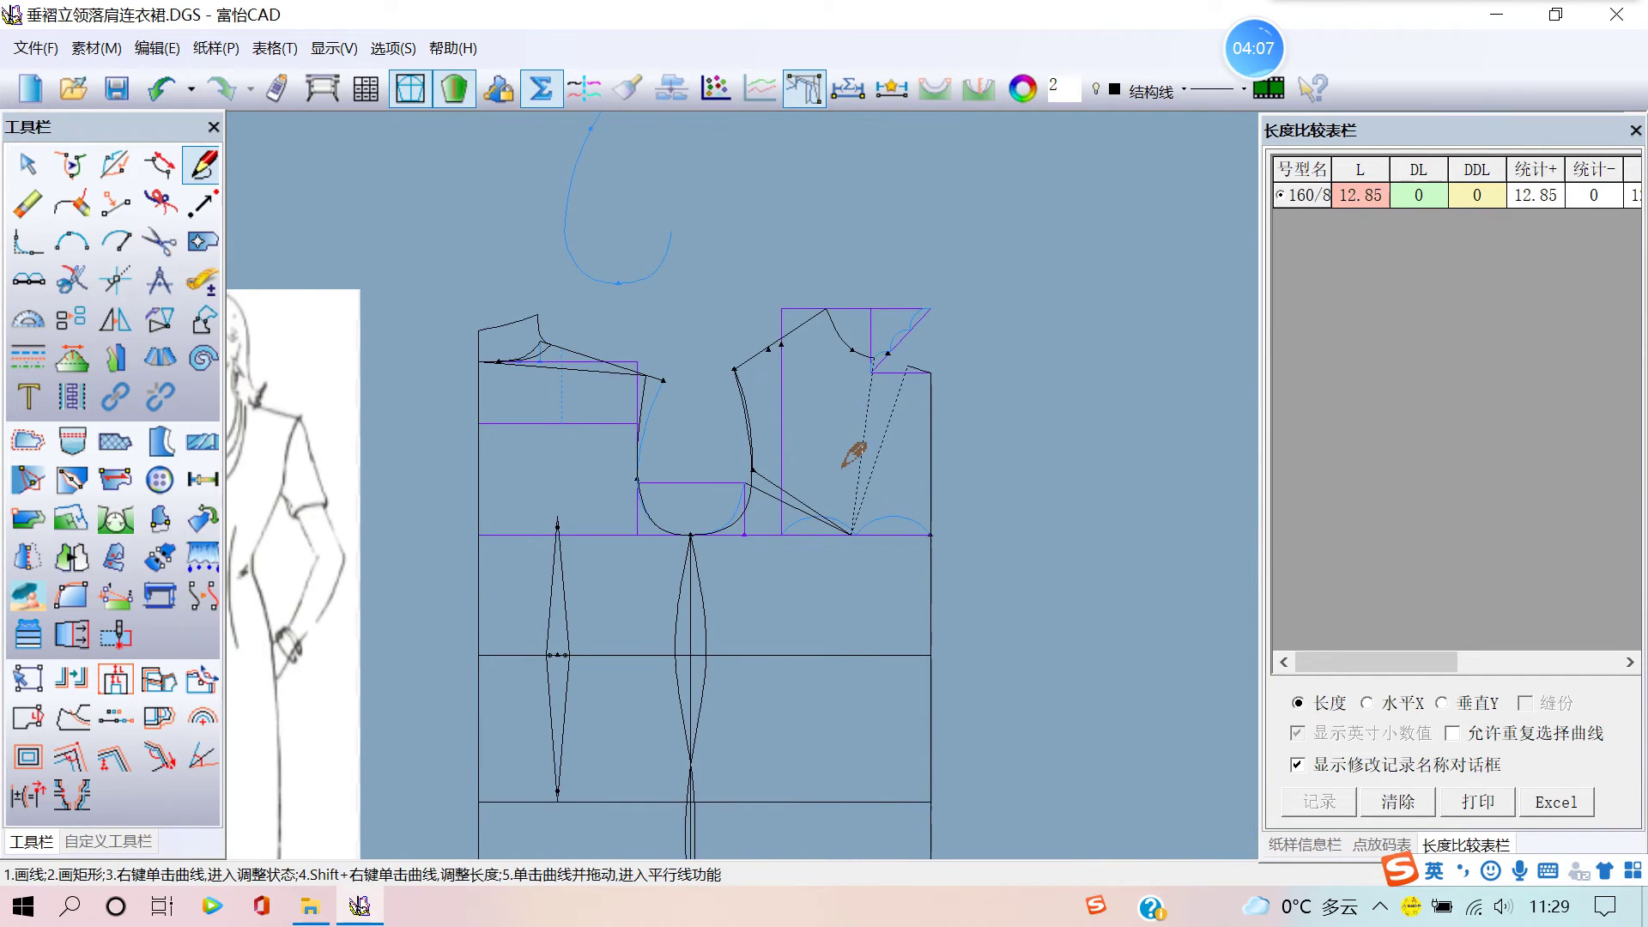
{"action": "scroll", "coordinate": [815, 472], "scroll_direction": "up", "scroll_amount": 1}
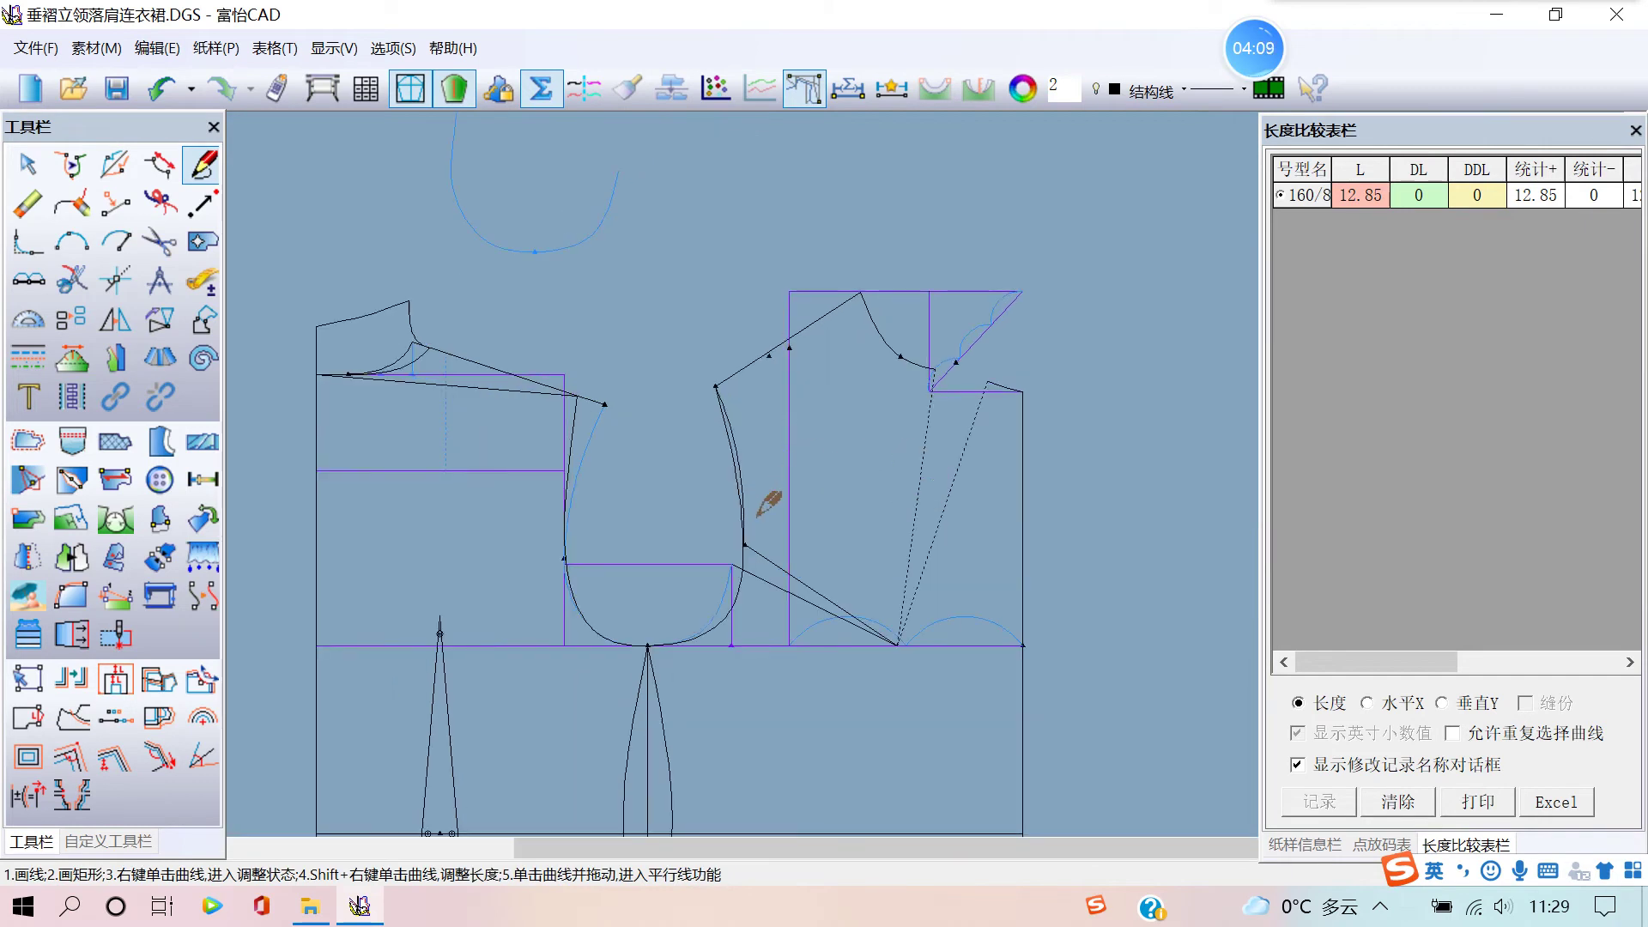
{"action": "scroll", "coordinate": [807, 468], "scroll_direction": "up", "scroll_amount": 1}
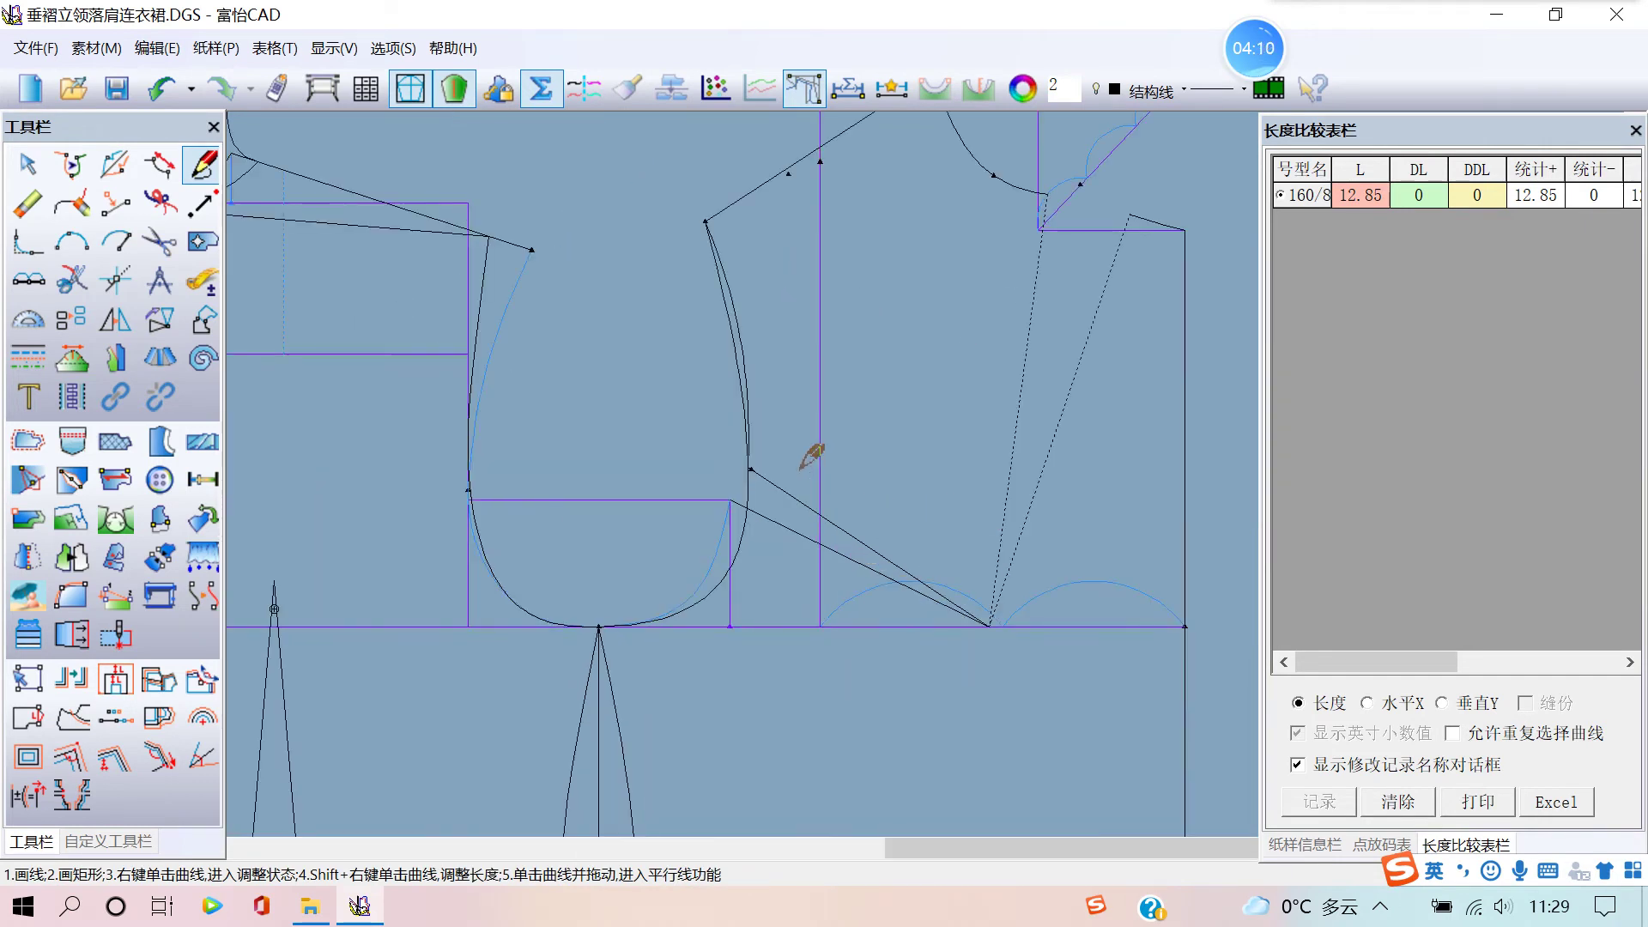
{"action": "scroll", "coordinate": [801, 468], "scroll_direction": "up", "scroll_amount": 1}
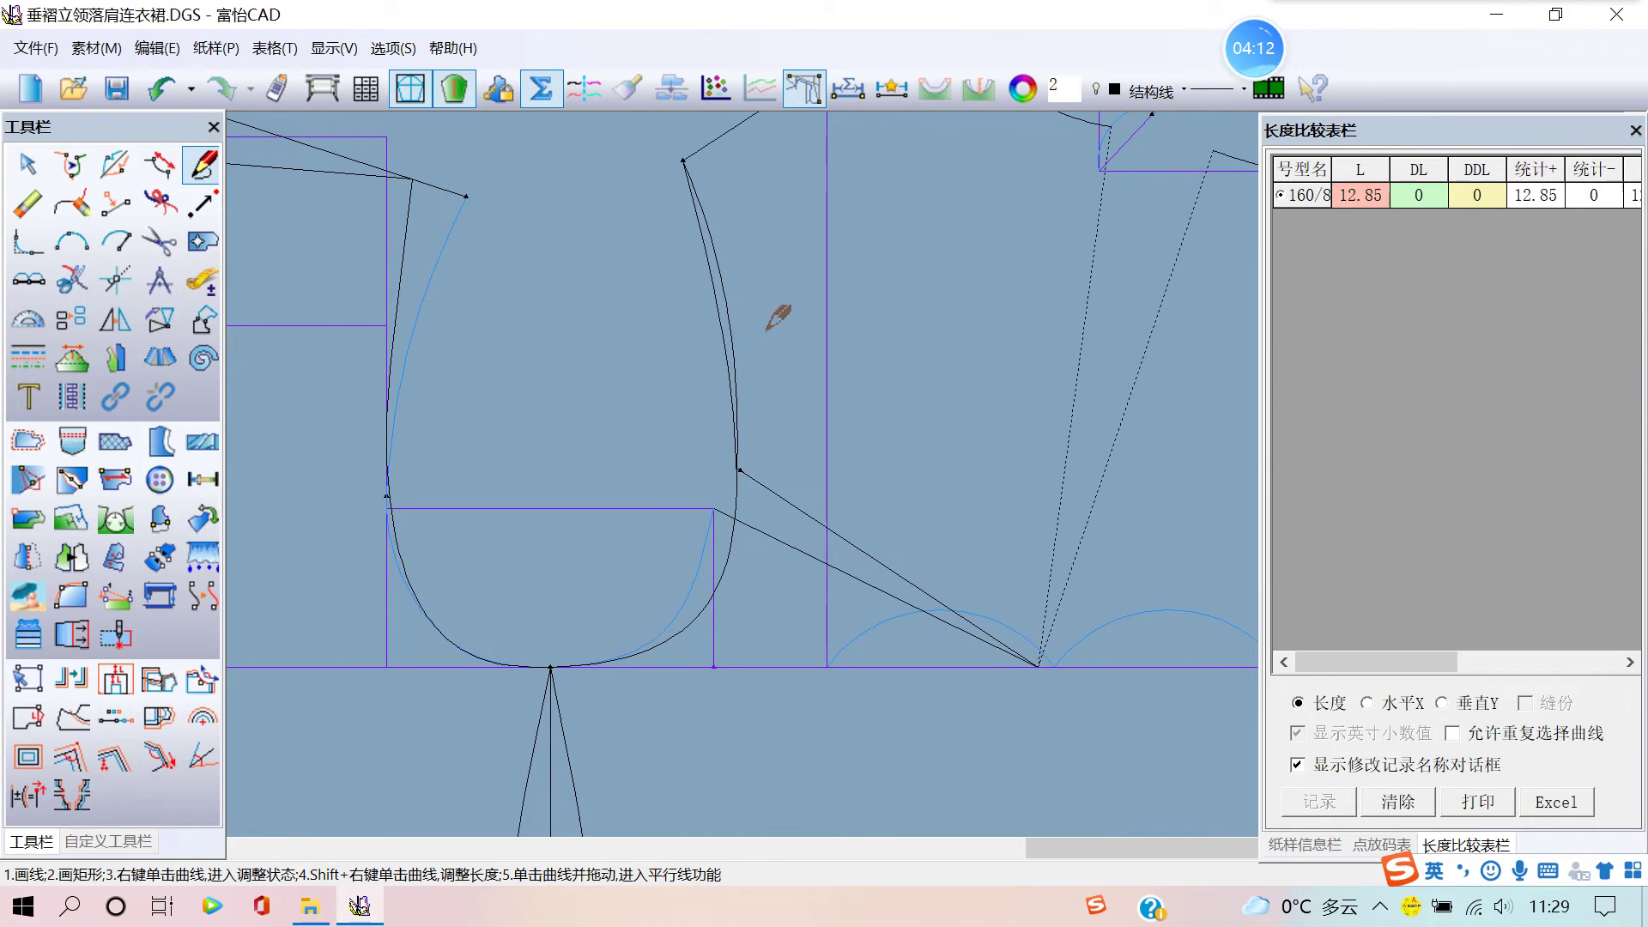
{"action": "scroll", "coordinate": [791, 297], "scroll_direction": "down", "scroll_amount": 2}
{"action": "scroll", "coordinate": [818, 486], "scroll_direction": "down", "scroll_amount": 1}
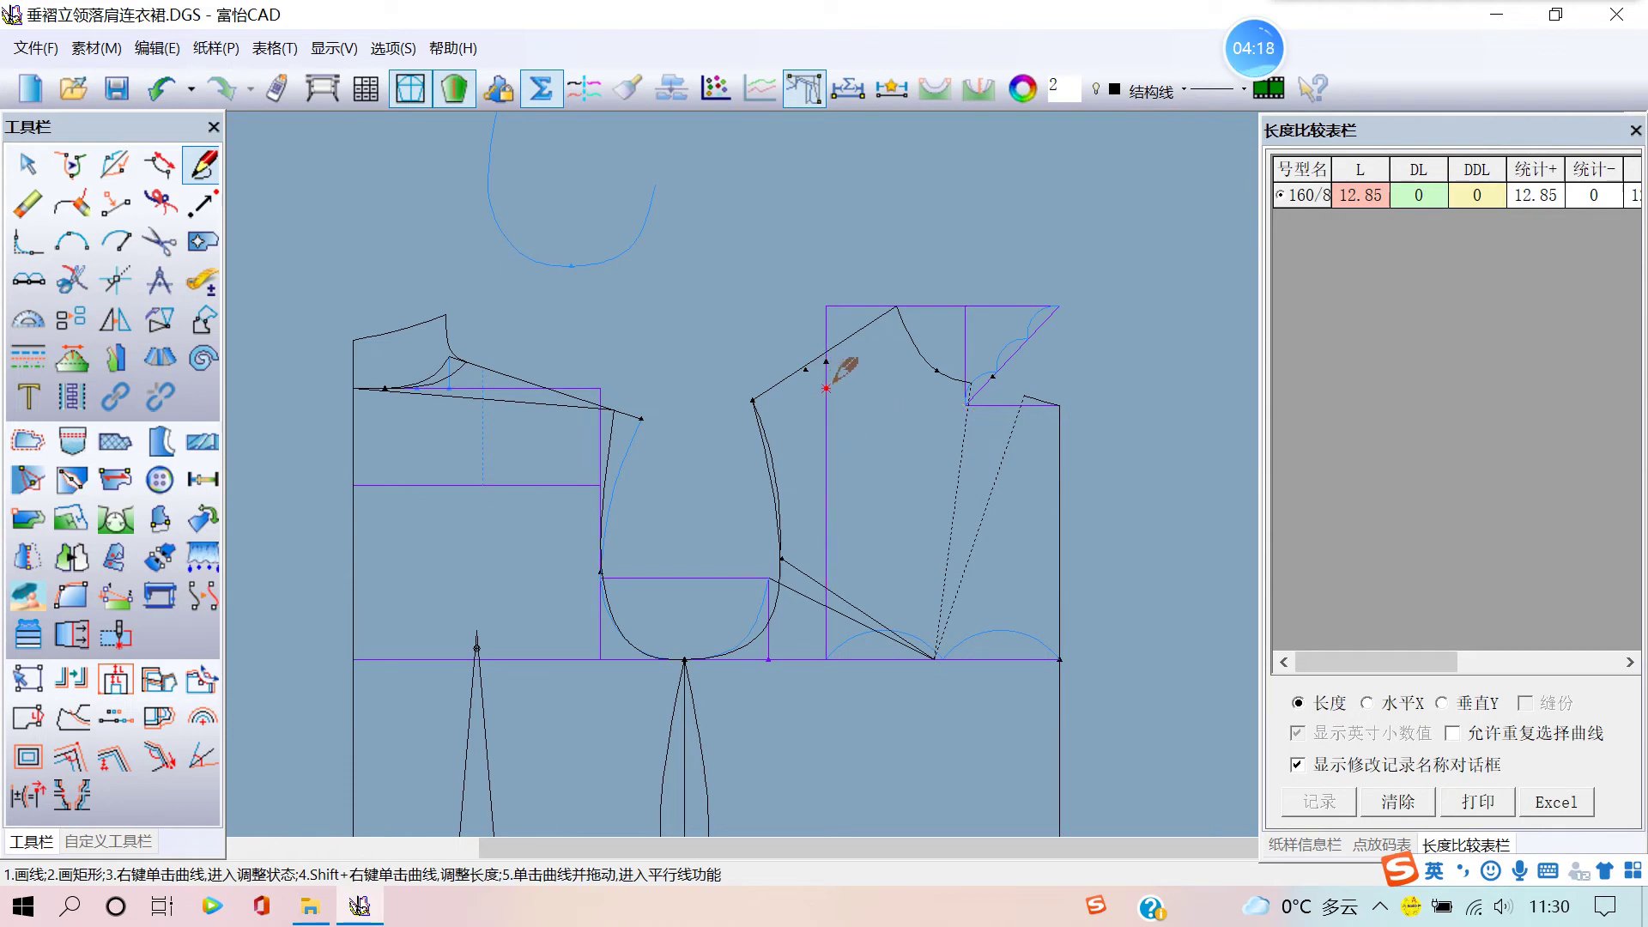
{"action": "scroll", "coordinate": [842, 373], "scroll_direction": "up", "scroll_amount": 1}
{"action": "scroll", "coordinate": [828, 412], "scroll_direction": "up", "scroll_amount": 1}
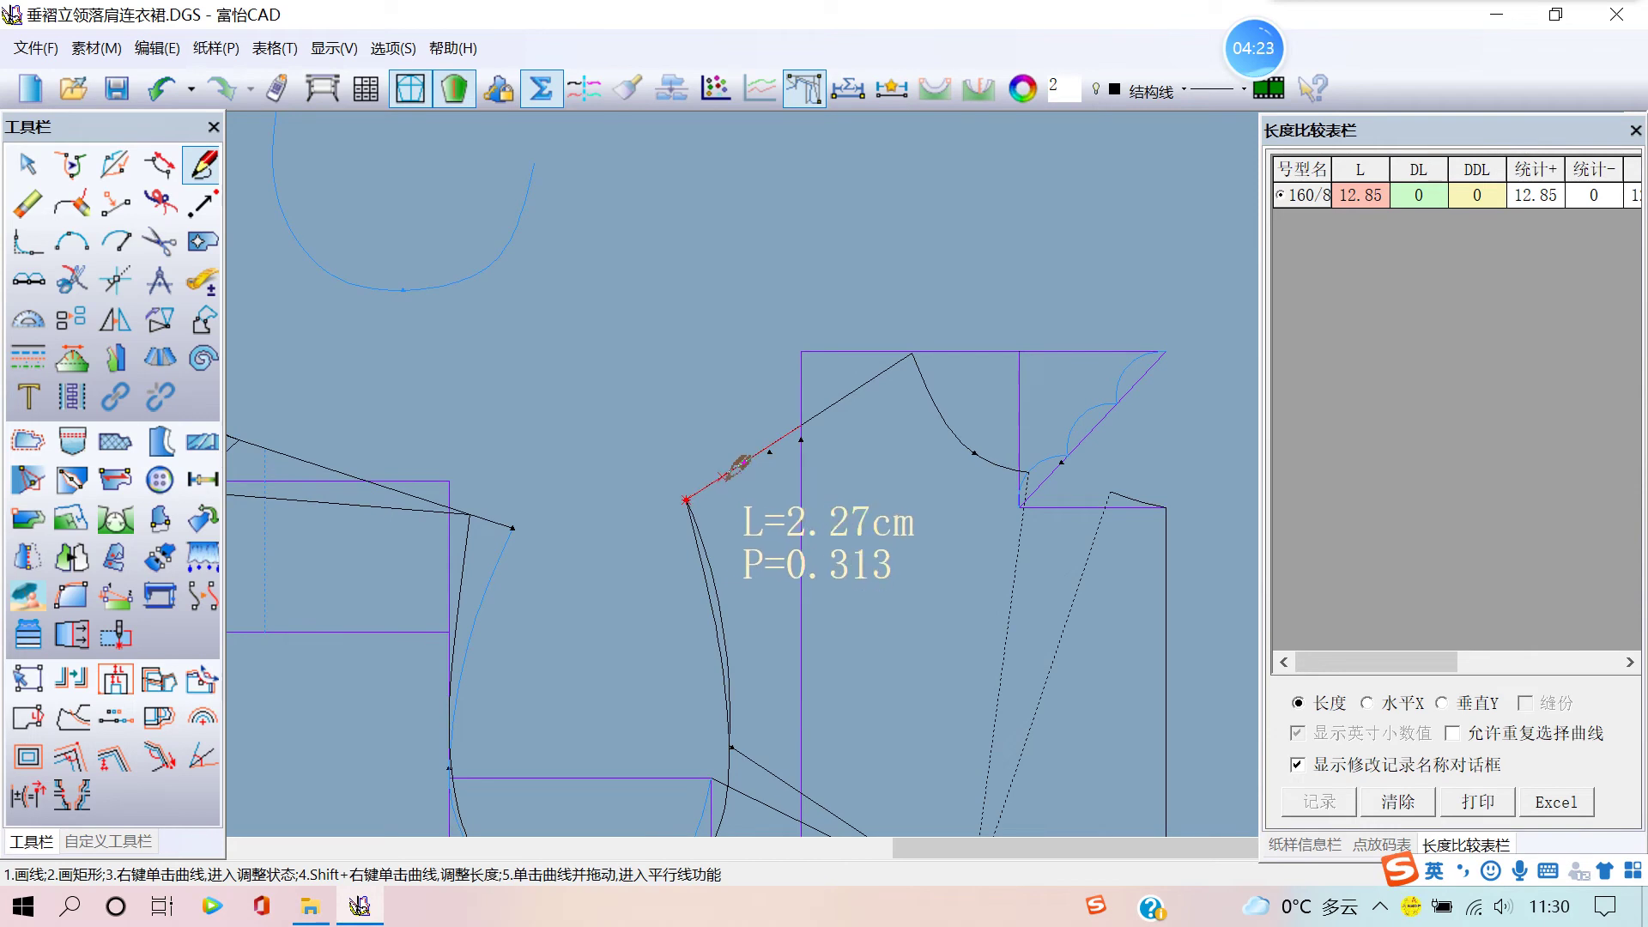
{"action": "type", "text": "1"}
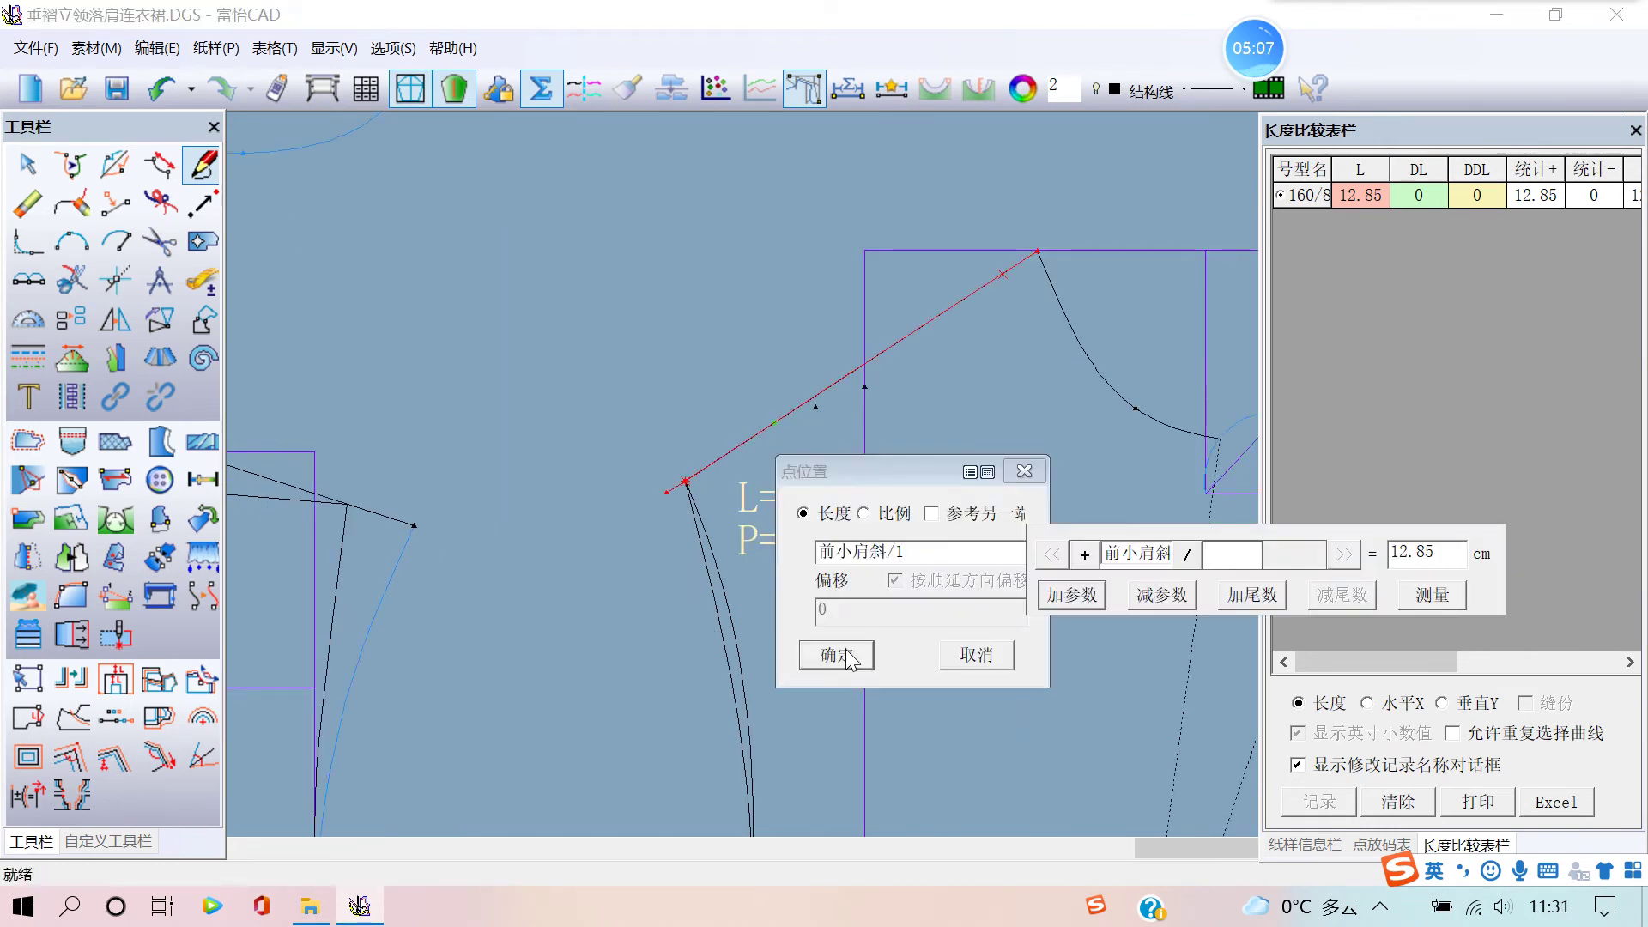
{"action": "left_click", "coordinate": [836, 655]}
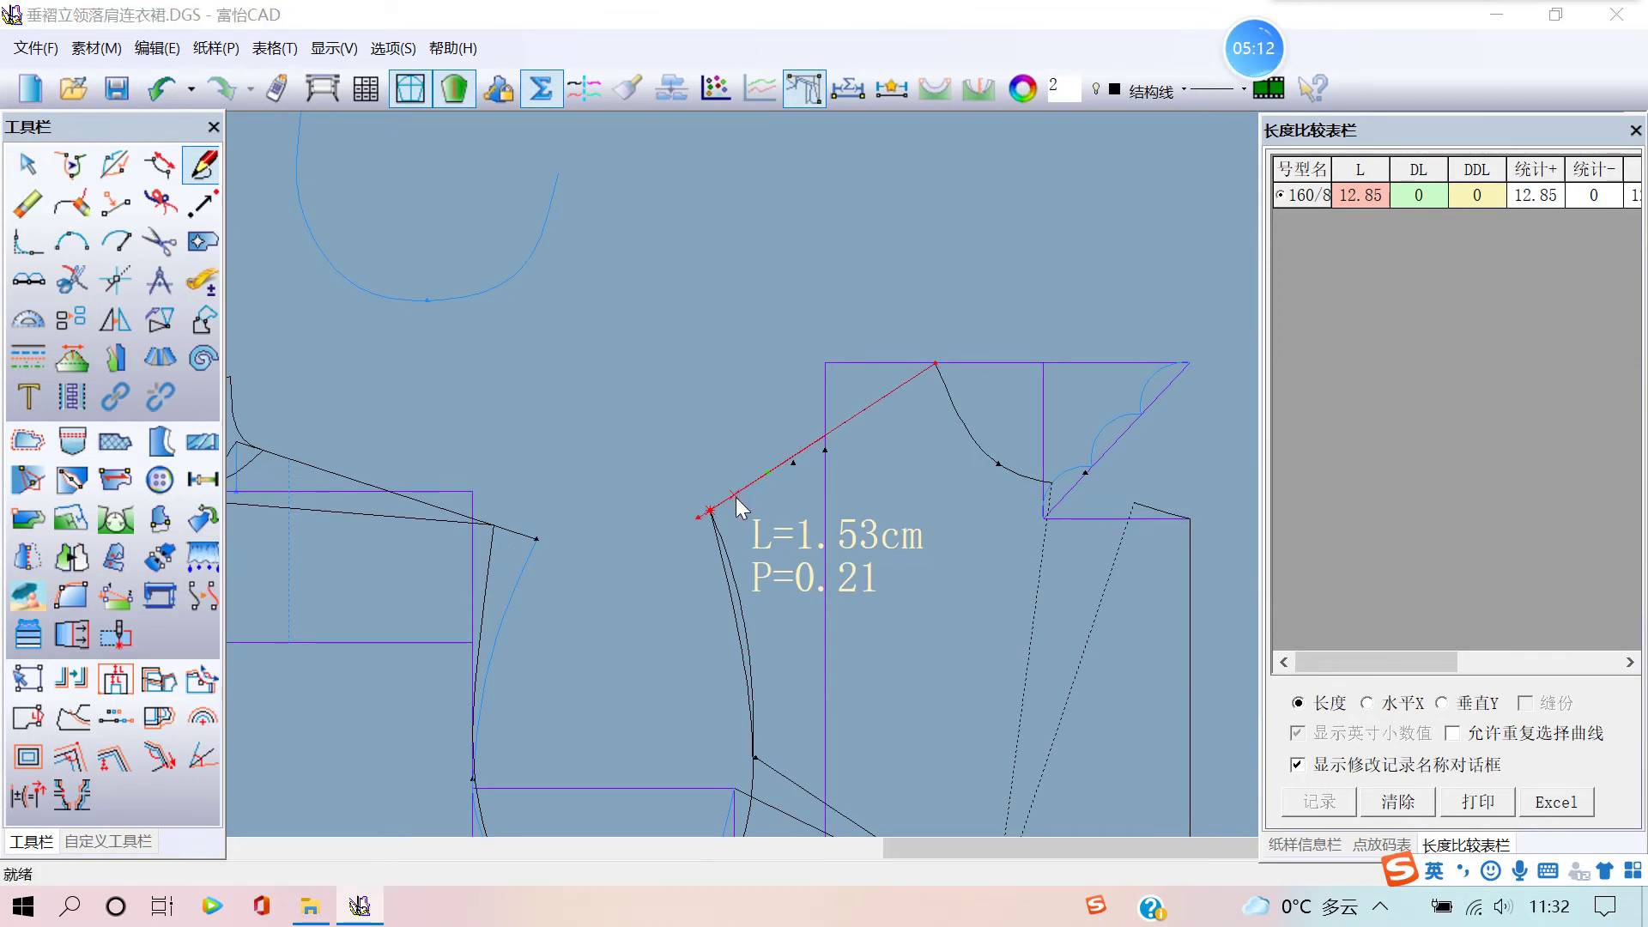
- Position the shoulder-line point with the length formula 前小肩斜/1-1, giving 11.85 cm
{"action": "left_click", "coordinate": [734, 497]}
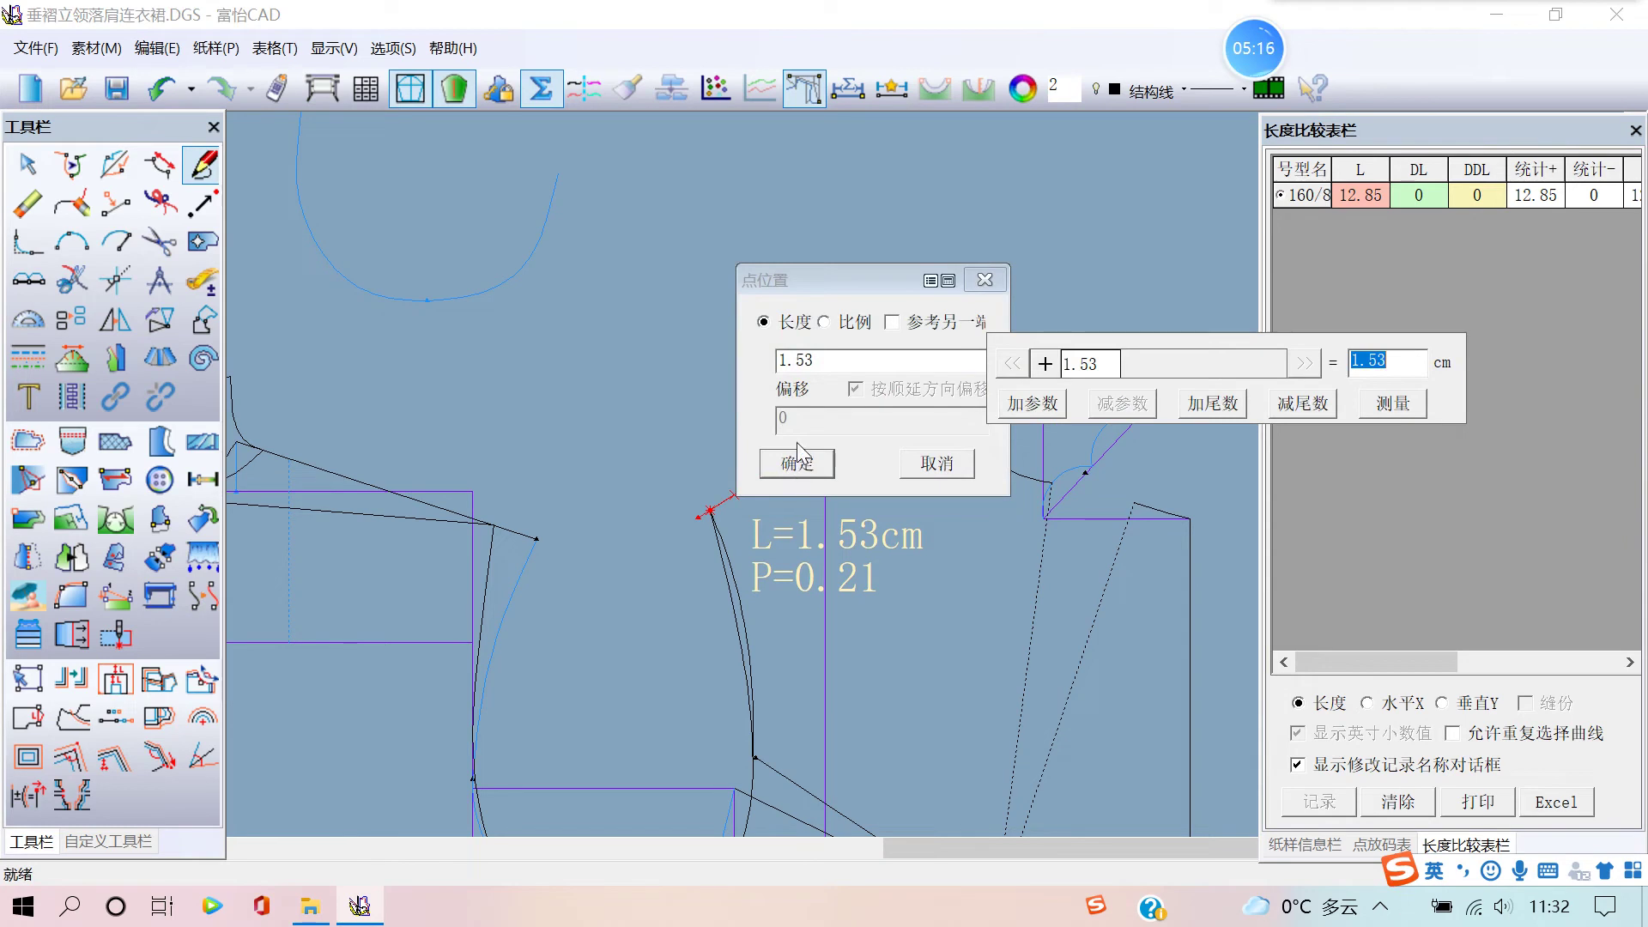
{"action": "left_click", "coordinate": [1032, 404]}
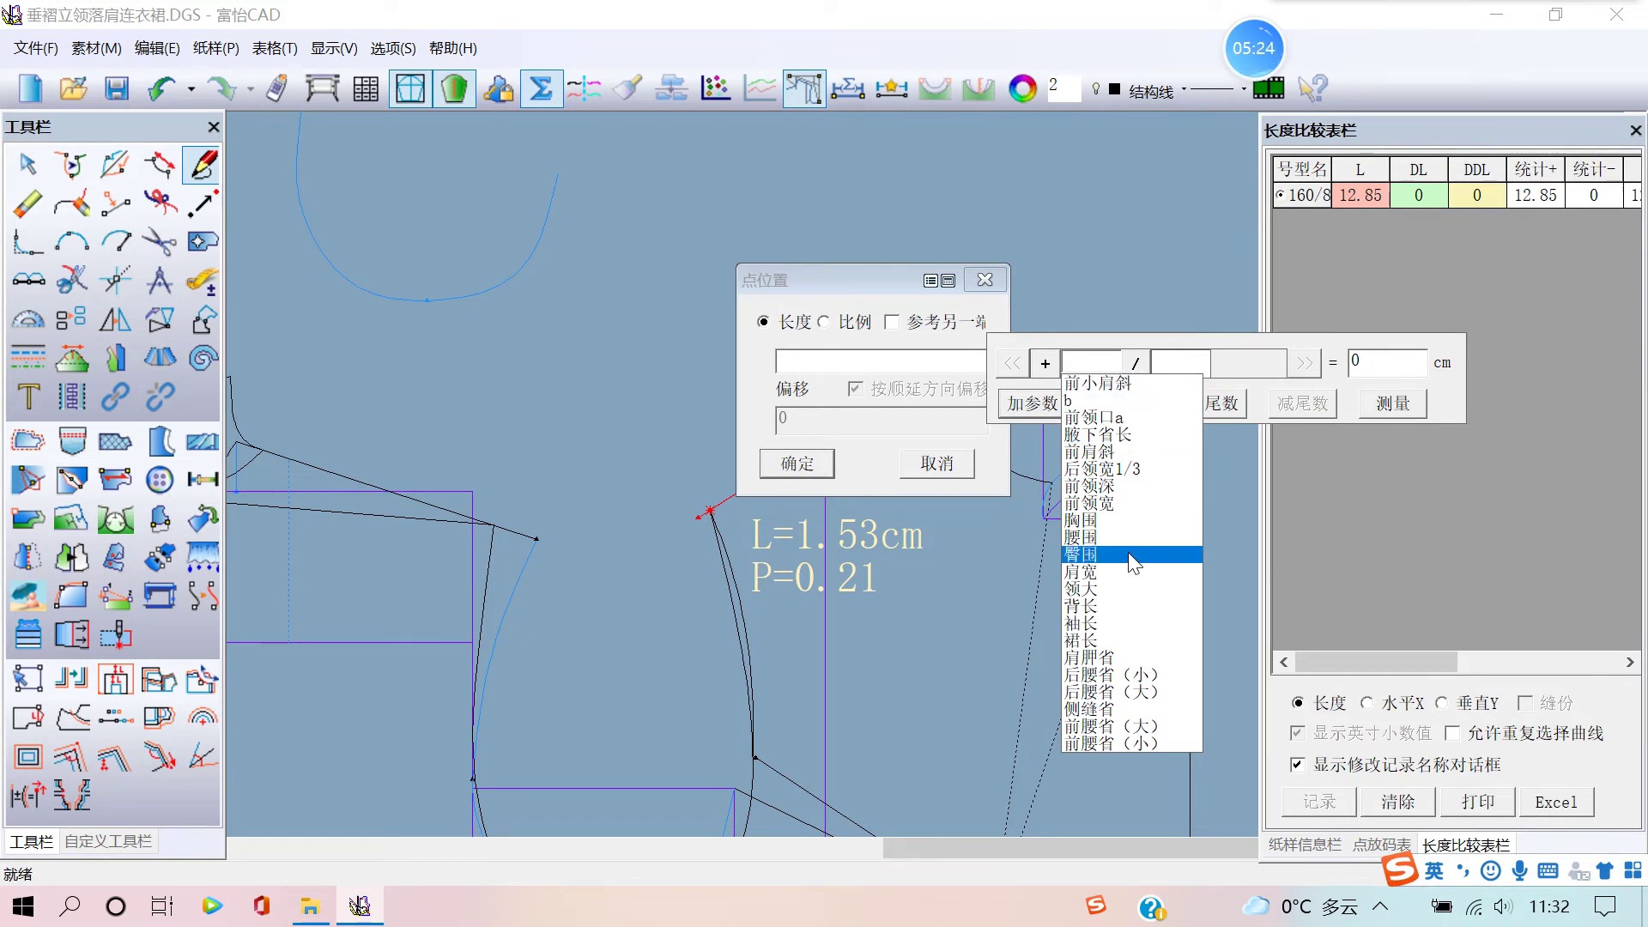
{"action": "left_click", "coordinate": [1119, 388]}
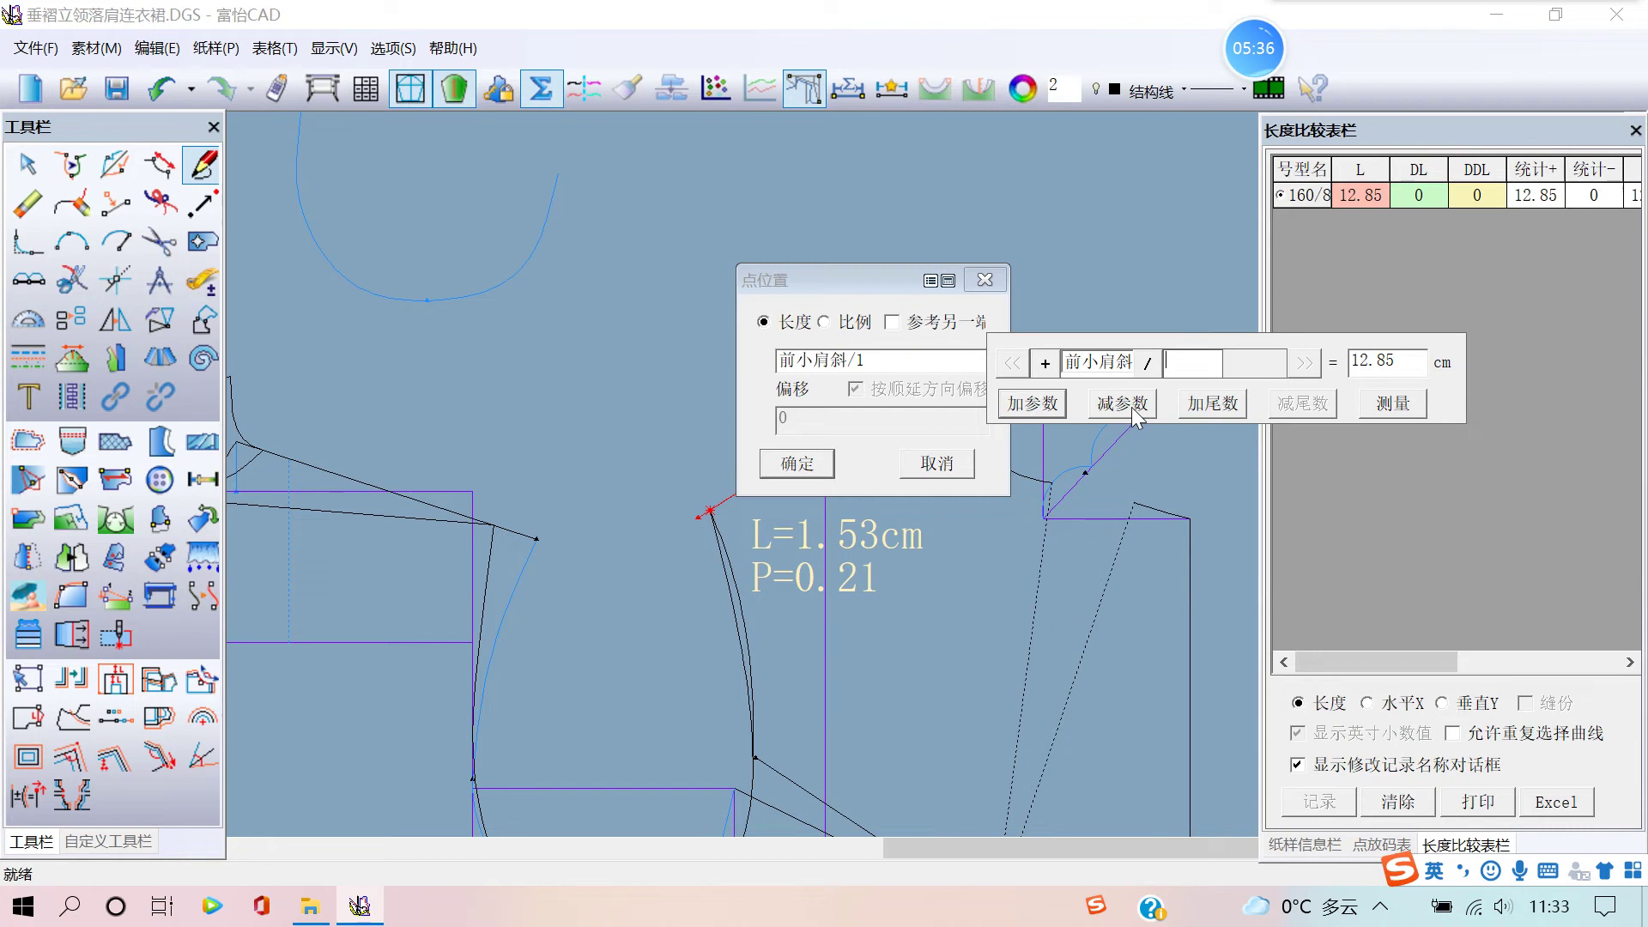
{"action": "left_click", "coordinate": [1233, 410]}
{"action": "left_click", "coordinate": [1212, 366]}
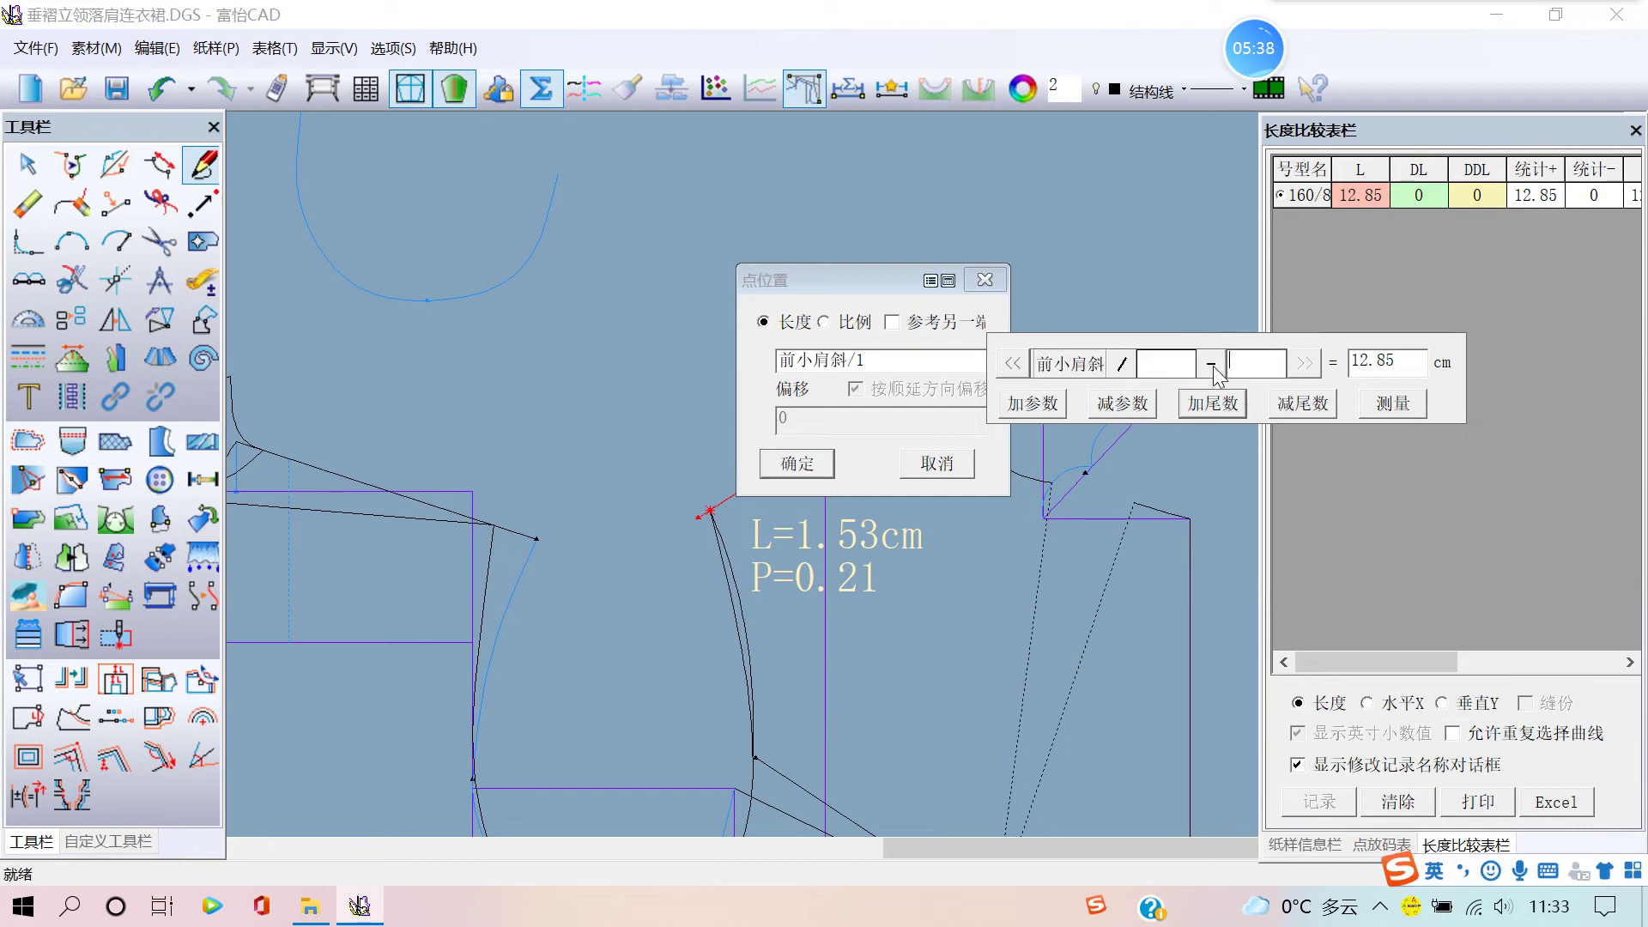
{"action": "type", "text": "1"}
{"action": "left_click", "coordinate": [797, 463]}
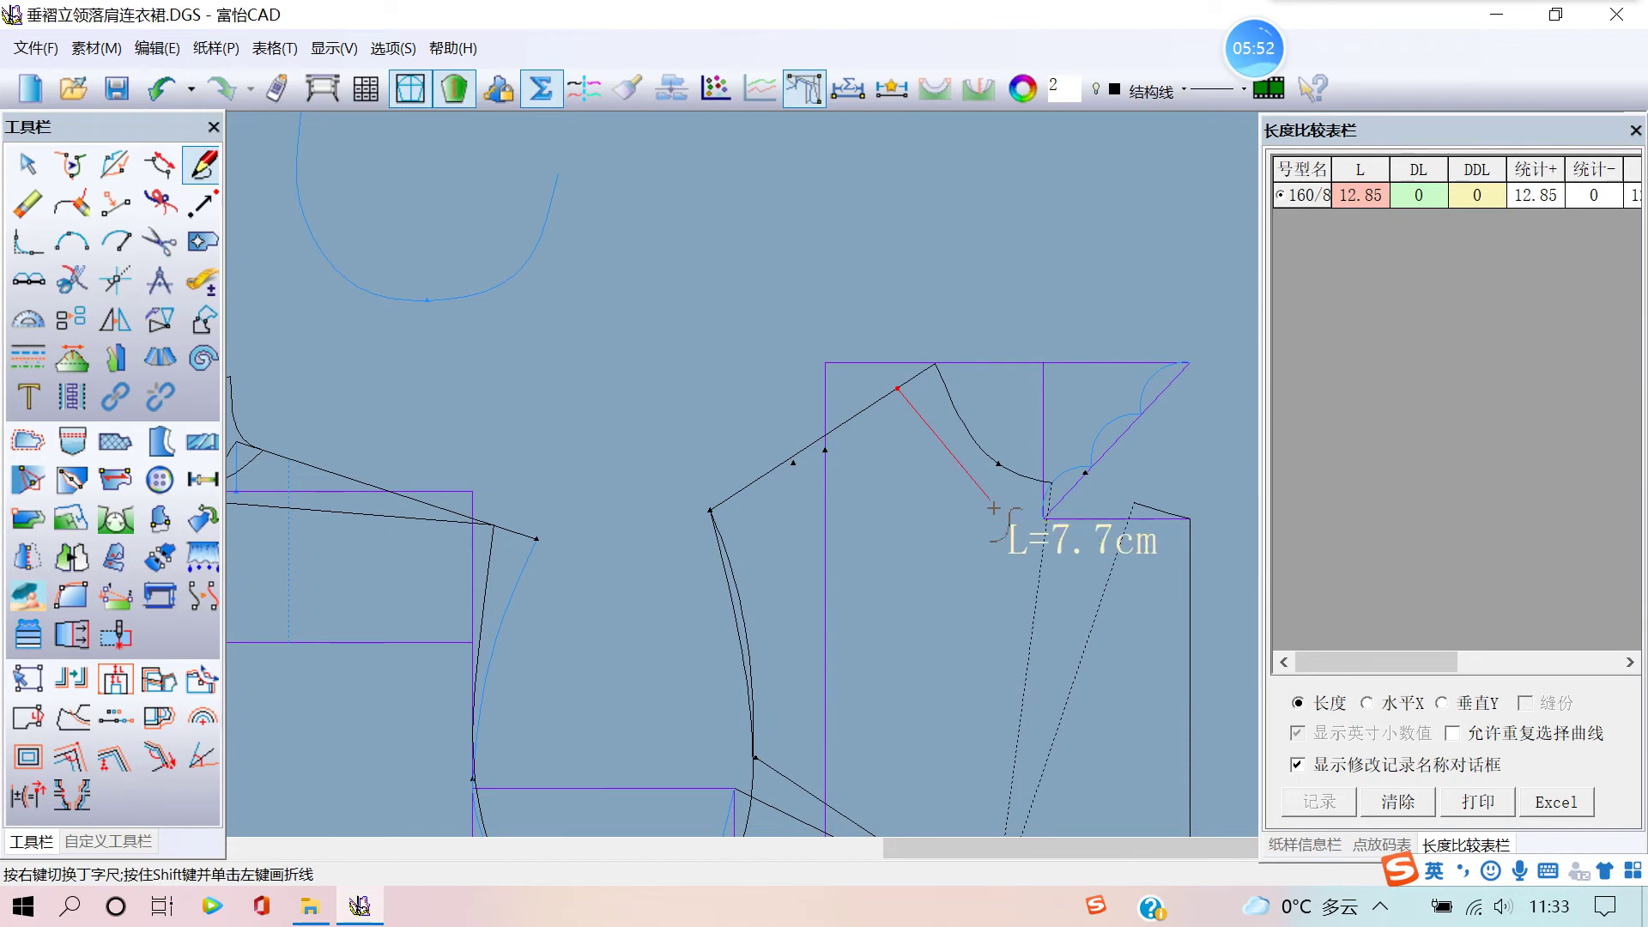
- Draw the 18.17 cm seam from the shoulder point to the underarm corner and bend it into a curve
{"action": "left_click", "coordinate": [1189, 519]}
{"action": "scroll", "coordinate": [987, 442], "scroll_direction": "up", "scroll_amount": 2}
{"action": "scroll", "coordinate": [806, 482], "scroll_direction": "down", "scroll_amount": 2}
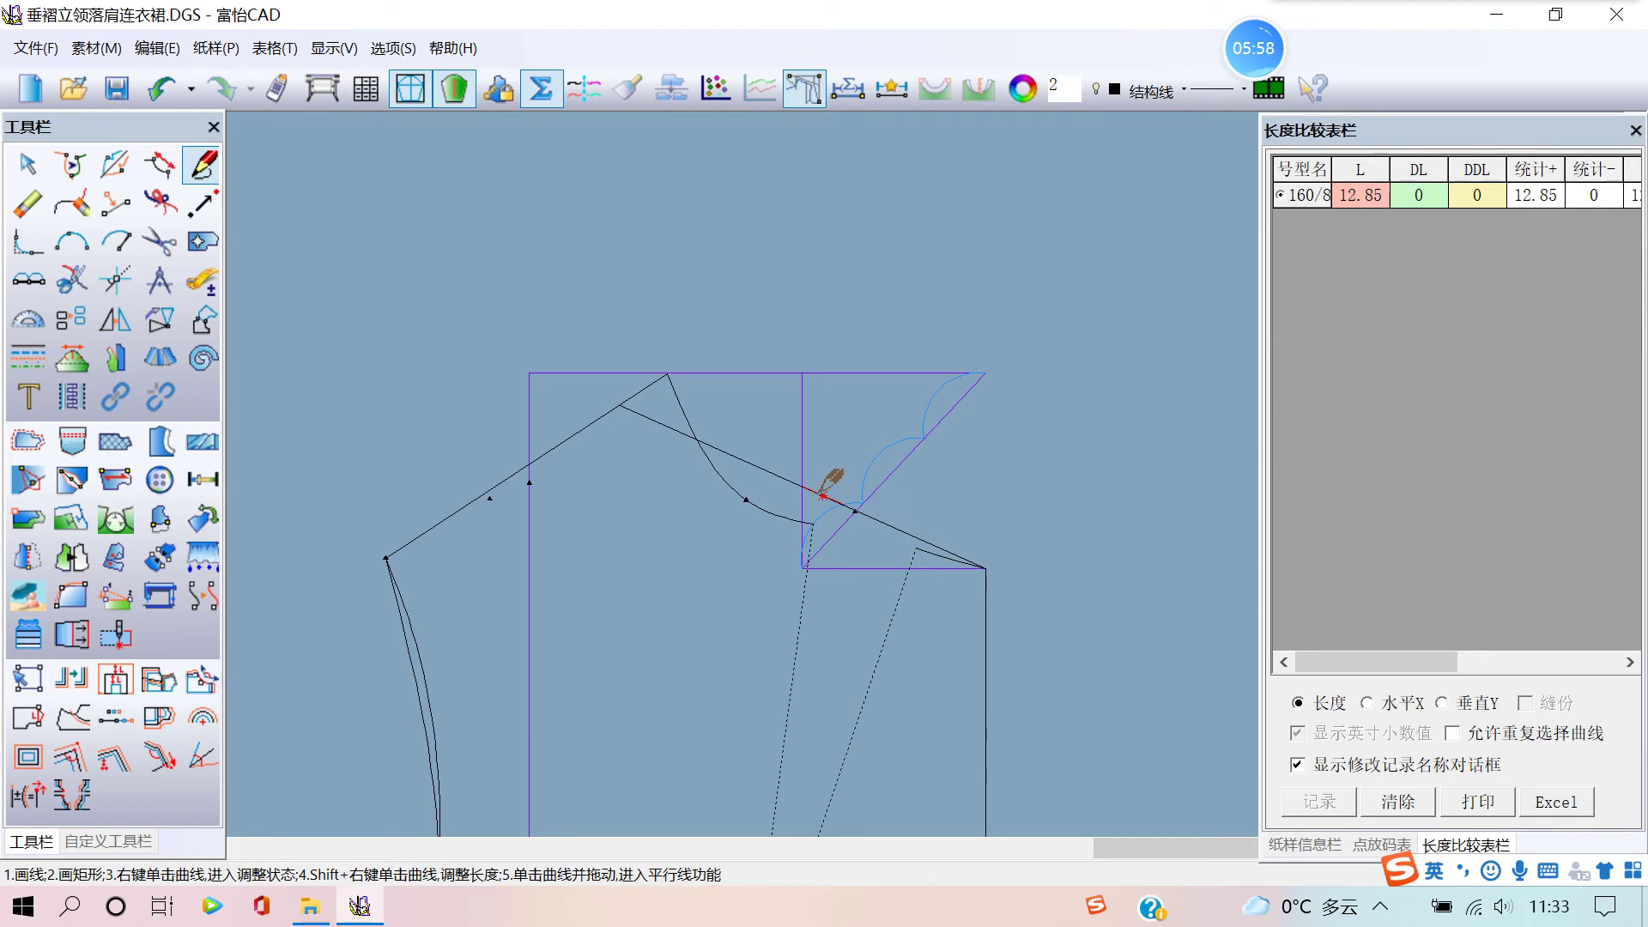
{"action": "right_click", "coordinate": [794, 482]}
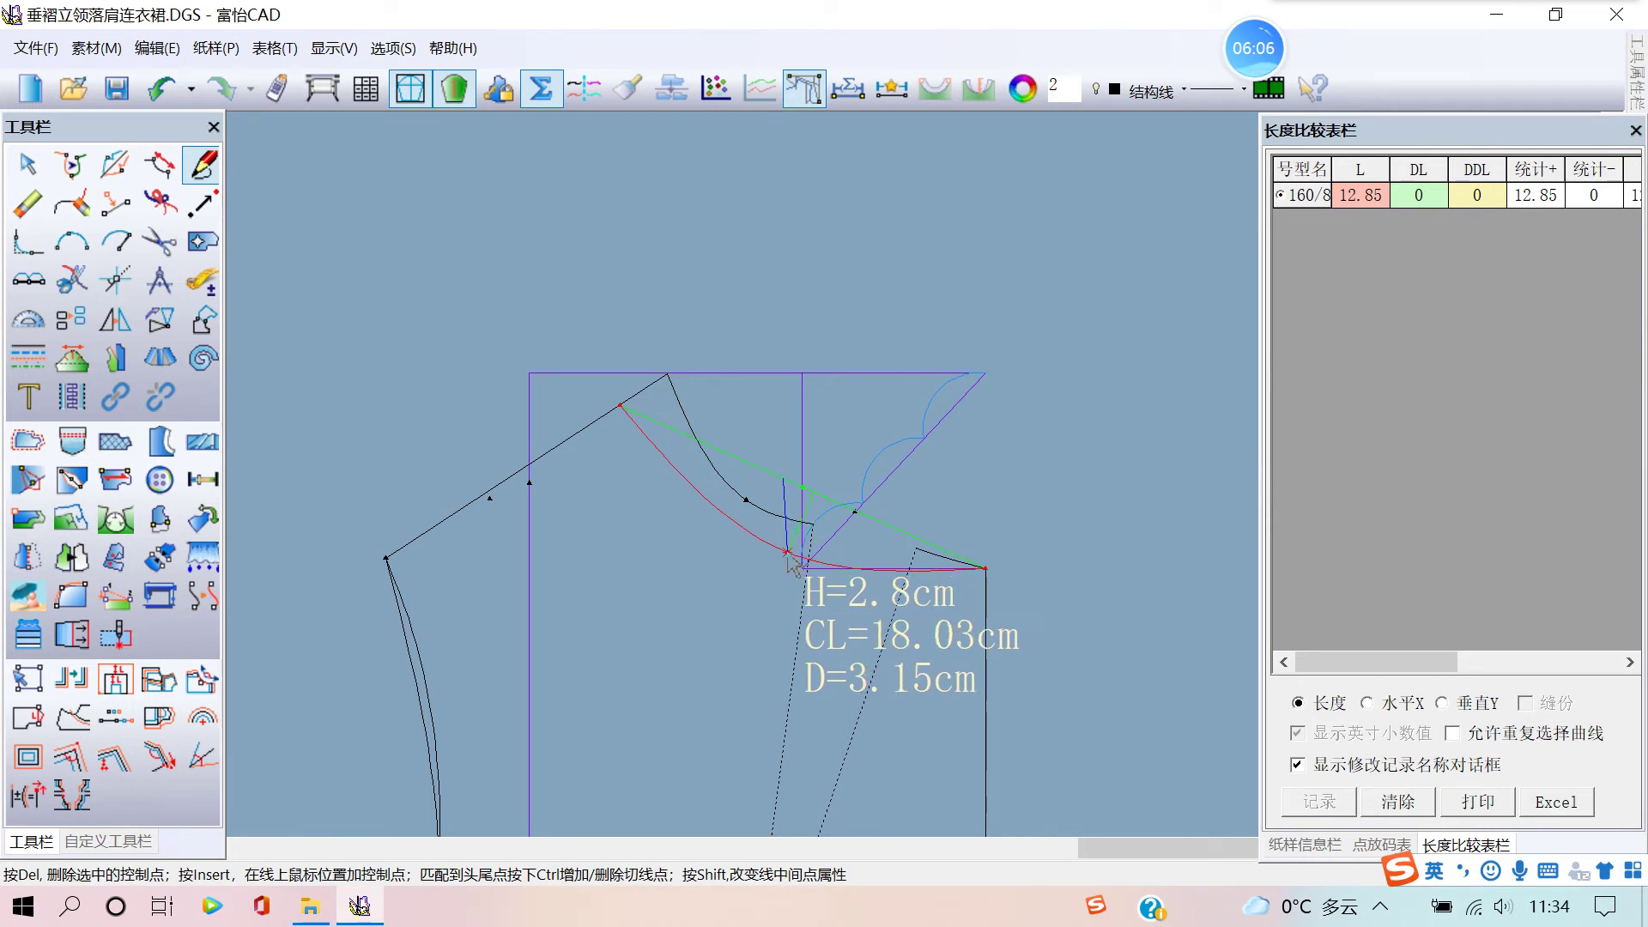
{"action": "left_click", "coordinate": [788, 557]}
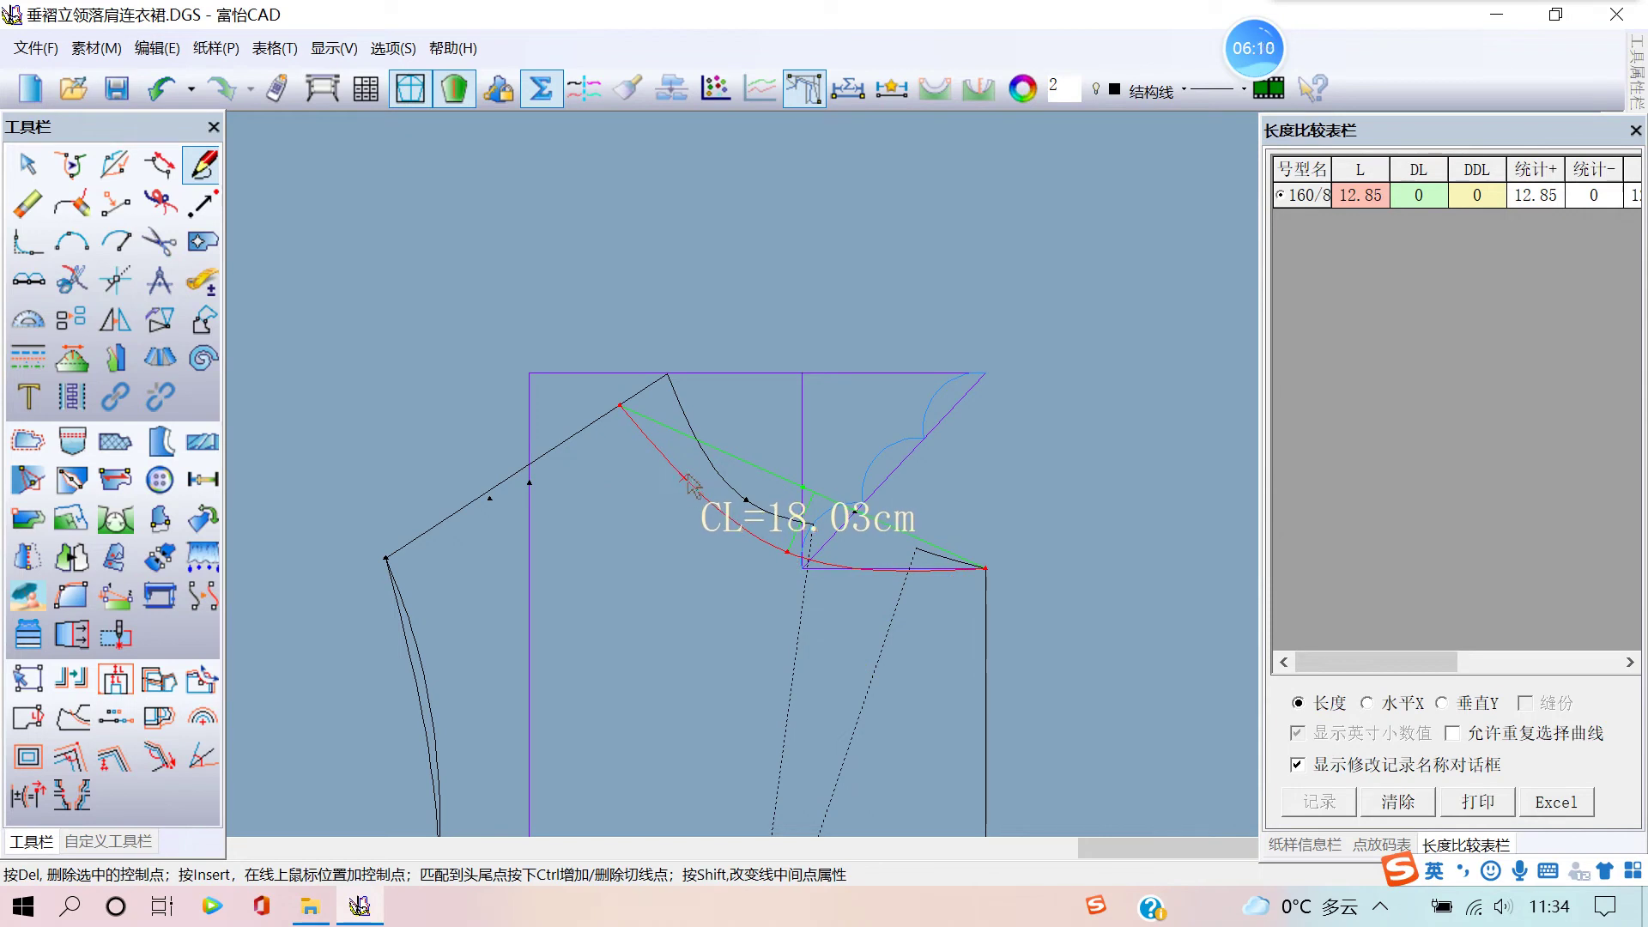
{"action": "left_click", "coordinate": [685, 482]}
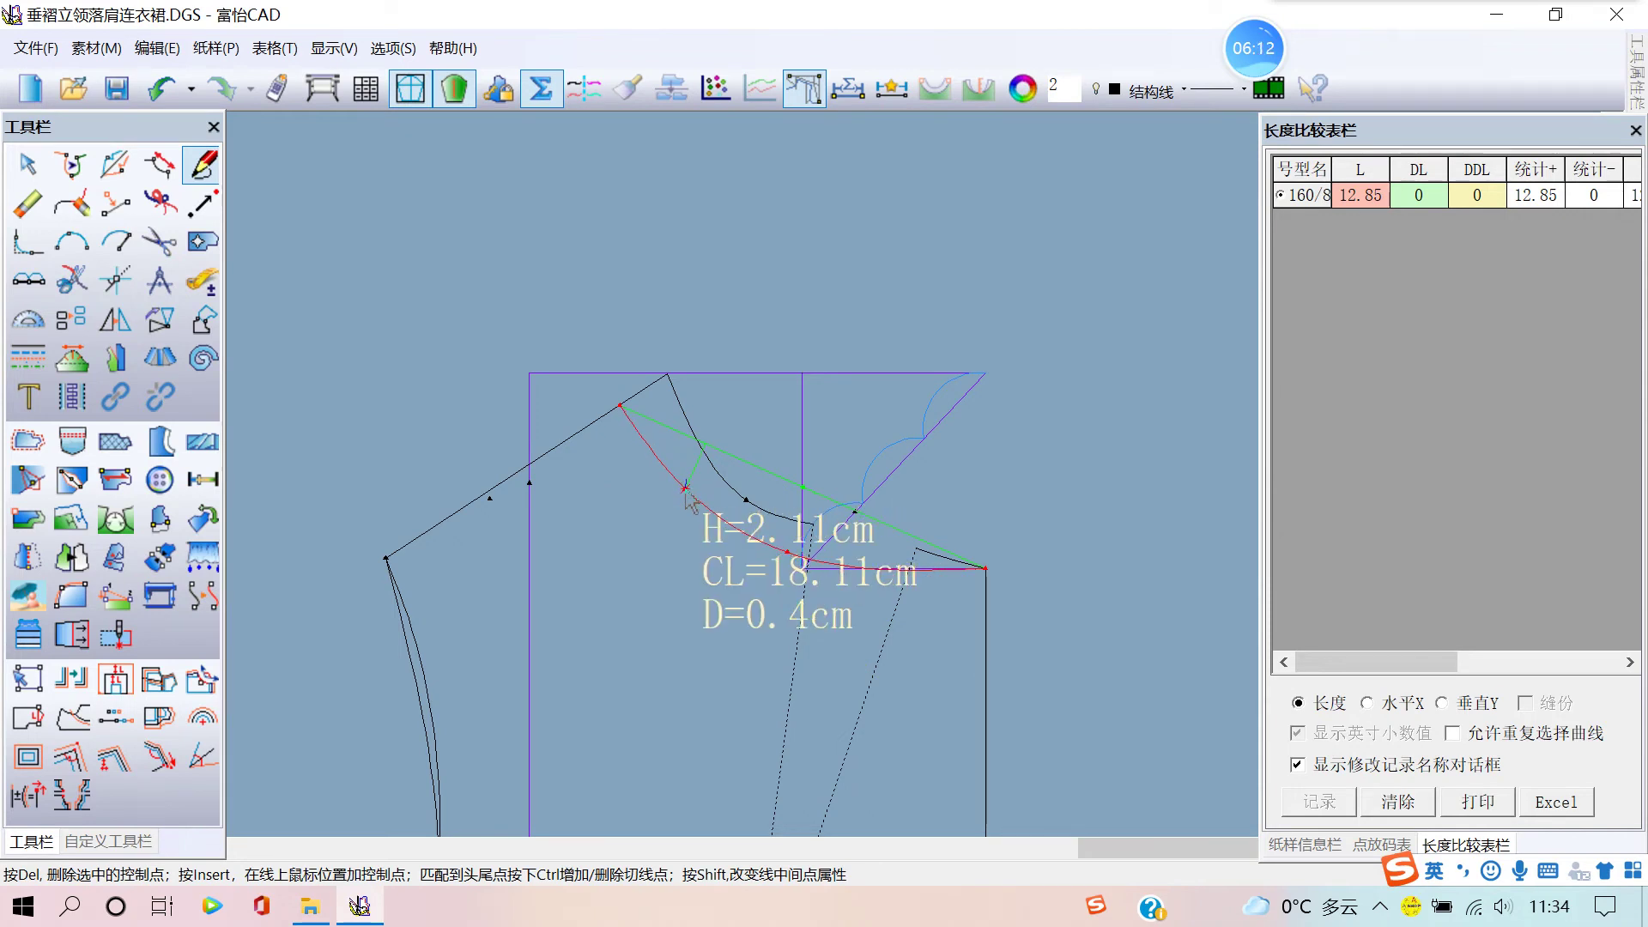
{"action": "left_click", "coordinate": [689, 496]}
{"action": "left_click", "coordinate": [787, 554]}
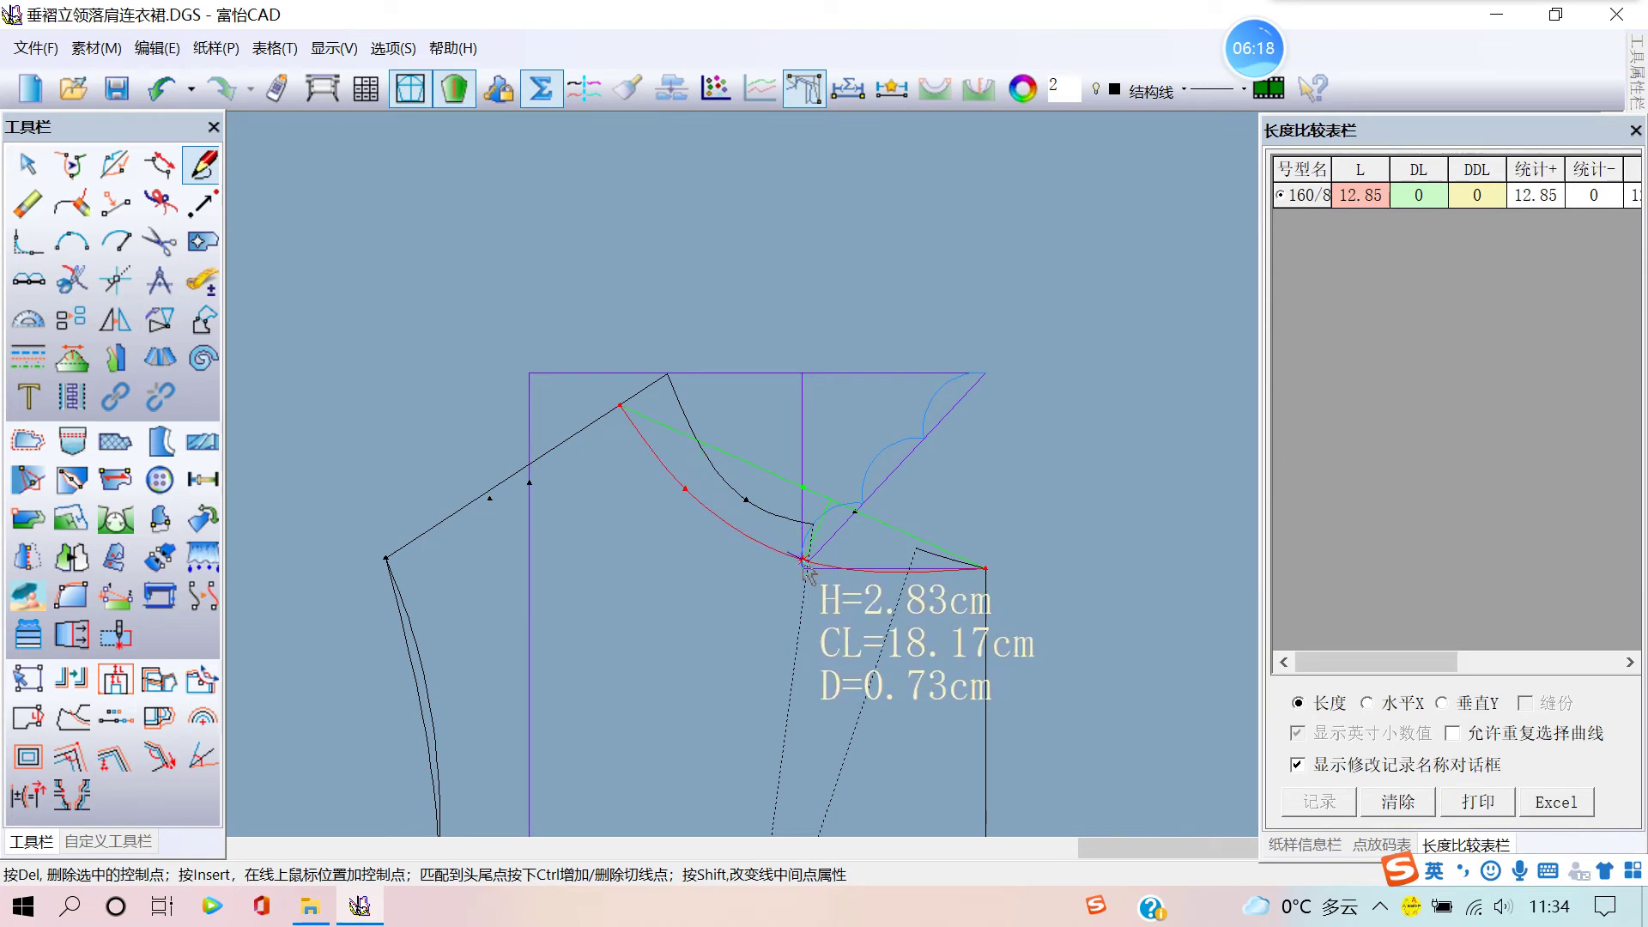
{"action": "right_click", "coordinate": [805, 565]}
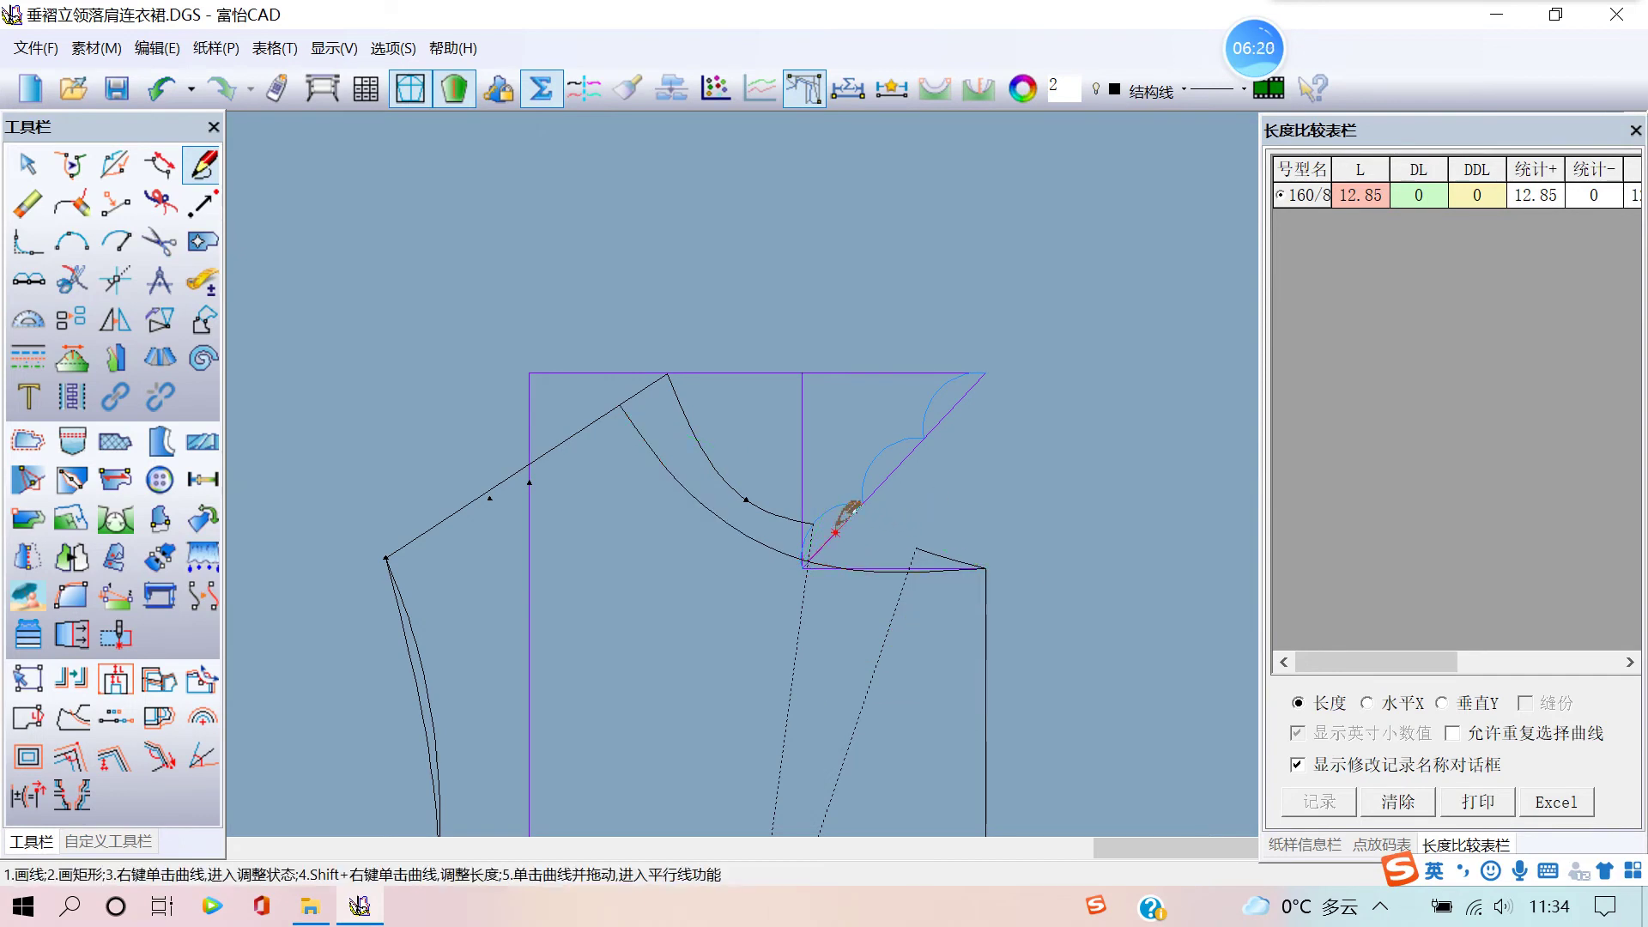
- Start a line at the front neck point, then cancel the 长度角度 length dialog
{"action": "scroll", "coordinate": [819, 515], "scroll_direction": "down", "scroll_amount": 1}
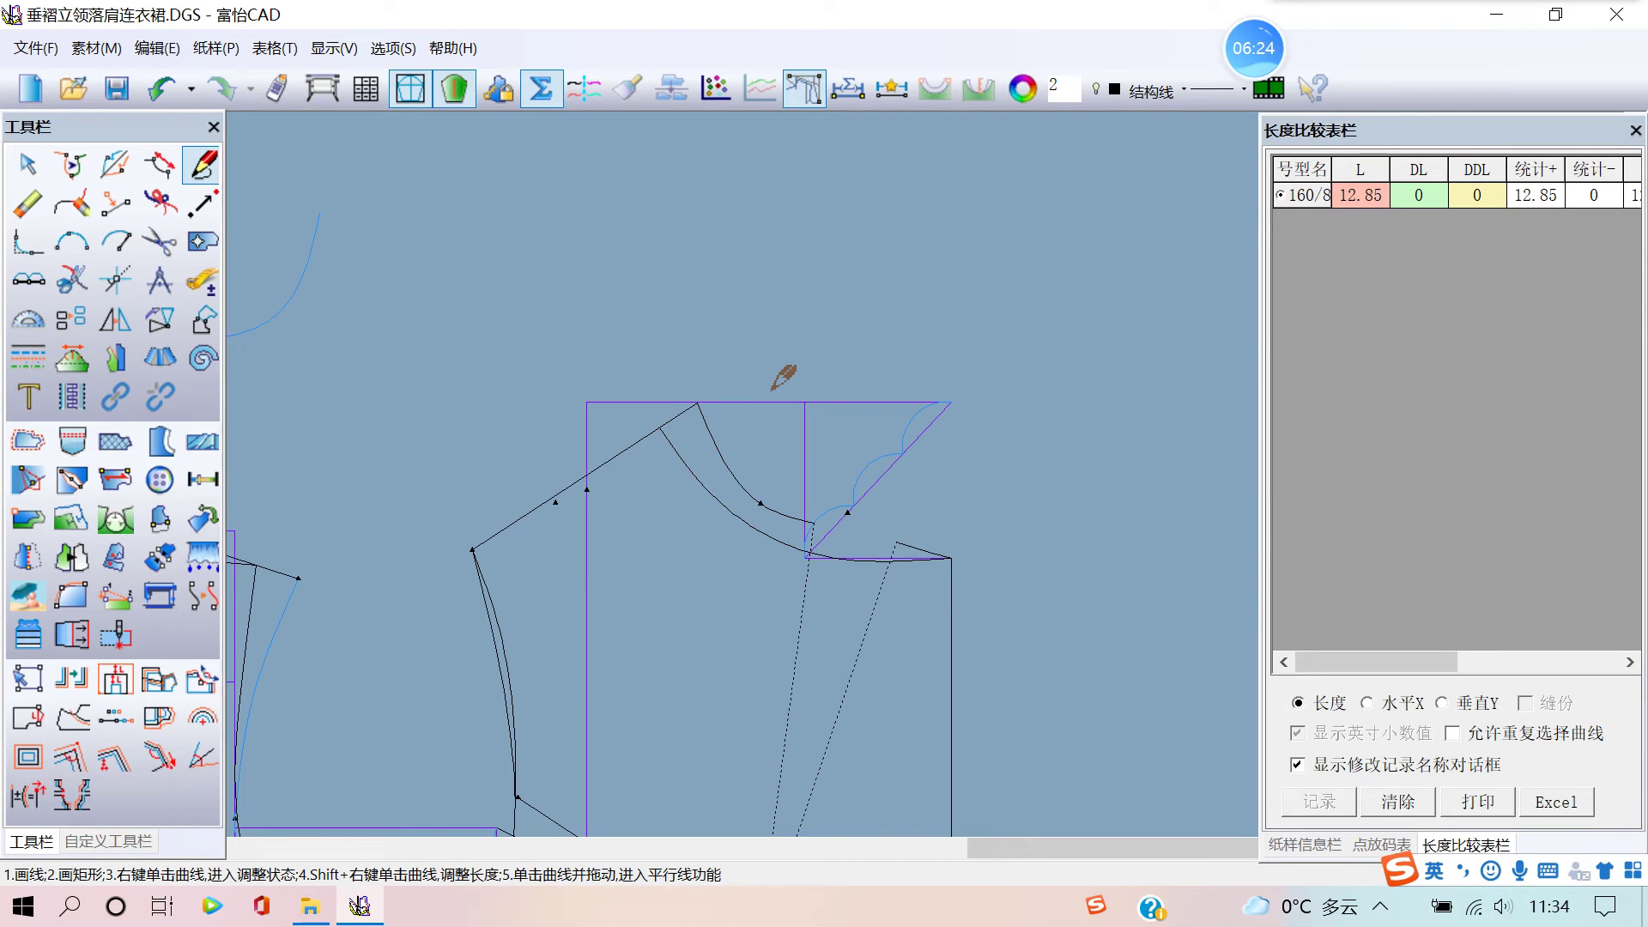
{"action": "scroll", "coordinate": [790, 446], "scroll_direction": "up", "scroll_amount": 2}
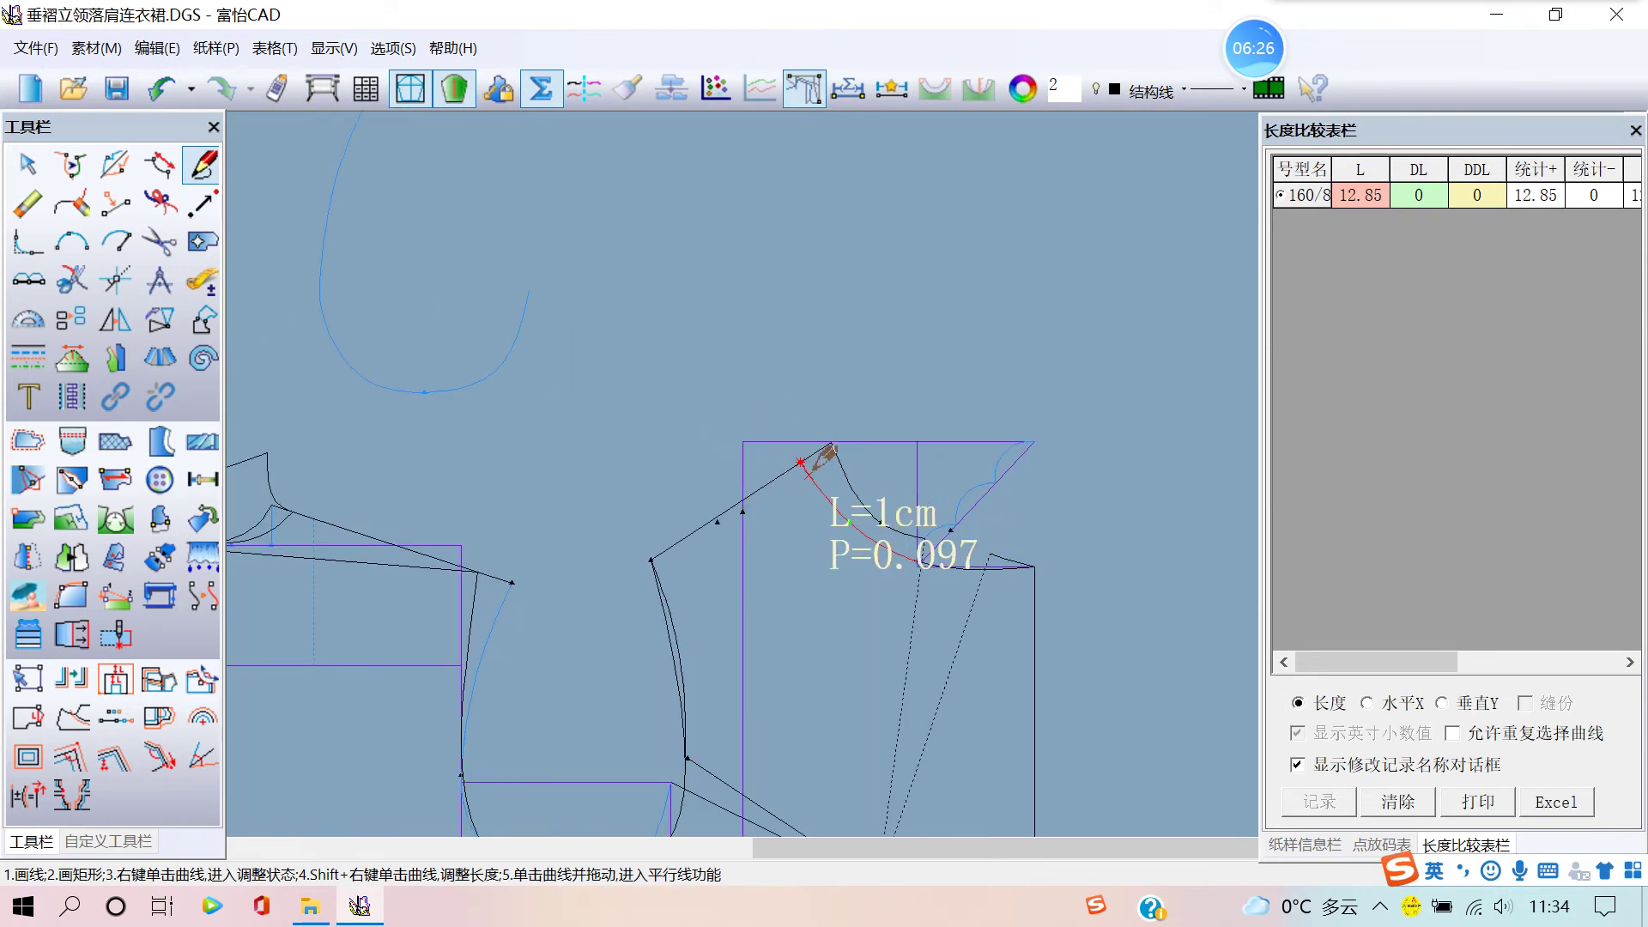
{"action": "left_click", "coordinate": [794, 457]}
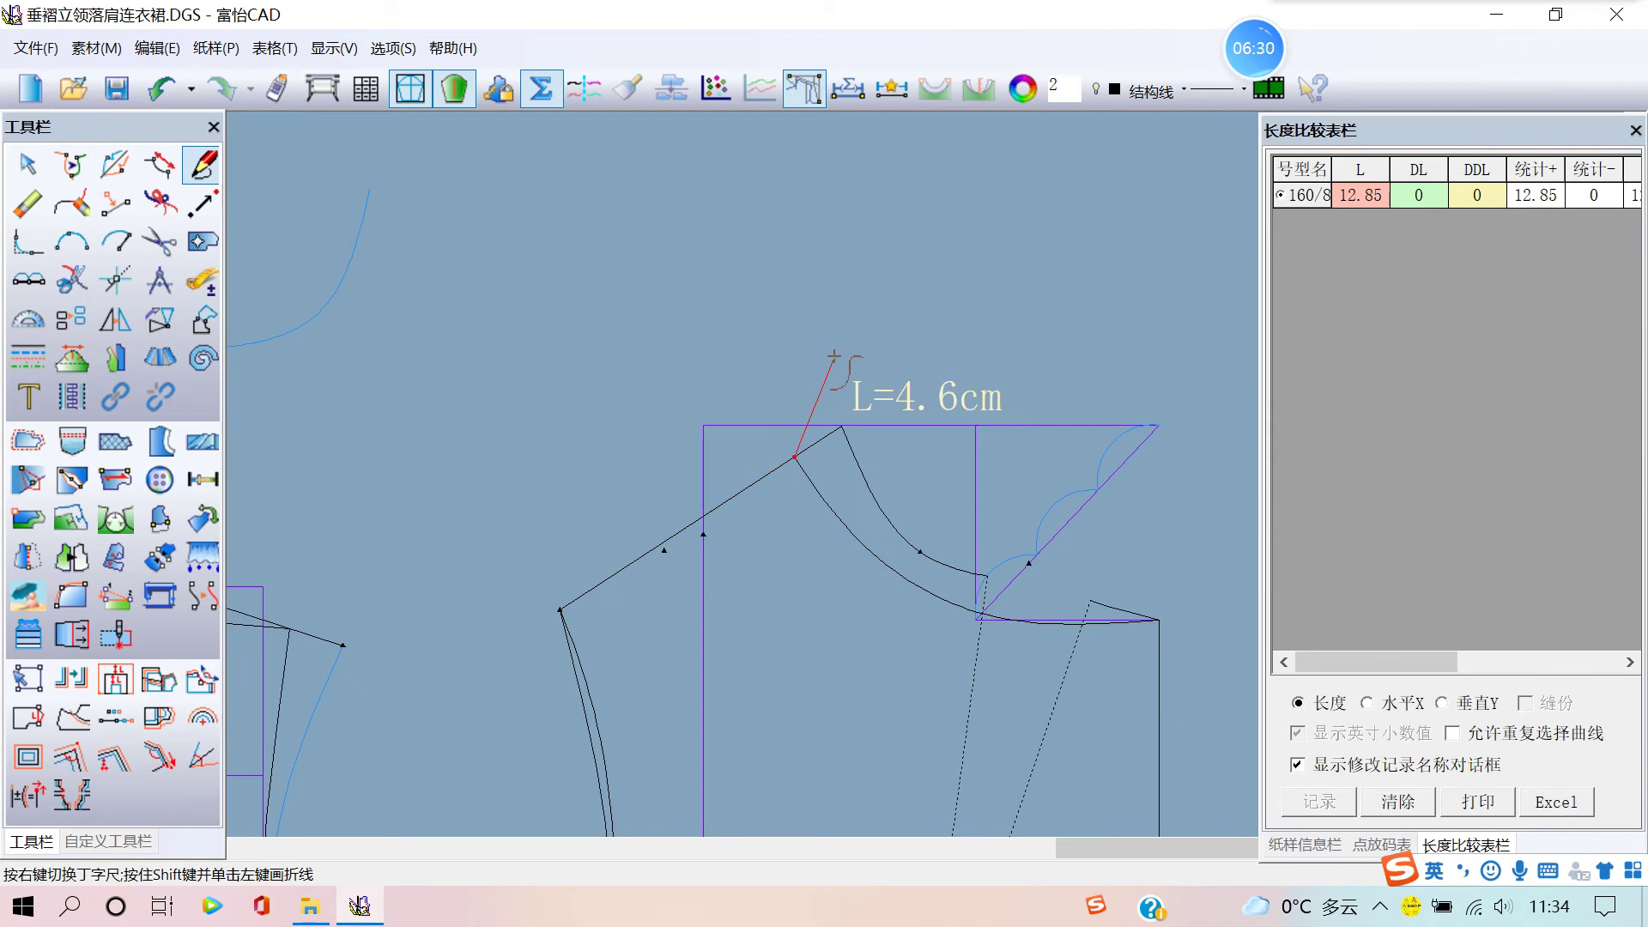
{"action": "scroll", "coordinate": [837, 359], "scroll_direction": "down", "scroll_amount": 1}
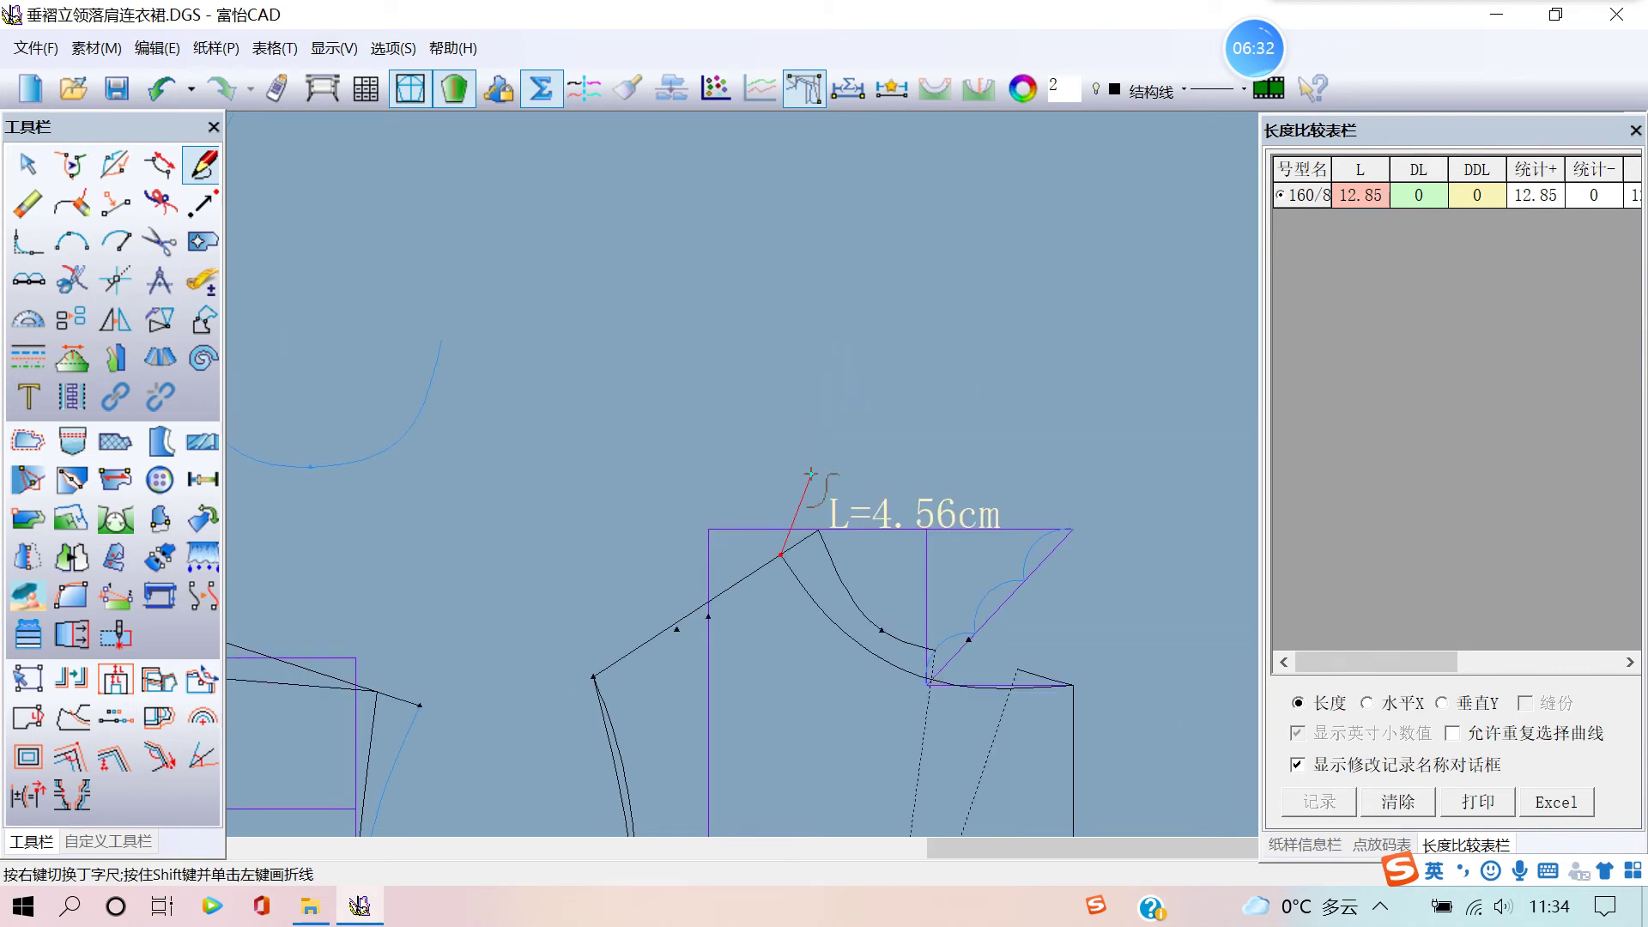
{"action": "key", "text": "Return"}
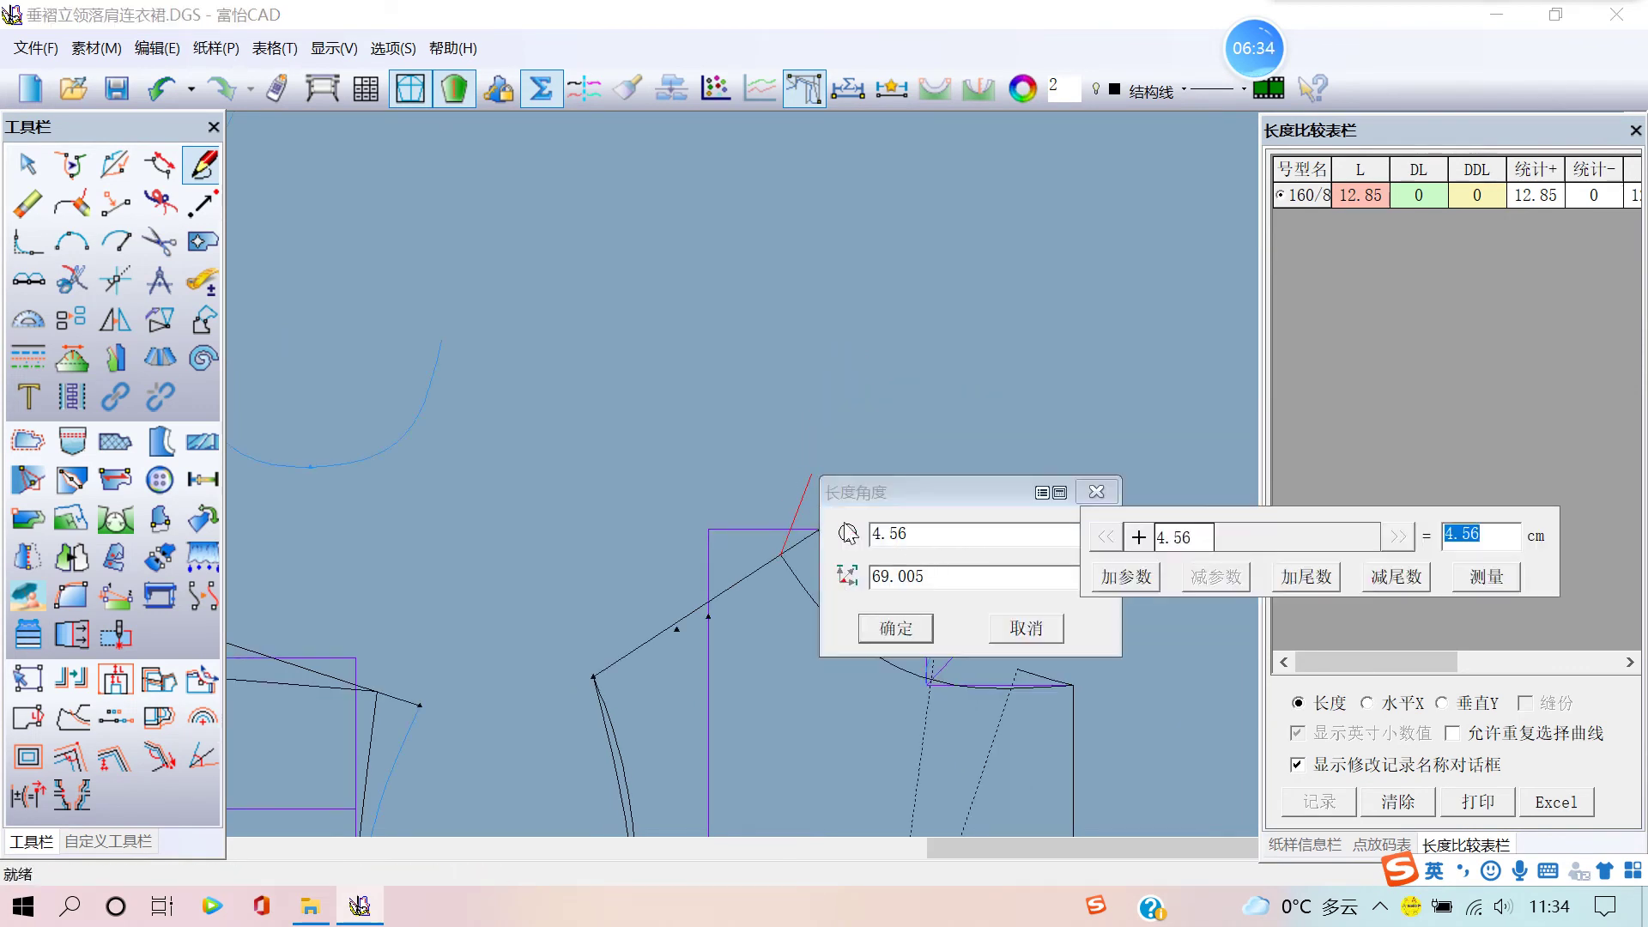
{"action": "left_click", "coordinate": [1094, 486]}
- Finish a short curve at the back bodice neckline corner, leaving the front shoulder unchanged
{"action": "scroll", "coordinate": [755, 455], "scroll_direction": "up", "scroll_amount": 2}
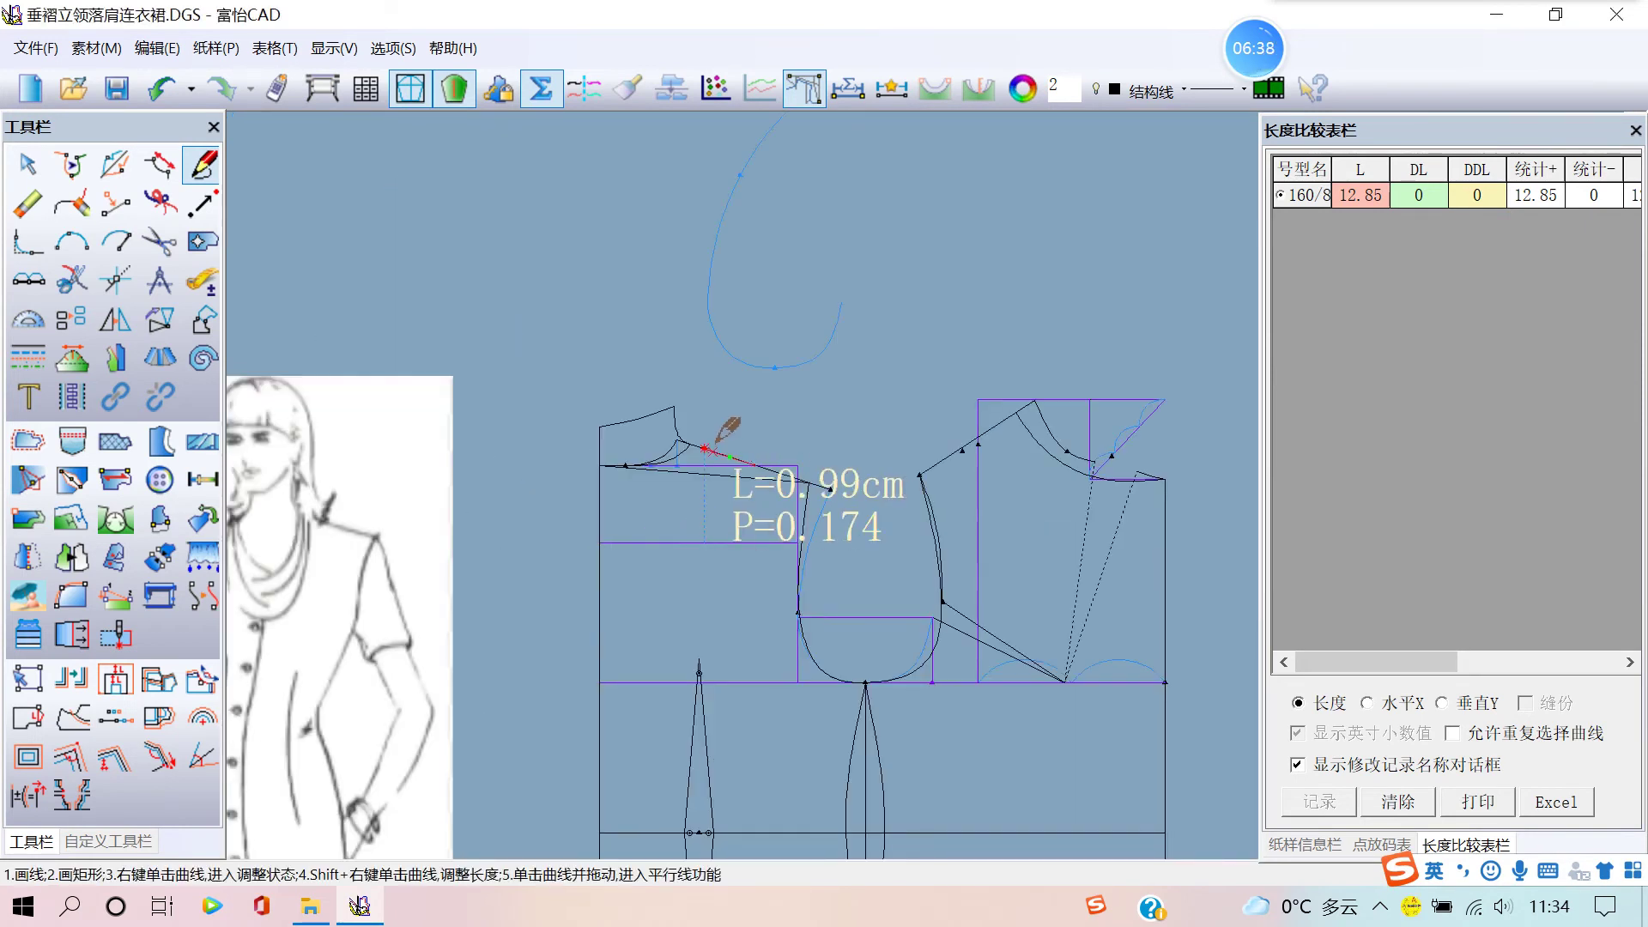
{"action": "scroll", "coordinate": [682, 405], "scroll_direction": "up", "scroll_amount": 1}
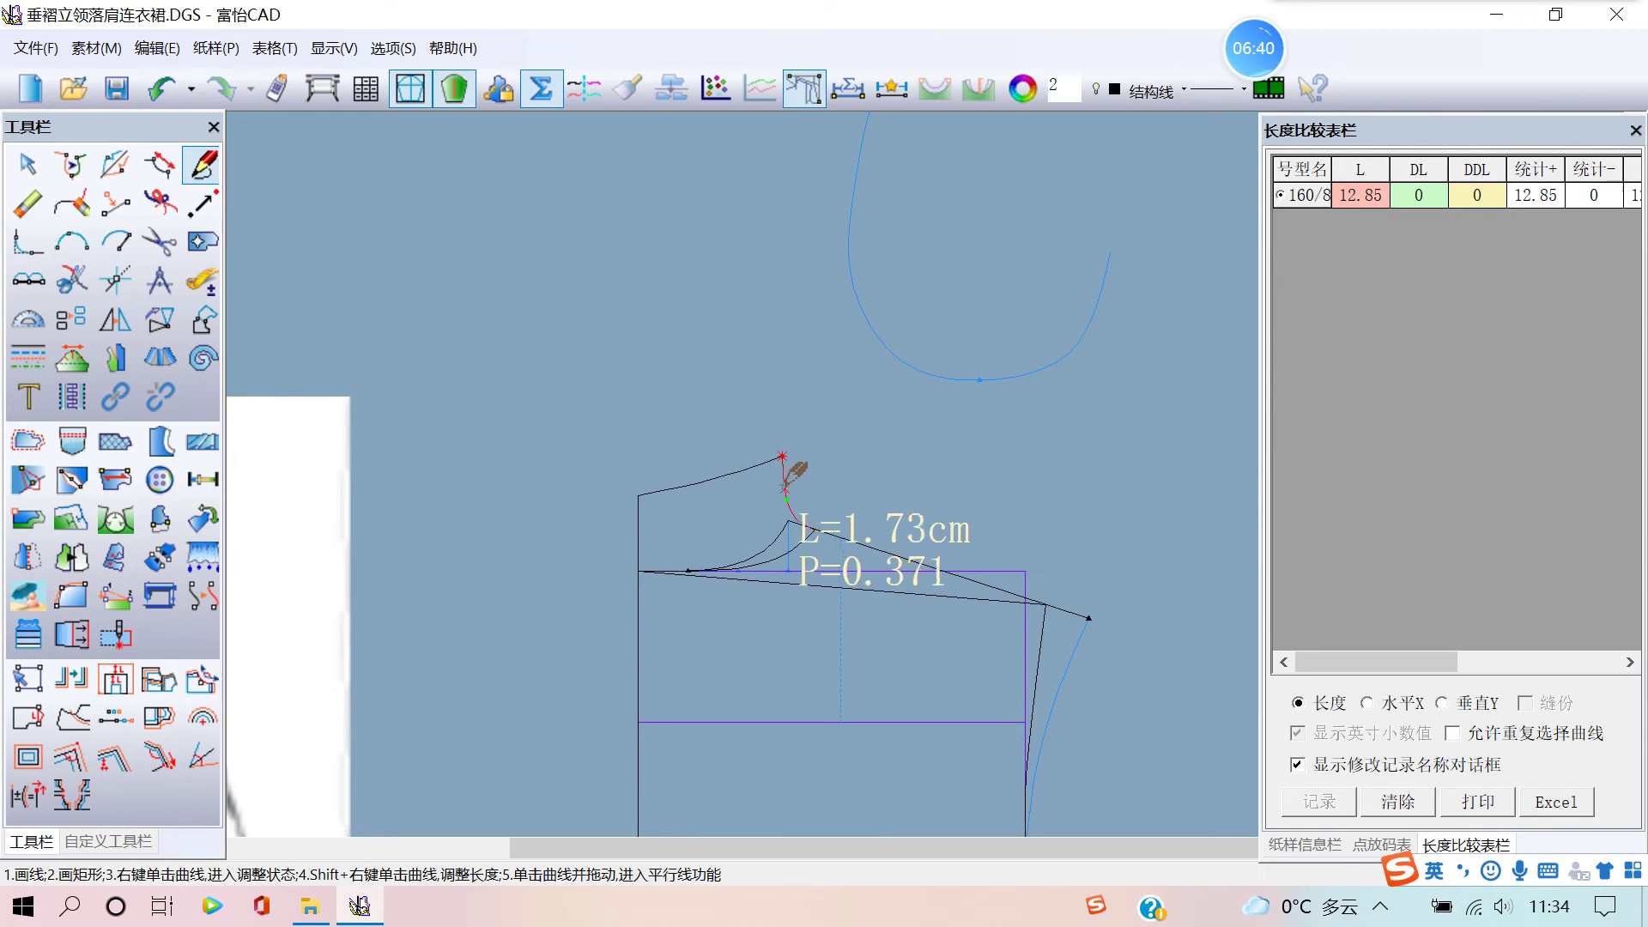
{"action": "right_click", "coordinate": [831, 480]}
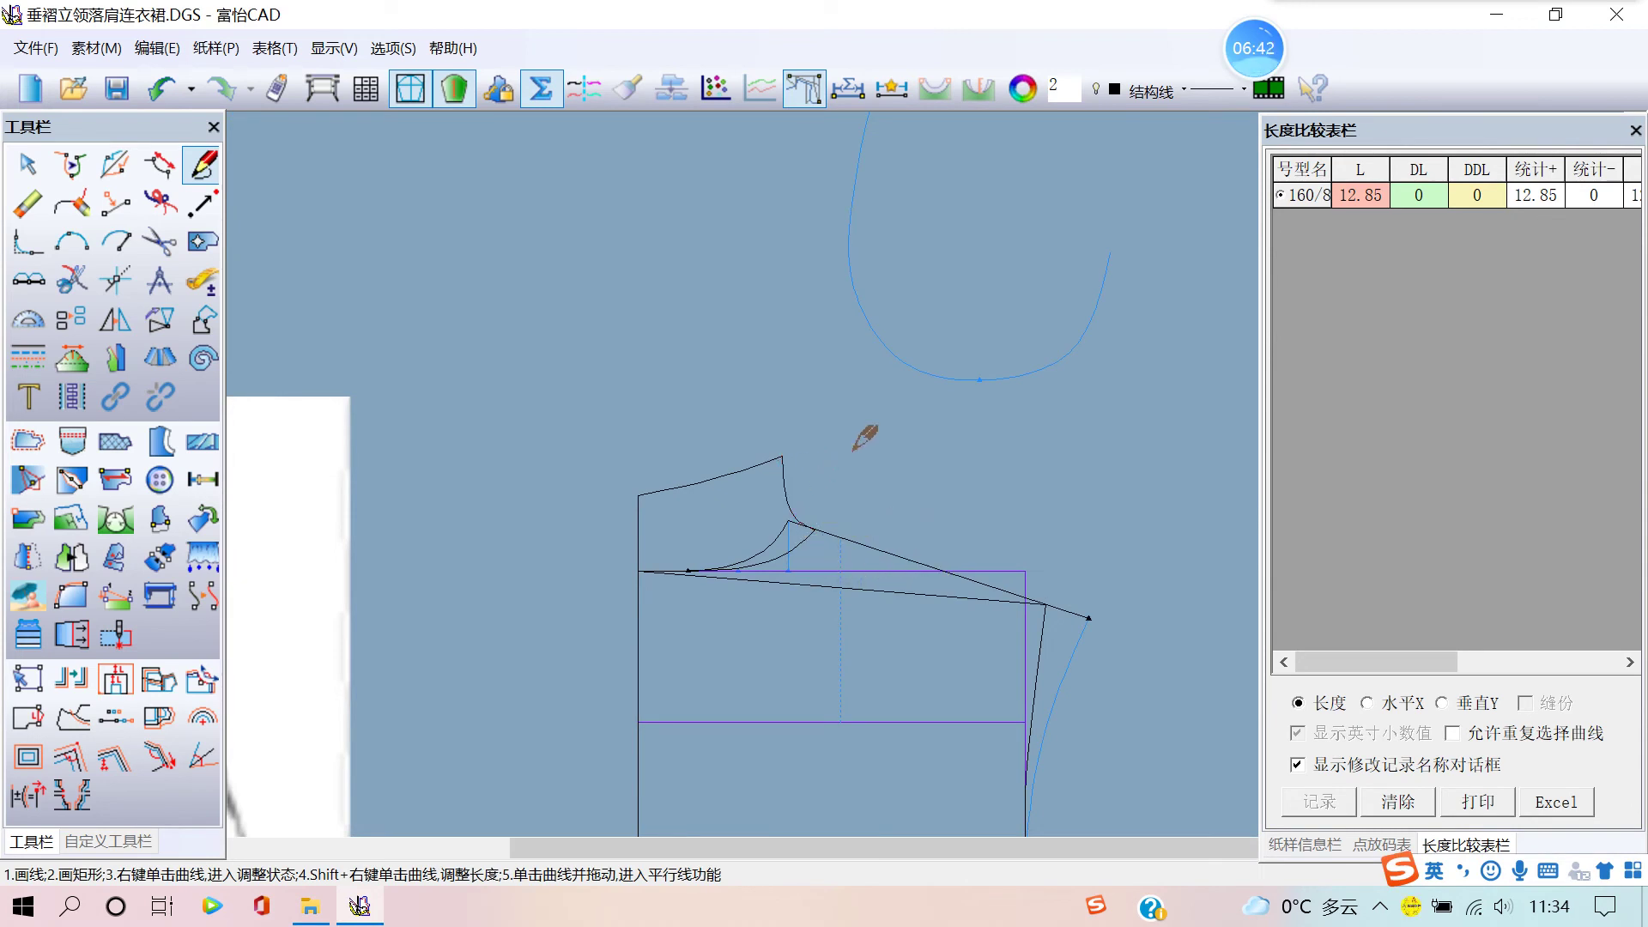
{"action": "right_click", "coordinate": [854, 448]}
{"action": "left_click", "coordinate": [869, 464]}
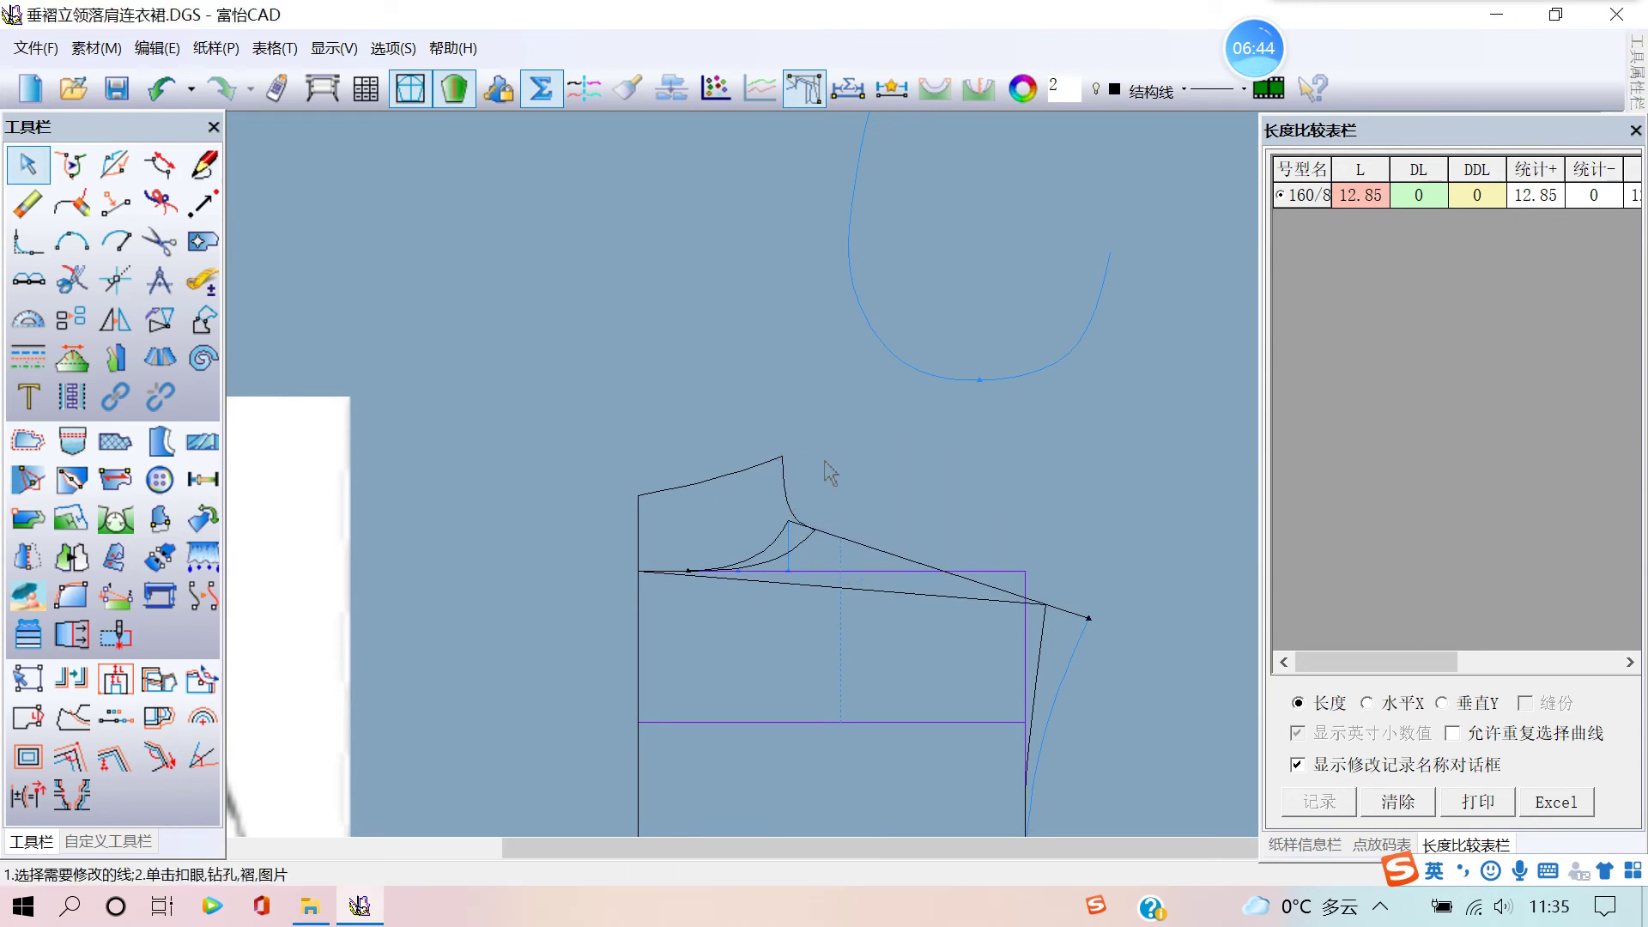
{"action": "scroll", "coordinate": [812, 485], "scroll_direction": "down", "scroll_amount": 1}
{"action": "scroll", "coordinate": [811, 485], "scroll_direction": "down", "scroll_amount": 1}
{"action": "scroll", "coordinate": [800, 491], "scroll_direction": "up", "scroll_amount": 1}
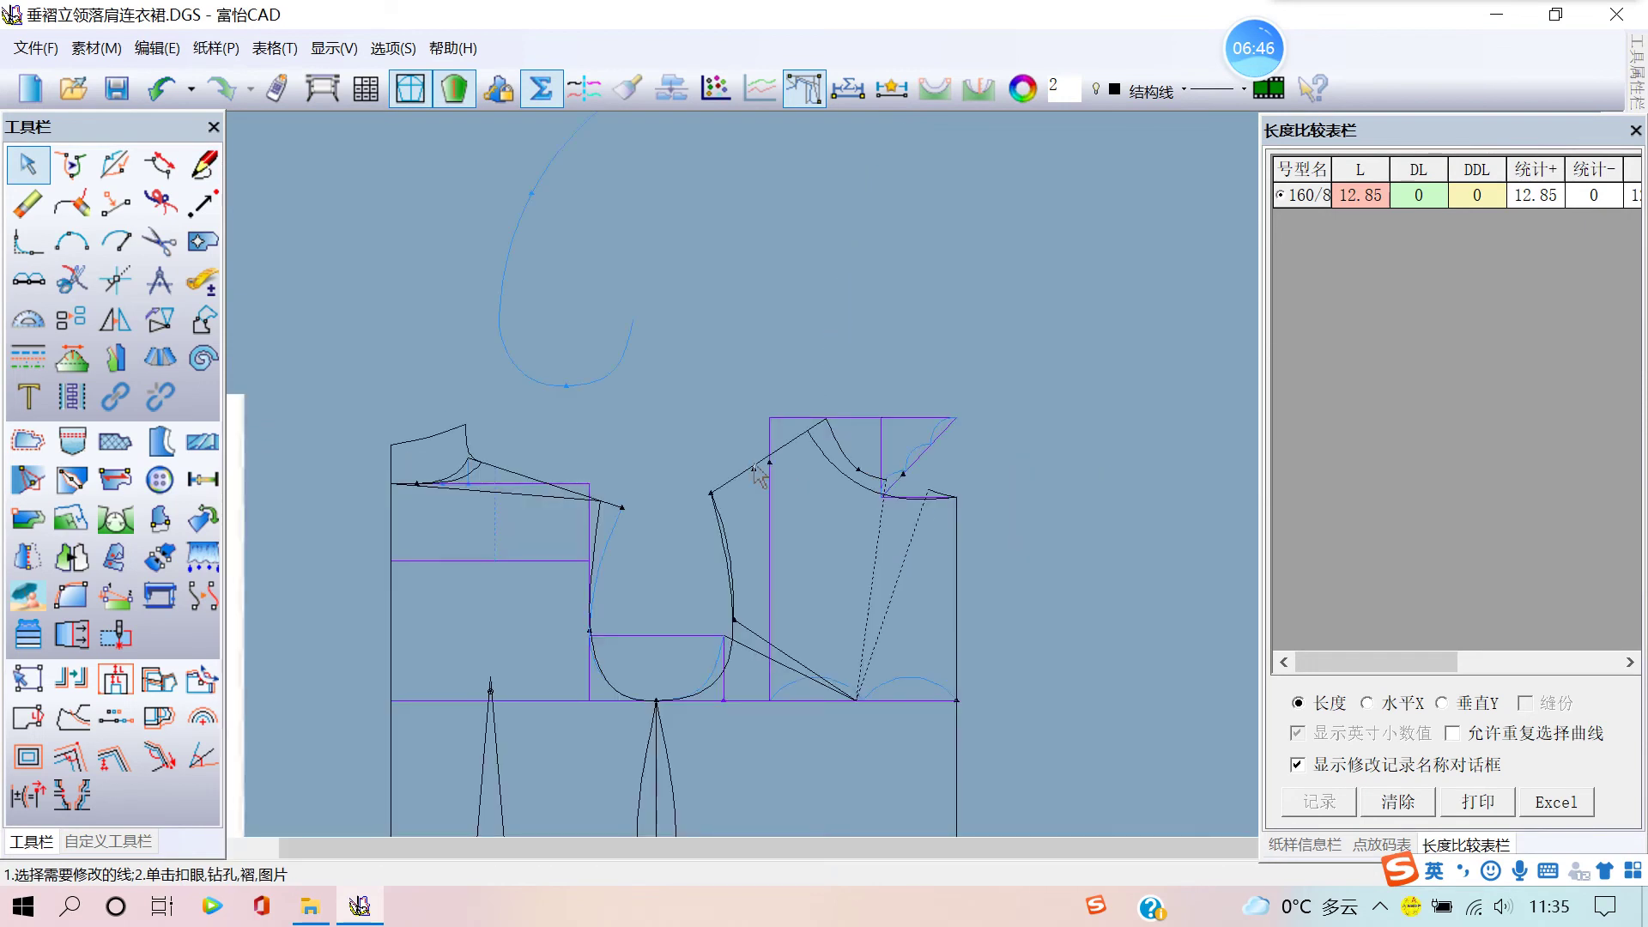
{"action": "scroll", "coordinate": [785, 448], "scroll_direction": "up", "scroll_amount": 1}
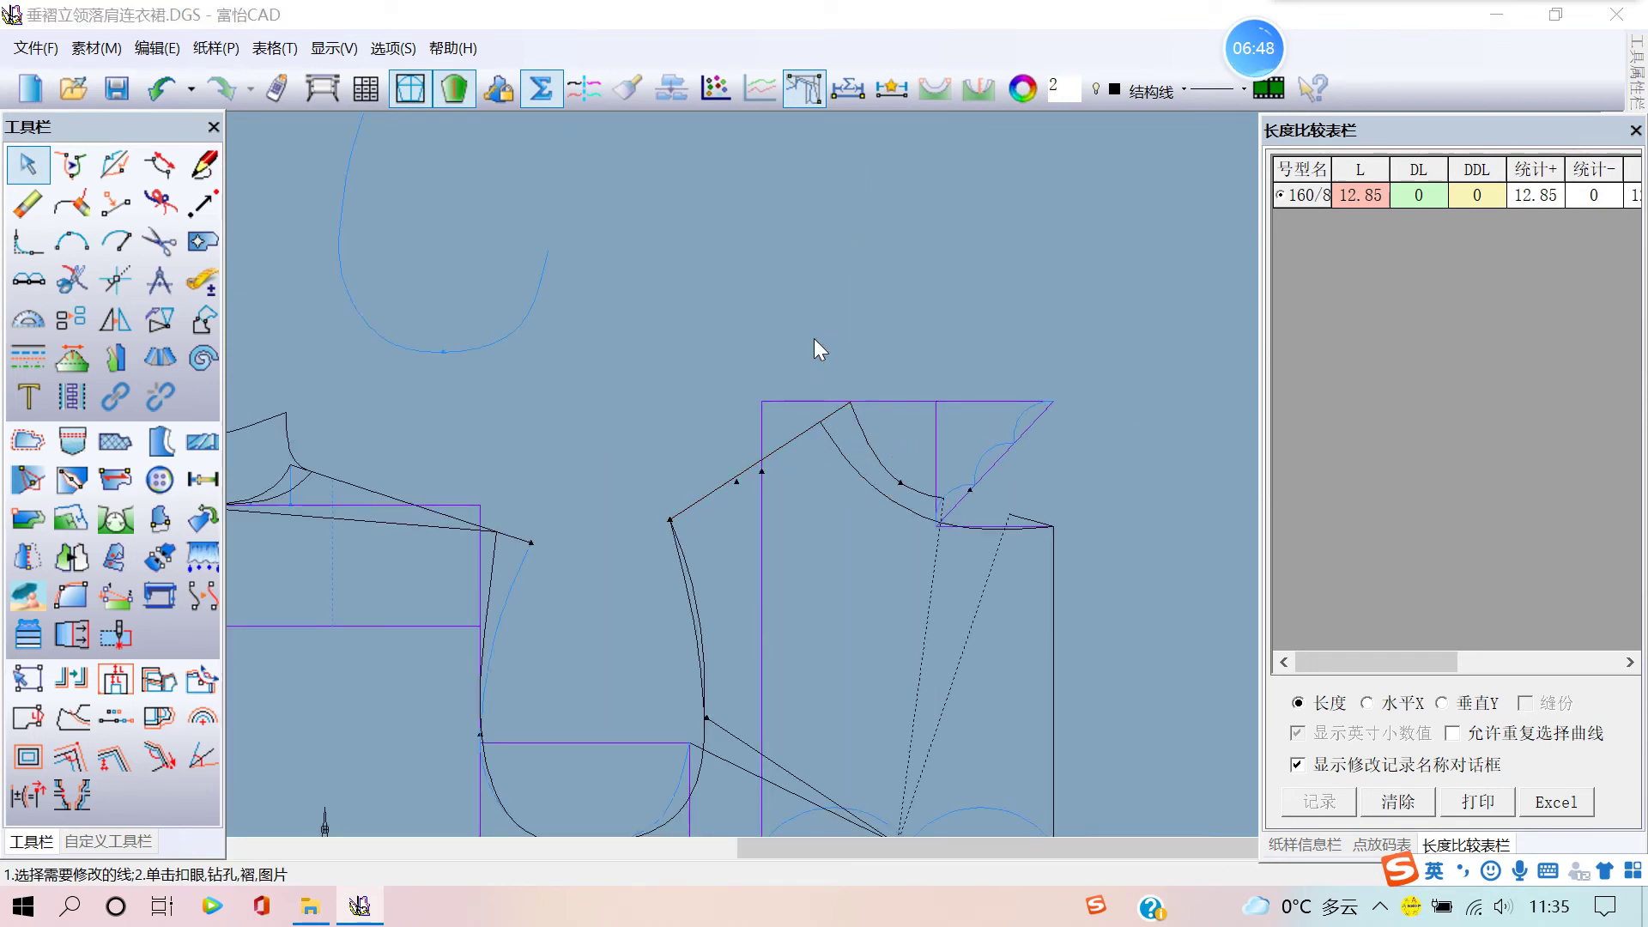
- Draw a line rising from the front shoulder-neck point with its length set to parameter b
{"action": "key", "text": "f"}
{"action": "left_click", "coordinate": [820, 422]}
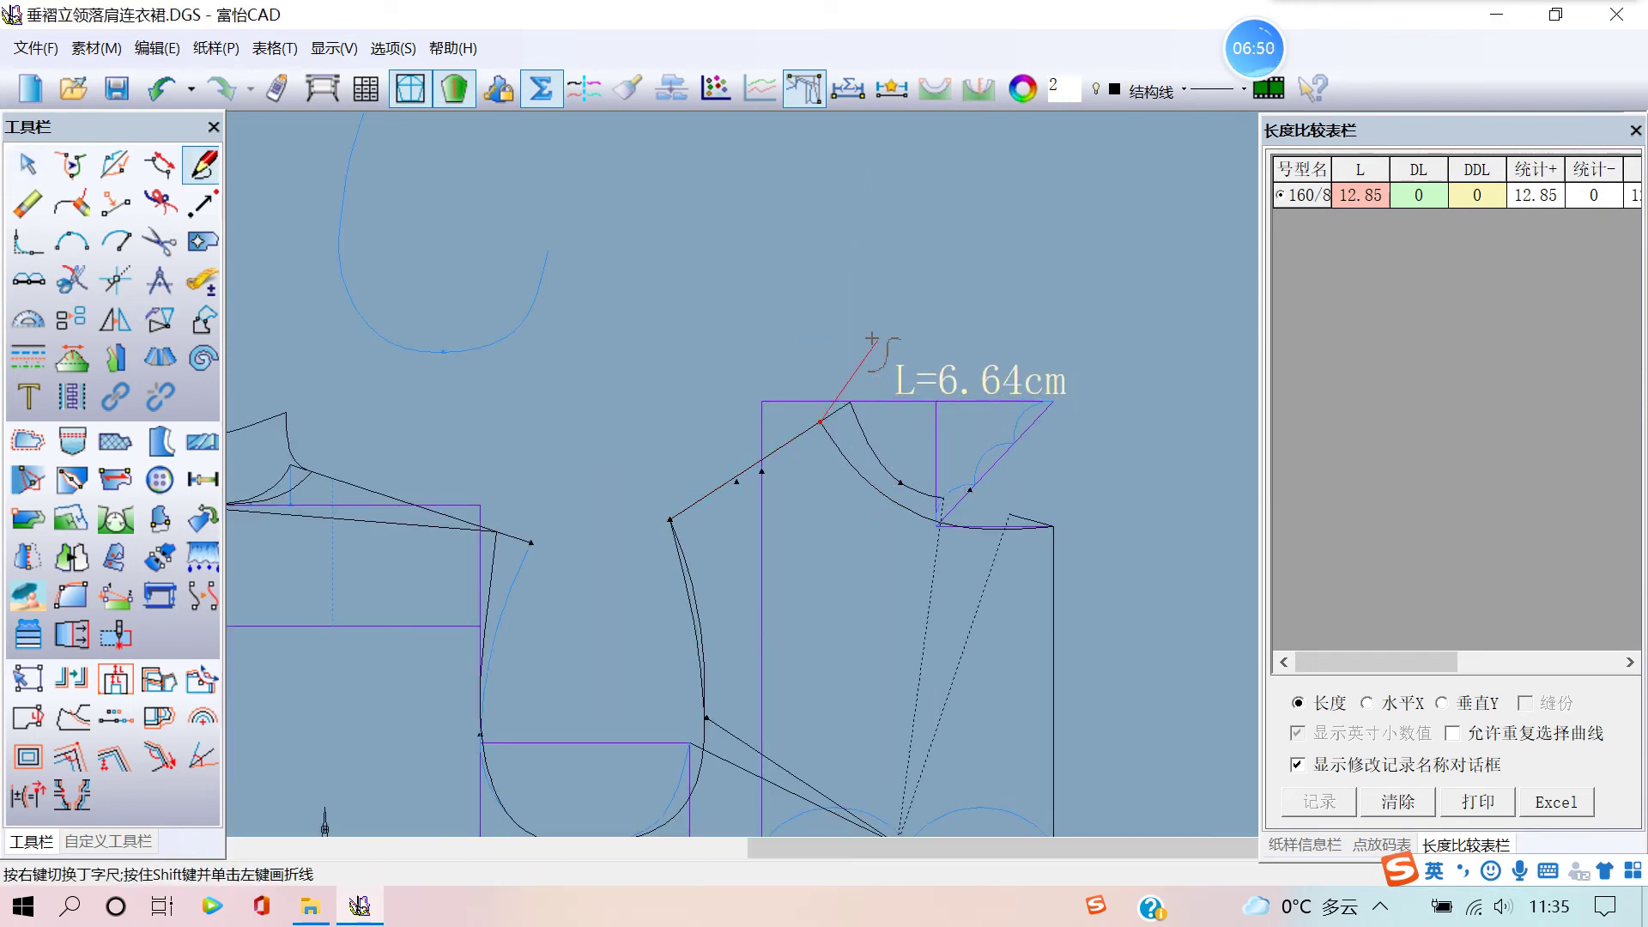
{"action": "key", "text": "Return"}
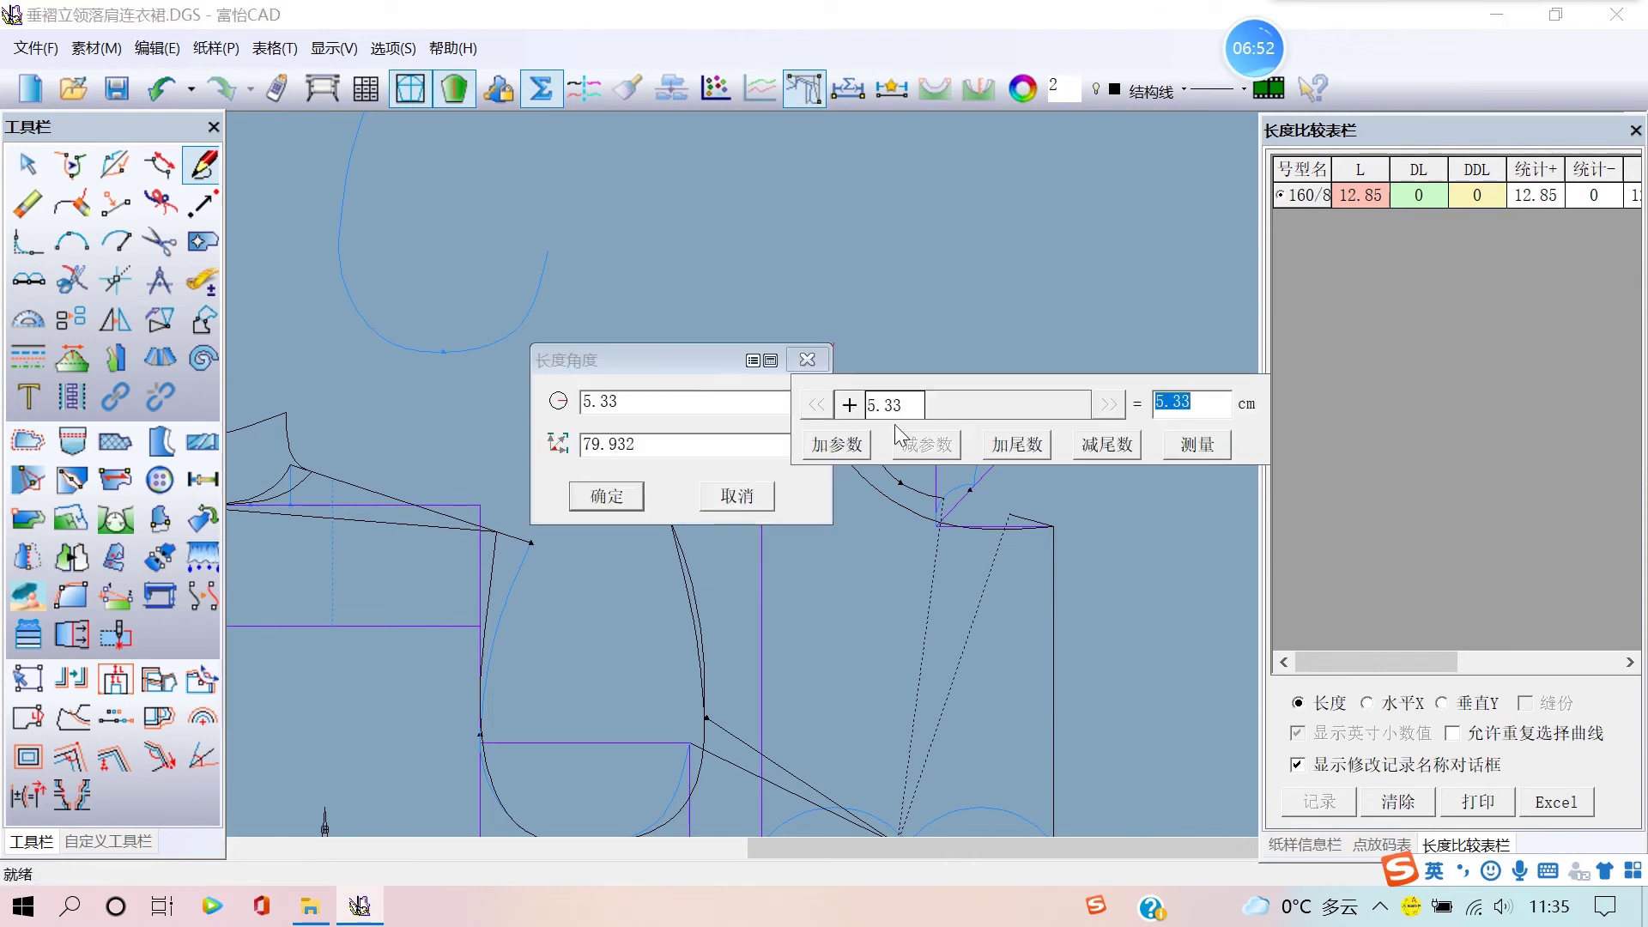
{"action": "left_click", "coordinate": [852, 446]}
{"action": "left_click", "coordinate": [888, 406]}
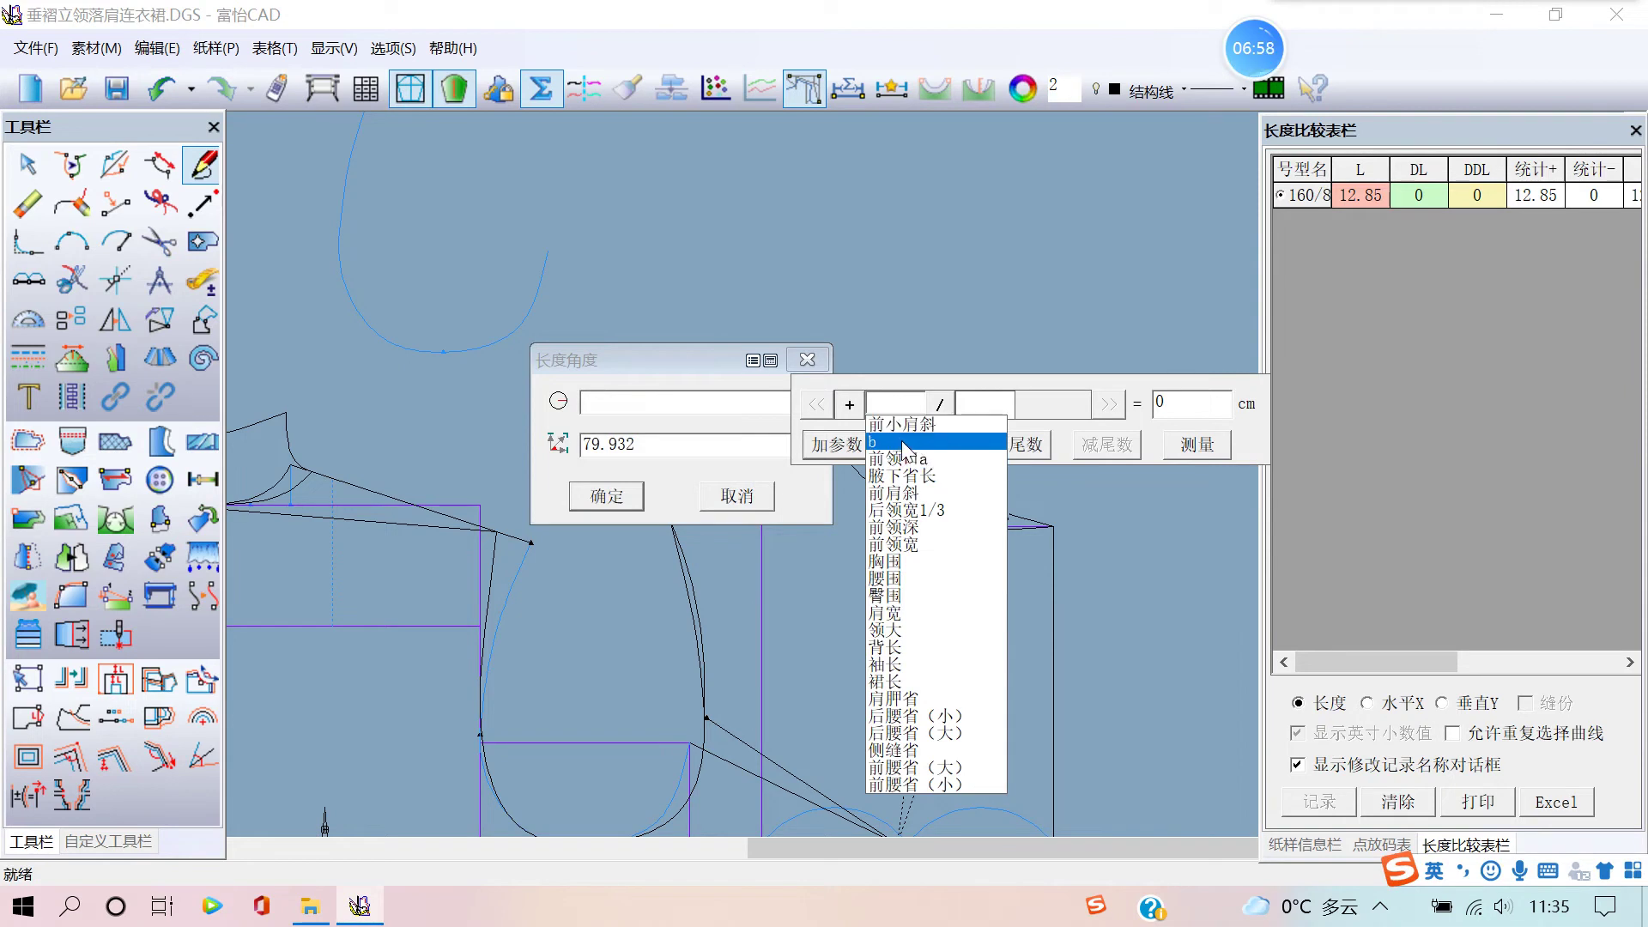
{"action": "left_click", "coordinate": [899, 442]}
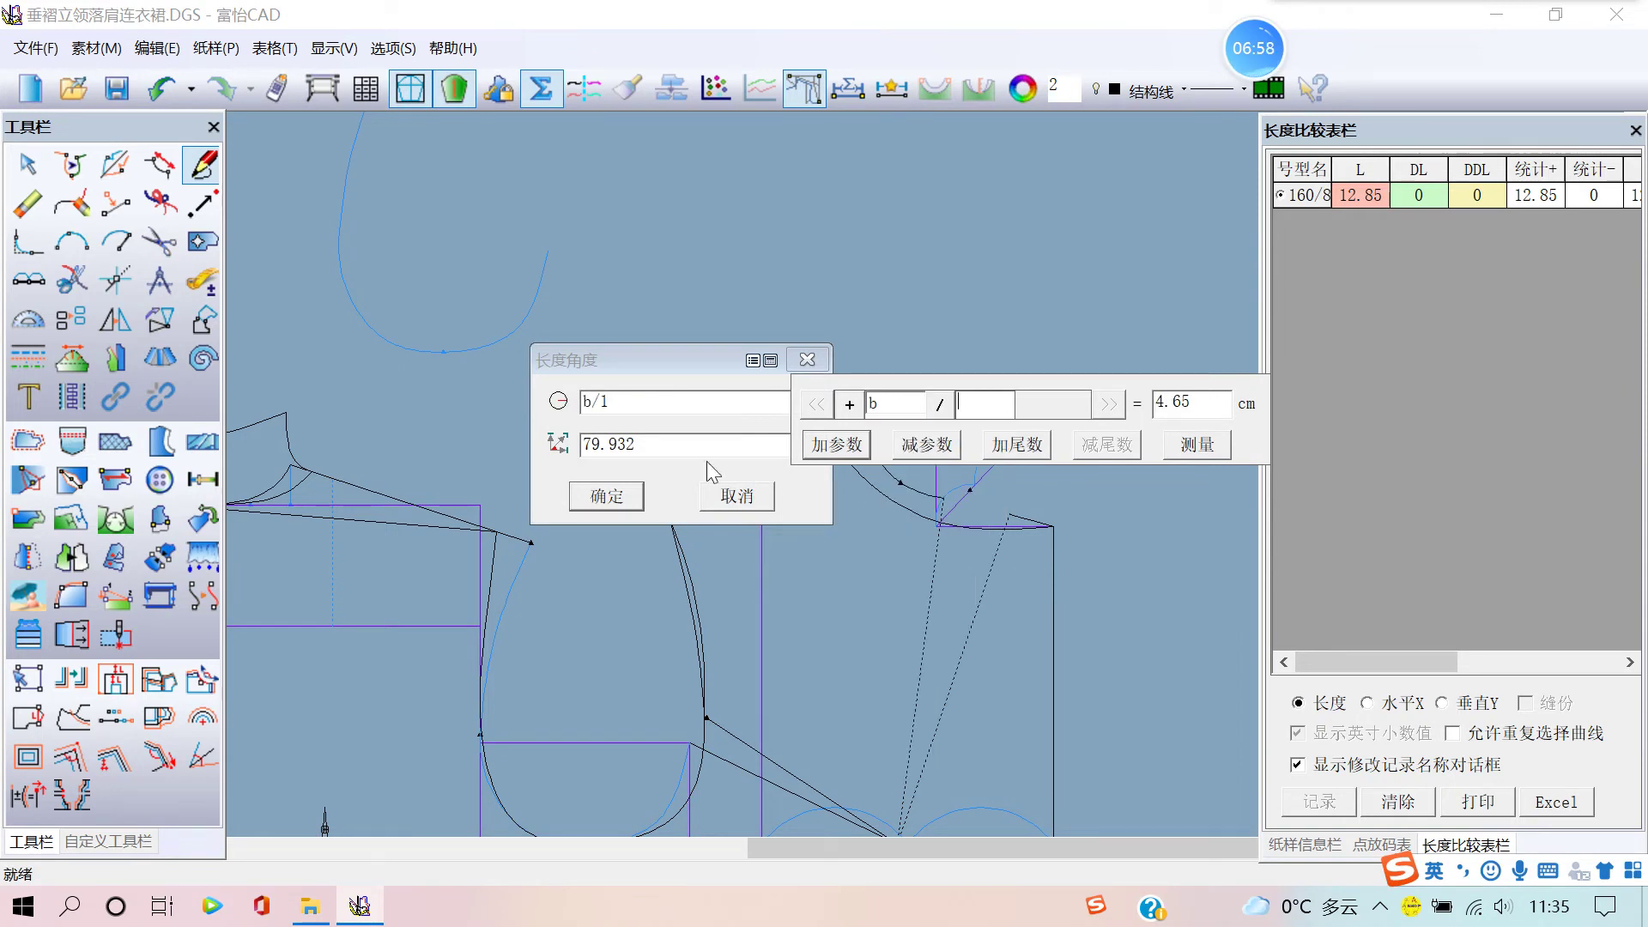
{"action": "left_click", "coordinate": [631, 497]}
{"action": "scroll", "coordinate": [790, 460], "scroll_direction": "up", "scroll_amount": 1}
{"action": "scroll", "coordinate": [846, 406], "scroll_direction": "up", "scroll_amount": 2}
- Bend the new line into a gentle curve
{"action": "right_click", "coordinate": [857, 368]}
{"action": "left_click_drag", "start_coordinate": [852, 395], "coordinate": [865, 489]}
{"action": "scroll", "coordinate": [747, 472], "scroll_direction": "down", "scroll_amount": 2}
{"action": "scroll", "coordinate": [730, 449], "scroll_direction": "down", "scroll_amount": 2}
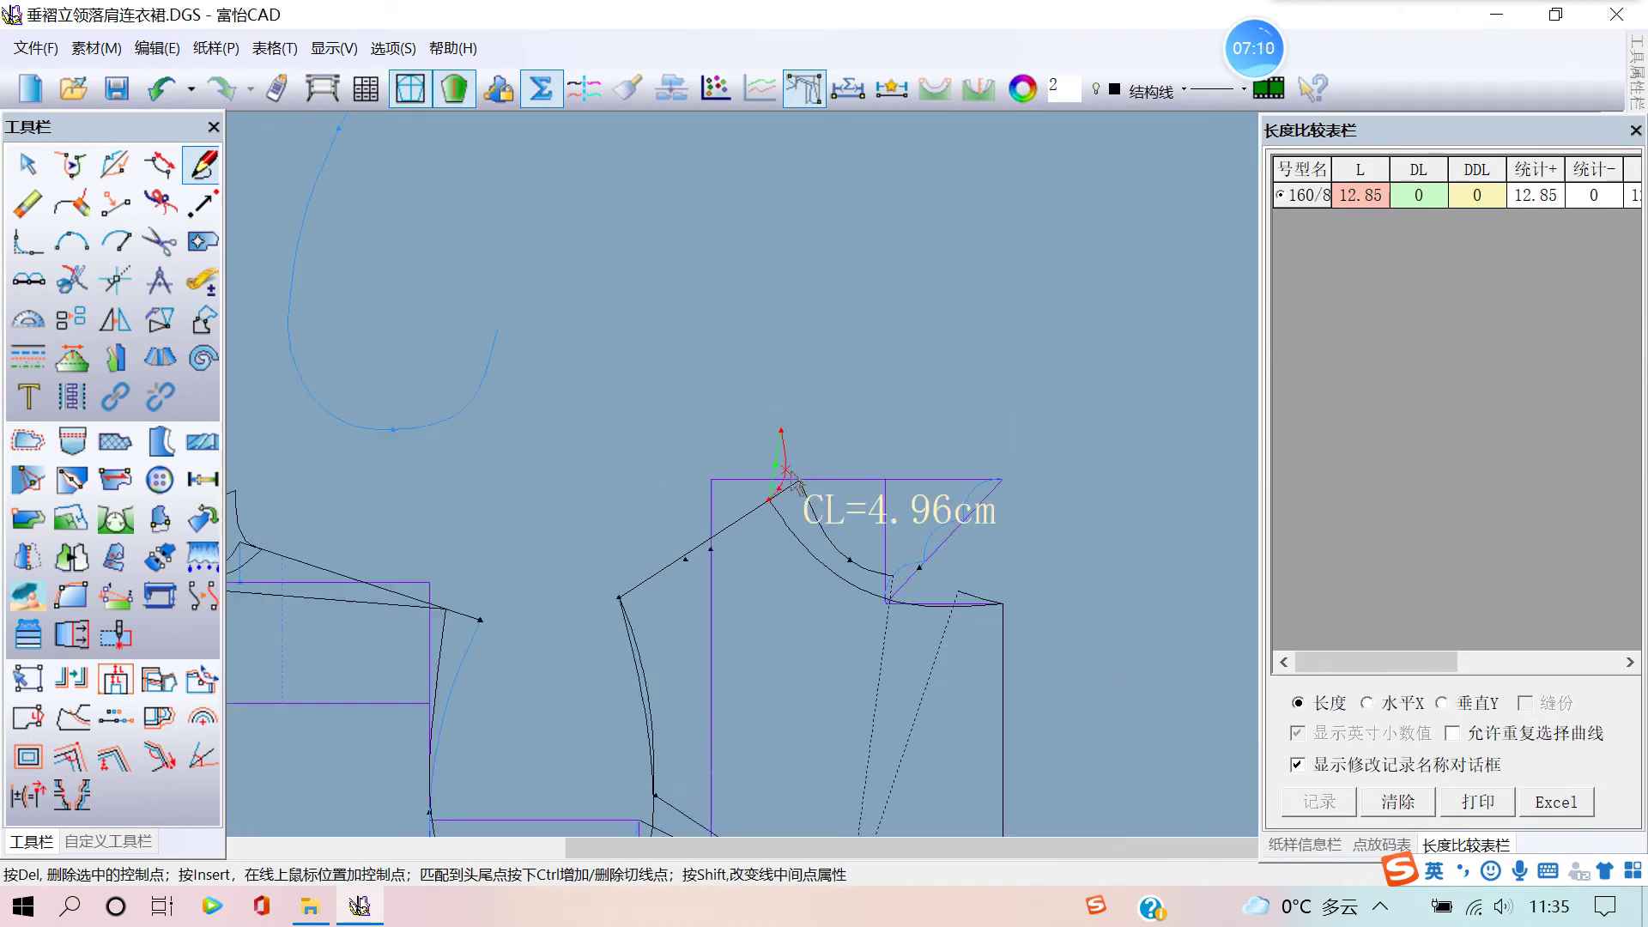
{"action": "right_click", "coordinate": [730, 449]}
{"action": "scroll", "coordinate": [775, 427], "scroll_direction": "up", "scroll_amount": 2}
{"action": "scroll", "coordinate": [779, 432], "scroll_direction": "up", "scroll_amount": 1}
{"action": "scroll", "coordinate": [779, 438], "scroll_direction": "up", "scroll_amount": 1}
- Move the curve's top end point so the line is about 4 cm long at roughly 80°
{"action": "right_click", "coordinate": [826, 404]}
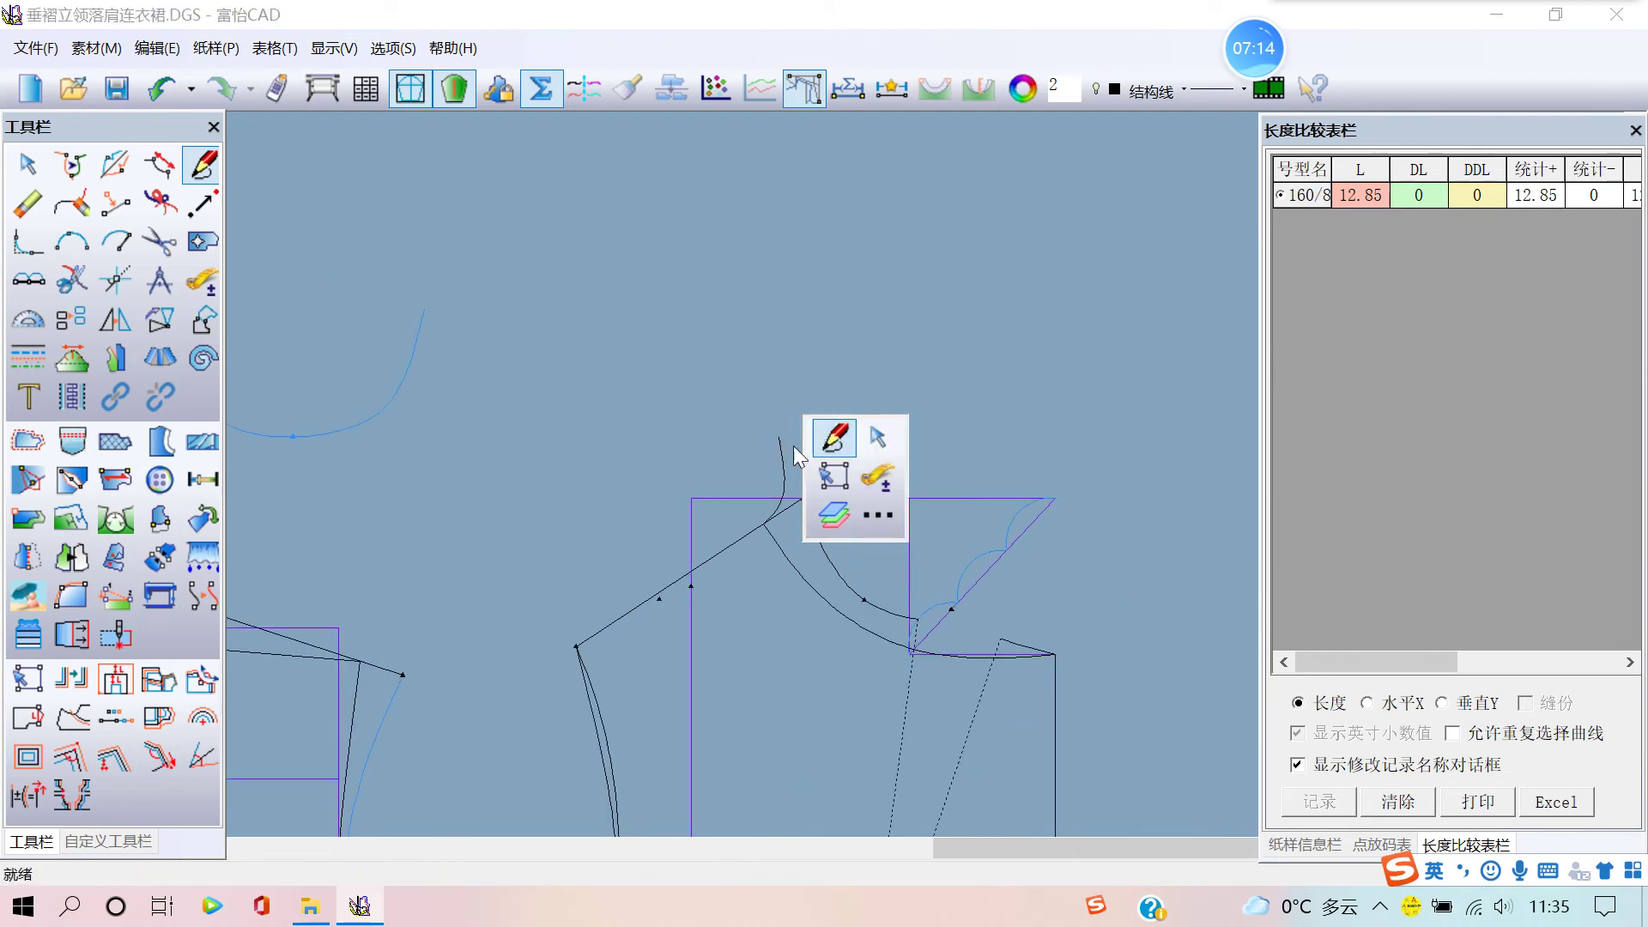
{"action": "left_click", "coordinate": [784, 456]}
{"action": "left_click", "coordinate": [779, 439]}
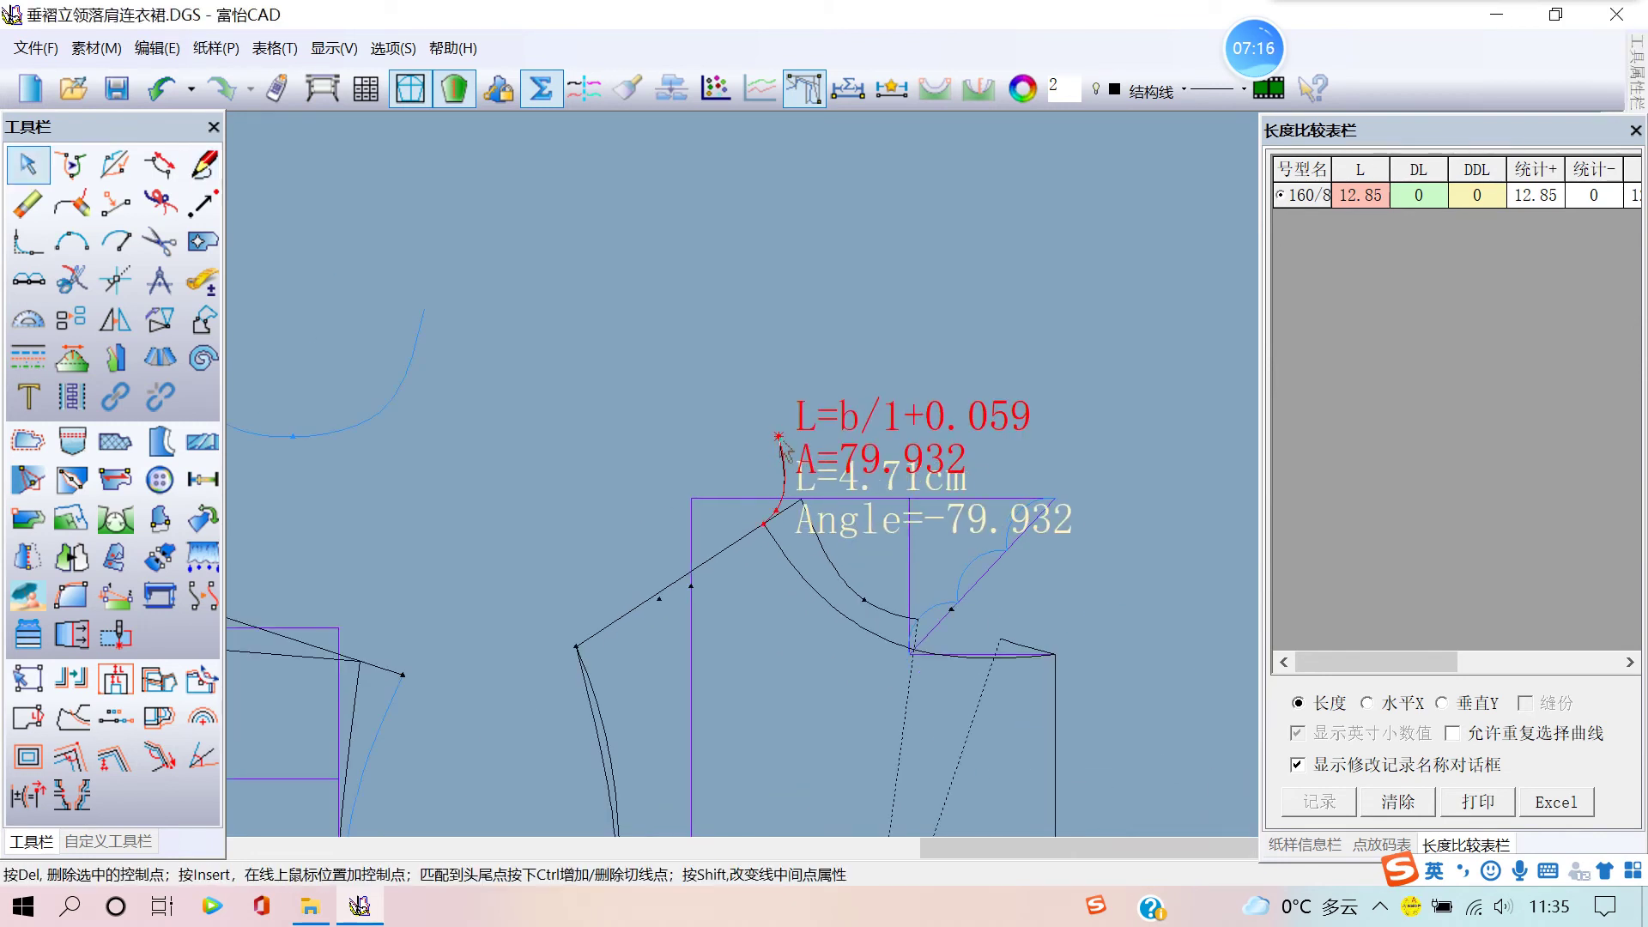
{"action": "scroll", "coordinate": [783, 444], "scroll_direction": "up", "scroll_amount": 2}
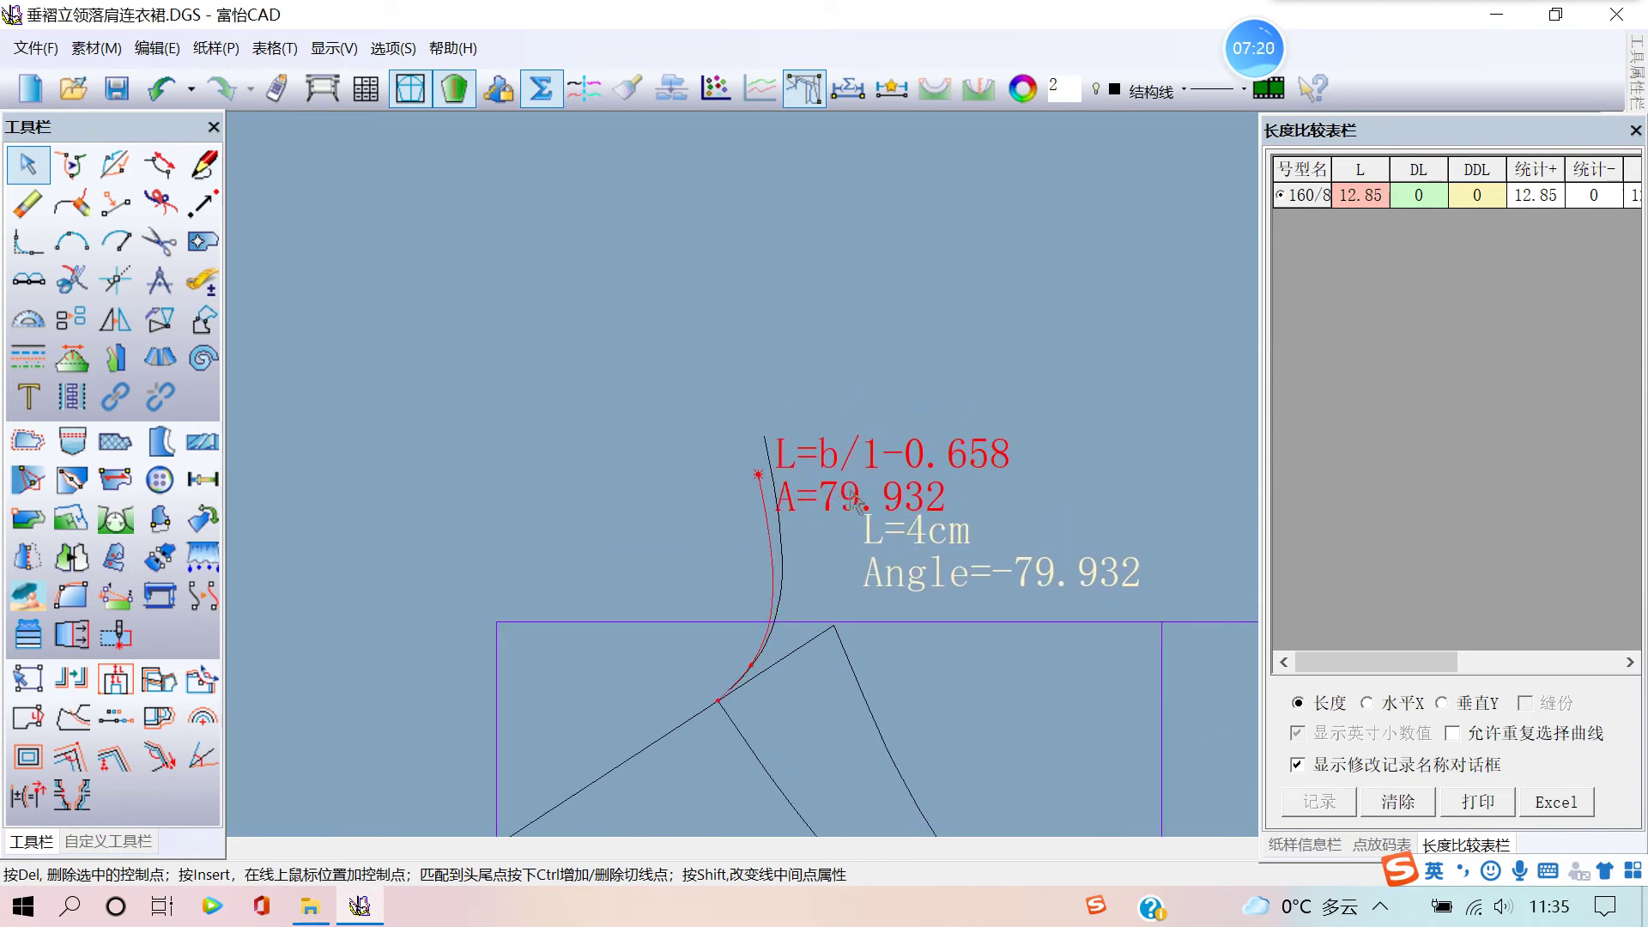
{"action": "left_click", "coordinate": [840, 492]}
{"action": "scroll", "coordinate": [797, 492], "scroll_direction": "down", "scroll_amount": 1}
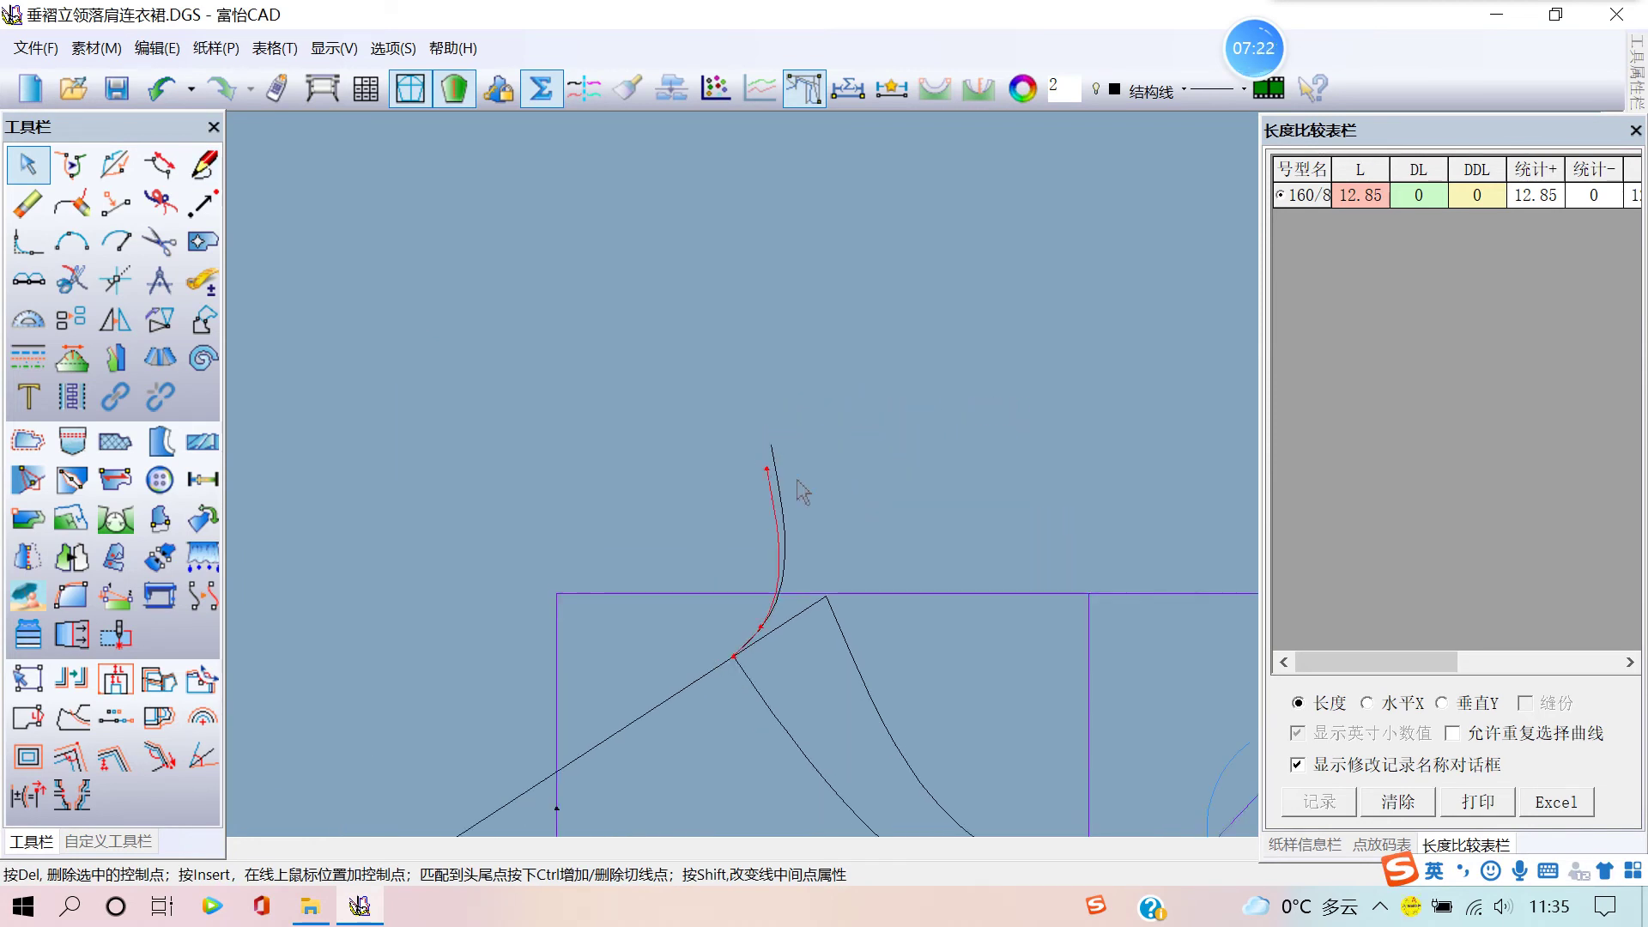
{"action": "right_click", "coordinate": [802, 498]}
{"action": "scroll", "coordinate": [802, 498], "scroll_direction": "down", "scroll_amount": 1}
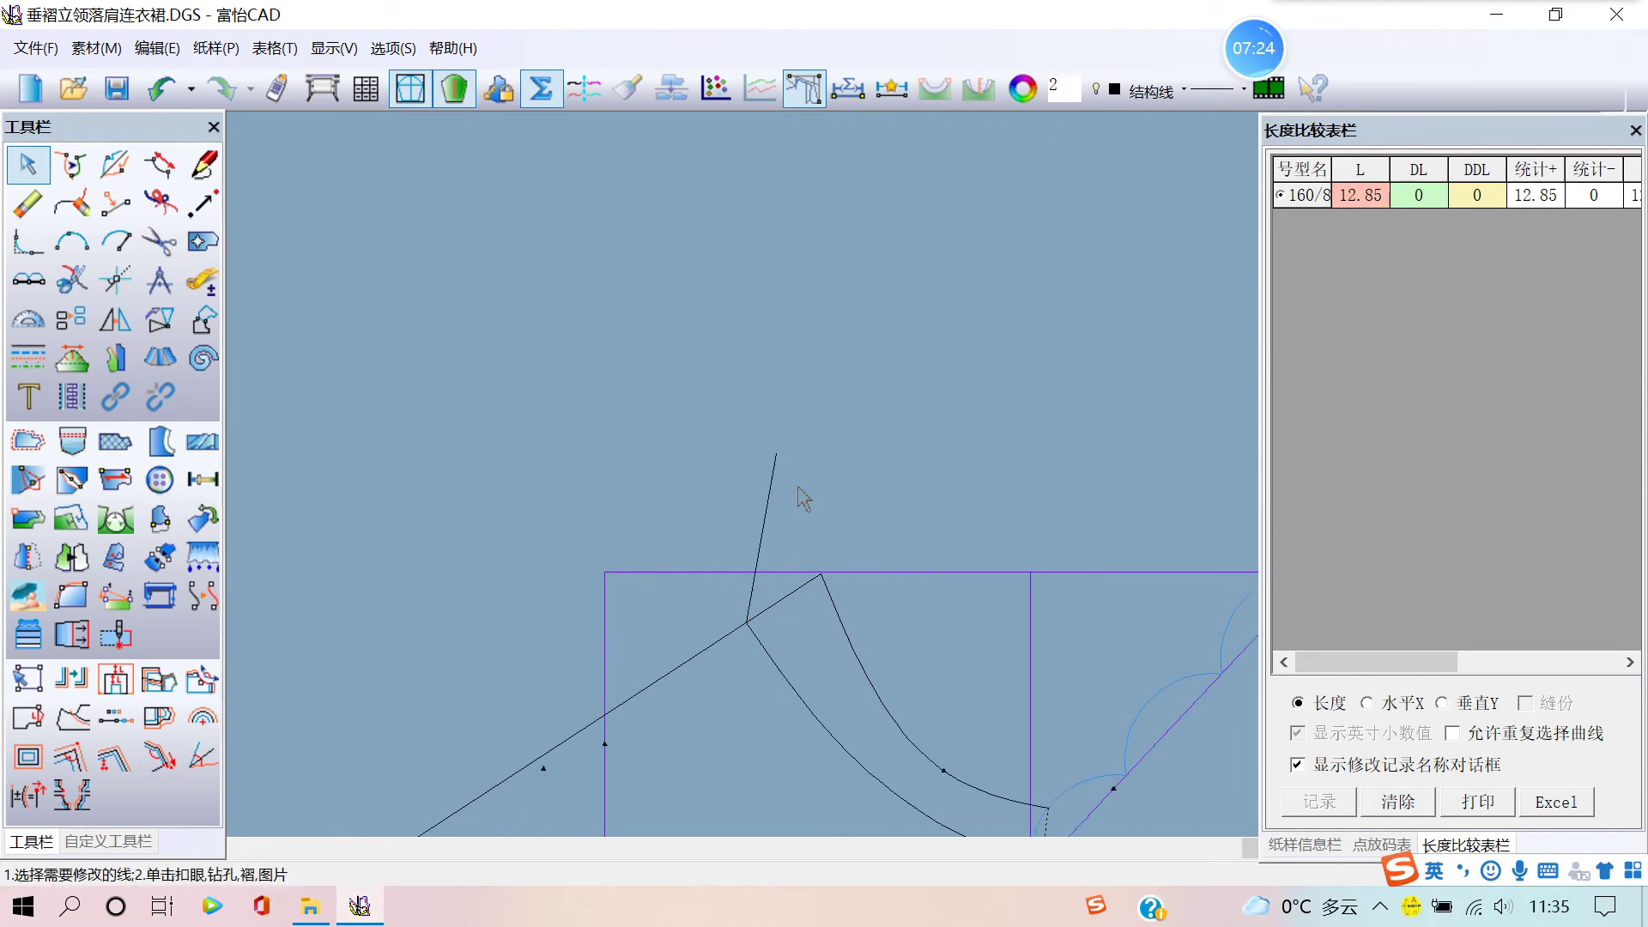
- Start a new line at the front neck-shoulder corner, directed upward
{"action": "scroll", "coordinate": [803, 497], "scroll_direction": "down", "scroll_amount": 2}
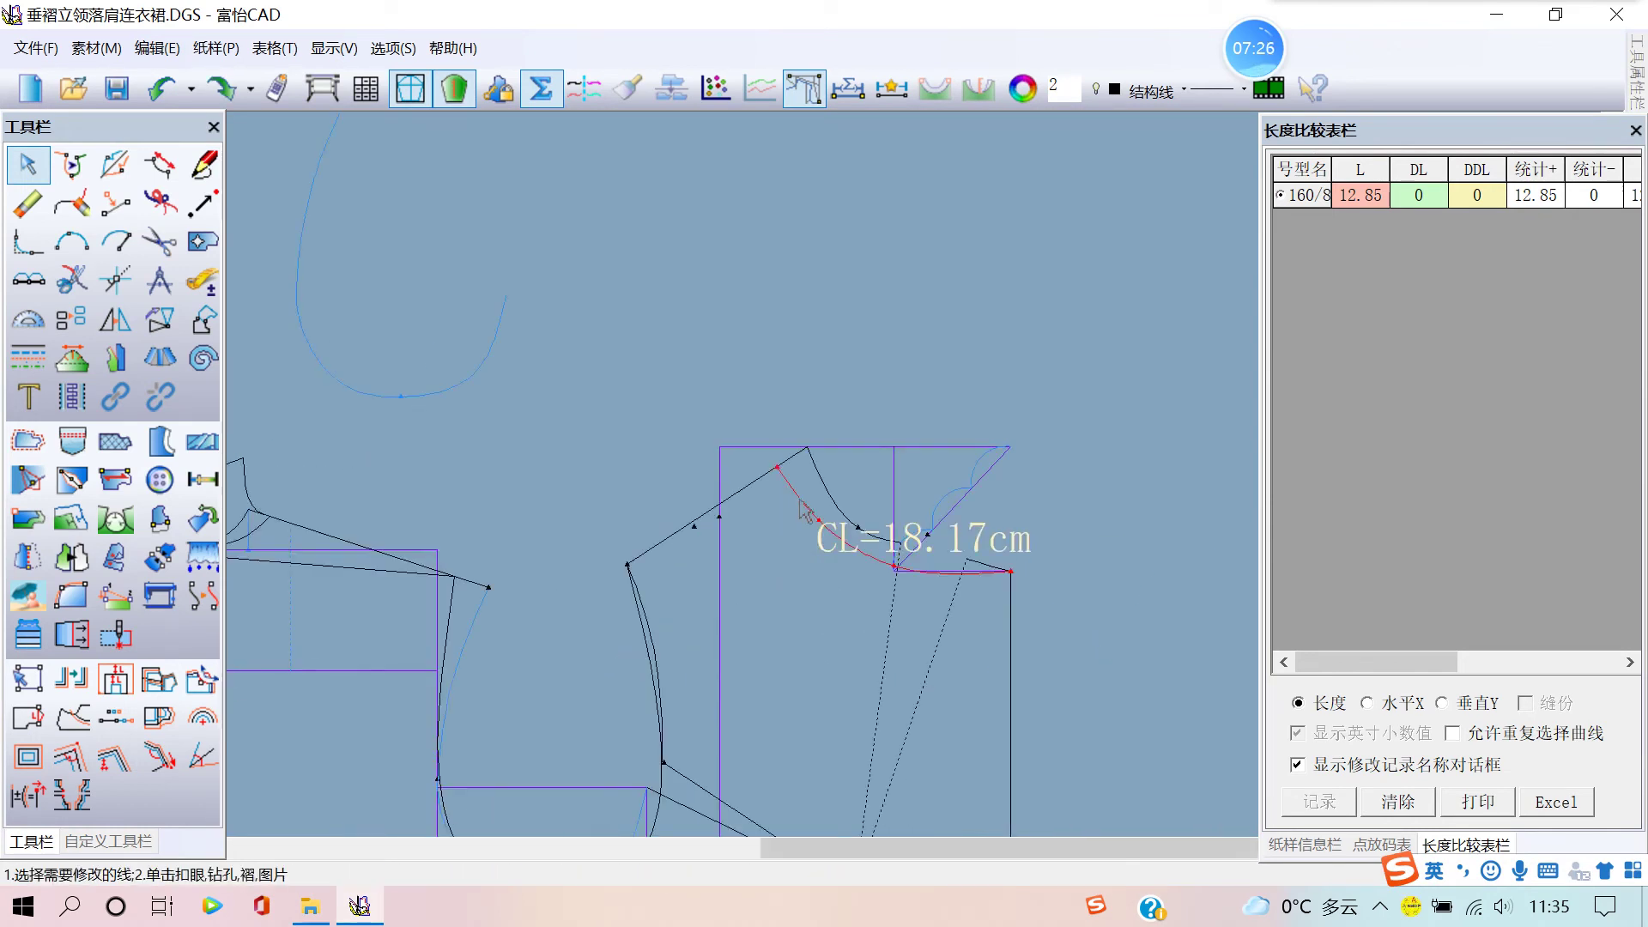
{"action": "right_click", "coordinate": [583, 384]}
{"action": "left_click", "coordinate": [635, 390]}
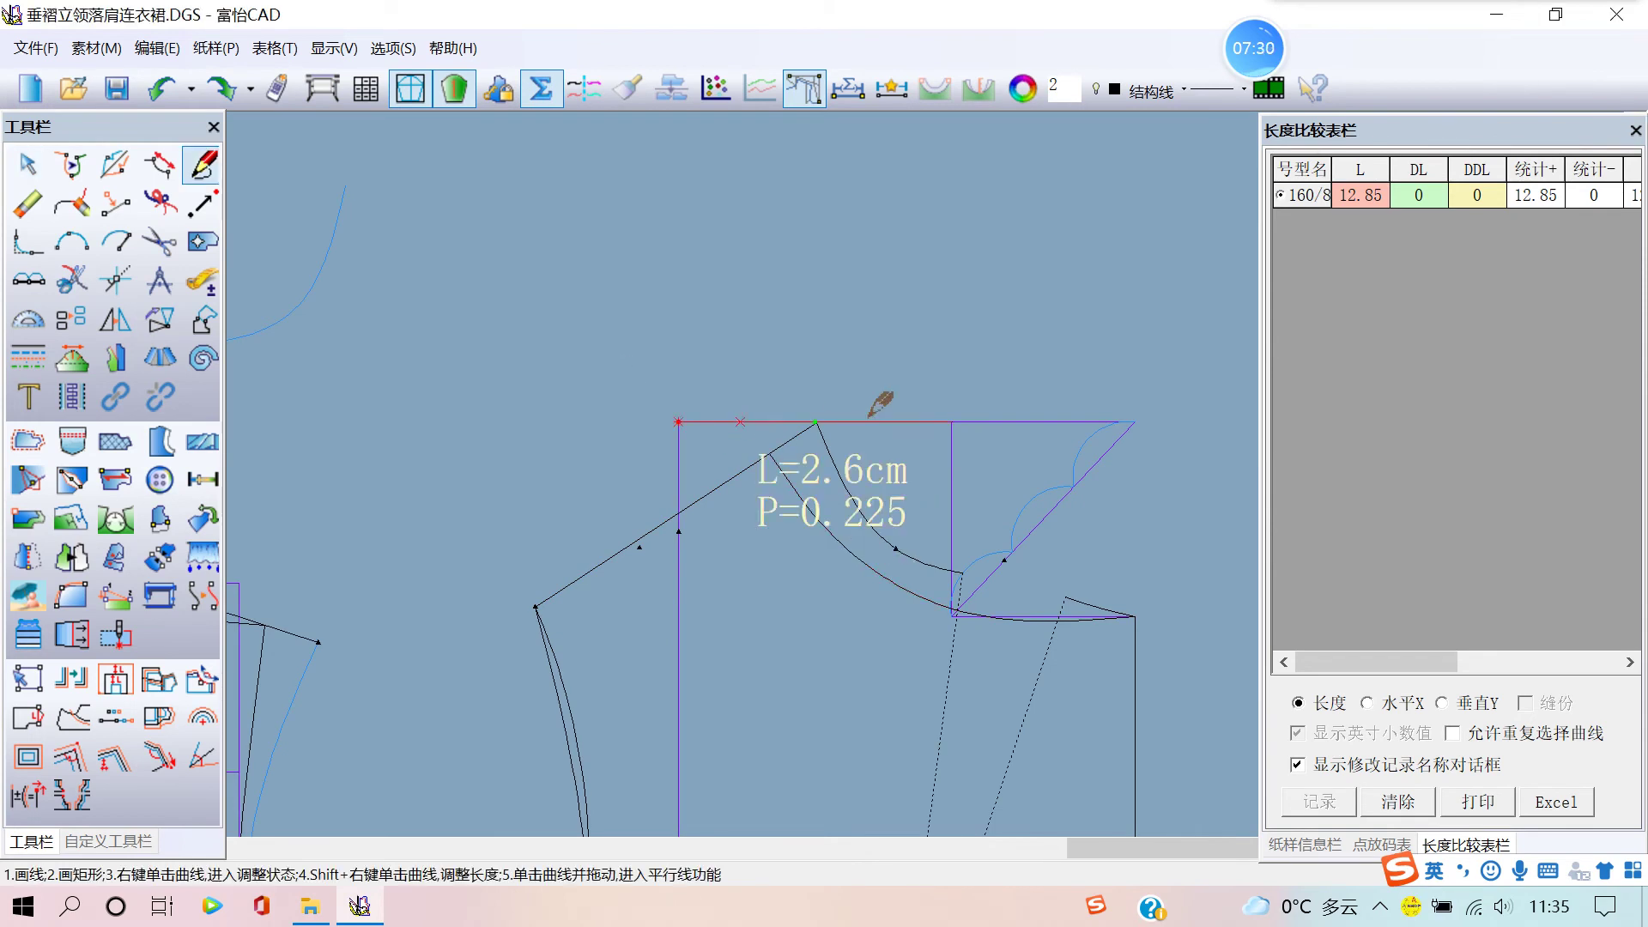
{"action": "left_click", "coordinate": [816, 422]}
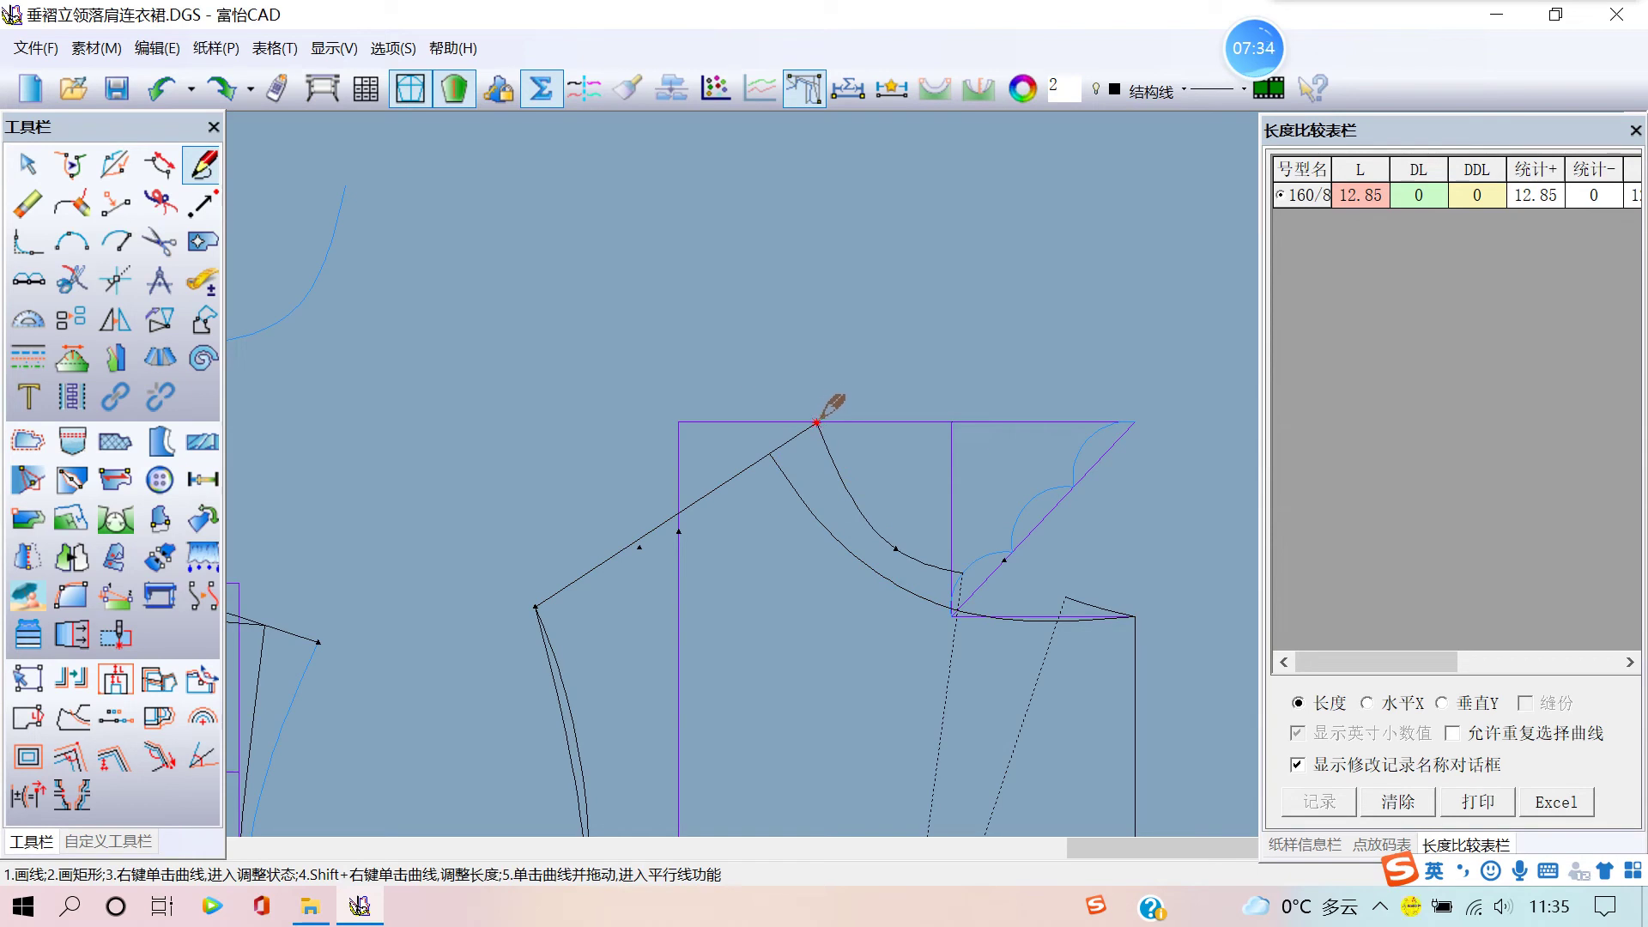
{"action": "left_click", "coordinate": [770, 452]}
{"action": "scroll", "coordinate": [811, 473], "scroll_direction": "down", "scroll_amount": 3}
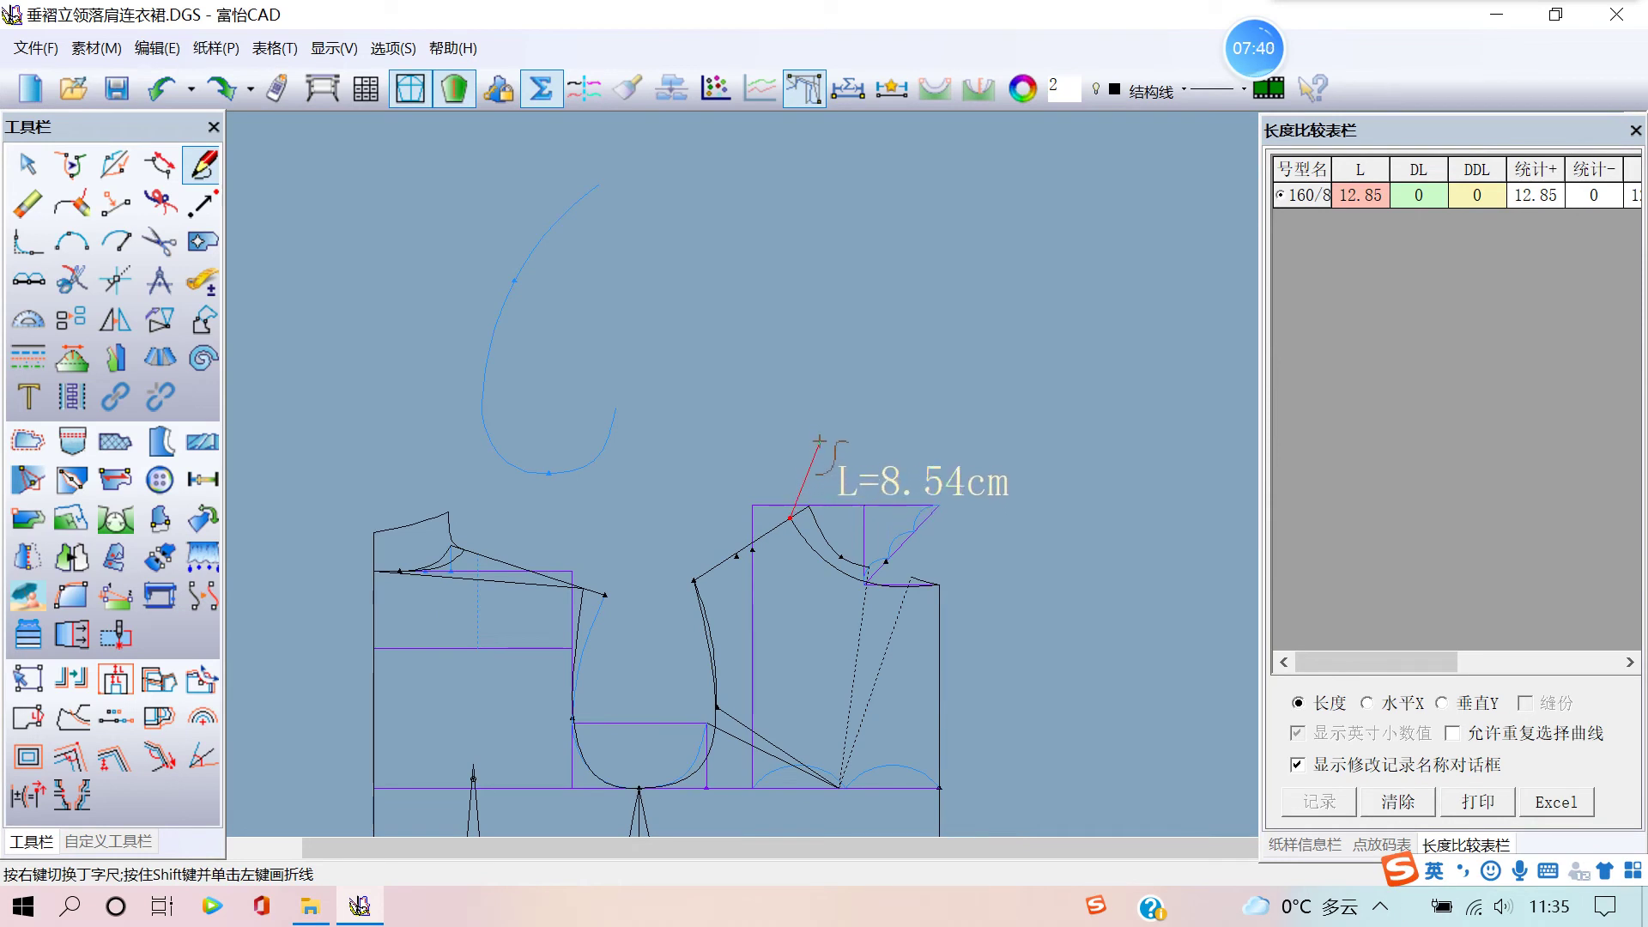
{"action": "left_click", "coordinate": [818, 456]}
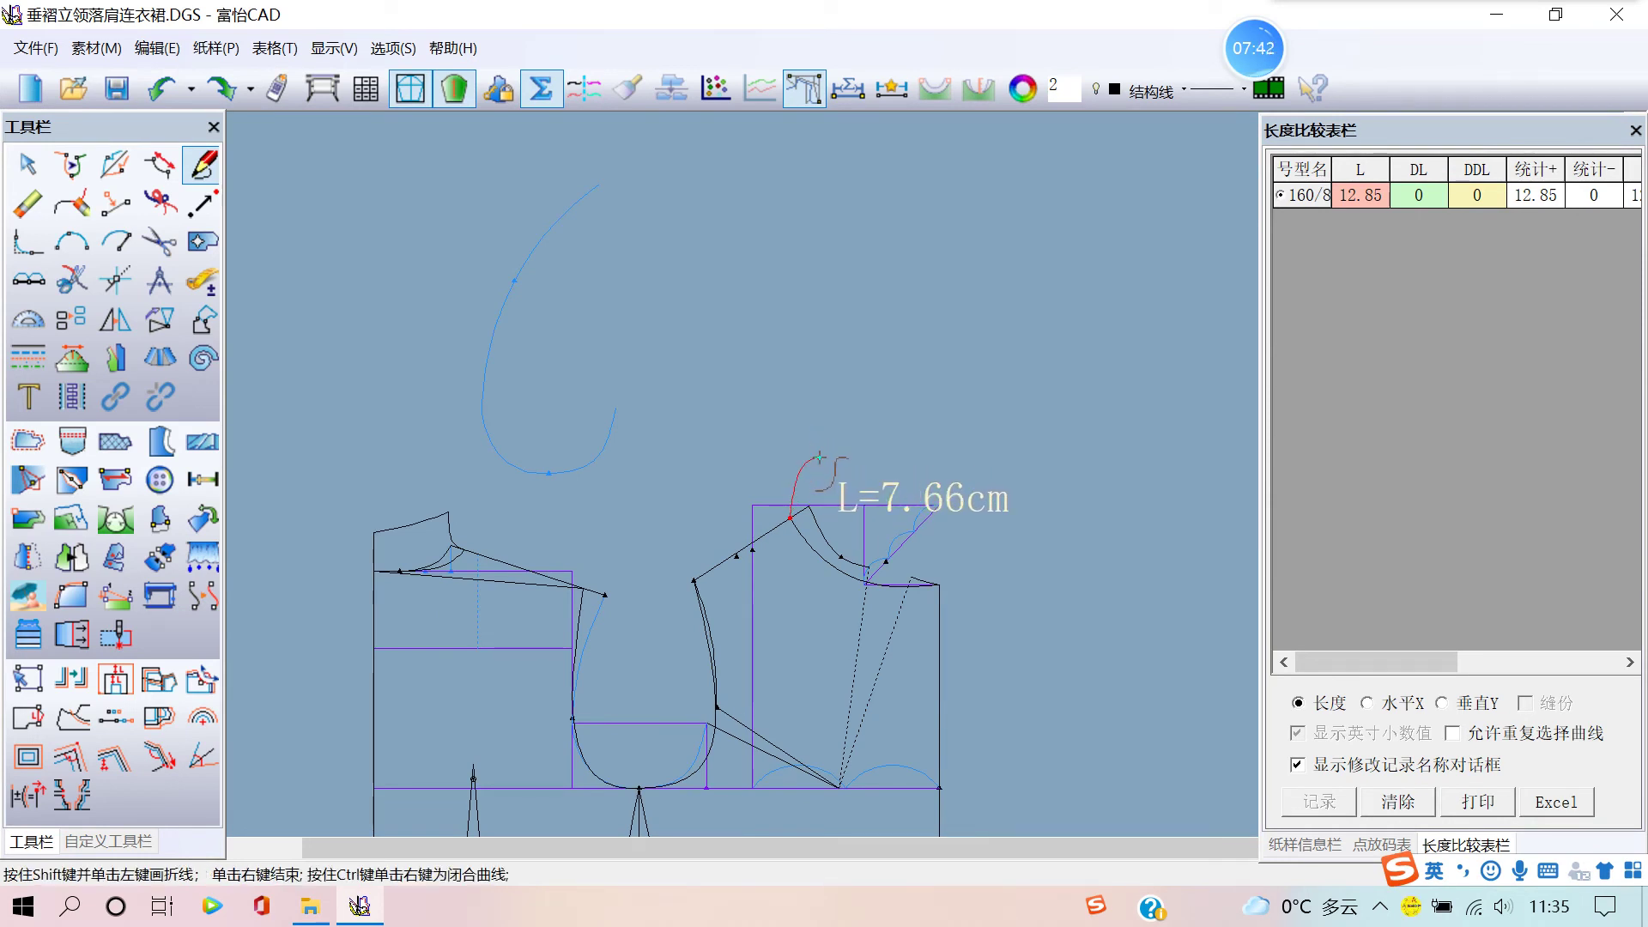
- Set the stand line's length to parameter b, 4.65 cm
{"action": "key", "text": "Return"}
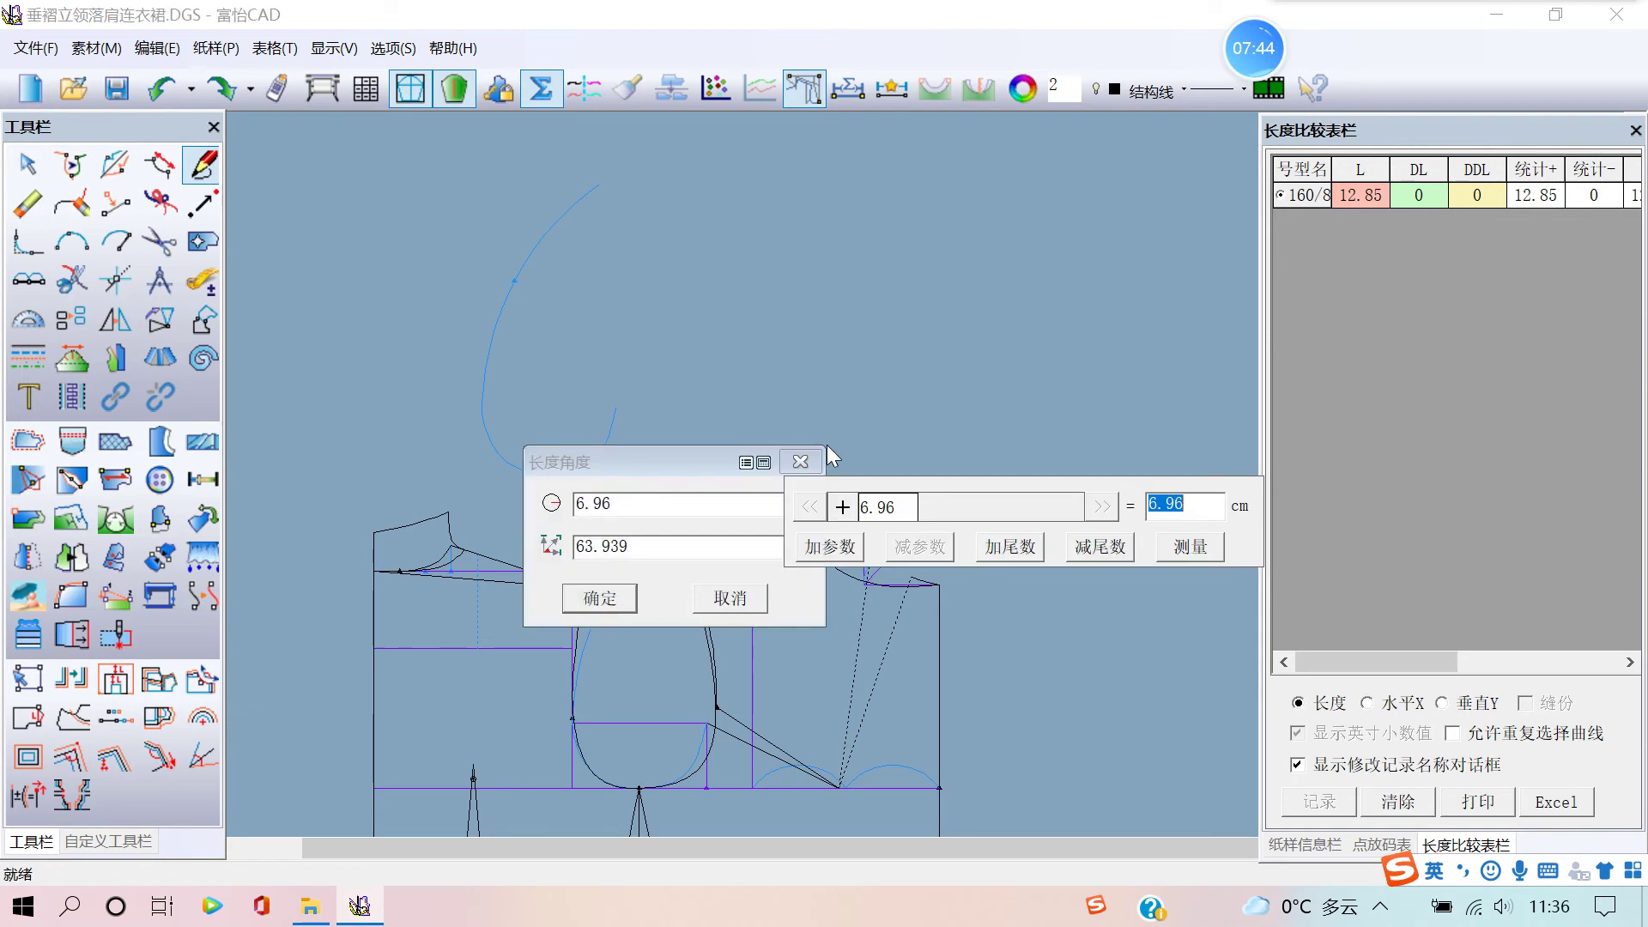
{"action": "left_click", "coordinate": [829, 549]}
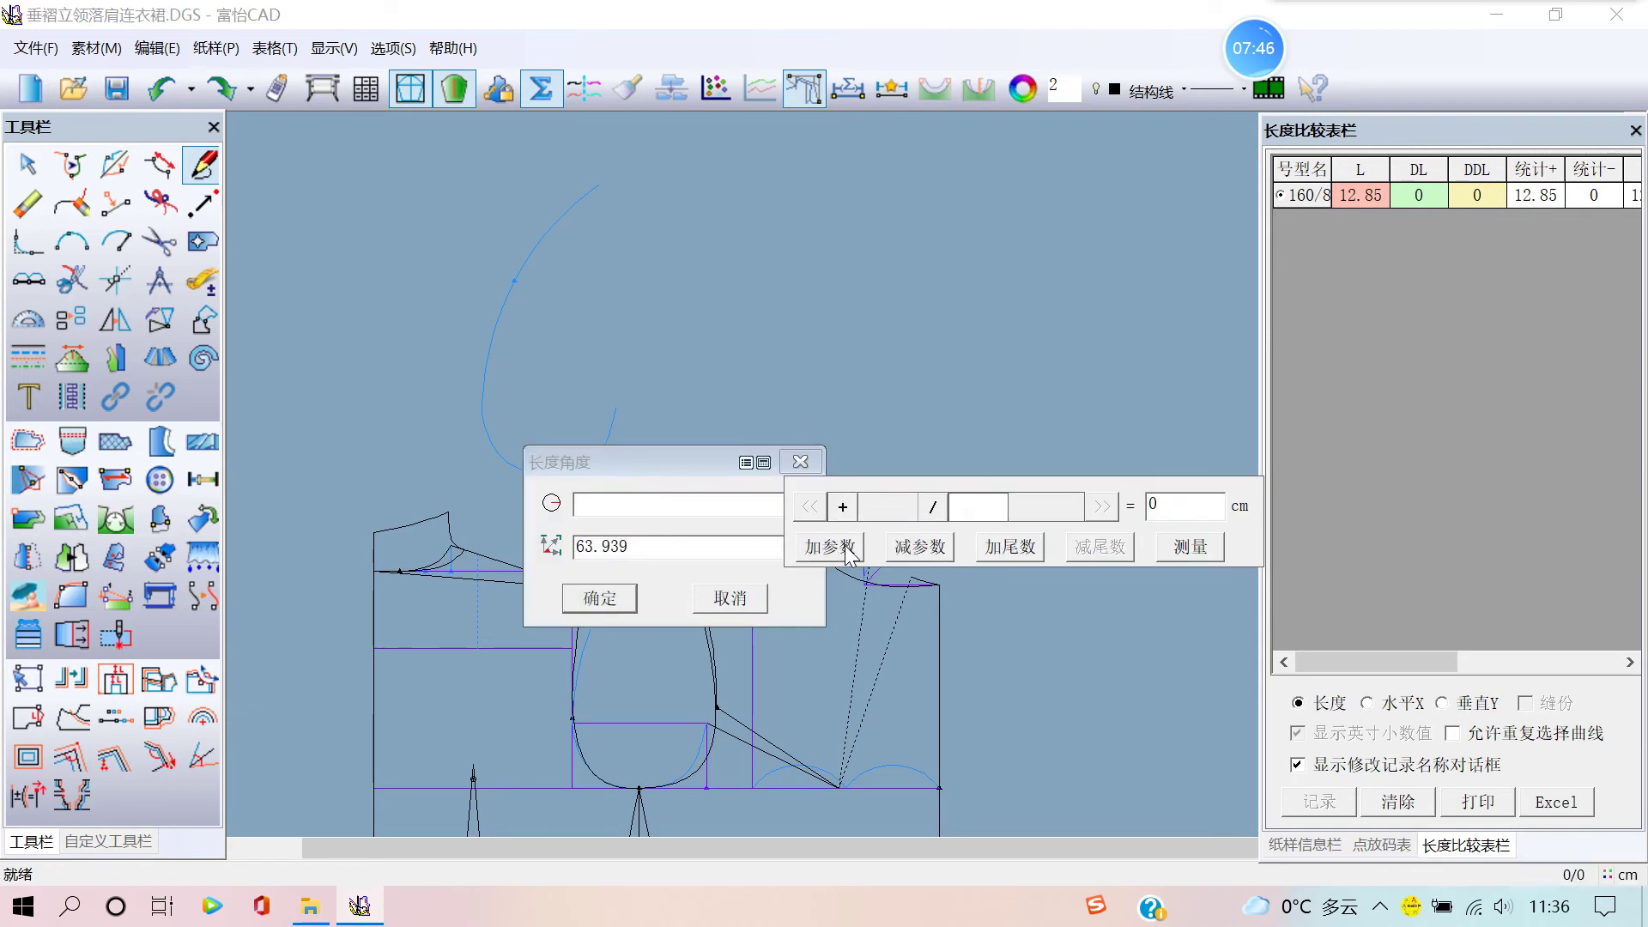
{"action": "left_click", "coordinate": [868, 515]}
{"action": "left_click", "coordinate": [884, 559]}
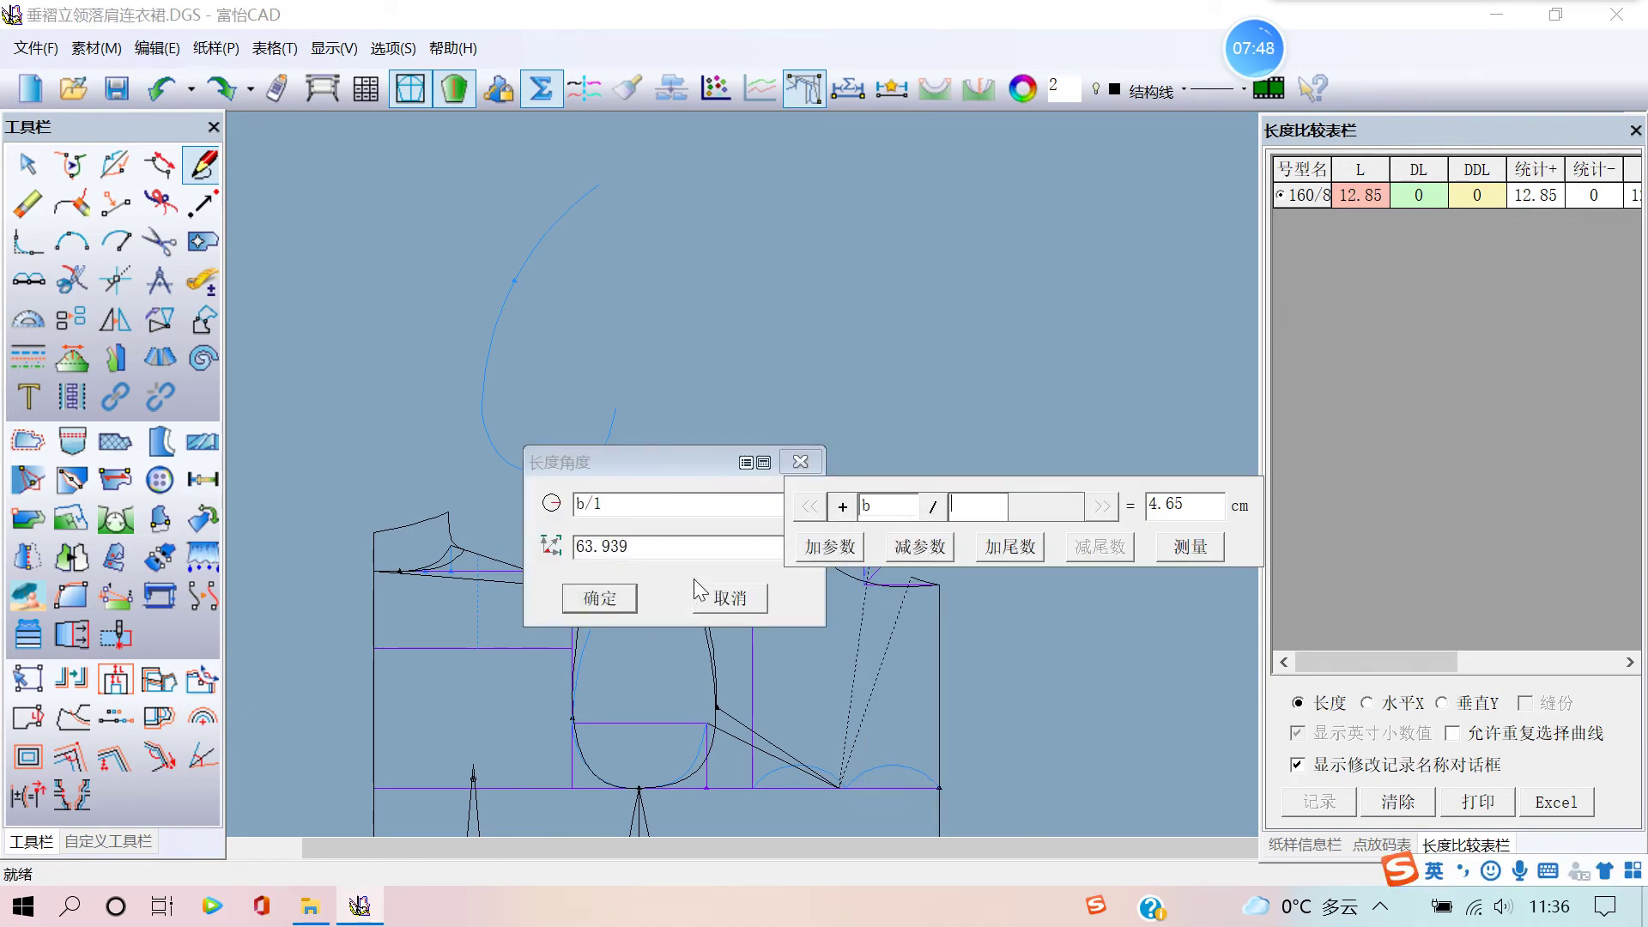
{"action": "left_click", "coordinate": [616, 598]}
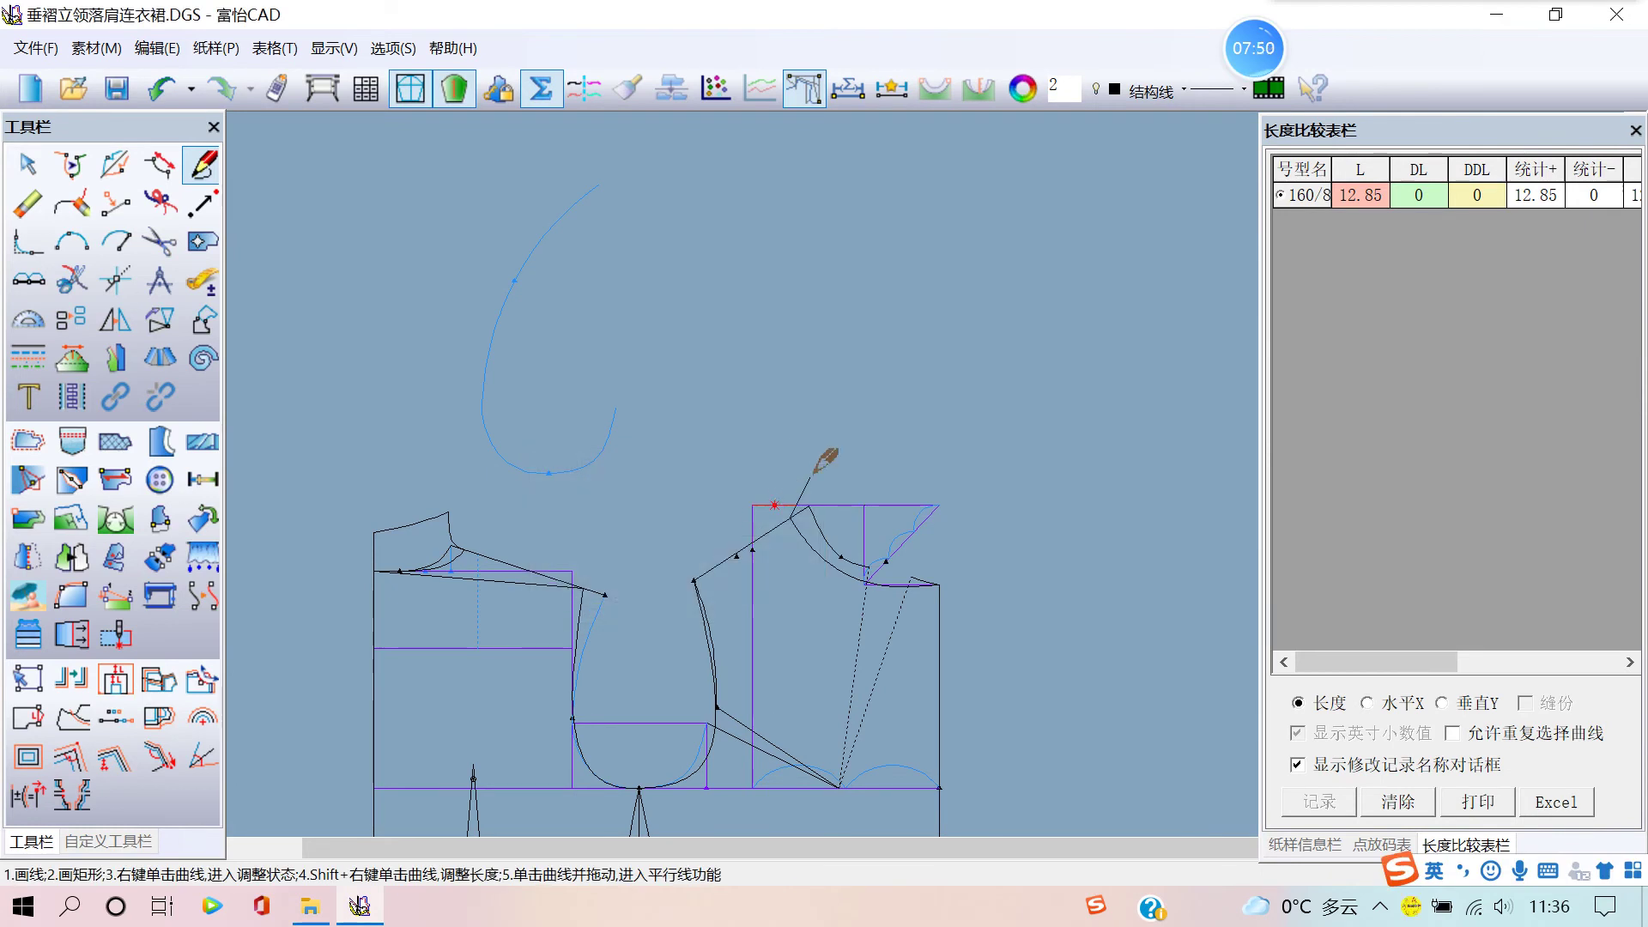
{"action": "scroll", "coordinate": [783, 498], "scroll_direction": "up", "scroll_amount": 4}
{"action": "scroll", "coordinate": [852, 430], "scroll_direction": "up", "scroll_amount": 1}
- Bend the stand line into a curve and reposition a point along it
{"action": "right_click", "coordinate": [956, 402]}
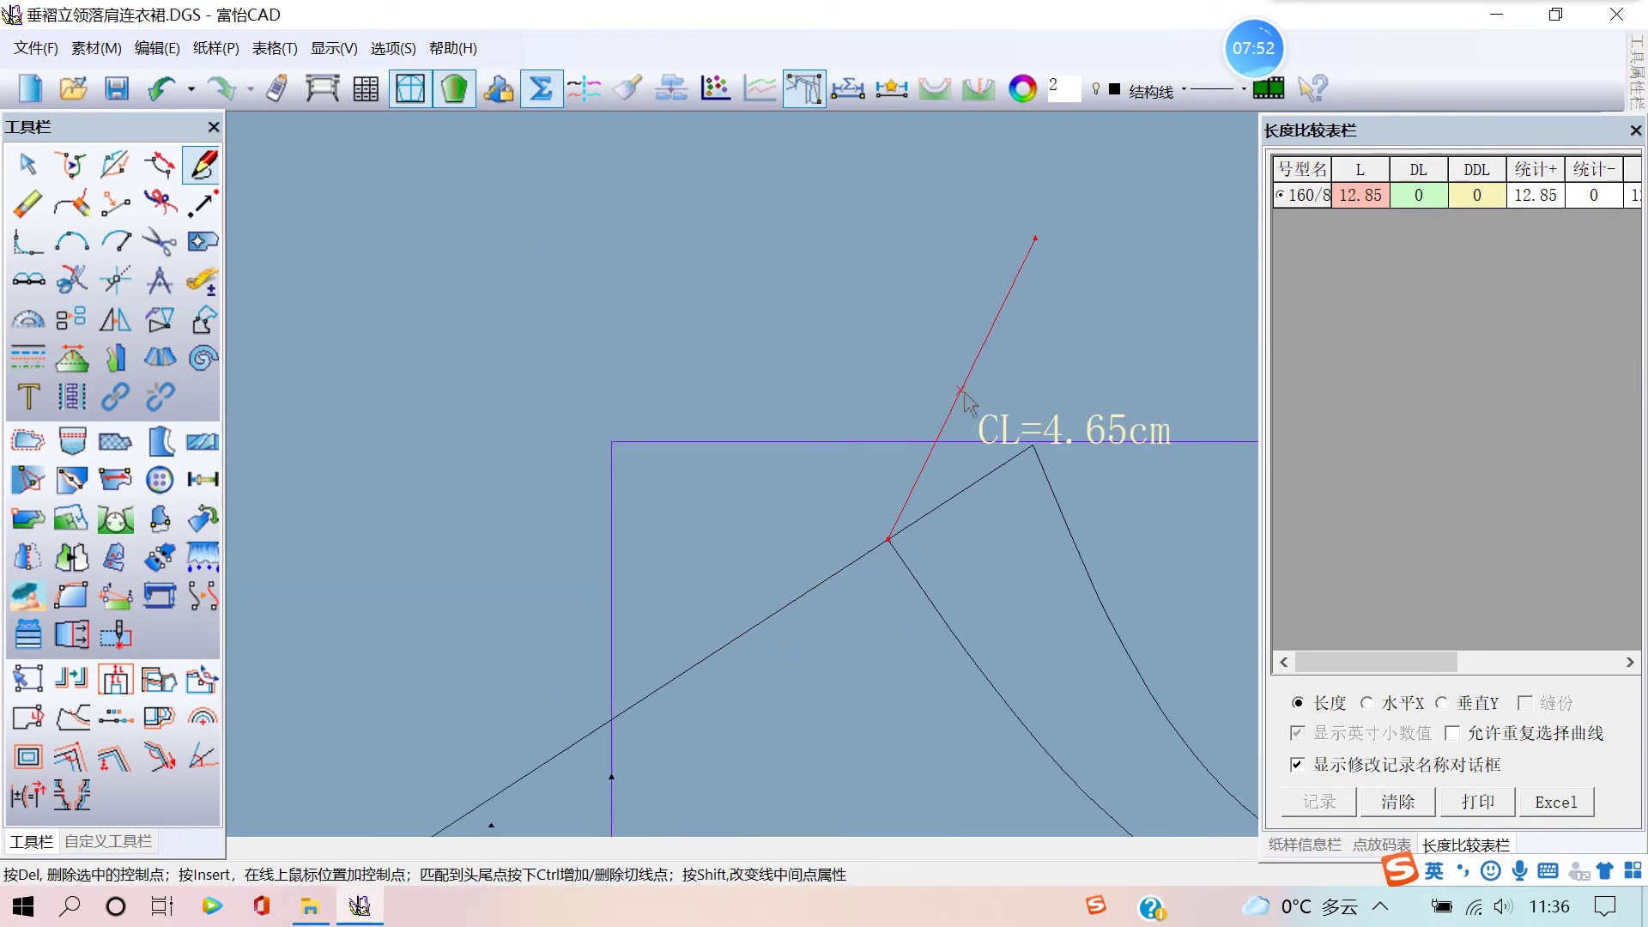
{"action": "left_click", "coordinate": [961, 391]}
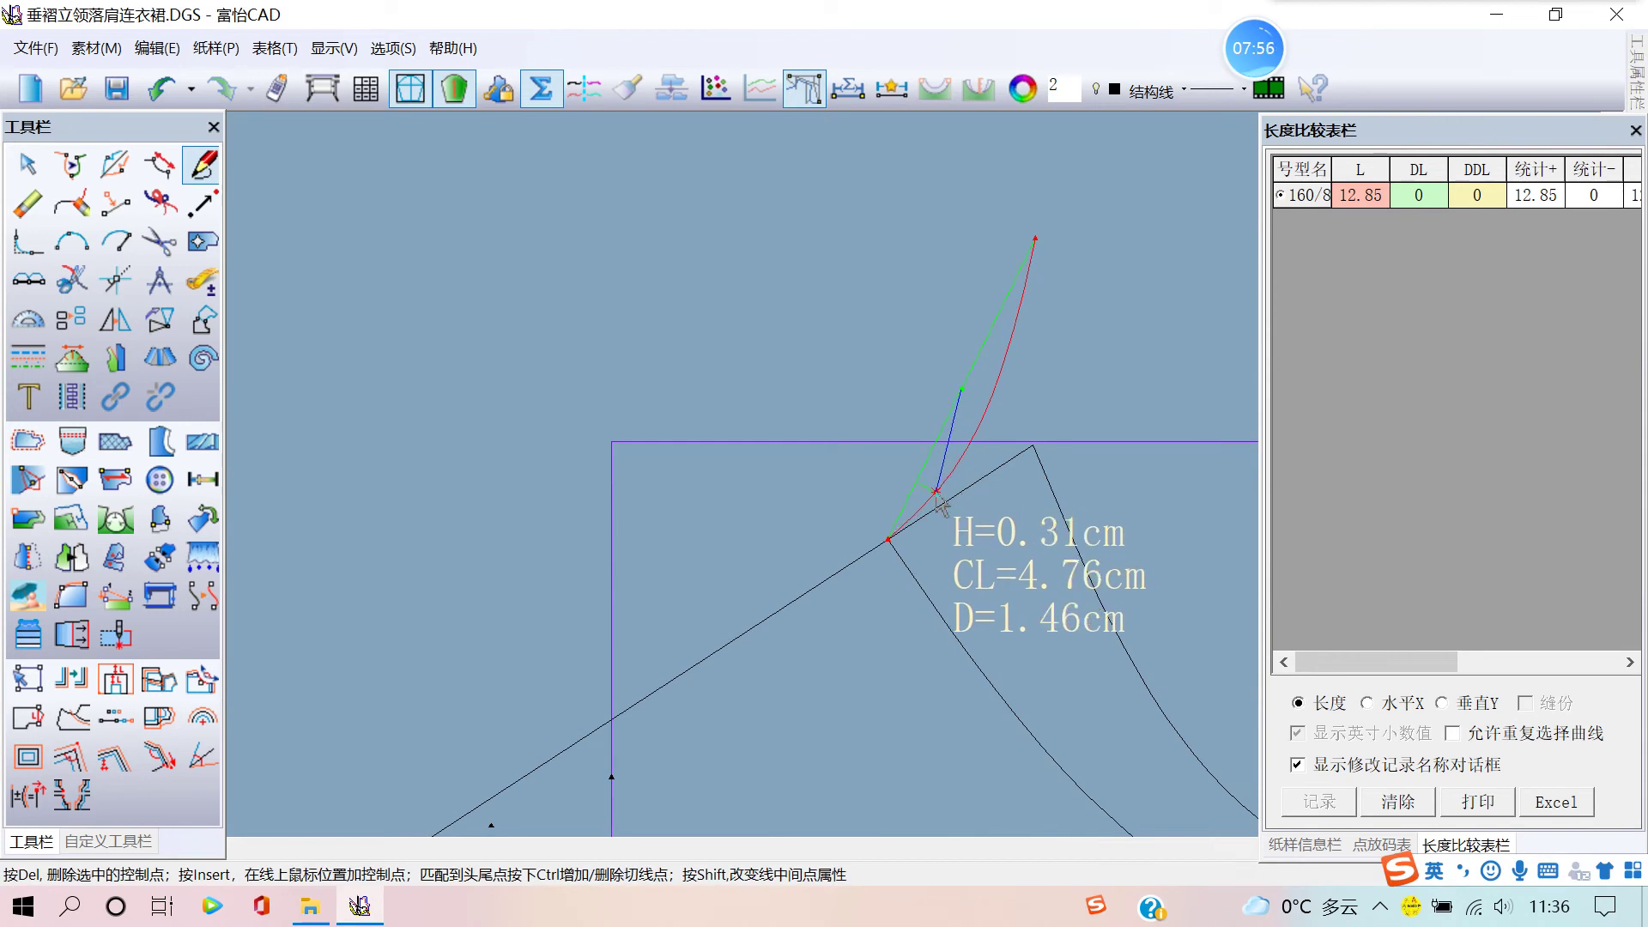
{"action": "right_click", "coordinate": [940, 502]}
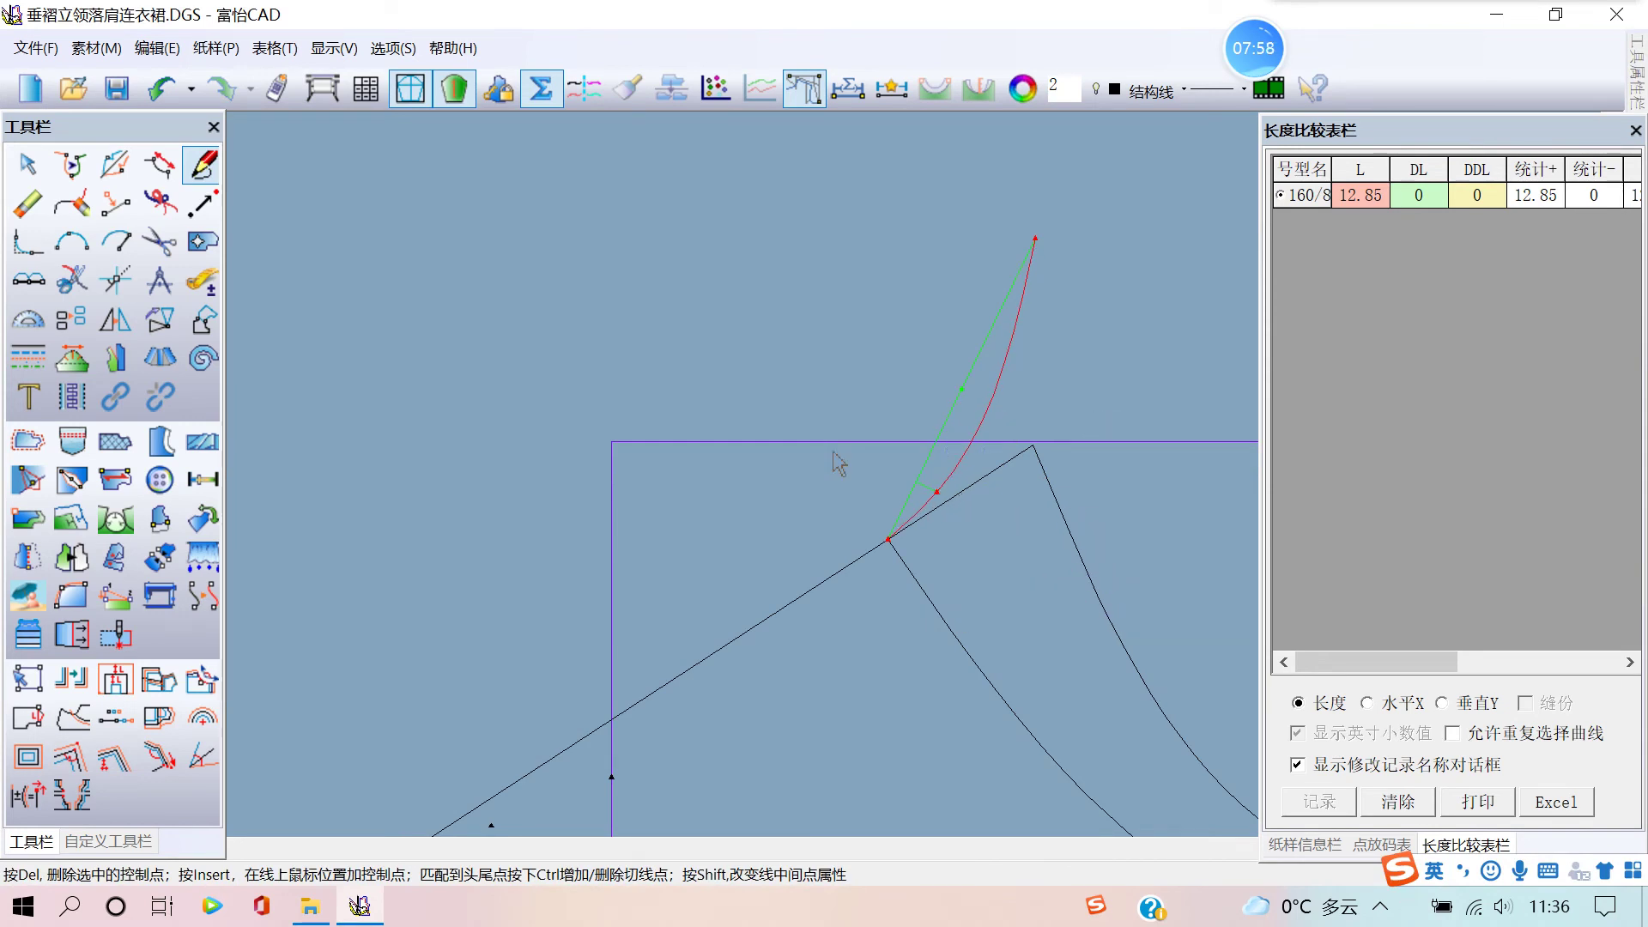
{"action": "scroll", "coordinate": [808, 456], "scroll_direction": "down", "scroll_amount": 3}
{"action": "scroll", "coordinate": [809, 457], "scroll_direction": "down", "scroll_amount": 1}
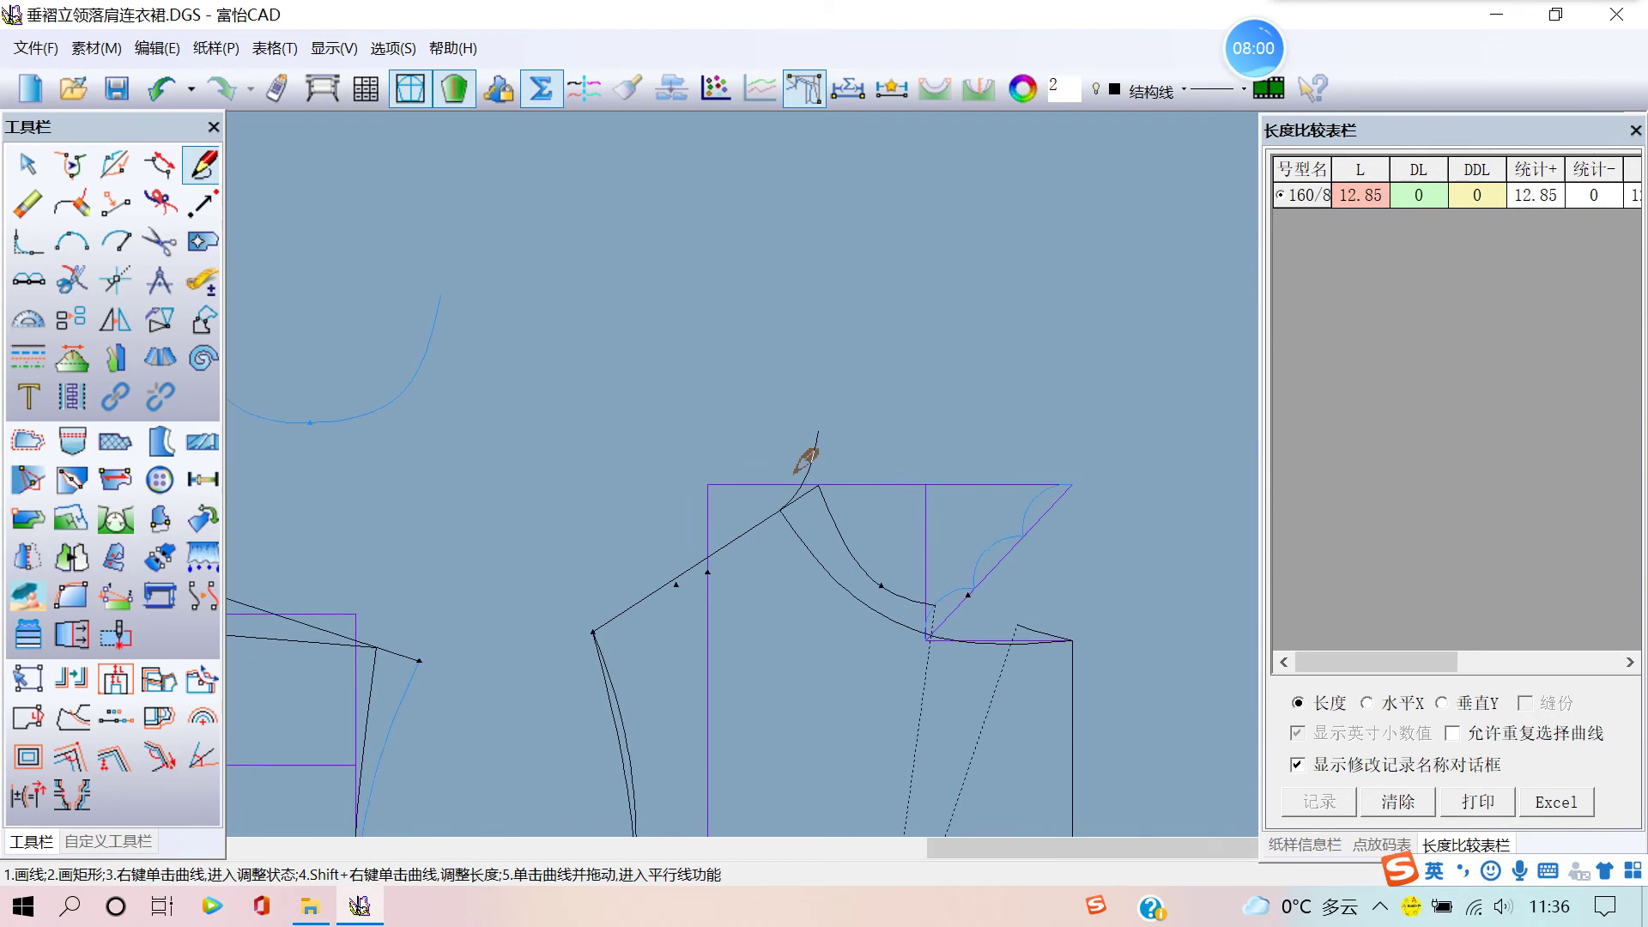
{"action": "scroll", "coordinate": [841, 468], "scroll_direction": "down", "scroll_amount": 1}
{"action": "scroll", "coordinate": [816, 446], "scroll_direction": "up", "scroll_amount": 4}
{"action": "left_click", "coordinate": [745, 433]}
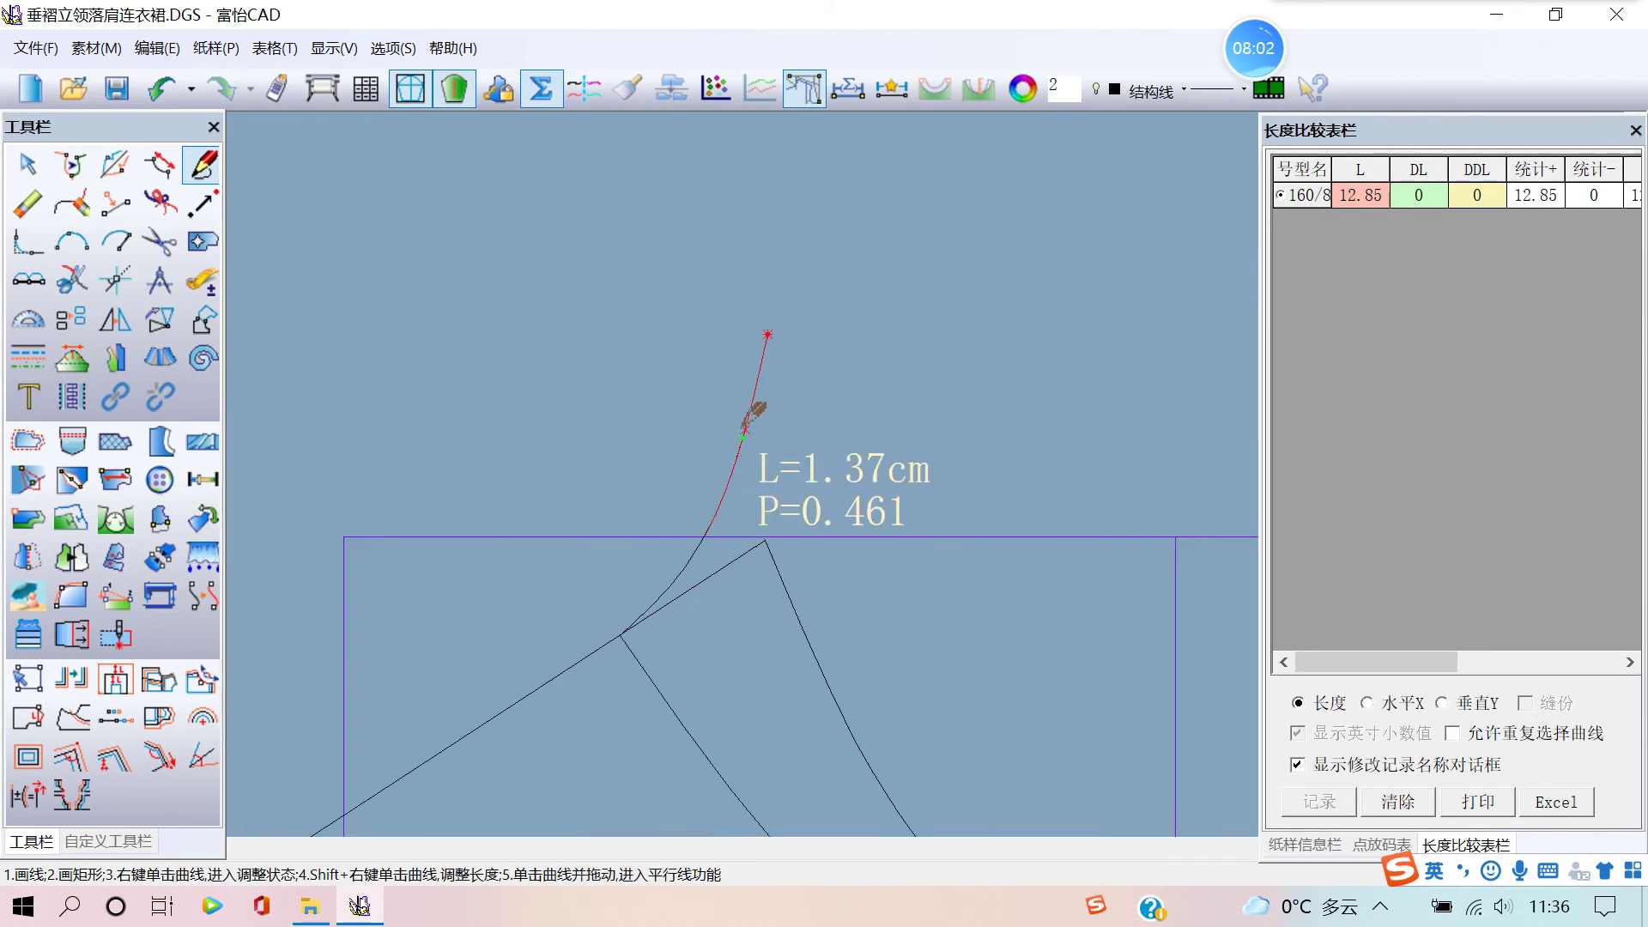
{"action": "left_click", "coordinate": [749, 418]}
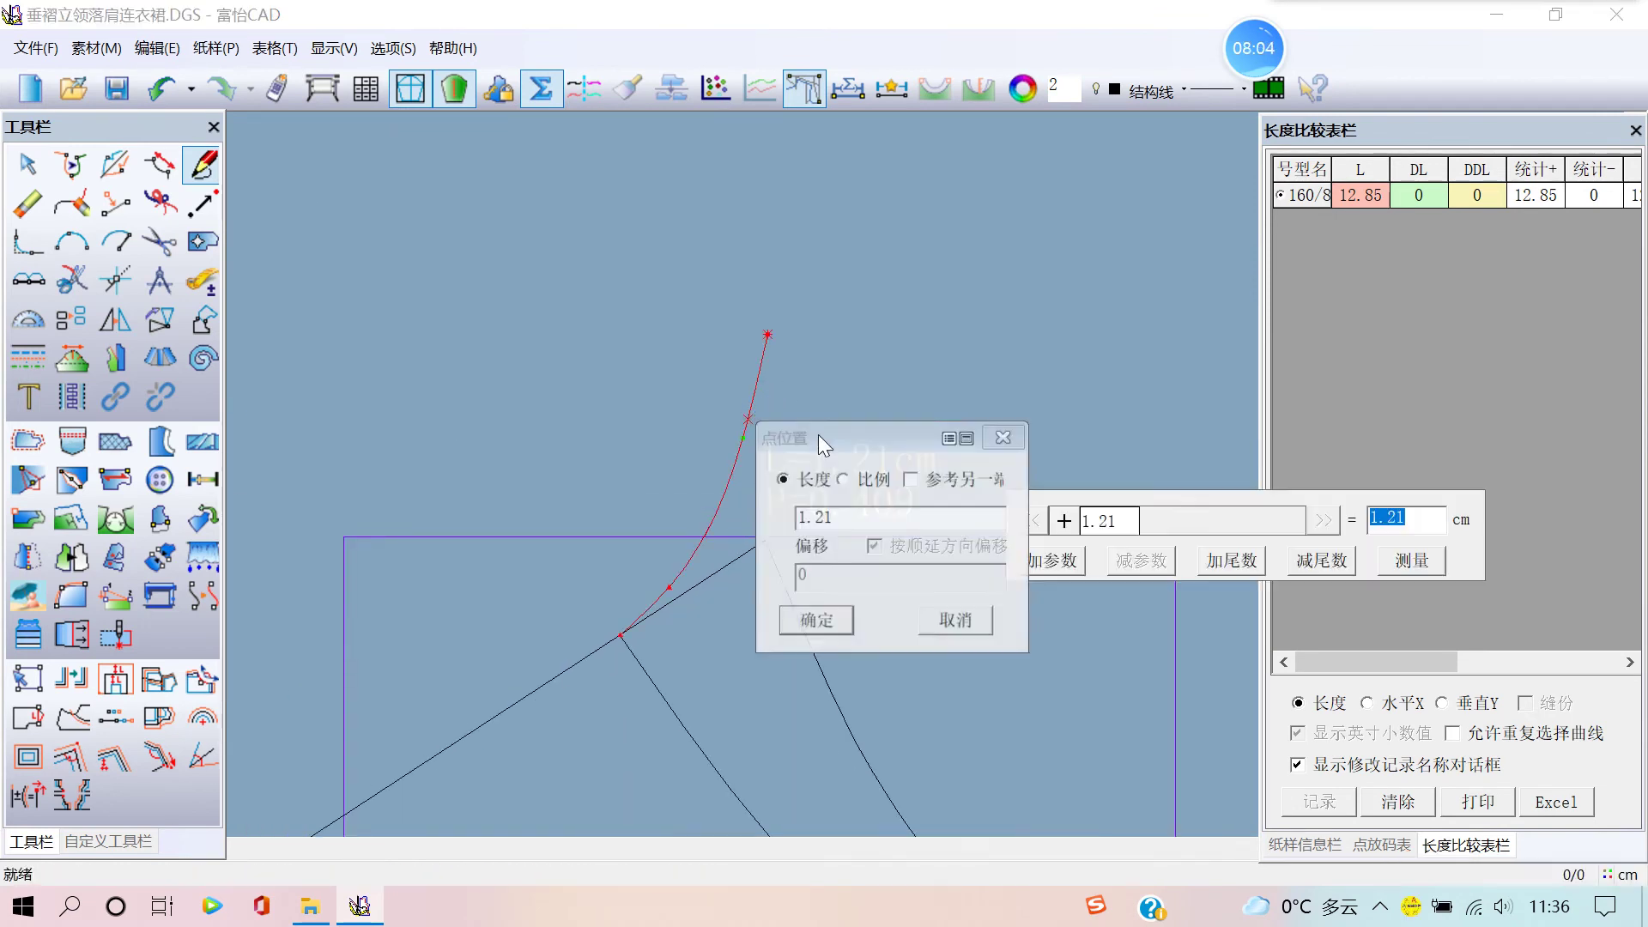
{"action": "left_click", "coordinate": [951, 618]}
- Smooth the stand curve further by moving one of its control points
{"action": "right_click", "coordinate": [746, 427]}
{"action": "left_click", "coordinate": [755, 422]}
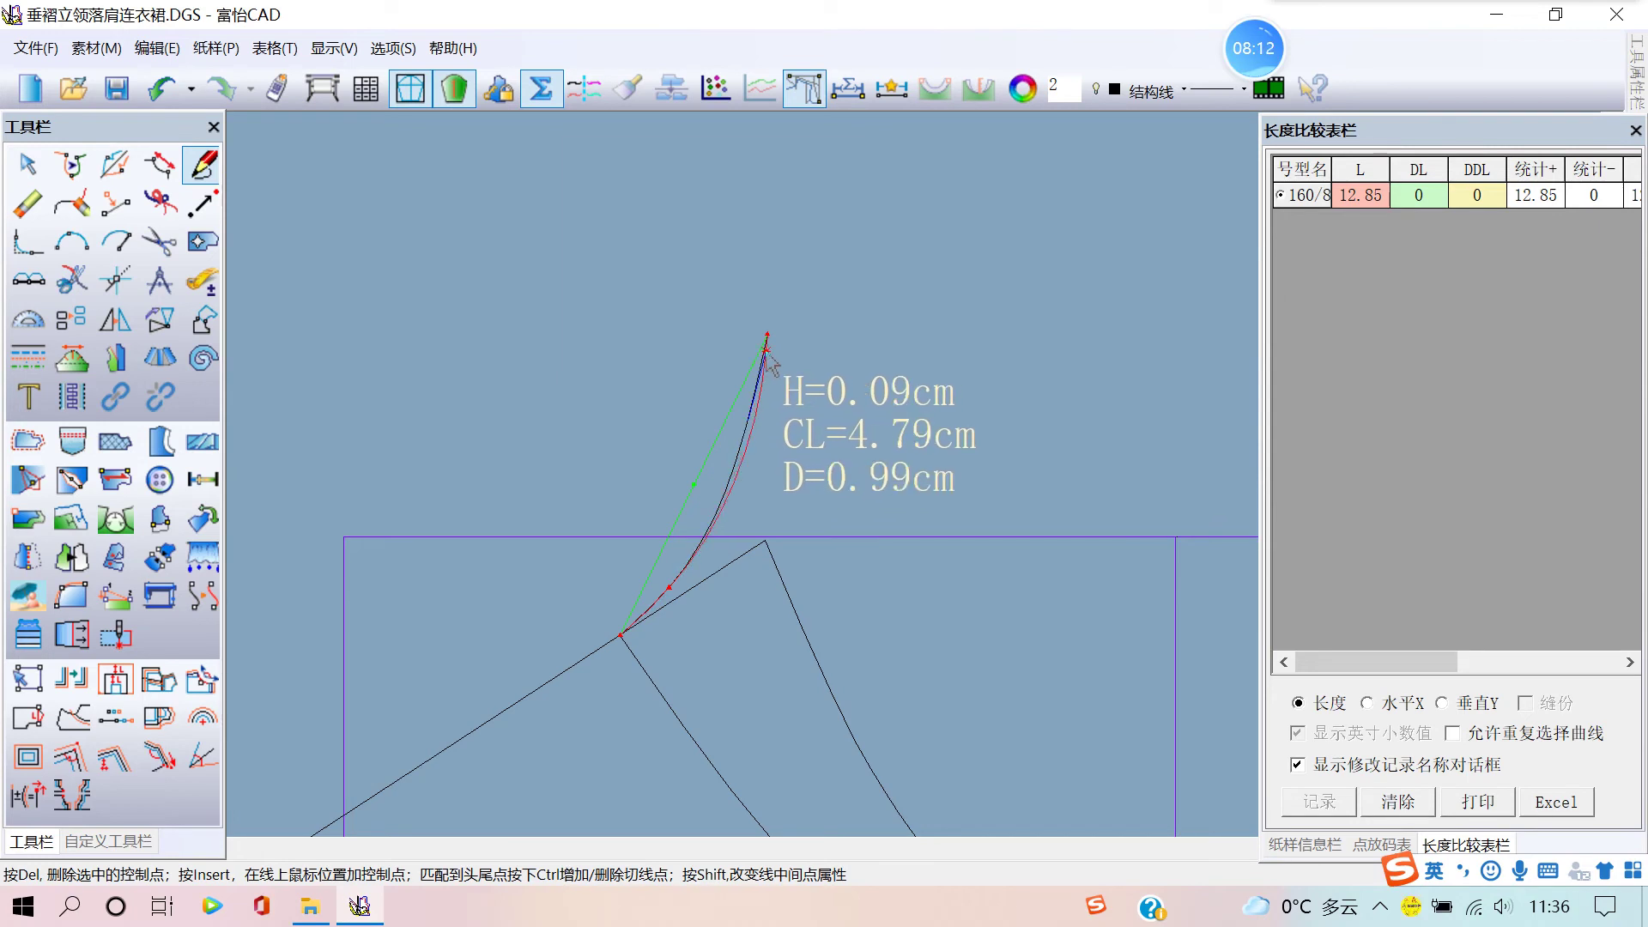
{"action": "scroll", "coordinate": [802, 478], "scroll_direction": "up", "scroll_amount": 2}
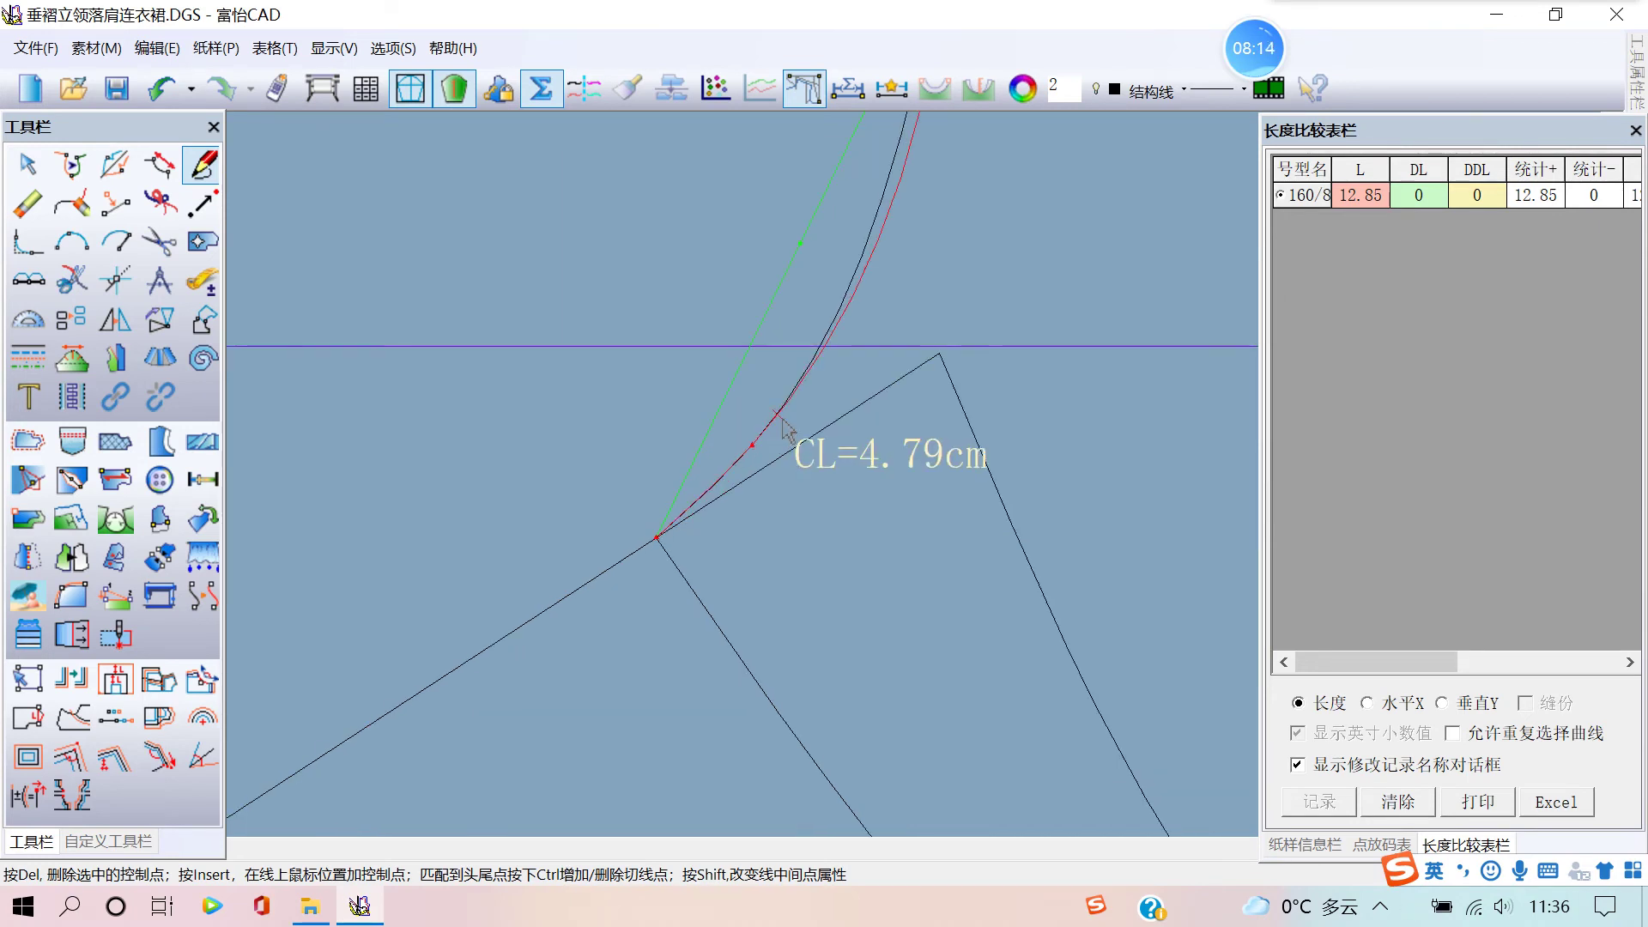
{"action": "right_click", "coordinate": [755, 468]}
{"action": "scroll", "coordinate": [842, 460], "scroll_direction": "down", "scroll_amount": 1}
{"action": "scroll", "coordinate": [755, 460], "scroll_direction": "down", "scroll_amount": 1}
{"action": "scroll", "coordinate": [759, 461], "scroll_direction": "down", "scroll_amount": 1}
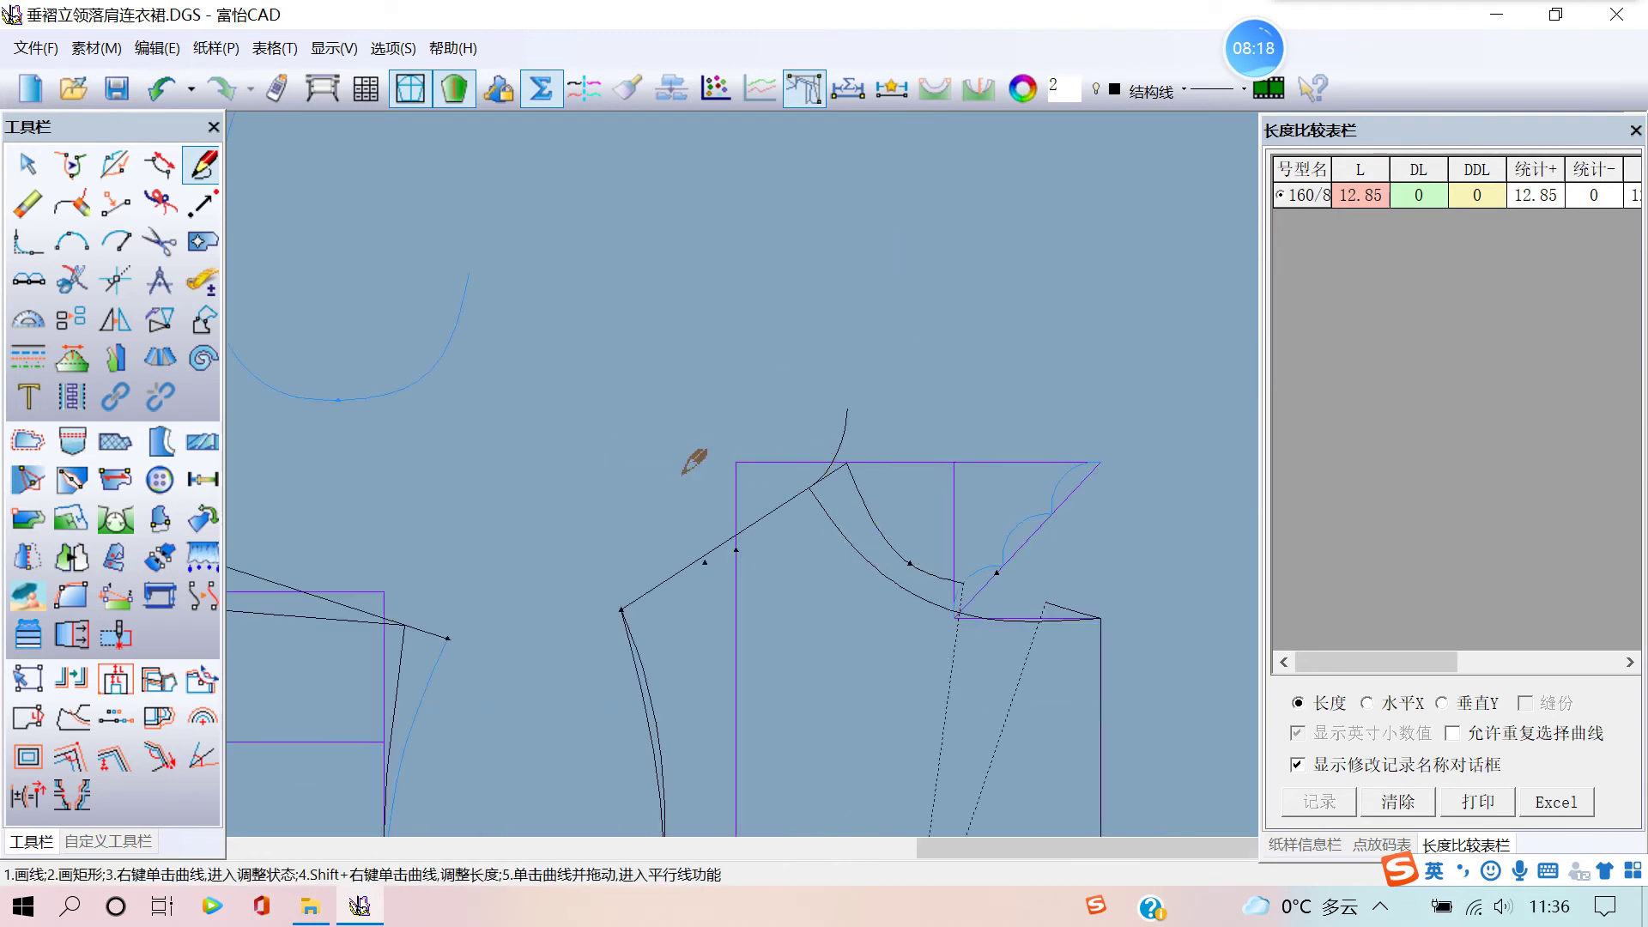
{"action": "scroll", "coordinate": [764, 460], "scroll_direction": "down", "scroll_amount": 1}
{"action": "scroll", "coordinate": [900, 653], "scroll_direction": "down", "scroll_amount": 2}
{"action": "scroll", "coordinate": [687, 485], "scroll_direction": "up", "scroll_amount": 3}
{"action": "scroll", "coordinate": [896, 507], "scroll_direction": "up", "scroll_amount": 1}
{"action": "scroll", "coordinate": [815, 445], "scroll_direction": "up", "scroll_amount": 2}
- Adjust the neckline curve's control points so the stand blends smoothly into it
{"action": "right_click", "coordinate": [854, 454]}
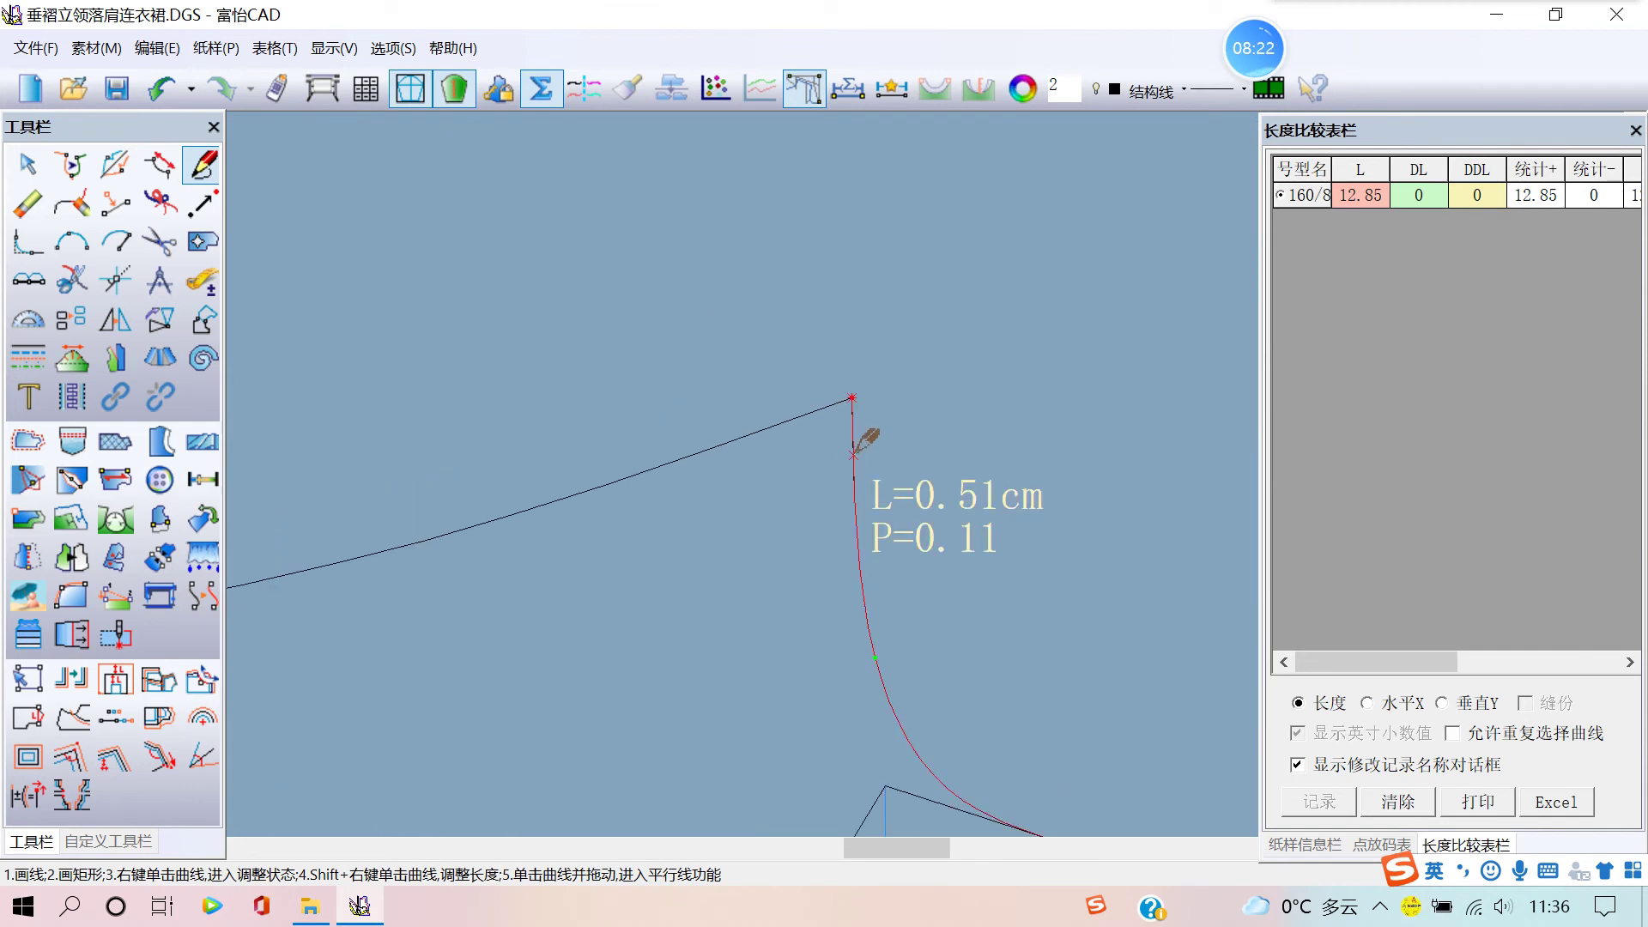
{"action": "right_click", "coordinate": [854, 454]}
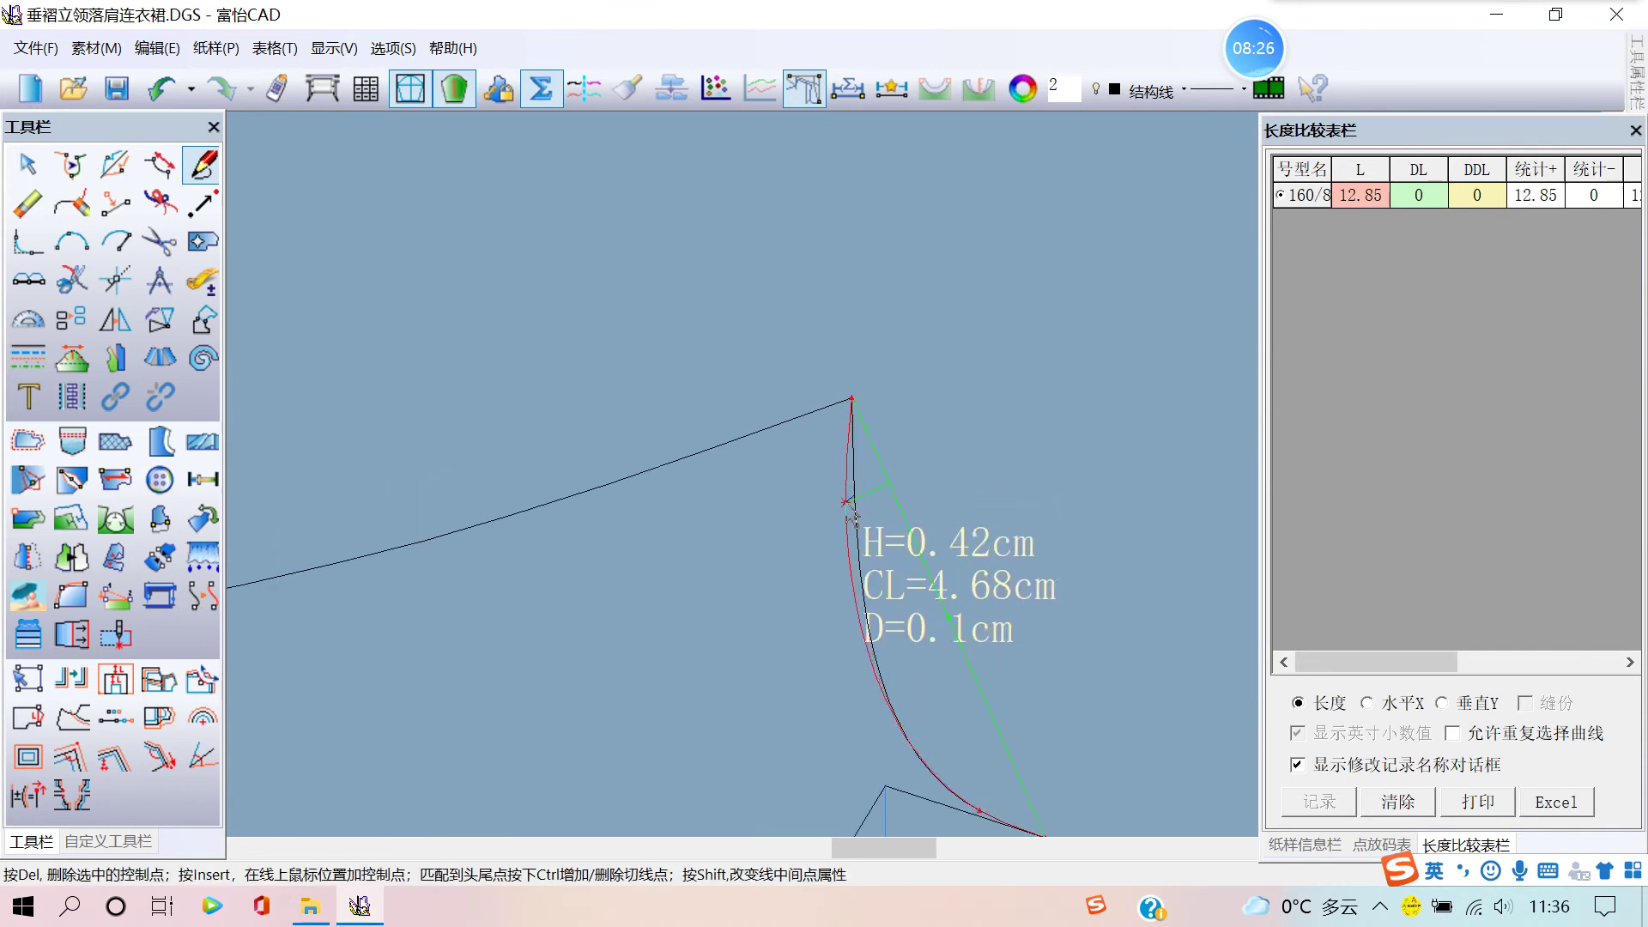
{"action": "left_click", "coordinate": [854, 515]}
{"action": "right_click", "coordinate": [854, 515]}
{"action": "scroll", "coordinate": [824, 461], "scroll_direction": "down", "scroll_amount": 2}
{"action": "scroll", "coordinate": [837, 463], "scroll_direction": "down", "scroll_amount": 1}
{"action": "scroll", "coordinate": [836, 464], "scroll_direction": "down", "scroll_amount": 1}
{"action": "scroll", "coordinate": [834, 462], "scroll_direction": "down", "scroll_amount": 1}
{"action": "scroll", "coordinate": [831, 465], "scroll_direction": "down", "scroll_amount": 1}
{"action": "scroll", "coordinate": [826, 470], "scroll_direction": "down", "scroll_amount": 1}
{"action": "scroll", "coordinate": [826, 470], "scroll_direction": "up", "scroll_amount": 2}
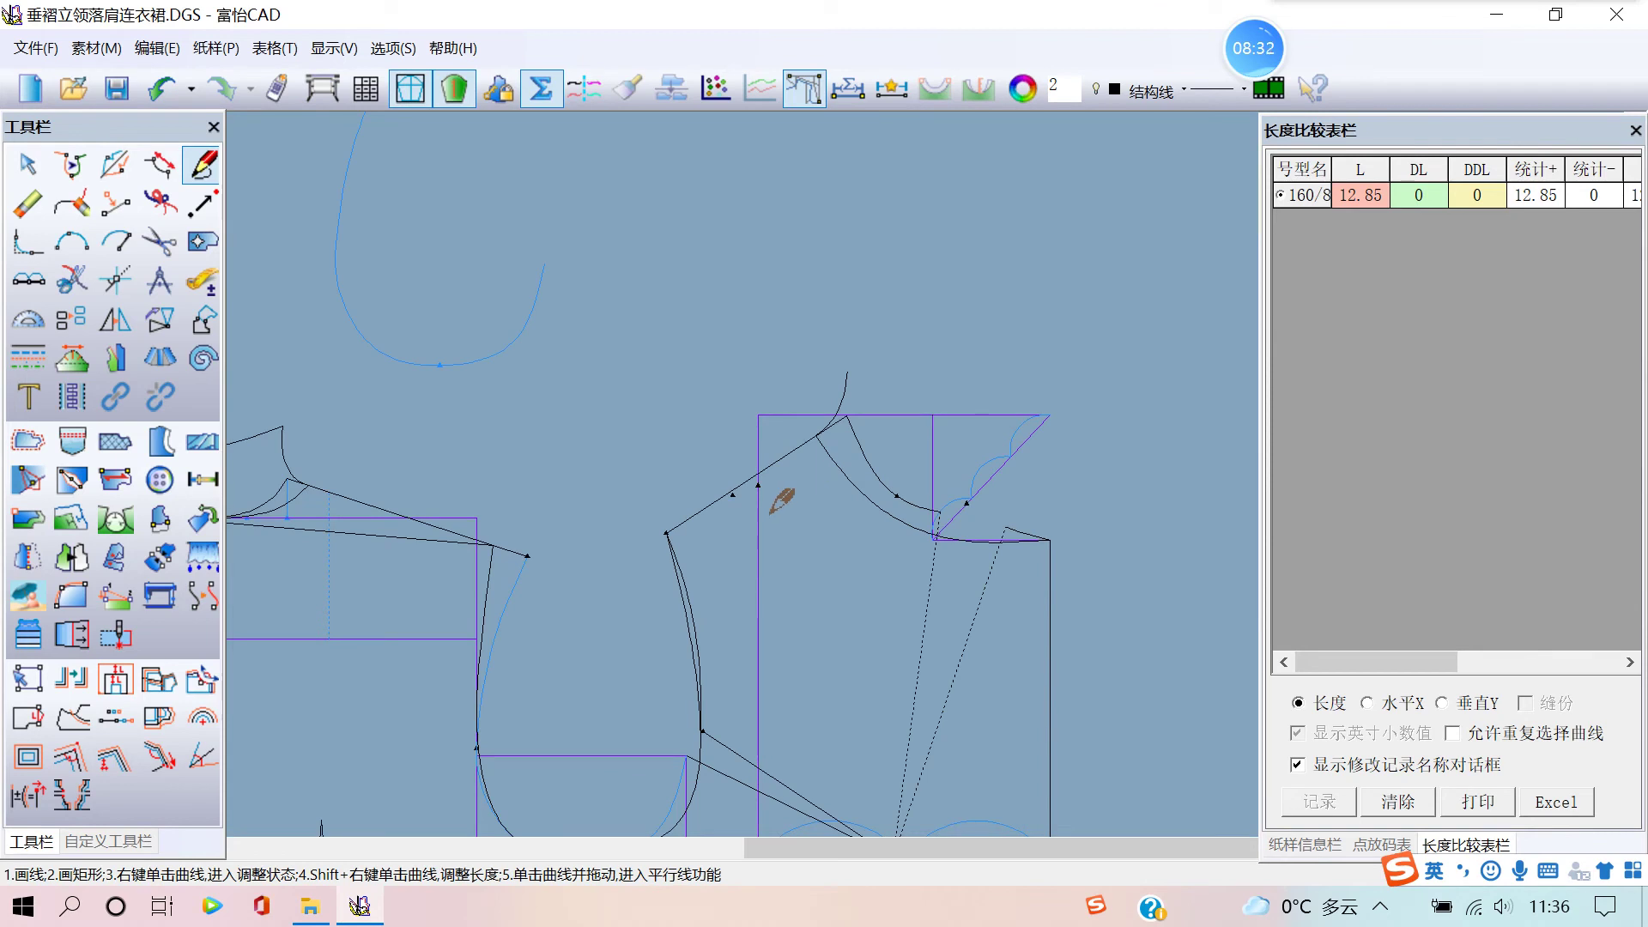
{"action": "scroll", "coordinate": [814, 472], "scroll_direction": "up", "scroll_amount": 1}
{"action": "scroll", "coordinate": [816, 470], "scroll_direction": "down", "scroll_amount": 1}
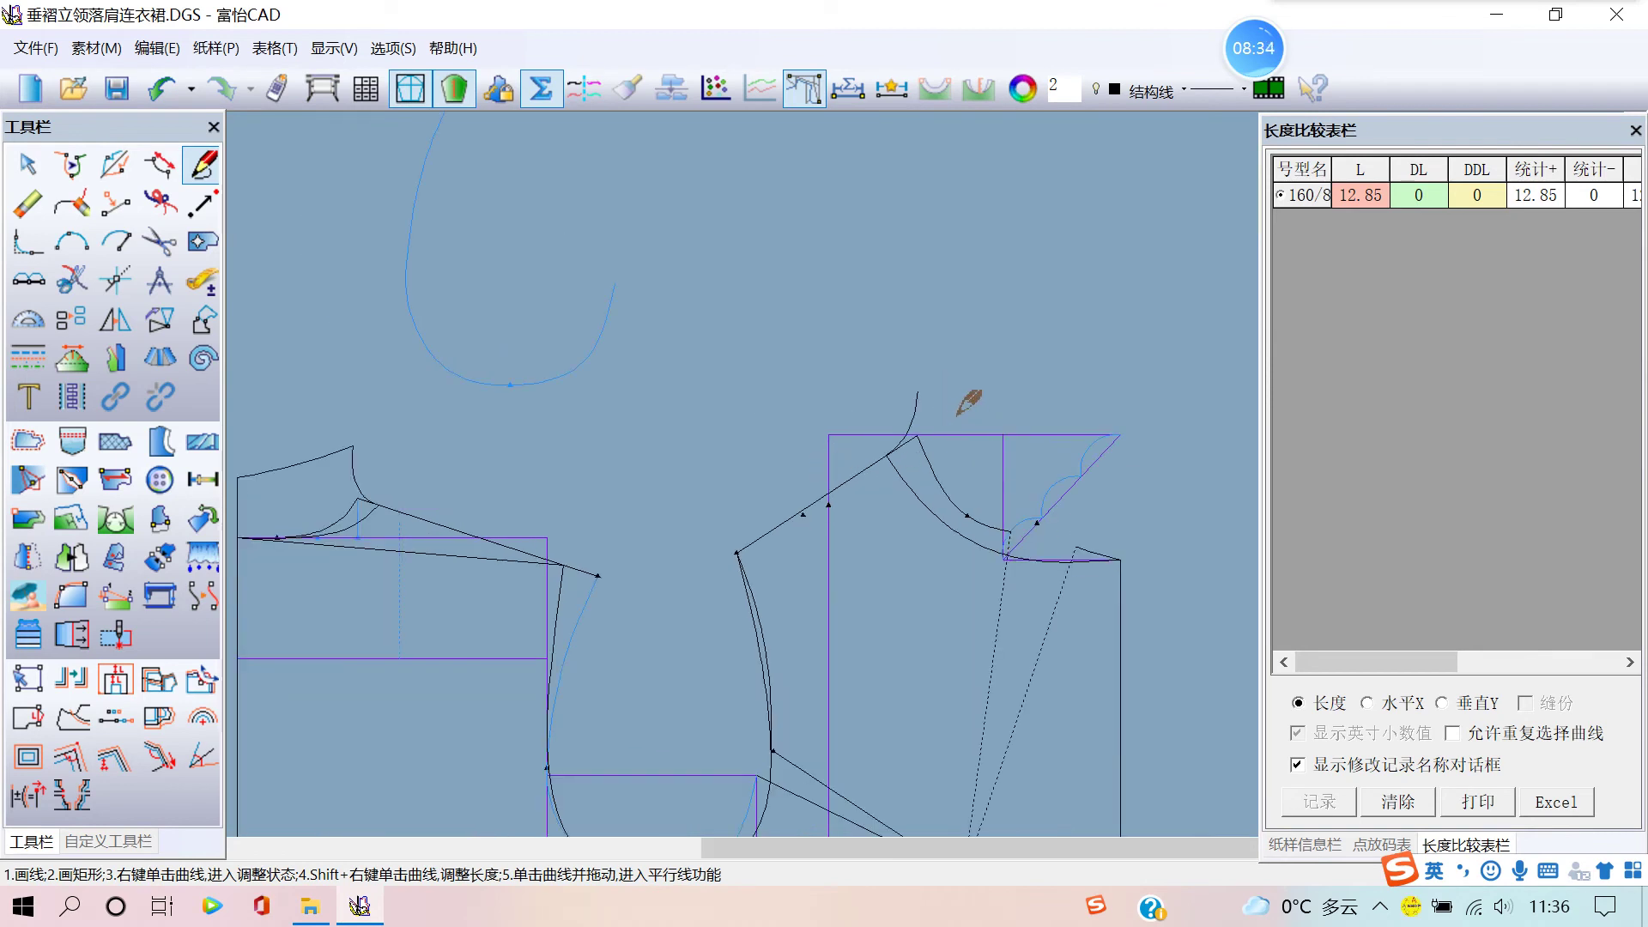
{"action": "scroll", "coordinate": [956, 403], "scroll_direction": "down", "scroll_amount": 2}
{"action": "scroll", "coordinate": [824, 435], "scroll_direction": "up", "scroll_amount": 1}
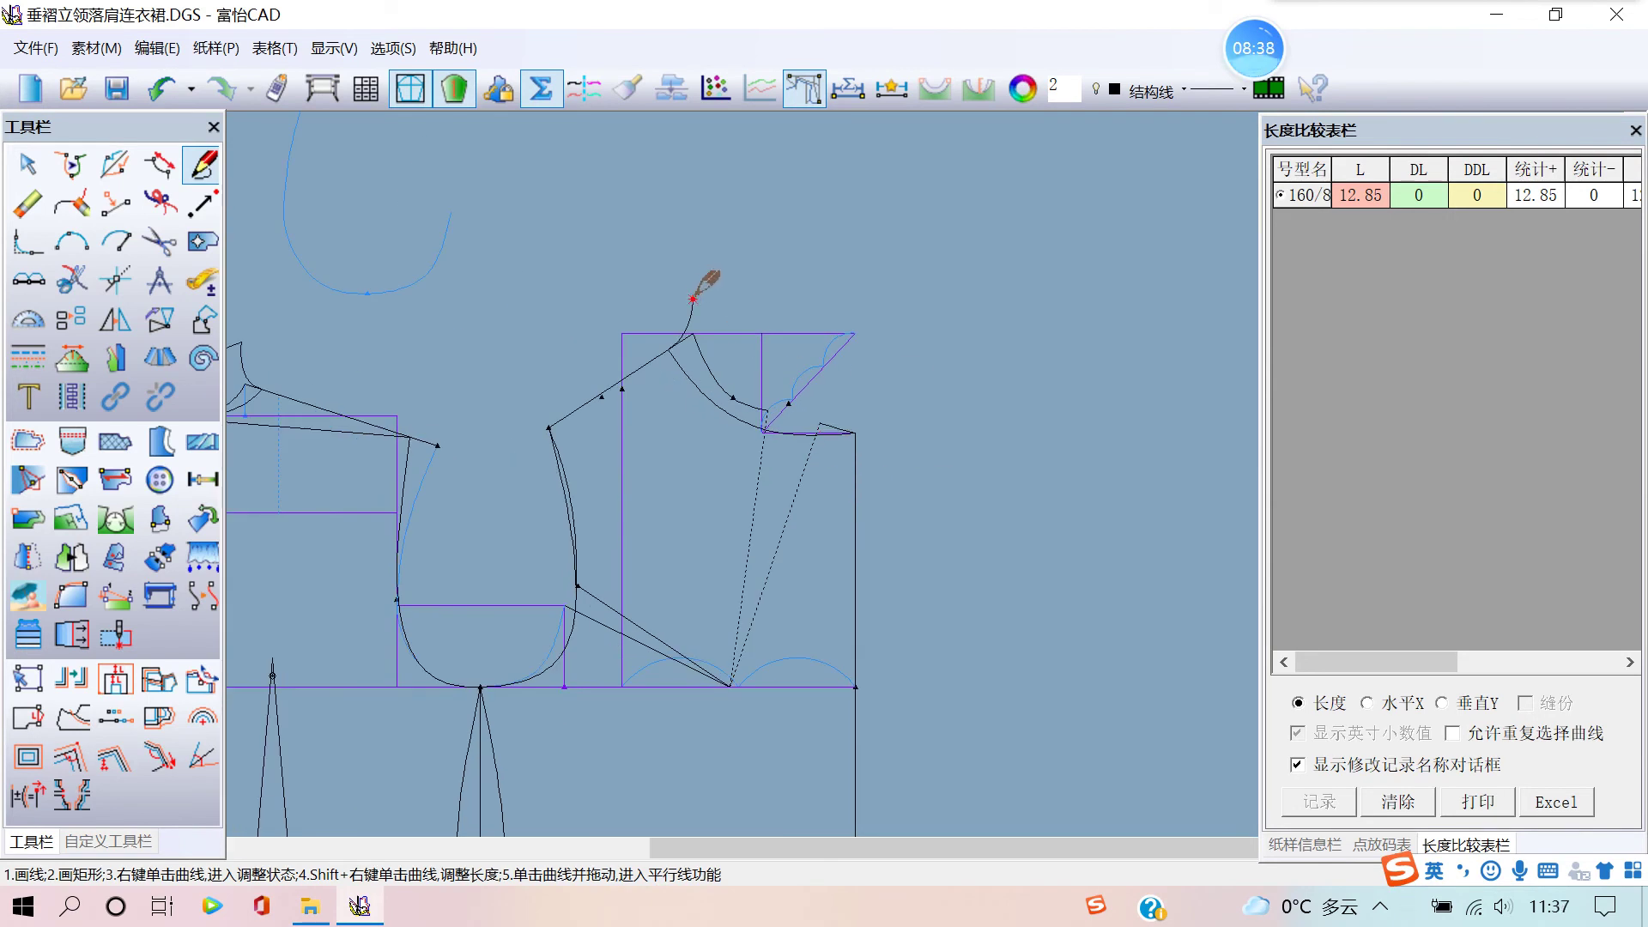
- Start the collar line at the top of the stand
{"action": "left_click", "coordinate": [693, 299]}
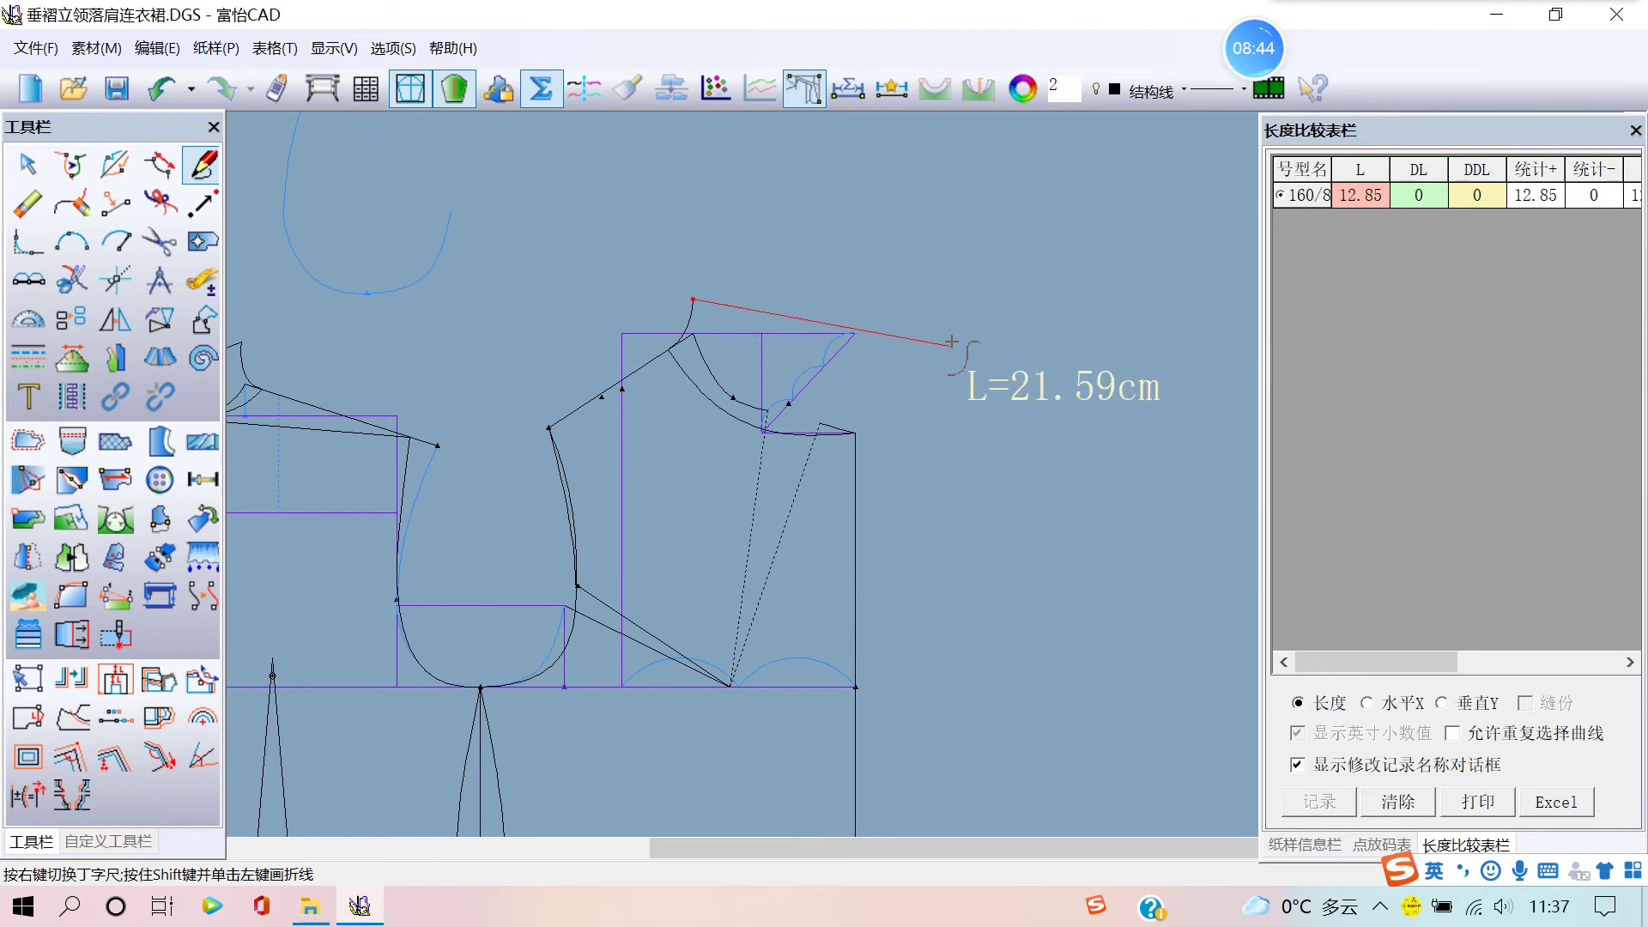
{"action": "scroll", "coordinate": [944, 360], "scroll_direction": "up", "scroll_amount": 1}
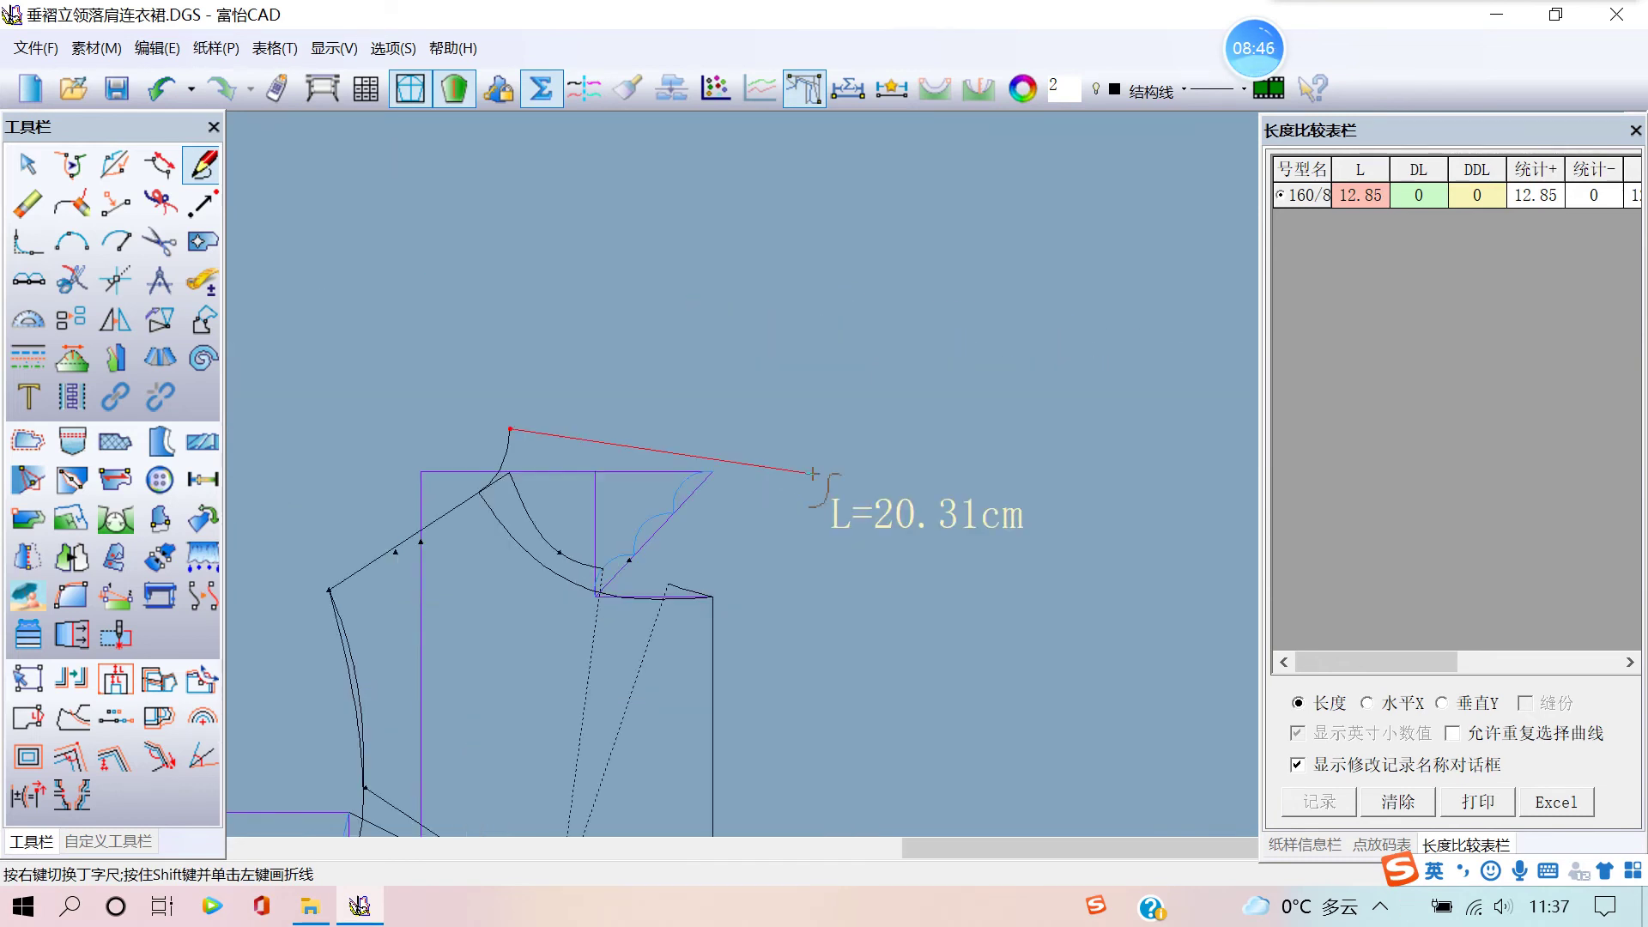
{"action": "scroll", "coordinate": [811, 472], "scroll_direction": "down", "scroll_amount": 1}
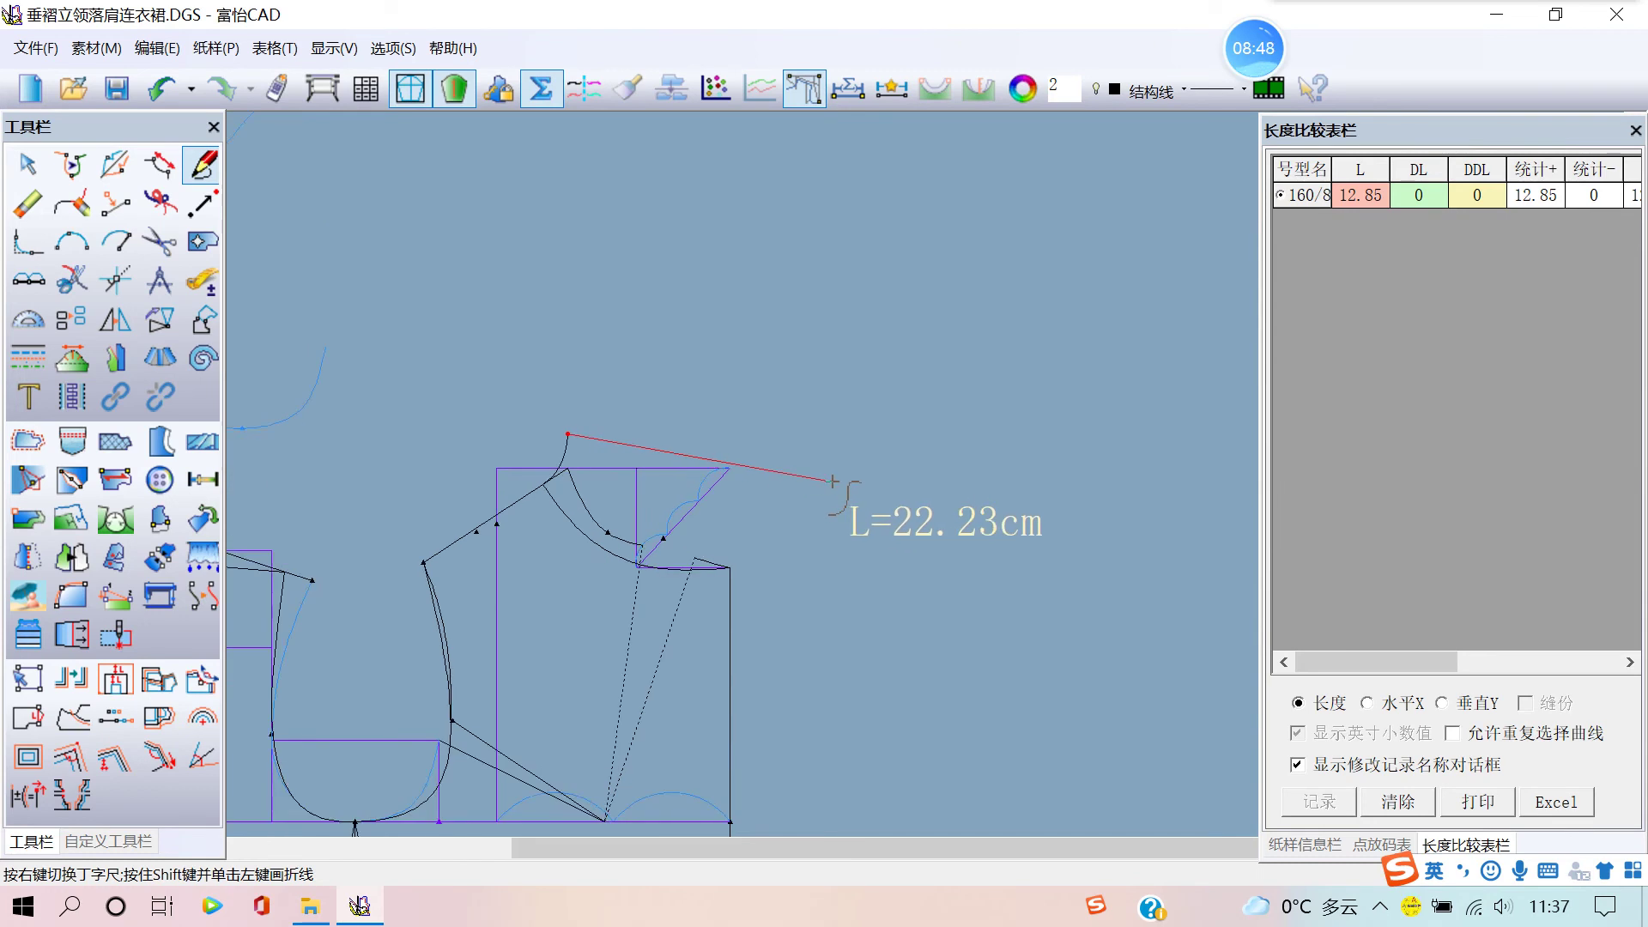
{"action": "scroll", "coordinate": [831, 481], "scroll_direction": "down", "scroll_amount": 1}
{"action": "scroll", "coordinate": [833, 483], "scroll_direction": "down", "scroll_amount": 1}
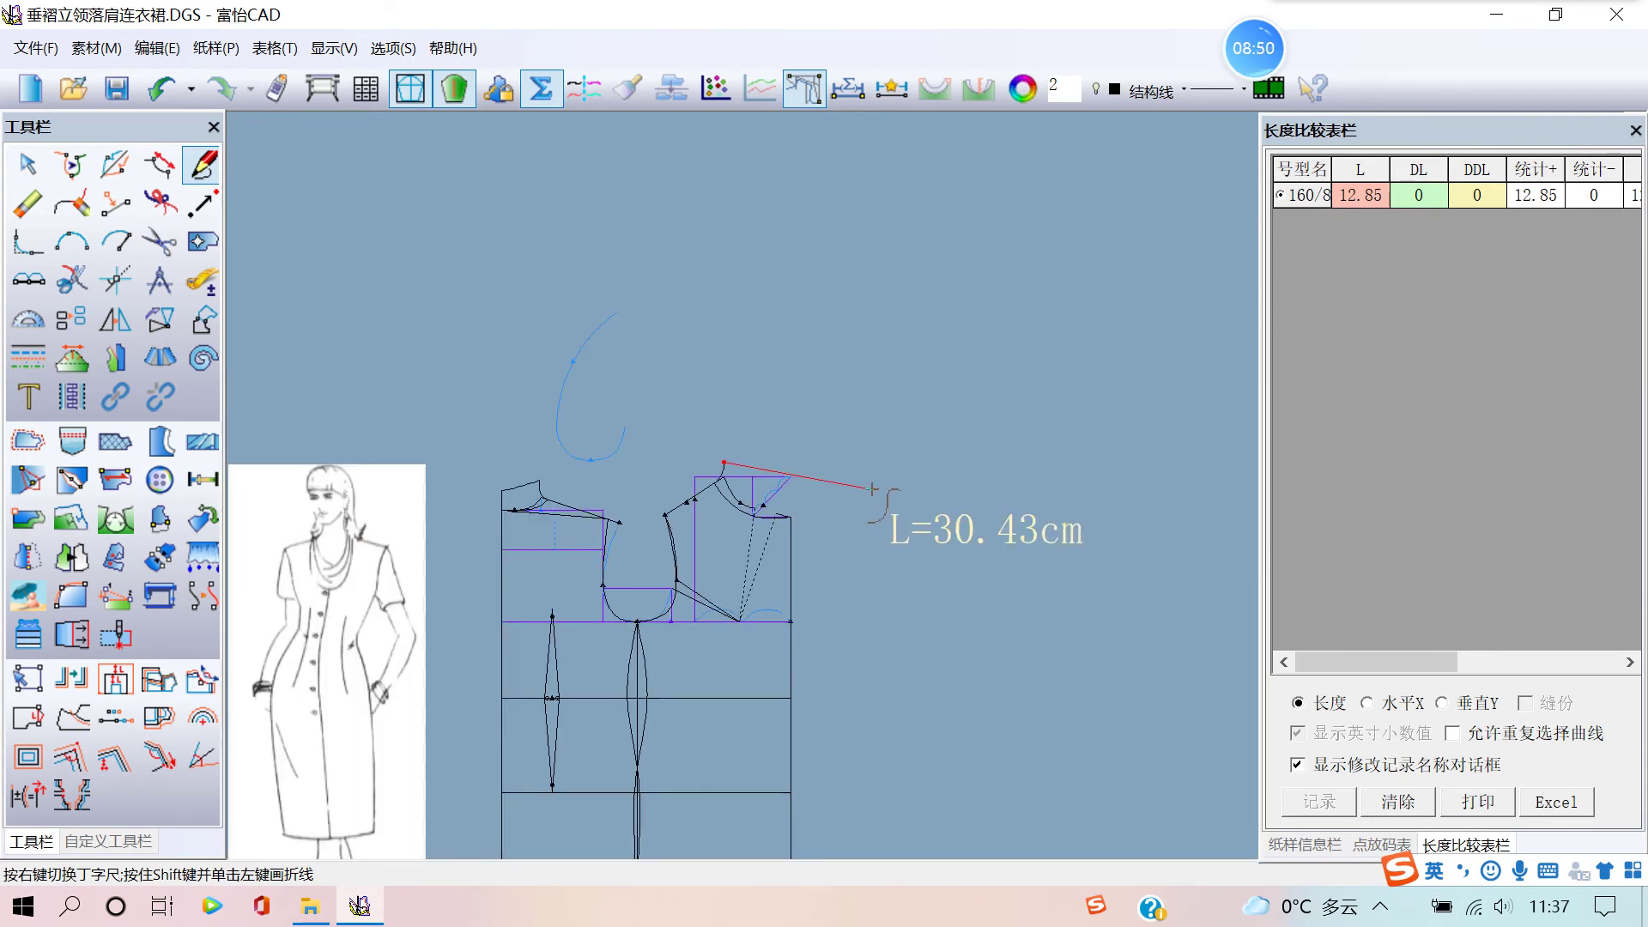
{"action": "key", "text": "Return"}
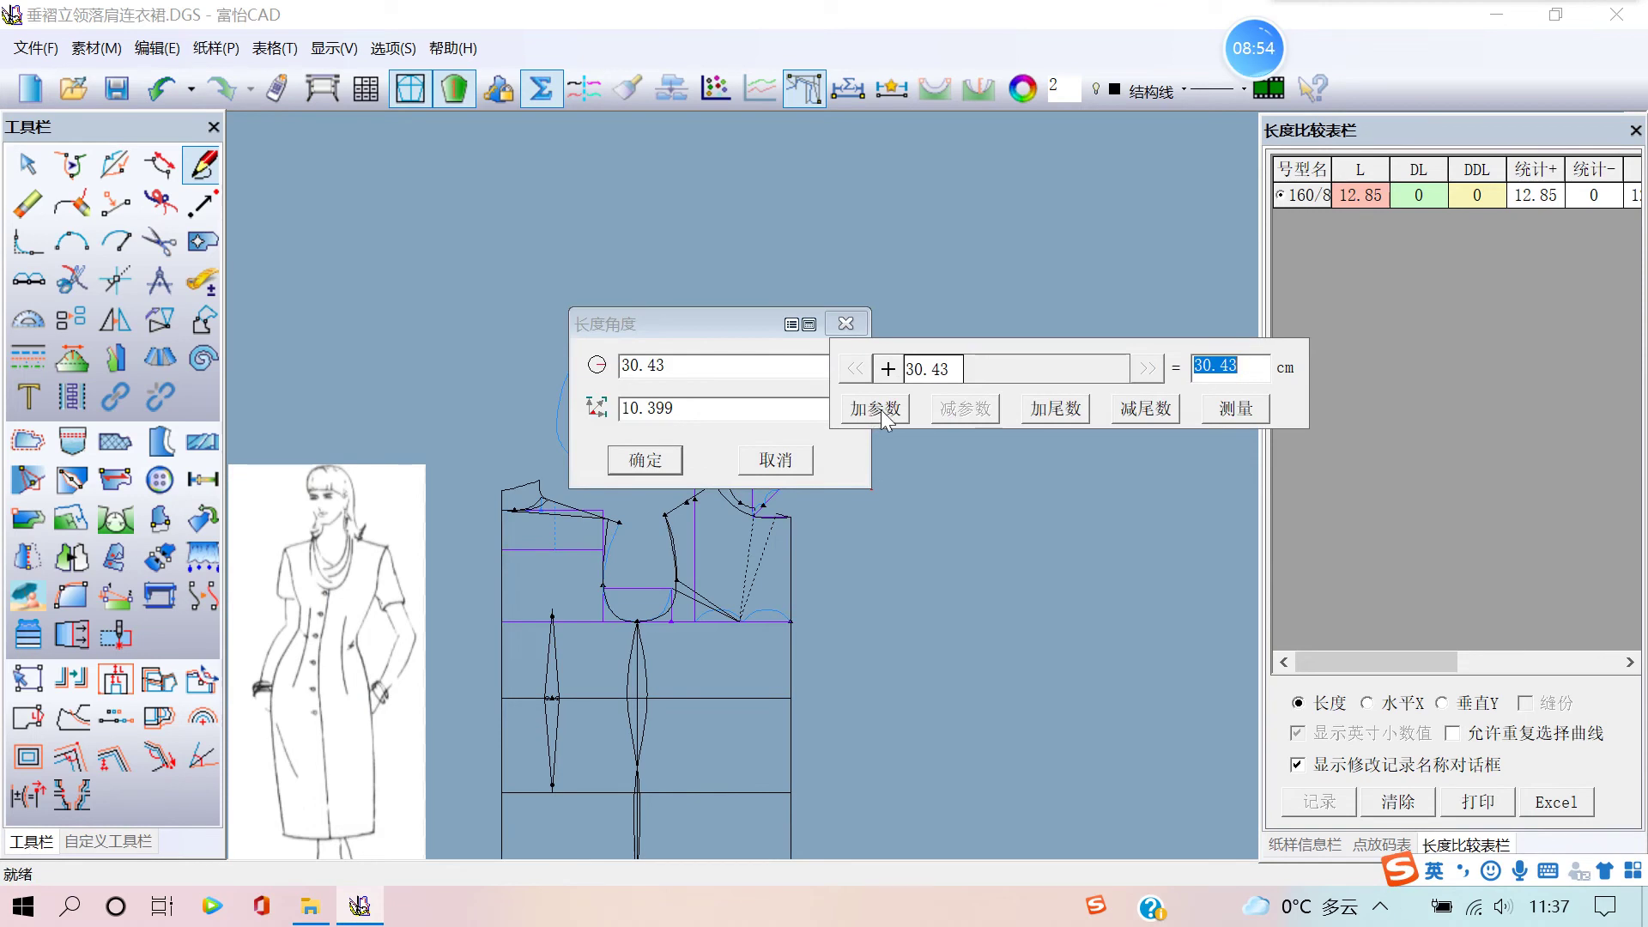
- Set the collar line length to 领大/2+前领口a (28.47 cm) and confirm it
{"action": "left_click", "coordinate": [884, 416]}
{"action": "left_click", "coordinate": [951, 378]}
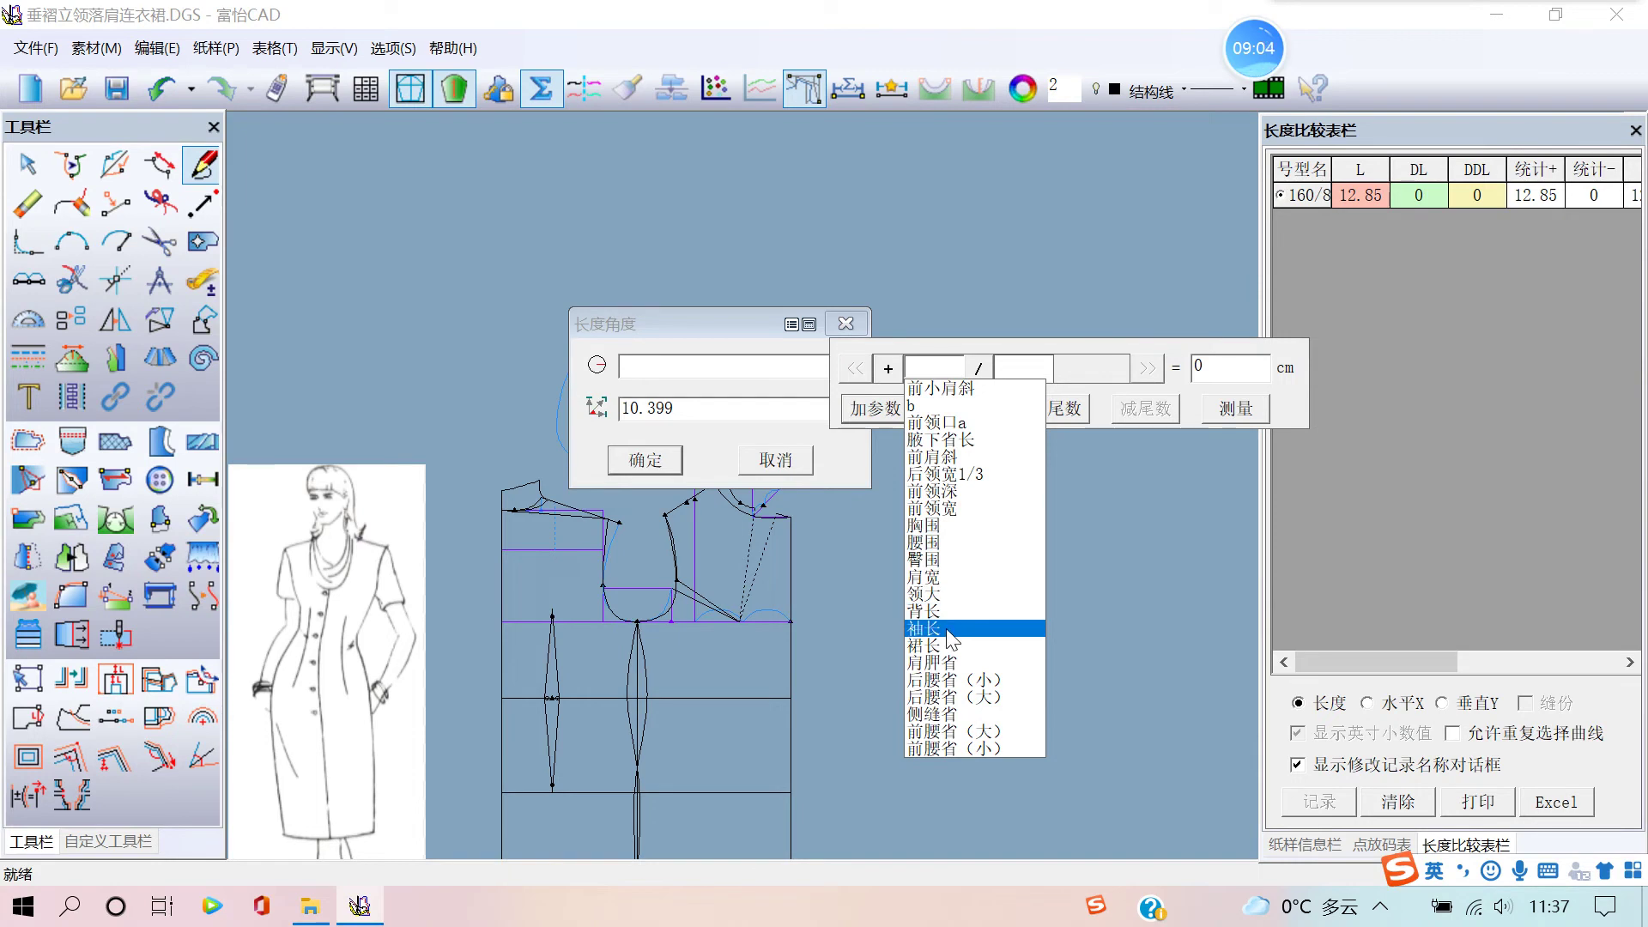
{"action": "left_click", "coordinate": [942, 594]}
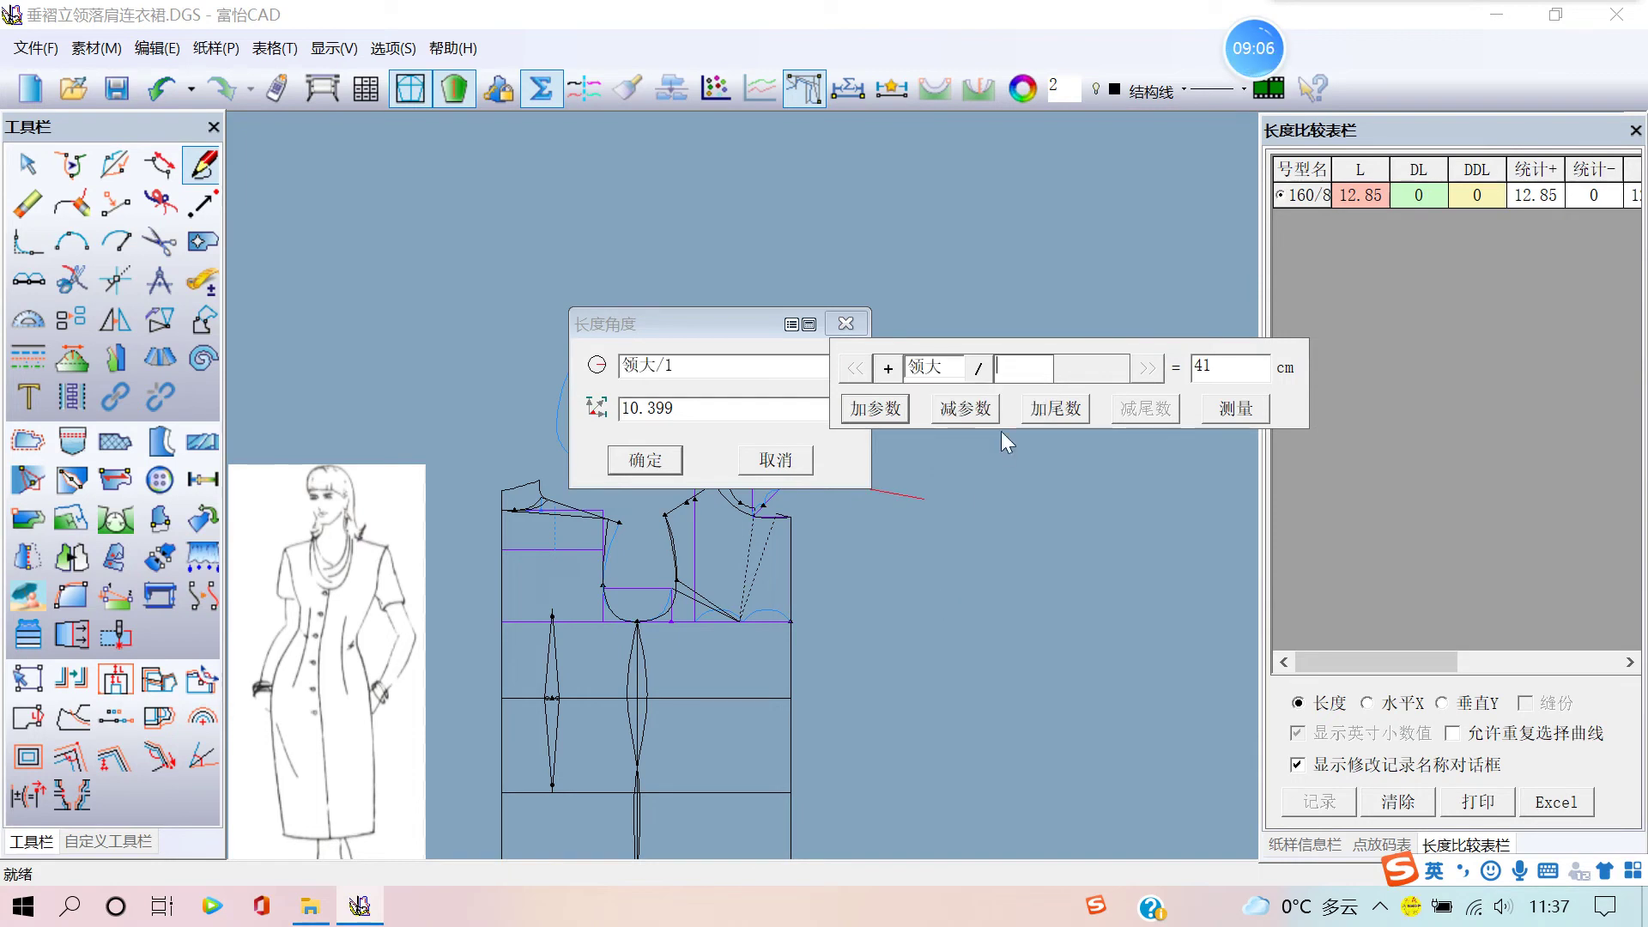
{"action": "type", "text": "2"}
{"action": "left_click", "coordinate": [1069, 410]}
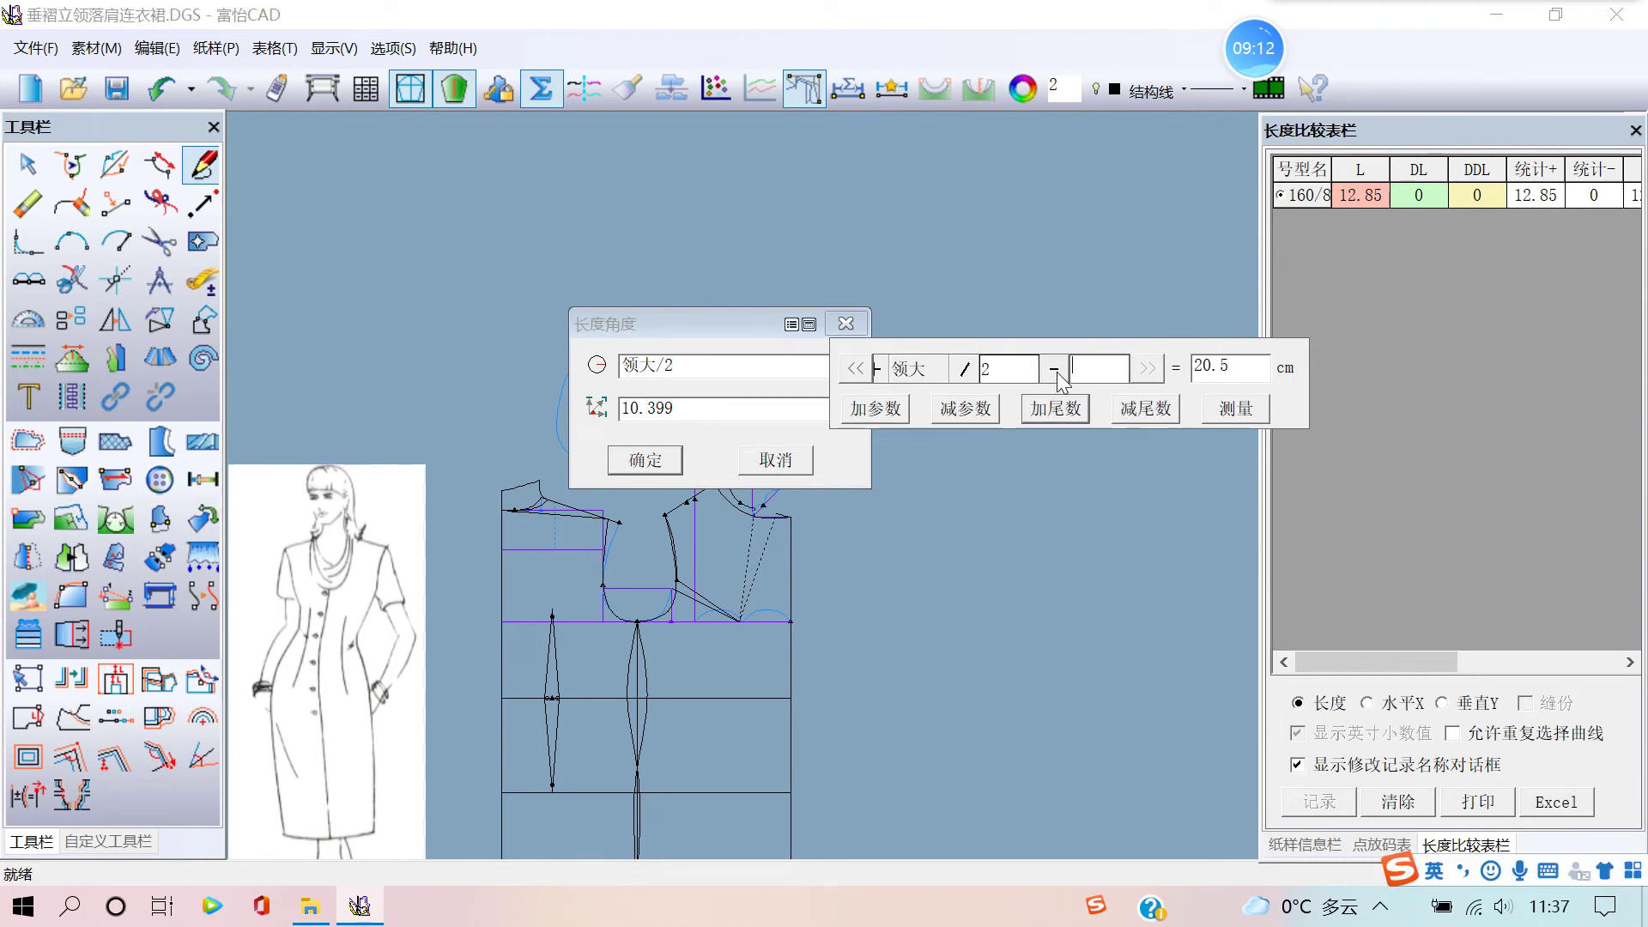
{"action": "left_click", "coordinate": [908, 418]}
{"action": "left_click", "coordinate": [1011, 369]}
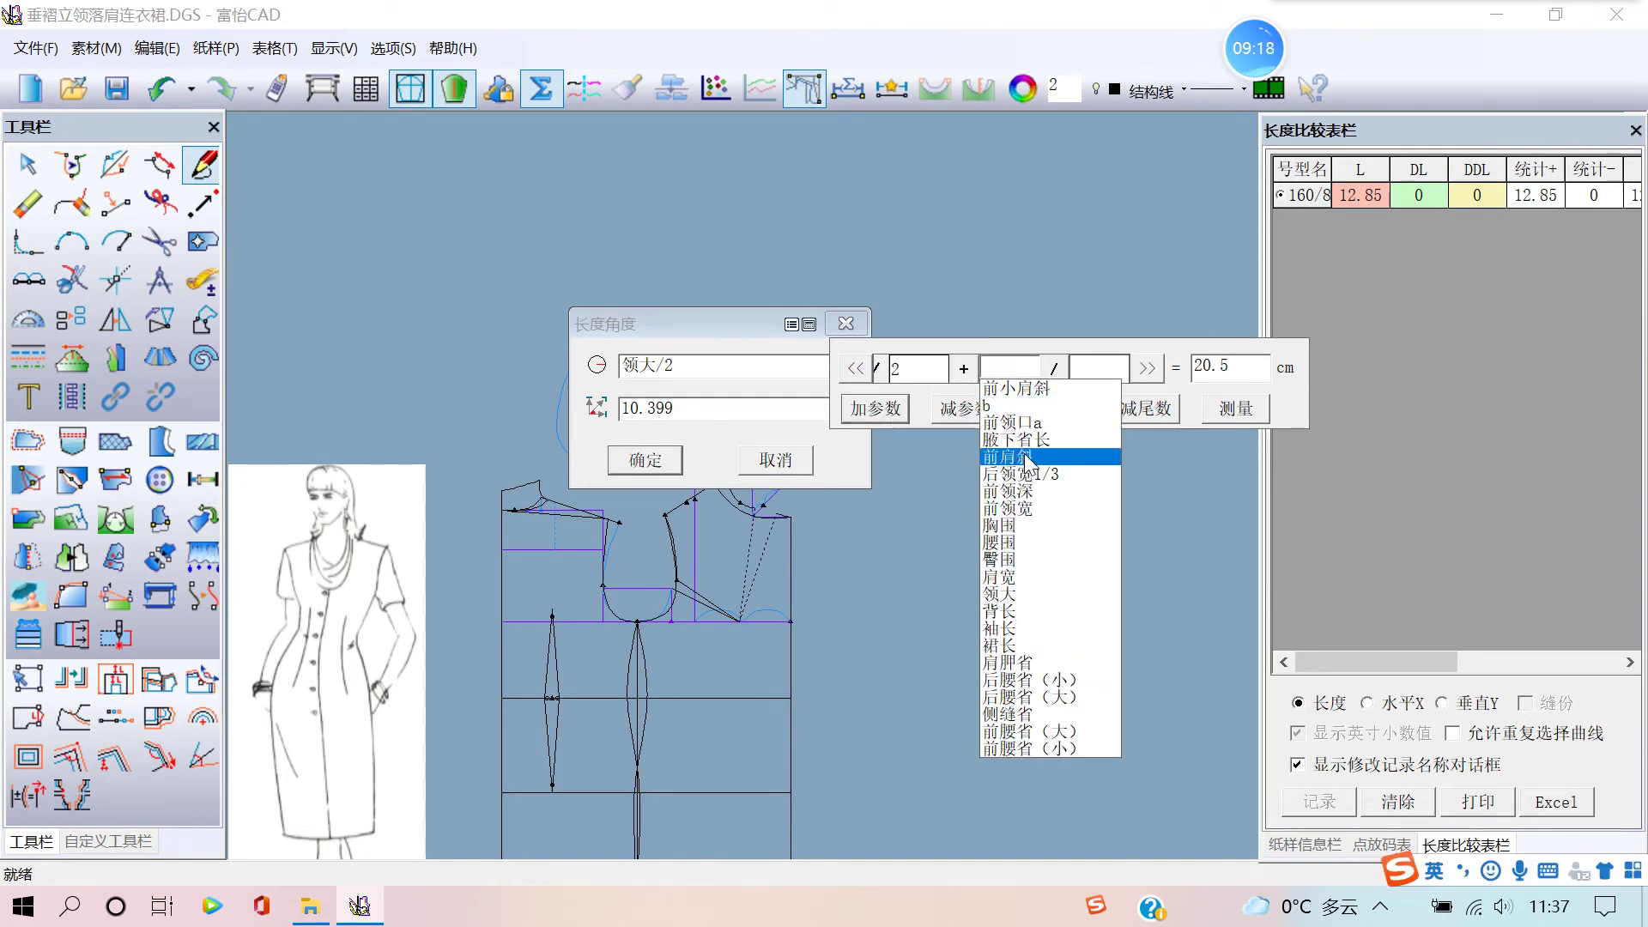
{"action": "left_click", "coordinate": [1031, 423]}
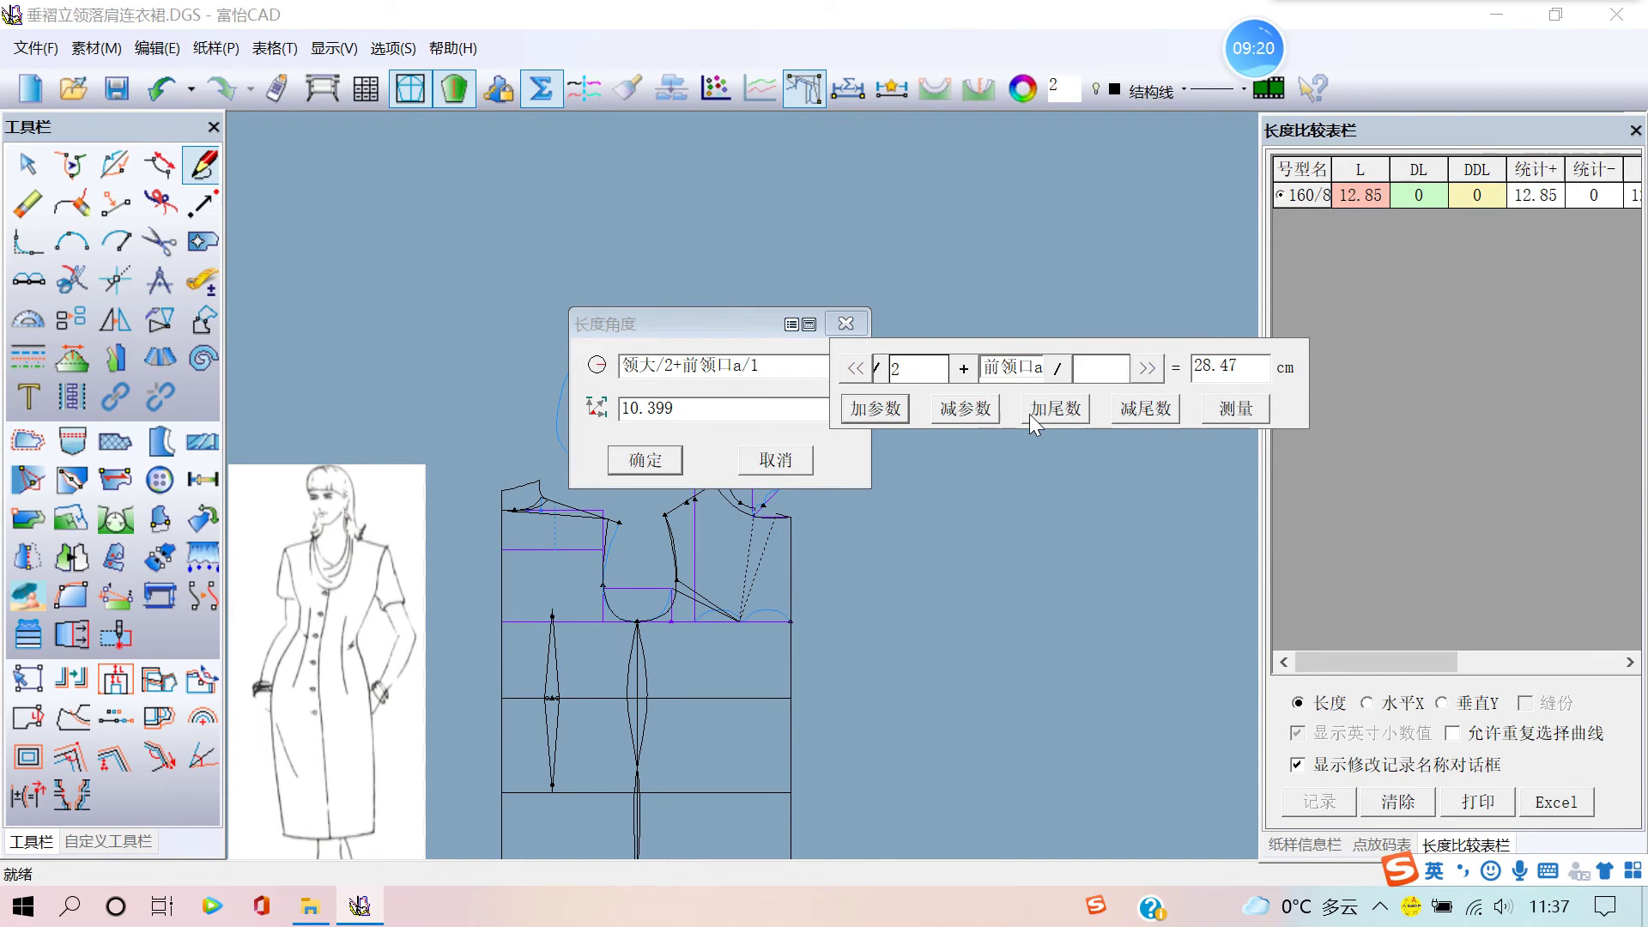
{"action": "left_click", "coordinate": [633, 473]}
{"action": "scroll", "coordinate": [863, 515], "scroll_direction": "down", "scroll_amount": 1}
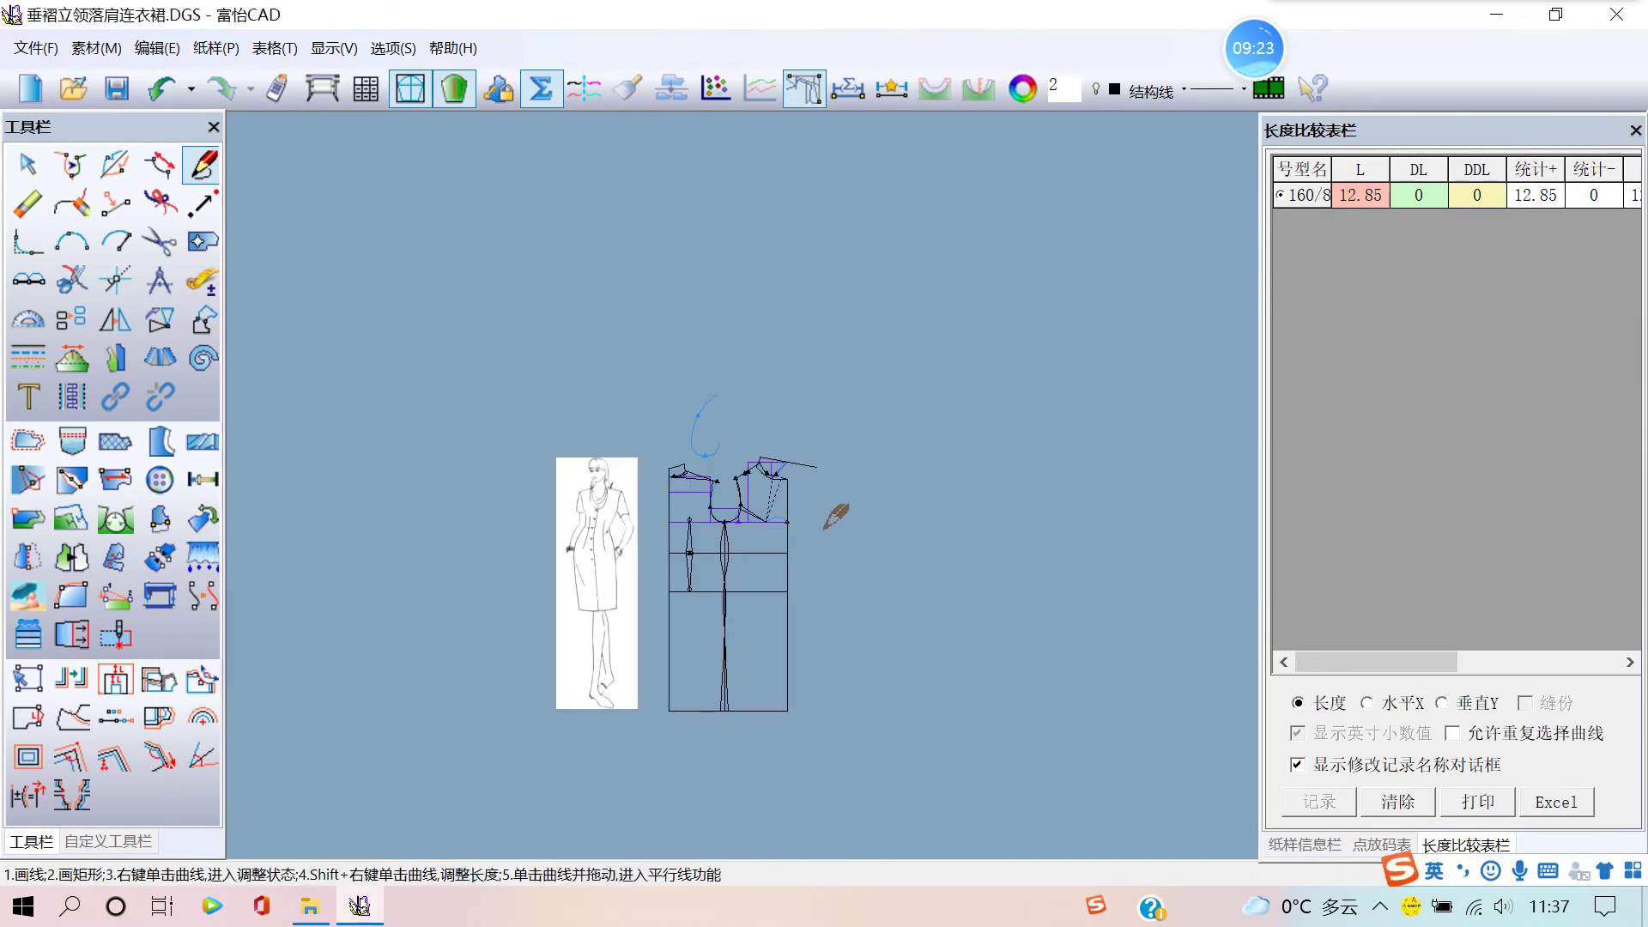
{"action": "scroll", "coordinate": [810, 455], "scroll_direction": "up", "scroll_amount": 1}
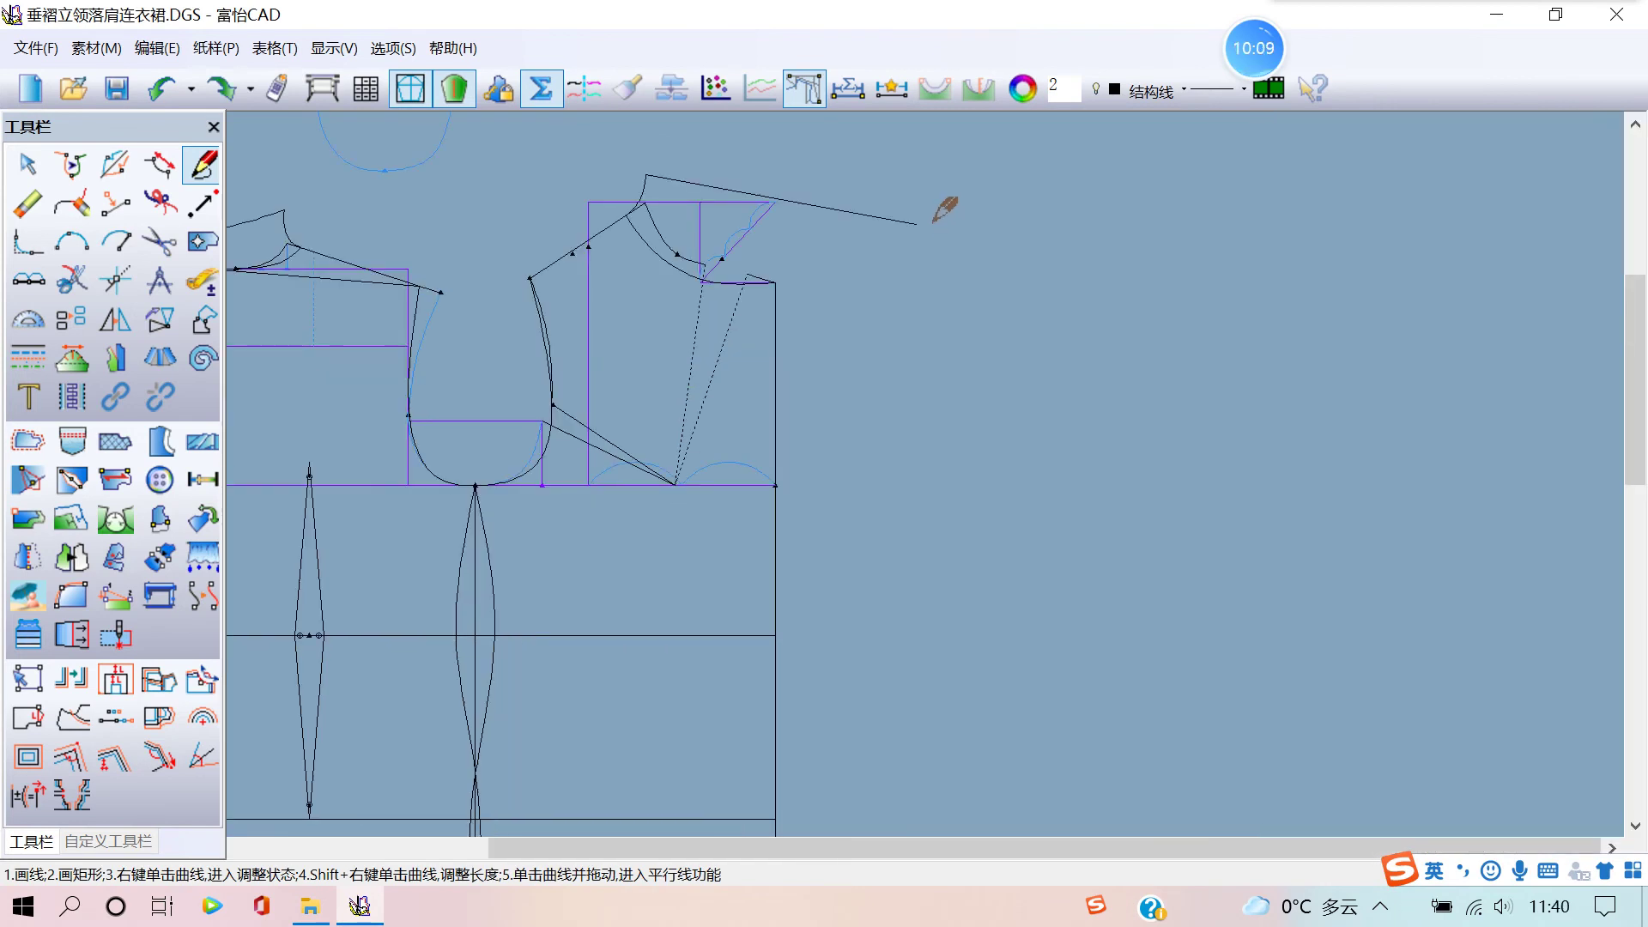
- Draw a straight line from the extended shoulder tip to the underarm corner
{"action": "left_click", "coordinate": [915, 224]}
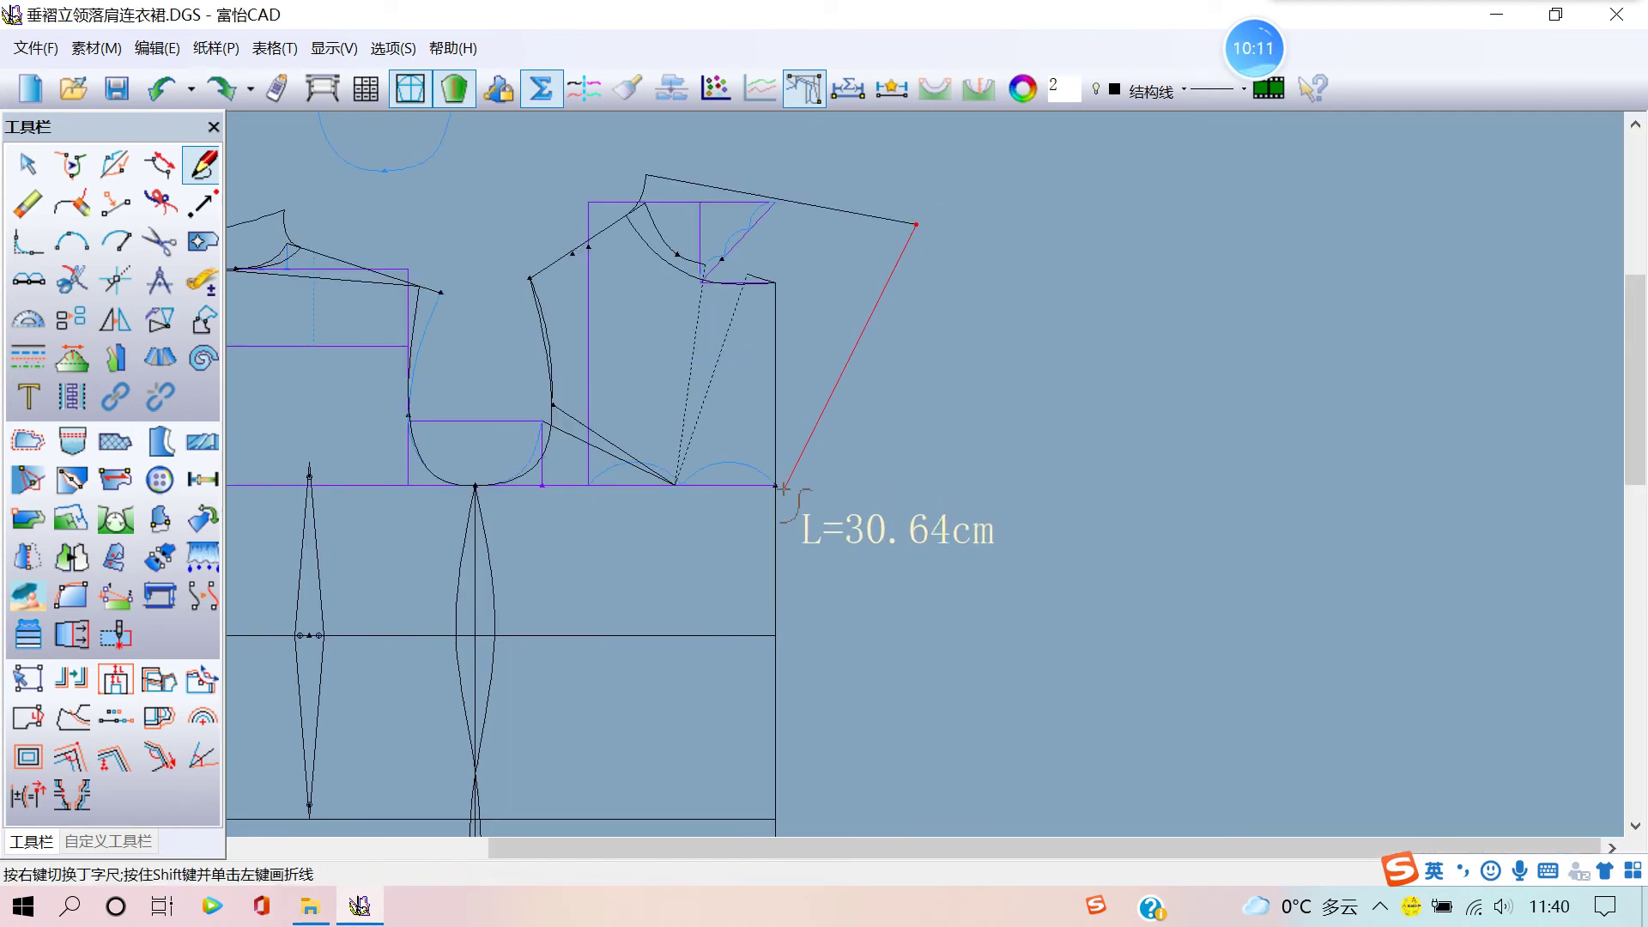
{"action": "left_click", "coordinate": [776, 486]}
{"action": "right_click", "coordinate": [896, 408]}
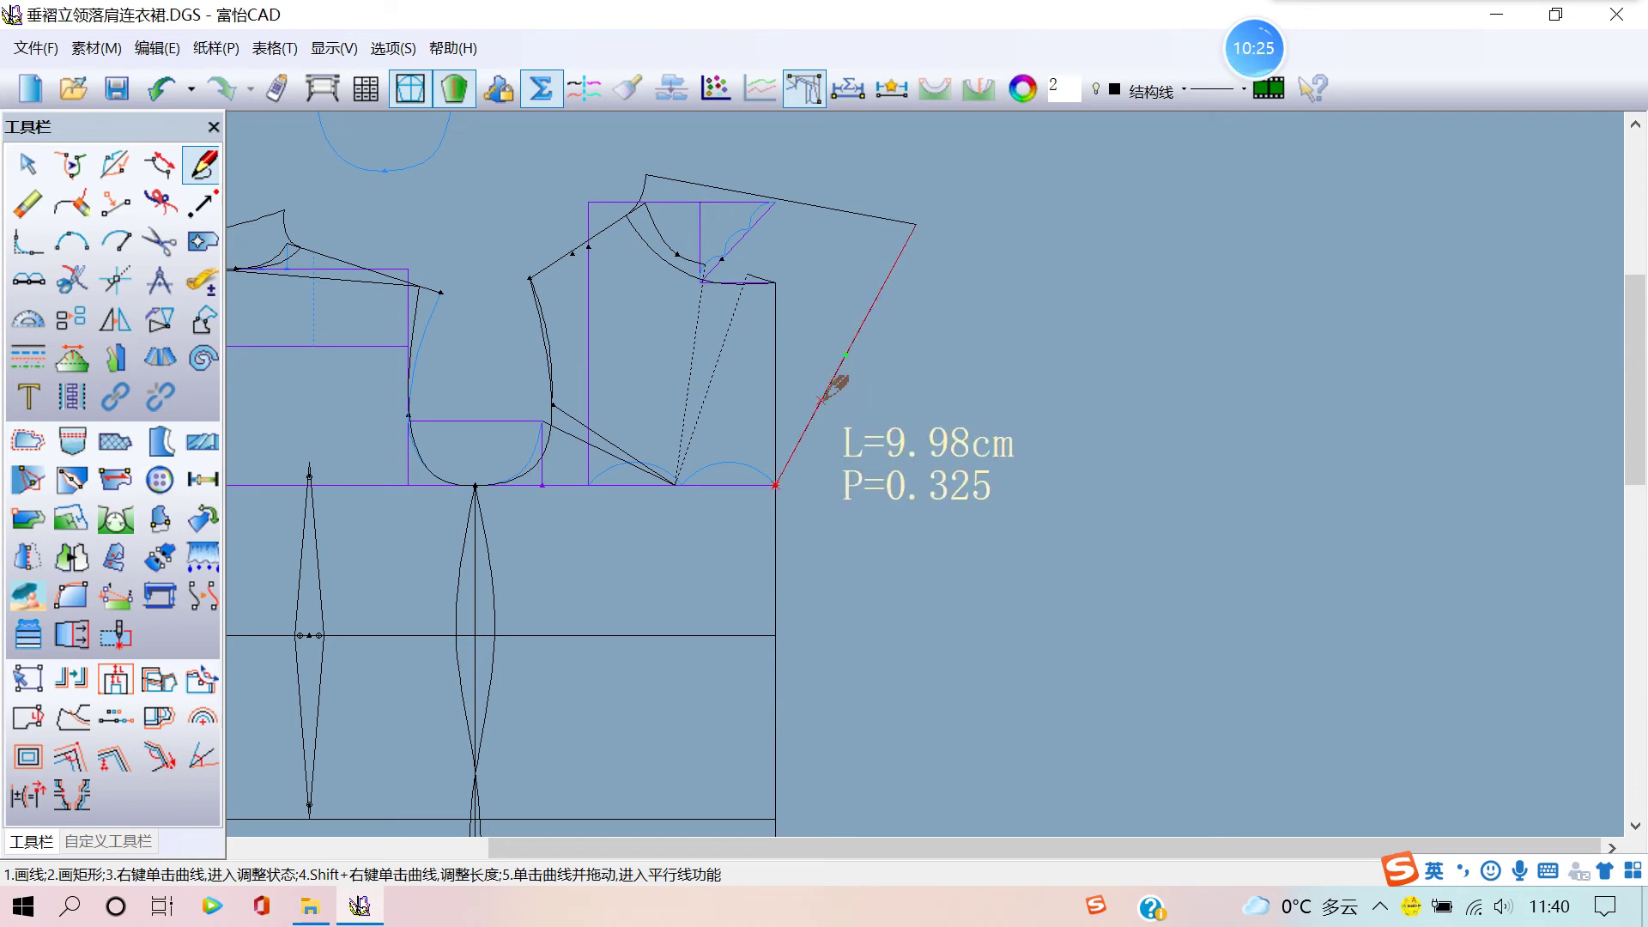
- Bend the new side line into a smooth curve by pulling a control point down-left
{"action": "right_click", "coordinate": [820, 403]}
{"action": "left_click", "coordinate": [820, 403]}
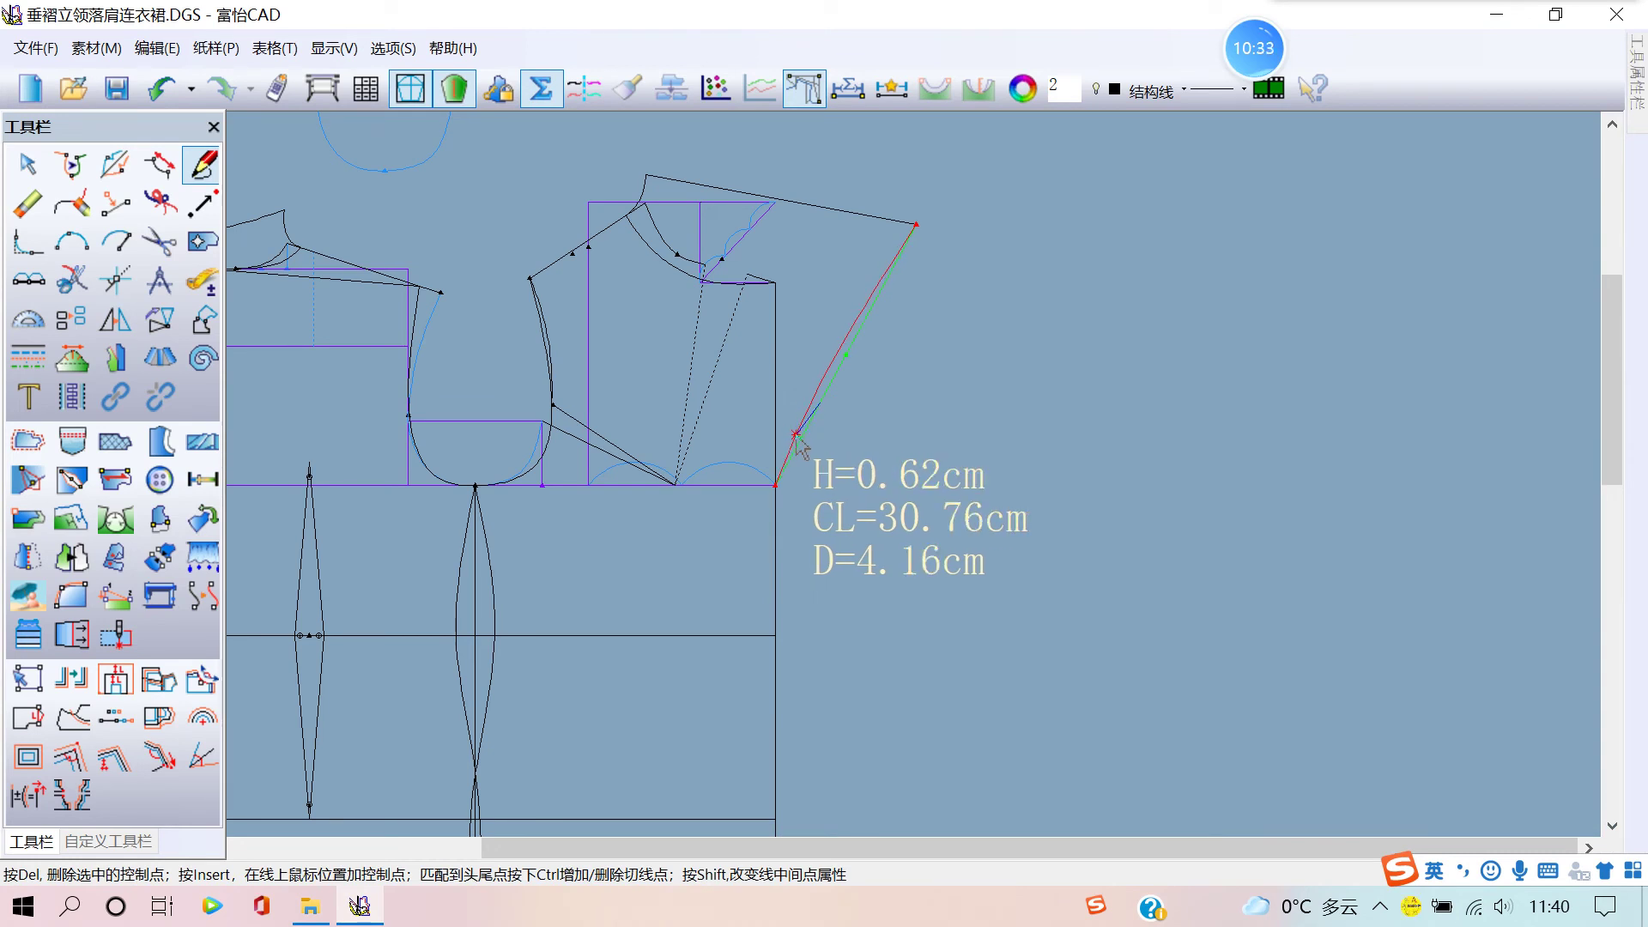
{"action": "left_click", "coordinate": [795, 436]}
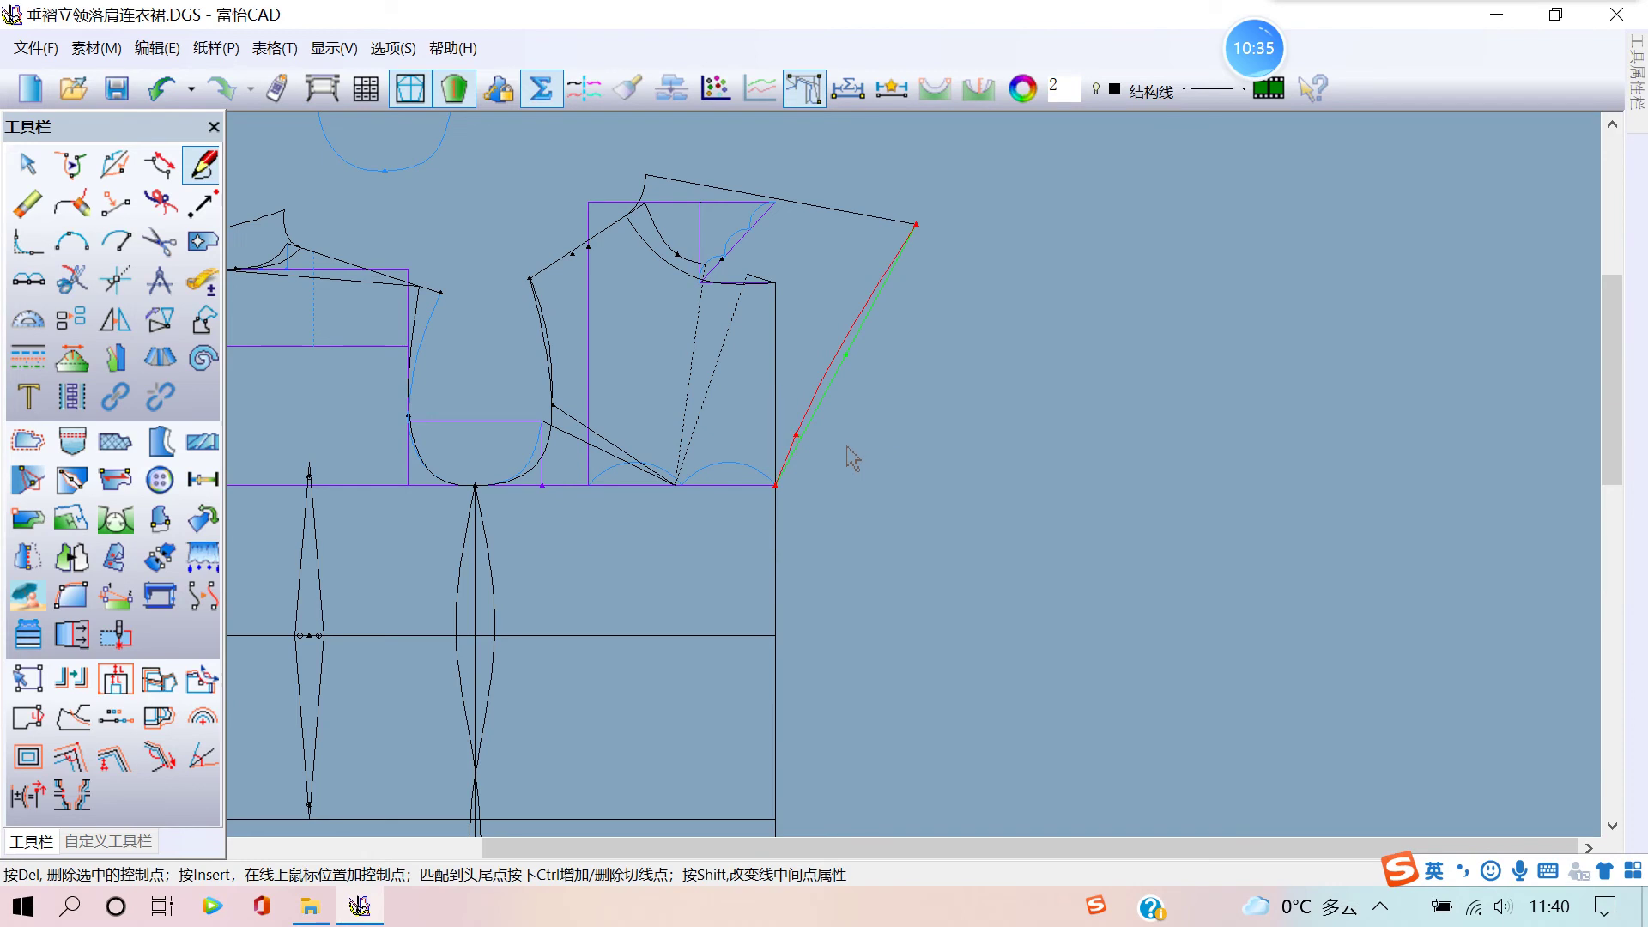
{"action": "scroll", "coordinate": [826, 453], "scroll_direction": "up", "scroll_amount": 2}
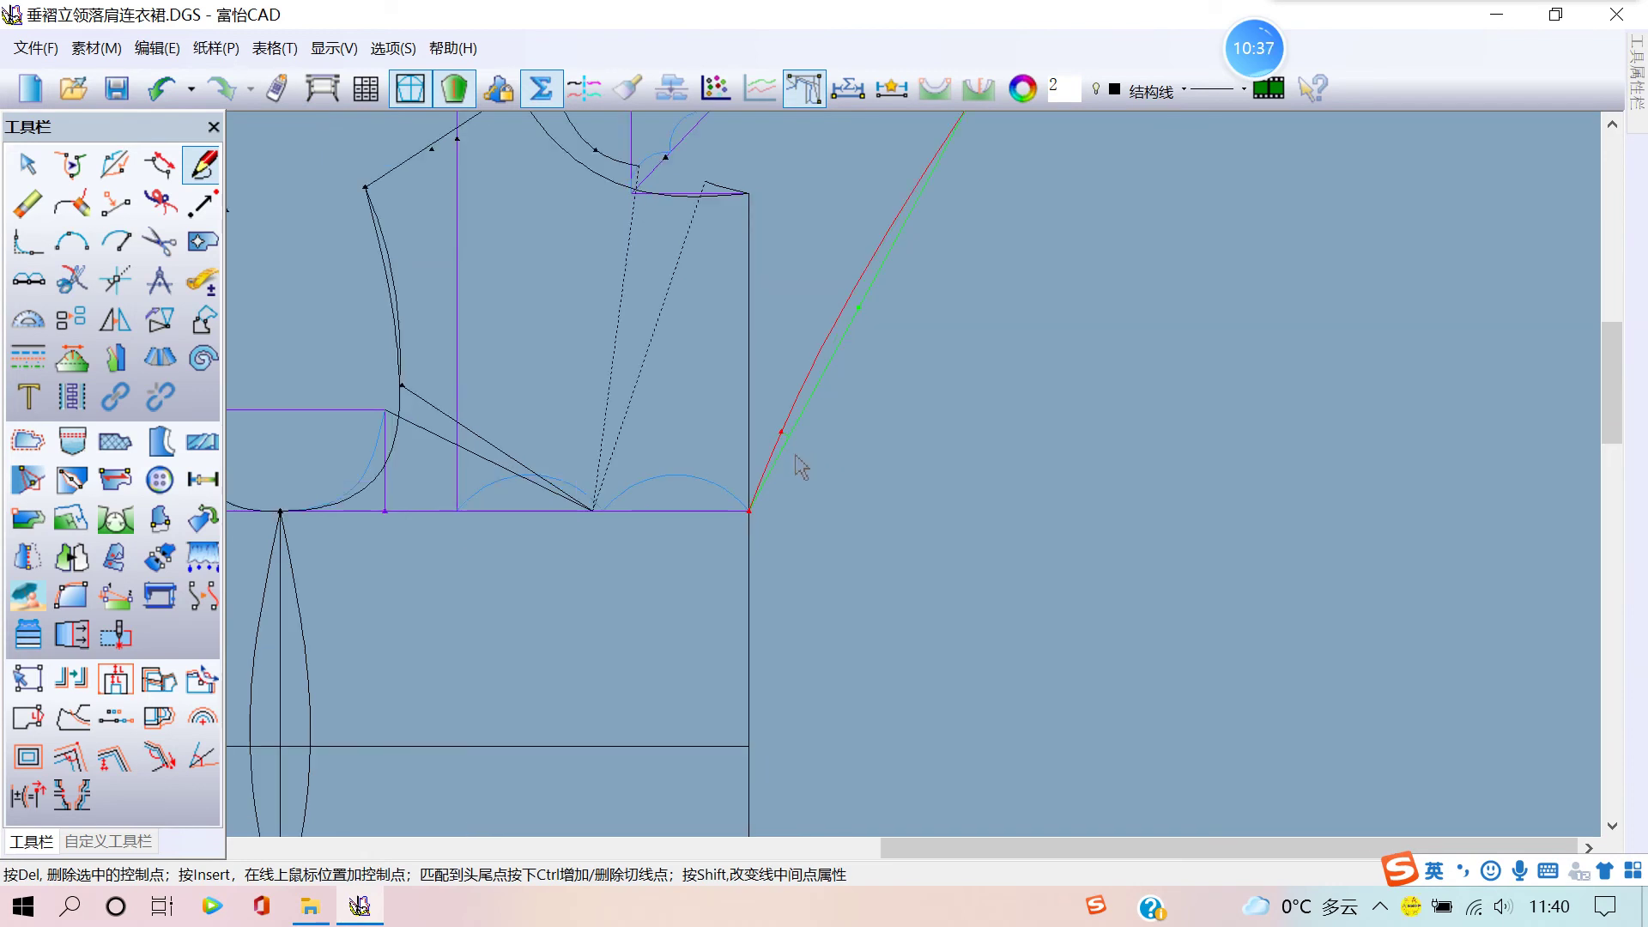
{"action": "scroll", "coordinate": [780, 481], "scroll_direction": "up", "scroll_amount": 1}
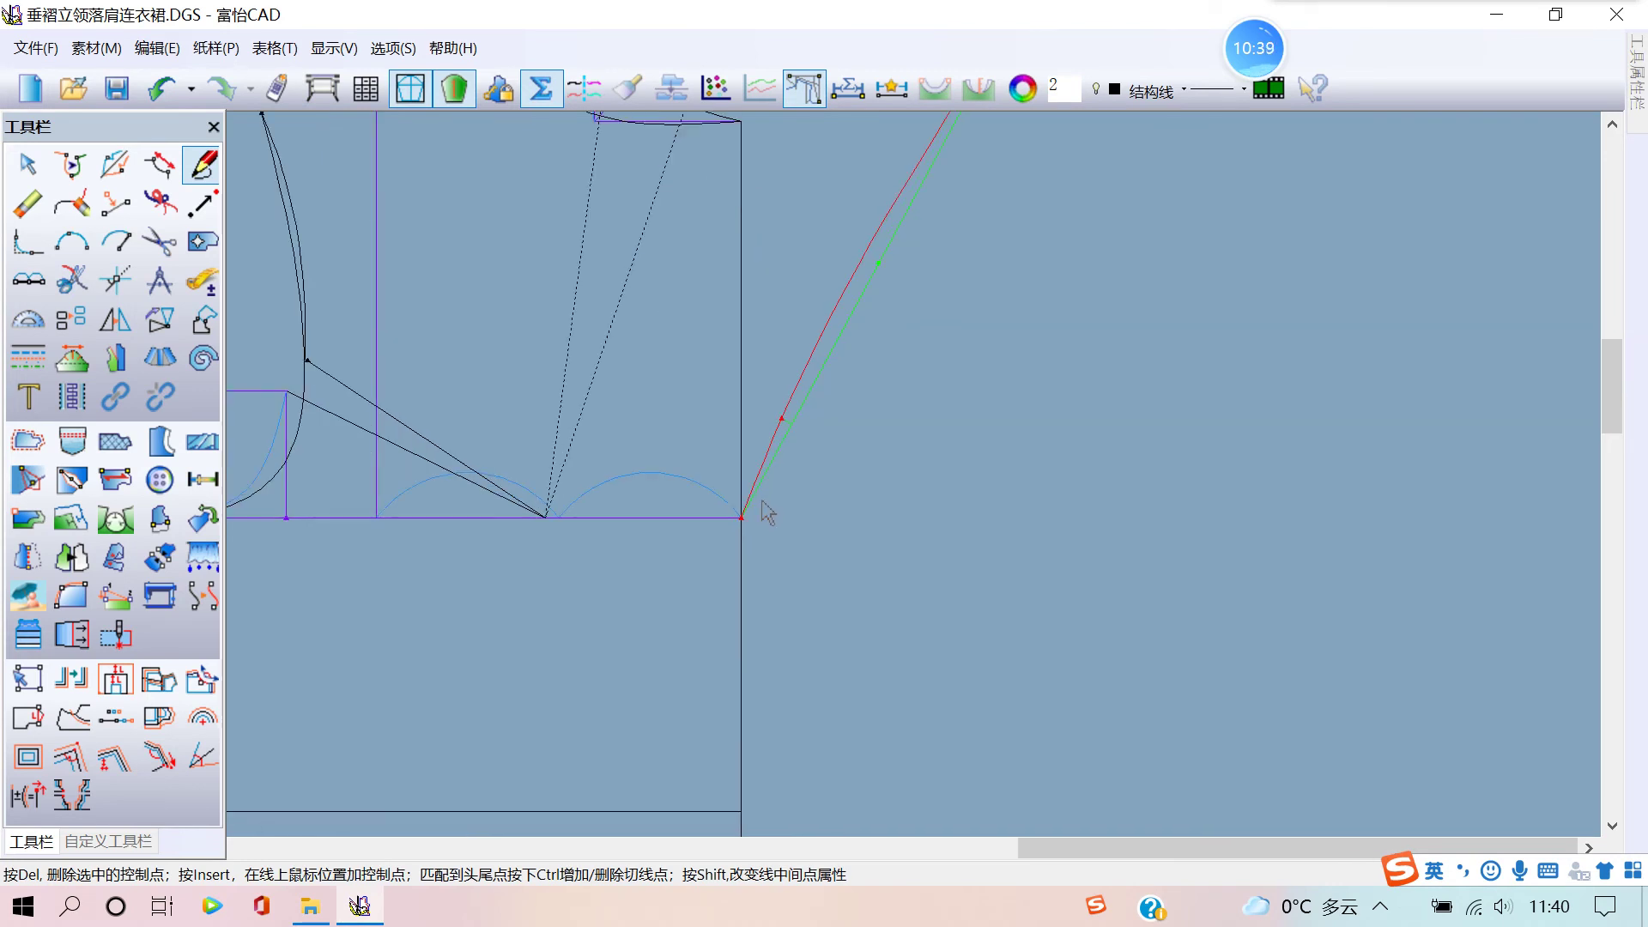
{"action": "scroll", "coordinate": [773, 510], "scroll_direction": "down", "scroll_amount": 2}
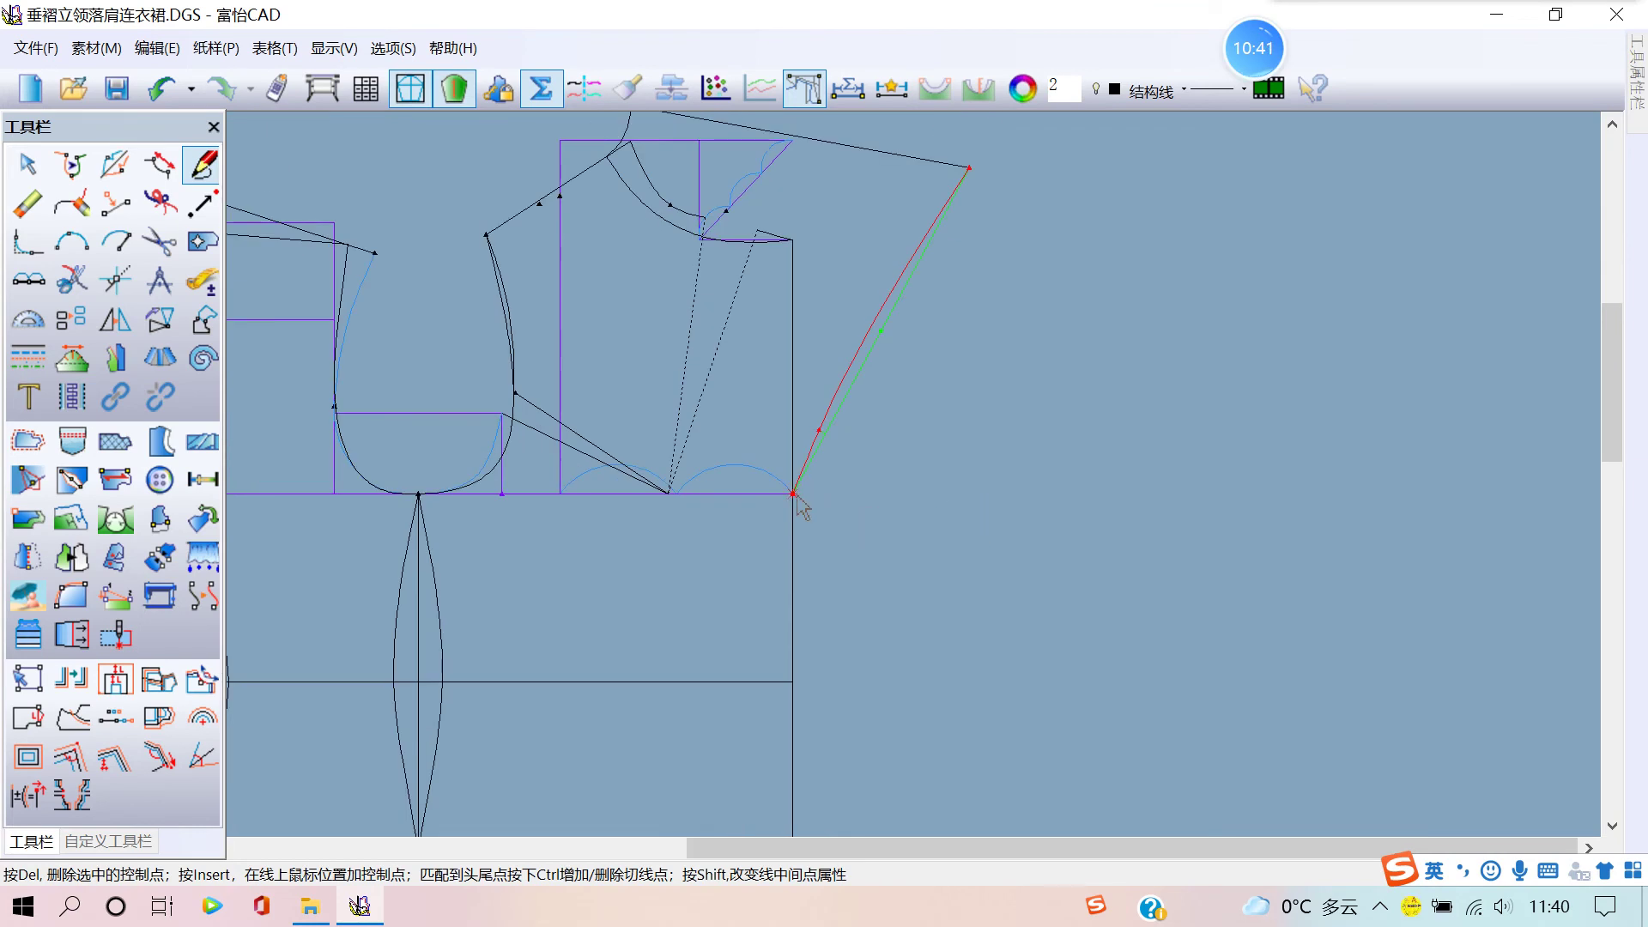
{"action": "scroll", "coordinate": [824, 491], "scroll_direction": "up", "scroll_amount": 2}
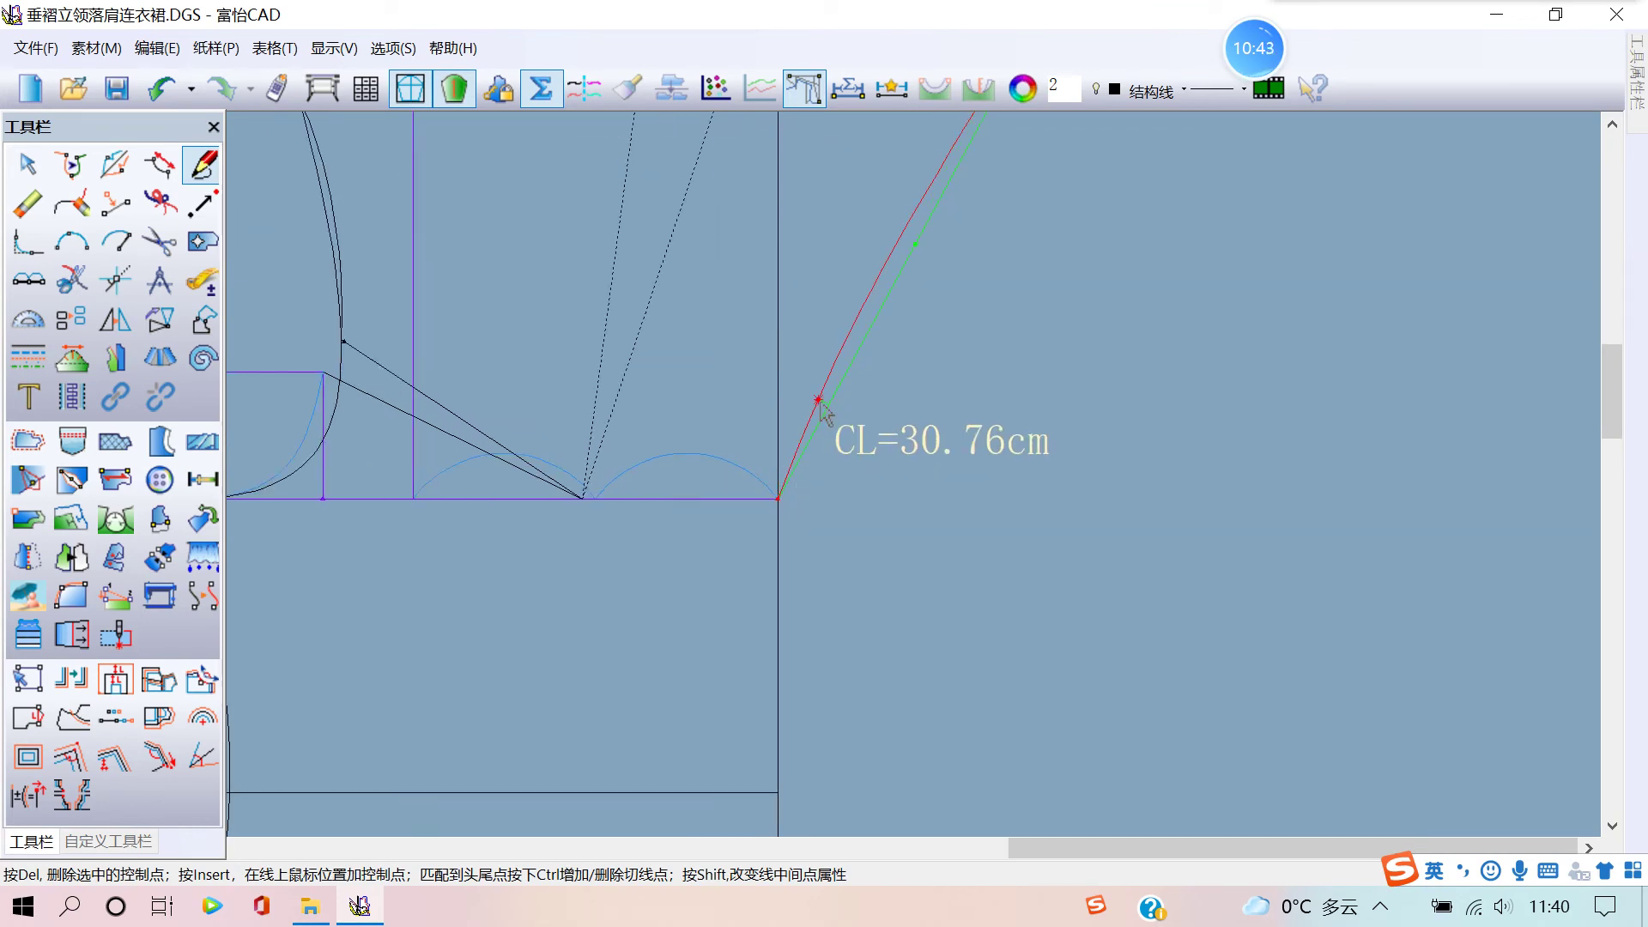
{"action": "left_click_drag", "start_coordinate": [820, 401], "coordinate": [794, 455]}
{"action": "right_click", "coordinate": [839, 457]}
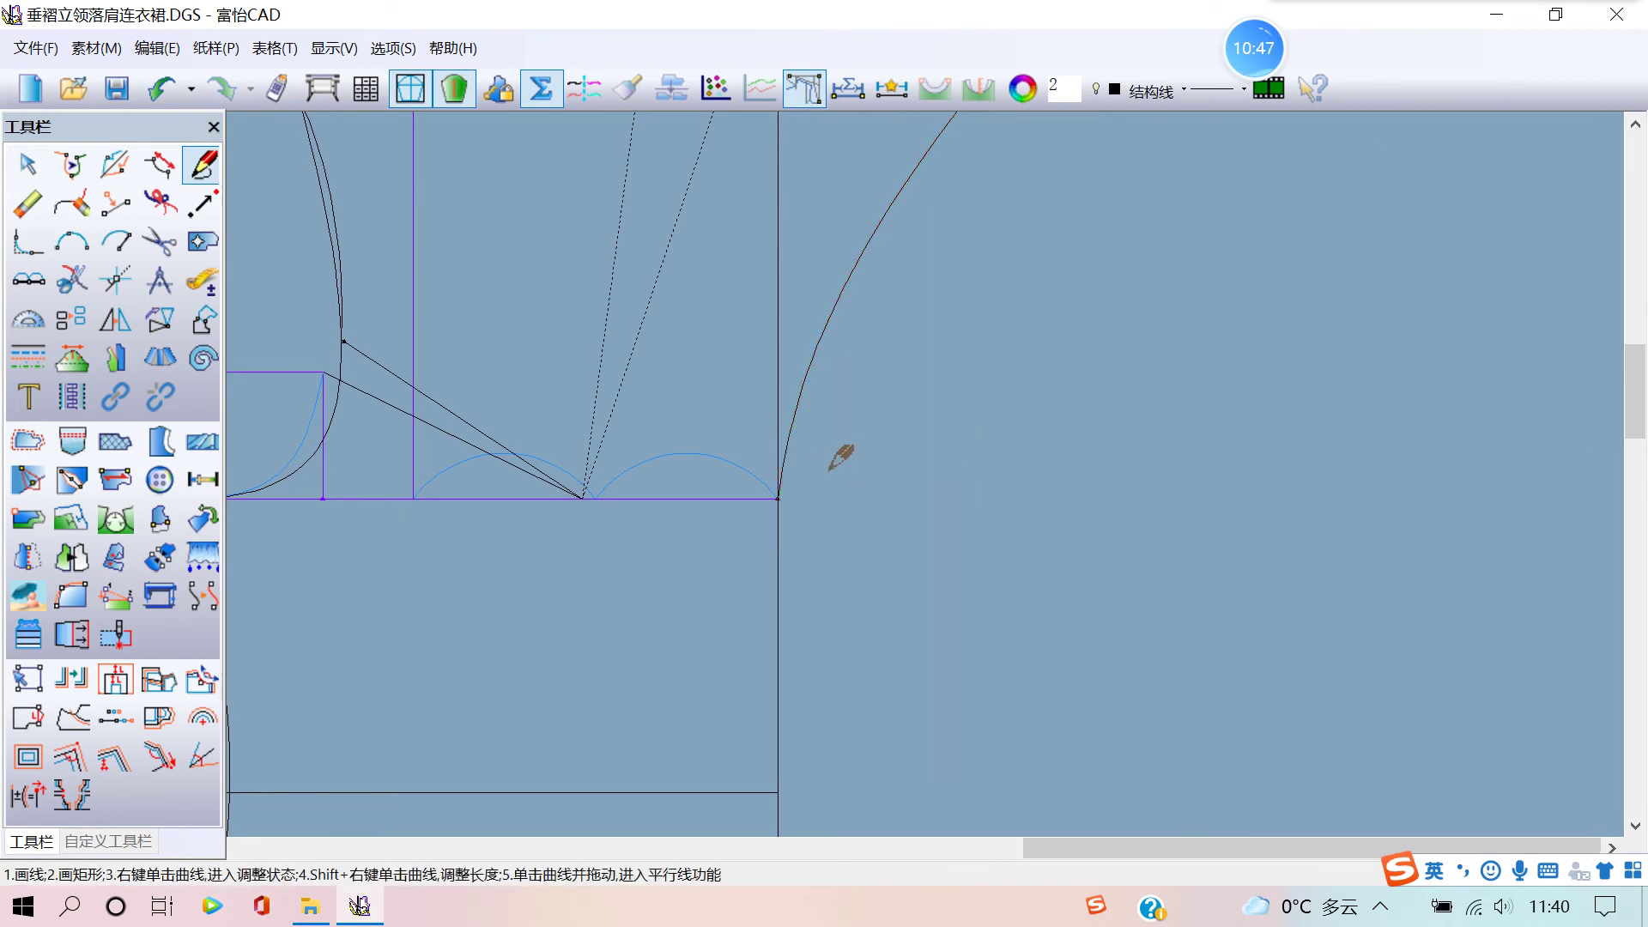
{"action": "scroll", "coordinate": [859, 498], "scroll_direction": "down", "scroll_amount": 2}
{"action": "scroll", "coordinate": [826, 464], "scroll_direction": "up", "scroll_amount": 2}
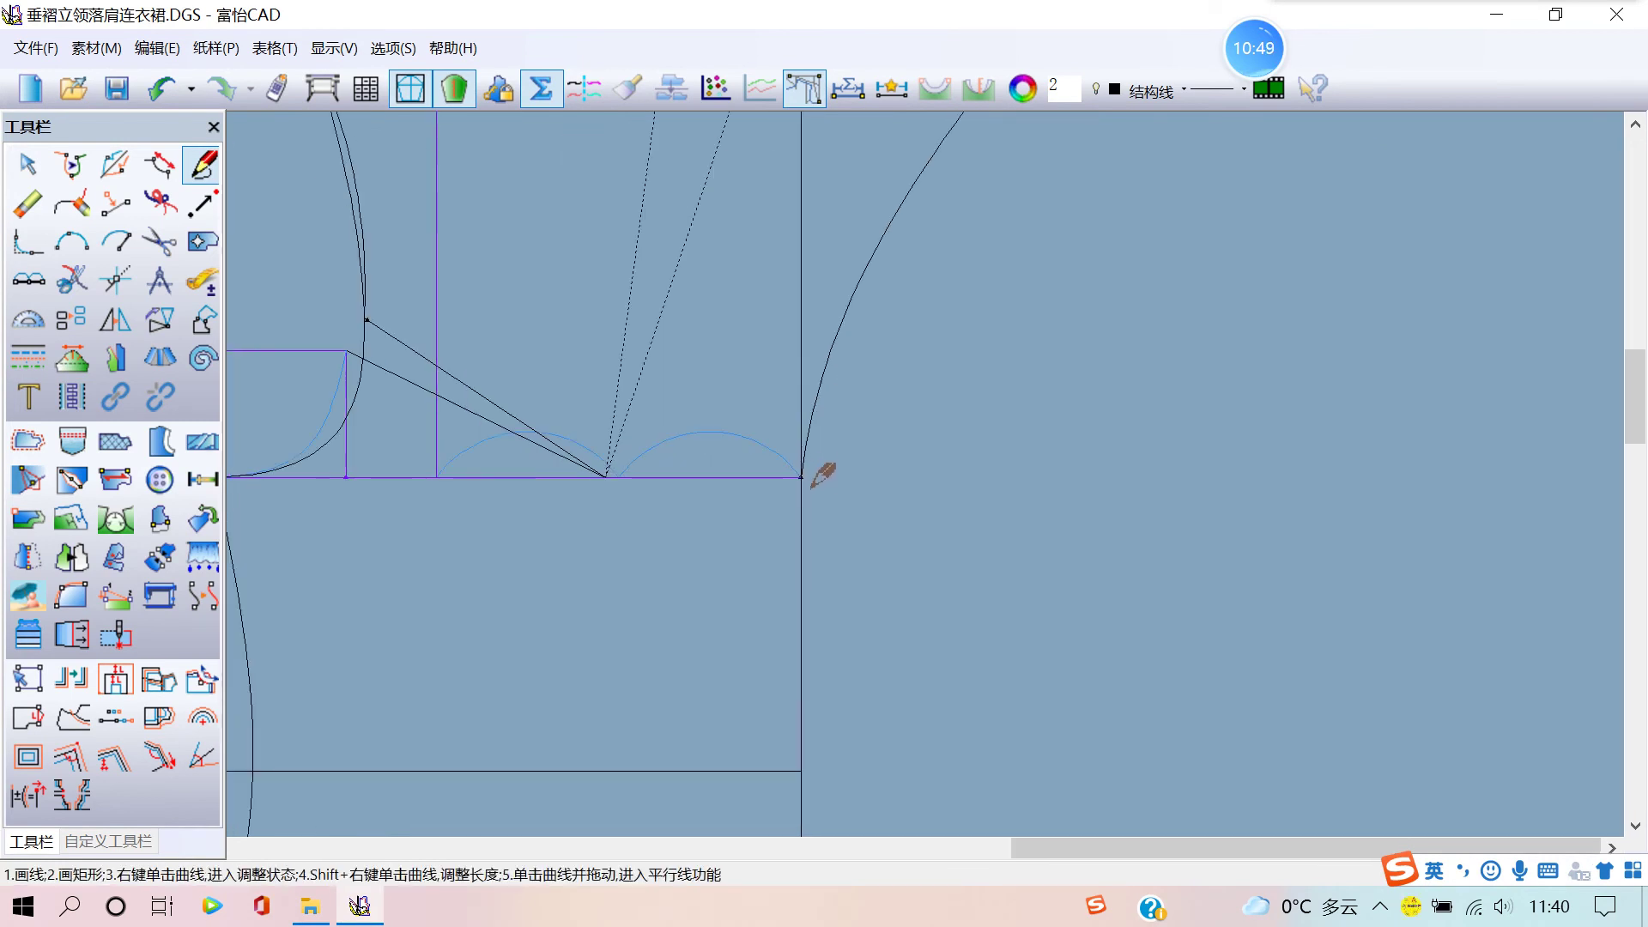
- Select the shoulder-to-underarm curve and reposition its end point
{"action": "right_click", "coordinate": [847, 458]}
{"action": "left_click", "coordinate": [905, 478]}
{"action": "left_click", "coordinate": [809, 440]}
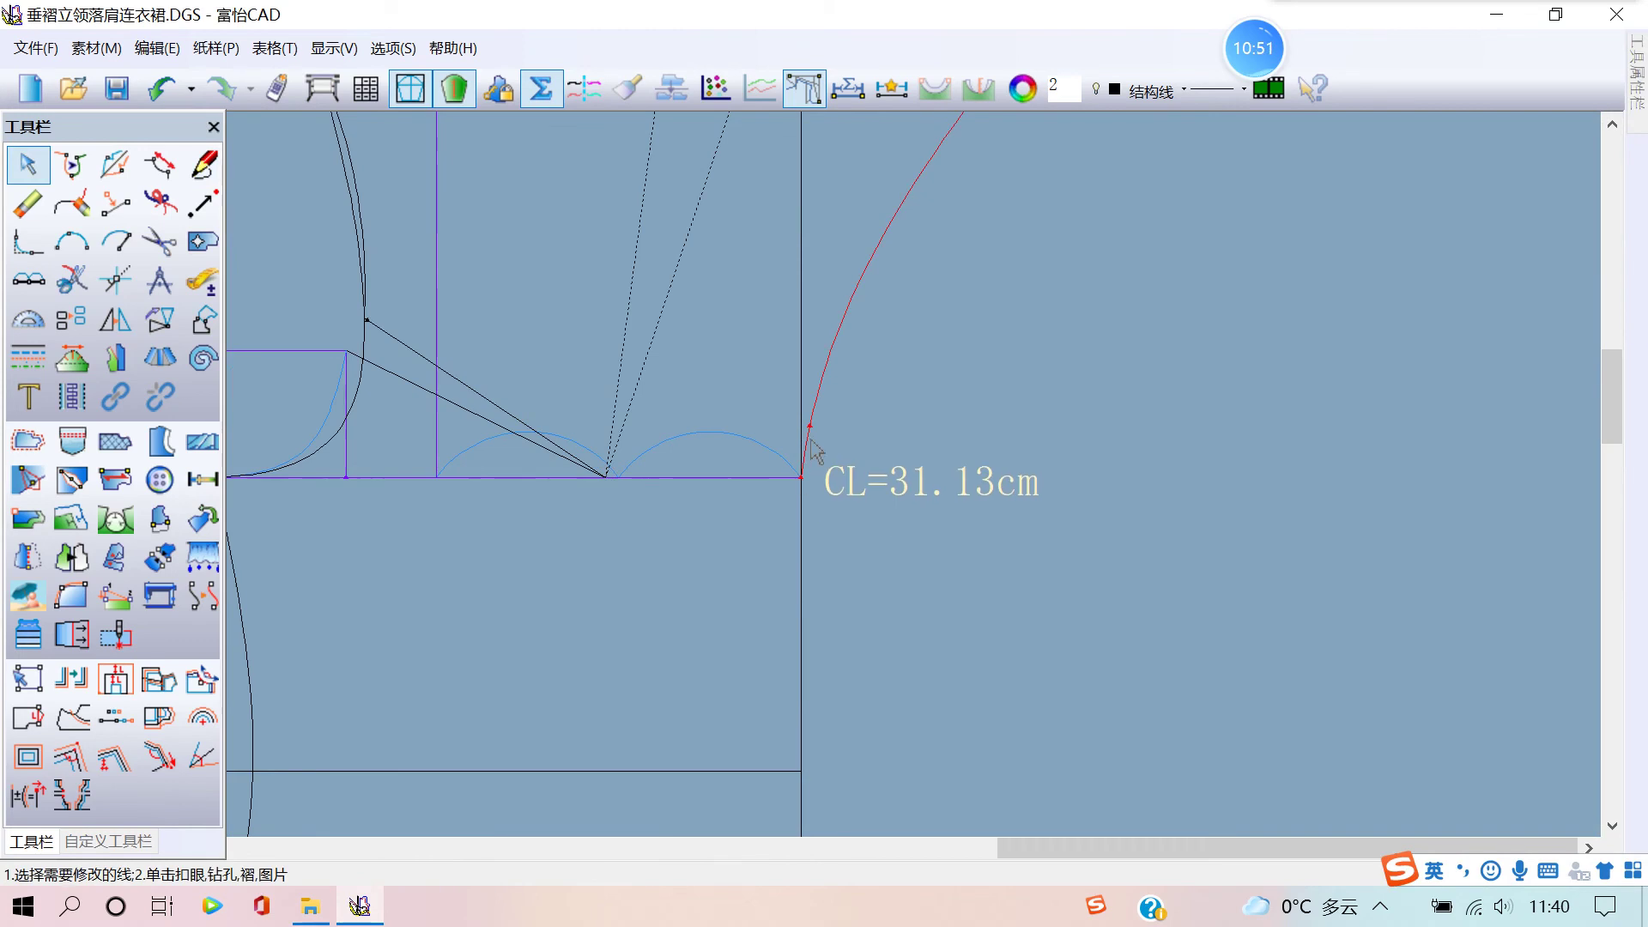
{"action": "left_click", "coordinate": [802, 476]}
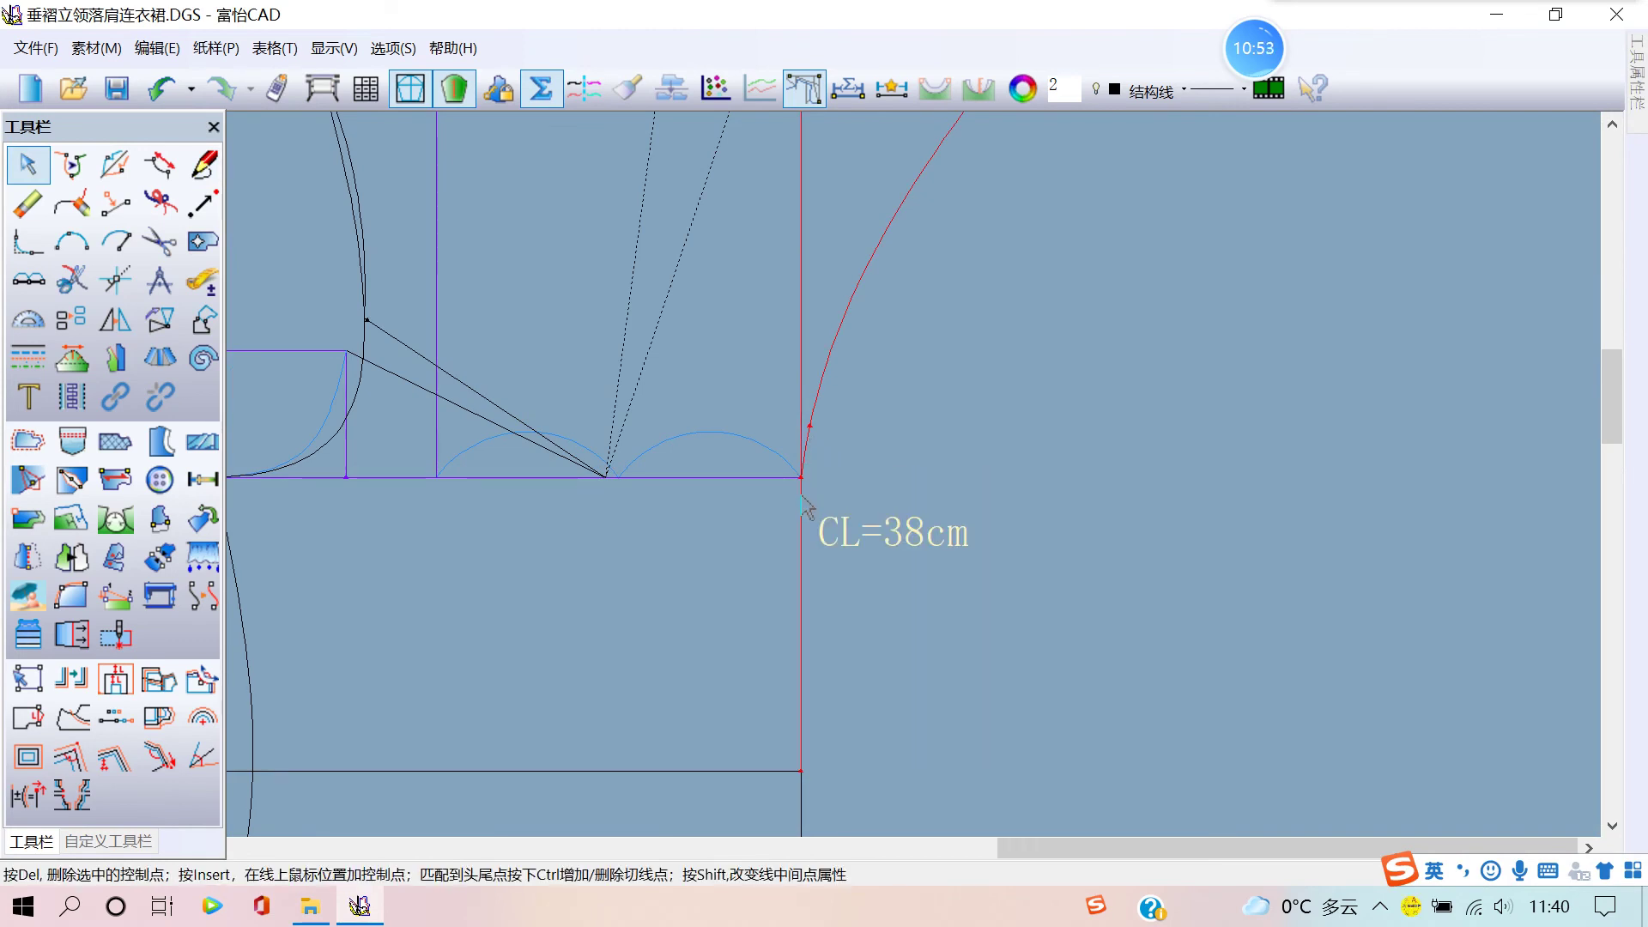
{"action": "scroll", "coordinate": [802, 481], "scroll_direction": "down", "scroll_amount": 1}
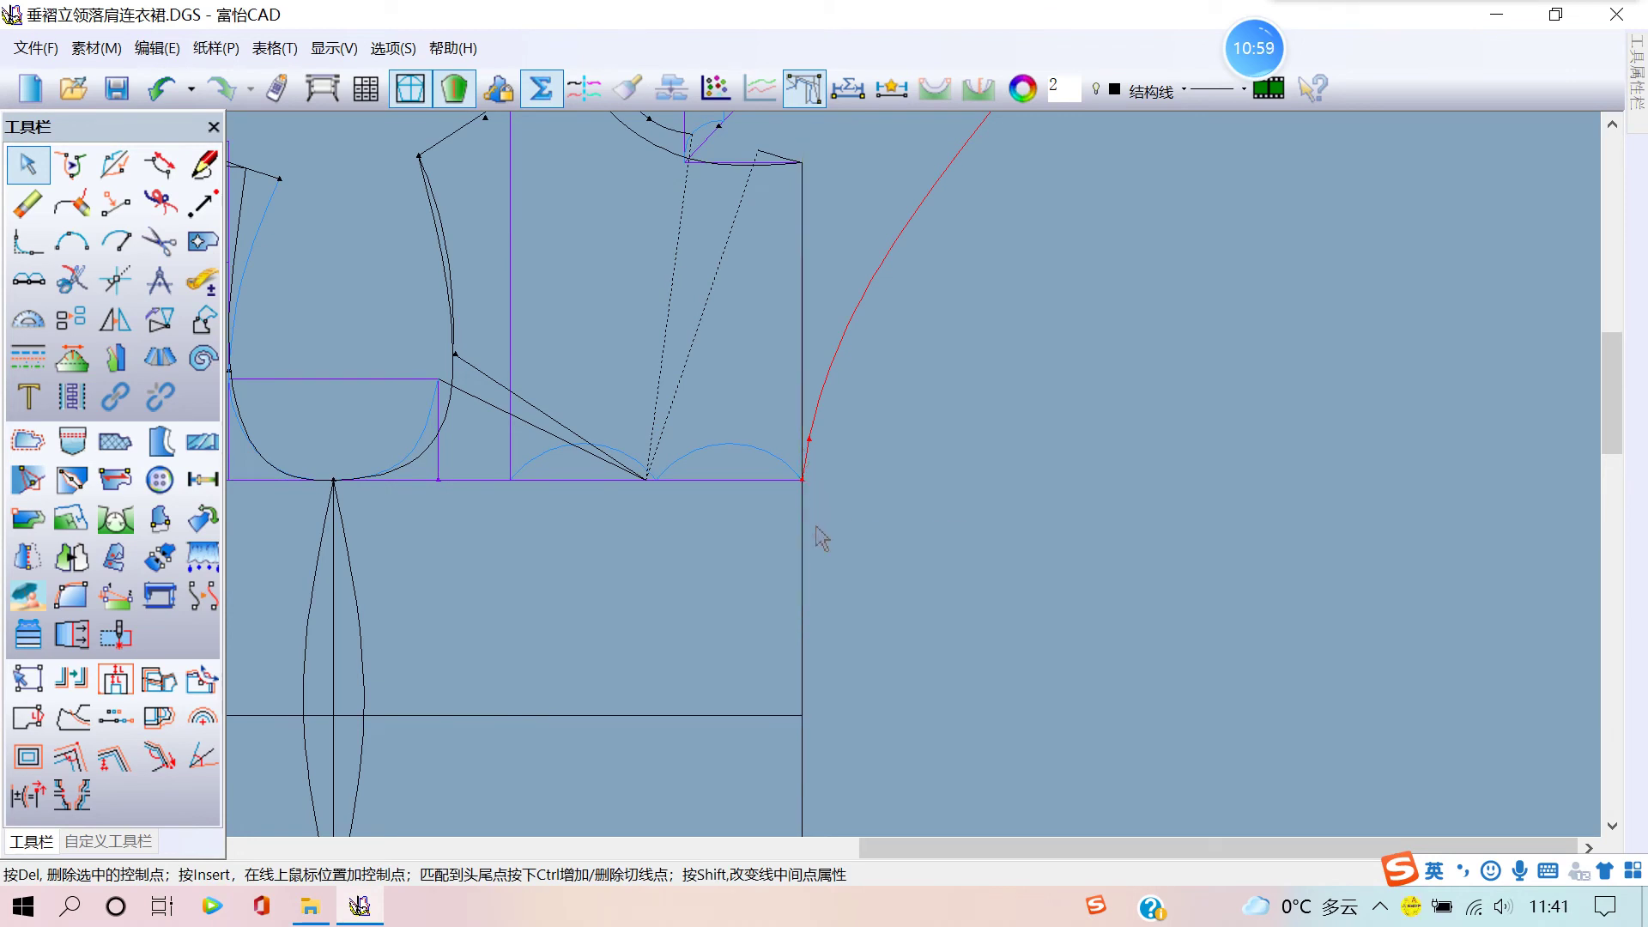
{"action": "left_click", "coordinate": [804, 466]}
{"action": "right_click", "coordinate": [809, 472]}
{"action": "scroll", "coordinate": [837, 477], "scroll_direction": "down", "scroll_amount": 2}
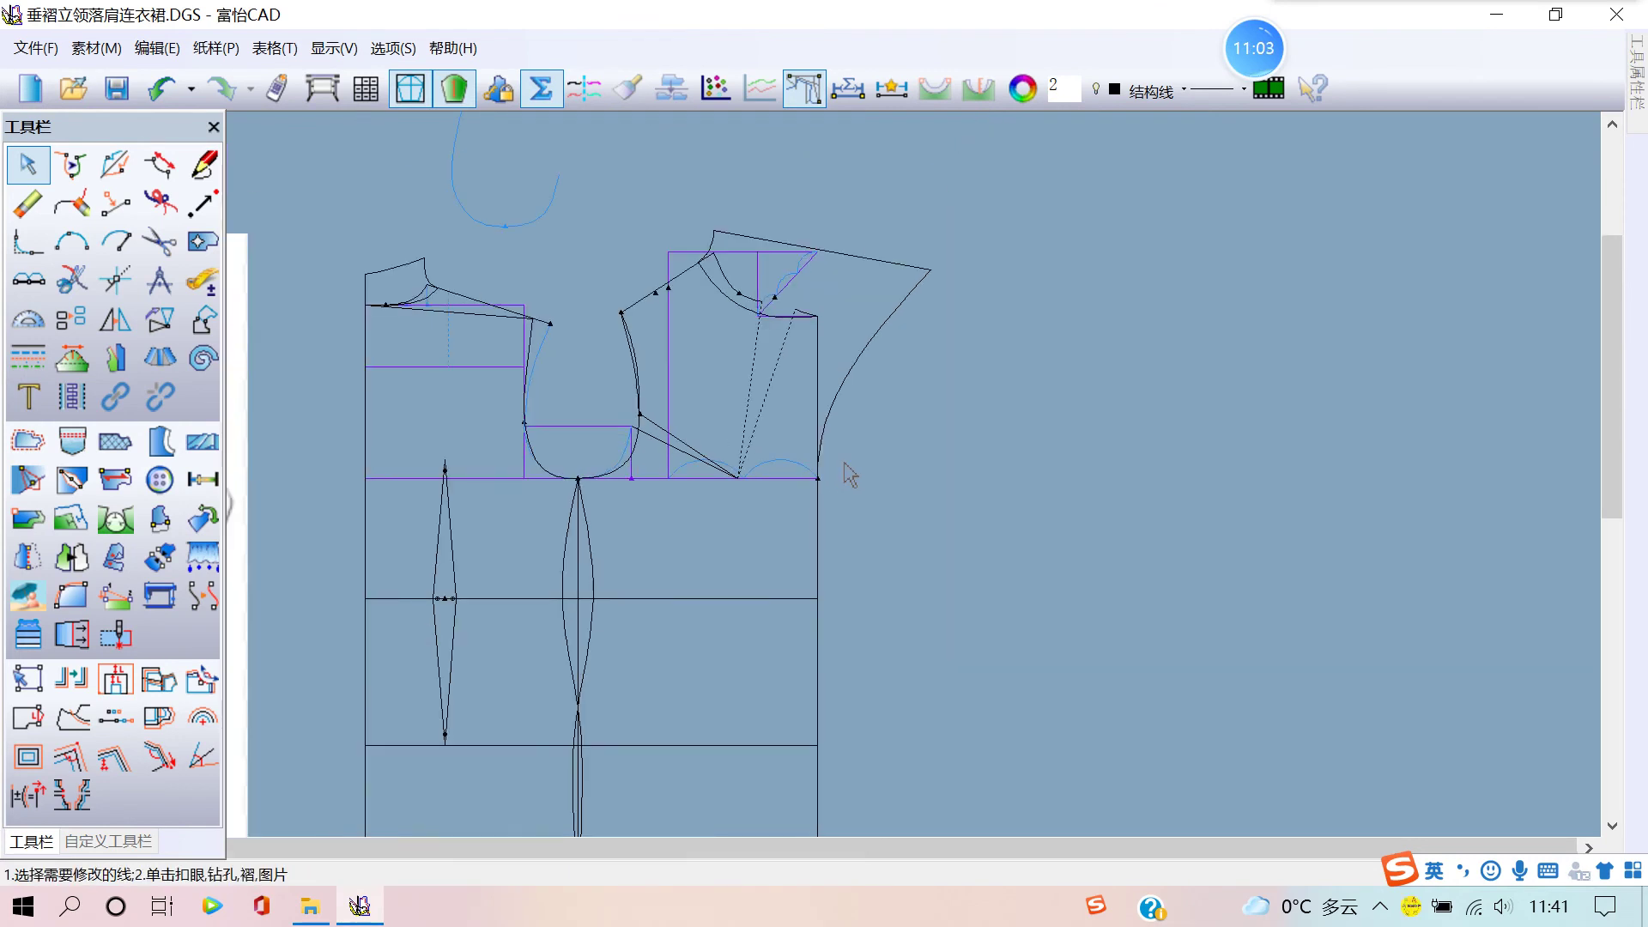
- Reselect the side-seam curve and settle a control point near the underarm
{"action": "left_click", "coordinate": [822, 458]}
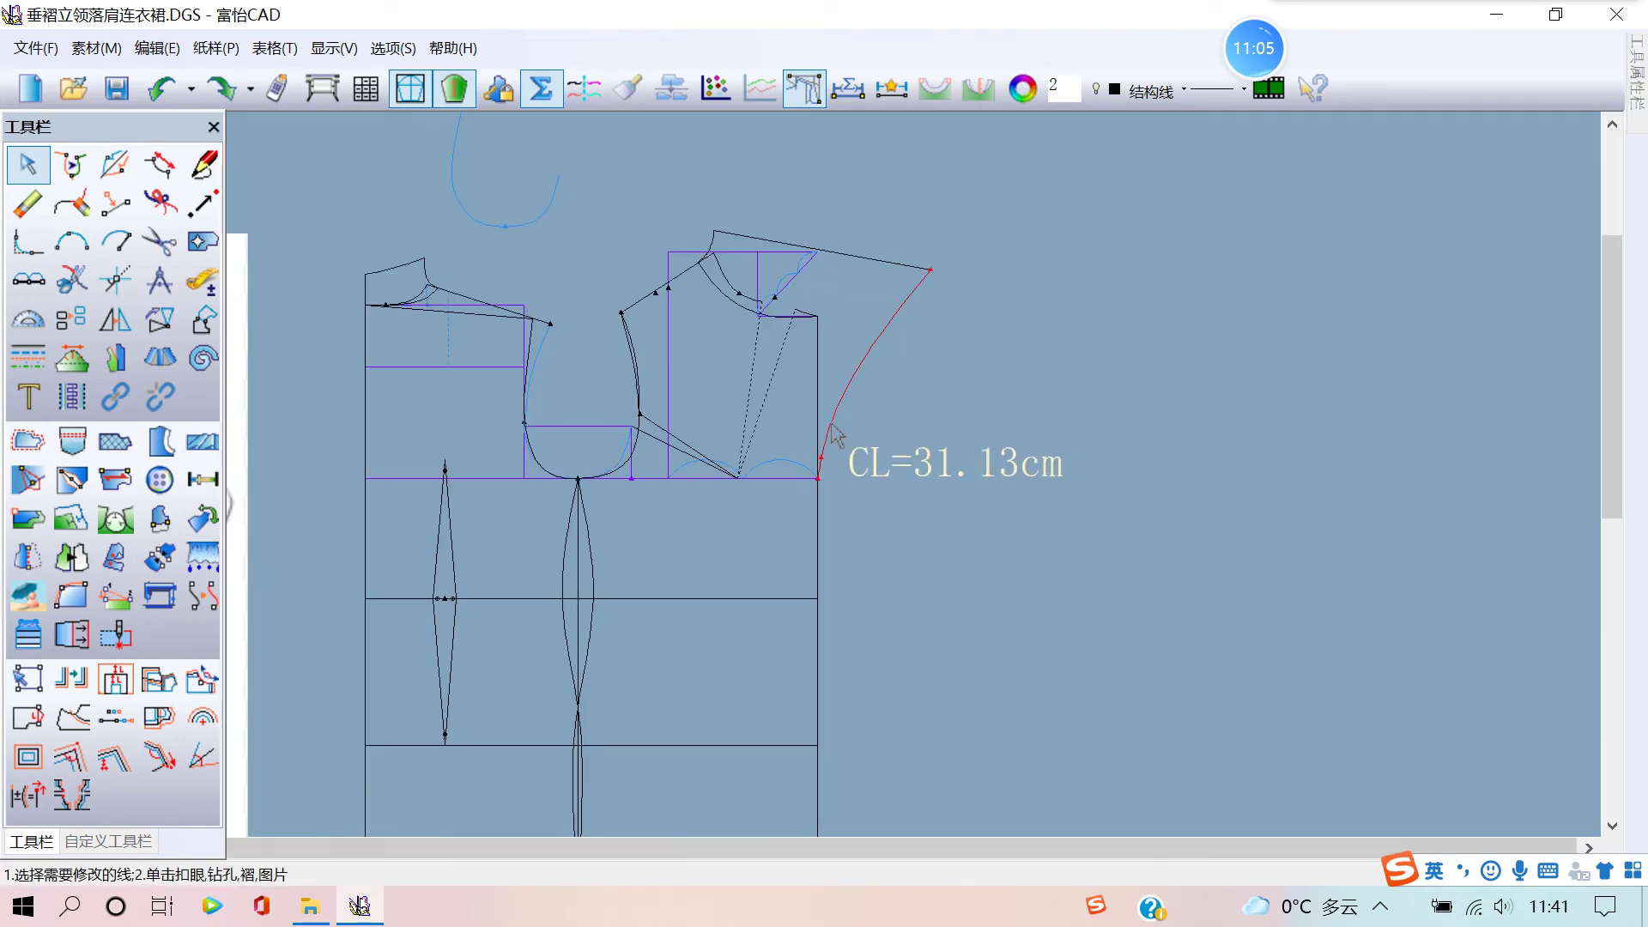
{"action": "scroll", "coordinate": [821, 459], "scroll_direction": "up", "scroll_amount": 2}
{"action": "left_click", "coordinate": [816, 474]}
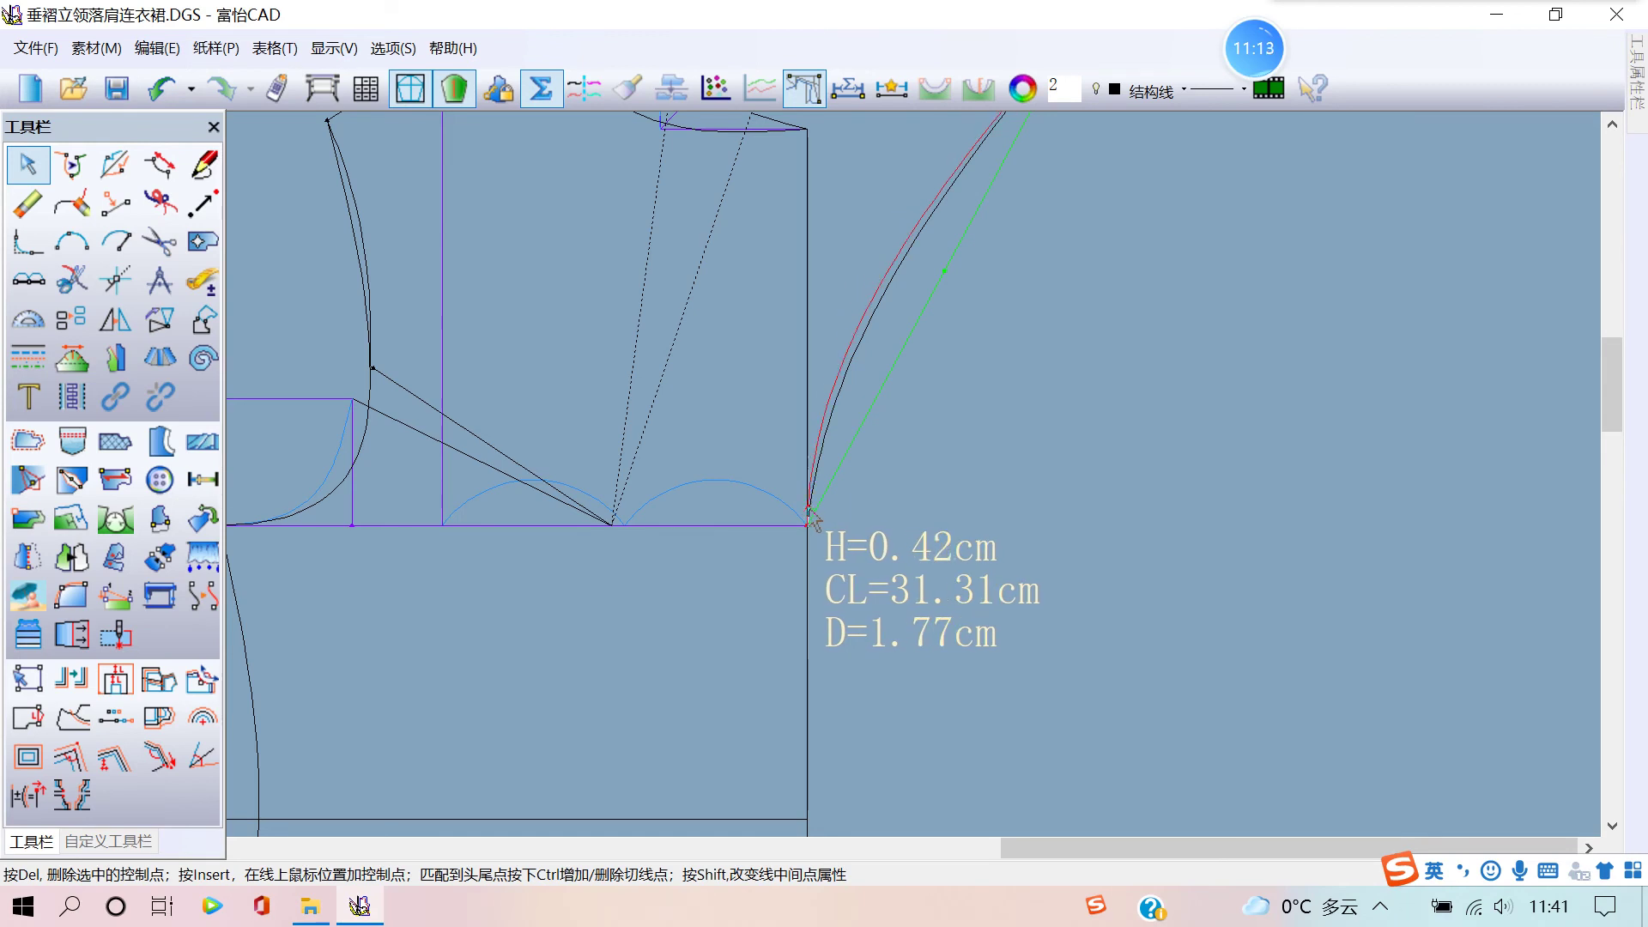
{"action": "scroll", "coordinate": [813, 517], "scroll_direction": "up", "scroll_amount": 3}
{"action": "left_click", "coordinate": [849, 525]}
{"action": "left_click", "coordinate": [849, 527]}
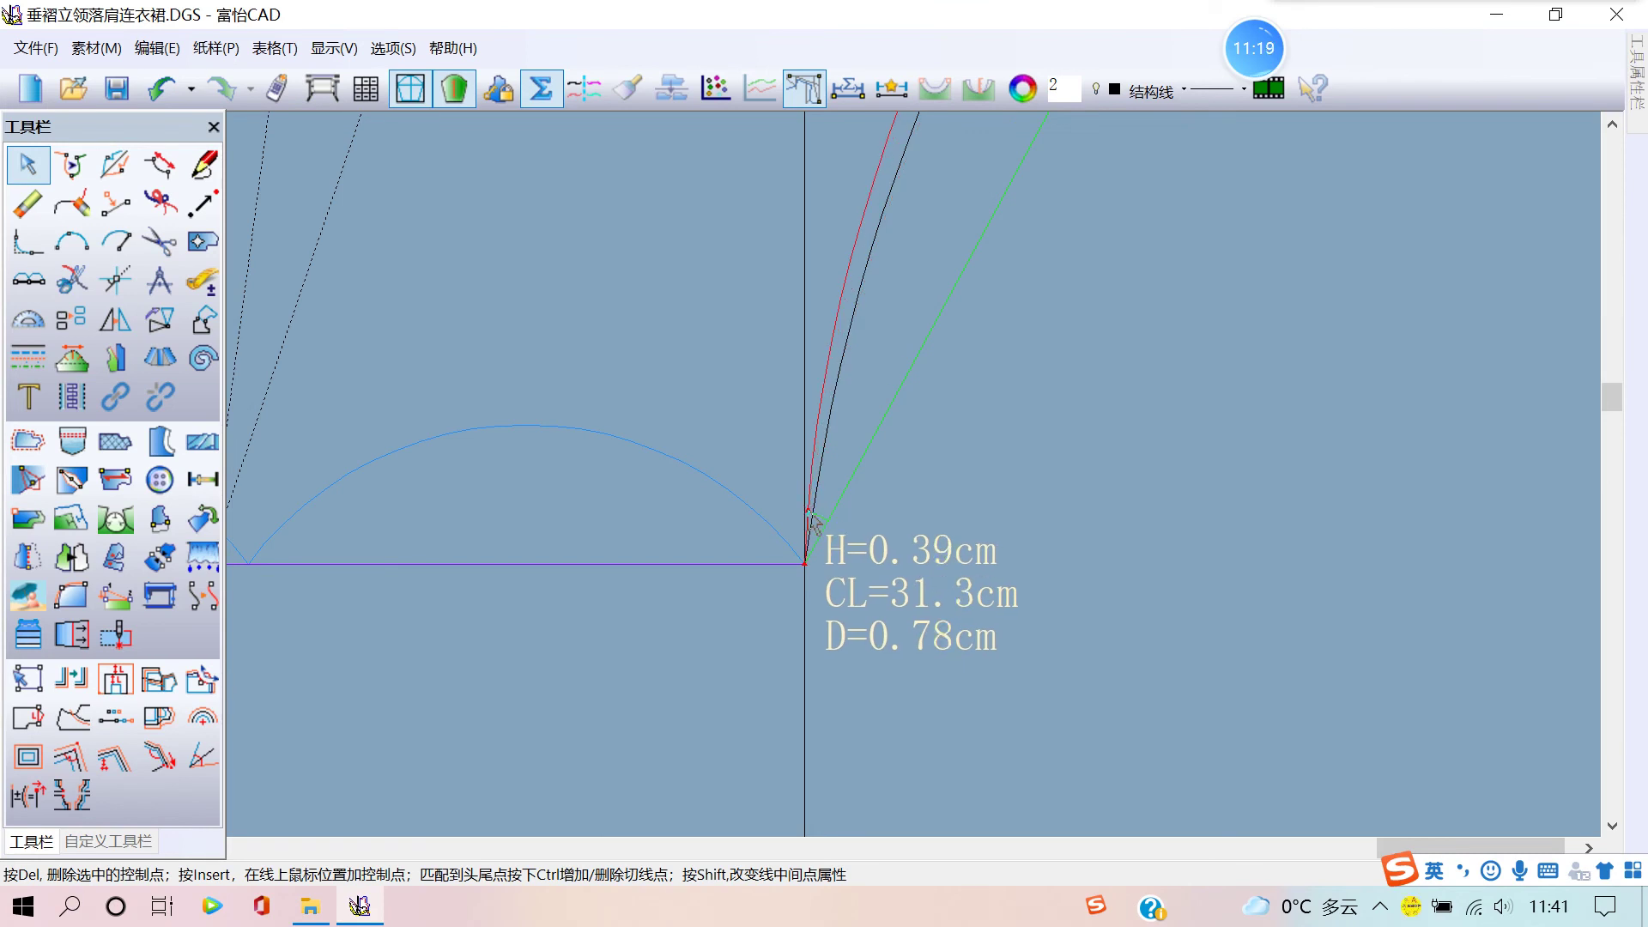
{"action": "left_click", "coordinate": [814, 524]}
{"action": "scroll", "coordinate": [850, 447], "scroll_direction": "down", "scroll_amount": 2}
{"action": "scroll", "coordinate": [807, 412], "scroll_direction": "down", "scroll_amount": 2}
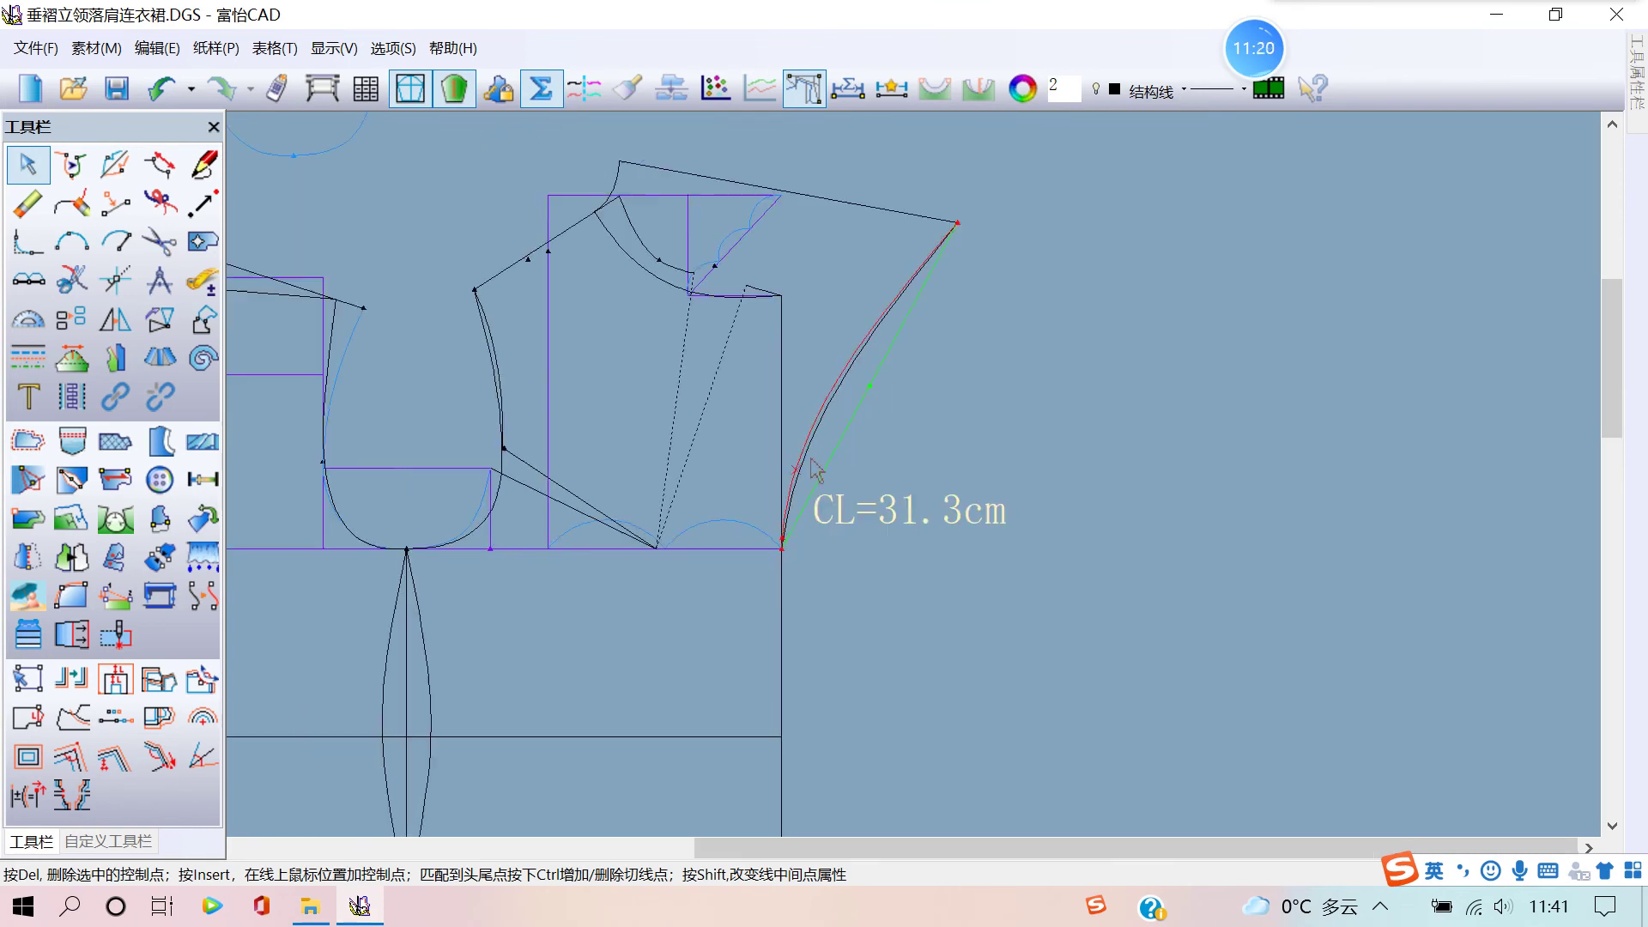
- Move the curve's control points to round the seam, finishing at about 29.3 cm
{"action": "left_click", "coordinate": [831, 393]}
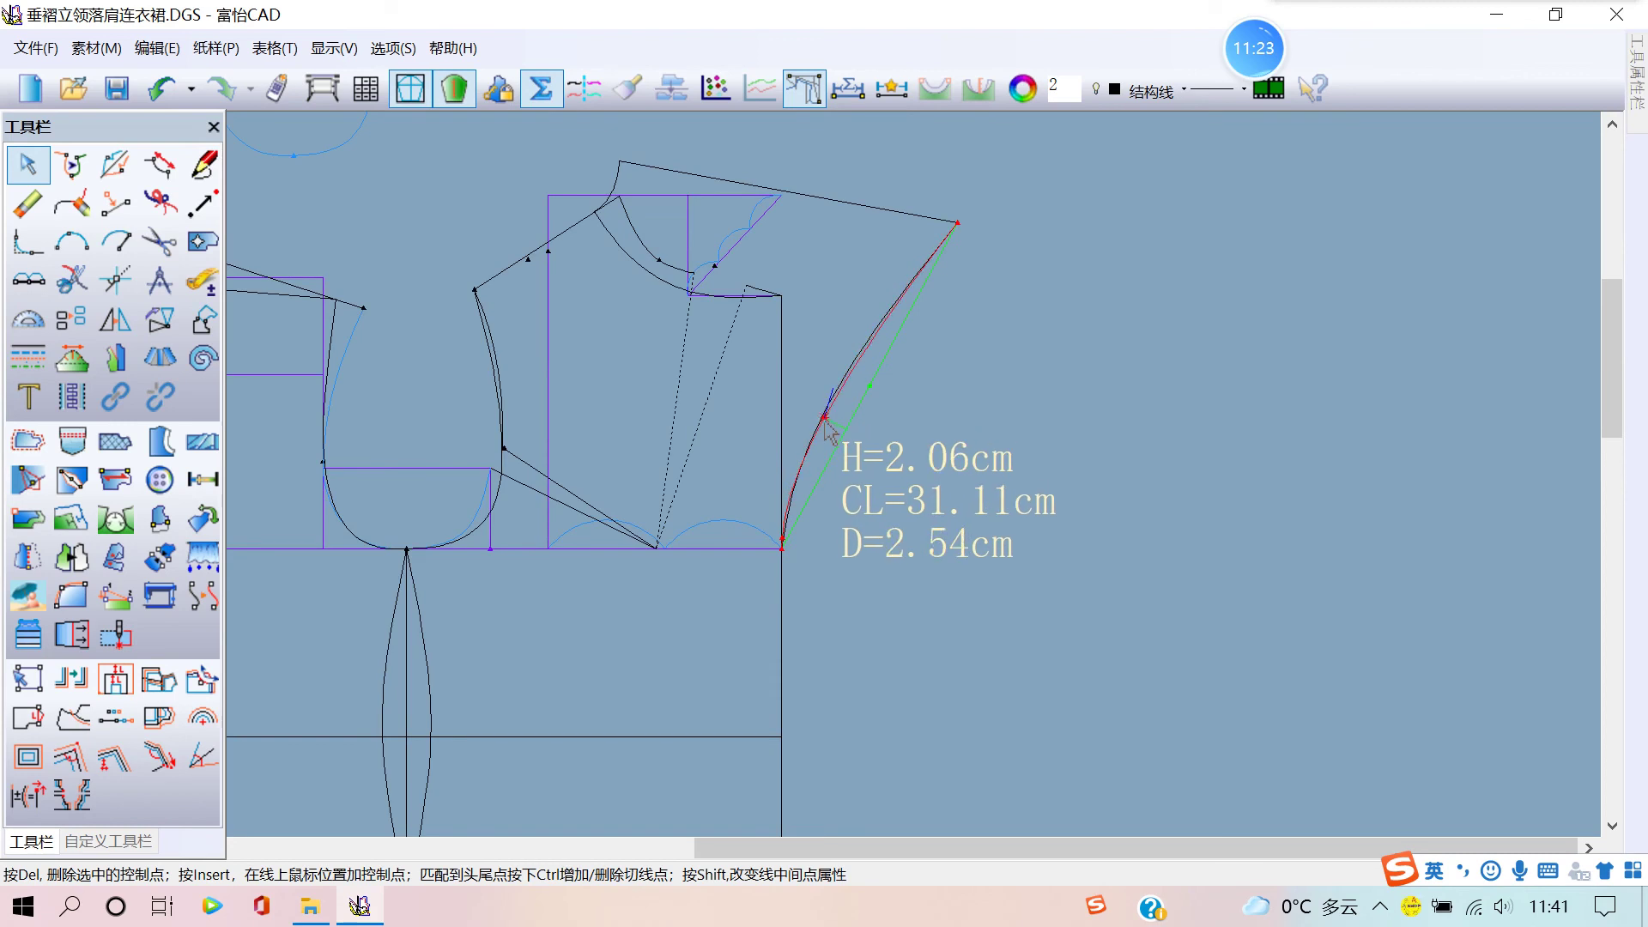
{"action": "left_click", "coordinate": [801, 485]}
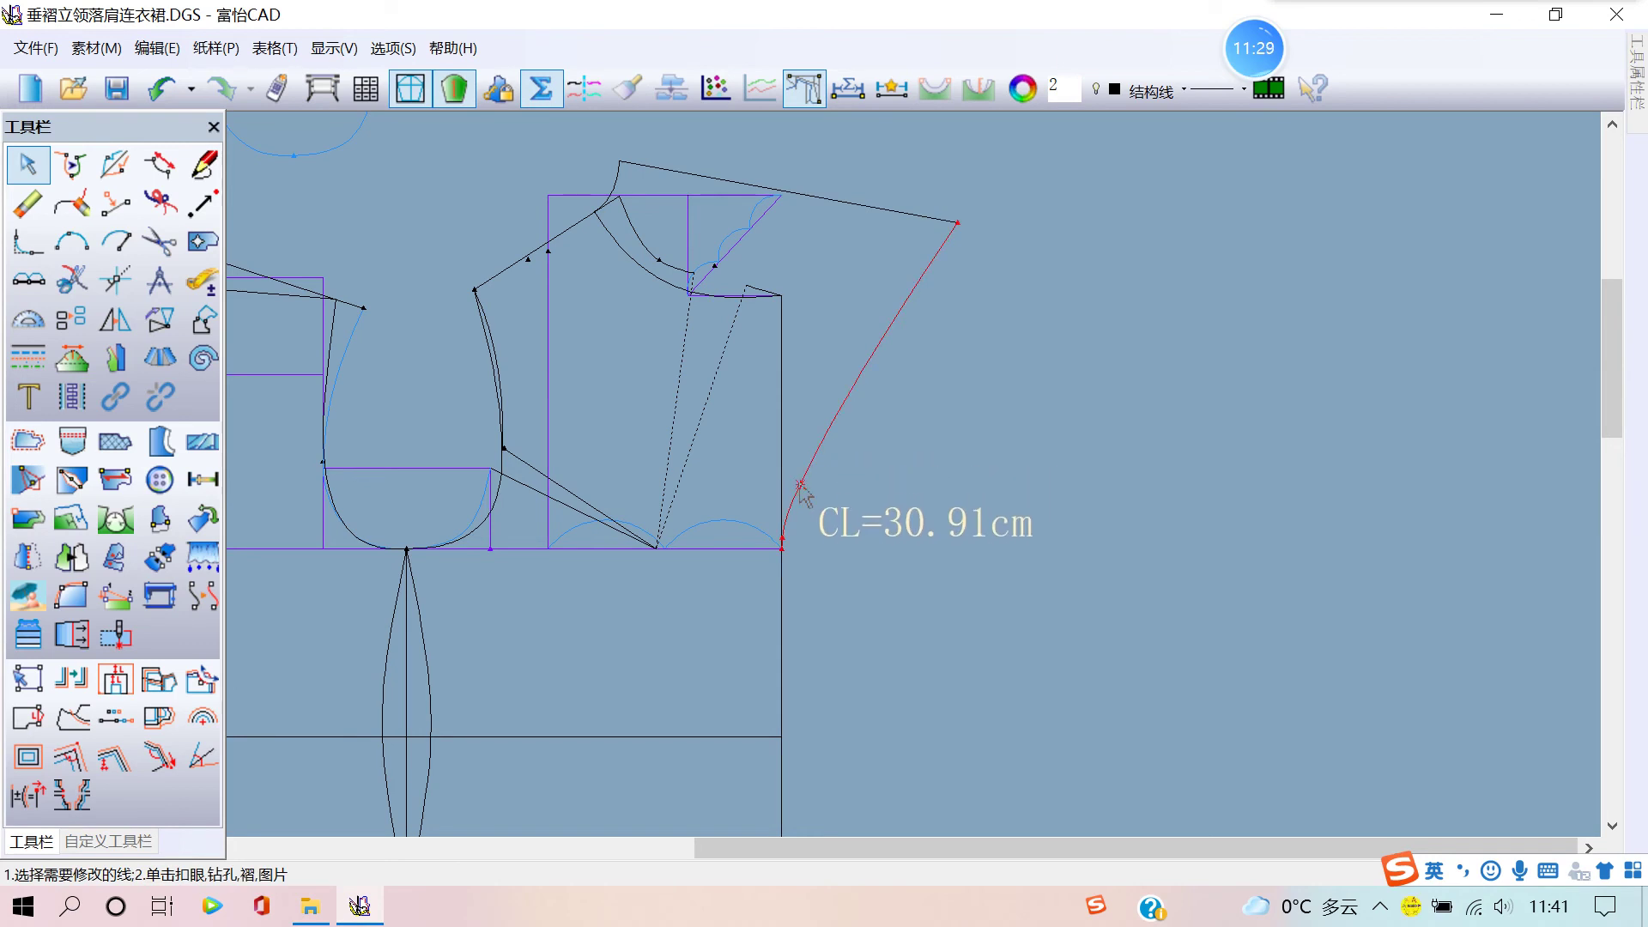
{"action": "left_click", "coordinate": [802, 483]}
{"action": "left_click_drag", "start_coordinate": [810, 466], "coordinate": [811, 460]}
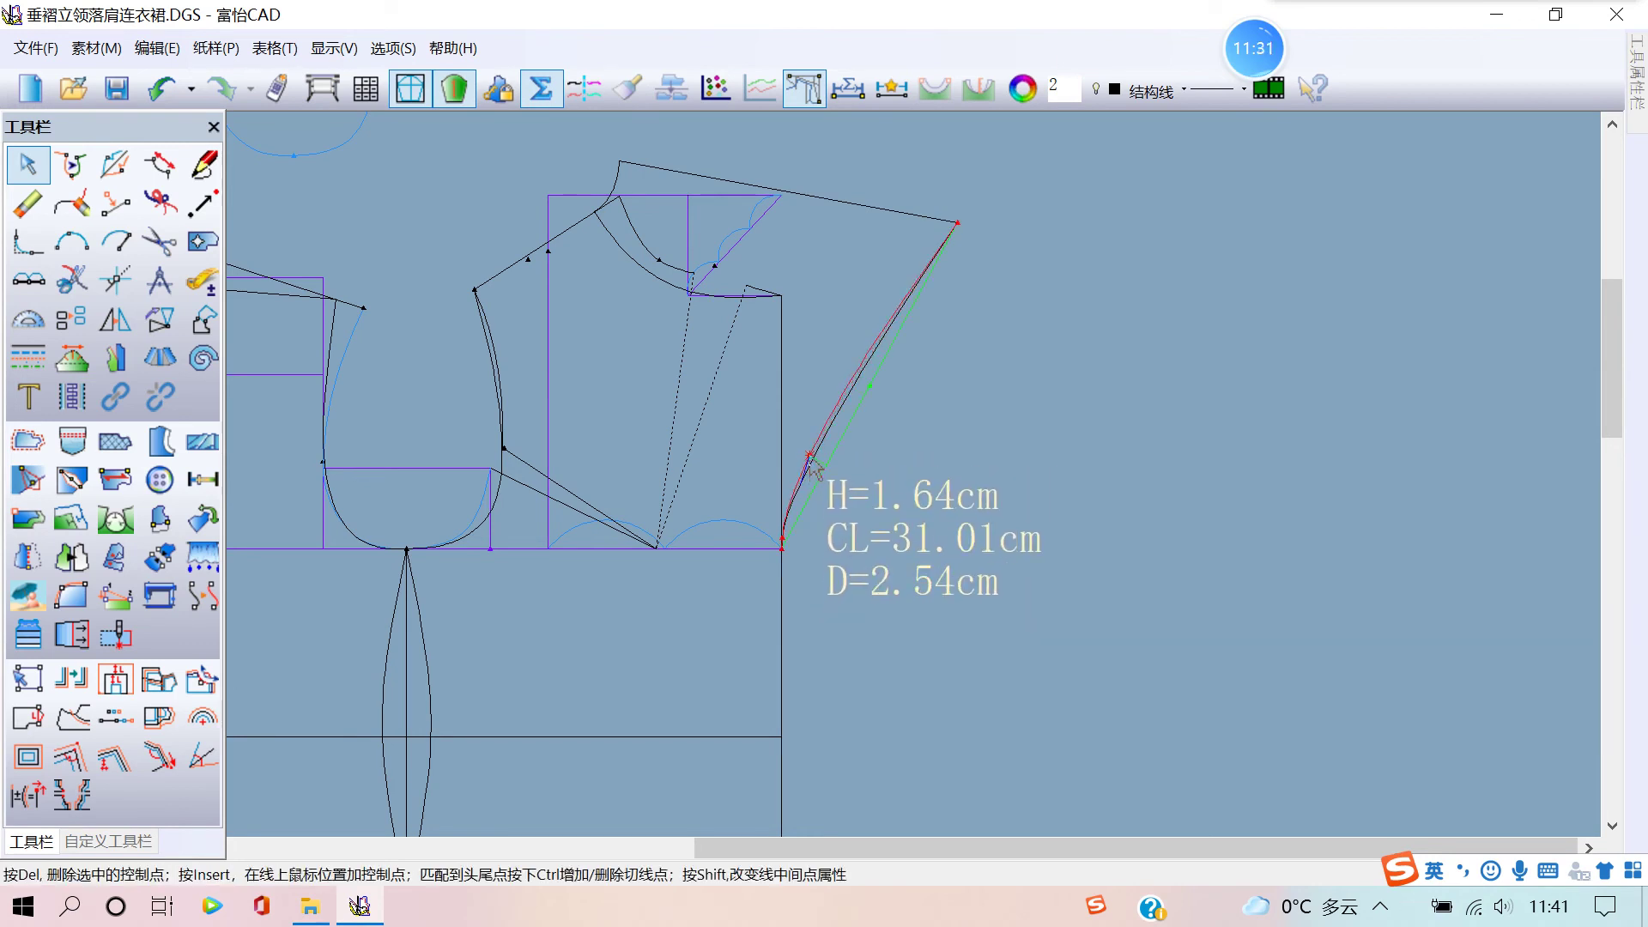
{"action": "right_click", "coordinate": [852, 493]}
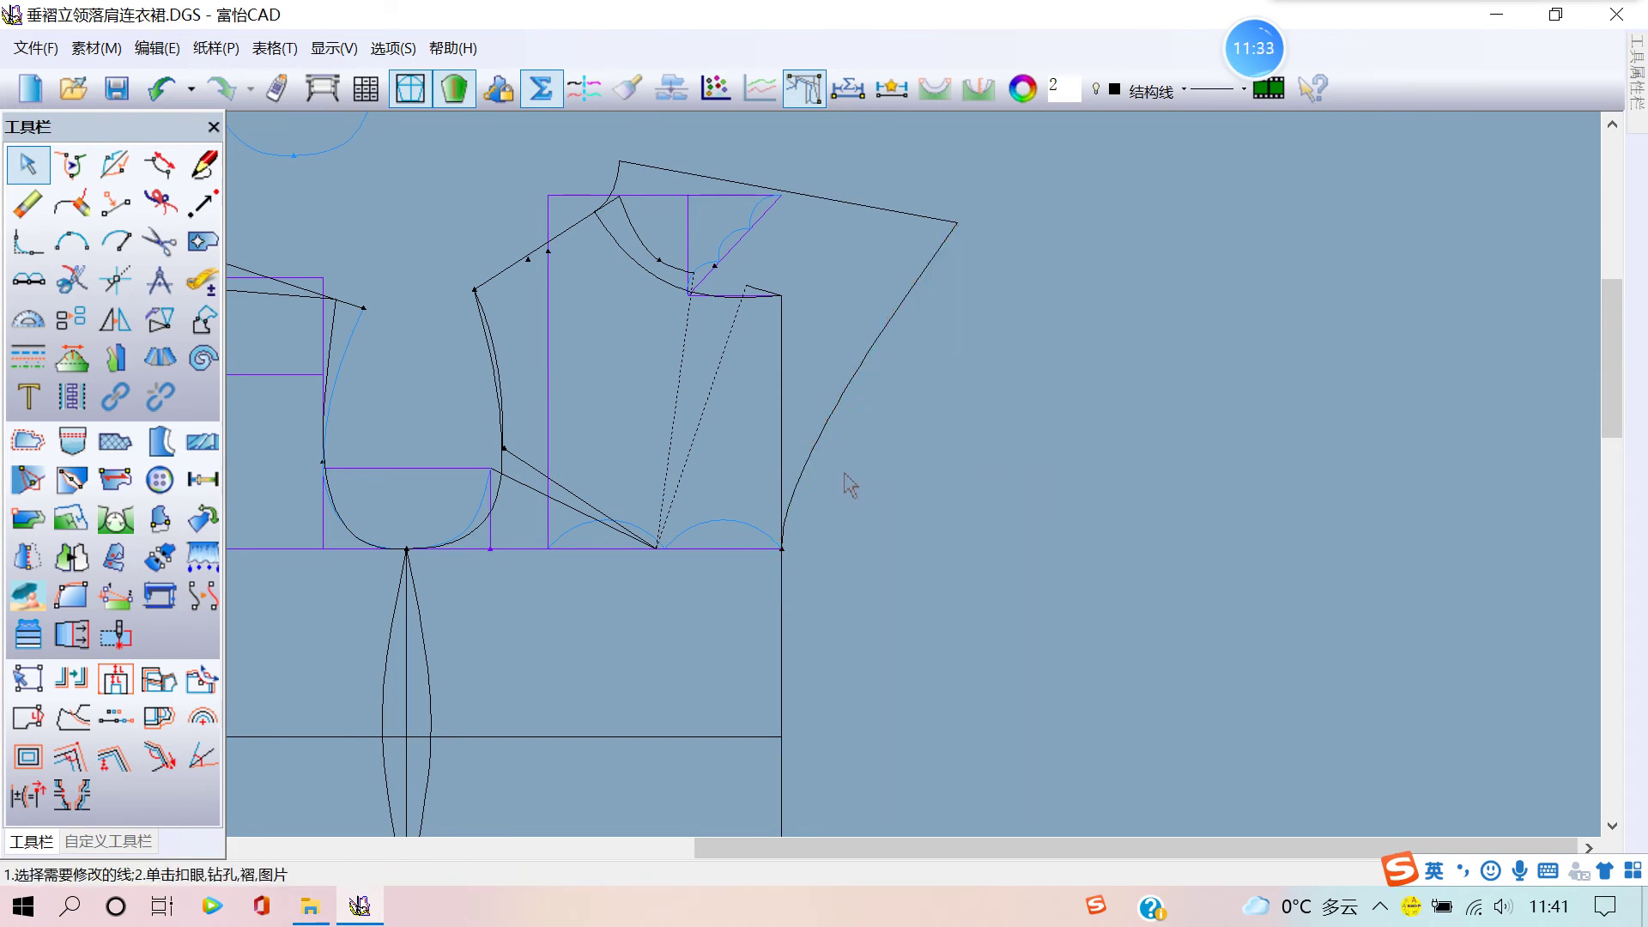
{"action": "scroll", "coordinate": [853, 494], "scroll_direction": "down", "scroll_amount": 2}
{"action": "scroll", "coordinate": [826, 495], "scroll_direction": "down", "scroll_amount": 2}
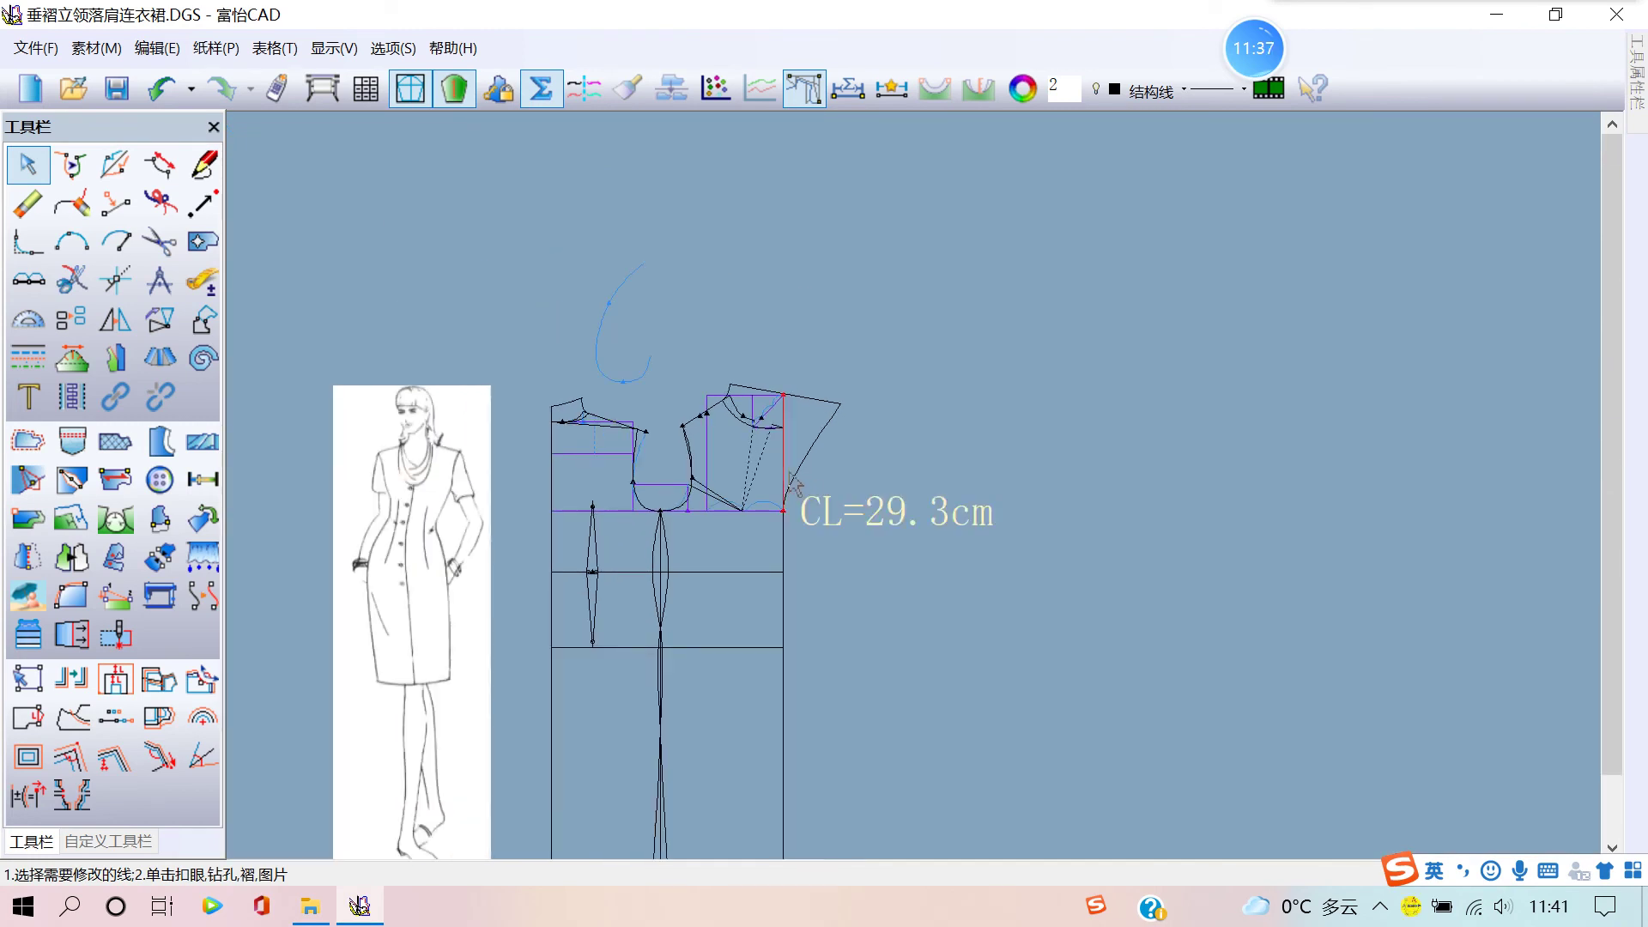
{"action": "scroll", "coordinate": [805, 496], "scroll_direction": "up", "scroll_amount": 1}
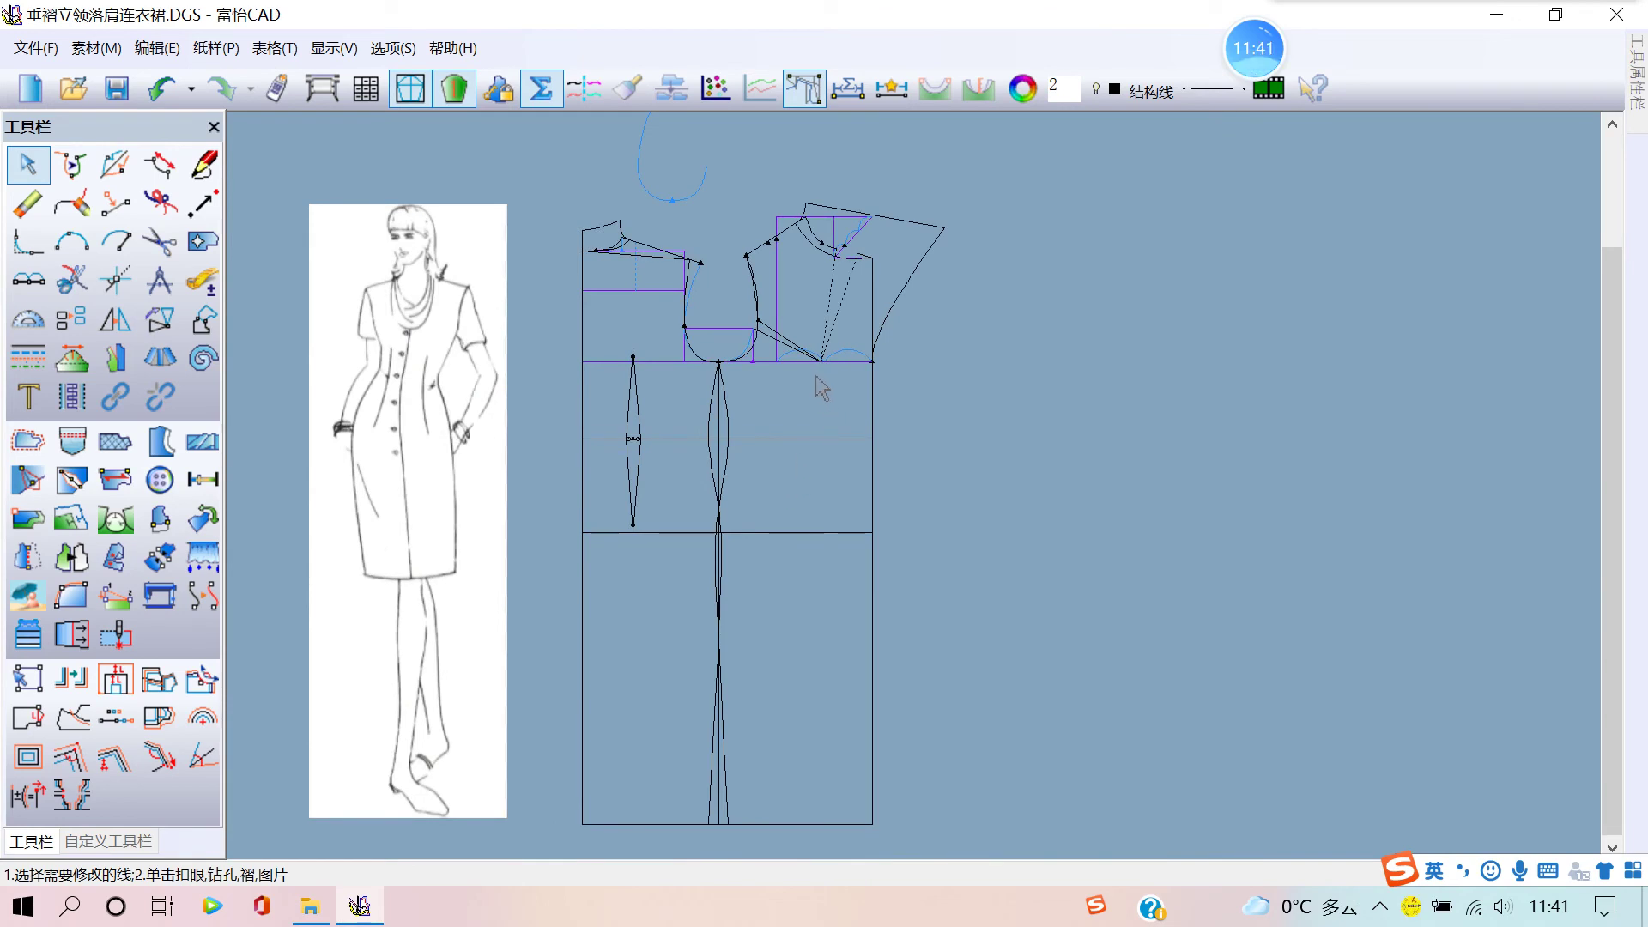
{"action": "scroll", "coordinate": [781, 471], "scroll_direction": "up", "scroll_amount": 1}
{"action": "scroll", "coordinate": [784, 471], "scroll_direction": "up", "scroll_amount": 1}
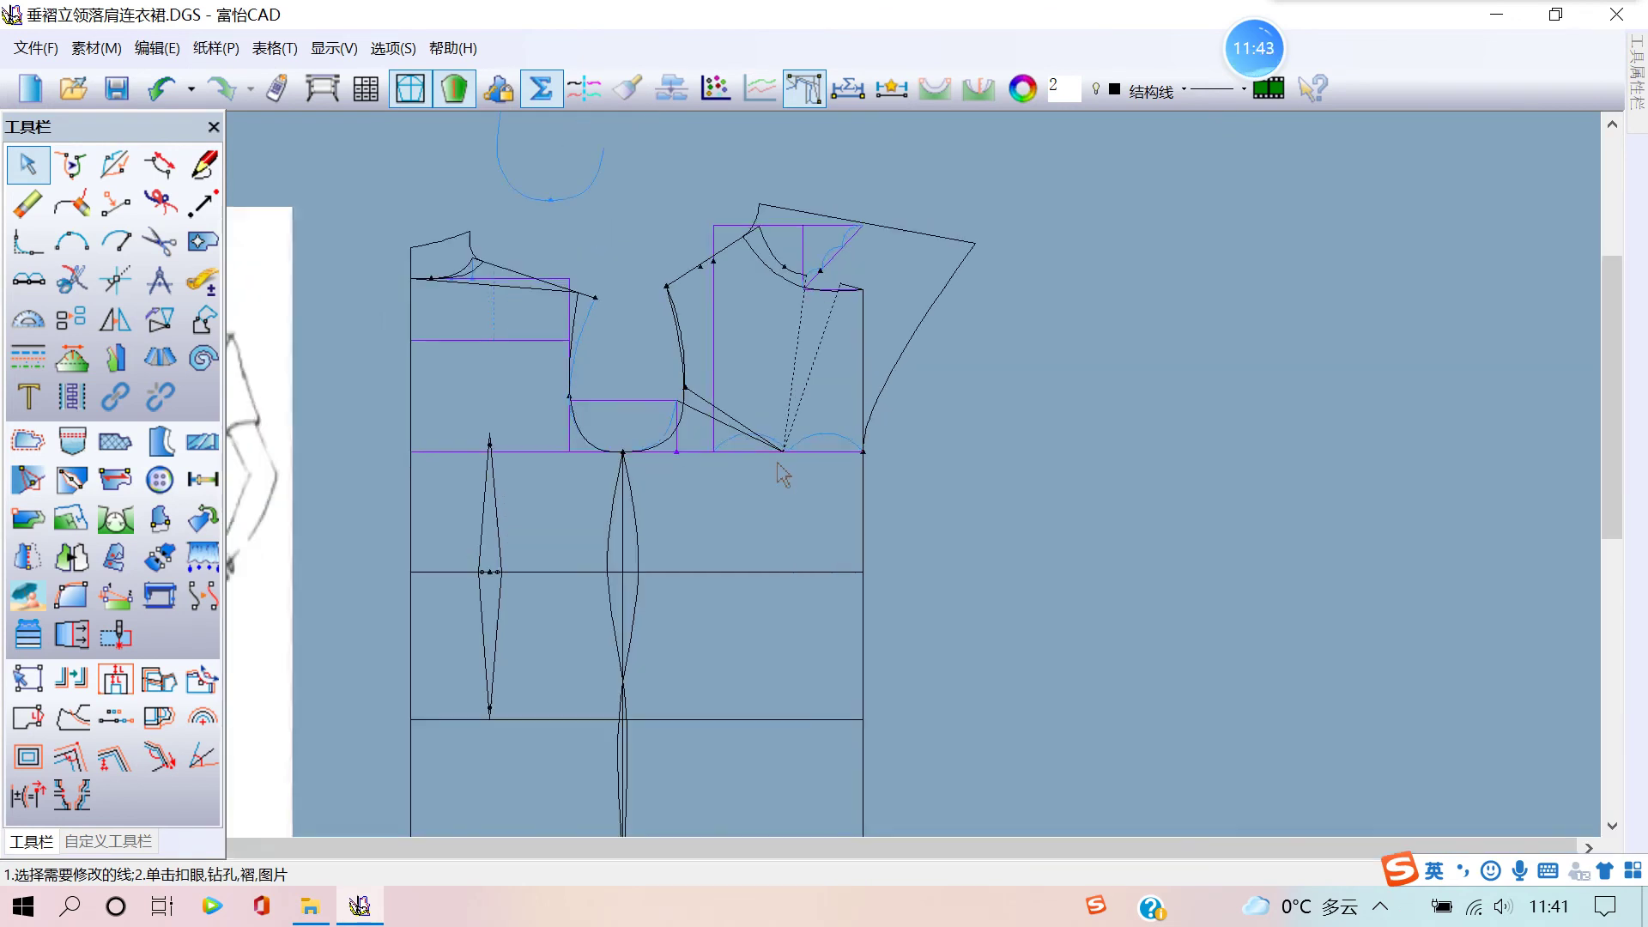
{"action": "scroll", "coordinate": [783, 471], "scroll_direction": "up", "scroll_amount": 1}
{"action": "scroll", "coordinate": [790, 443], "scroll_direction": "up", "scroll_amount": 2}
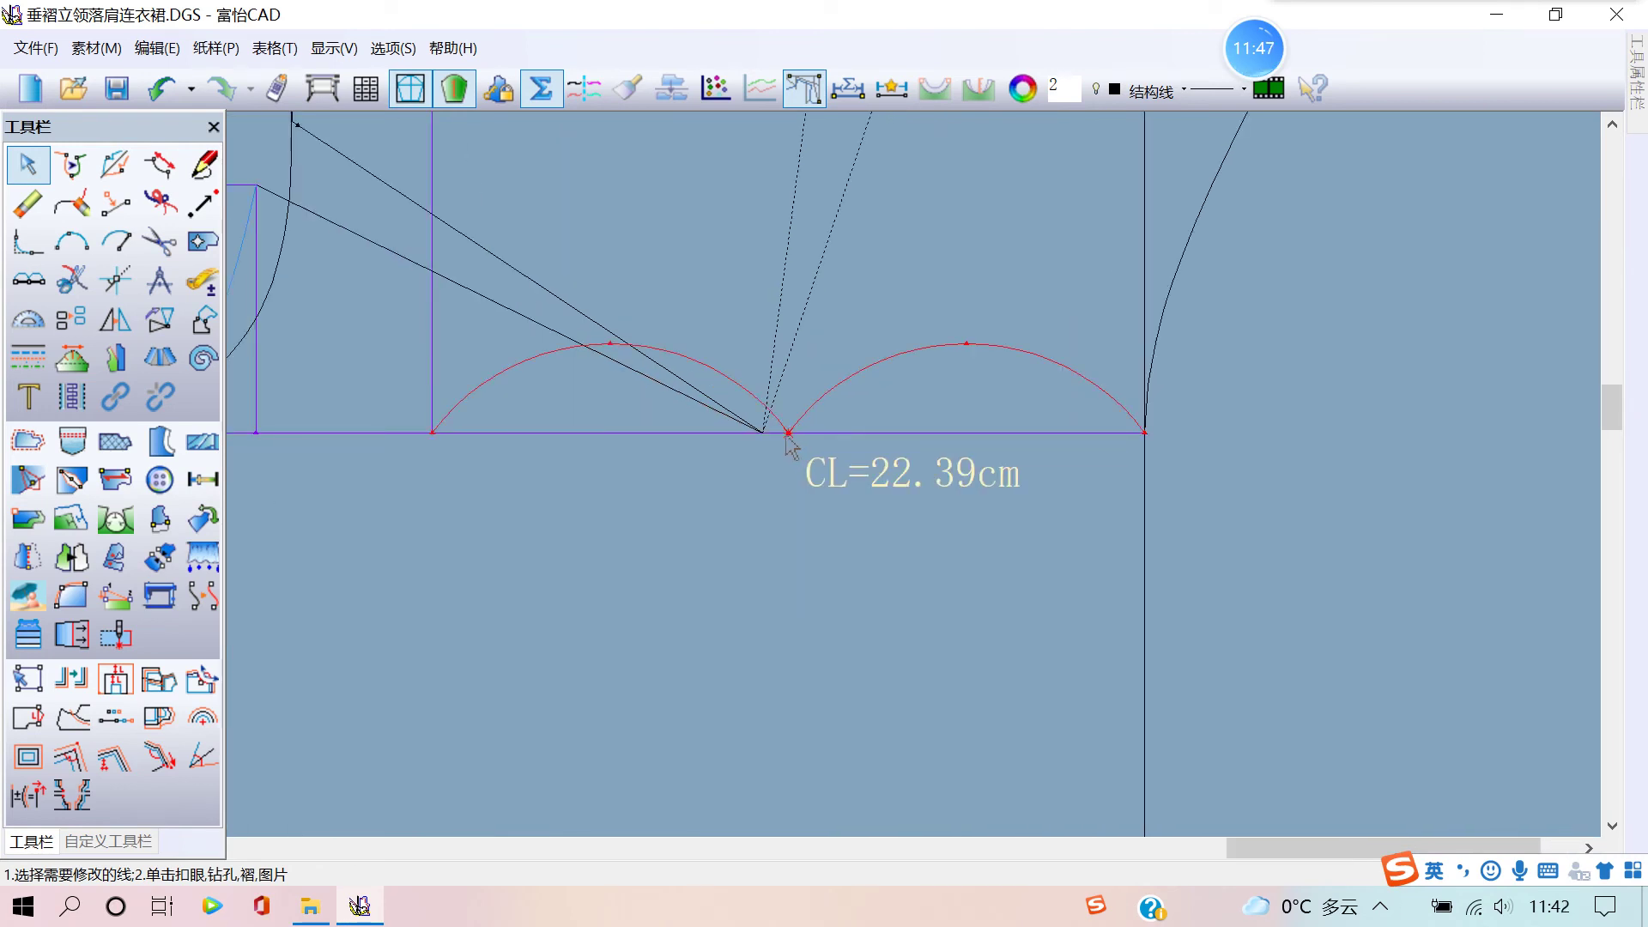
- Start a smart-pen line offset 0 horizontally and 3 cm below the bust point
{"action": "right_click", "coordinate": [807, 481]}
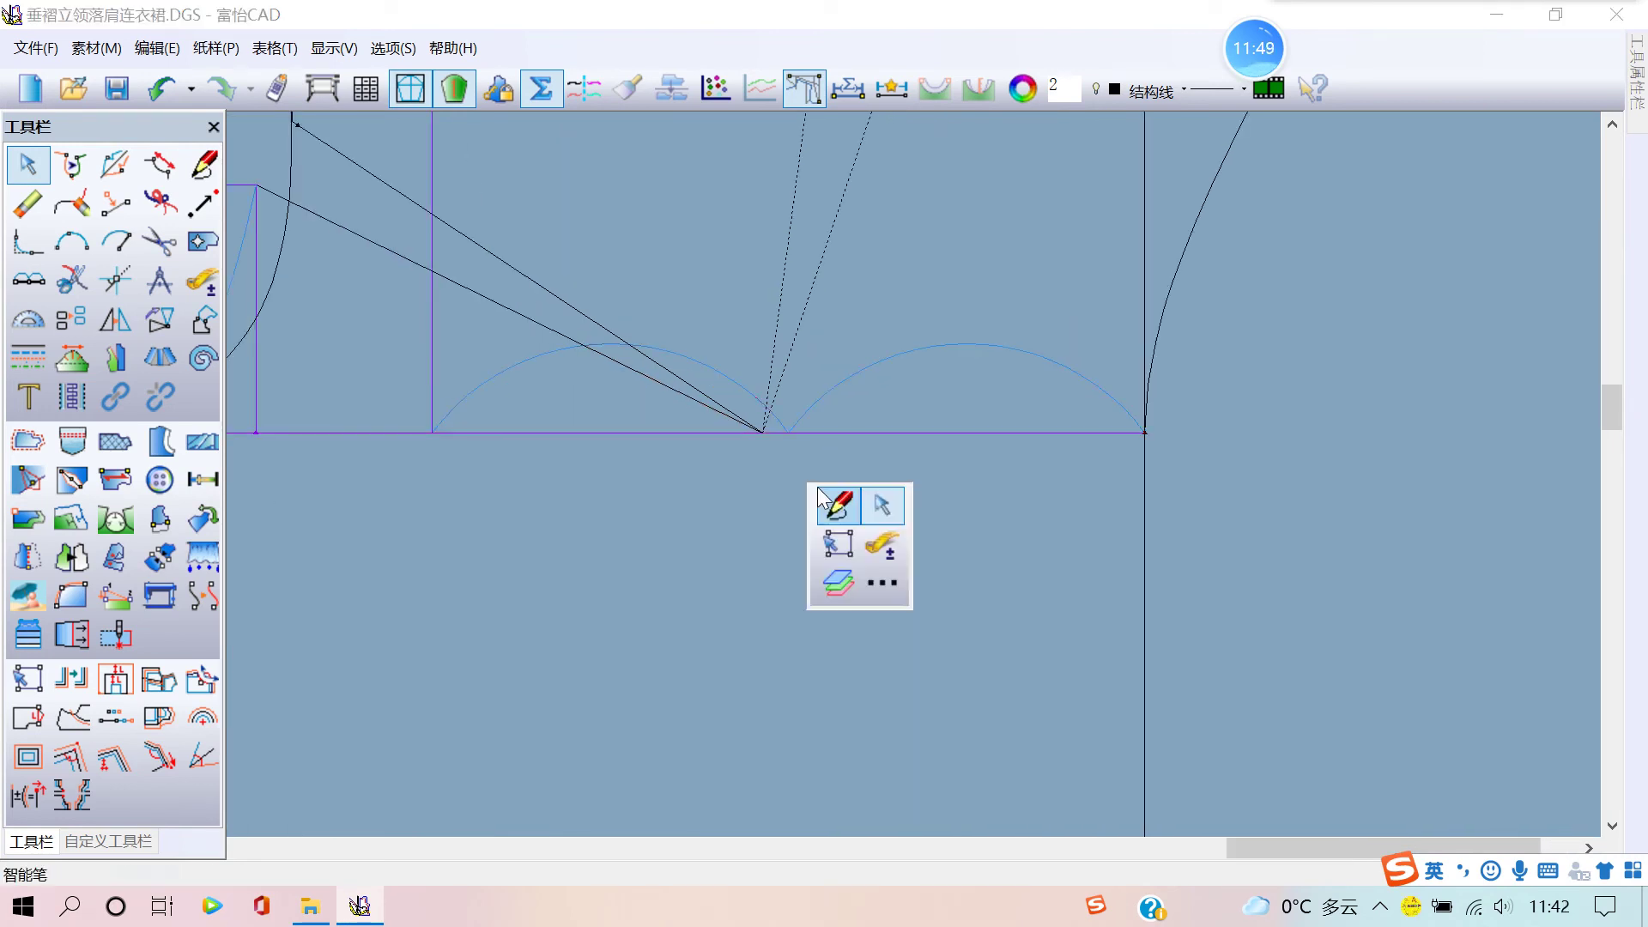
{"action": "left_click", "coordinate": [833, 502]}
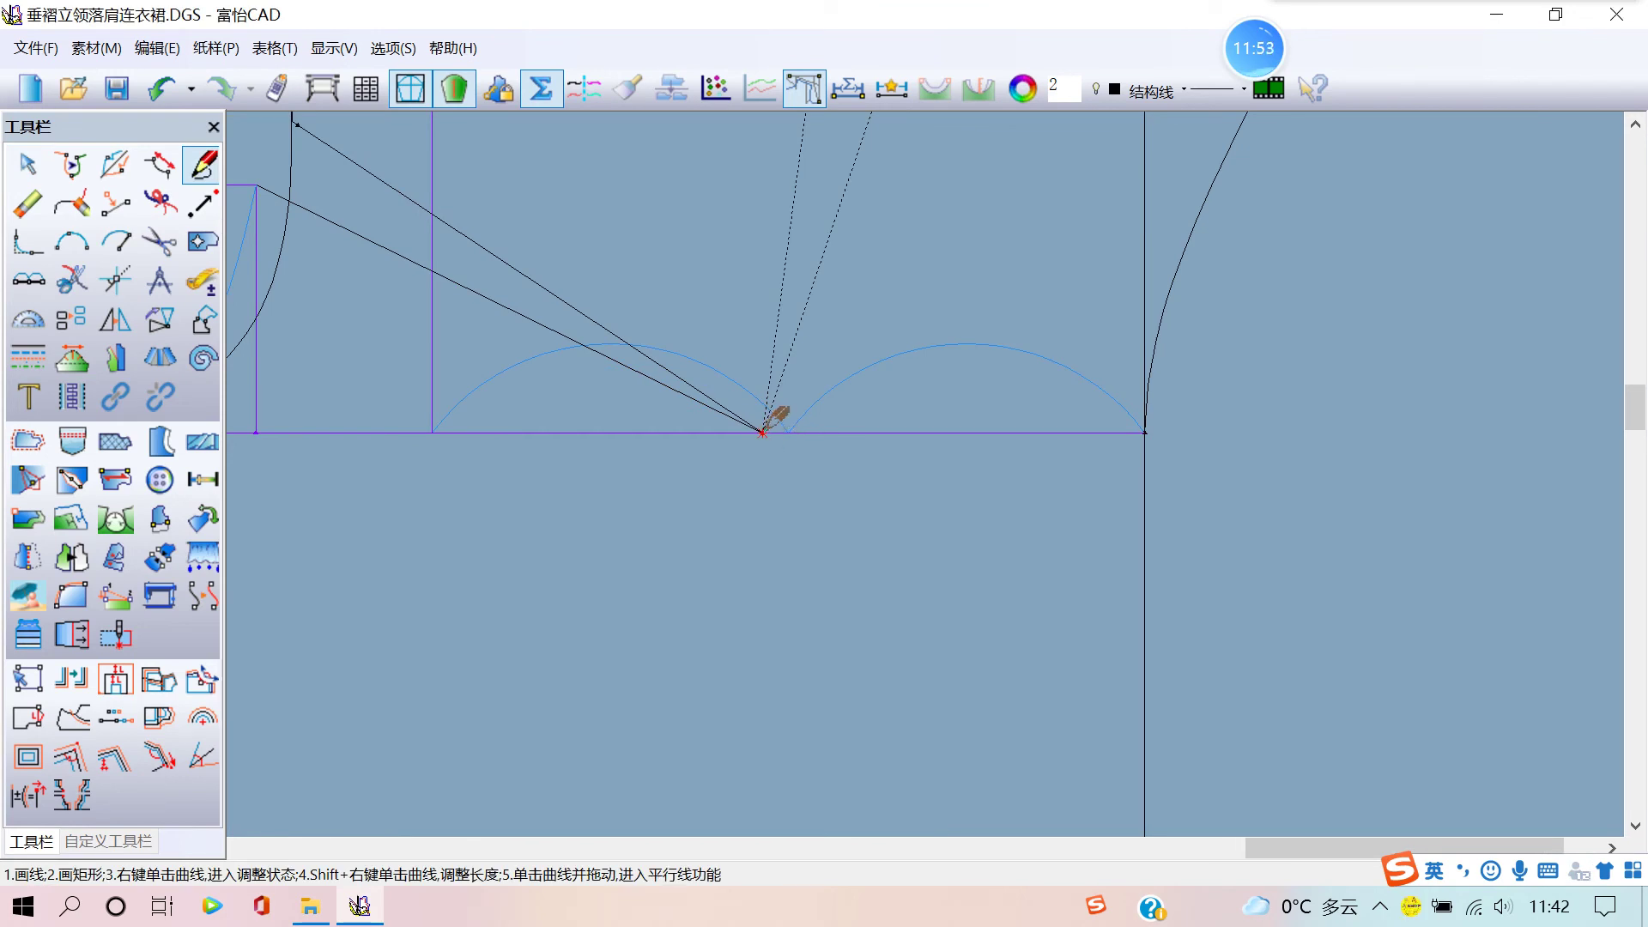
{"action": "key", "text": "Return"}
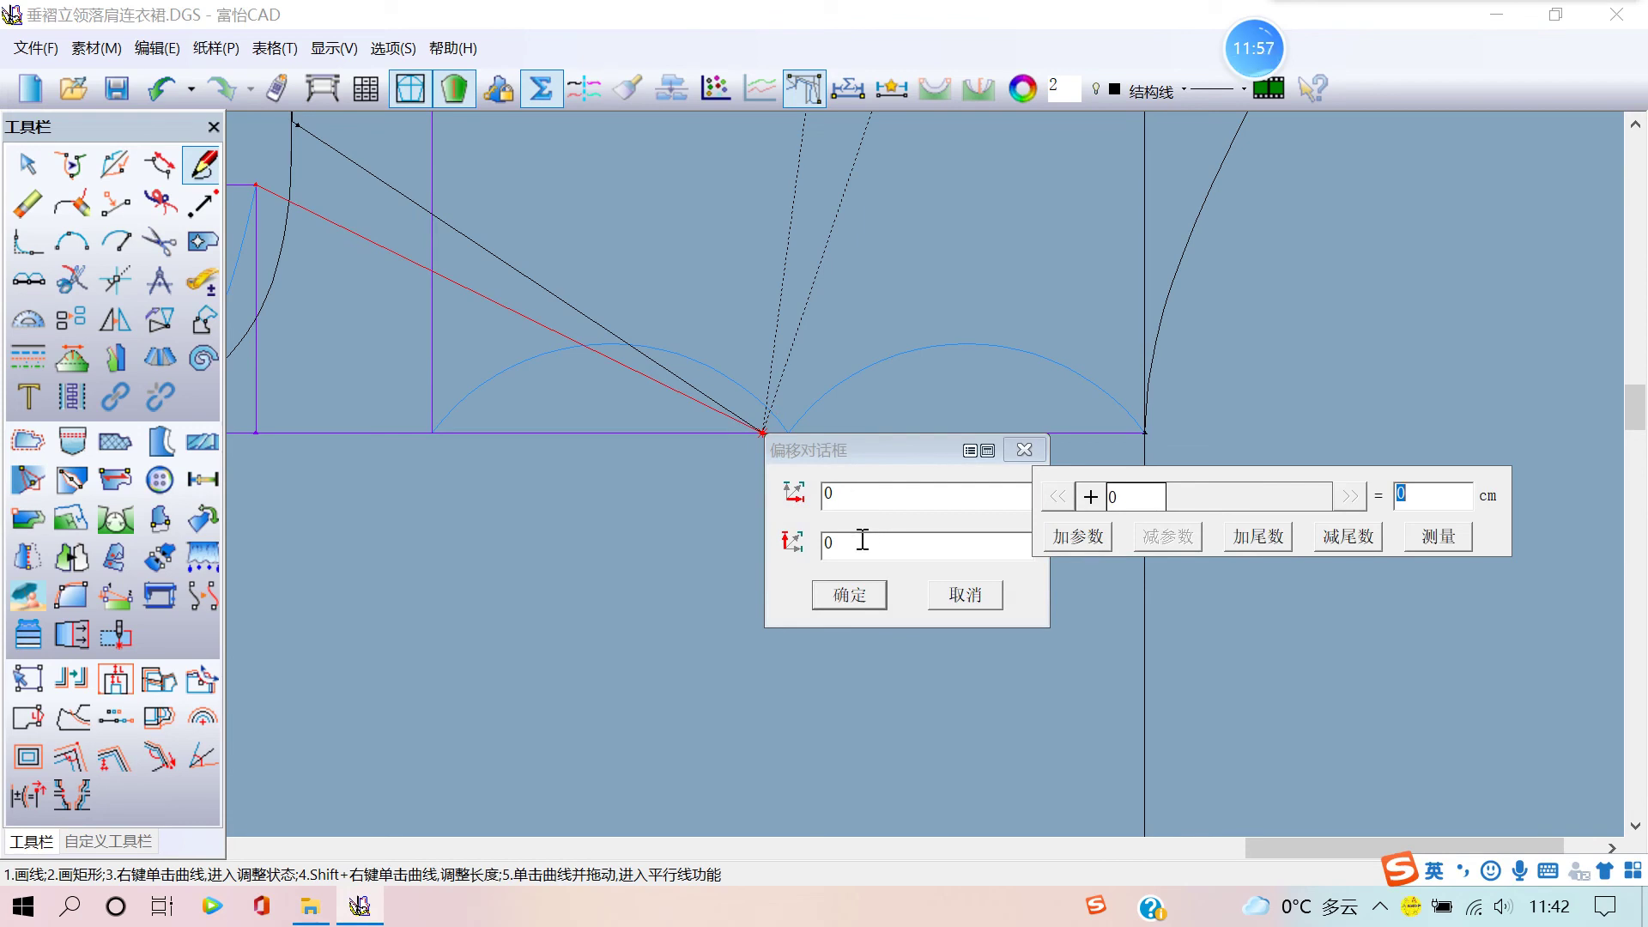
{"action": "key", "text": "BackSpace"}
{"action": "left_click", "coordinate": [902, 556]}
{"action": "type", "text": "-"}
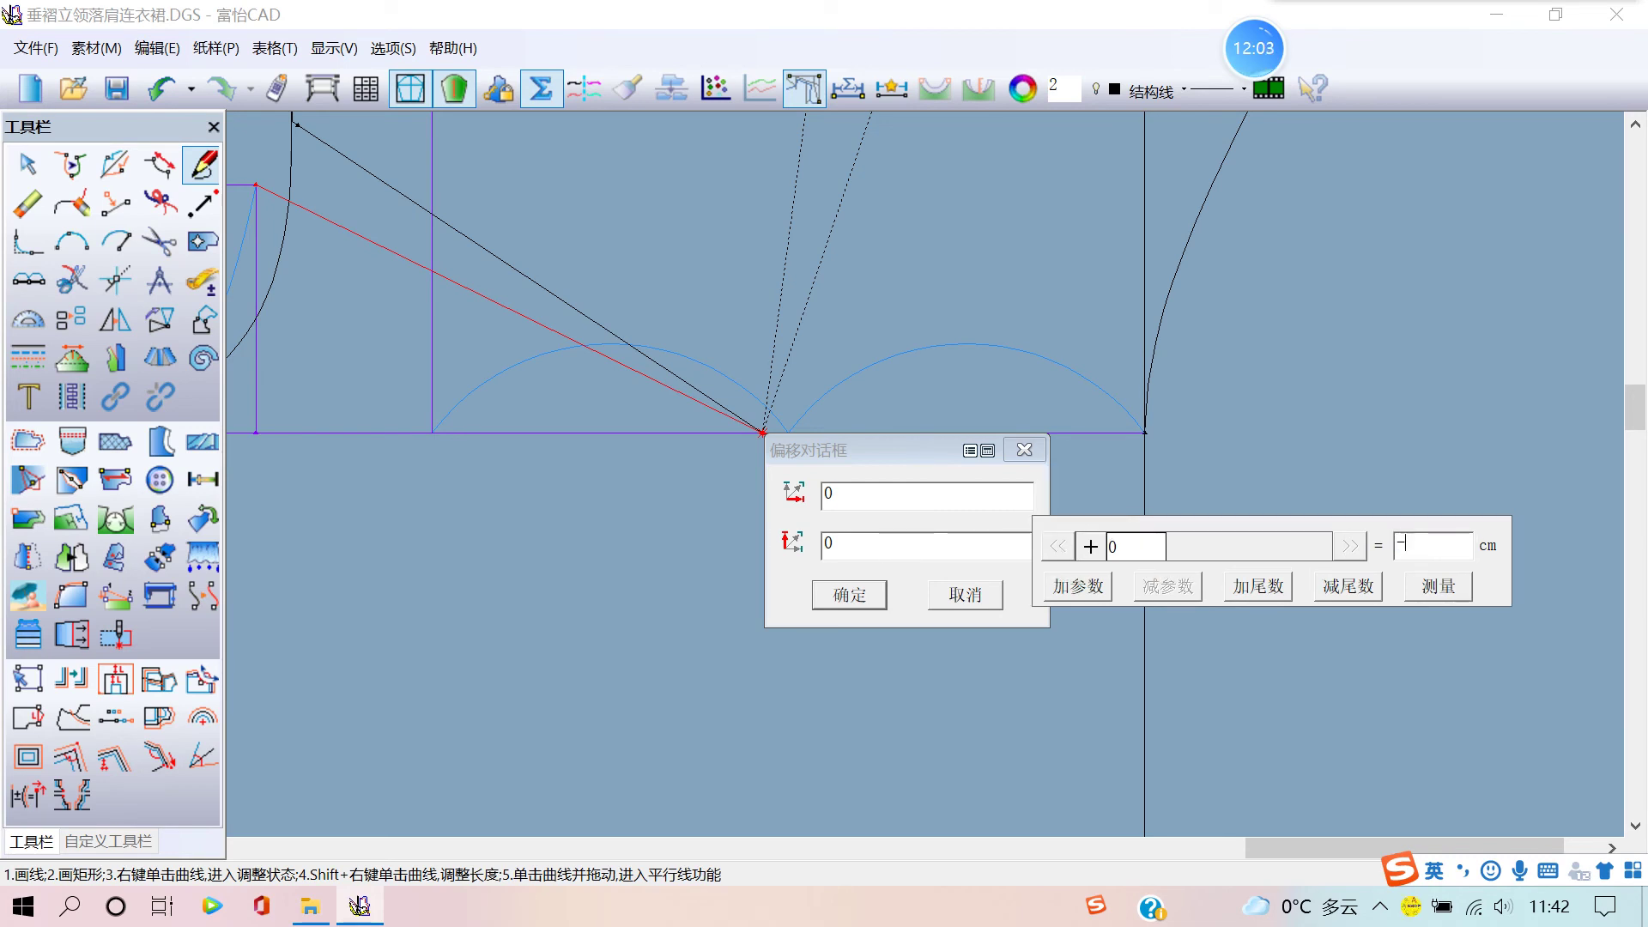
{"action": "type", "text": "3"}
{"action": "left_click", "coordinate": [845, 594]}
- Draw the vertical guide line down to the waist line
{"action": "scroll", "coordinate": [816, 478], "scroll_direction": "down", "scroll_amount": 2}
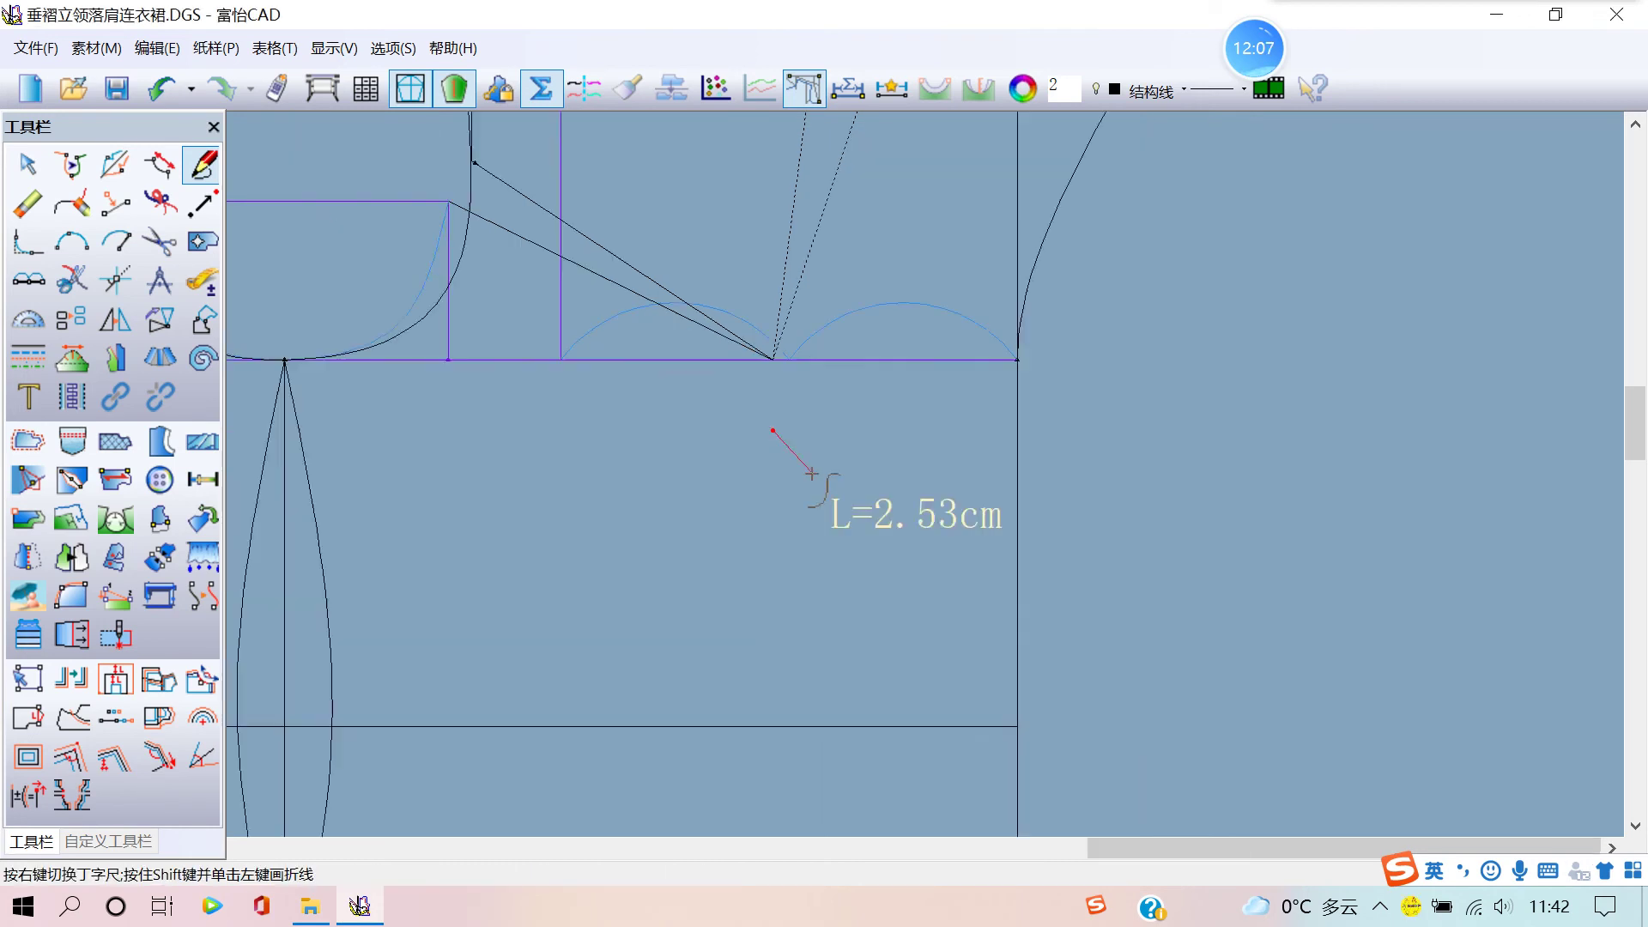
{"action": "scroll", "coordinate": [794, 463], "scroll_direction": "down", "scroll_amount": 2}
{"action": "scroll", "coordinate": [796, 515], "scroll_direction": "down", "scroll_amount": 1}
{"action": "scroll", "coordinate": [795, 535], "scroll_direction": "up", "scroll_amount": 2}
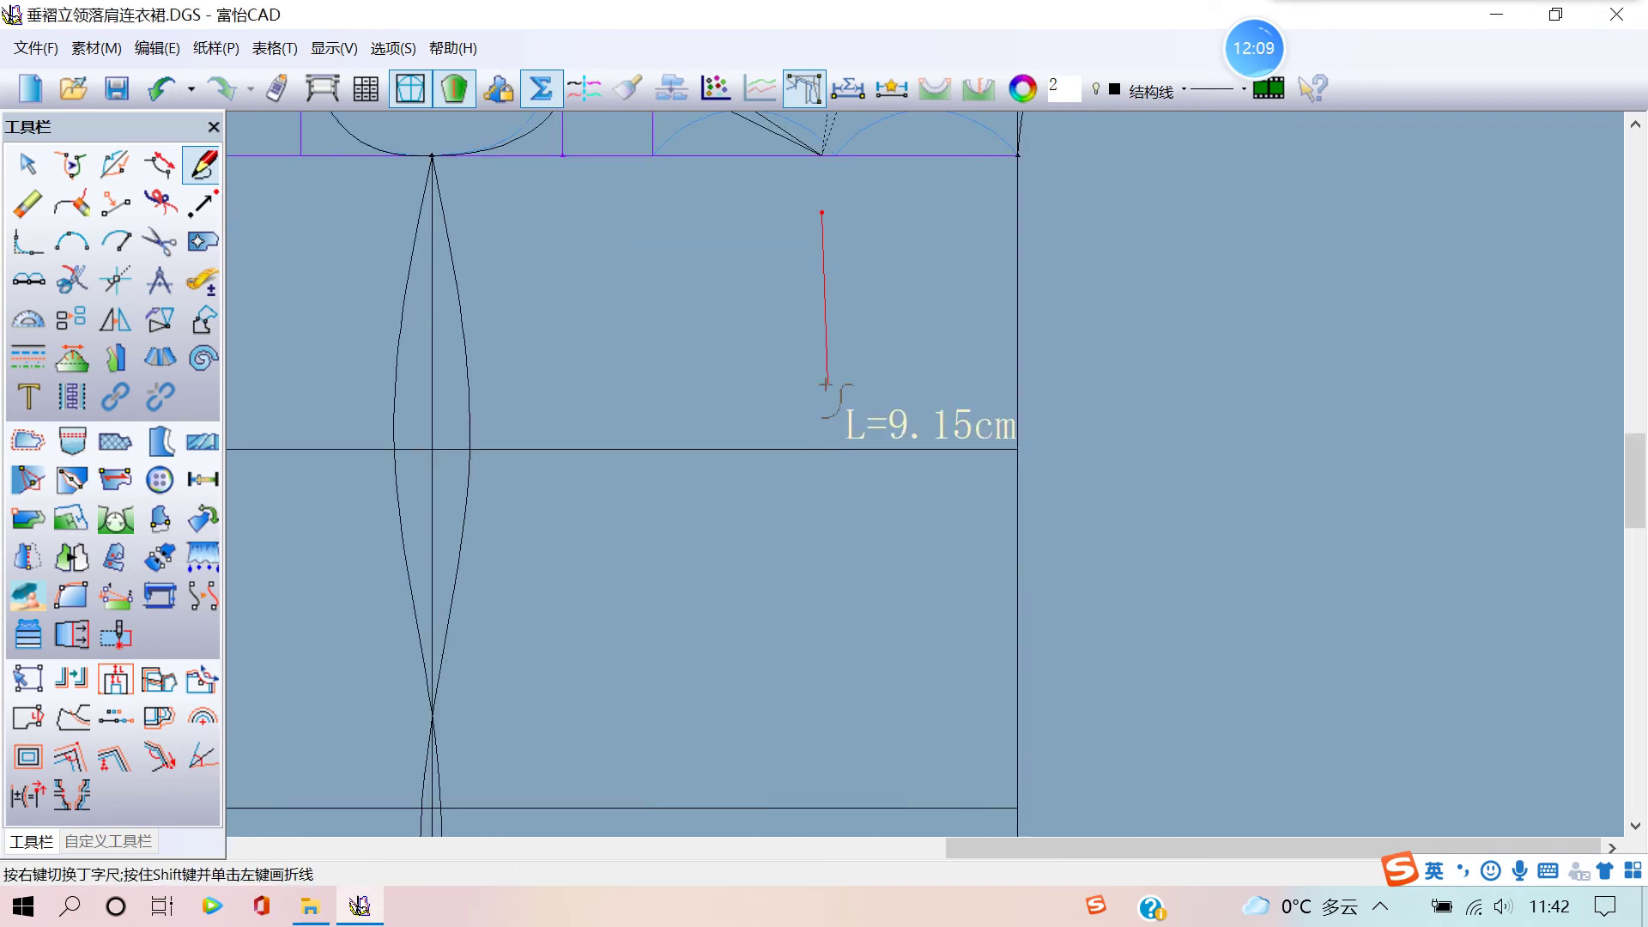
{"action": "left_click", "coordinate": [821, 449]}
{"action": "right_click", "coordinate": [821, 449]}
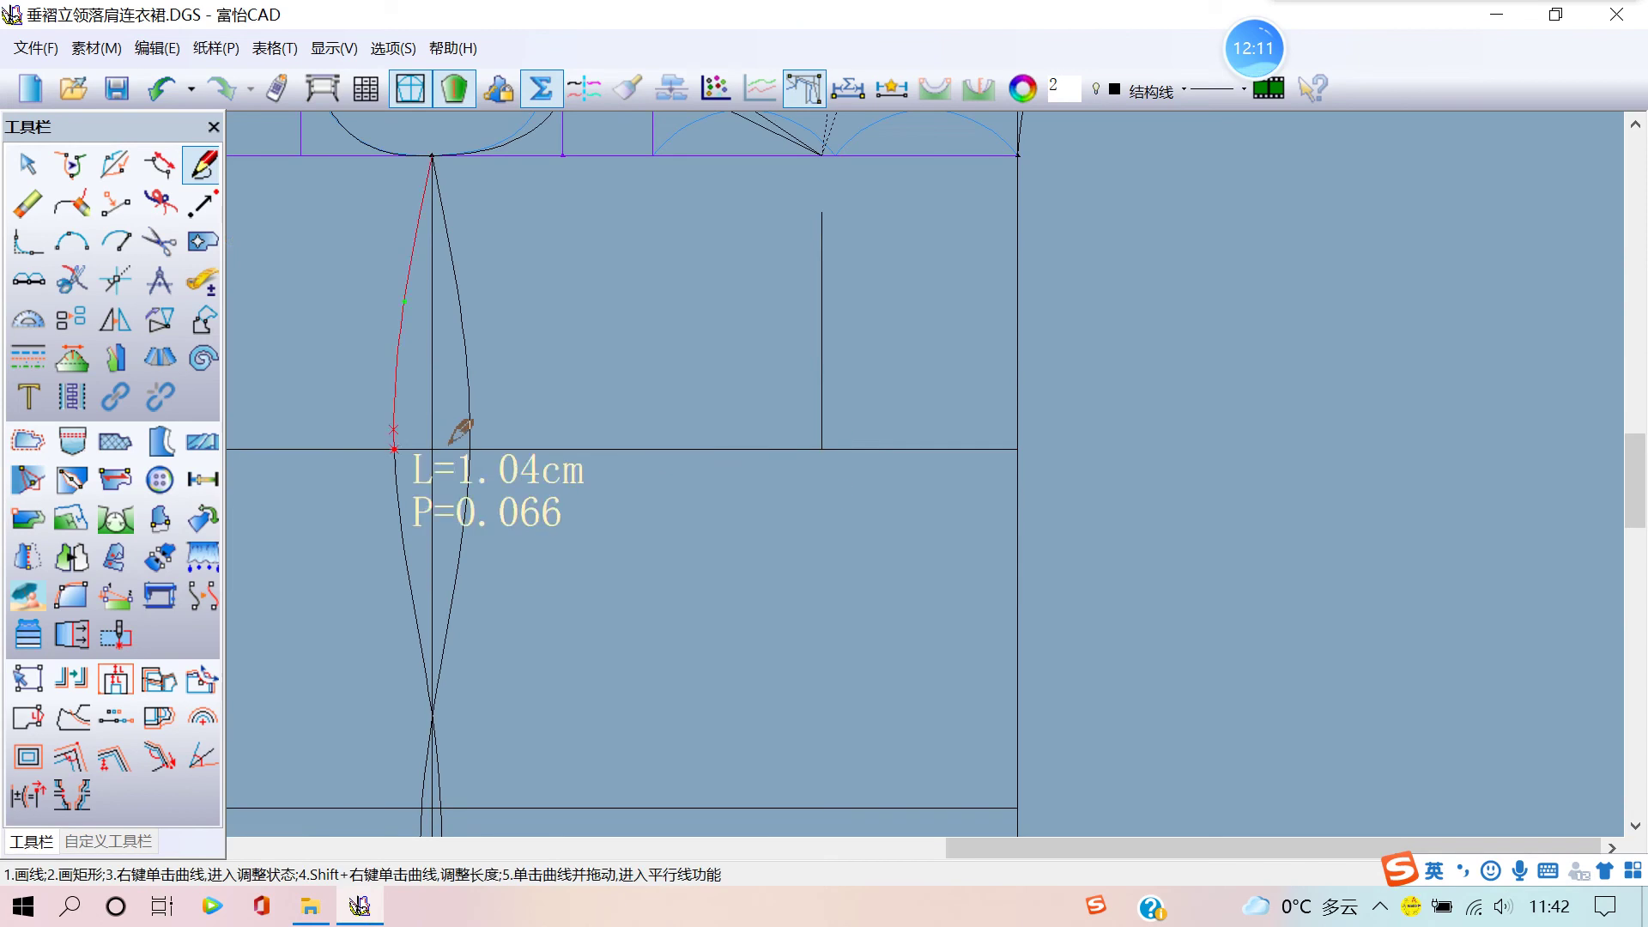
- Mark the point on the waist line and delete the temporary vertical guide
{"action": "left_click", "coordinate": [116, 203]}
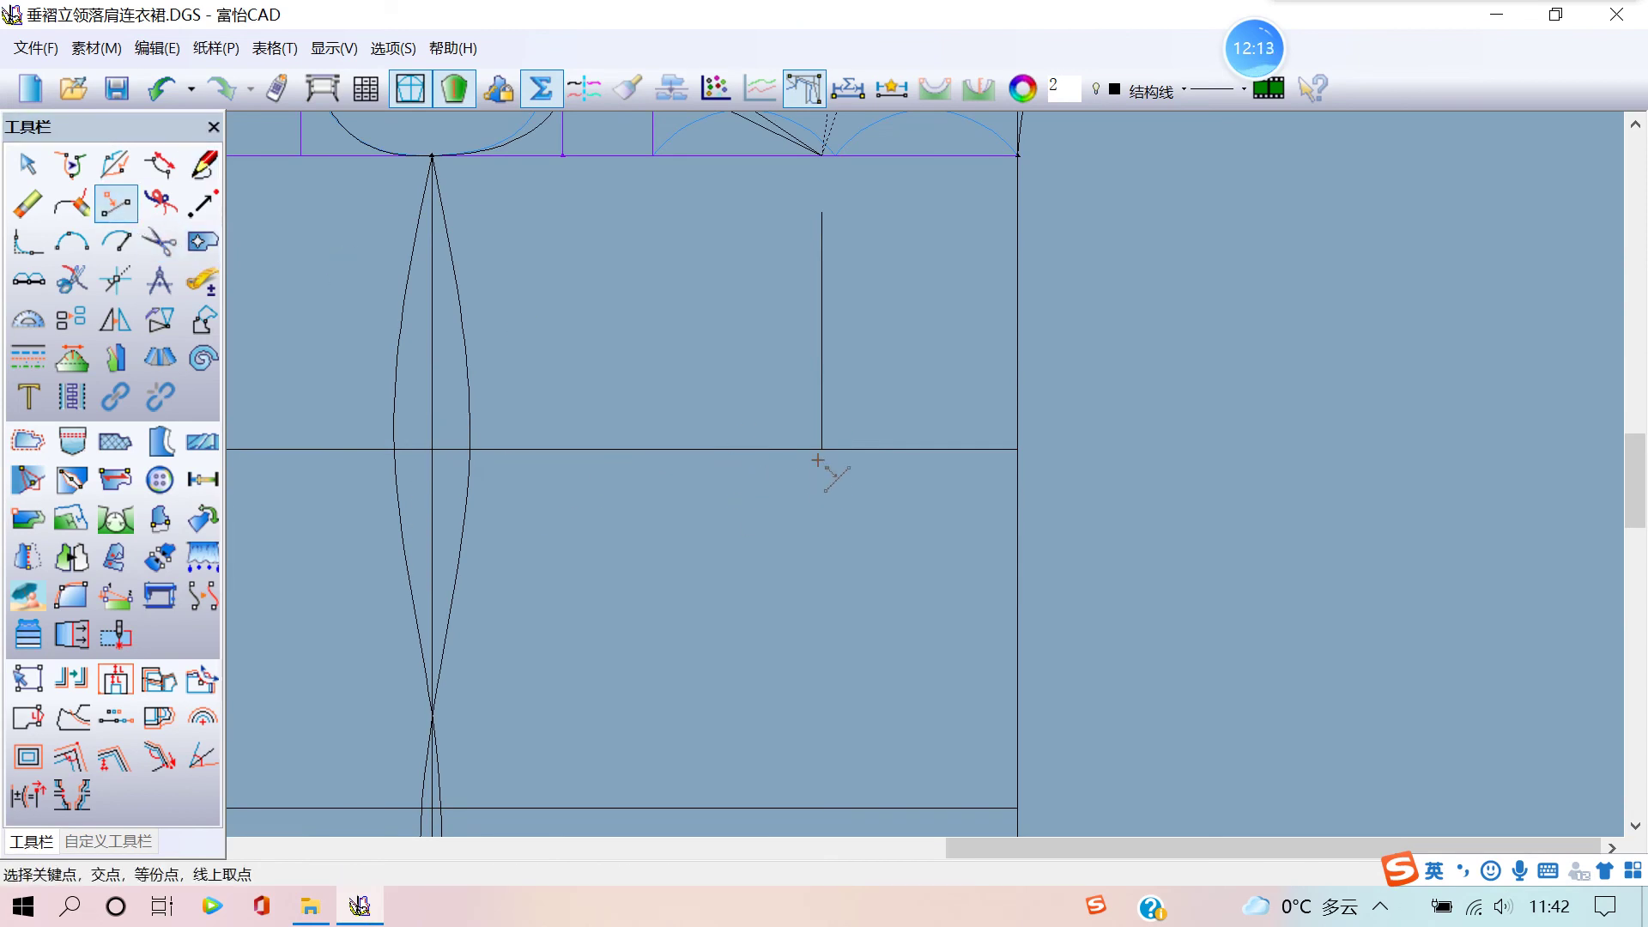
{"action": "scroll", "coordinate": [822, 476], "scroll_direction": "up", "scroll_amount": 1}
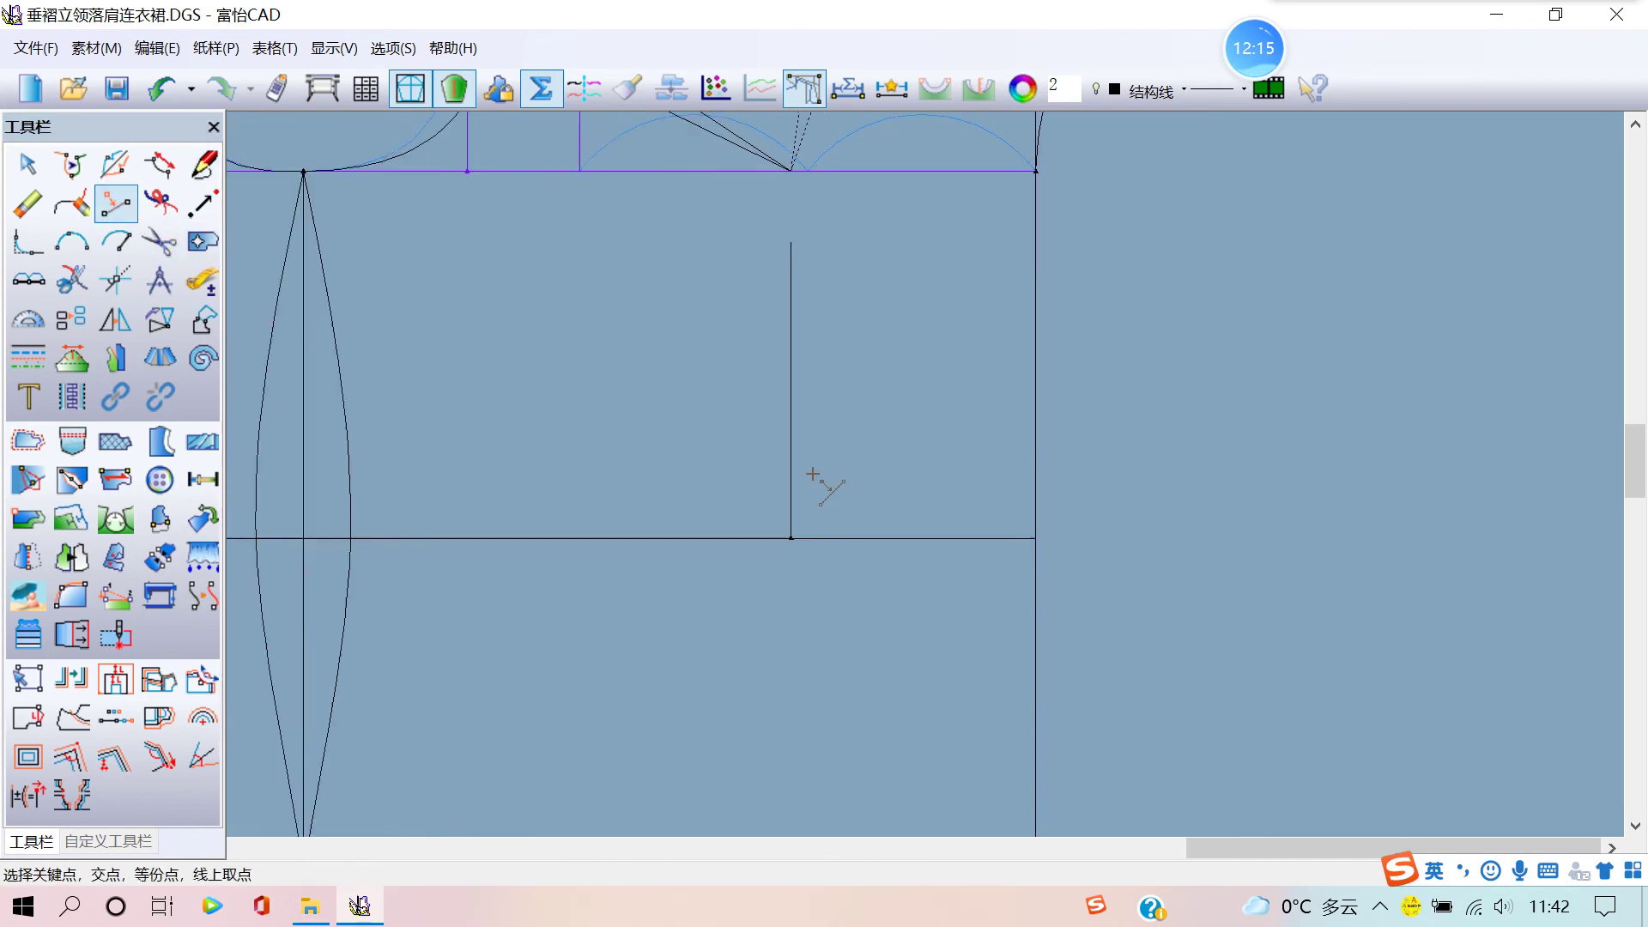
{"action": "scroll", "coordinate": [773, 437], "scroll_direction": "up", "scroll_amount": 1}
{"action": "right_click", "coordinate": [687, 385]}
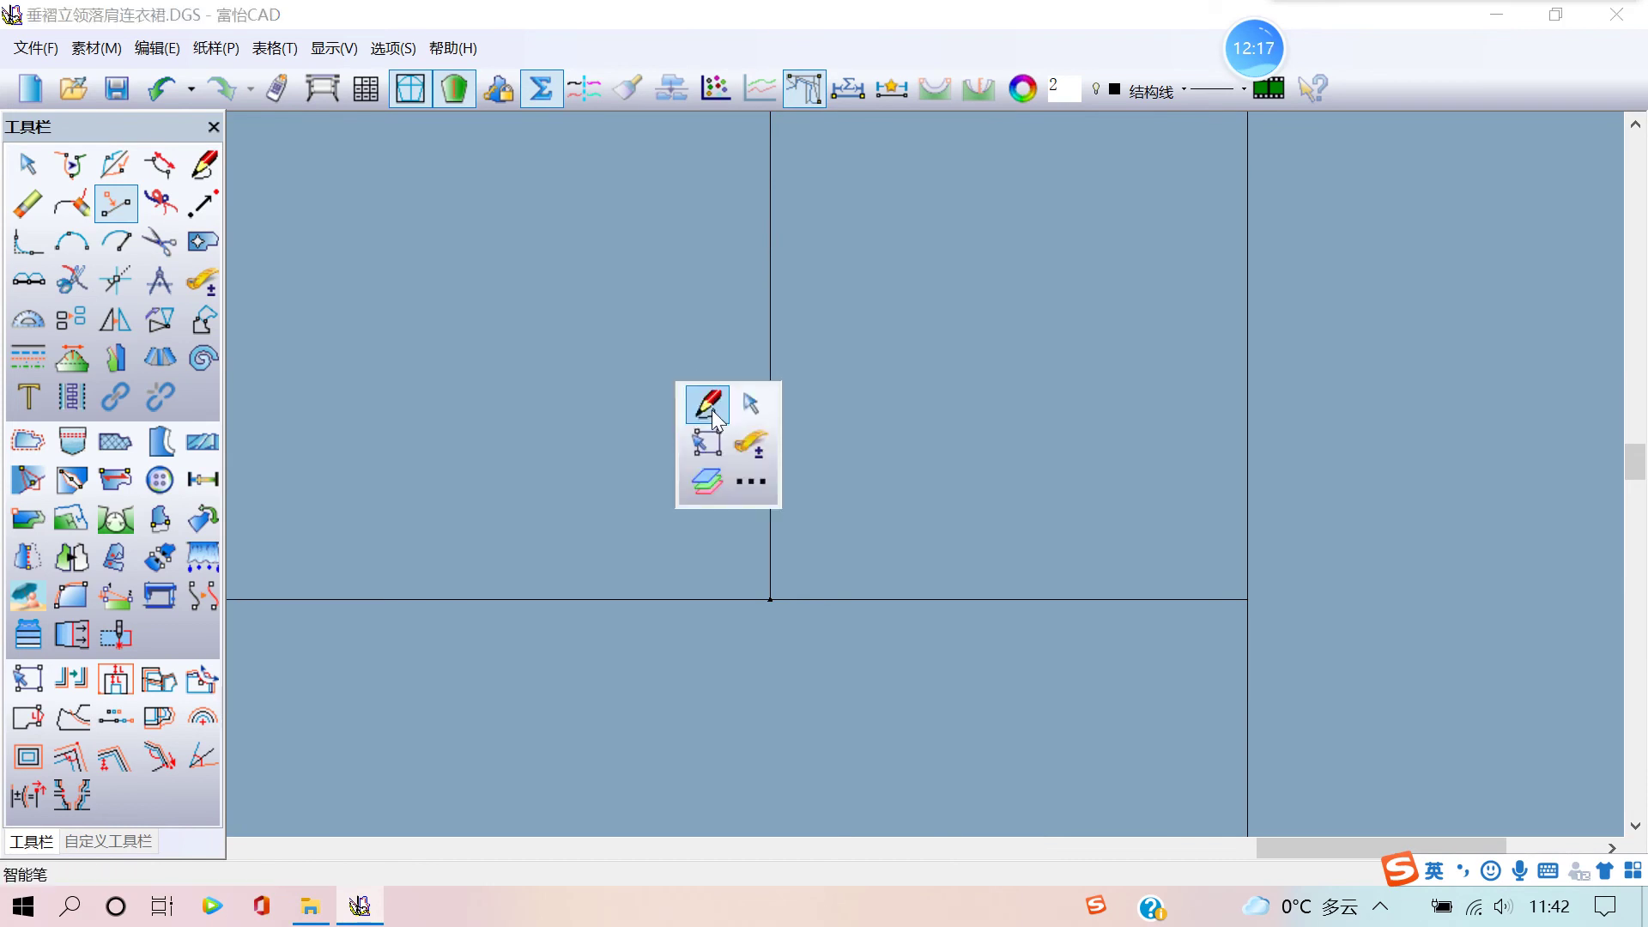
{"action": "left_click", "coordinate": [699, 440]}
{"action": "left_click_drag", "start_coordinate": [684, 382], "coordinate": [808, 455]}
{"action": "key", "text": "Delete"}
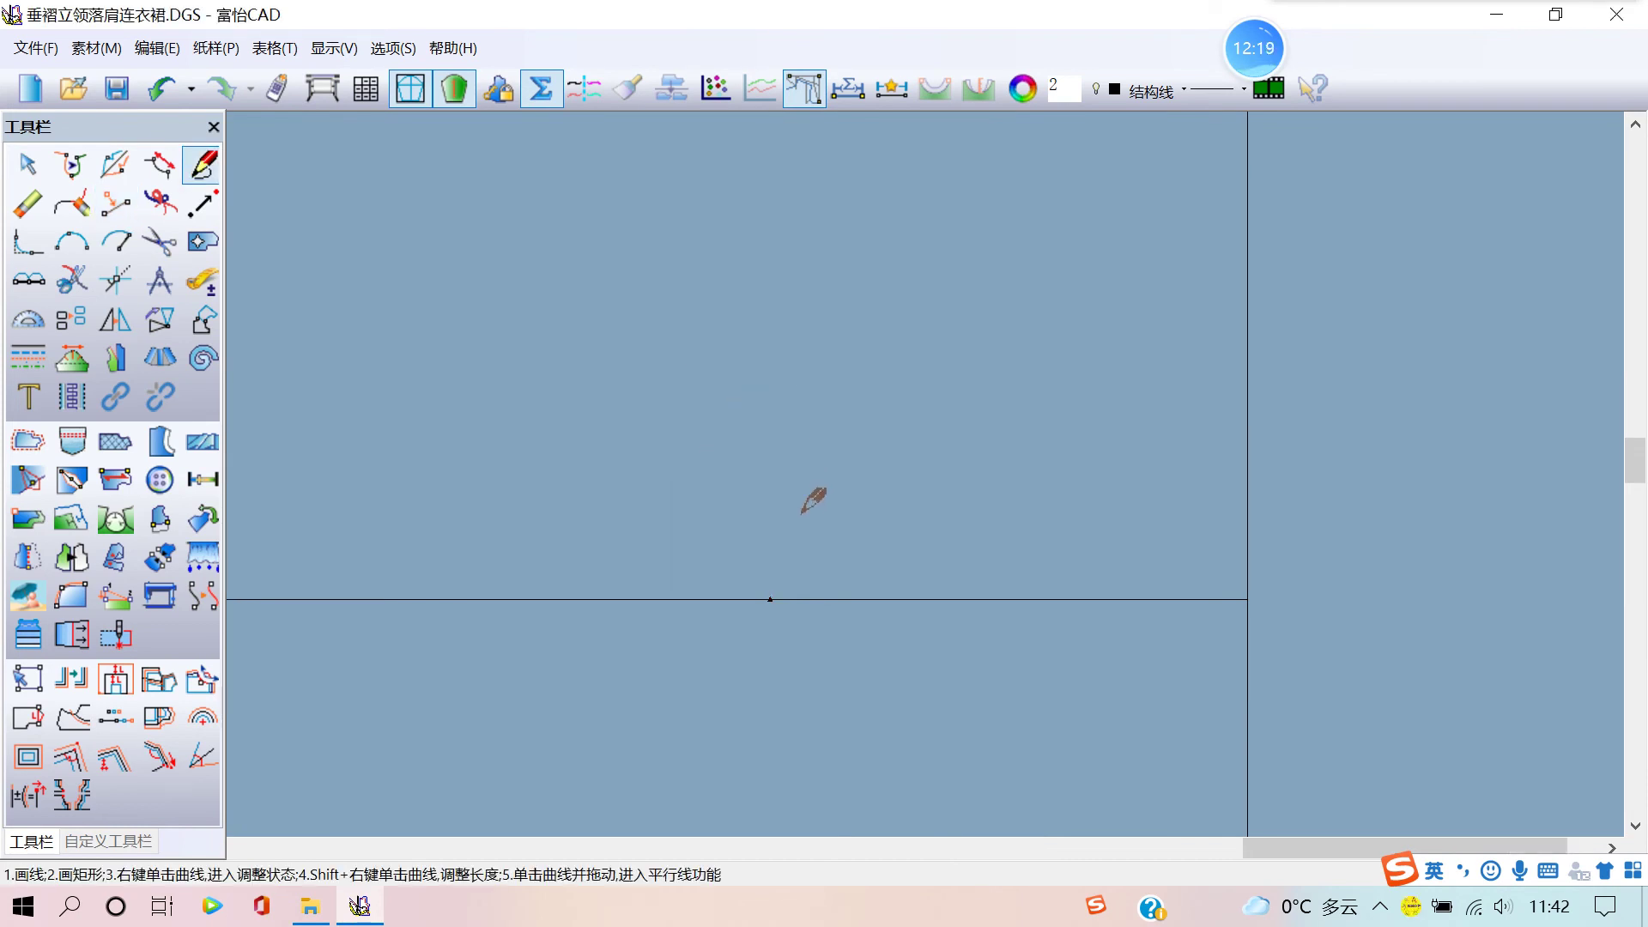
{"action": "scroll", "coordinate": [815, 451], "scroll_direction": "down", "scroll_amount": 2}
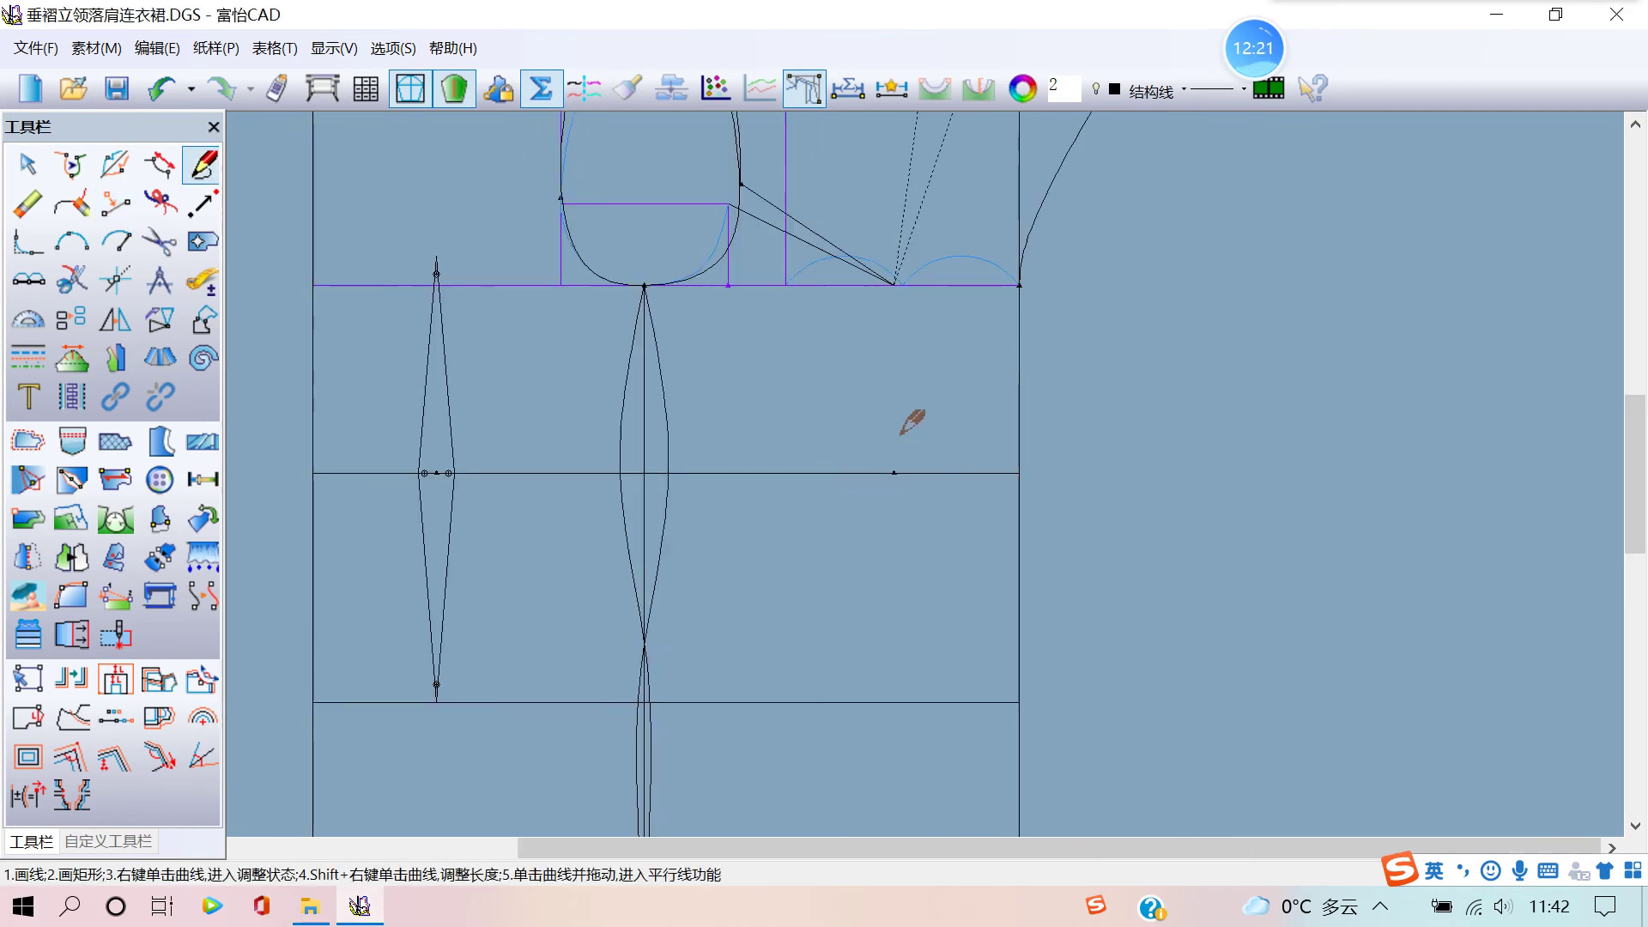
- Place a diamond dart (生成菱形省) at the waist point below the bust
{"action": "left_click", "coordinate": [71, 479]}
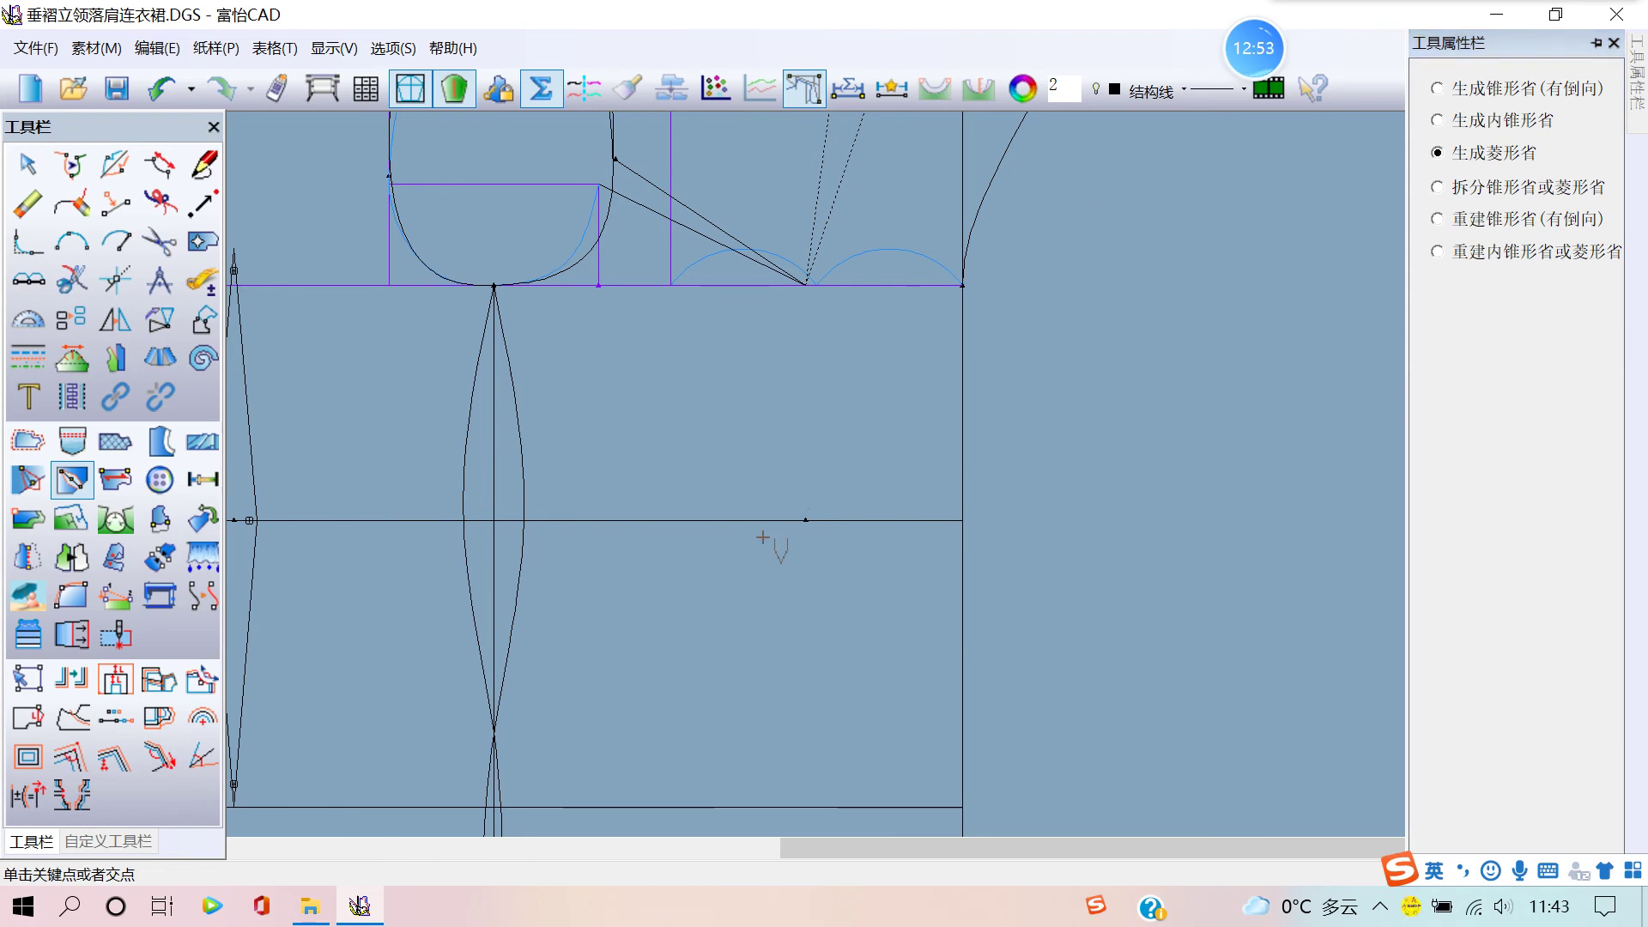
{"action": "scroll", "coordinate": [798, 473], "scroll_direction": "up", "scroll_amount": 2}
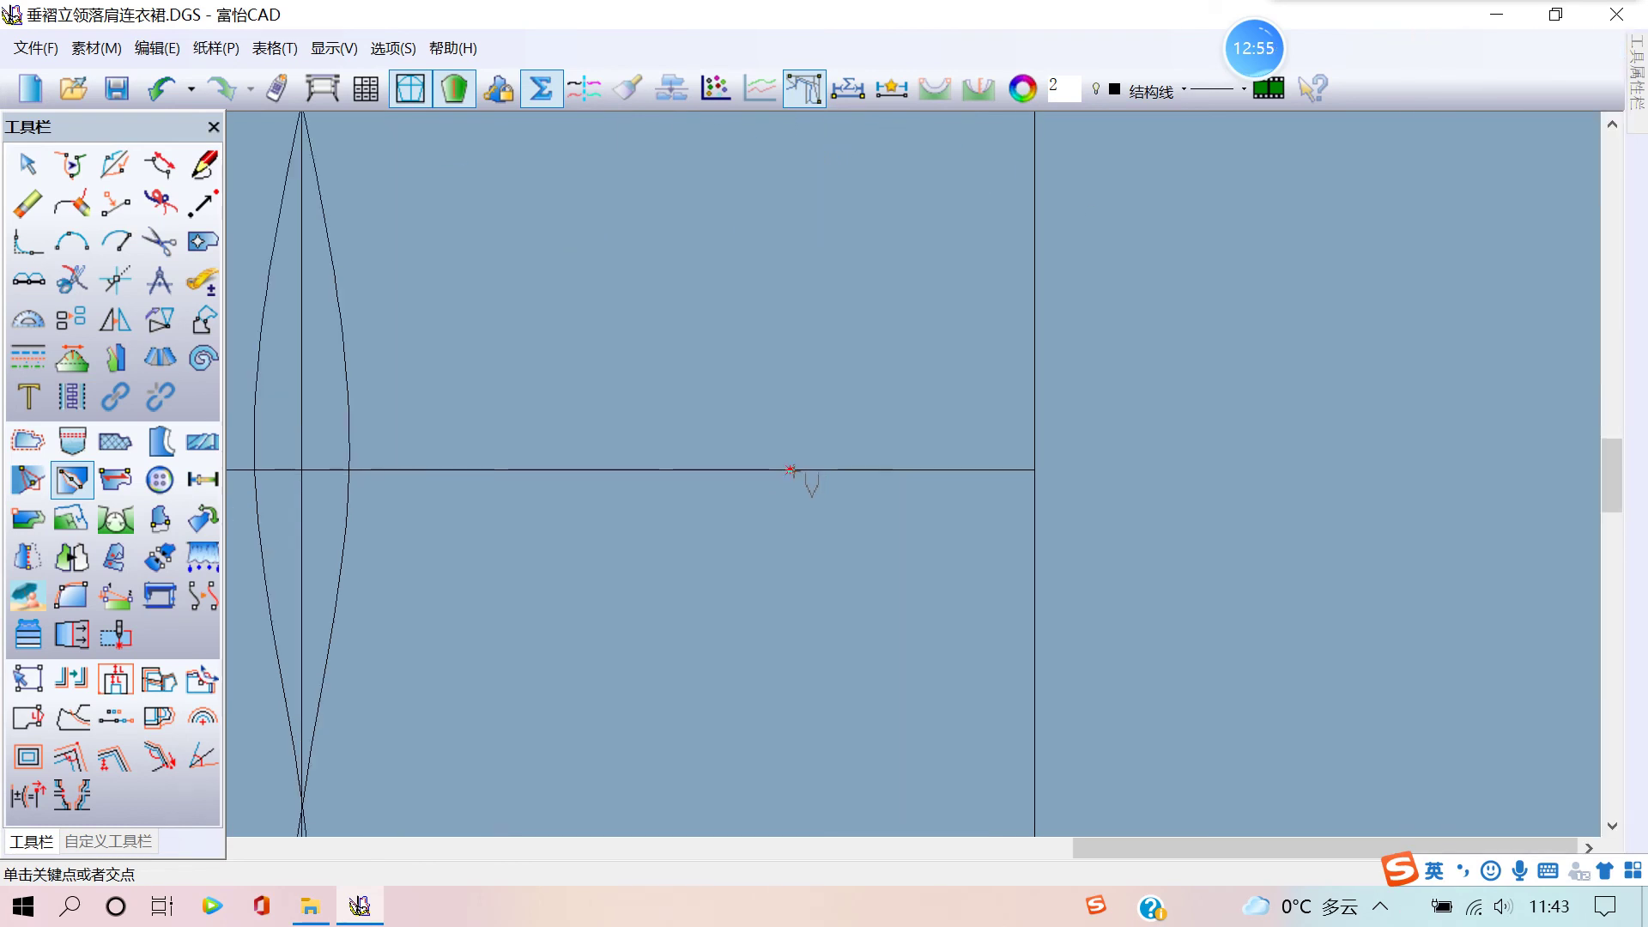
{"action": "left_click", "coordinate": [789, 470]}
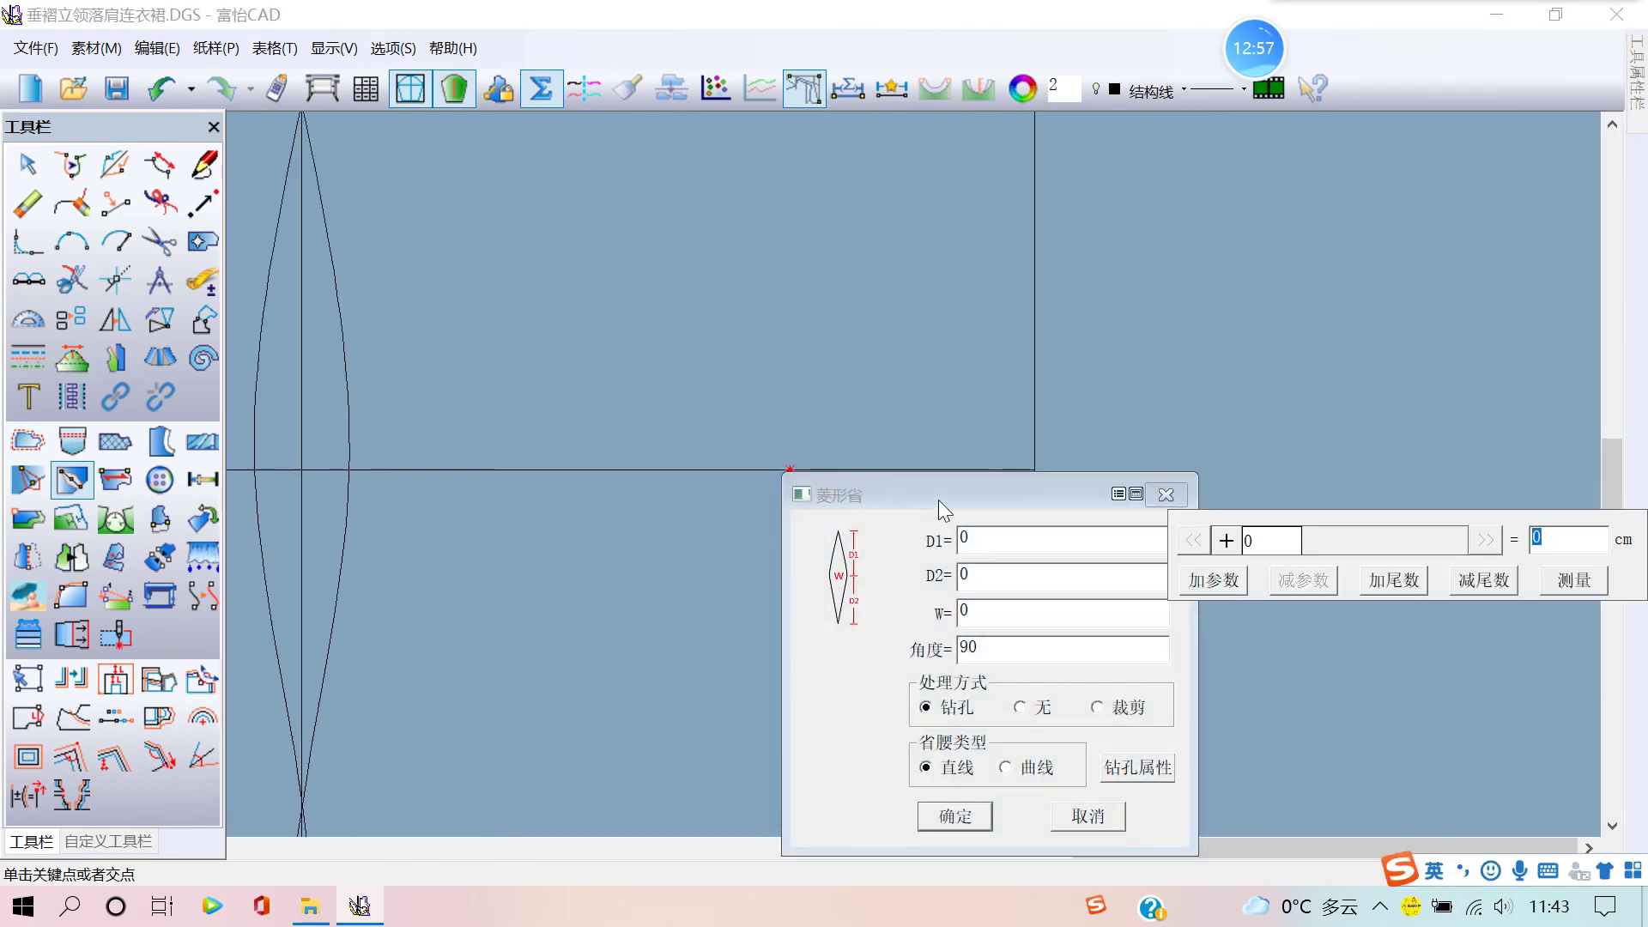
{"action": "left_click_drag", "start_coordinate": [939, 499], "coordinate": [1028, 371]}
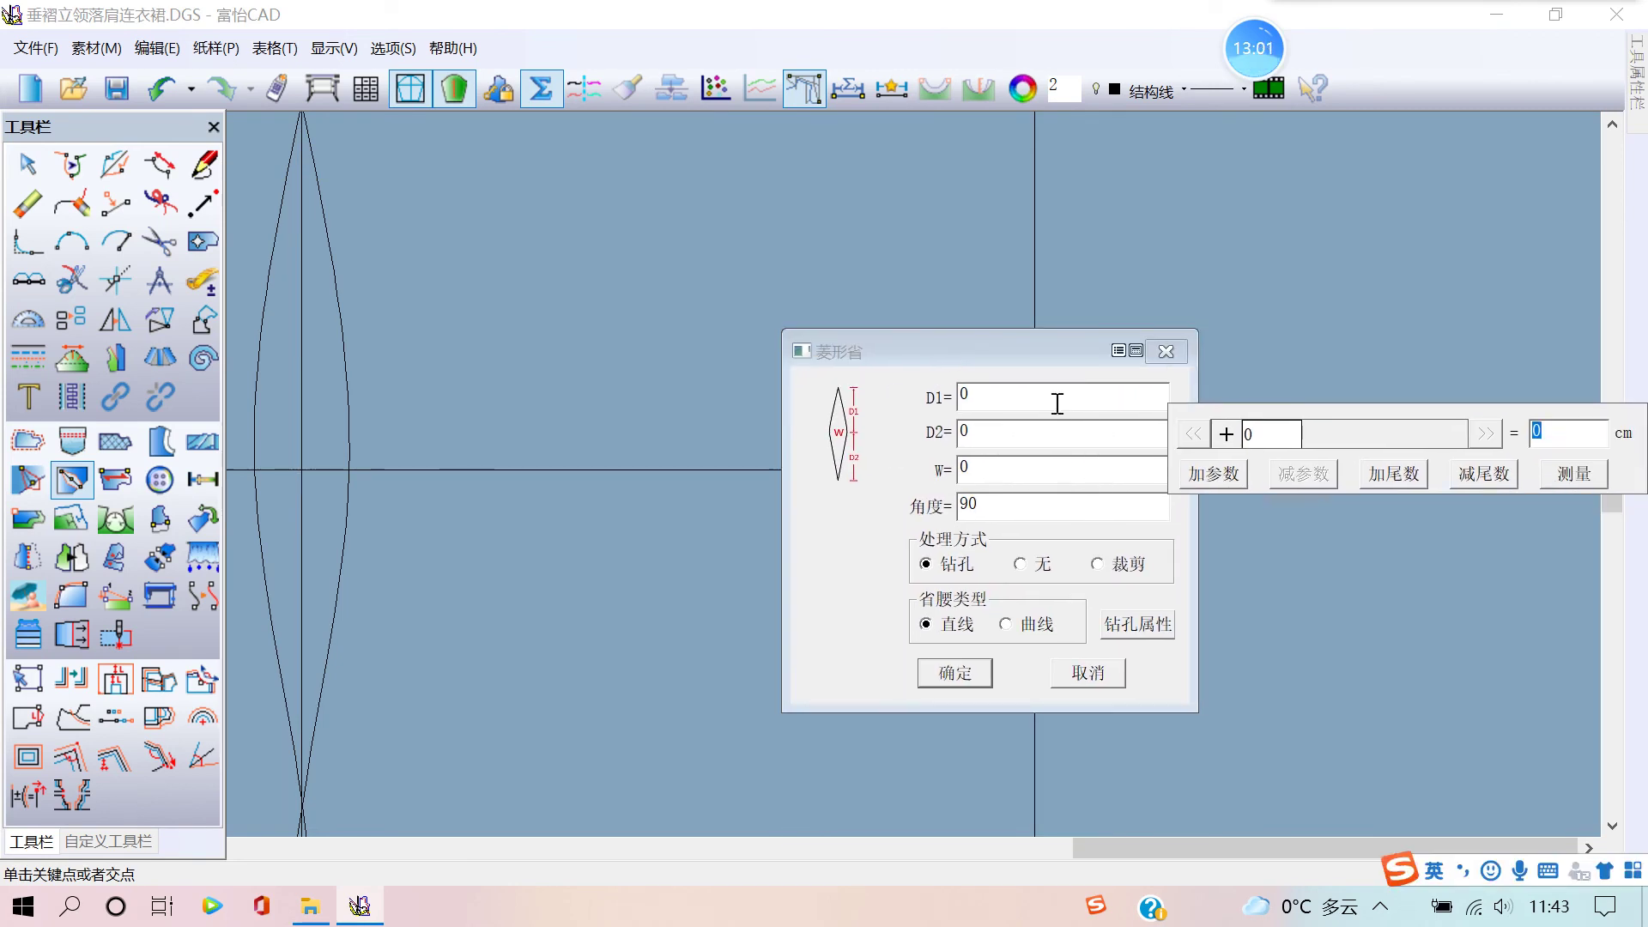
{"action": "mouse_move", "coordinate": [970, 338]}
{"action": "left_mouse_down"}
{"action": "mouse_move", "coordinate": [1009, 303]}
{"action": "mouse_move", "coordinate": [775, 516]}
{"action": "left_mouse_up"}
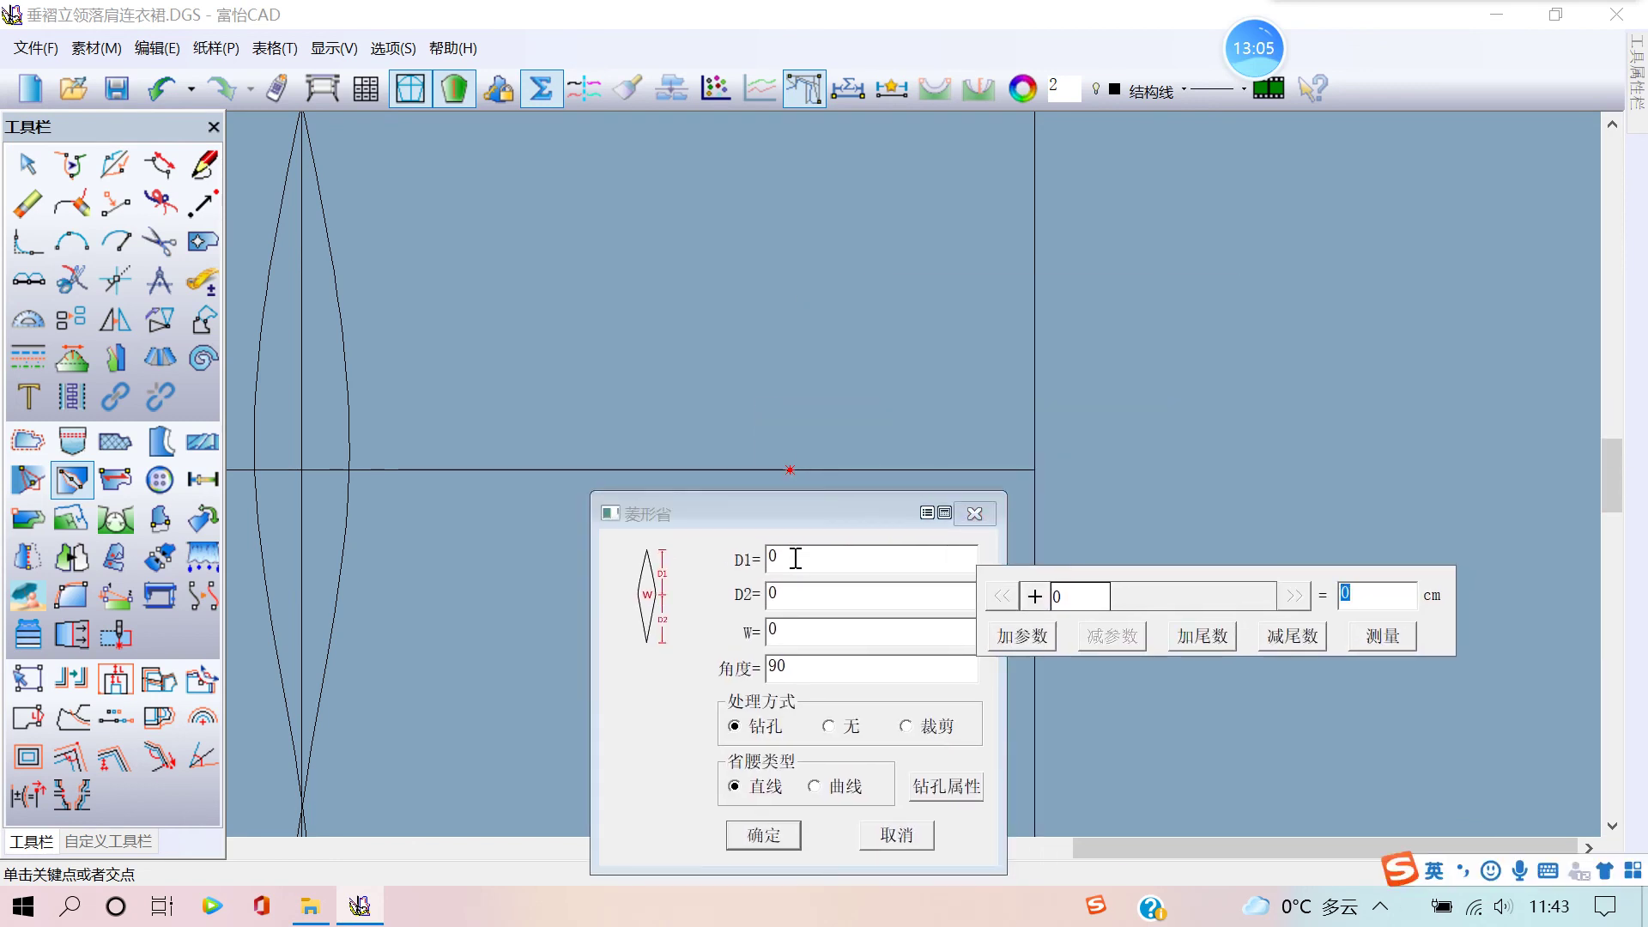
- Set the dart to W=2.5, D2=19, D1=17 and create it
{"action": "left_click", "coordinate": [791, 632]}
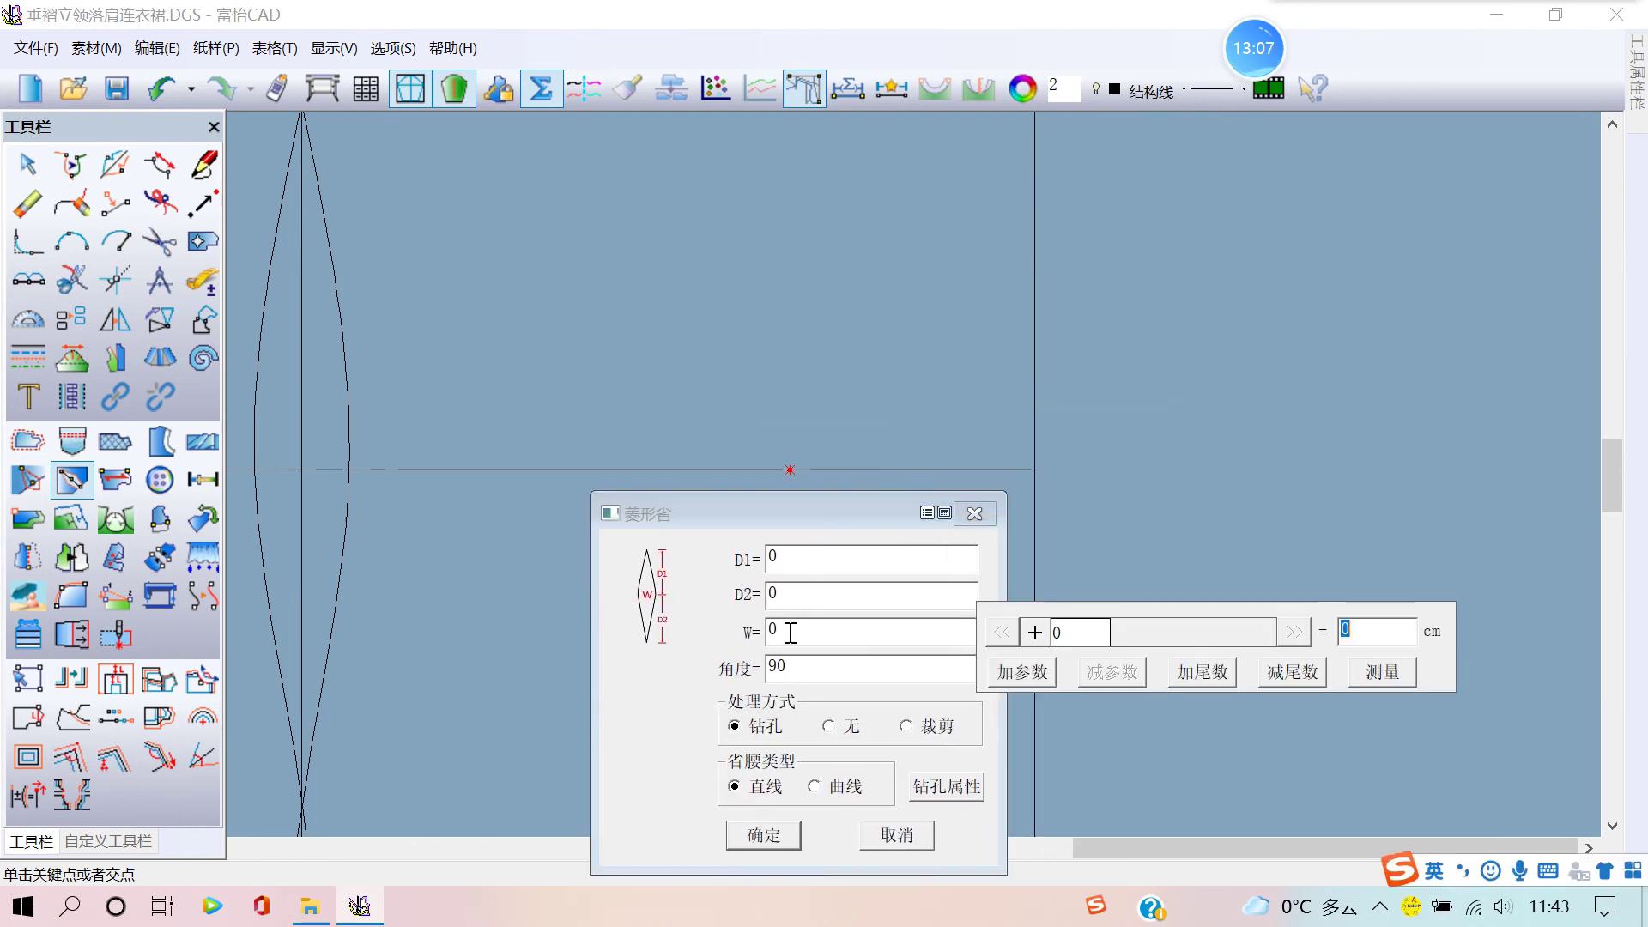
{"action": "type", "text": "2.5"}
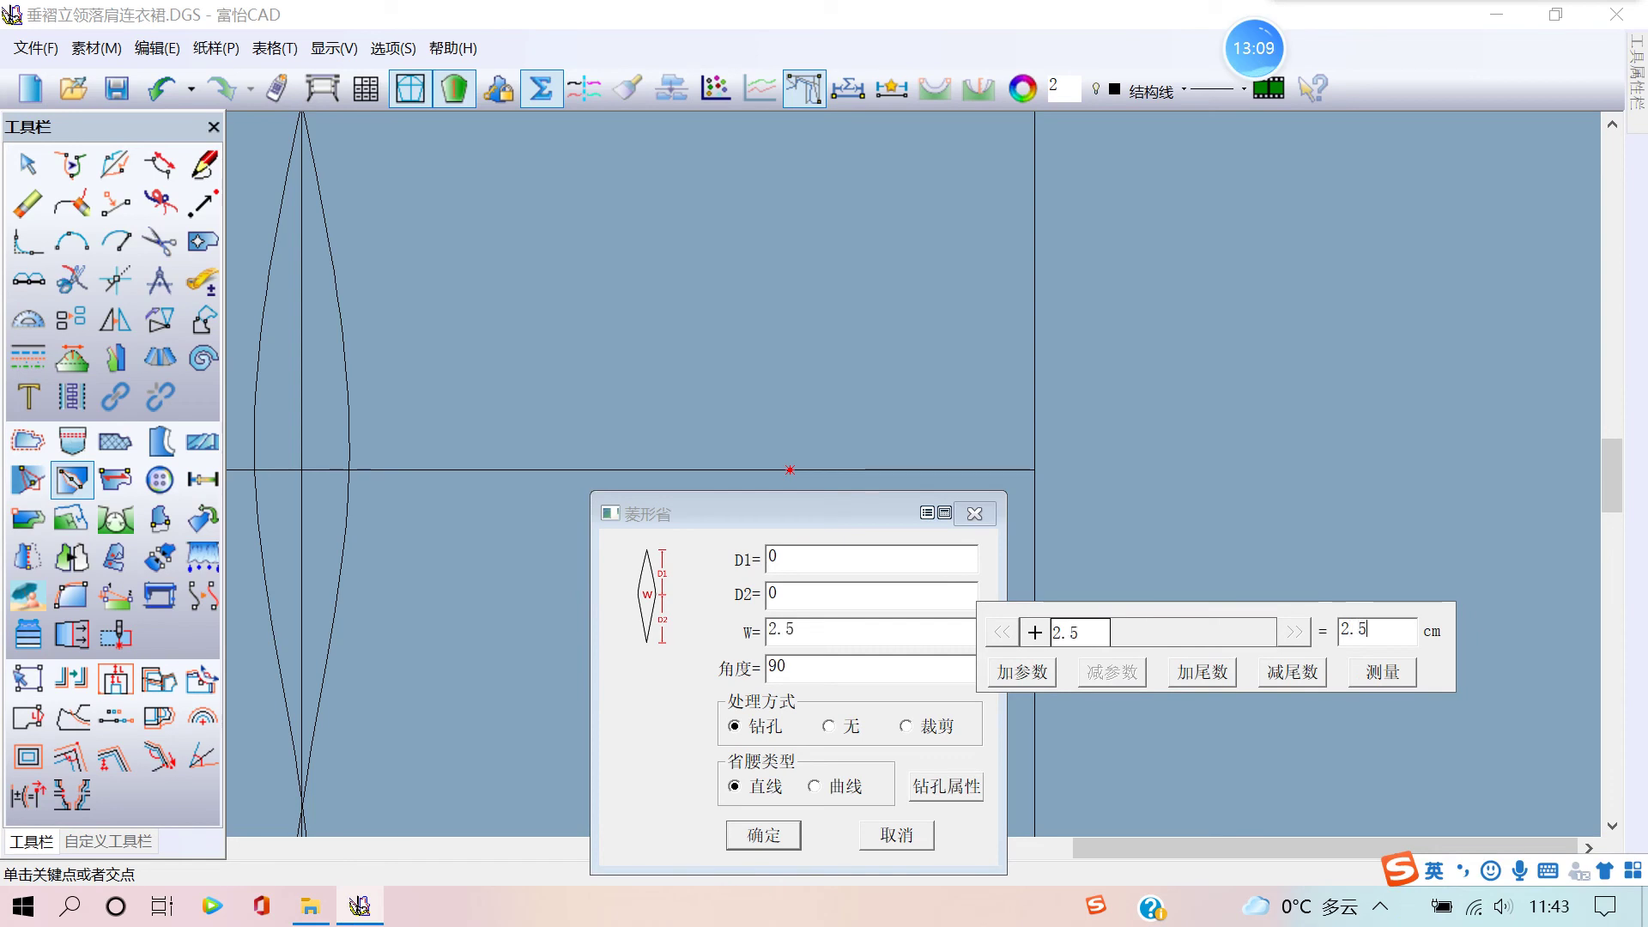
{"action": "left_click", "coordinate": [803, 594]}
{"action": "type", "text": "19"}
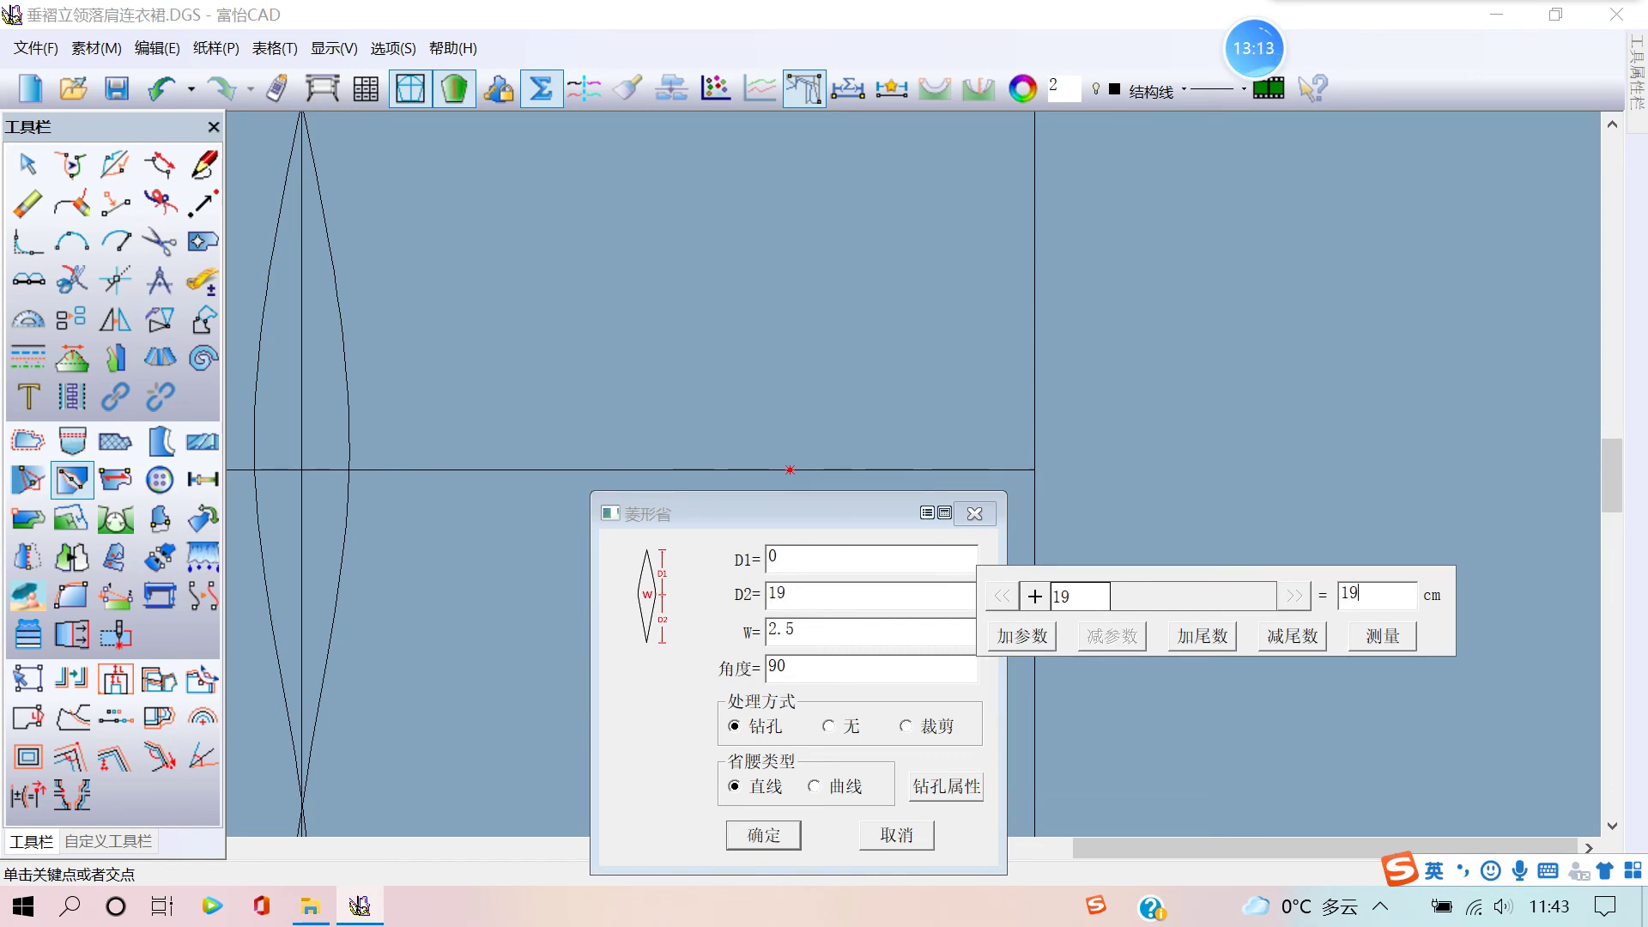
{"action": "left_click", "coordinate": [799, 557]}
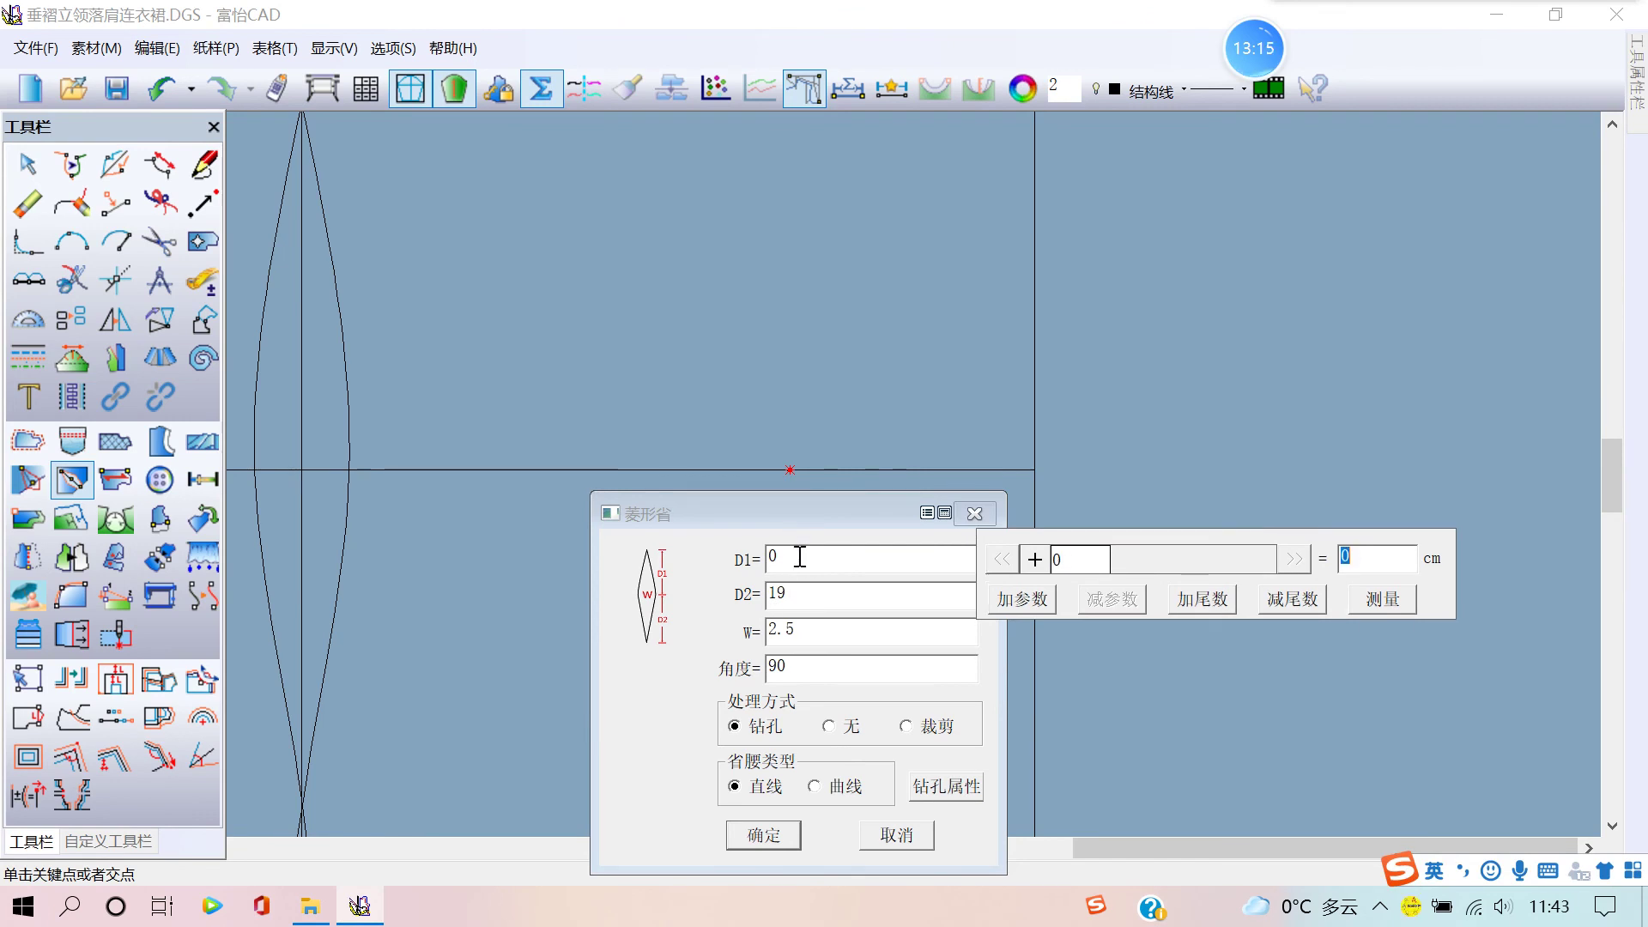
{"action": "type", "text": "17"}
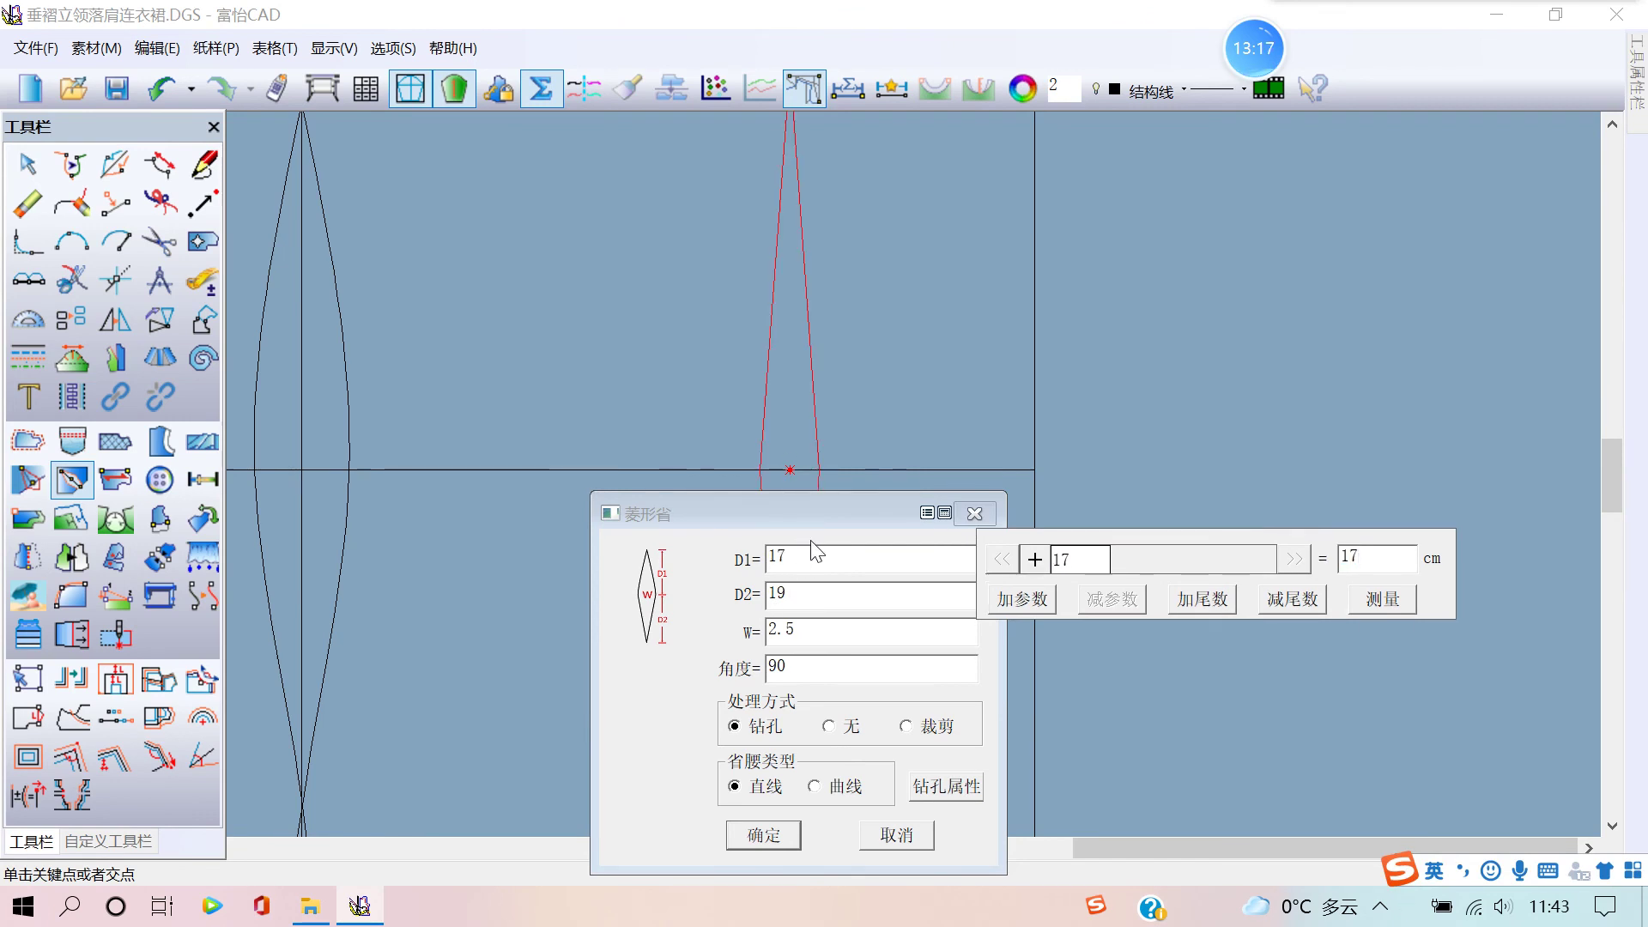
{"action": "left_click_drag", "start_coordinate": [843, 518], "coordinate": [1045, 473]}
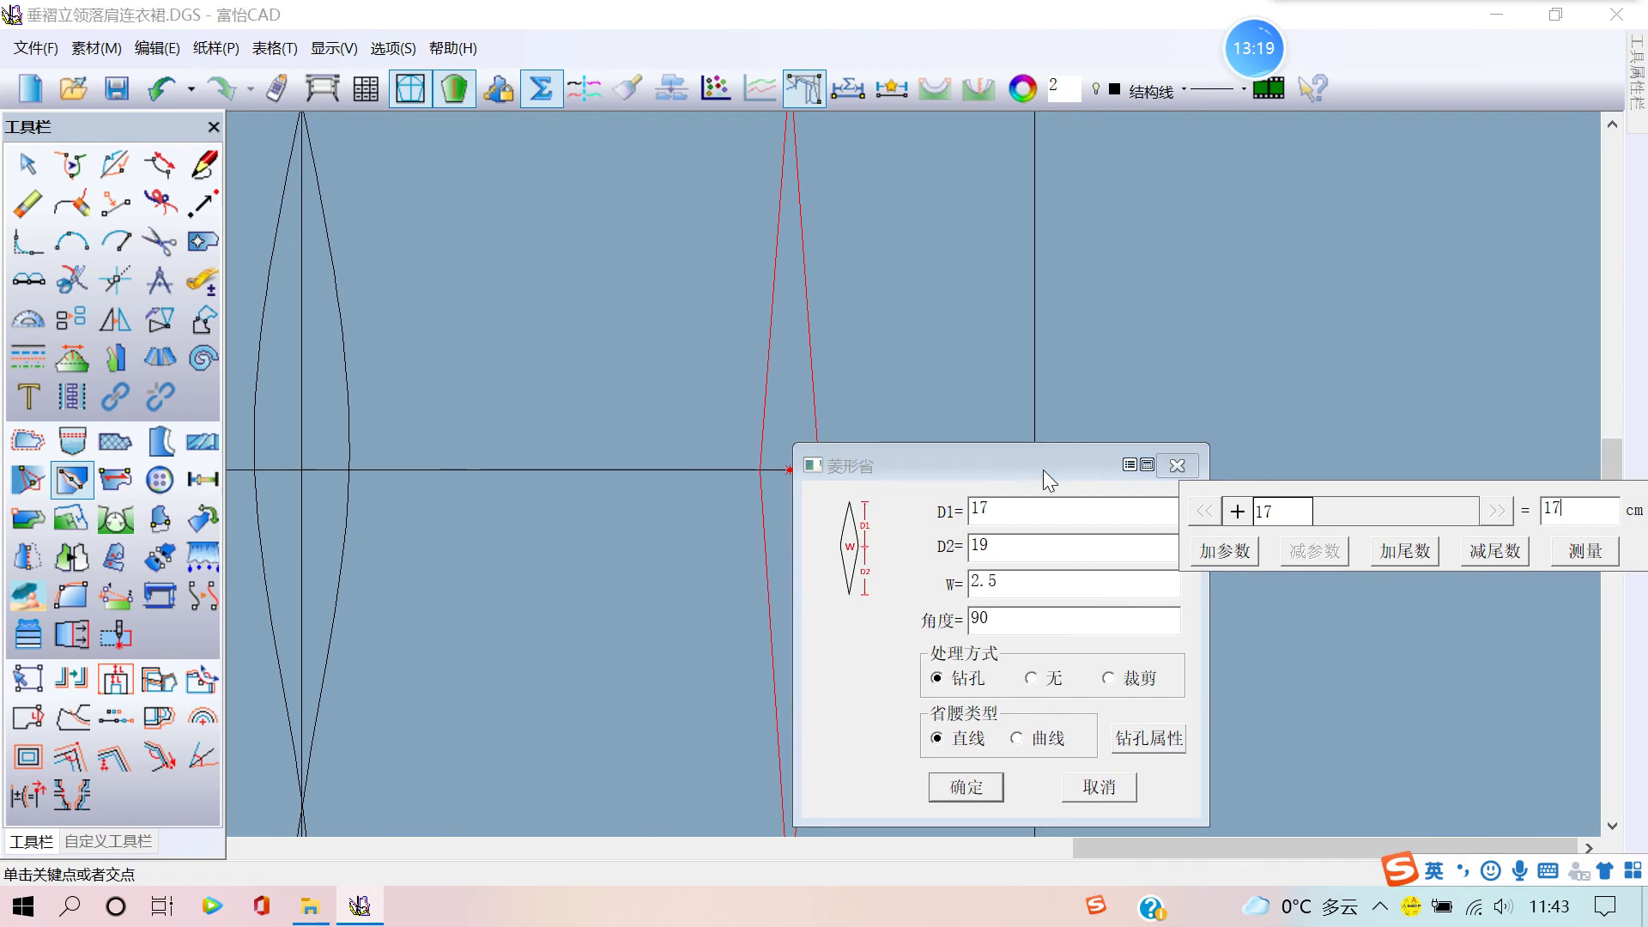
{"action": "left_click", "coordinate": [987, 786]}
- Reopen the new dart's settings and change its upper length to 13 cm
{"action": "left_click", "coordinate": [955, 820]}
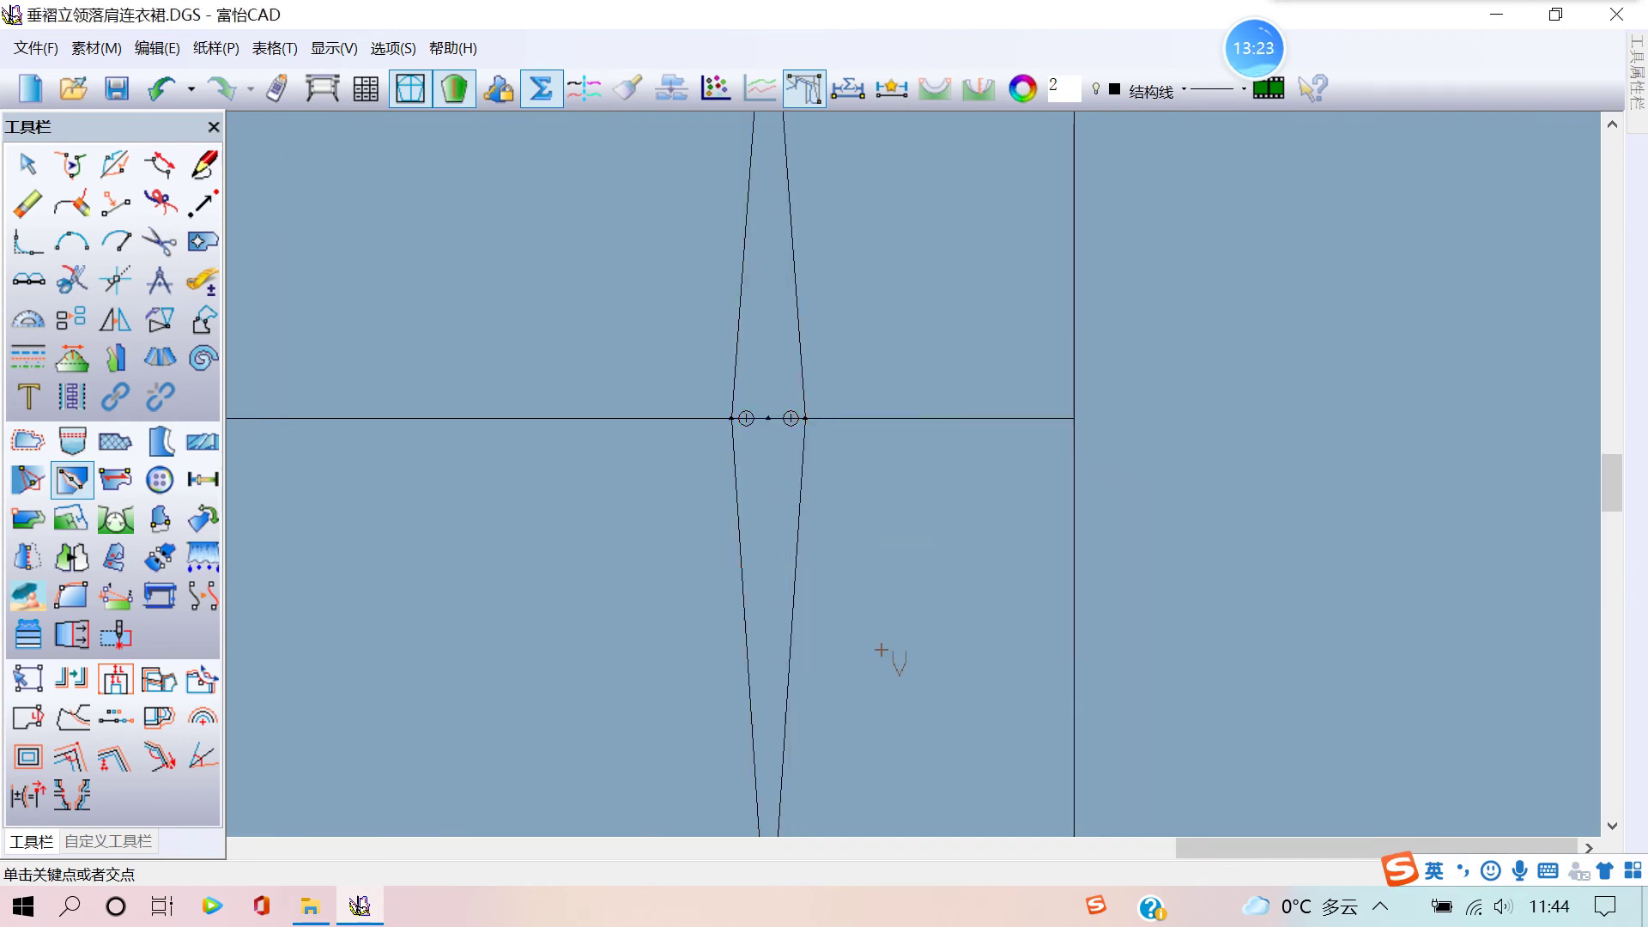
{"action": "scroll", "coordinate": [764, 386], "scroll_direction": "down", "scroll_amount": 2}
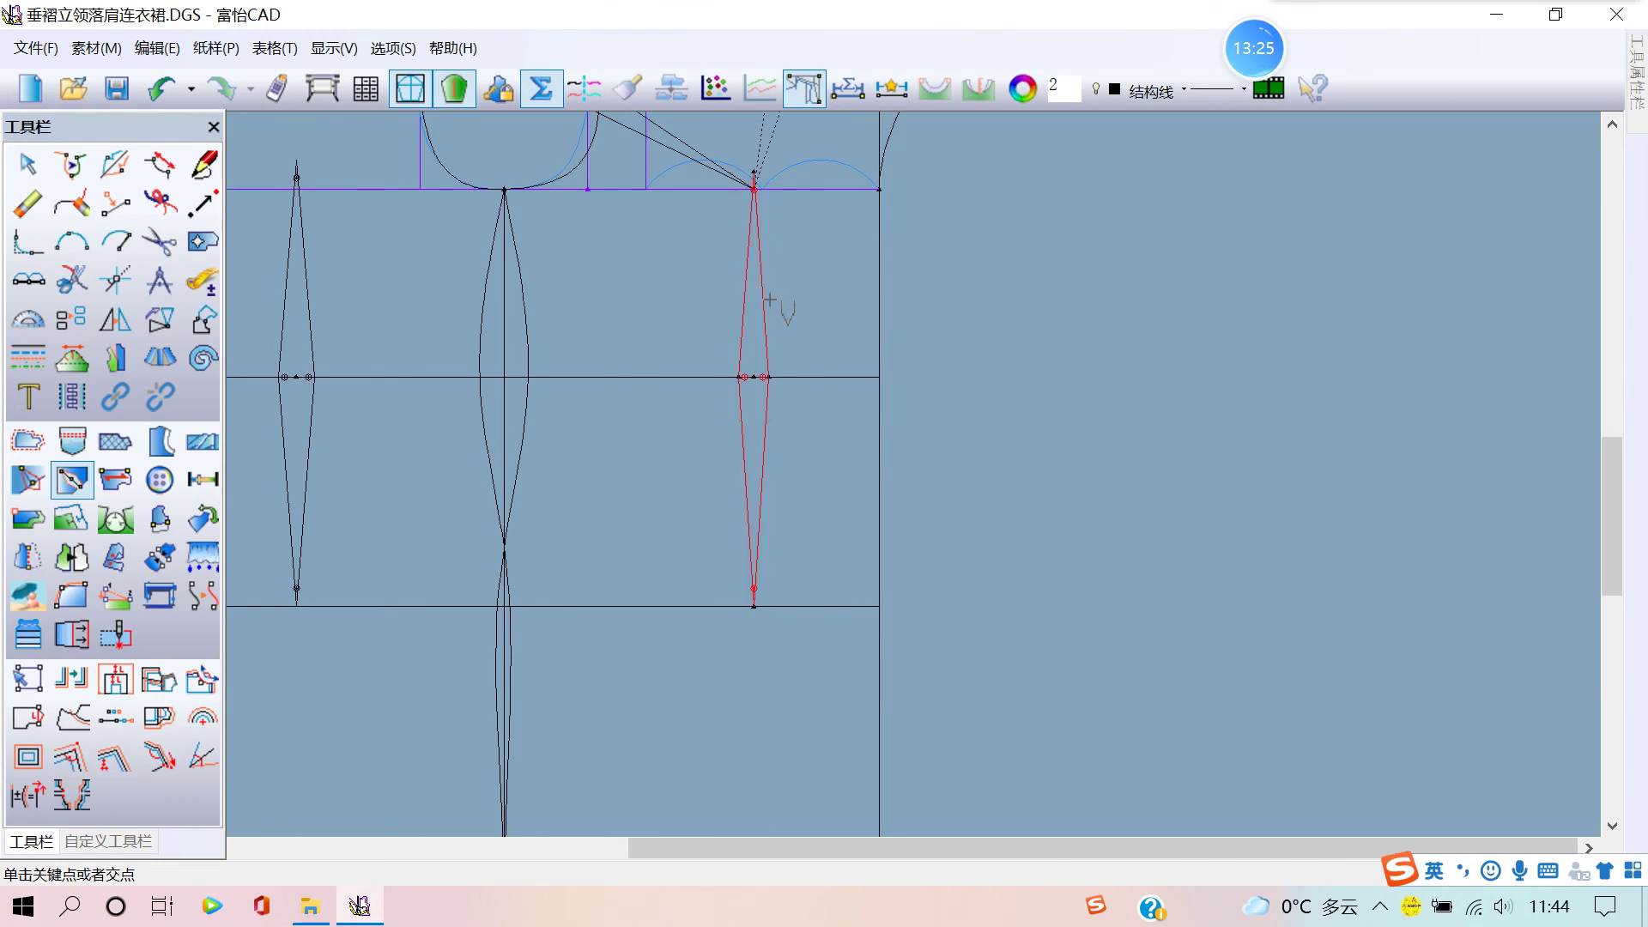
{"action": "scroll", "coordinate": [799, 403], "scroll_direction": "down", "scroll_amount": 1}
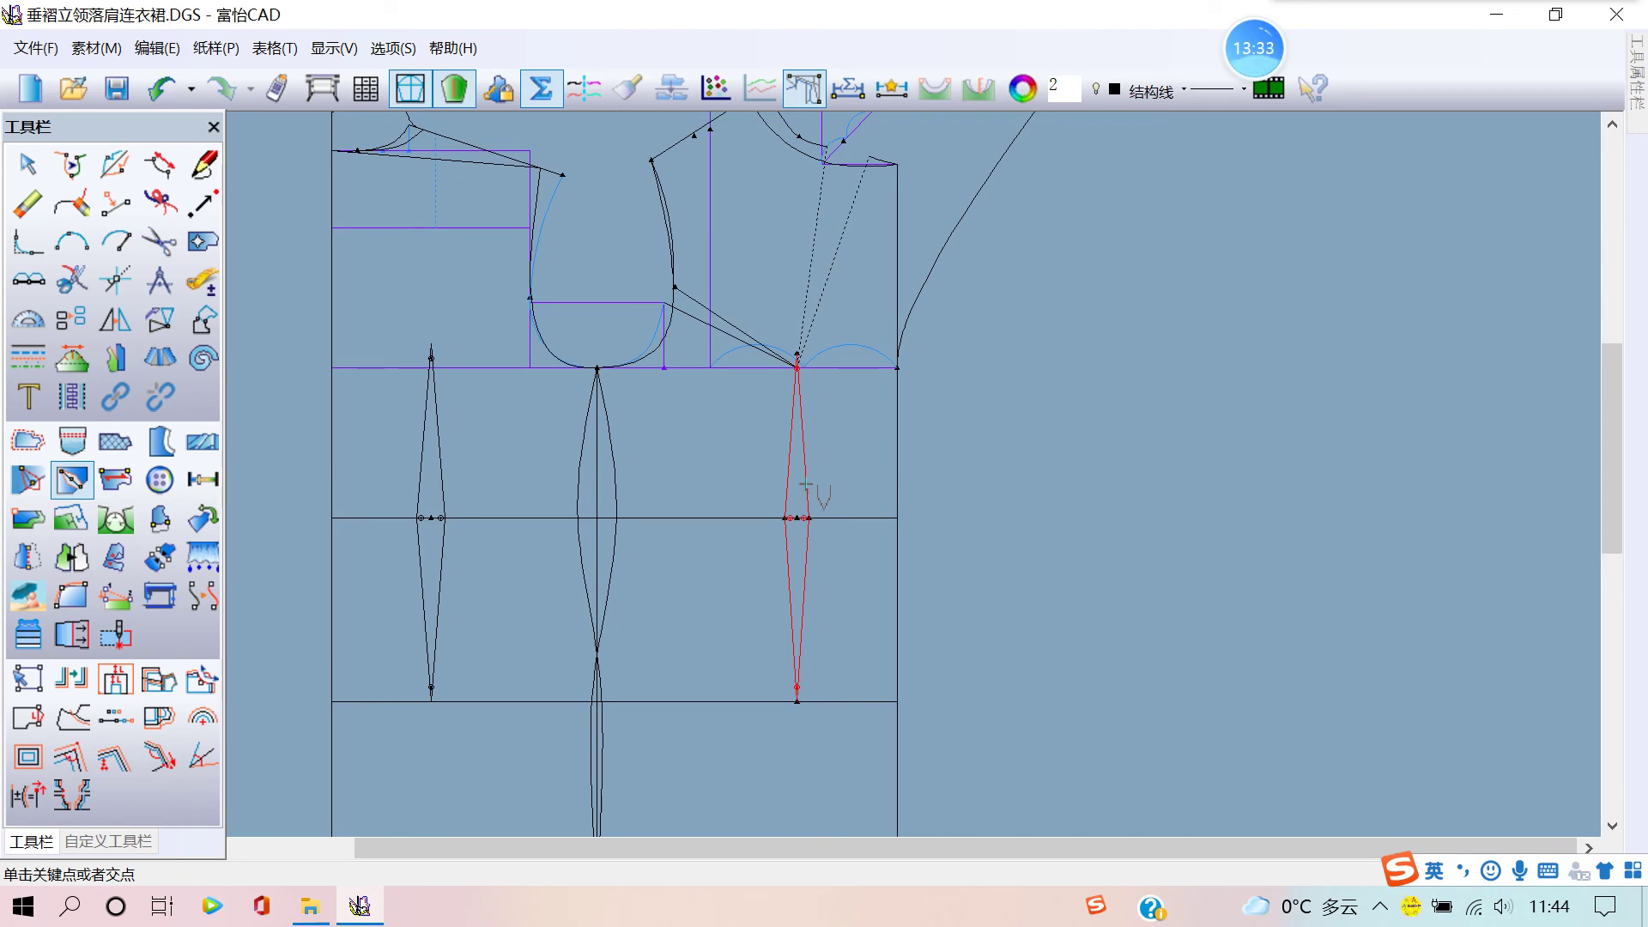
{"action": "left_click", "coordinate": [811, 482]}
{"action": "left_click_drag", "start_coordinate": [915, 493], "coordinate": [1004, 429]}
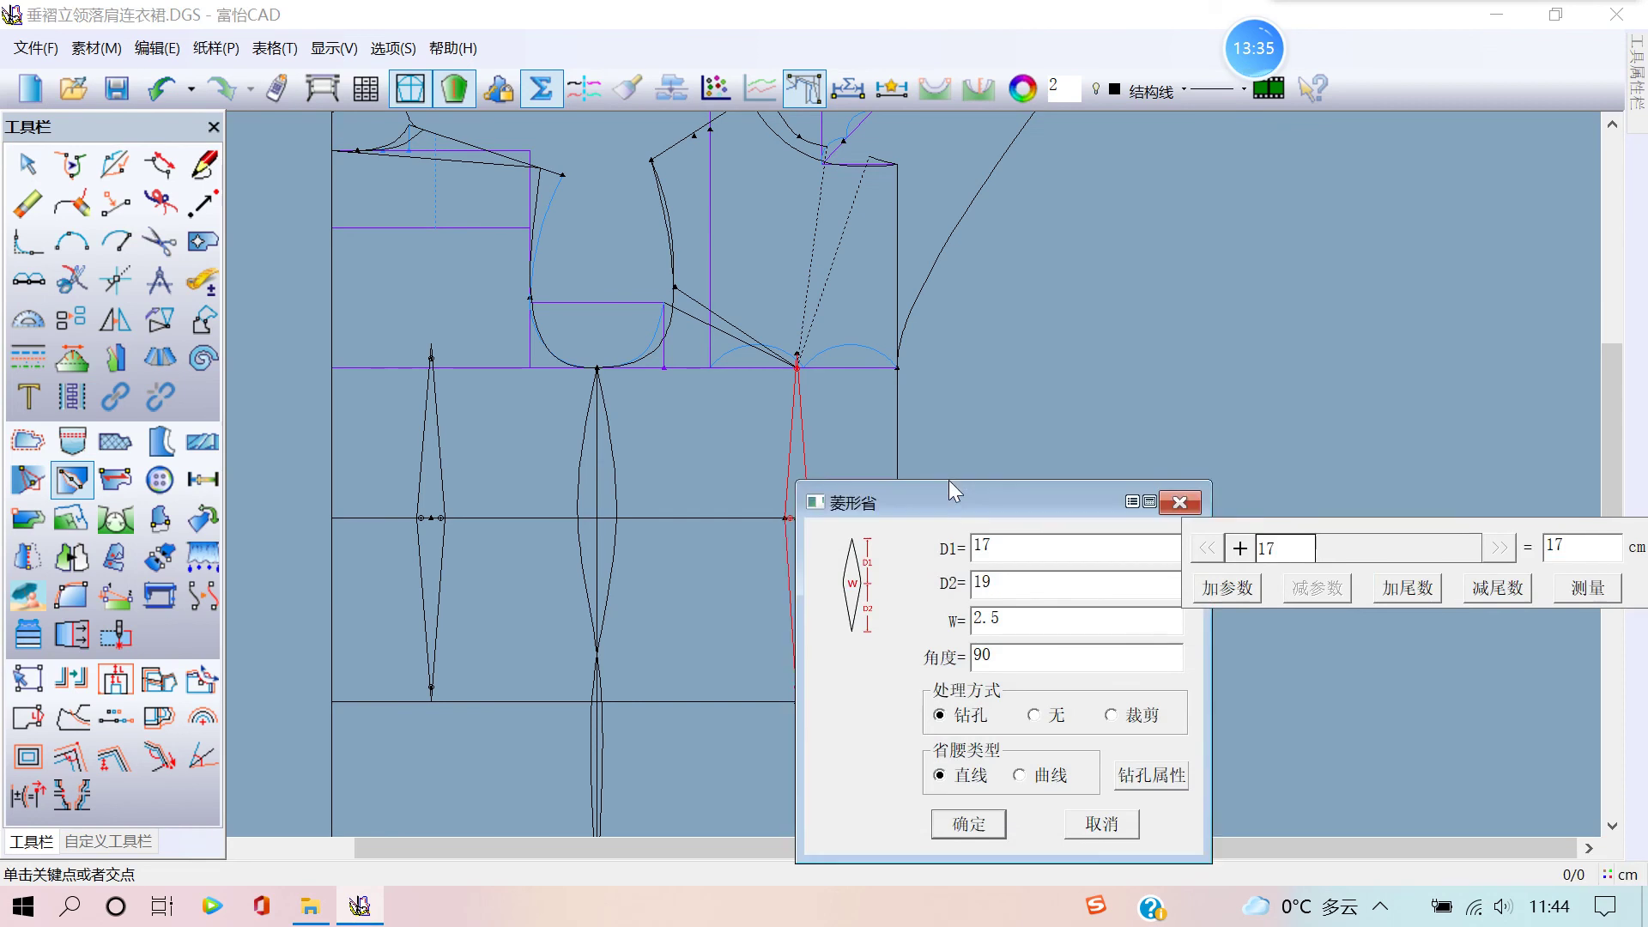
{"action": "left_click", "coordinate": [1085, 463]}
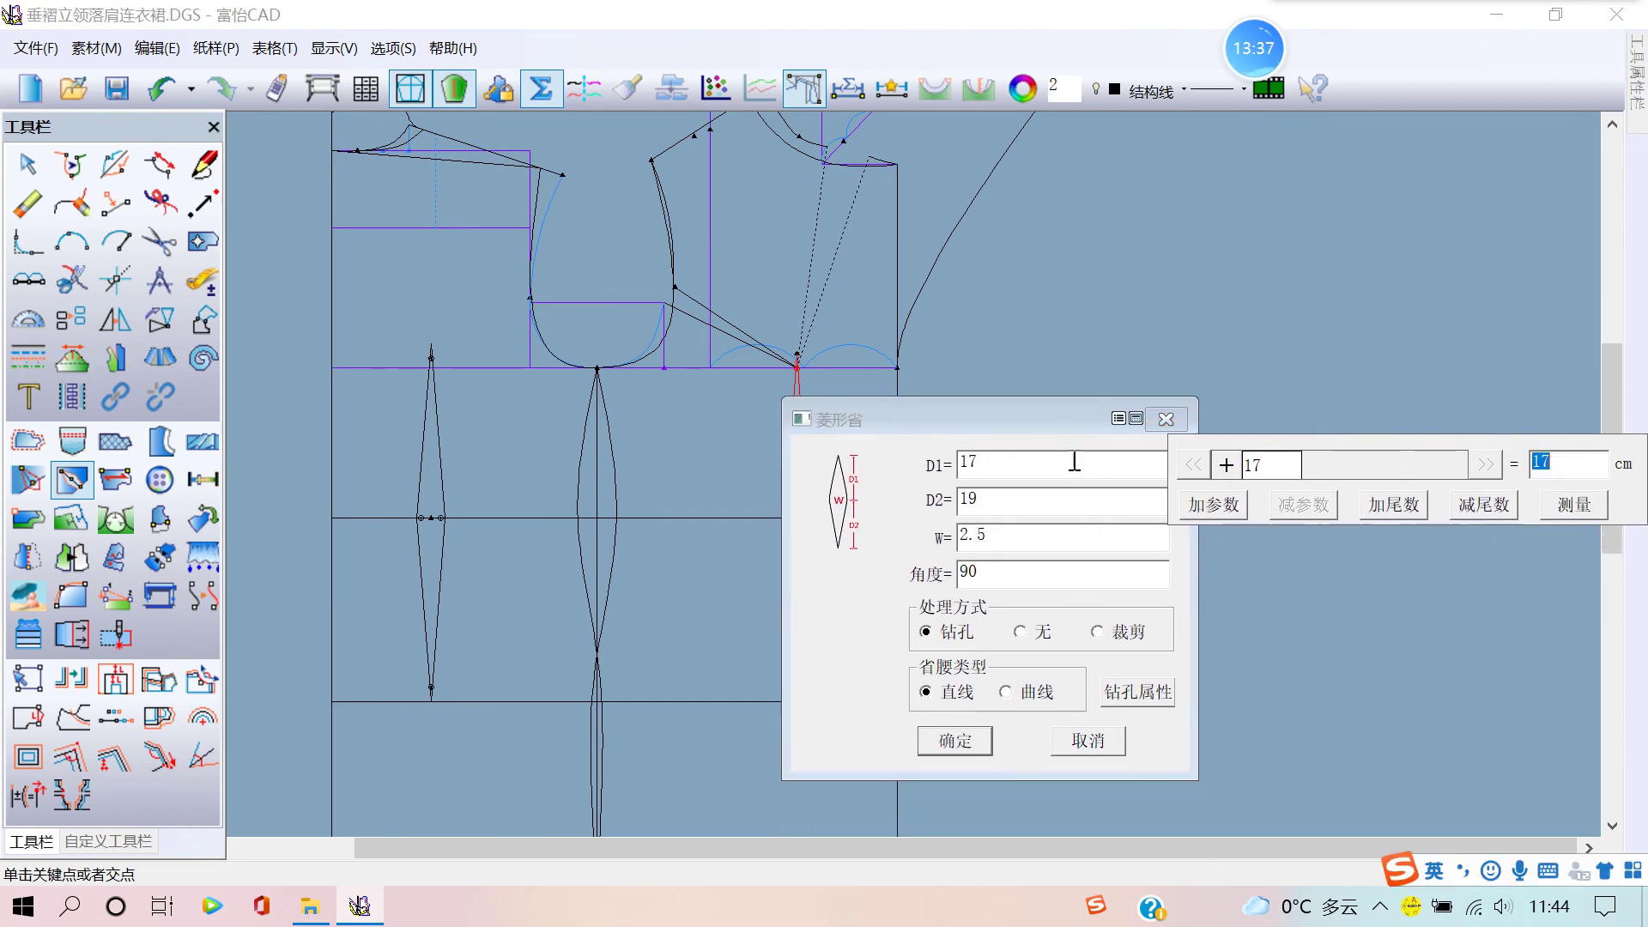
{"action": "type", "text": "1"}
{"action": "type", "text": "6"}
{"action": "key", "text": "BackSpace"}
{"action": "type", "text": "4"}
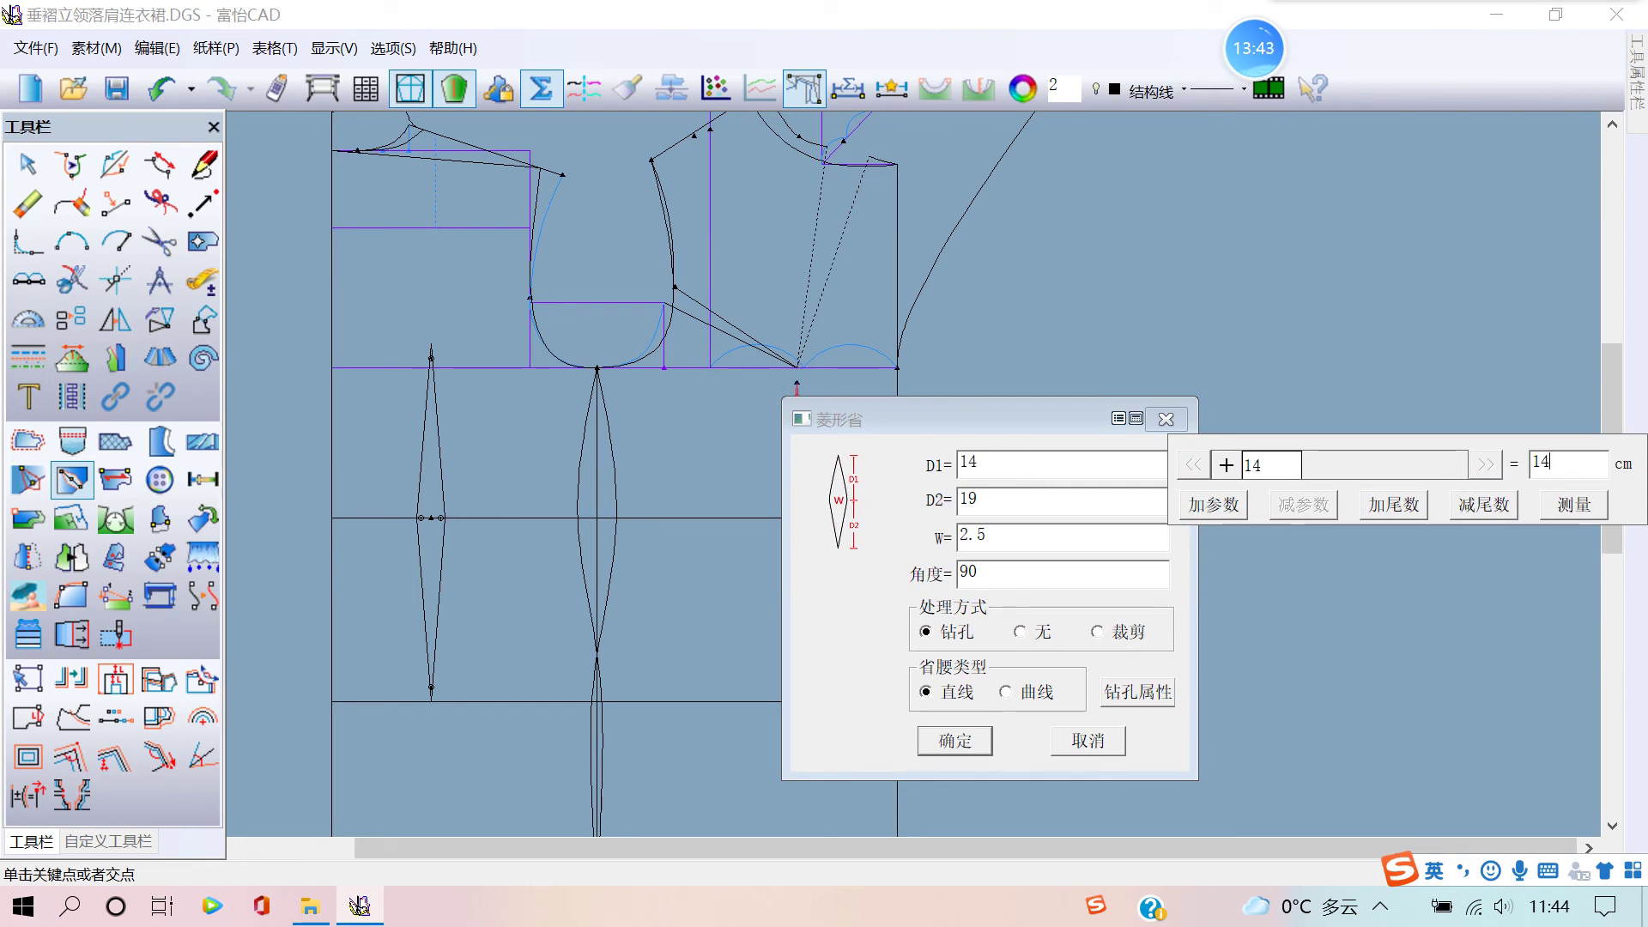
{"action": "type", "text": "3"}
{"action": "left_click_drag", "start_coordinate": [992, 434], "coordinate": [1073, 424]}
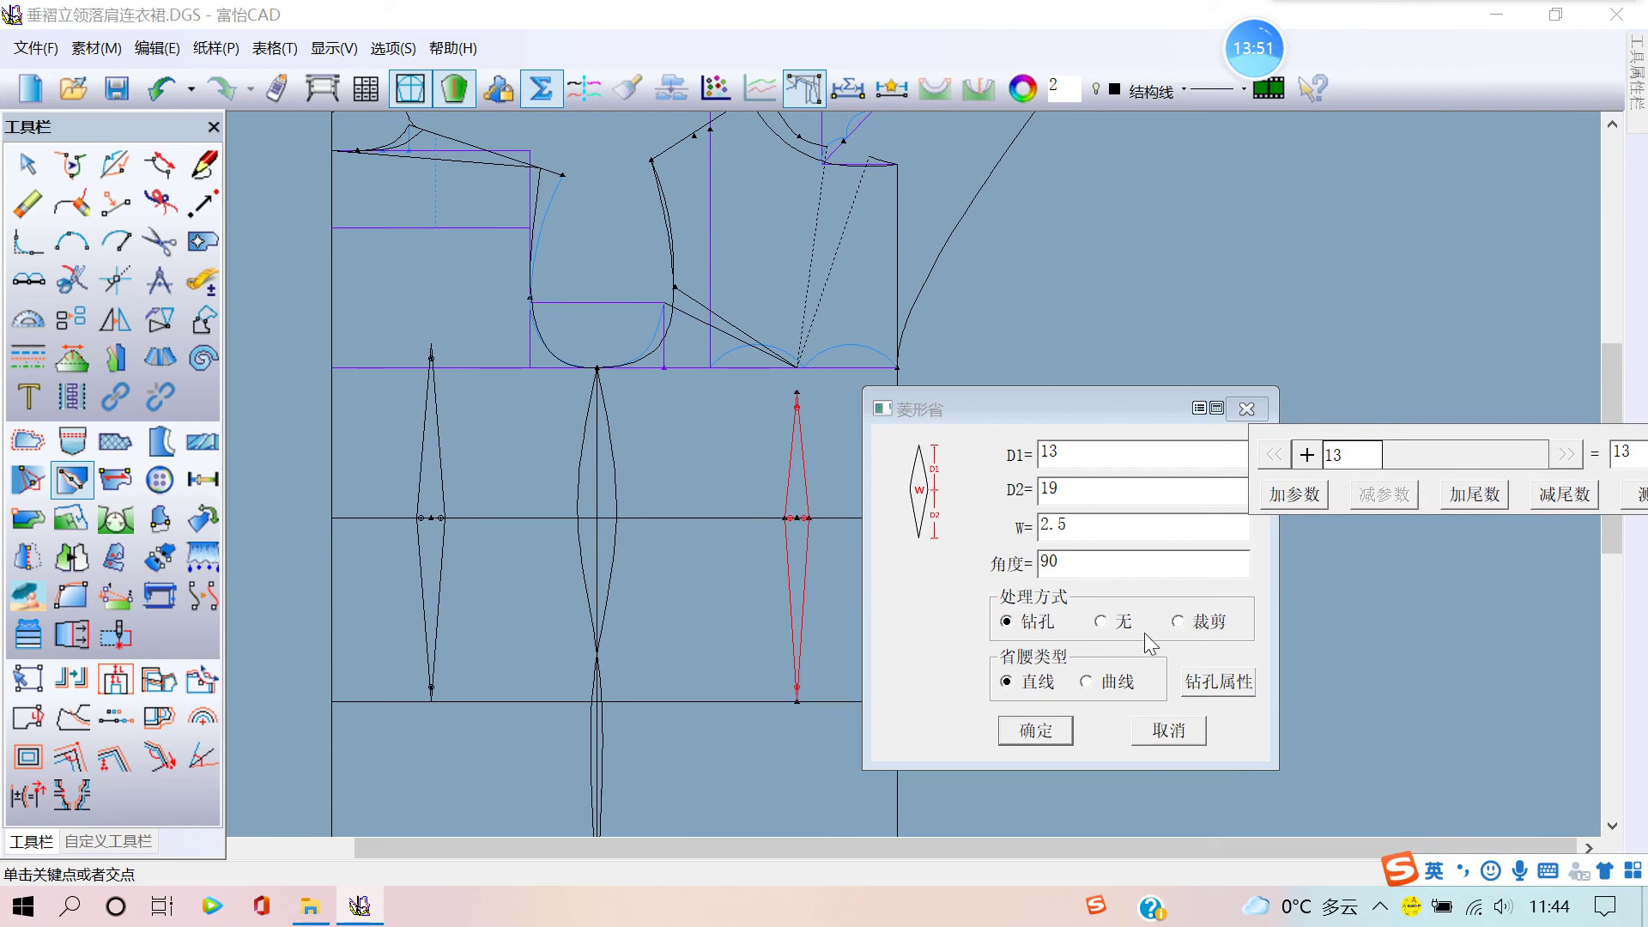
- Keep drill holes (钻孔) and straight sides (直线), then confirm the dart
{"action": "left_click", "coordinate": [1208, 681]}
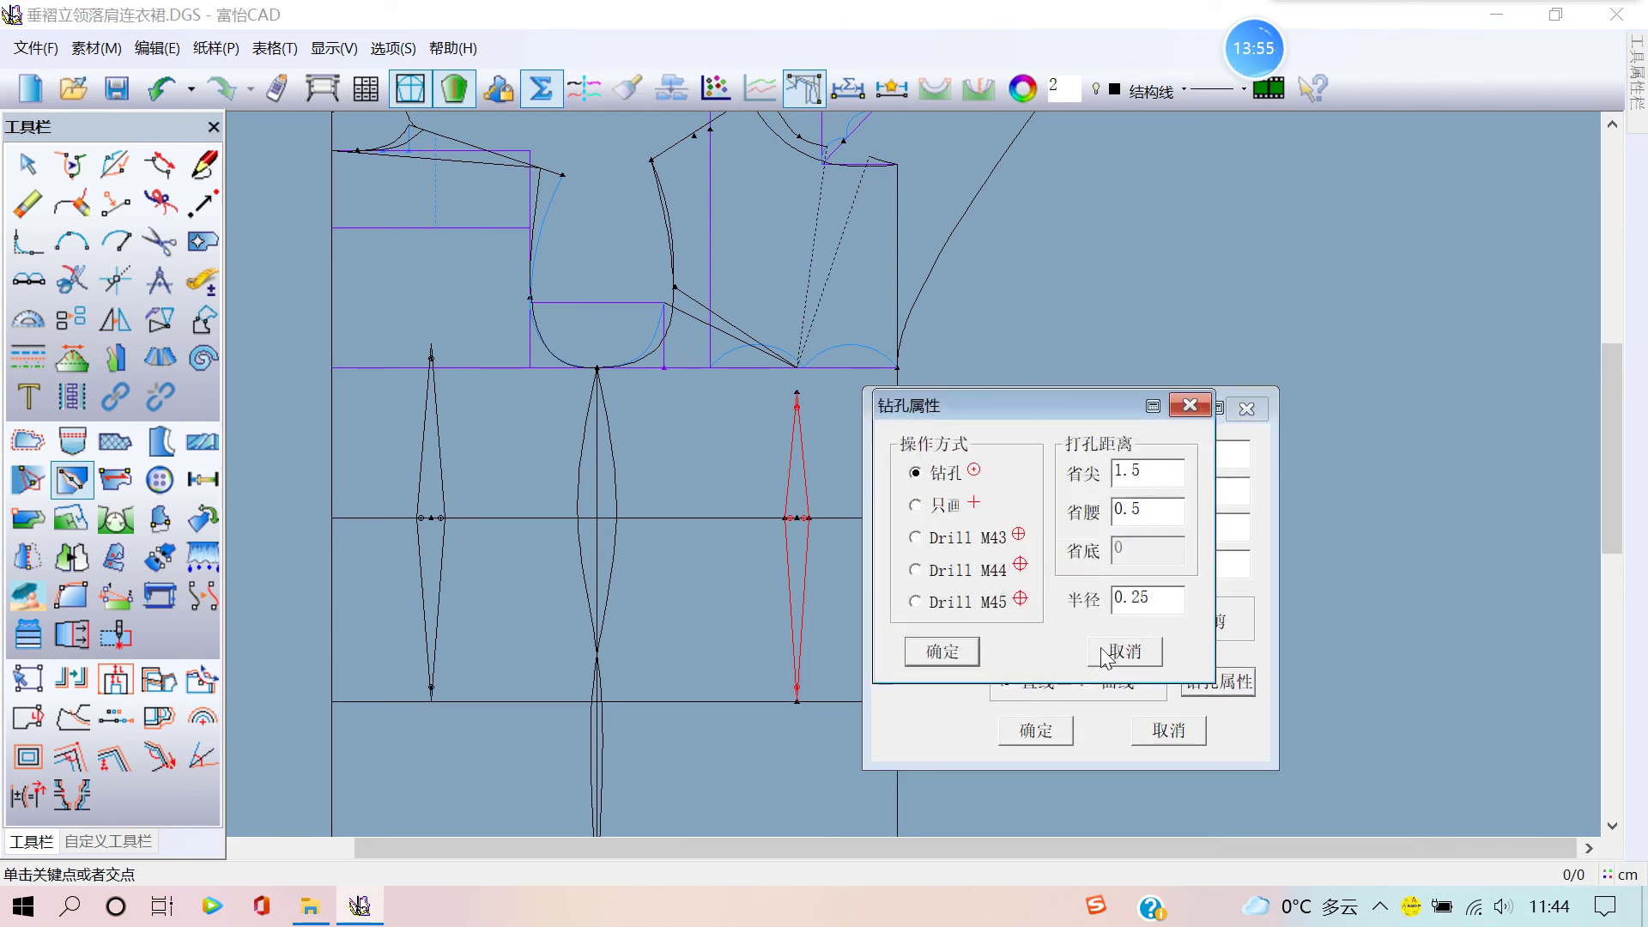
{"action": "left_click", "coordinate": [937, 654]}
{"action": "left_click", "coordinate": [1086, 681]}
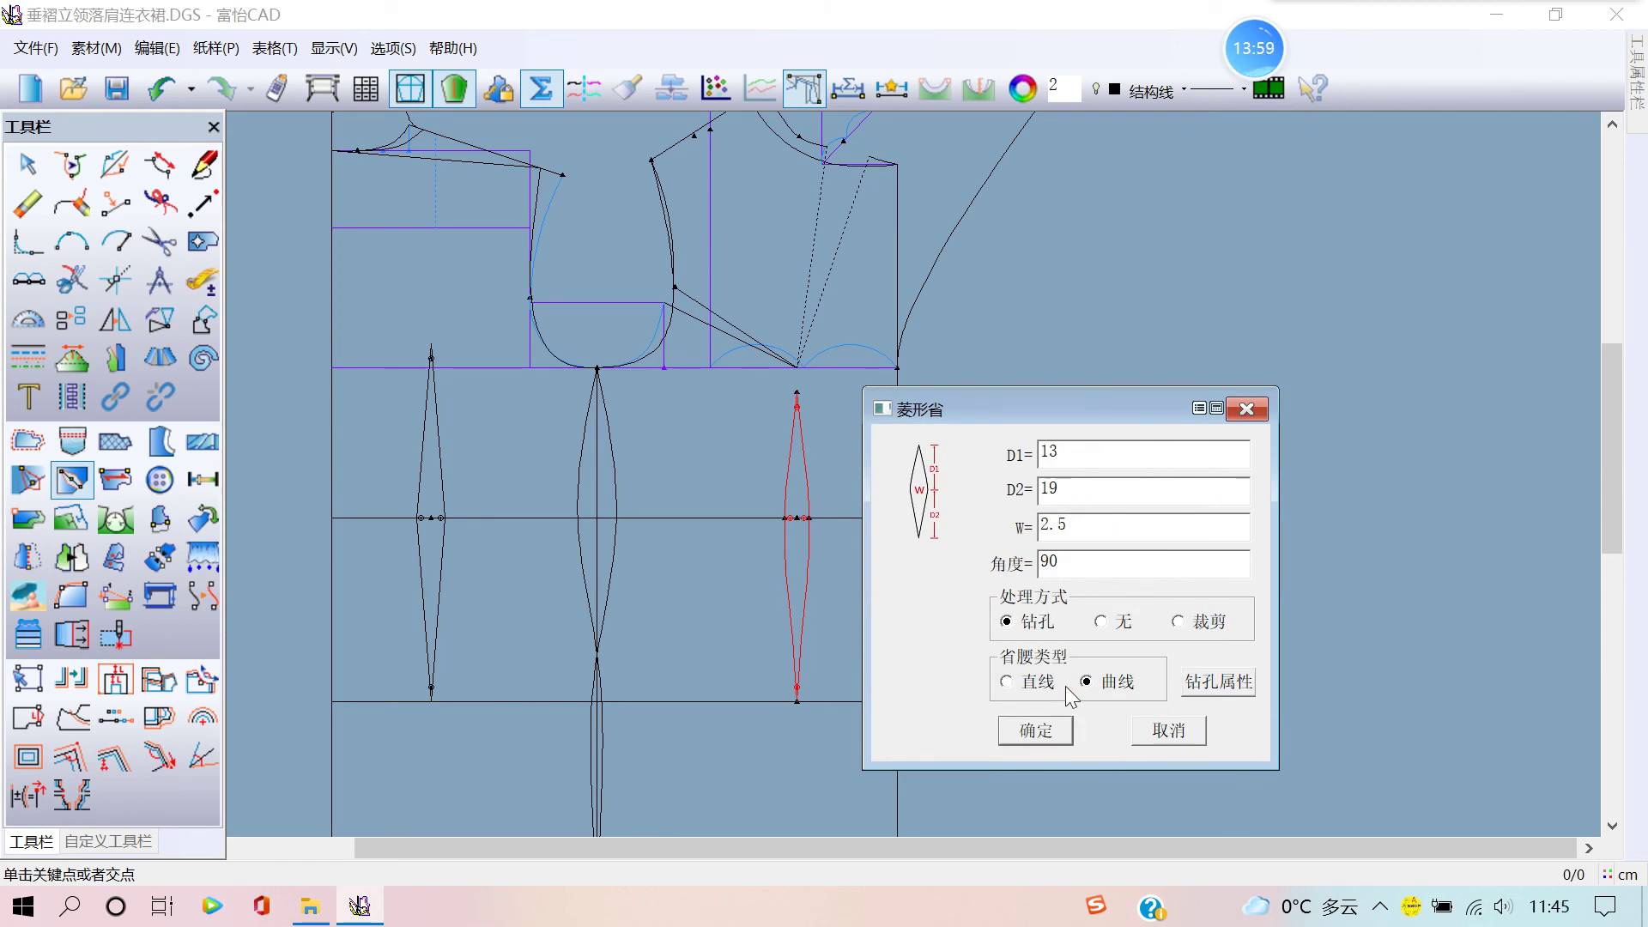
{"action": "left_click", "coordinate": [1010, 680]}
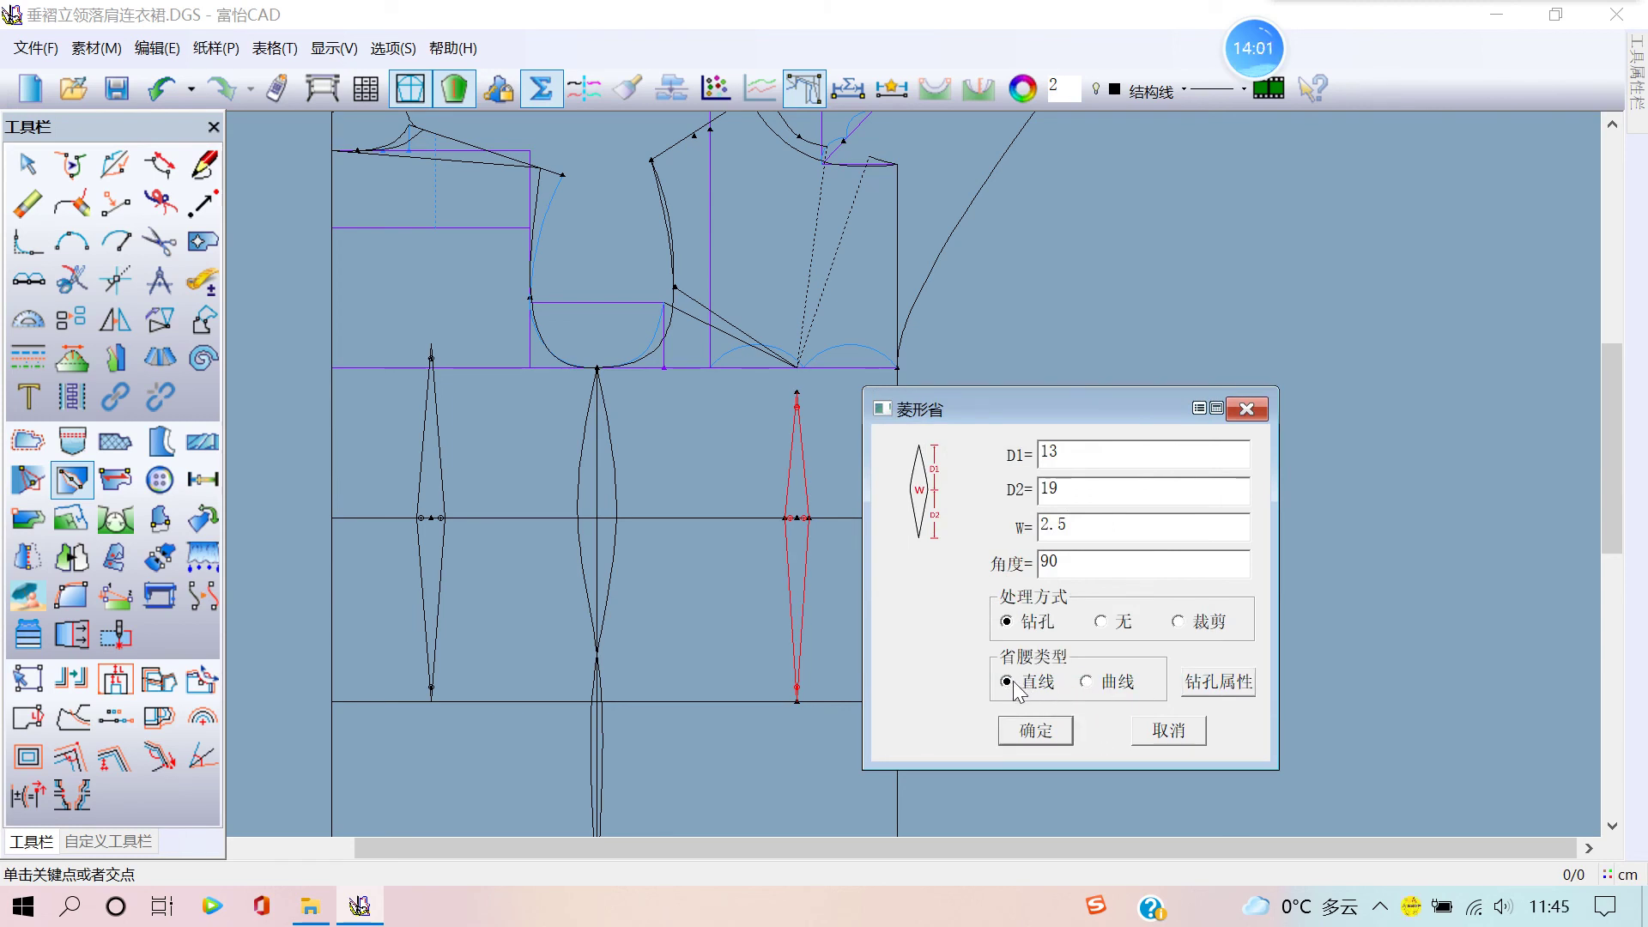
{"action": "left_click", "coordinate": [1039, 732]}
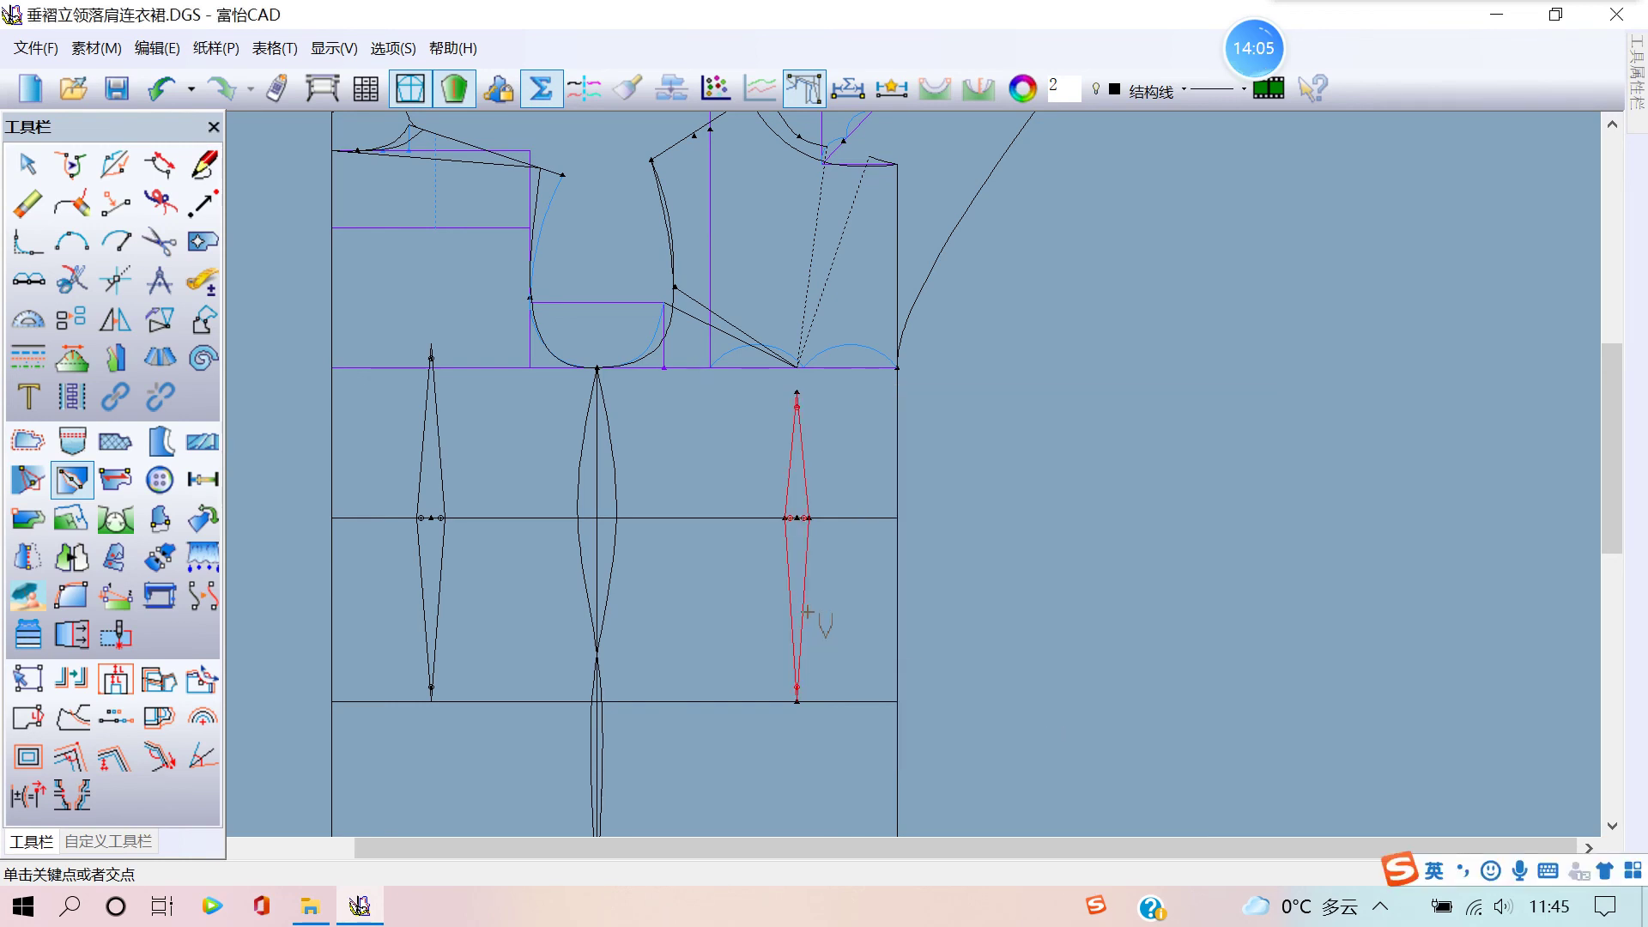
- Zoom out to view the whole dress pattern
{"action": "scroll", "coordinate": [802, 470], "scroll_direction": "up", "scroll_amount": 1}
{"action": "scroll", "coordinate": [808, 471], "scroll_direction": "down", "scroll_amount": 2}
{"action": "scroll", "coordinate": [808, 470], "scroll_direction": "up", "scroll_amount": 2}
{"action": "scroll", "coordinate": [809, 474], "scroll_direction": "up", "scroll_amount": 2}
{"action": "scroll", "coordinate": [806, 475], "scroll_direction": "down", "scroll_amount": 3}
{"action": "scroll", "coordinate": [800, 478], "scroll_direction": "down", "scroll_amount": 2}
{"action": "scroll", "coordinate": [800, 475], "scroll_direction": "up", "scroll_amount": 1}
{"action": "scroll", "coordinate": [802, 472], "scroll_direction": "up", "scroll_amount": 1}
{"action": "scroll", "coordinate": [803, 470], "scroll_direction": "down", "scroll_amount": 1}
{"action": "scroll", "coordinate": [807, 464], "scroll_direction": "down", "scroll_amount": 1}
{"action": "scroll", "coordinate": [806, 468], "scroll_direction": "down", "scroll_amount": 1}
{"action": "scroll", "coordinate": [794, 476], "scroll_direction": "down", "scroll_amount": 1}
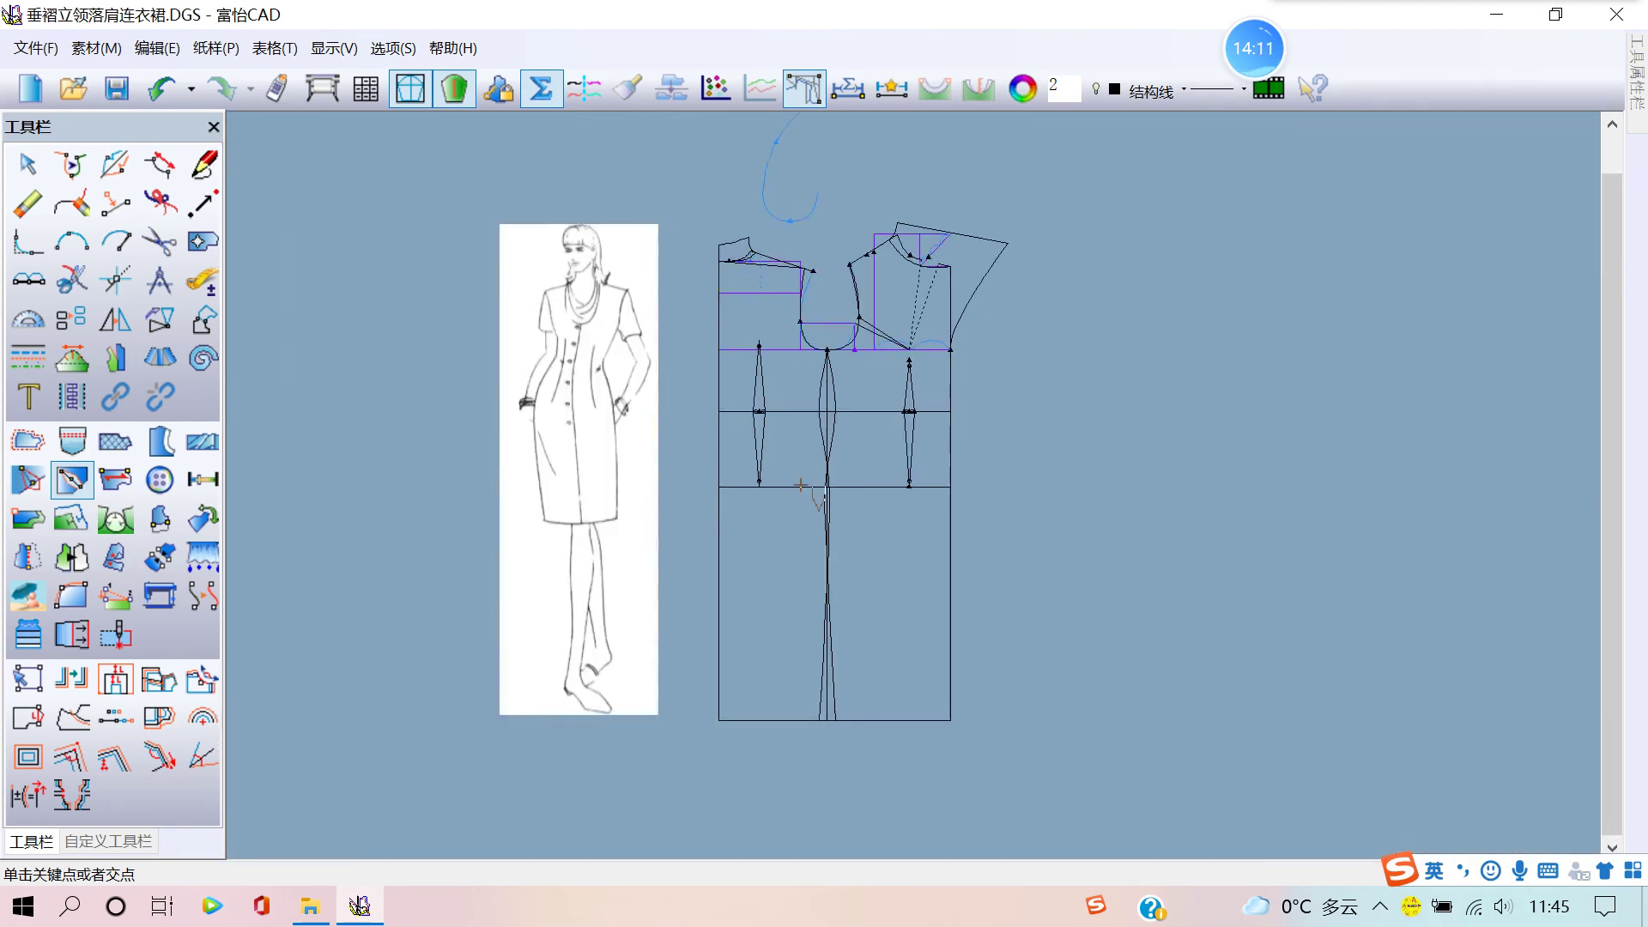
{"action": "scroll", "coordinate": [798, 489], "scroll_direction": "up", "scroll_amount": 1}
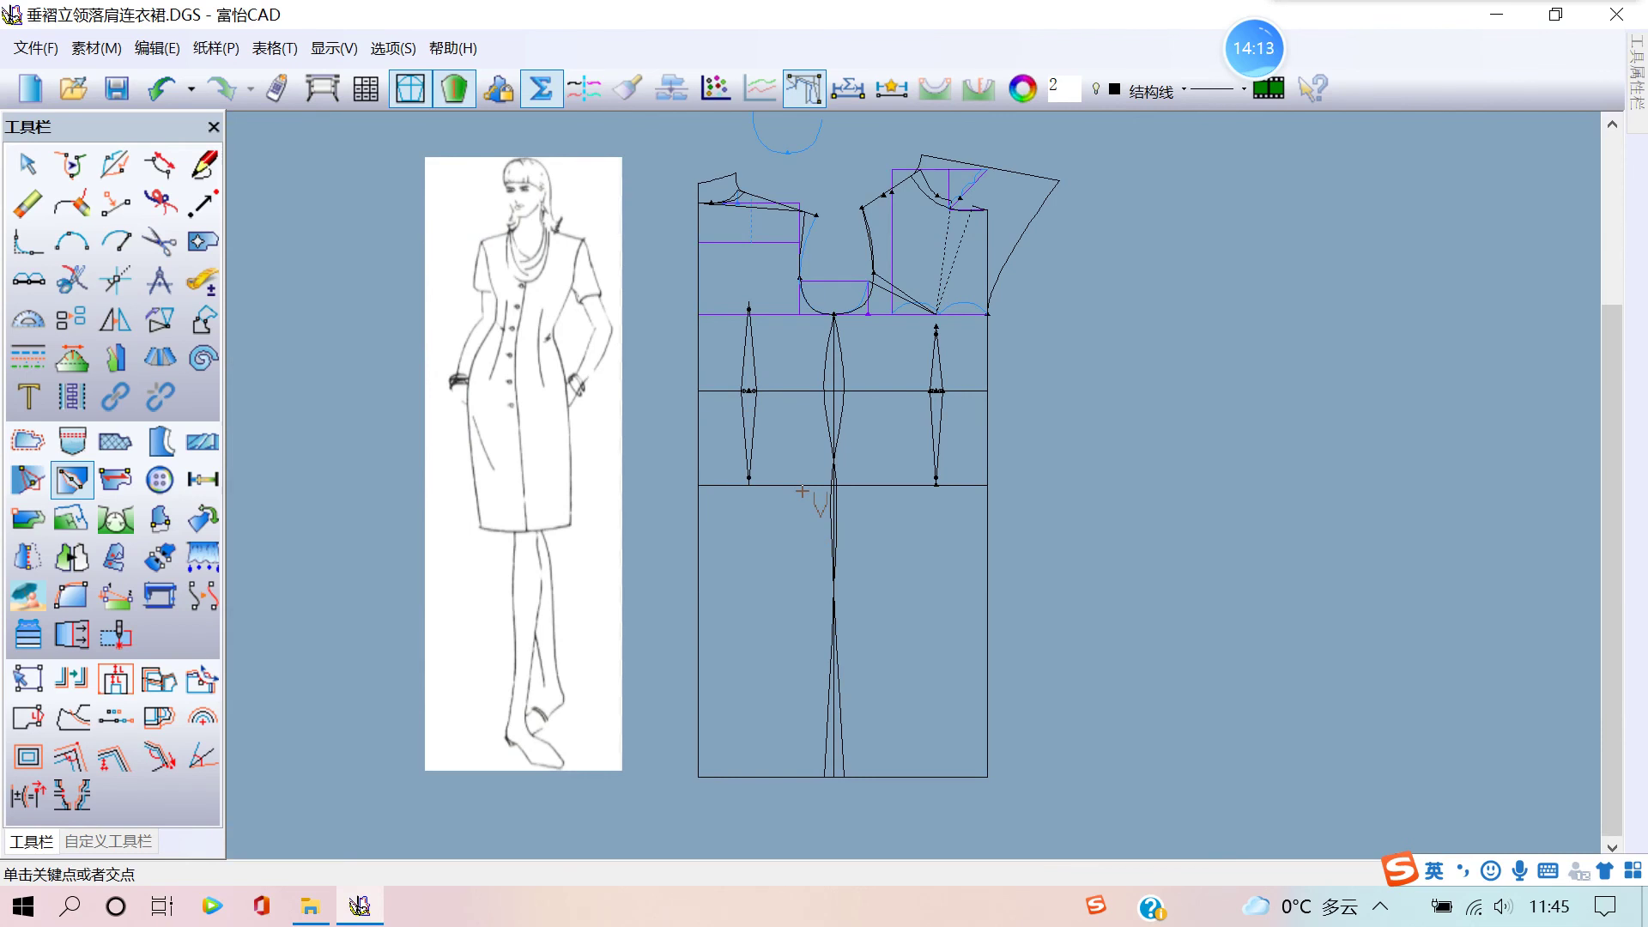
- Start a smart-pen line upward from the pattern's bottom-right corner
{"action": "key", "text": "f"}
{"action": "scroll", "coordinate": [827, 655], "scroll_direction": "down", "scroll_amount": 2}
{"action": "scroll", "coordinate": [835, 471], "scroll_direction": "up", "scroll_amount": 1}
{"action": "scroll", "coordinate": [832, 442], "scroll_direction": "down", "scroll_amount": 1}
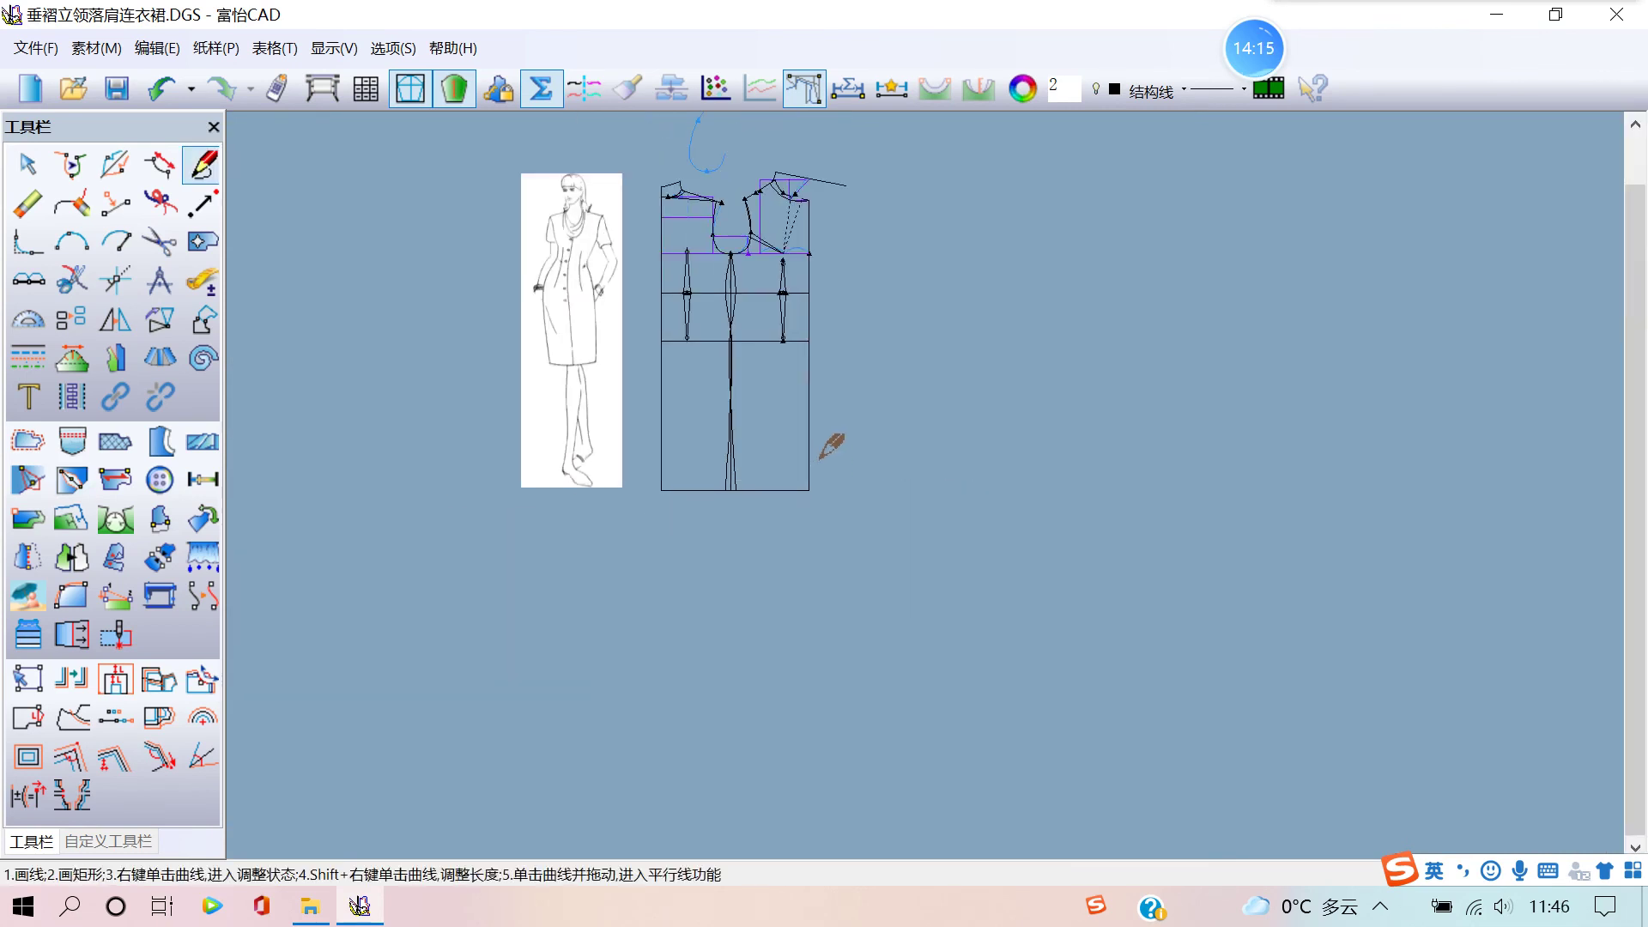
{"action": "scroll", "coordinate": [823, 515], "scroll_direction": "up", "scroll_amount": 1}
{"action": "scroll", "coordinate": [858, 584], "scroll_direction": "up", "scroll_amount": 1}
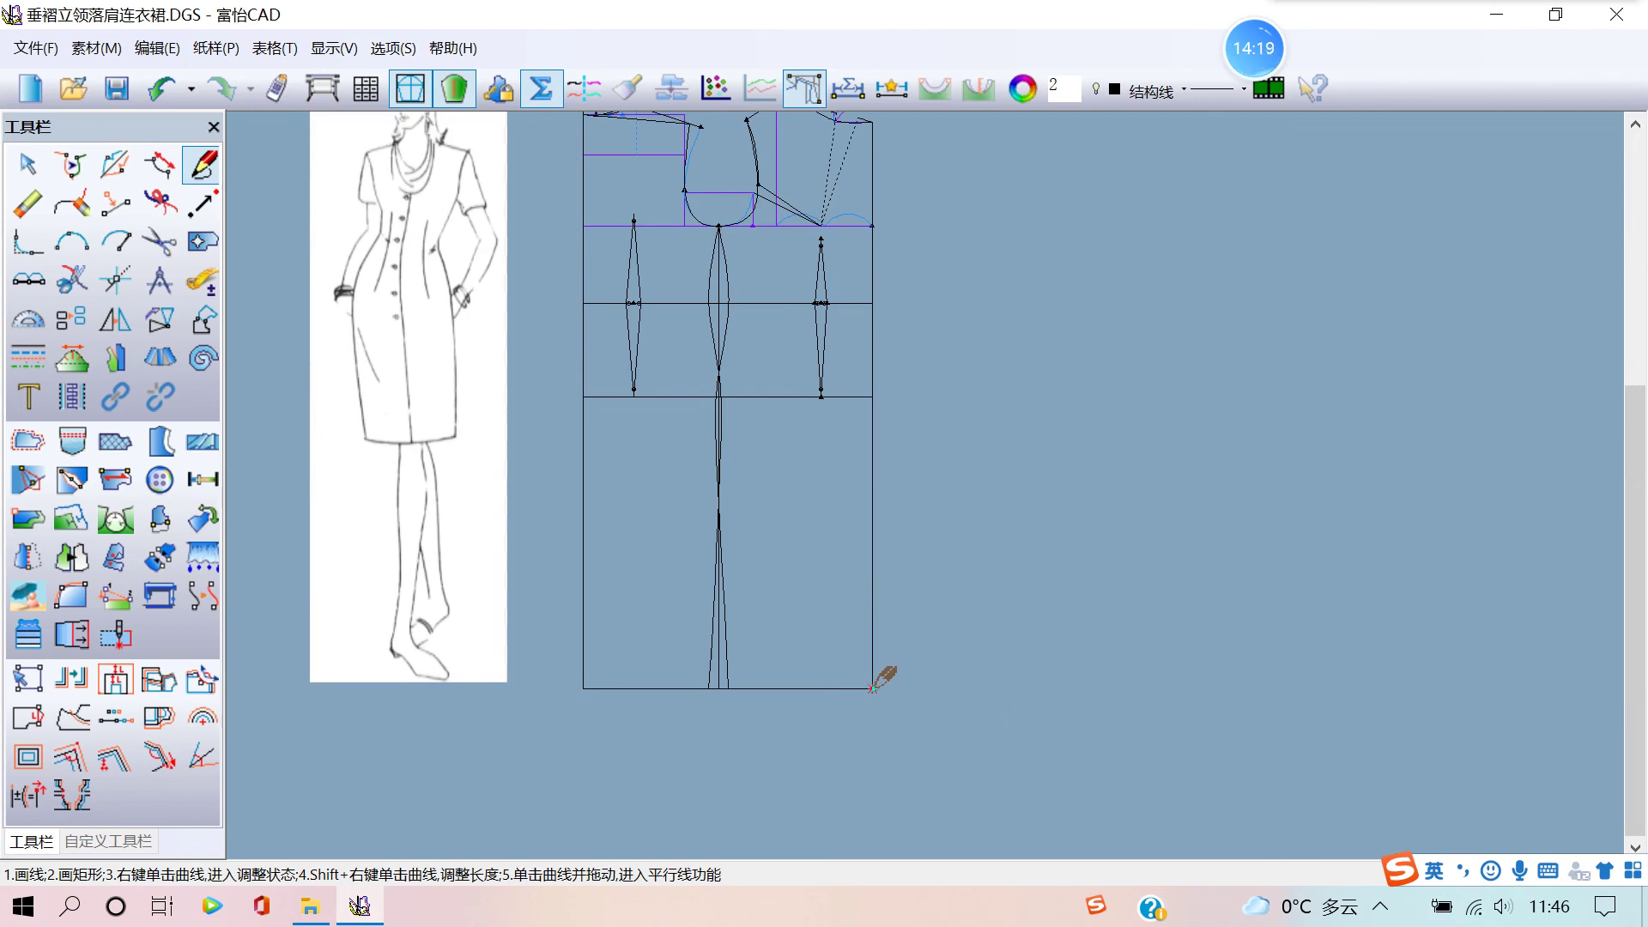
{"action": "scroll", "coordinate": [773, 257], "scroll_direction": "down", "scroll_amount": 1}
{"action": "scroll", "coordinate": [824, 464], "scroll_direction": "up", "scroll_amount": 1}
{"action": "scroll", "coordinate": [832, 470], "scroll_direction": "down", "scroll_amount": 1}
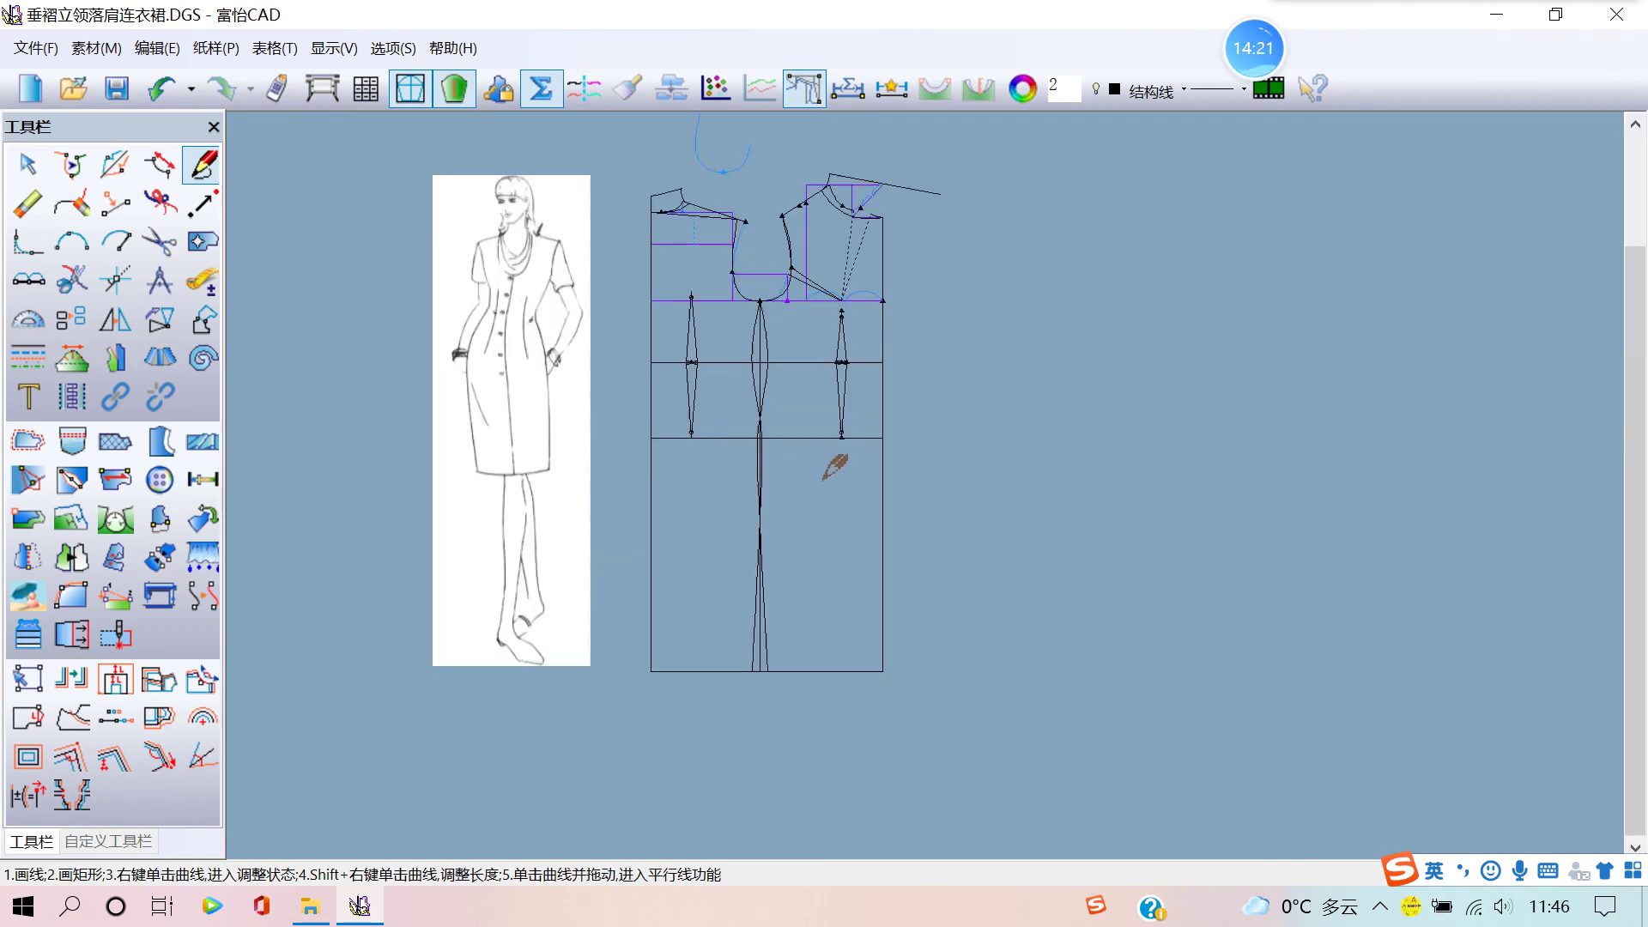
{"action": "scroll", "coordinate": [826, 472], "scroll_direction": "up", "scroll_amount": 1}
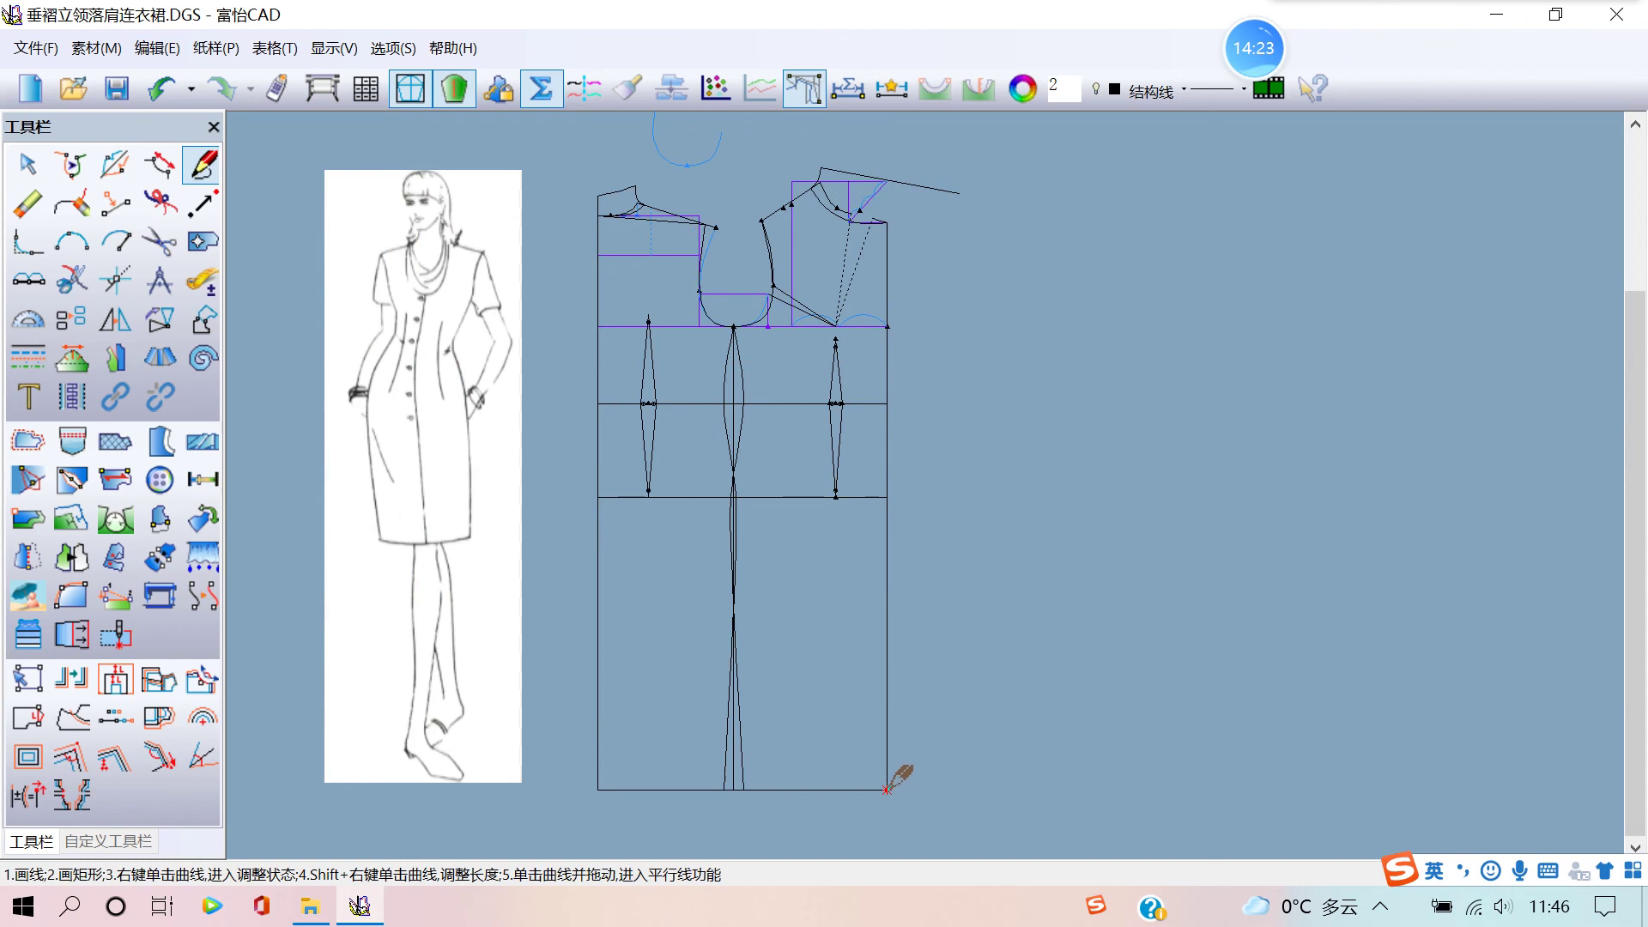
{"action": "mouse_move", "coordinate": [887, 788]}
{"action": "left_mouse_down"}
{"action": "mouse_move", "coordinate": [873, 219]}
{"action": "mouse_move", "coordinate": [906, 285]}
{"action": "left_mouse_up"}
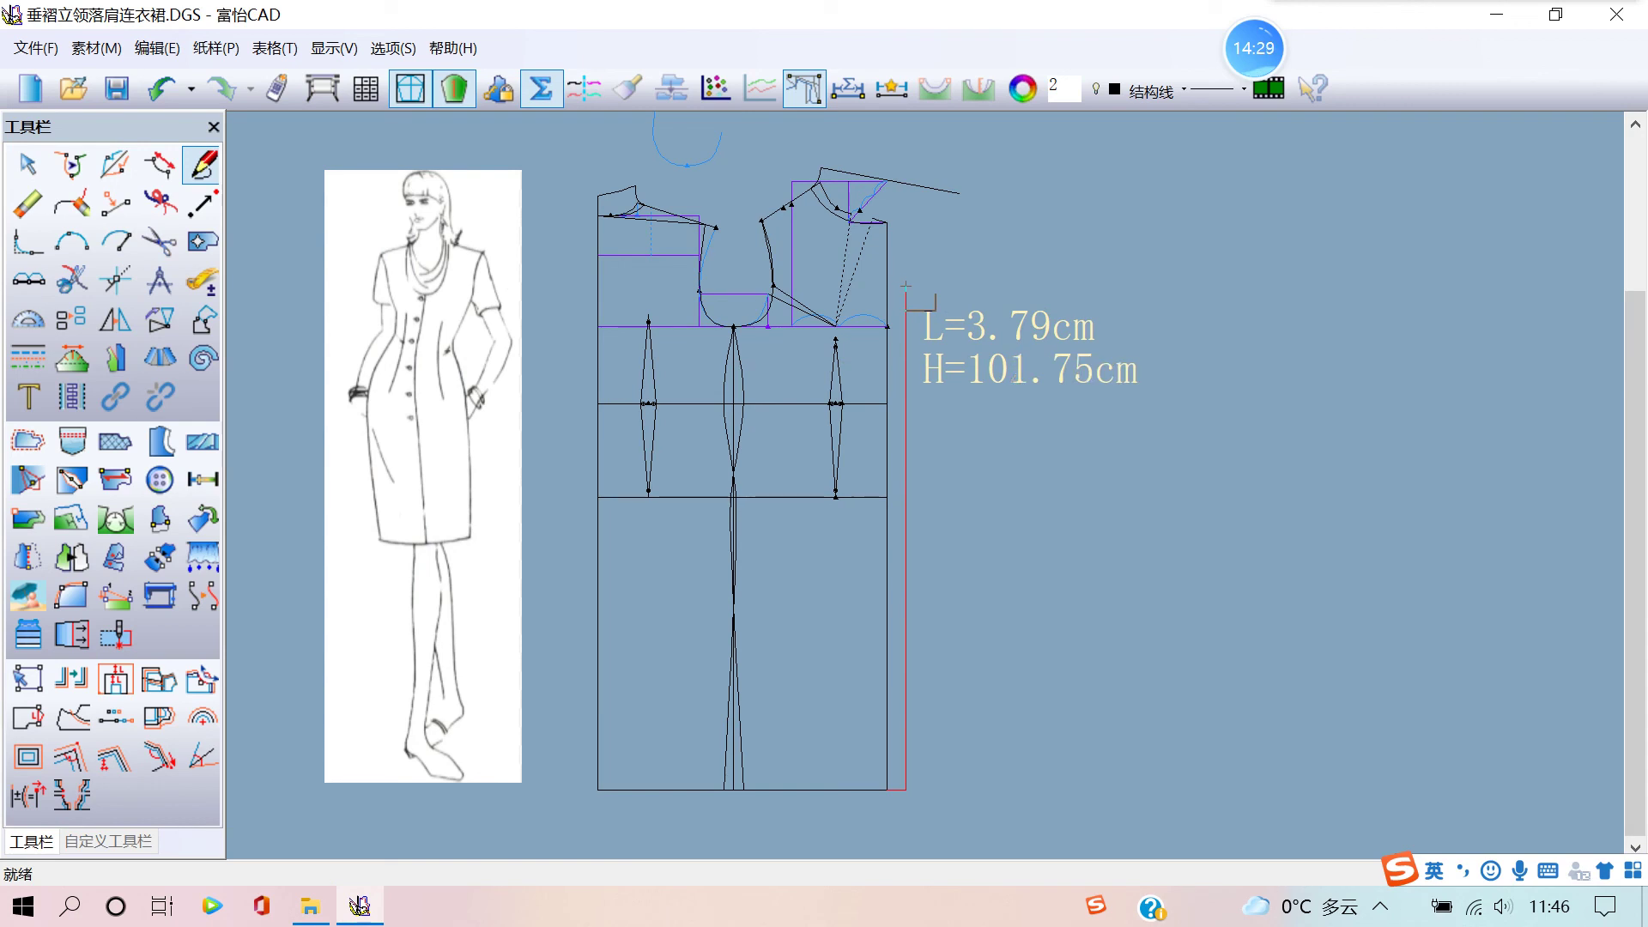
- Fix the vertical line at 101.06 cm long, 2.5 cm right of the side edge
{"action": "left_click", "coordinate": [905, 290]}
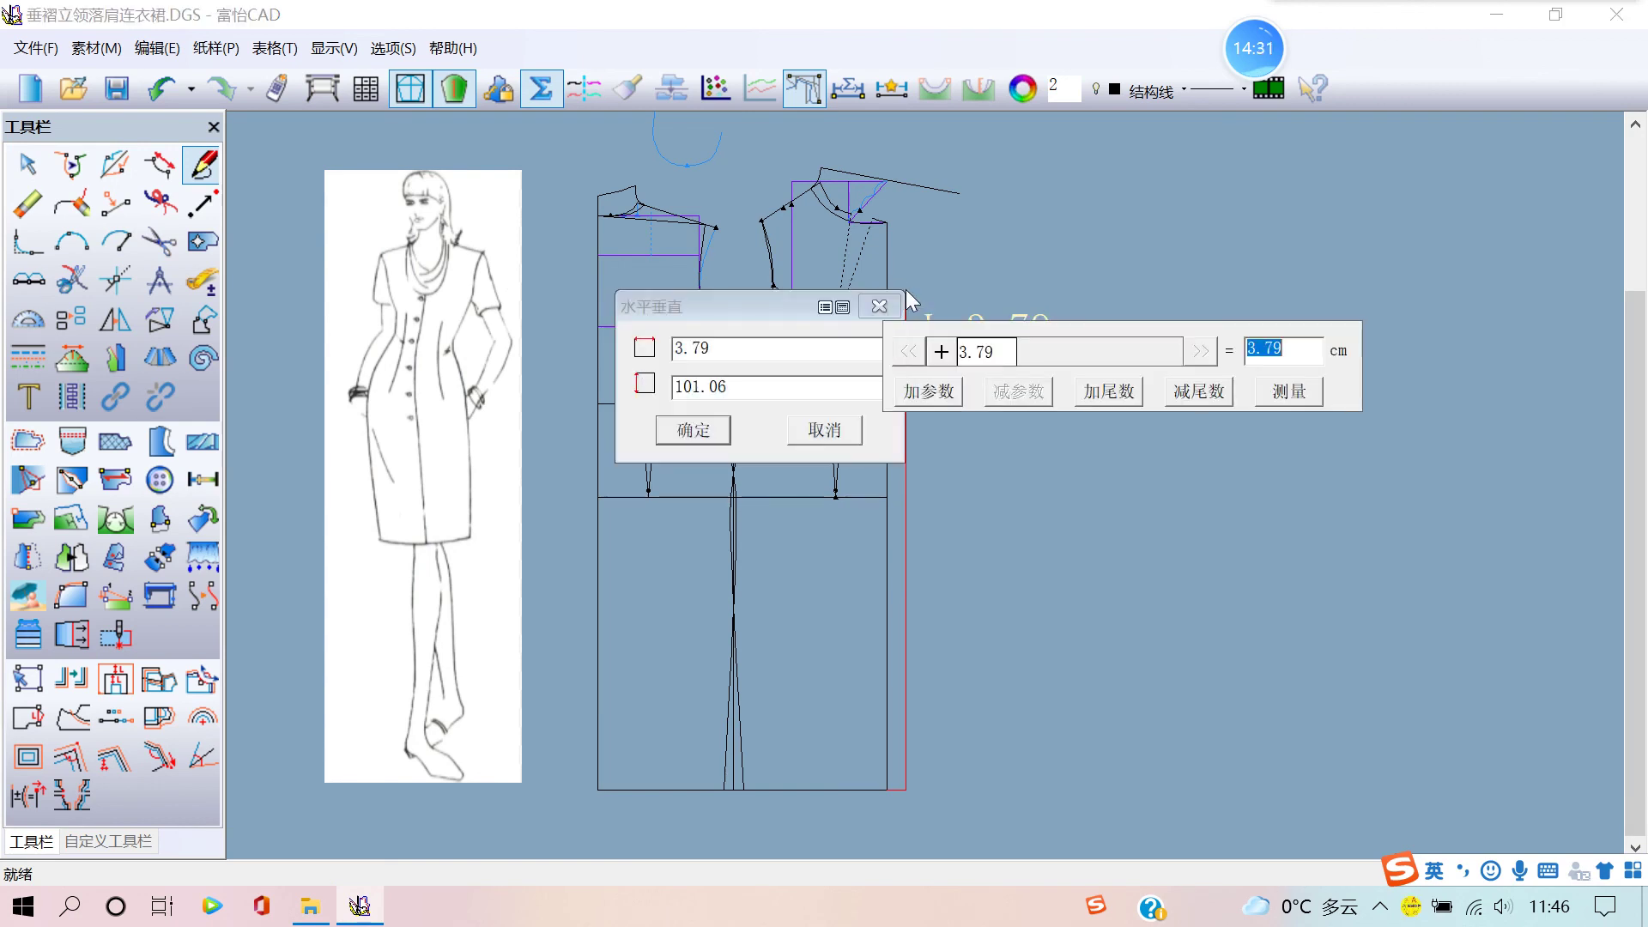
{"action": "left_click_drag", "start_coordinate": [775, 311], "coordinate": [816, 414]}
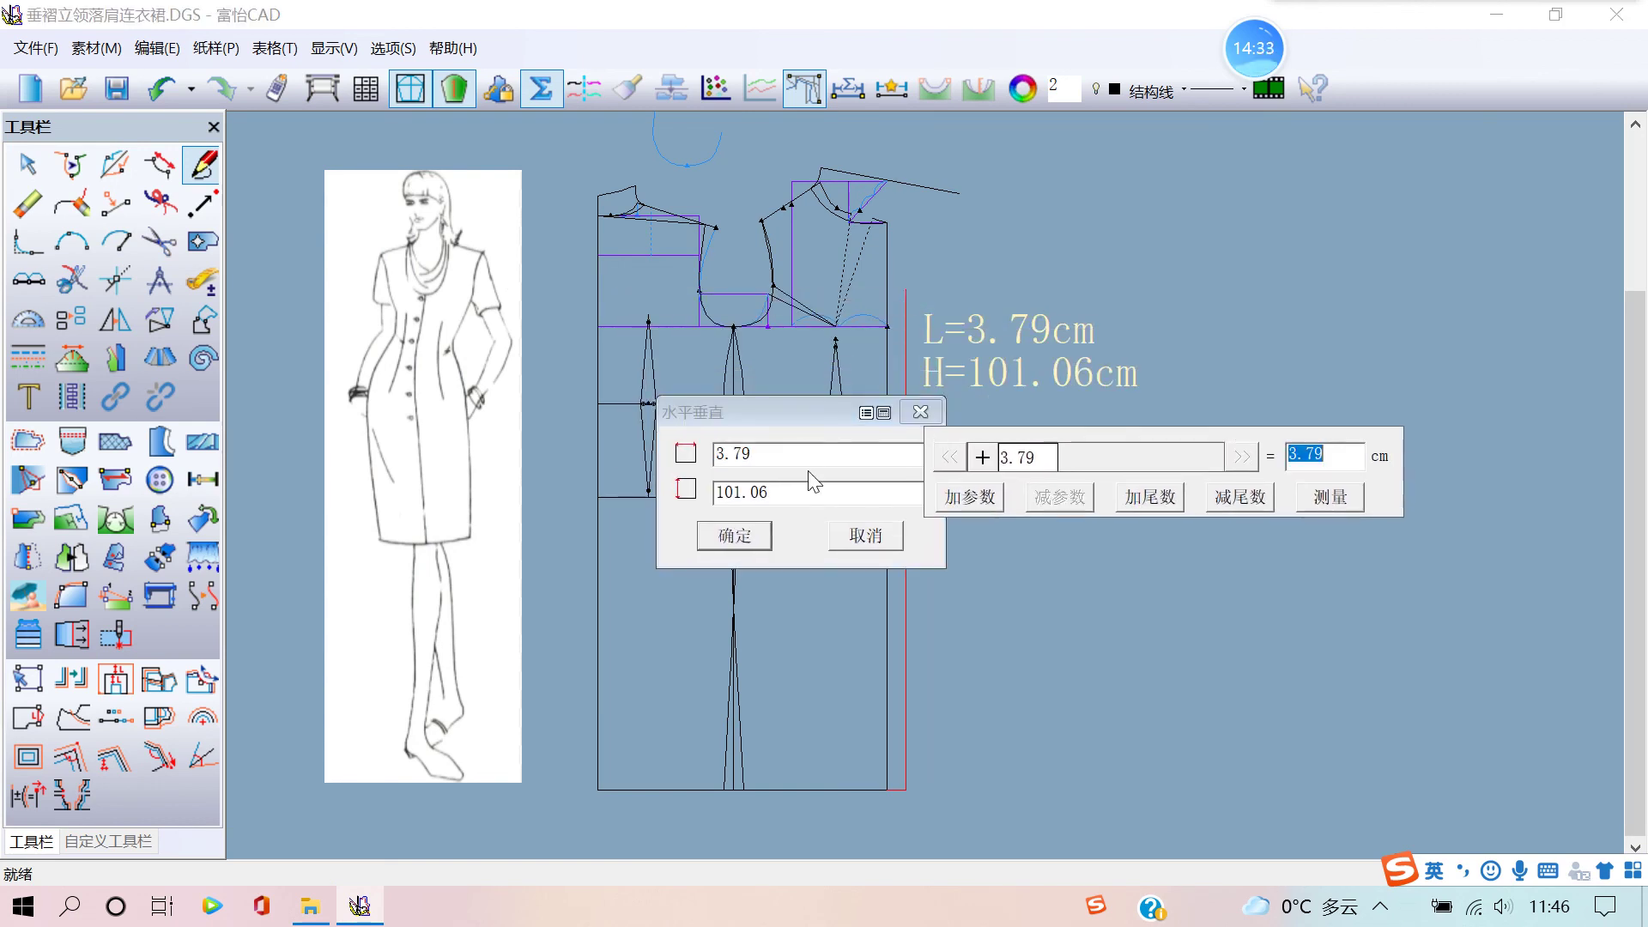
{"action": "double_click", "coordinate": [770, 452]}
{"action": "type", "text": "2. "}
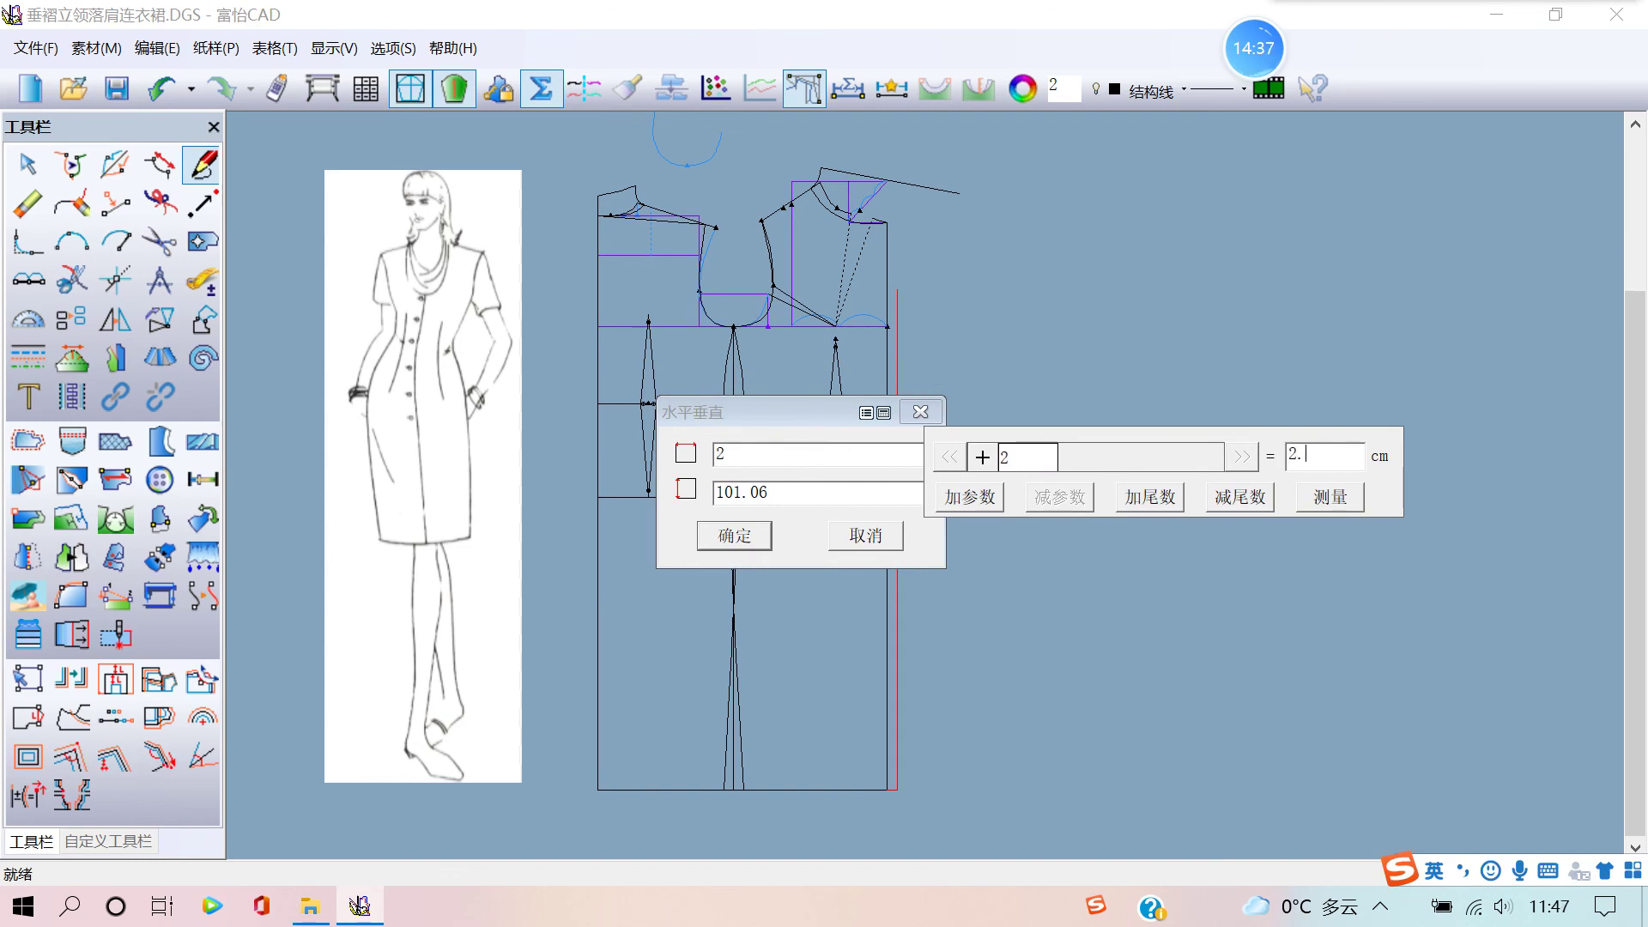
{"action": "type", "text": "5"}
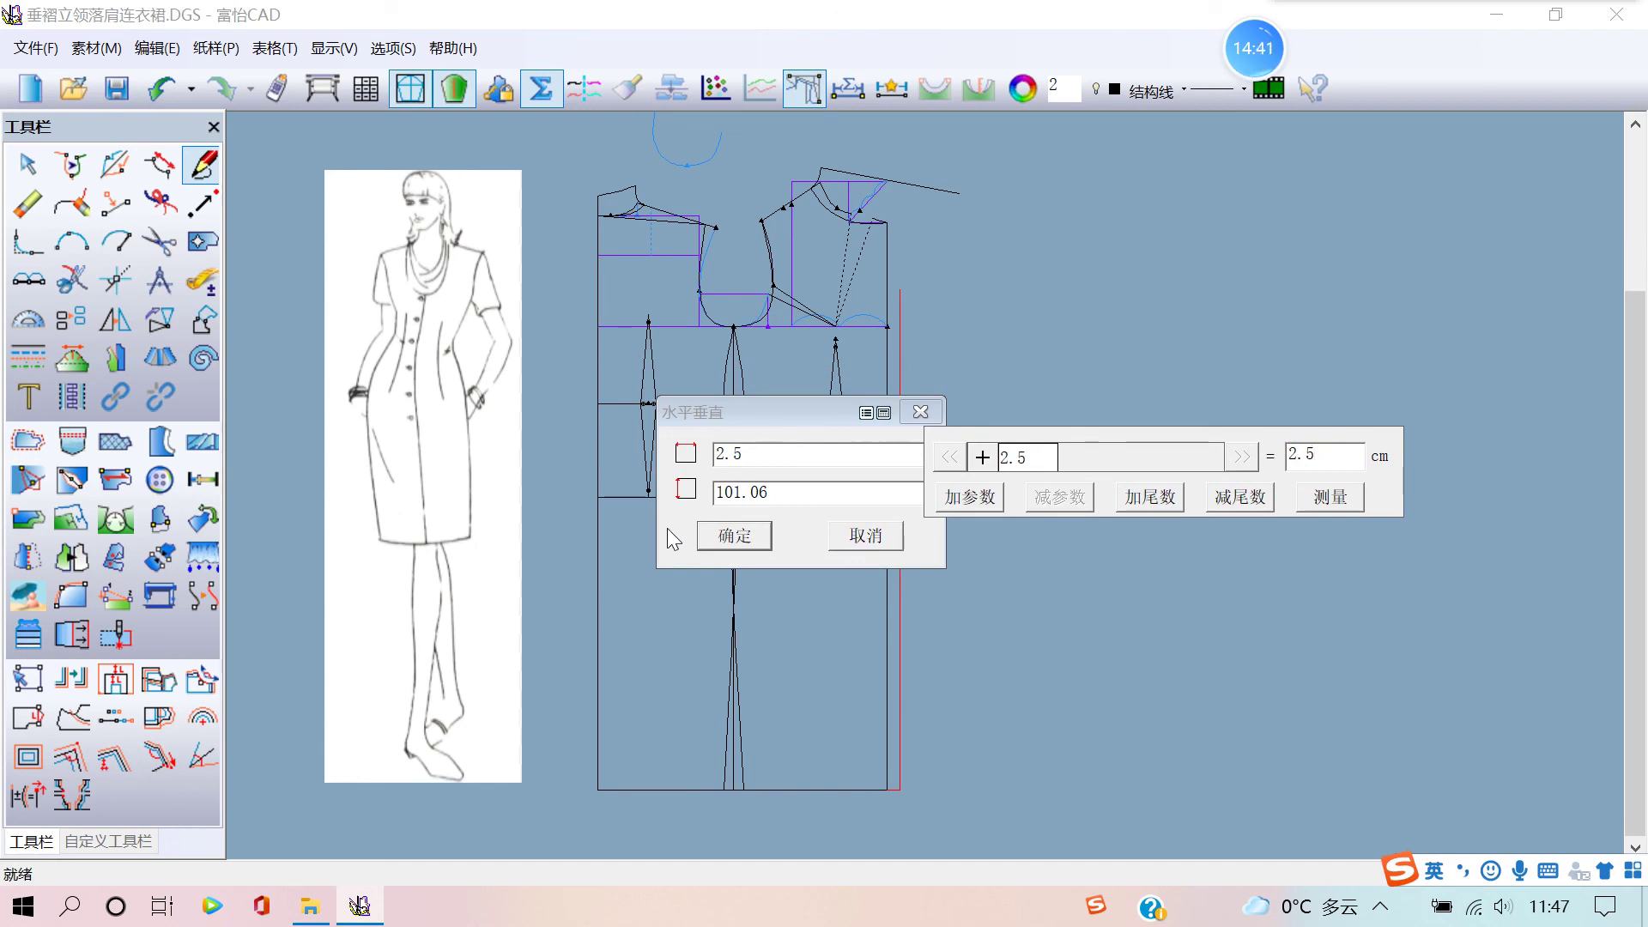
{"action": "left_click", "coordinate": [734, 536]}
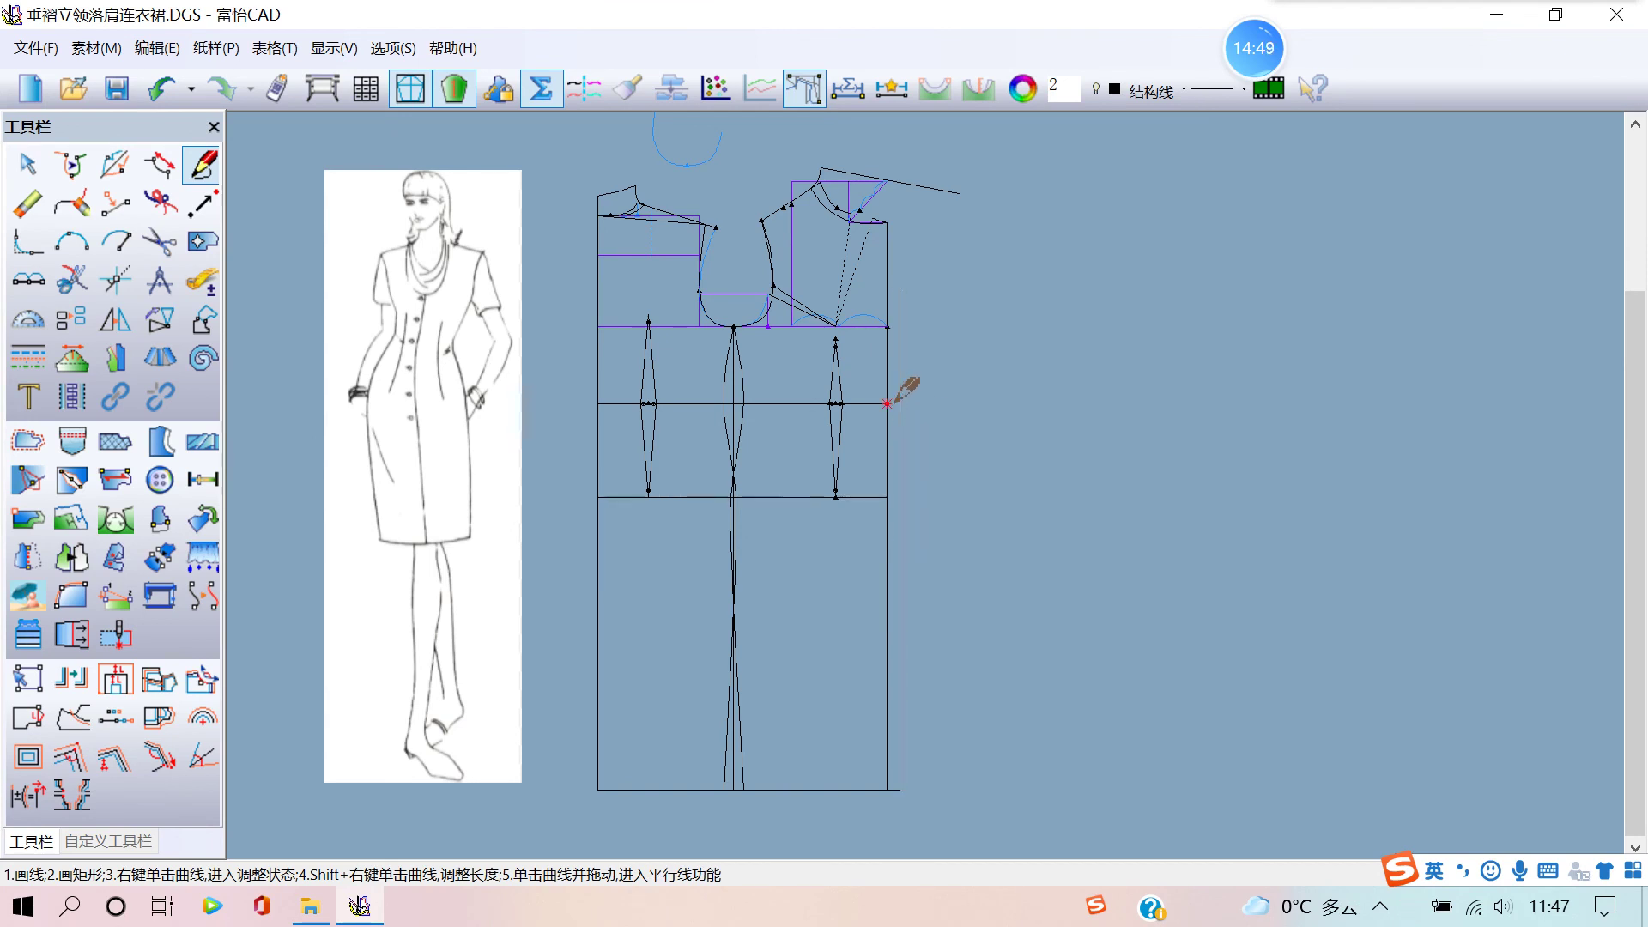
{"action": "scroll", "coordinate": [858, 429], "scroll_direction": "up", "scroll_amount": 2}
{"action": "scroll", "coordinate": [815, 472], "scroll_direction": "up", "scroll_amount": 1}
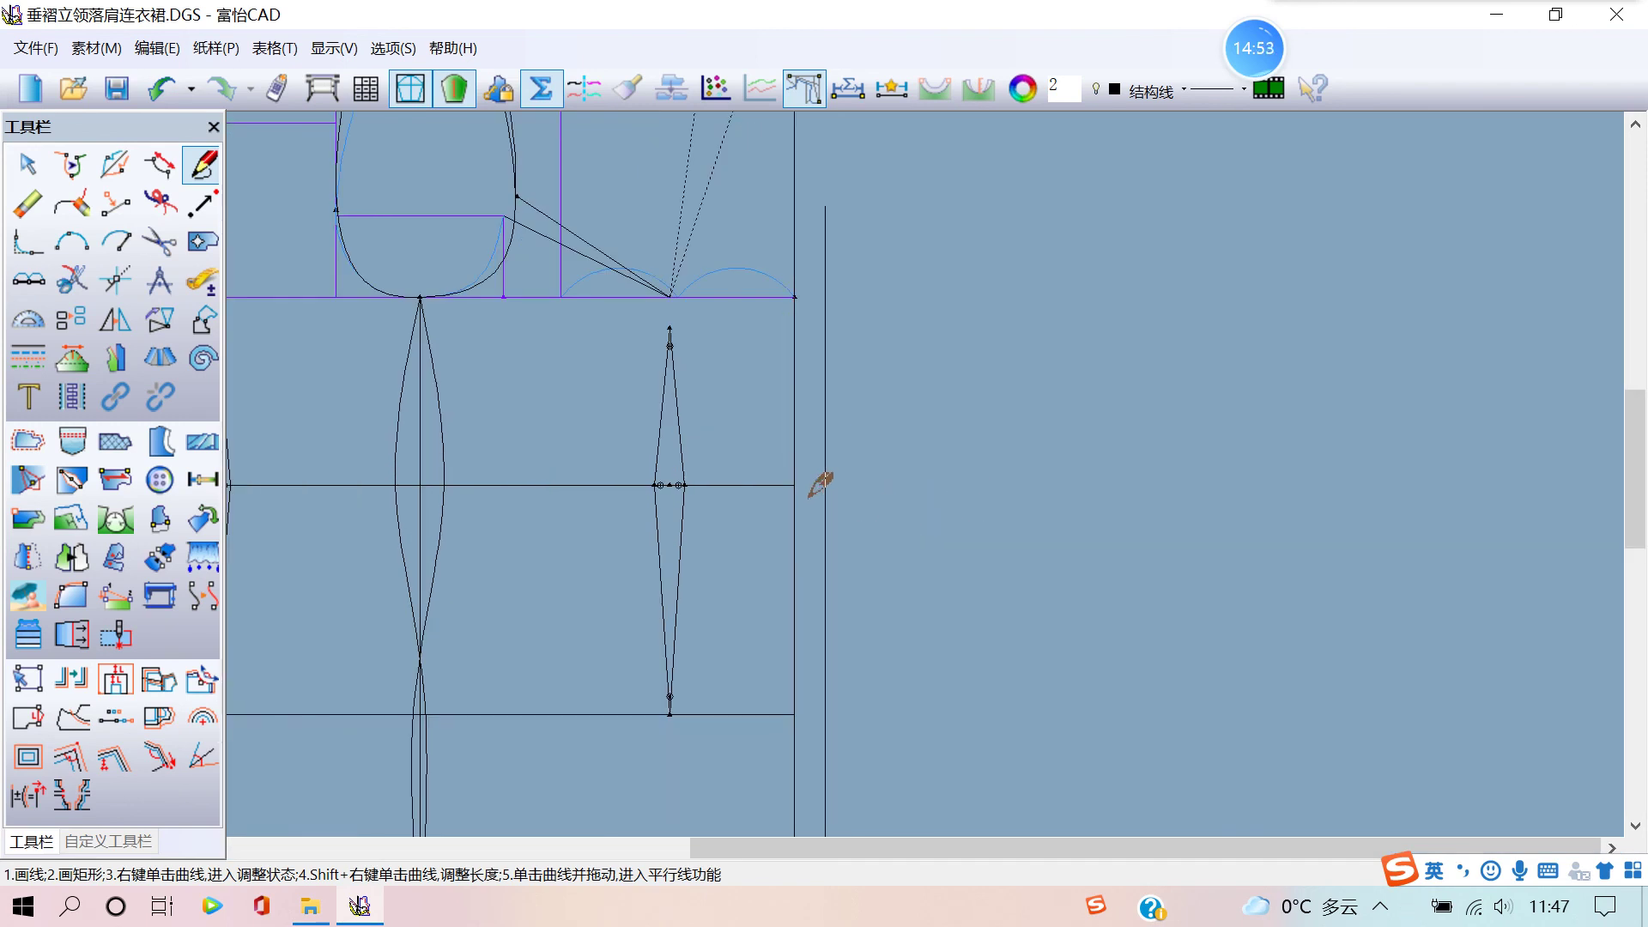
- Extend the chest line by 2 cm (增量) to reach the new vertical line
{"action": "left_click", "coordinate": [162, 171]}
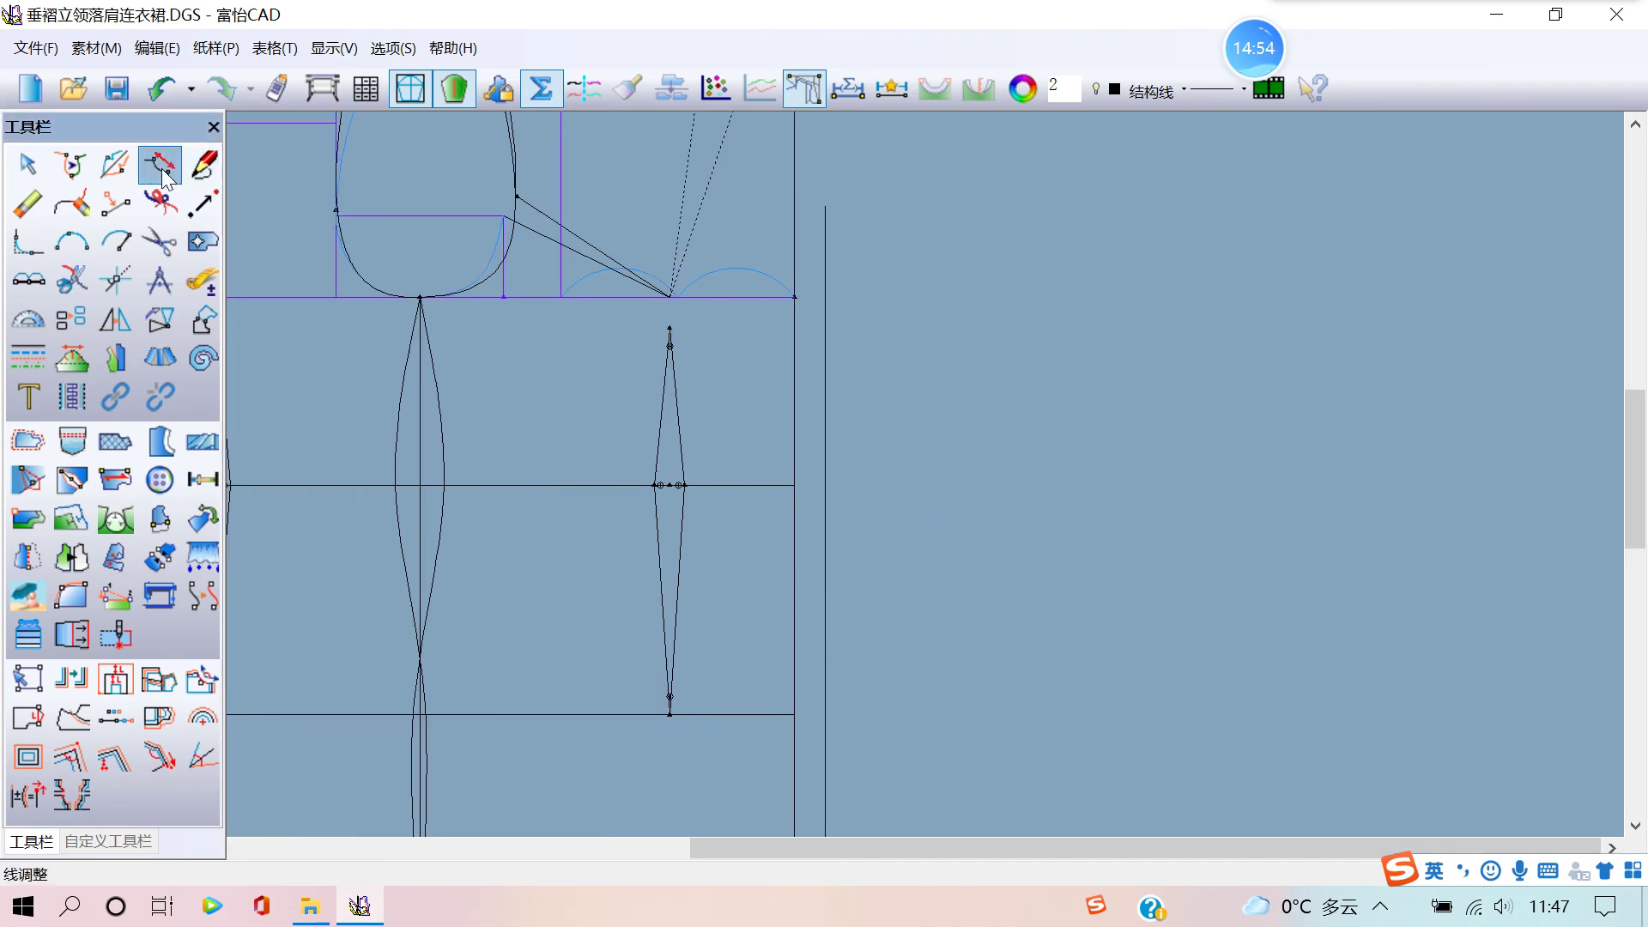
{"action": "left_click", "coordinate": [754, 297]}
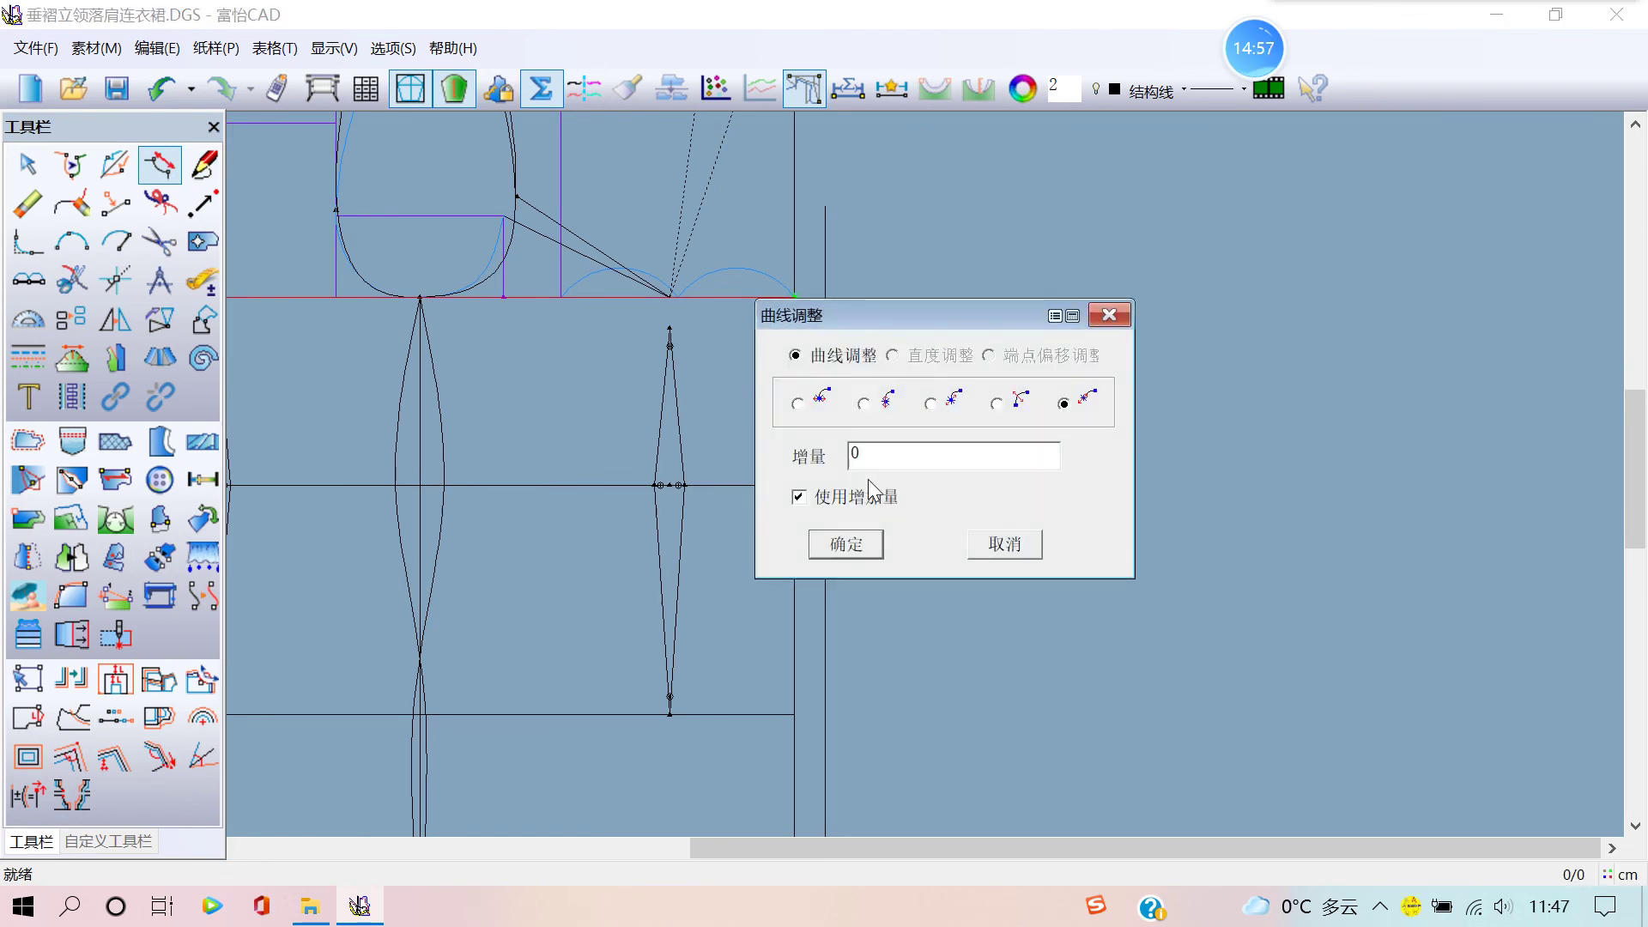
{"action": "left_click", "coordinate": [876, 456]}
{"action": "type", "text": "2. 5"}
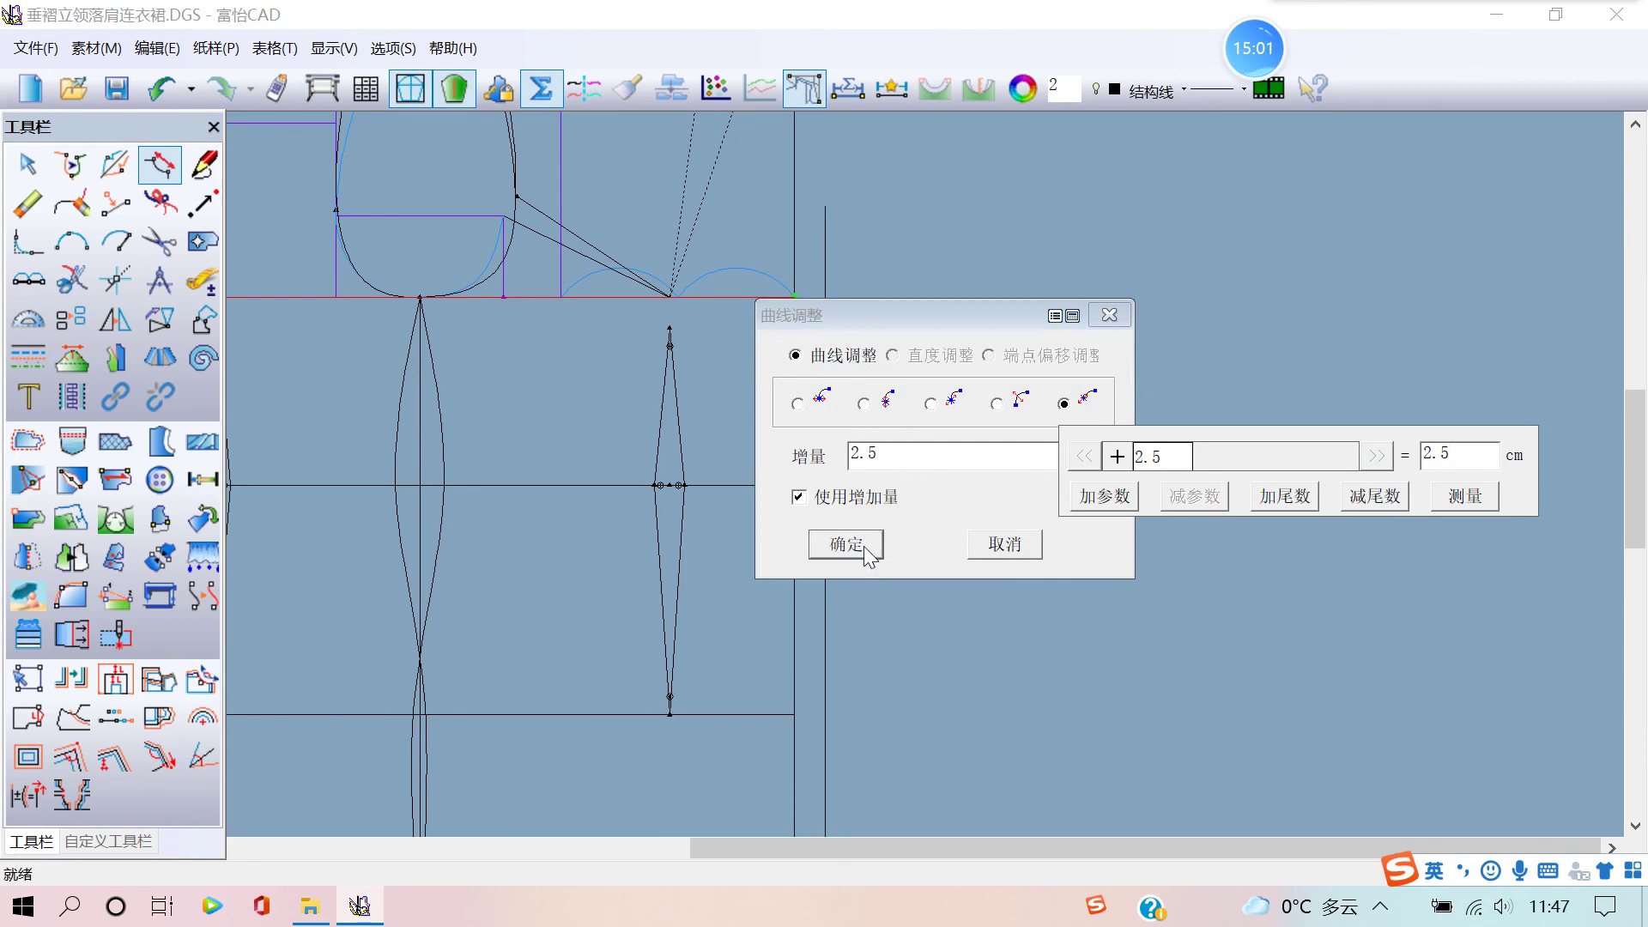
{"action": "left_click", "coordinate": [863, 542]}
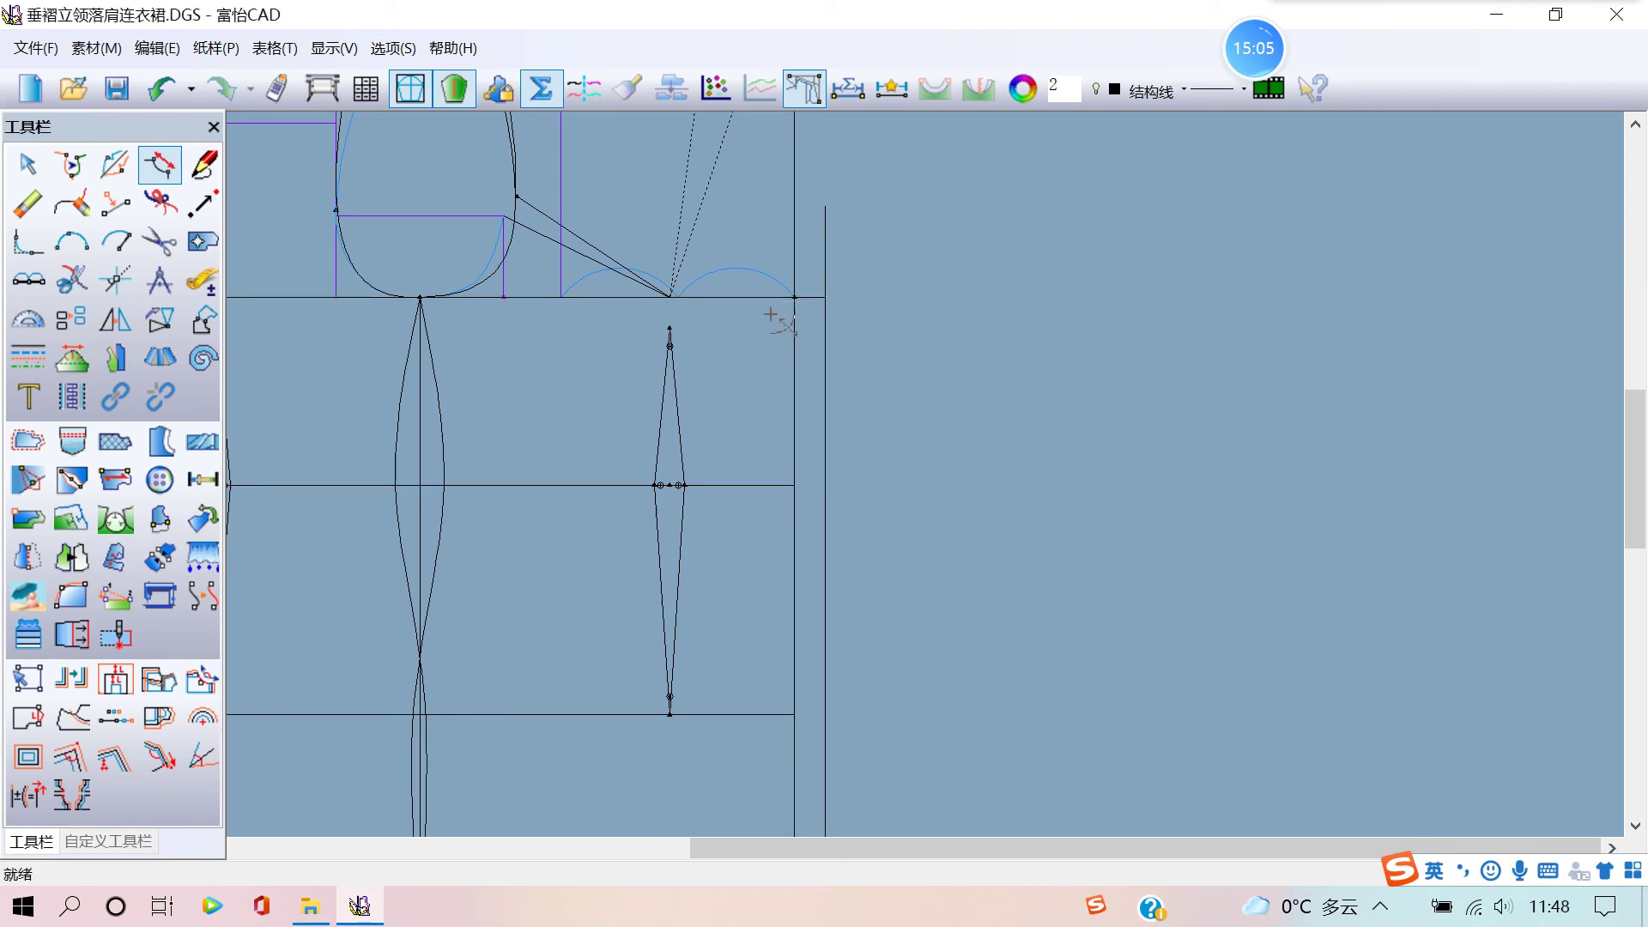
{"action": "right_click", "coordinate": [912, 300]}
{"action": "left_click", "coordinate": [934, 324]}
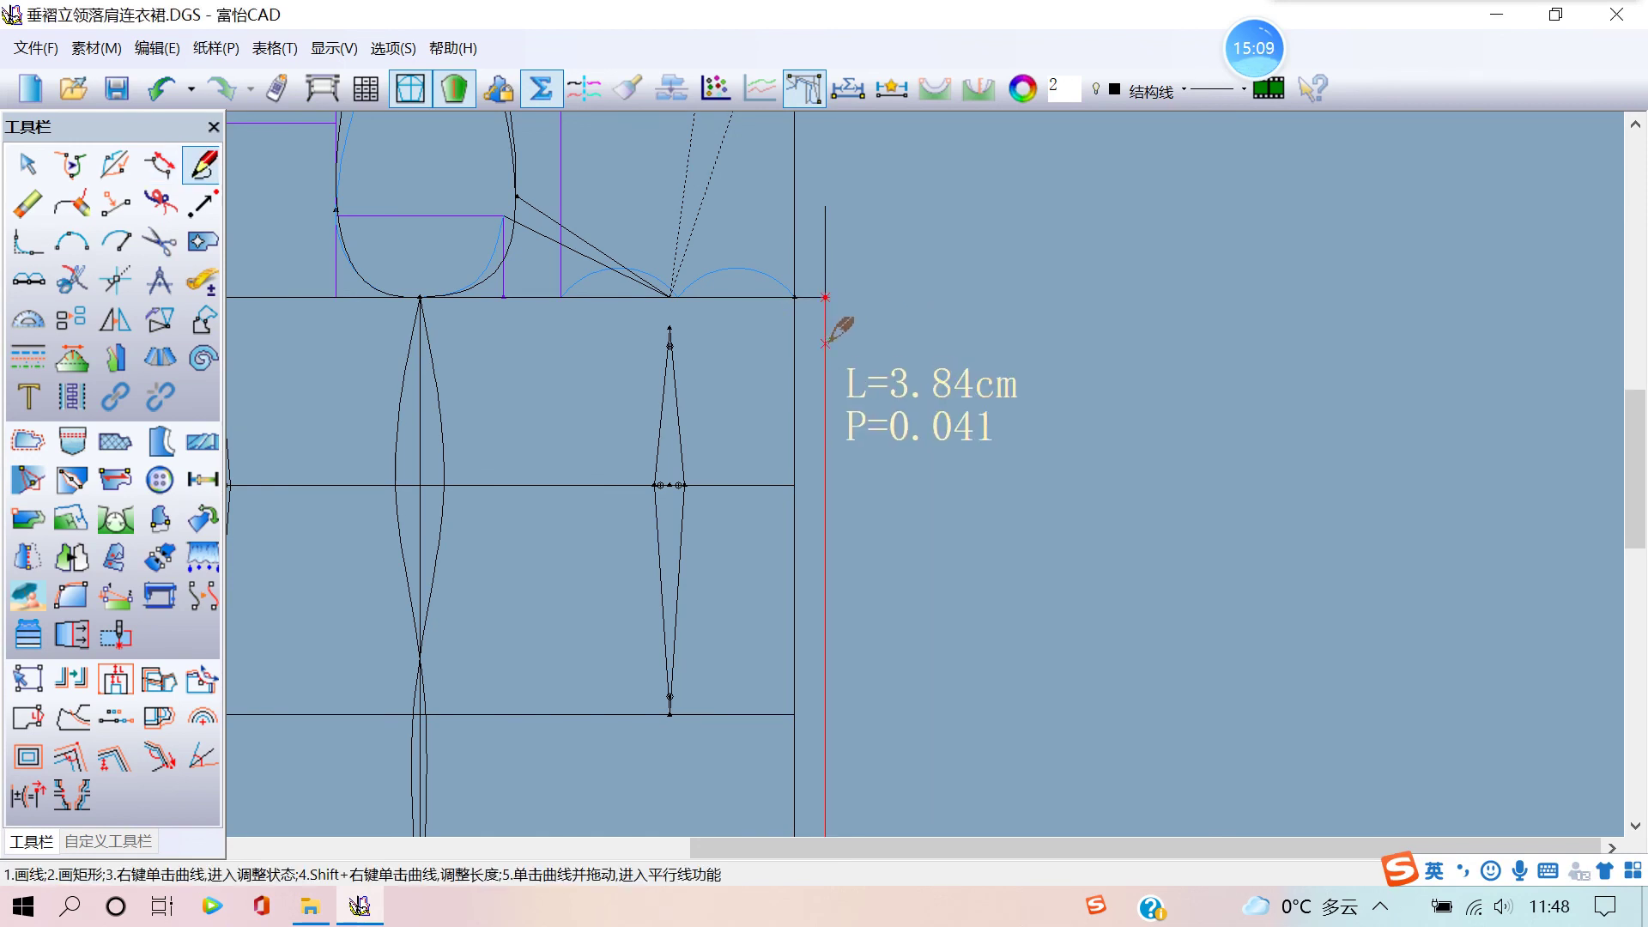
- Draw a straight side line from a point 5 cm along the vertical line to the shoulder tip
{"action": "left_click", "coordinate": [828, 344]}
{"action": "type", "text": "5"}
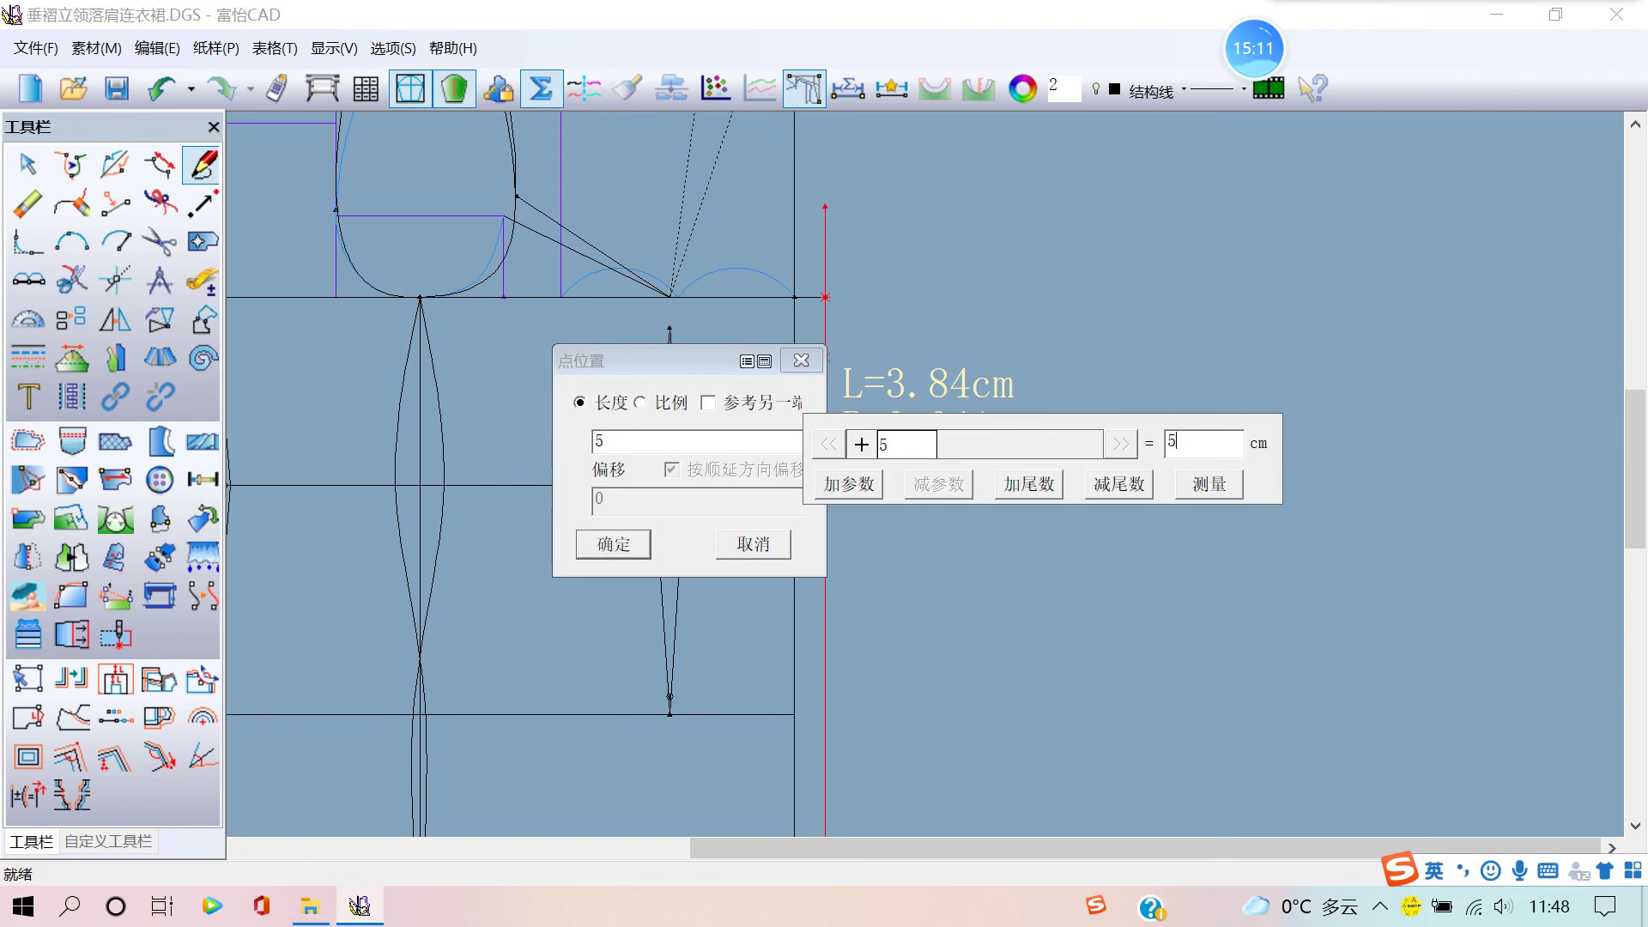
{"action": "left_click", "coordinate": [625, 549]}
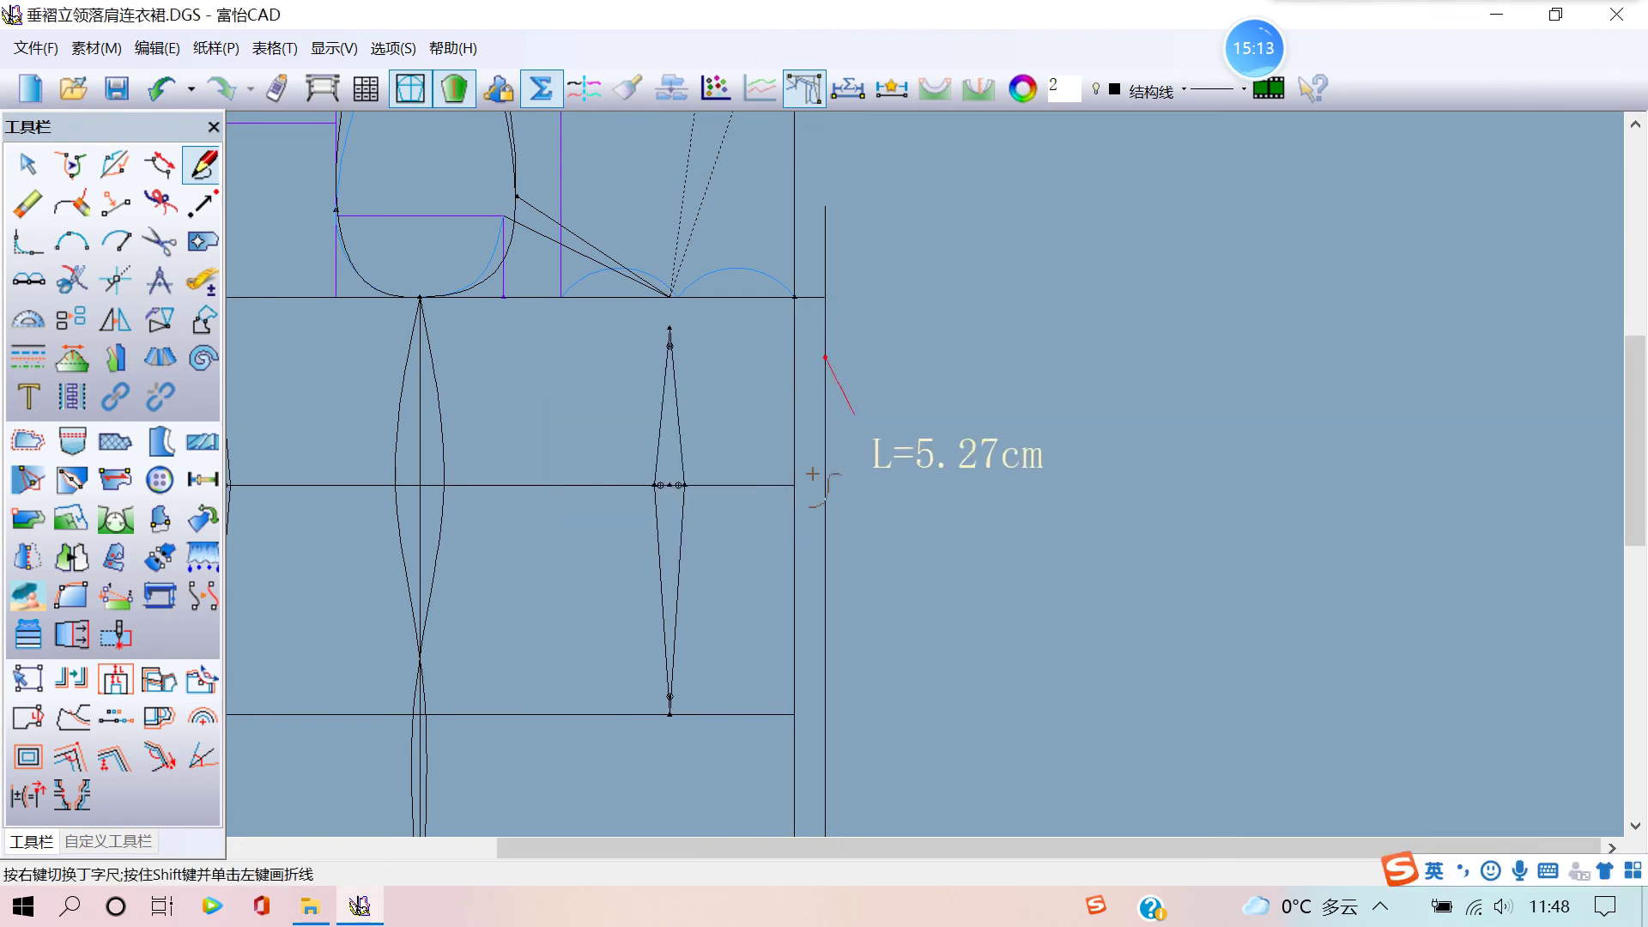
{"action": "scroll", "coordinate": [816, 463], "scroll_direction": "down", "scroll_amount": 3}
{"action": "scroll", "coordinate": [814, 438], "scroll_direction": "down", "scroll_amount": 2}
{"action": "left_click", "coordinate": [818, 431]}
{"action": "right_click", "coordinate": [841, 476]}
- Bend the new side line into a smooth curve of about 34.48 cm
{"action": "scroll", "coordinate": [807, 446], "scroll_direction": "up", "scroll_amount": 3}
{"action": "scroll", "coordinate": [820, 463], "scroll_direction": "up", "scroll_amount": 2}
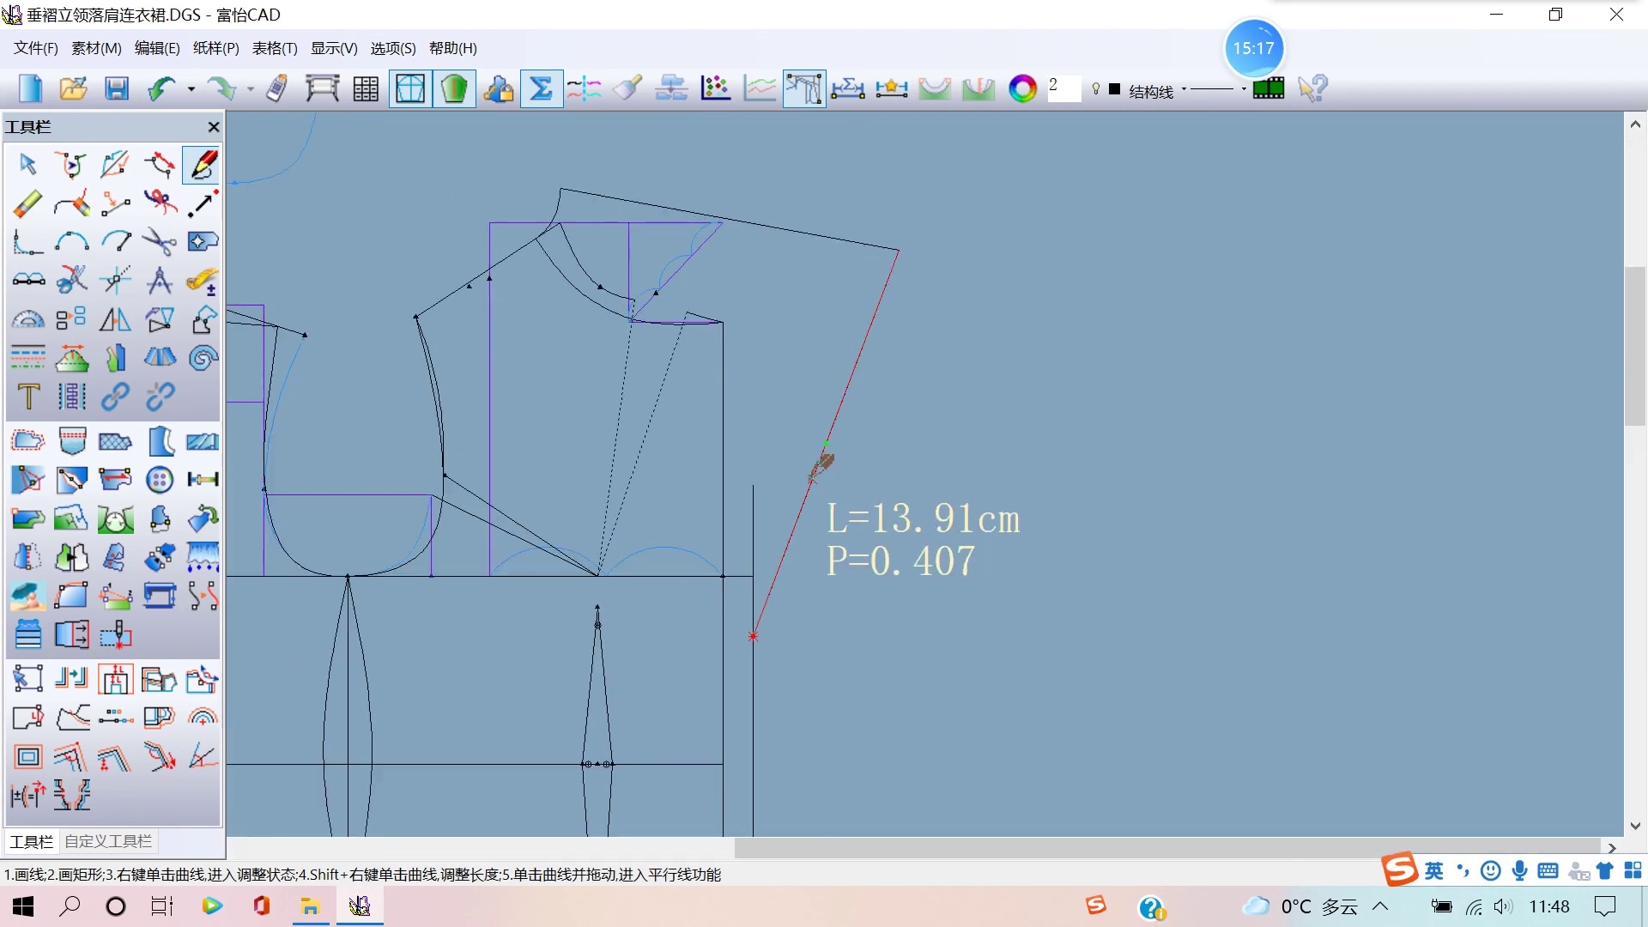
{"action": "right_click", "coordinate": [820, 470]}
{"action": "scroll", "coordinate": [811, 511], "scroll_direction": "up", "scroll_amount": 2}
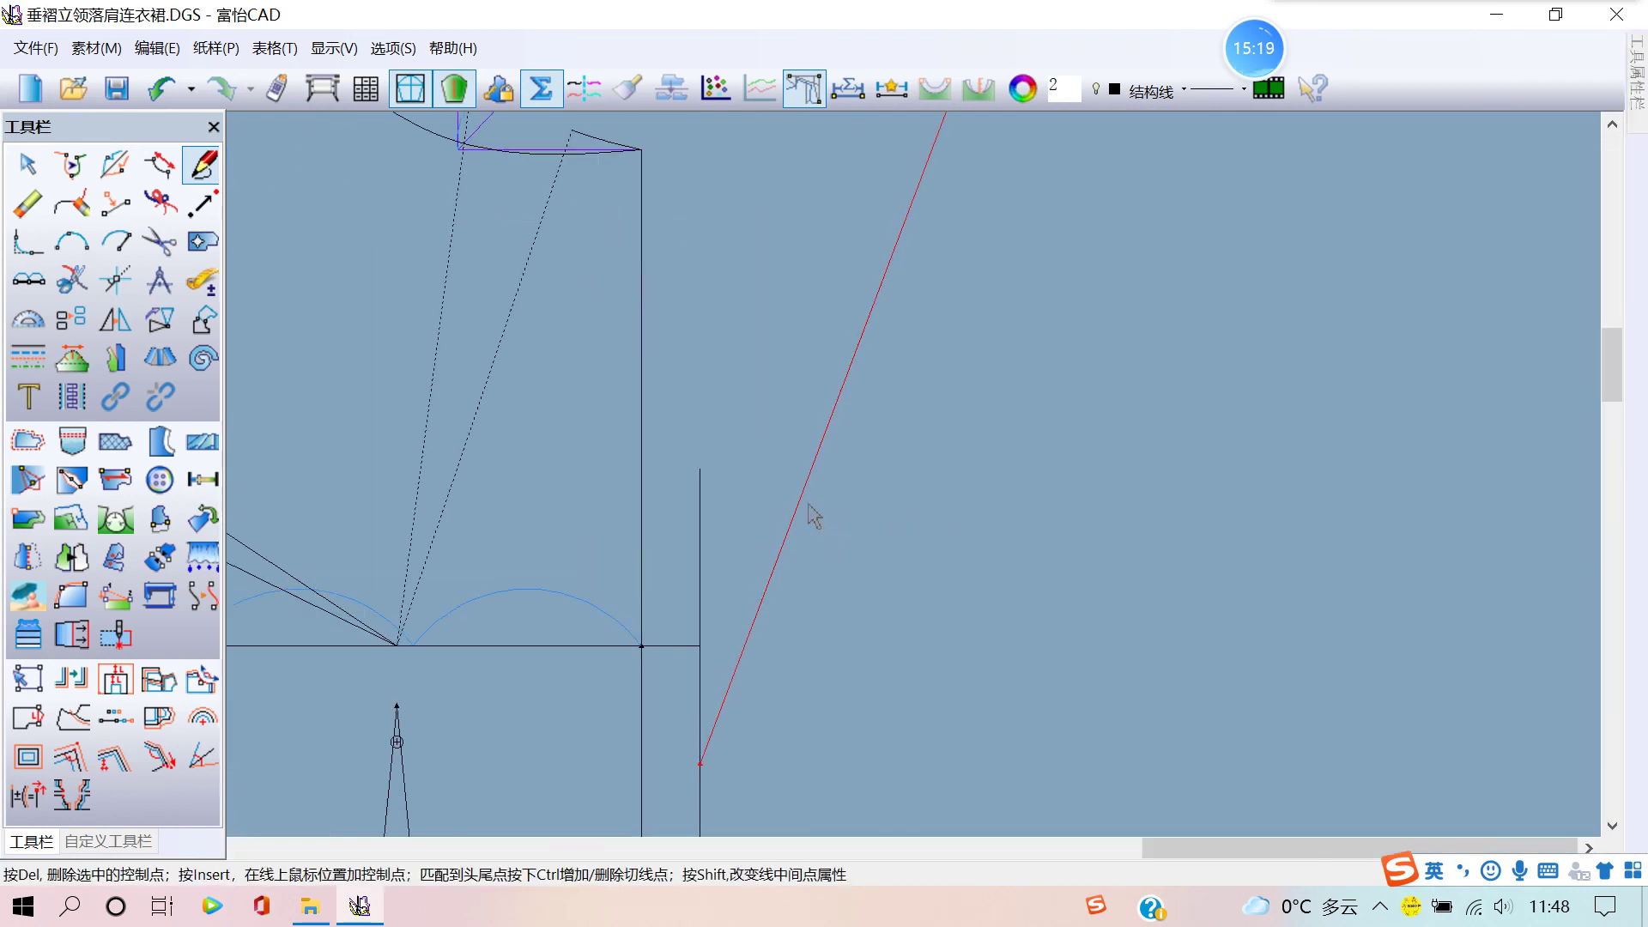
{"action": "left_click", "coordinate": [791, 515]}
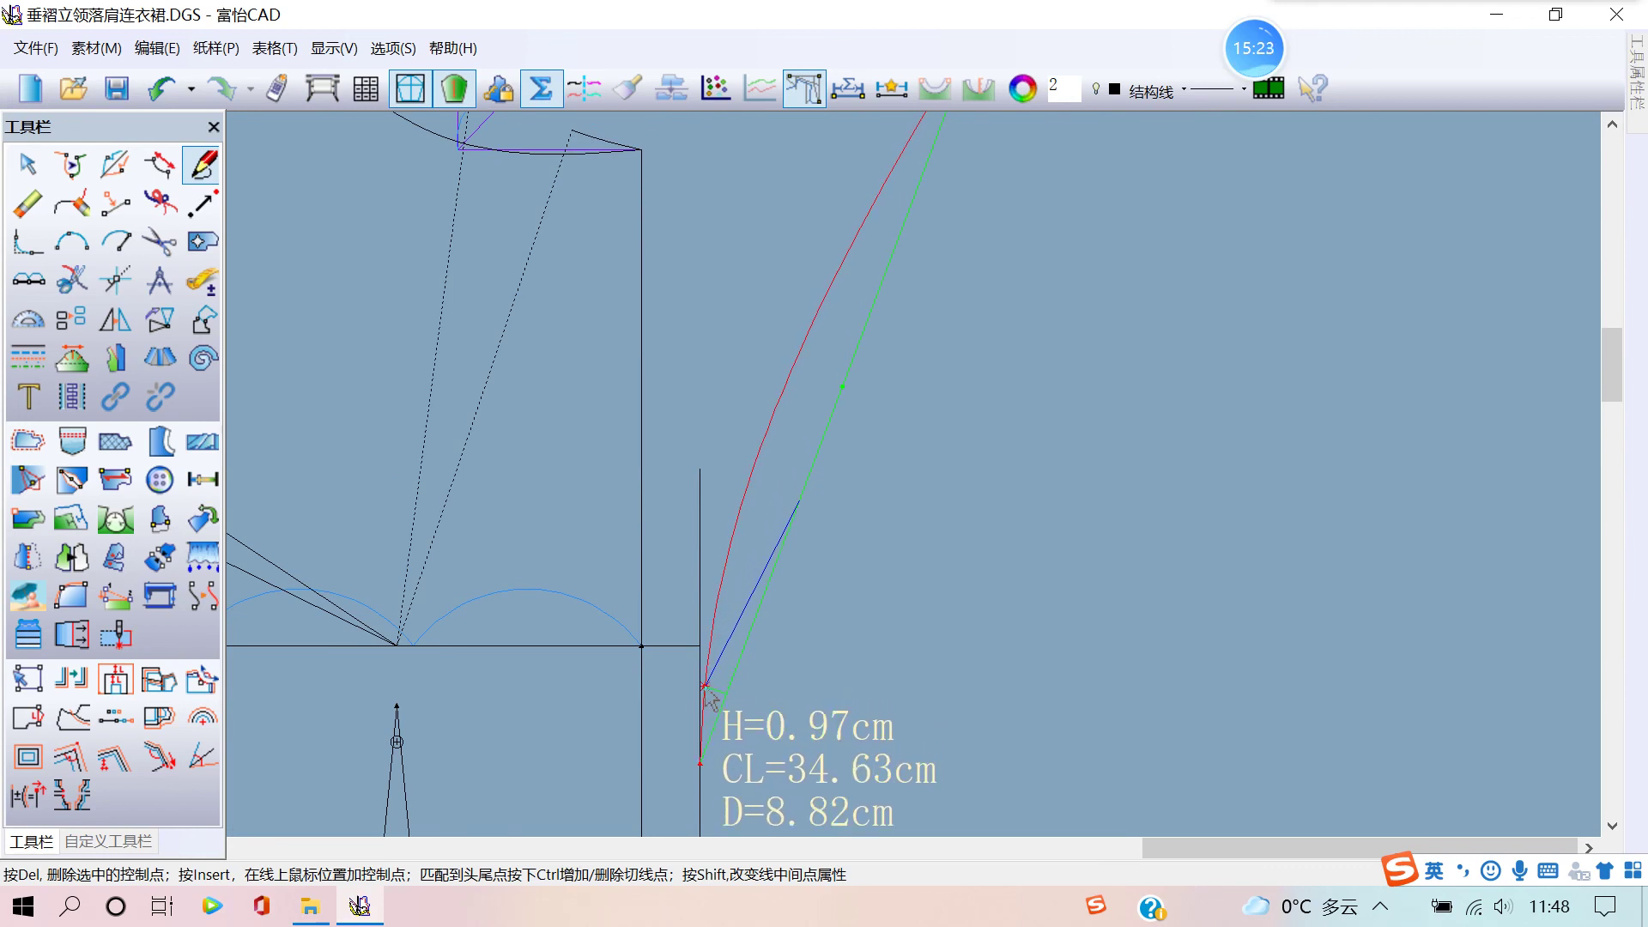
{"action": "scroll", "coordinate": [706, 695], "scroll_direction": "up", "scroll_amount": 2}
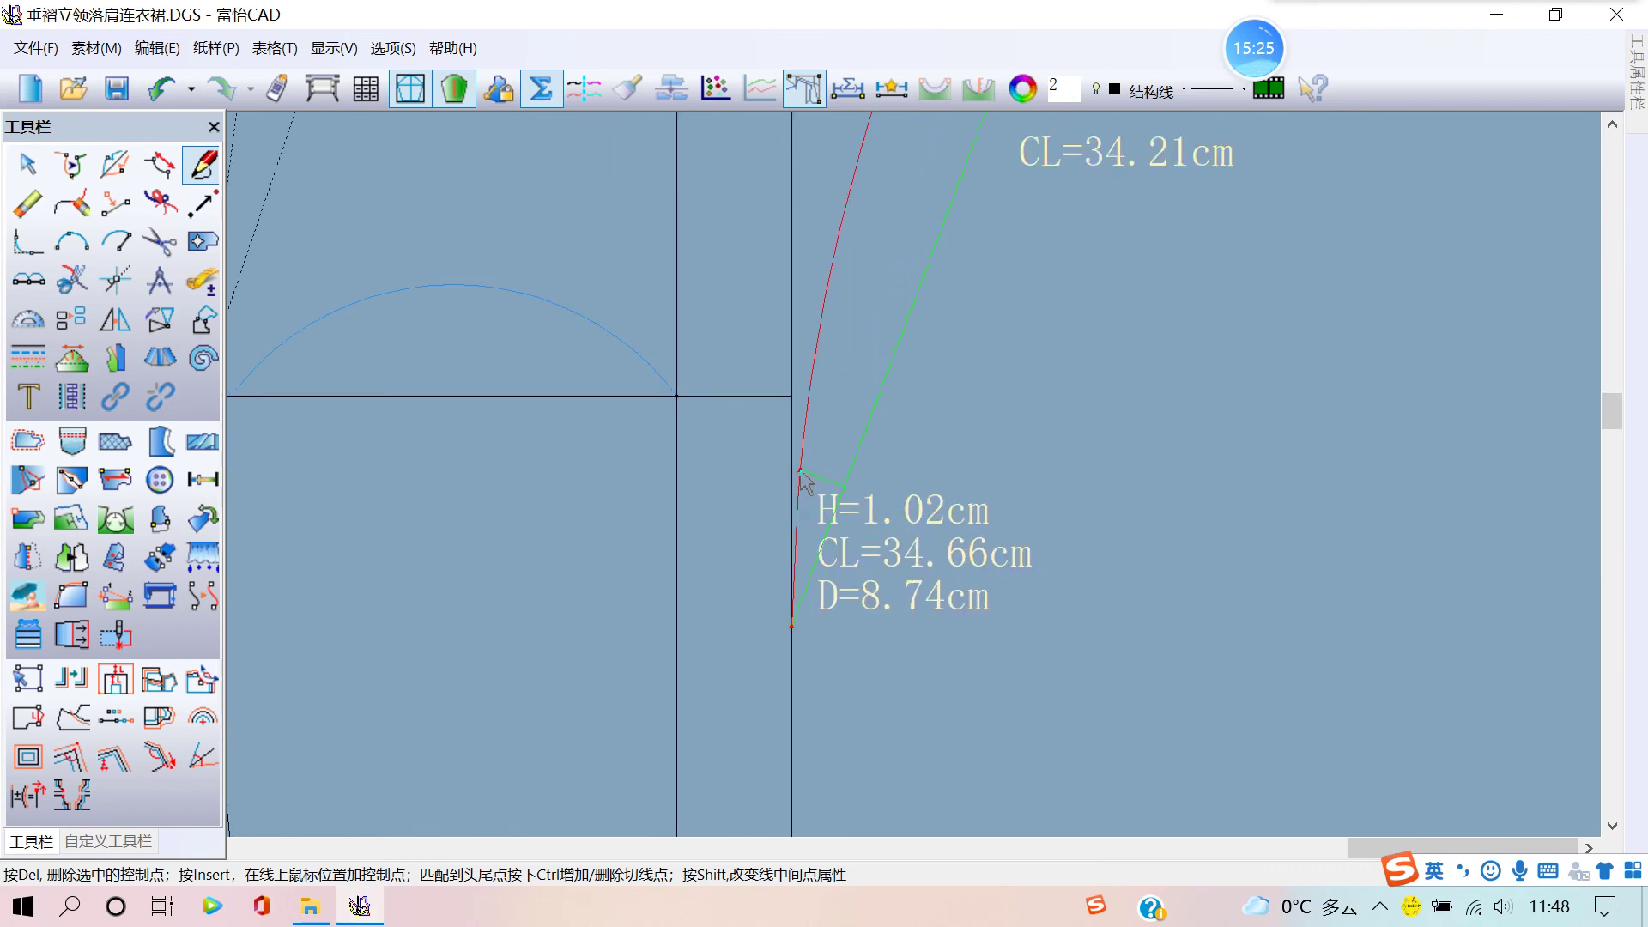
{"action": "scroll", "coordinate": [800, 474], "scroll_direction": "down", "scroll_amount": 3}
{"action": "scroll", "coordinate": [832, 478], "scroll_direction": "down", "scroll_amount": 2}
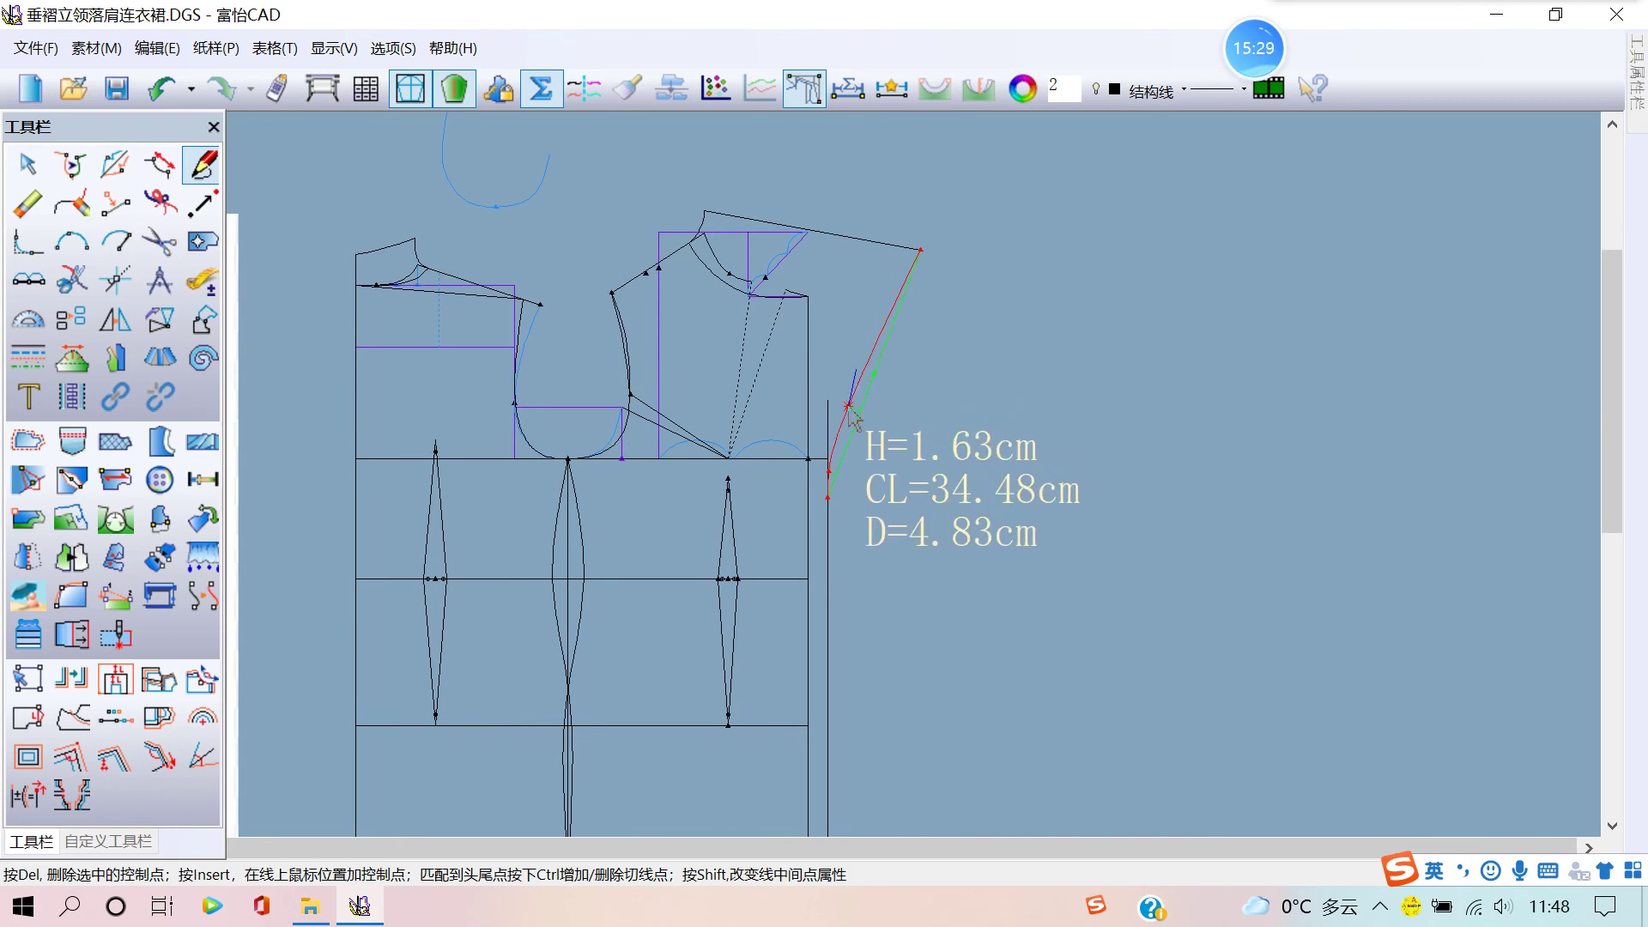
{"action": "scroll", "coordinate": [850, 417], "scroll_direction": "up", "scroll_amount": 2}
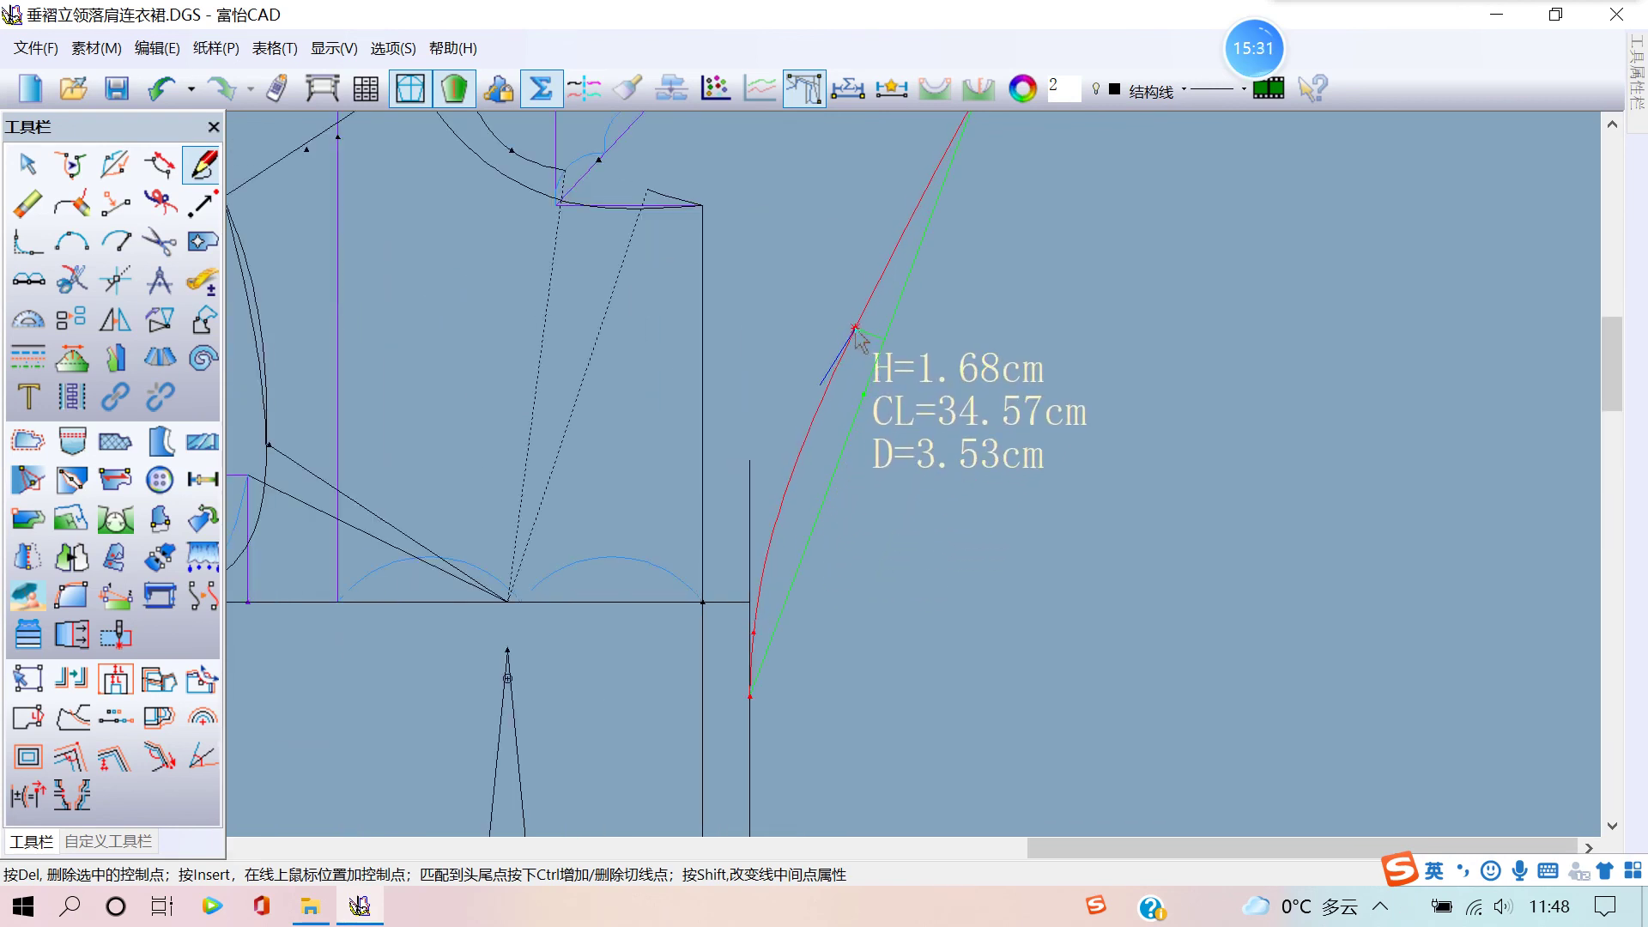
{"action": "scroll", "coordinate": [855, 335], "scroll_direction": "down", "scroll_amount": 2}
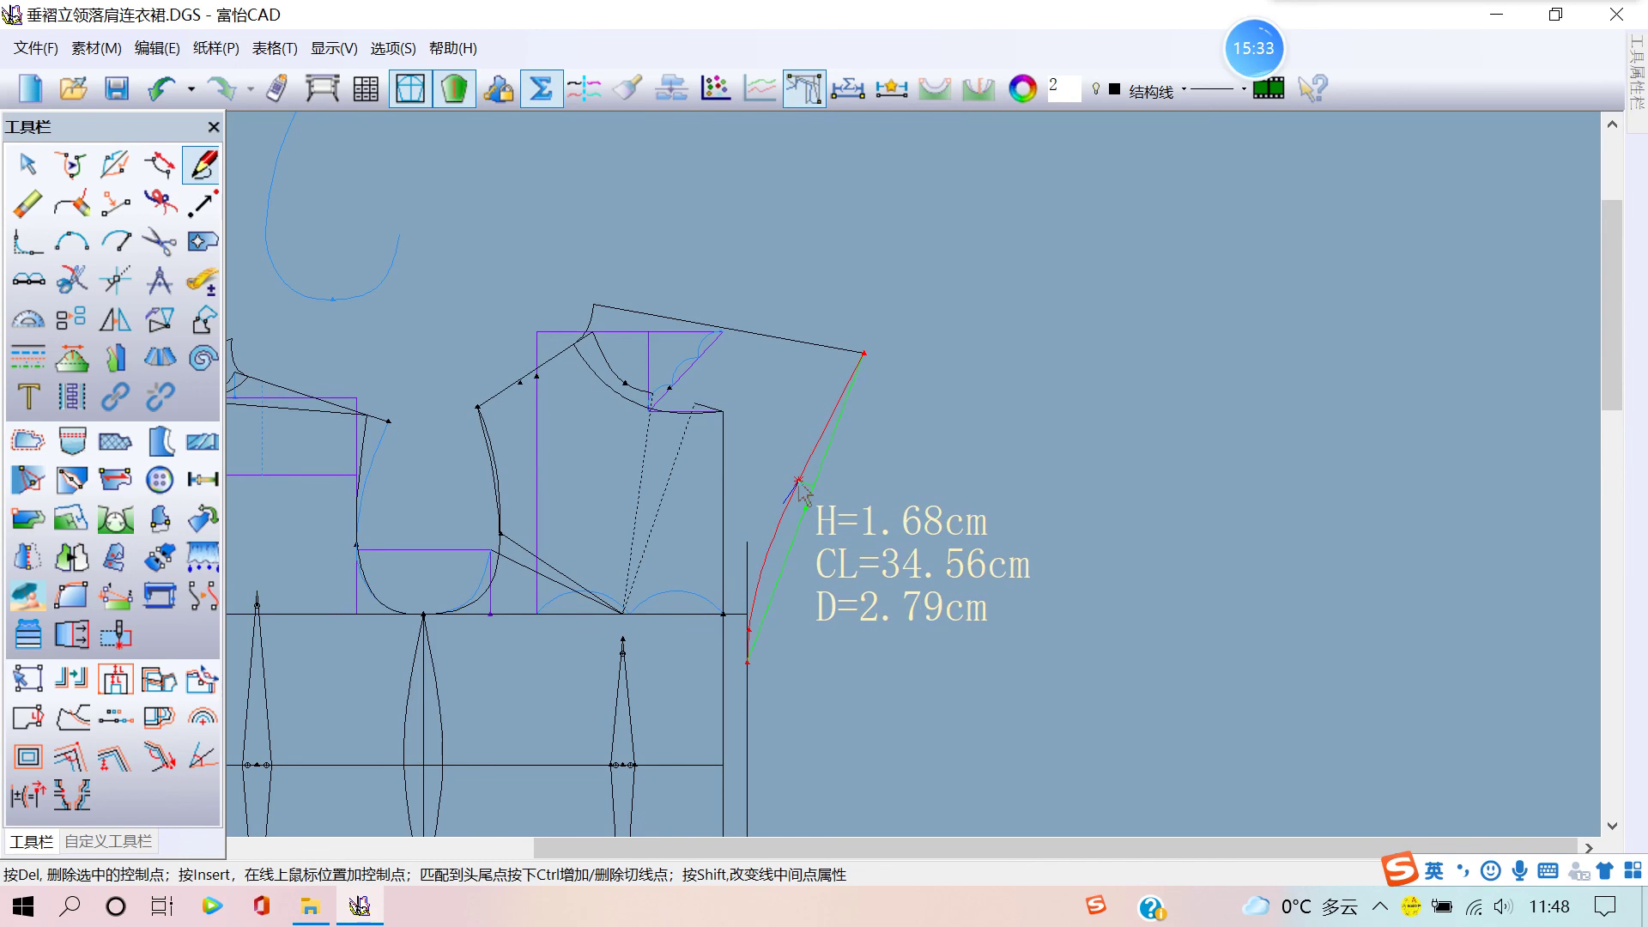
{"action": "scroll", "coordinate": [807, 489], "scroll_direction": "up", "scroll_amount": 1}
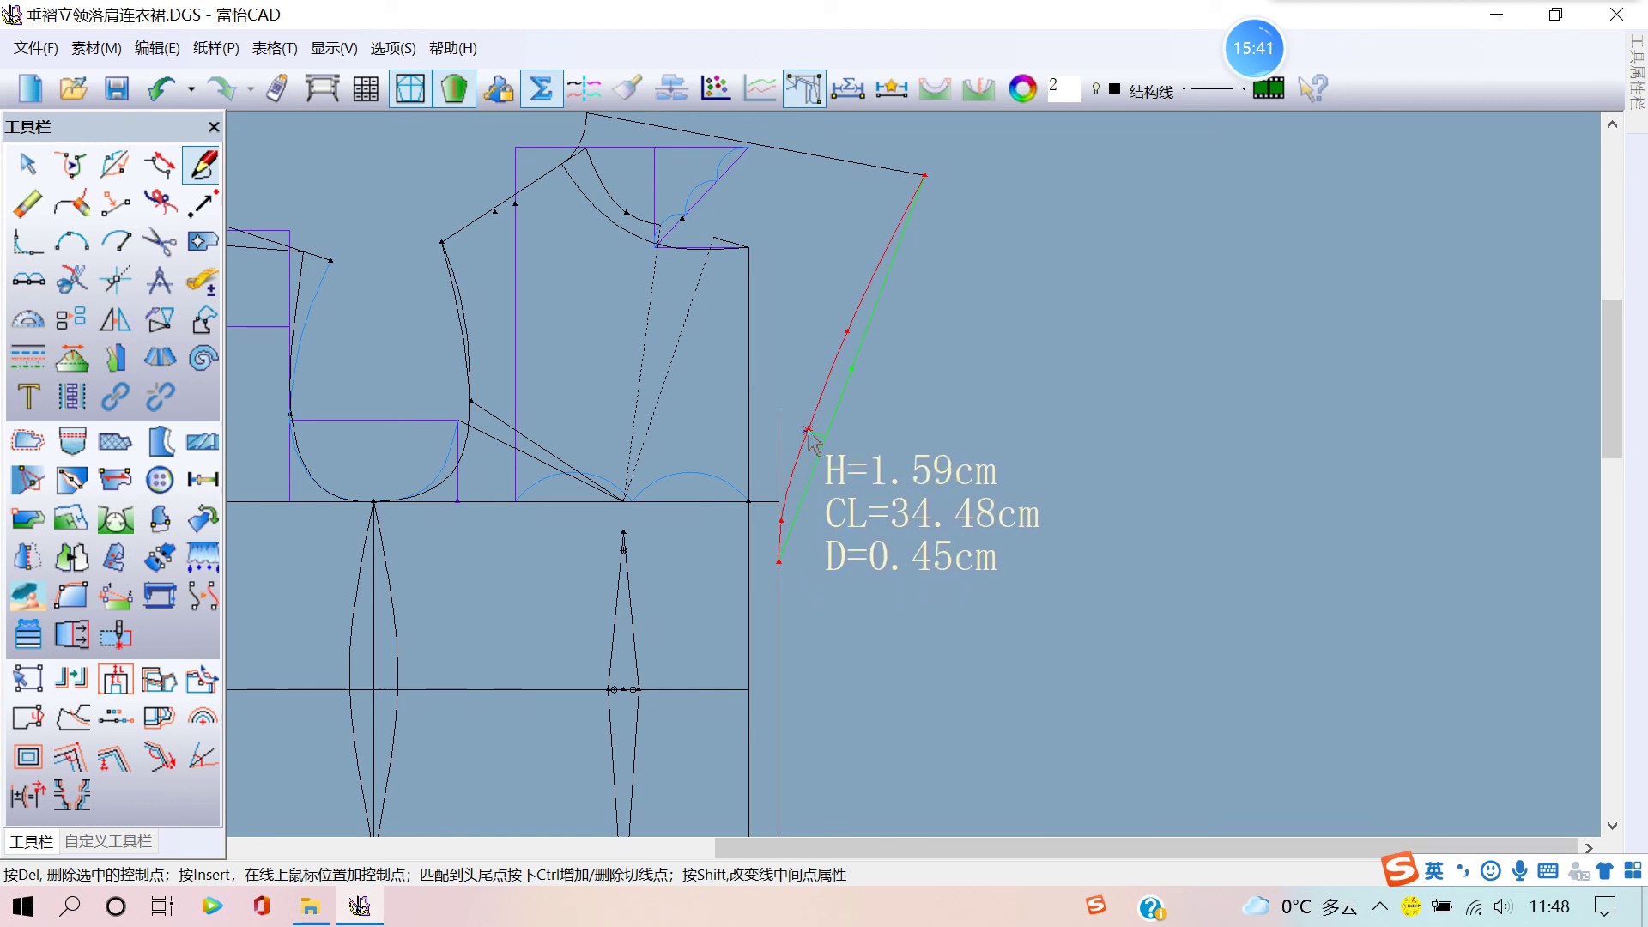
- Reshape the side seam curve, pulling its bend near the underarm lower
{"action": "right_click", "coordinate": [776, 441]}
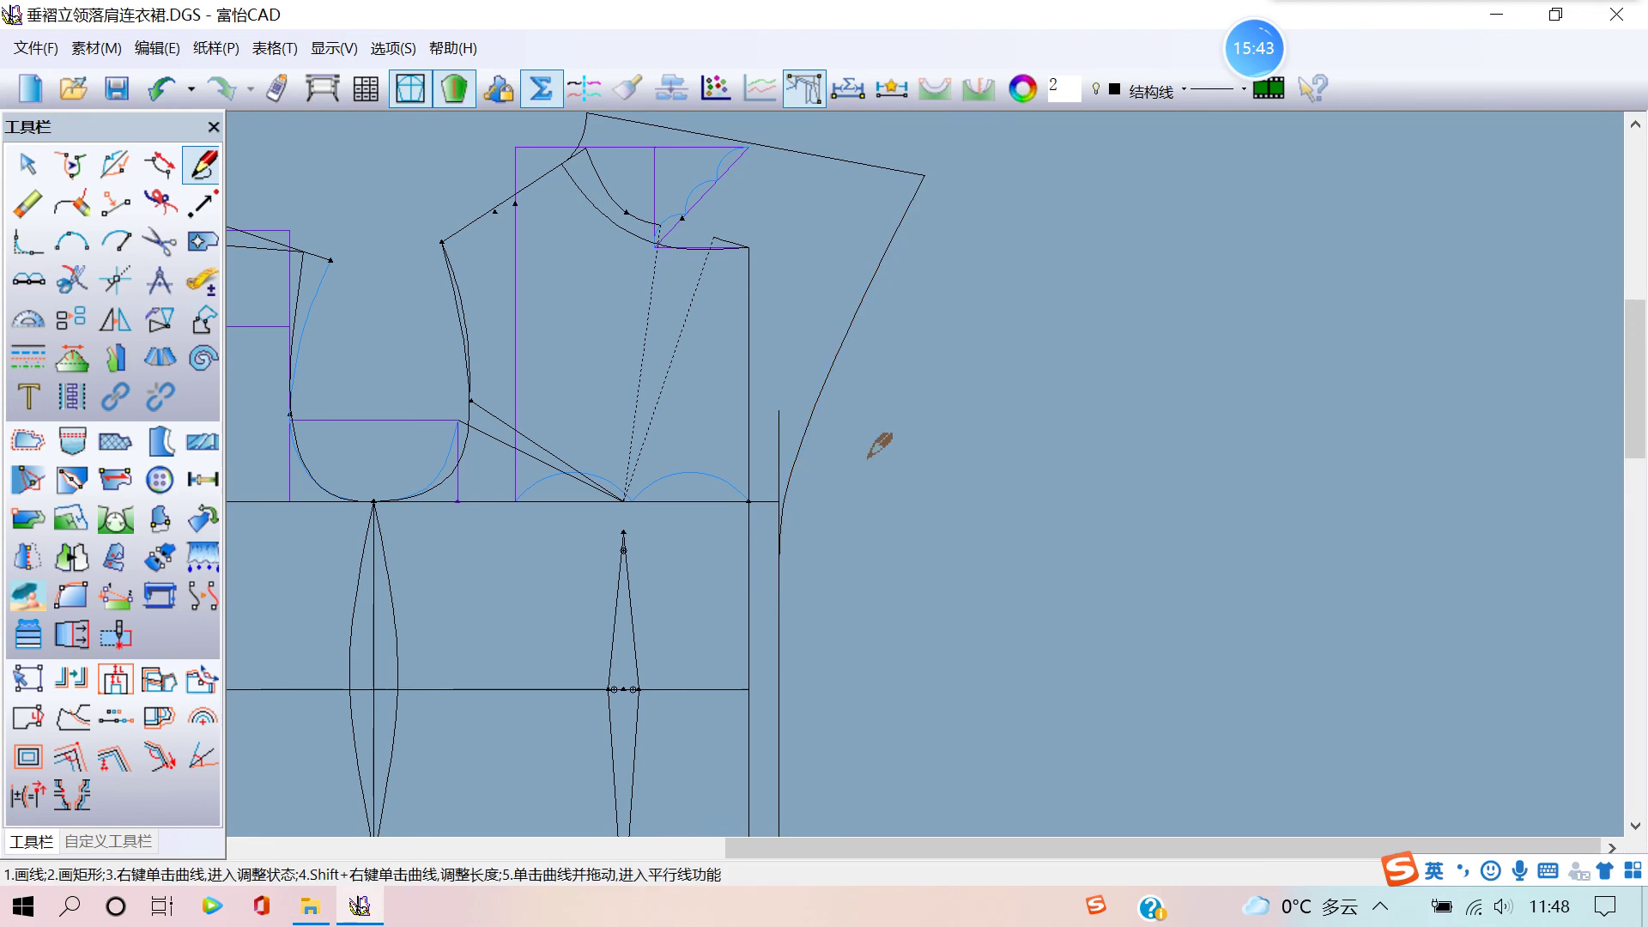
{"action": "scroll", "coordinate": [824, 460], "scroll_direction": "down", "scroll_amount": 2}
{"action": "scroll", "coordinate": [815, 478], "scroll_direction": "down", "scroll_amount": 1}
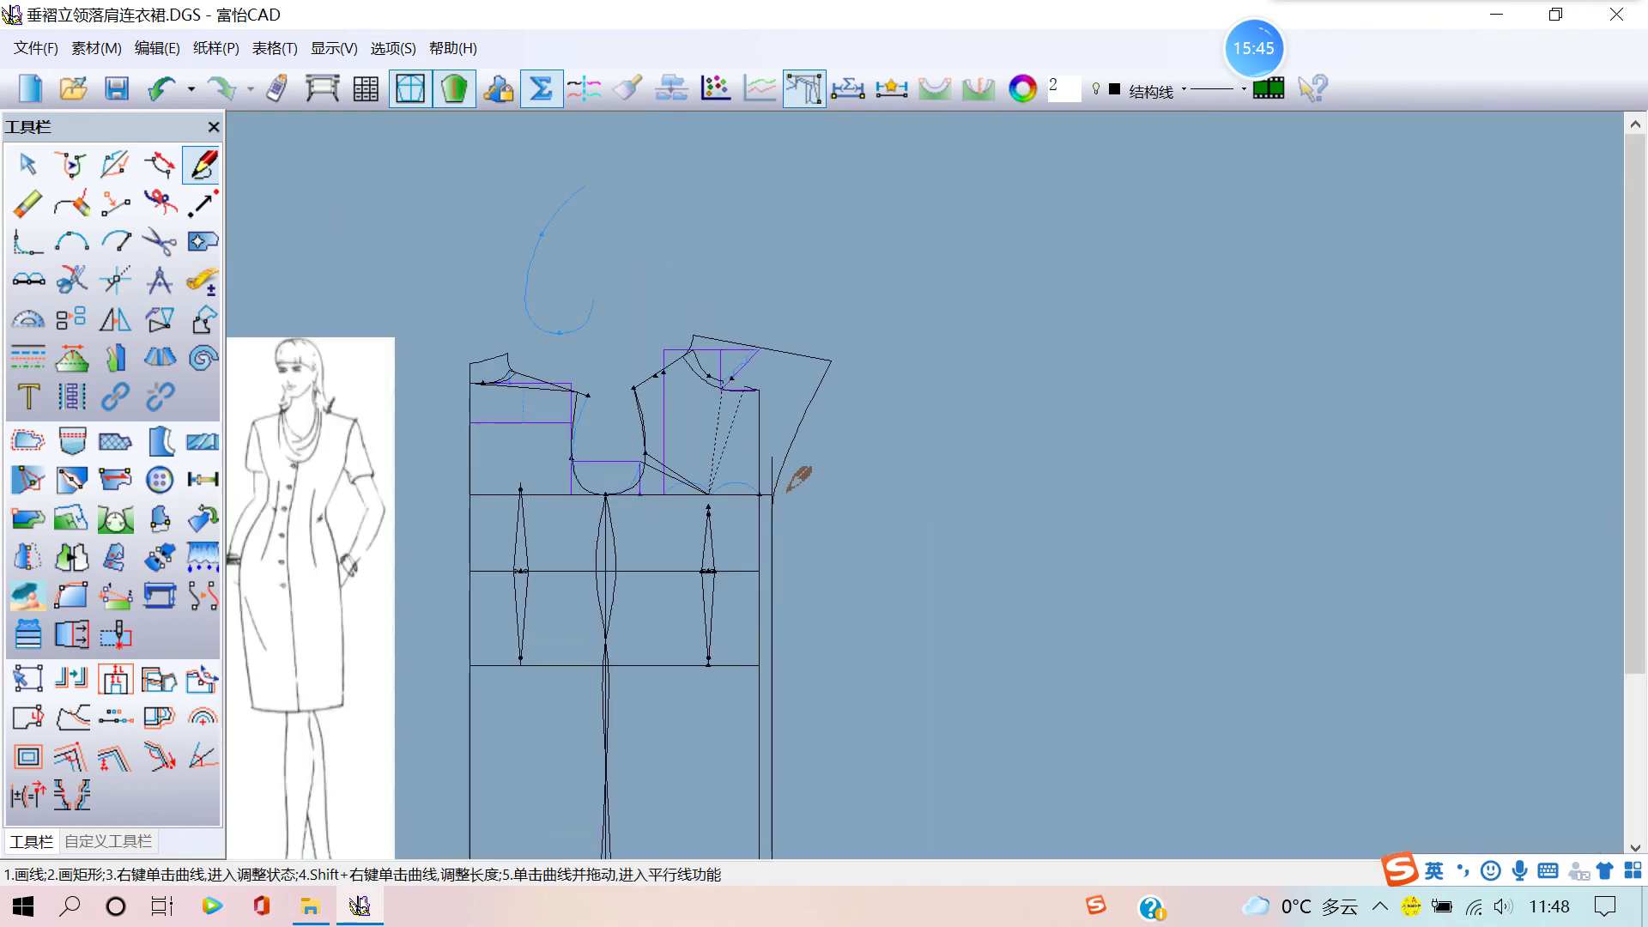
{"action": "scroll", "coordinate": [798, 478], "scroll_direction": "up", "scroll_amount": 3}
{"action": "right_click", "coordinate": [756, 452]}
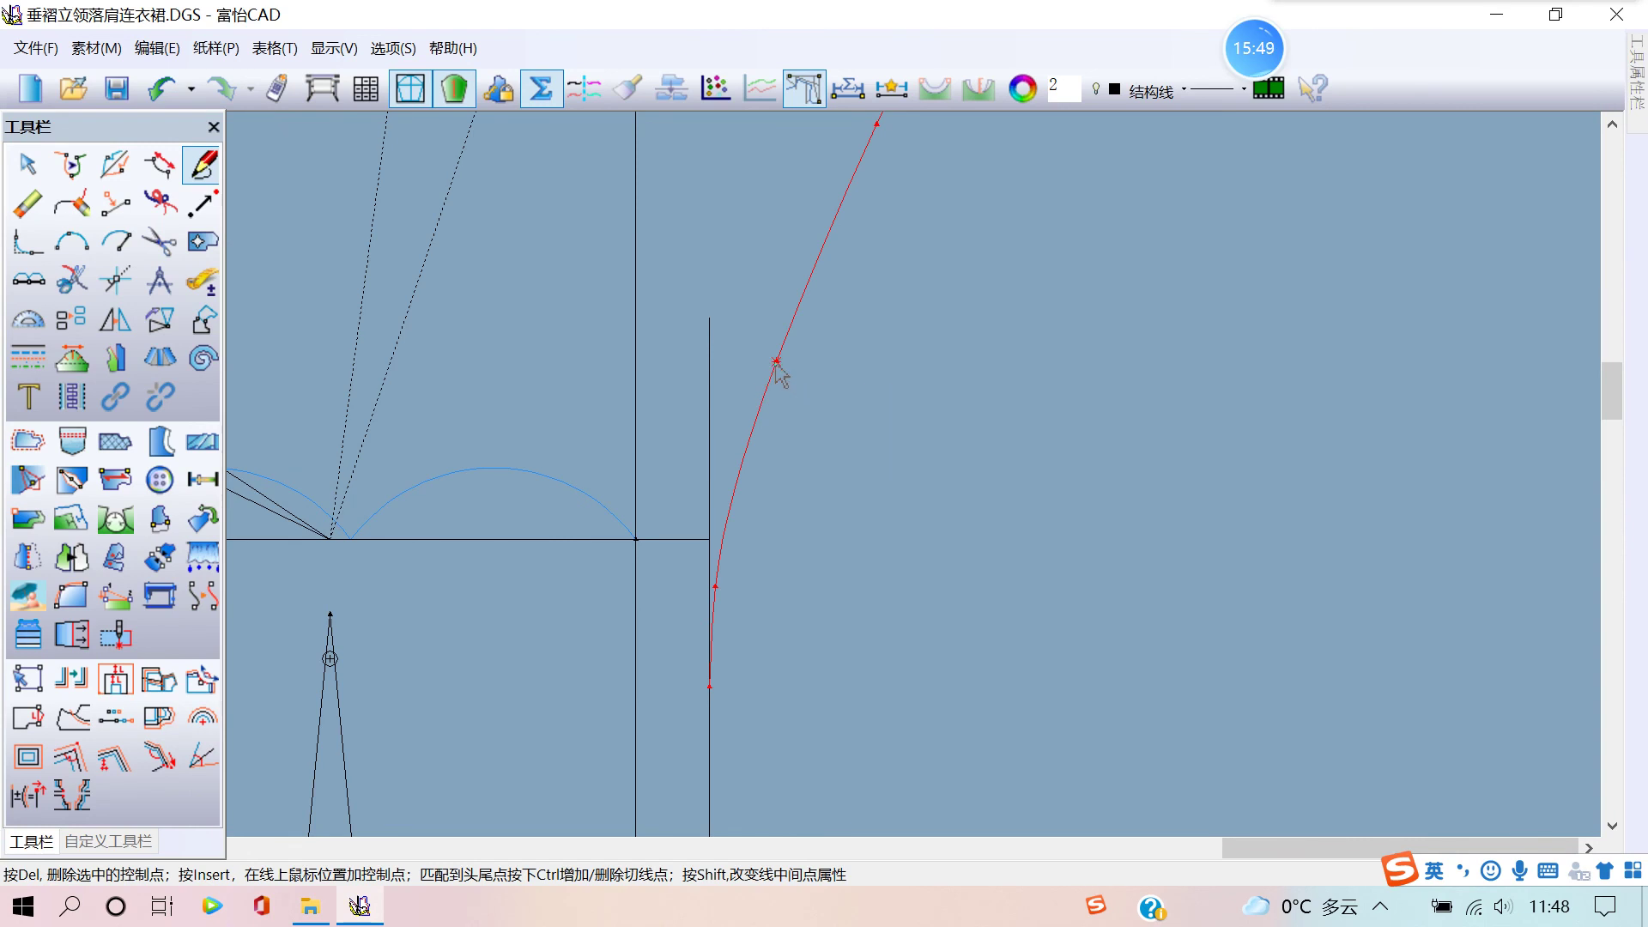
{"action": "left_click_drag", "start_coordinate": [777, 362], "coordinate": [785, 418]}
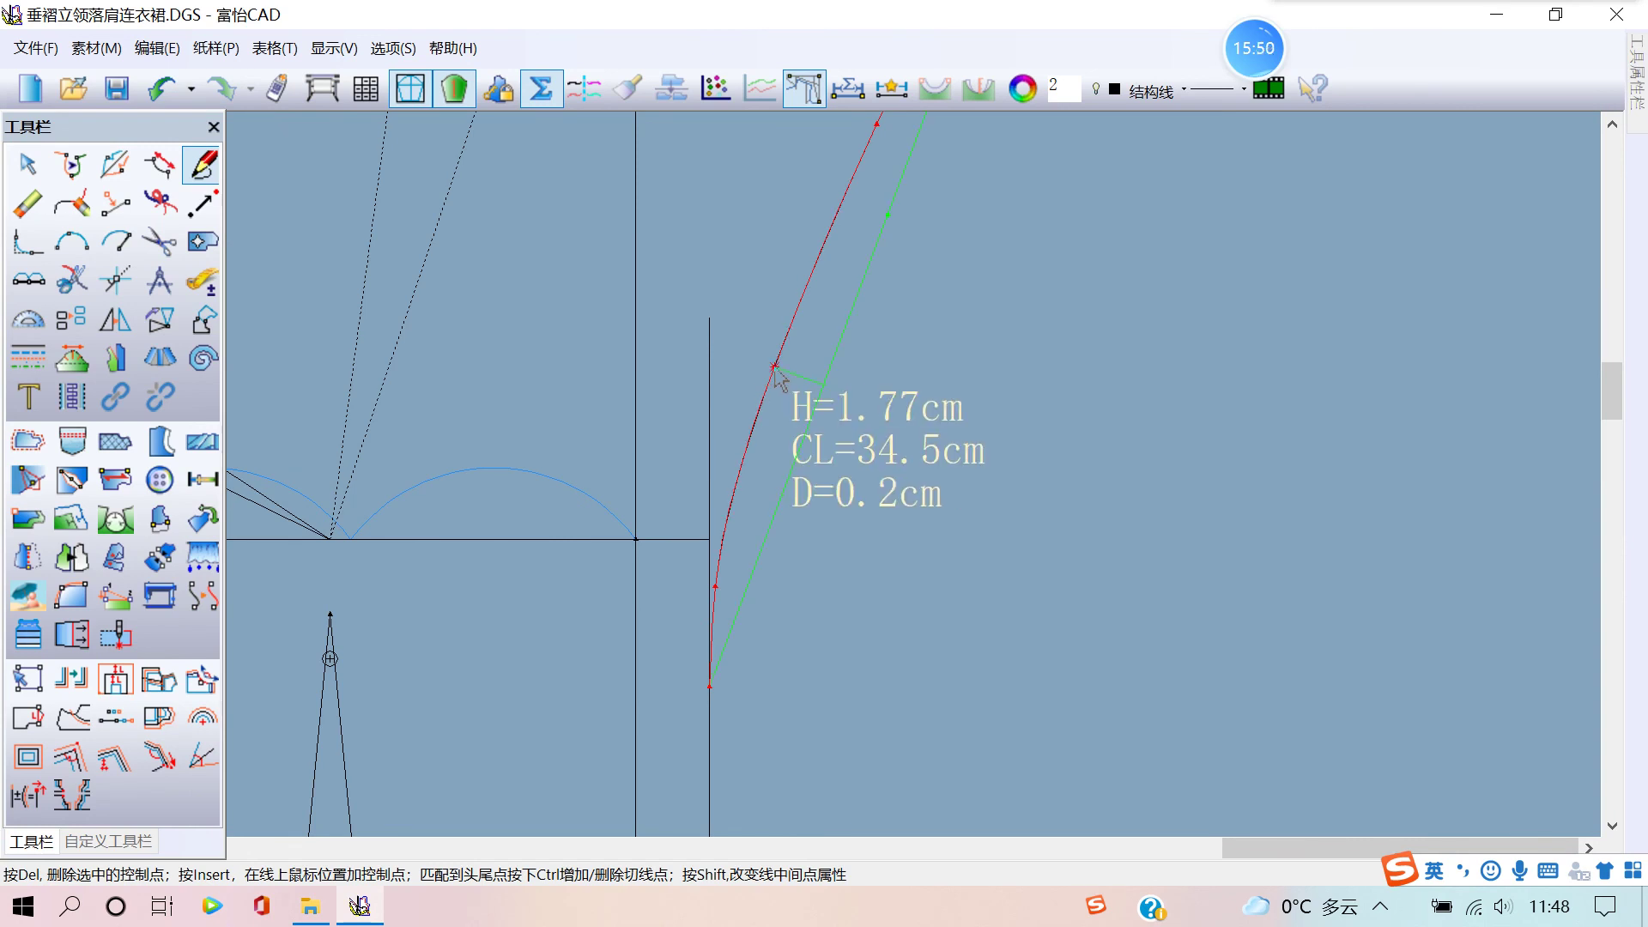
{"action": "right_click", "coordinate": [785, 418]}
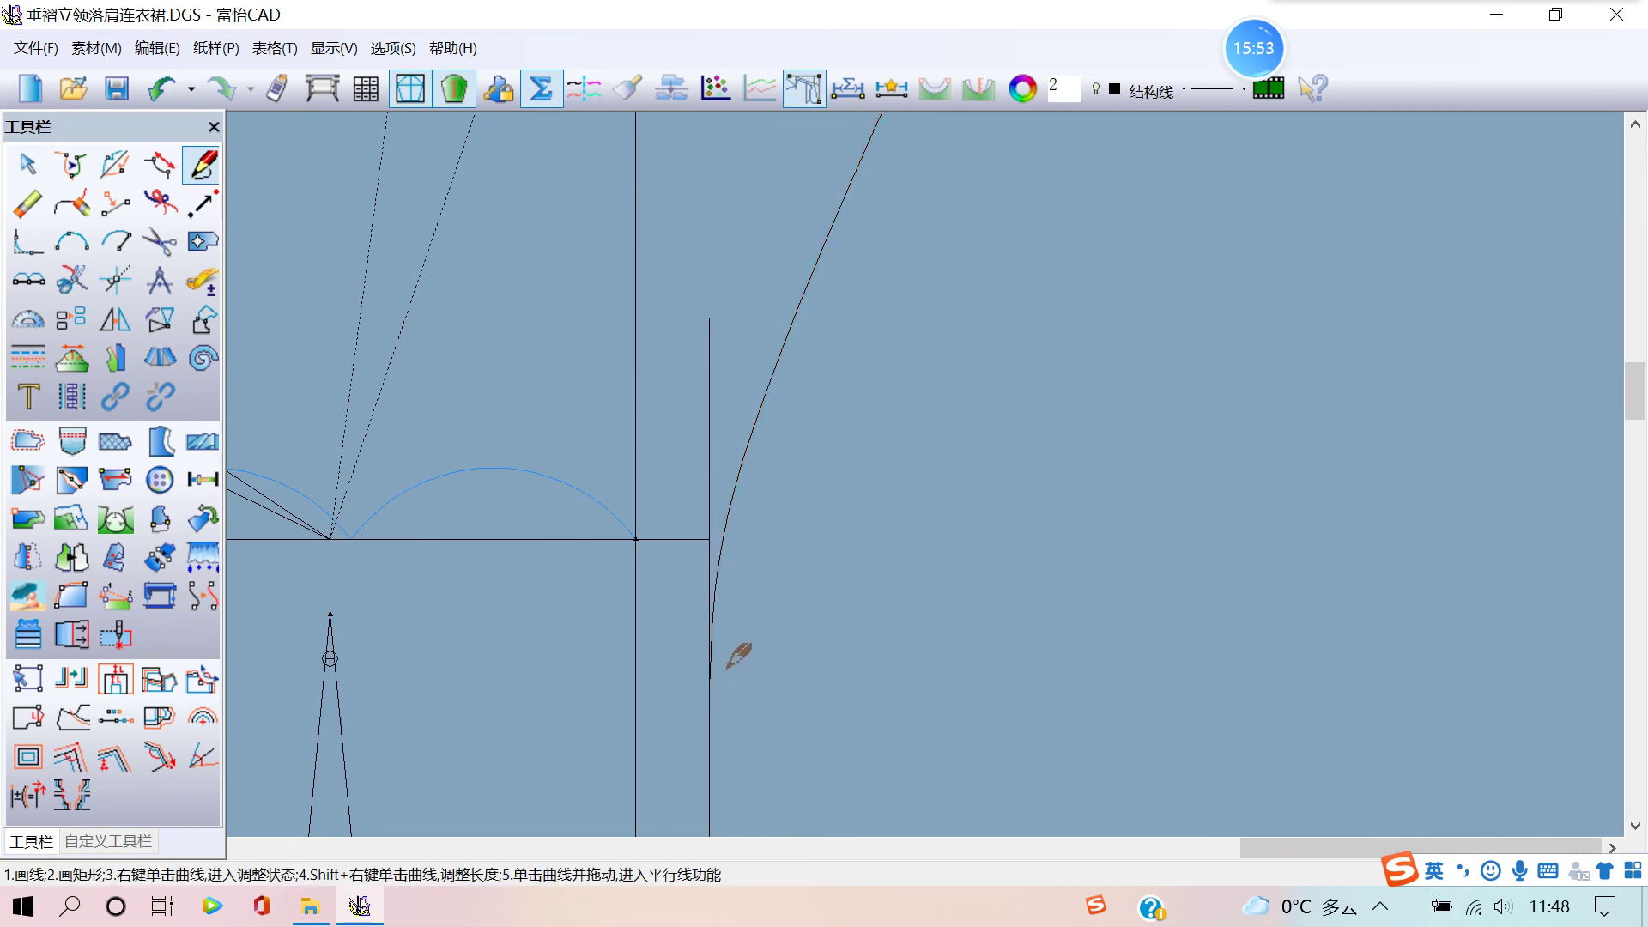
- Move the curve's lower point up onto the vertical line to deepen the bow
{"action": "right_click", "coordinate": [740, 475]}
{"action": "left_click_drag", "start_coordinate": [715, 587], "coordinate": [721, 569]}
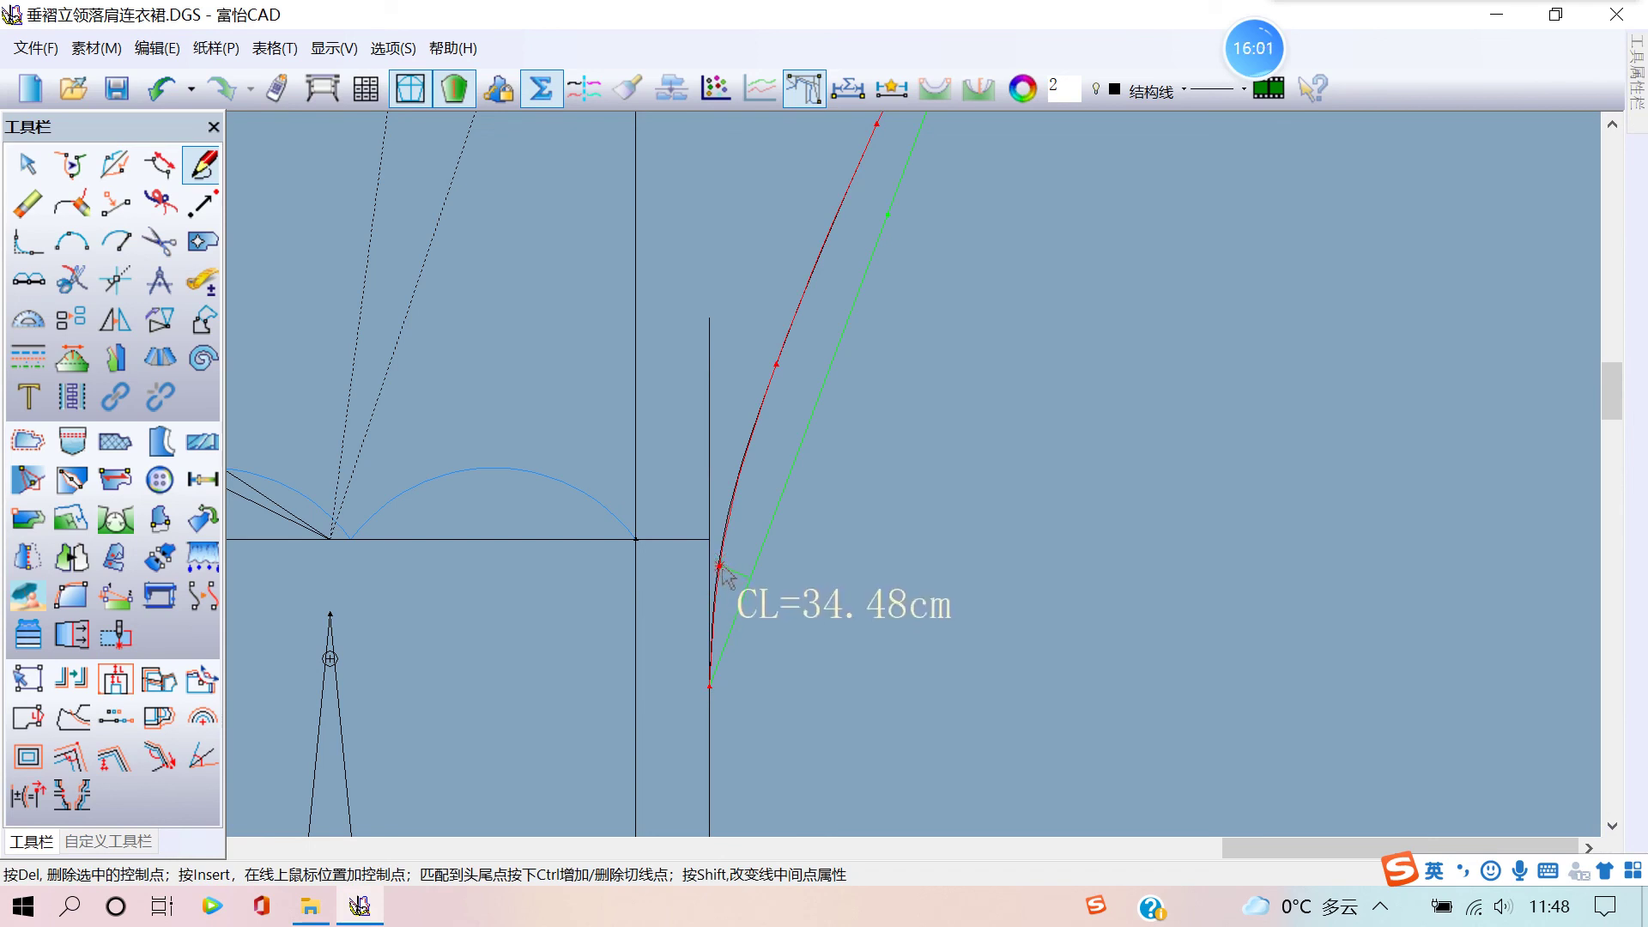
{"action": "left_click_drag", "start_coordinate": [721, 571], "coordinate": [723, 568]}
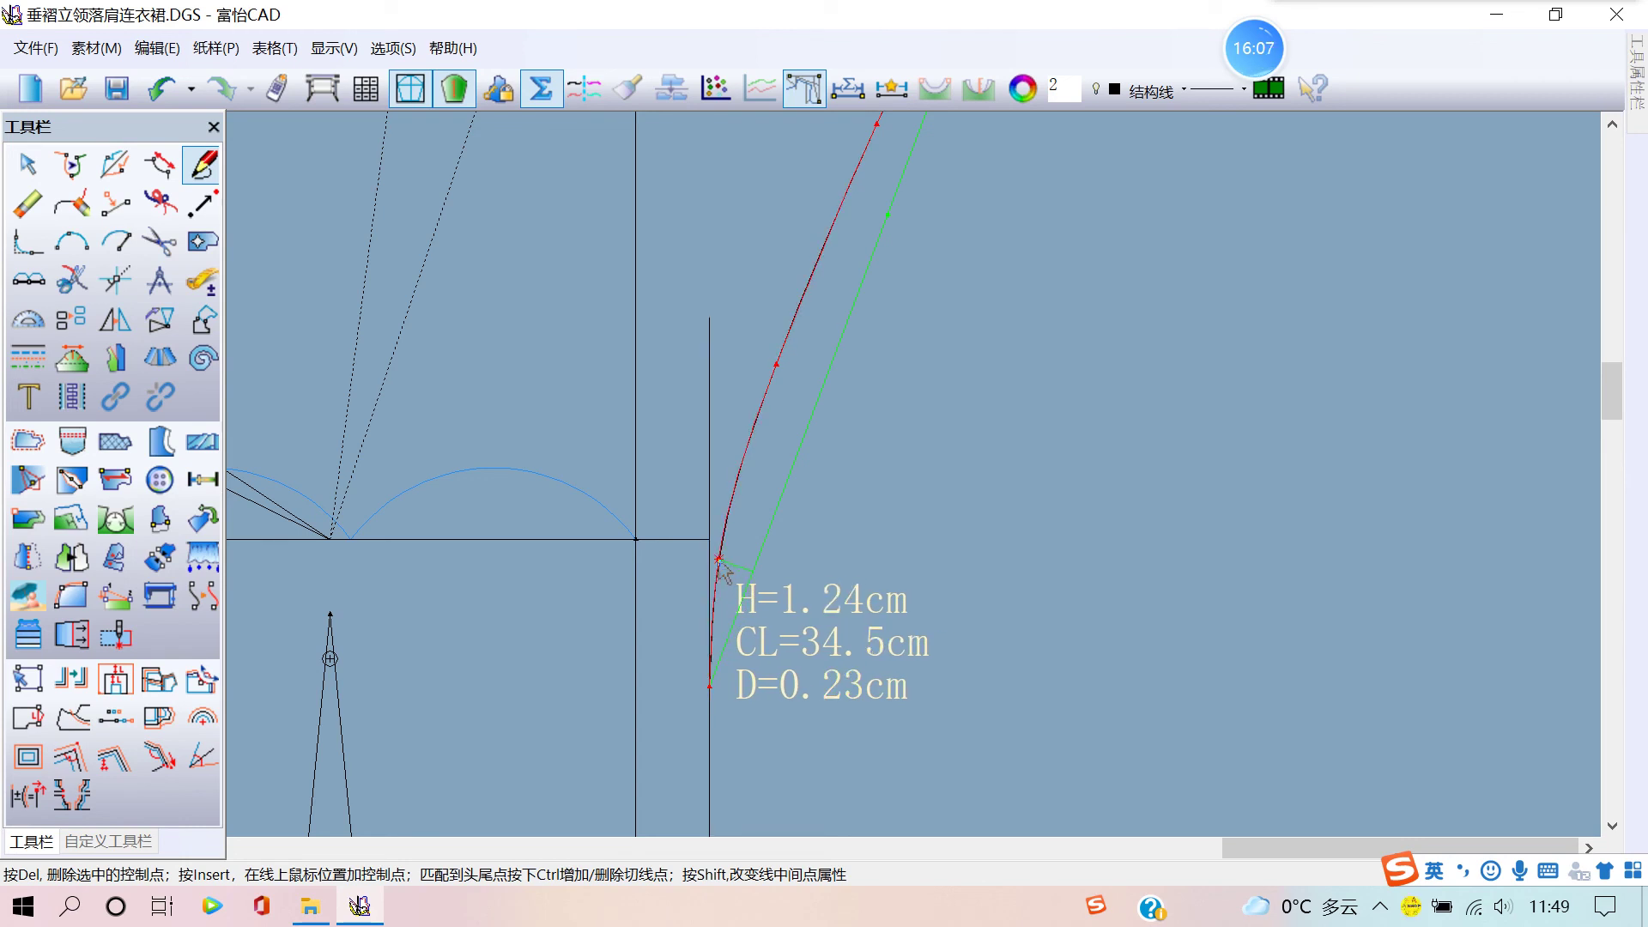
{"action": "left_click_drag", "start_coordinate": [721, 568], "coordinate": [719, 565]}
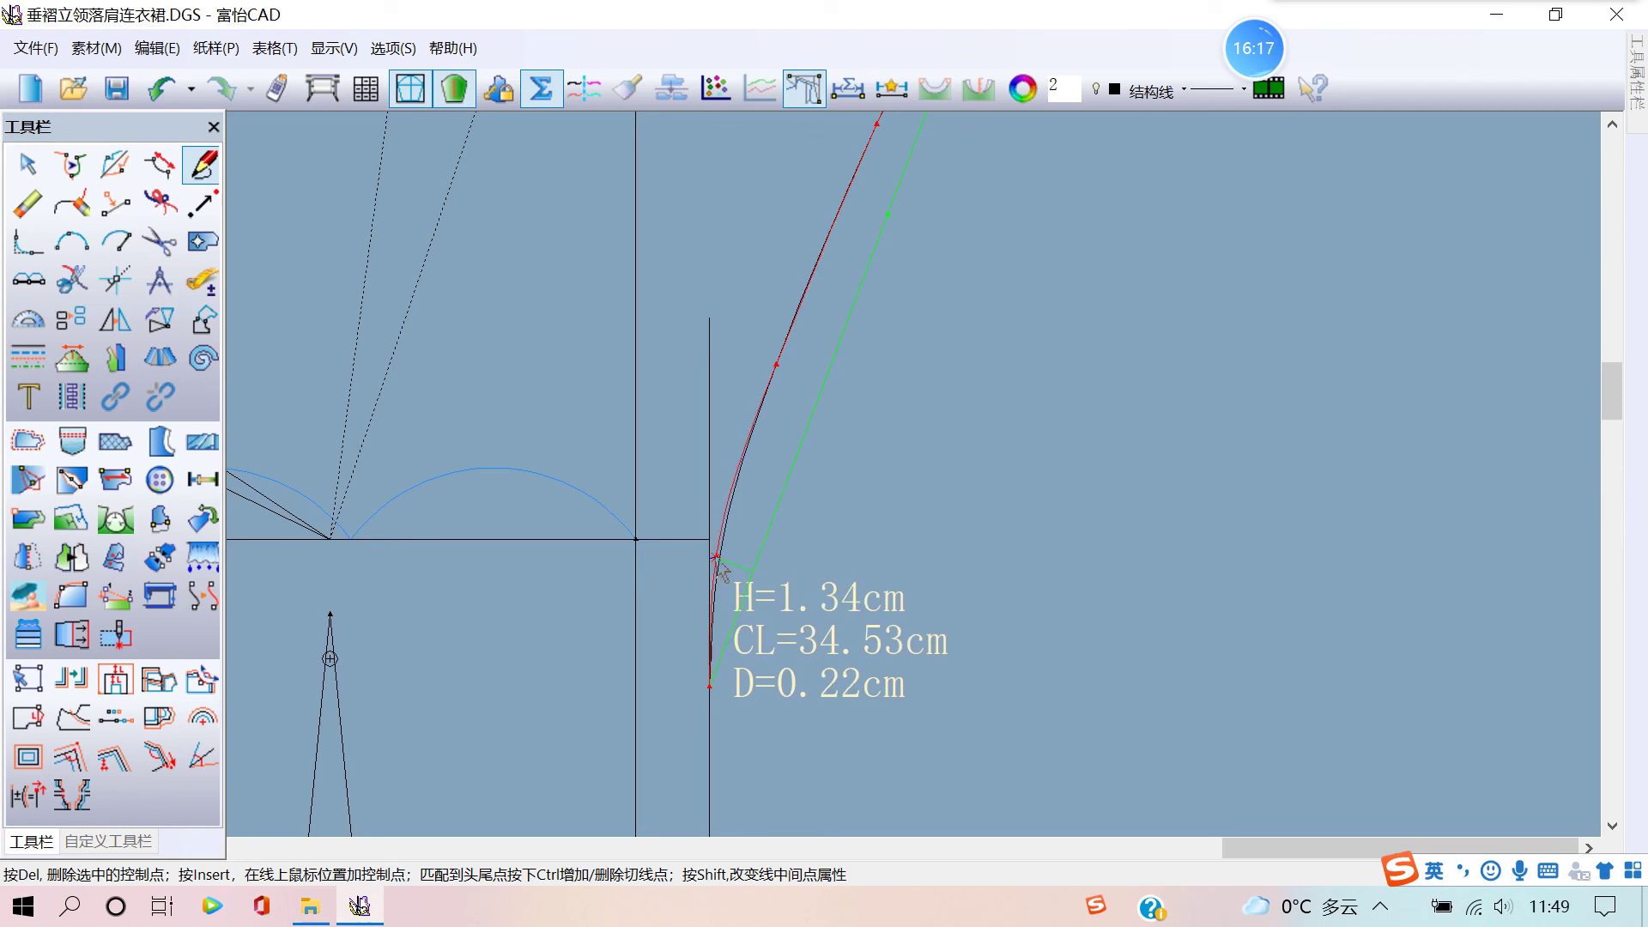
{"action": "right_click", "coordinate": [814, 421]}
- Bow the shoulder-to-underarm curve further near the underarm
{"action": "scroll", "coordinate": [815, 412], "scroll_direction": "down", "scroll_amount": 1}
{"action": "right_click", "coordinate": [795, 462]}
{"action": "left_click_drag", "start_coordinate": [795, 468], "coordinate": [788, 486]}
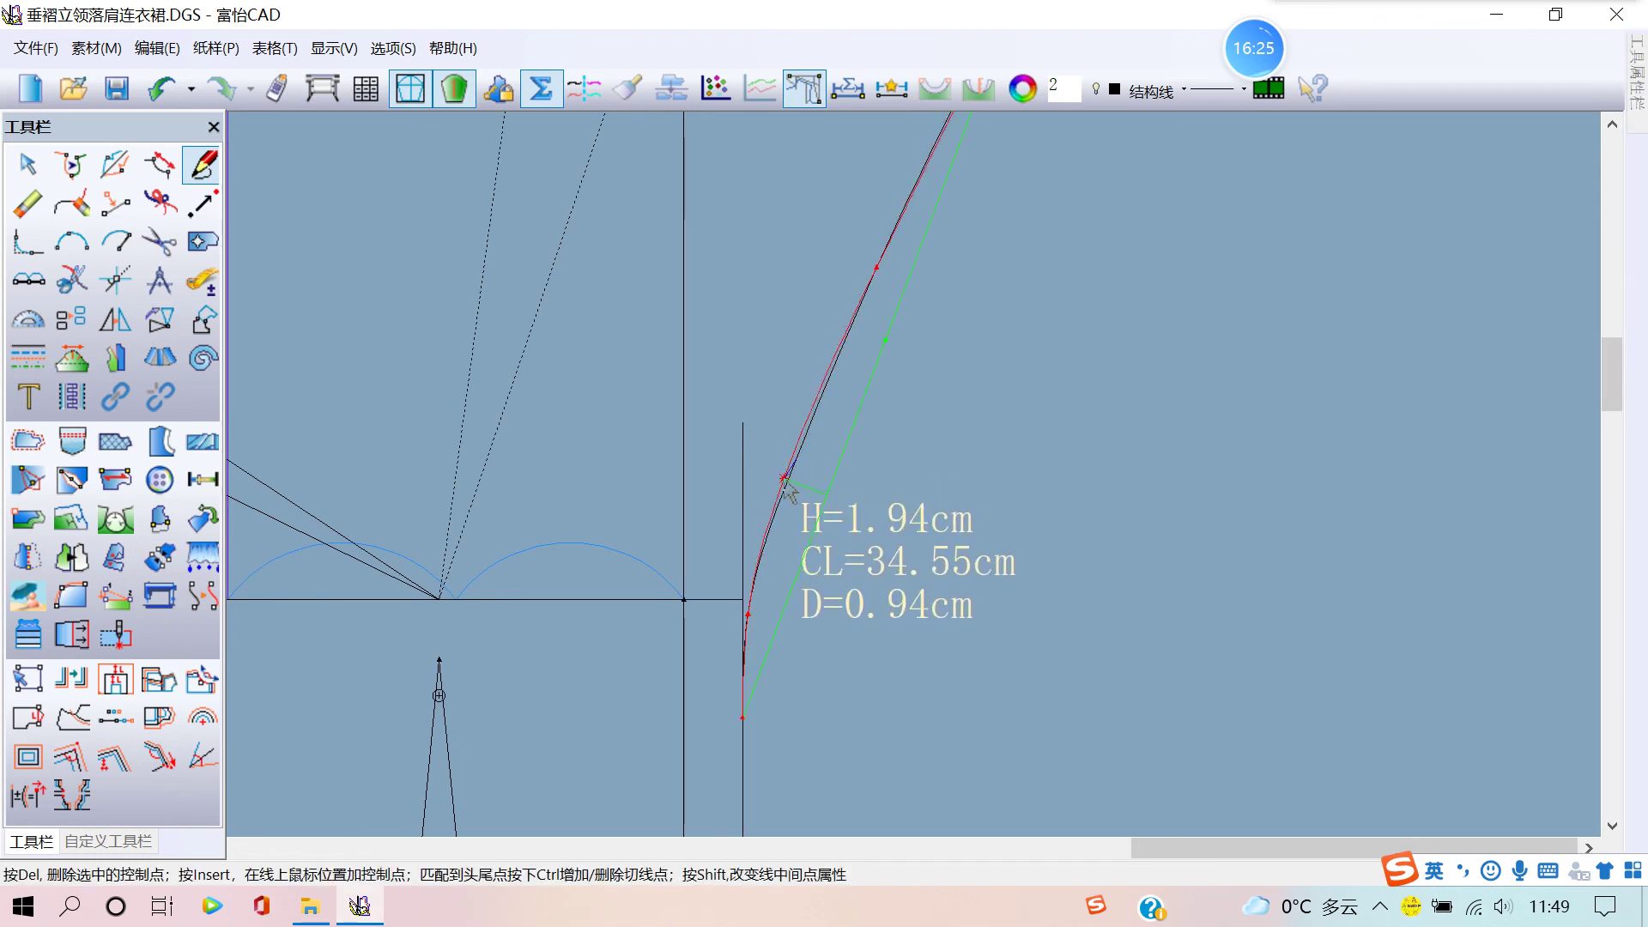
{"action": "right_click", "coordinate": [783, 472]}
{"action": "scroll", "coordinate": [816, 482], "scroll_direction": "down", "scroll_amount": 2}
{"action": "scroll", "coordinate": [747, 464], "scroll_direction": "down", "scroll_amount": 2}
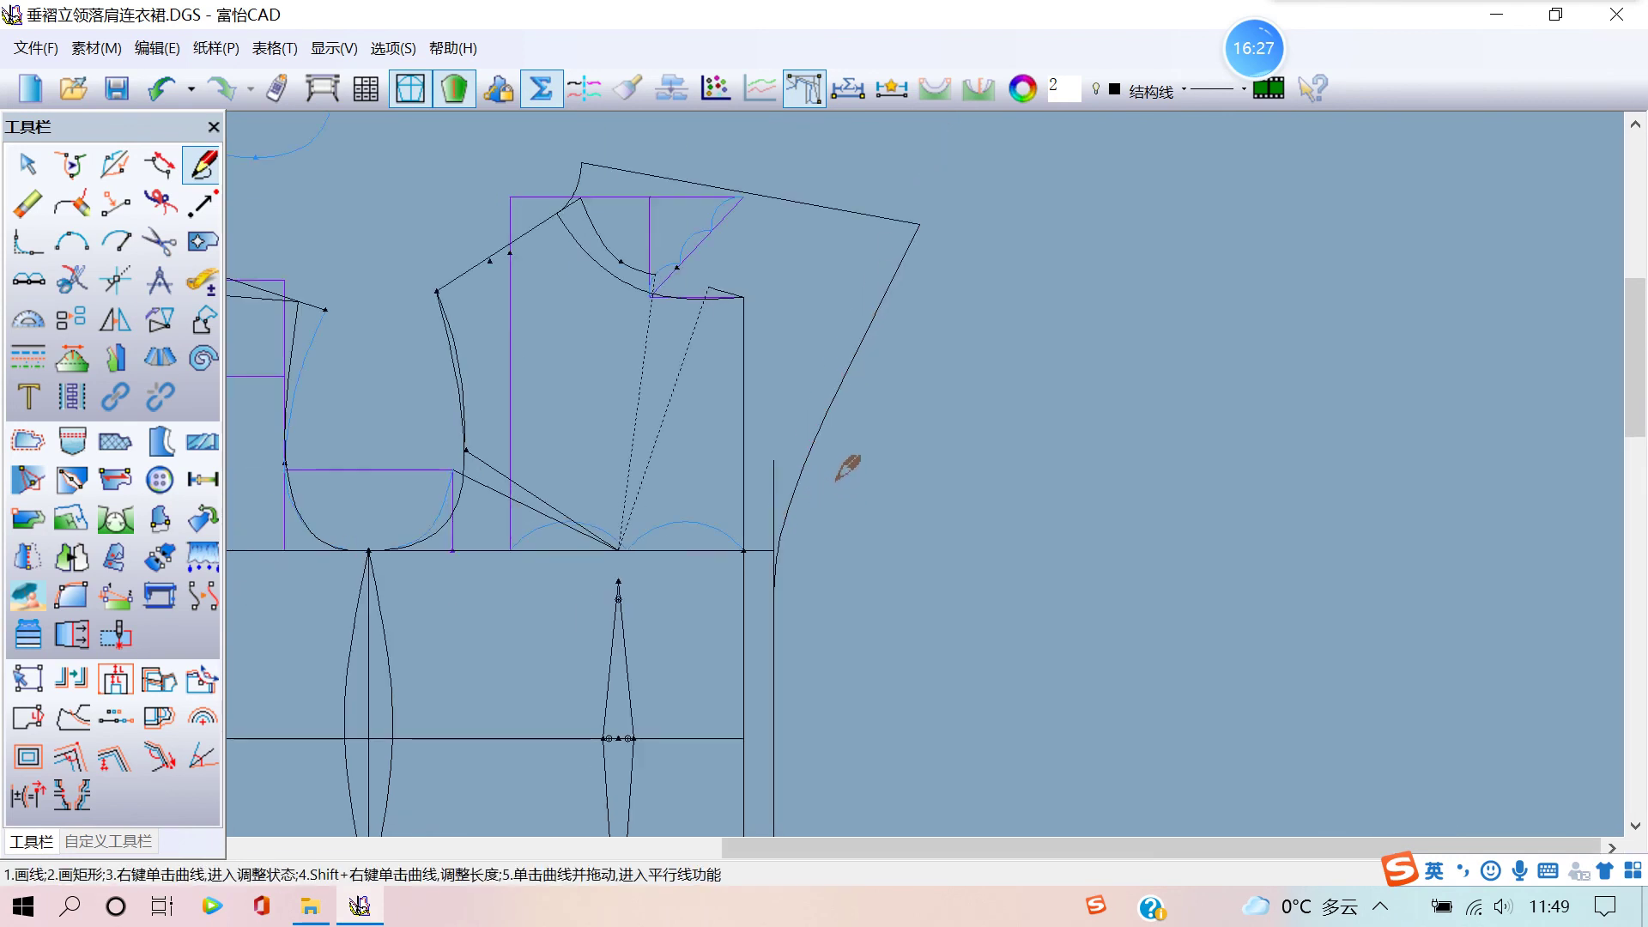
{"action": "scroll", "coordinate": [846, 451], "scroll_direction": "down", "scroll_amount": 2}
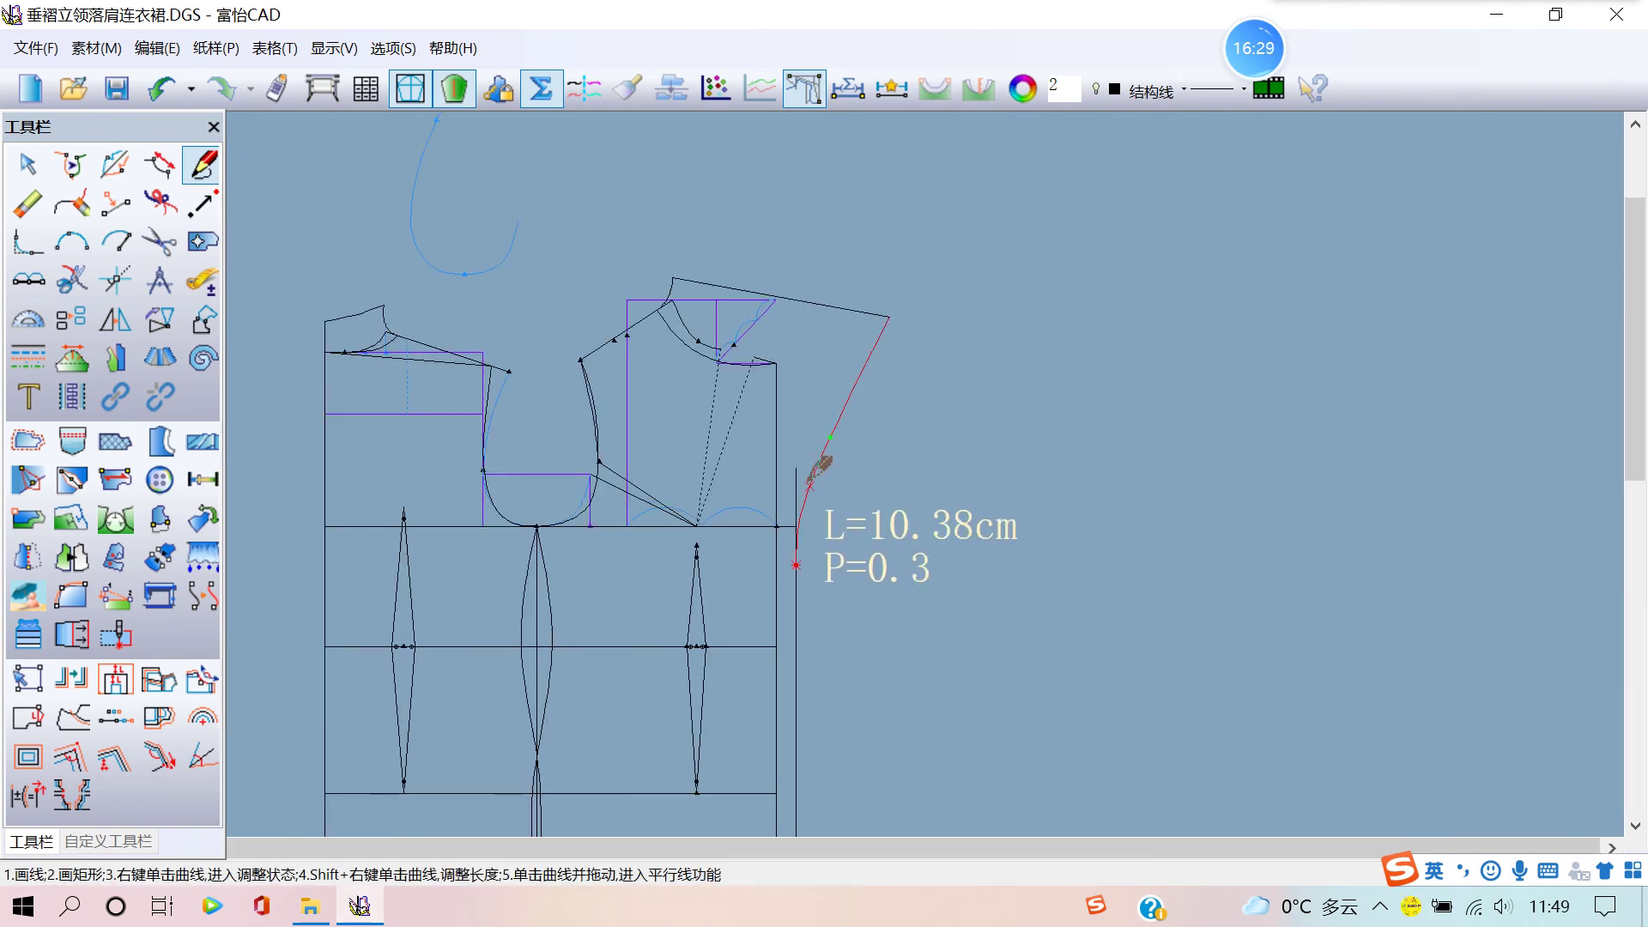
- Reopen the shoulder-to-underarm curve to inspect it, closing without changes
{"action": "right_click", "coordinate": [811, 489]}
{"action": "scroll", "coordinate": [811, 489], "scroll_direction": "up", "scroll_amount": 1}
{"action": "scroll", "coordinate": [808, 490], "scroll_direction": "up", "scroll_amount": 1}
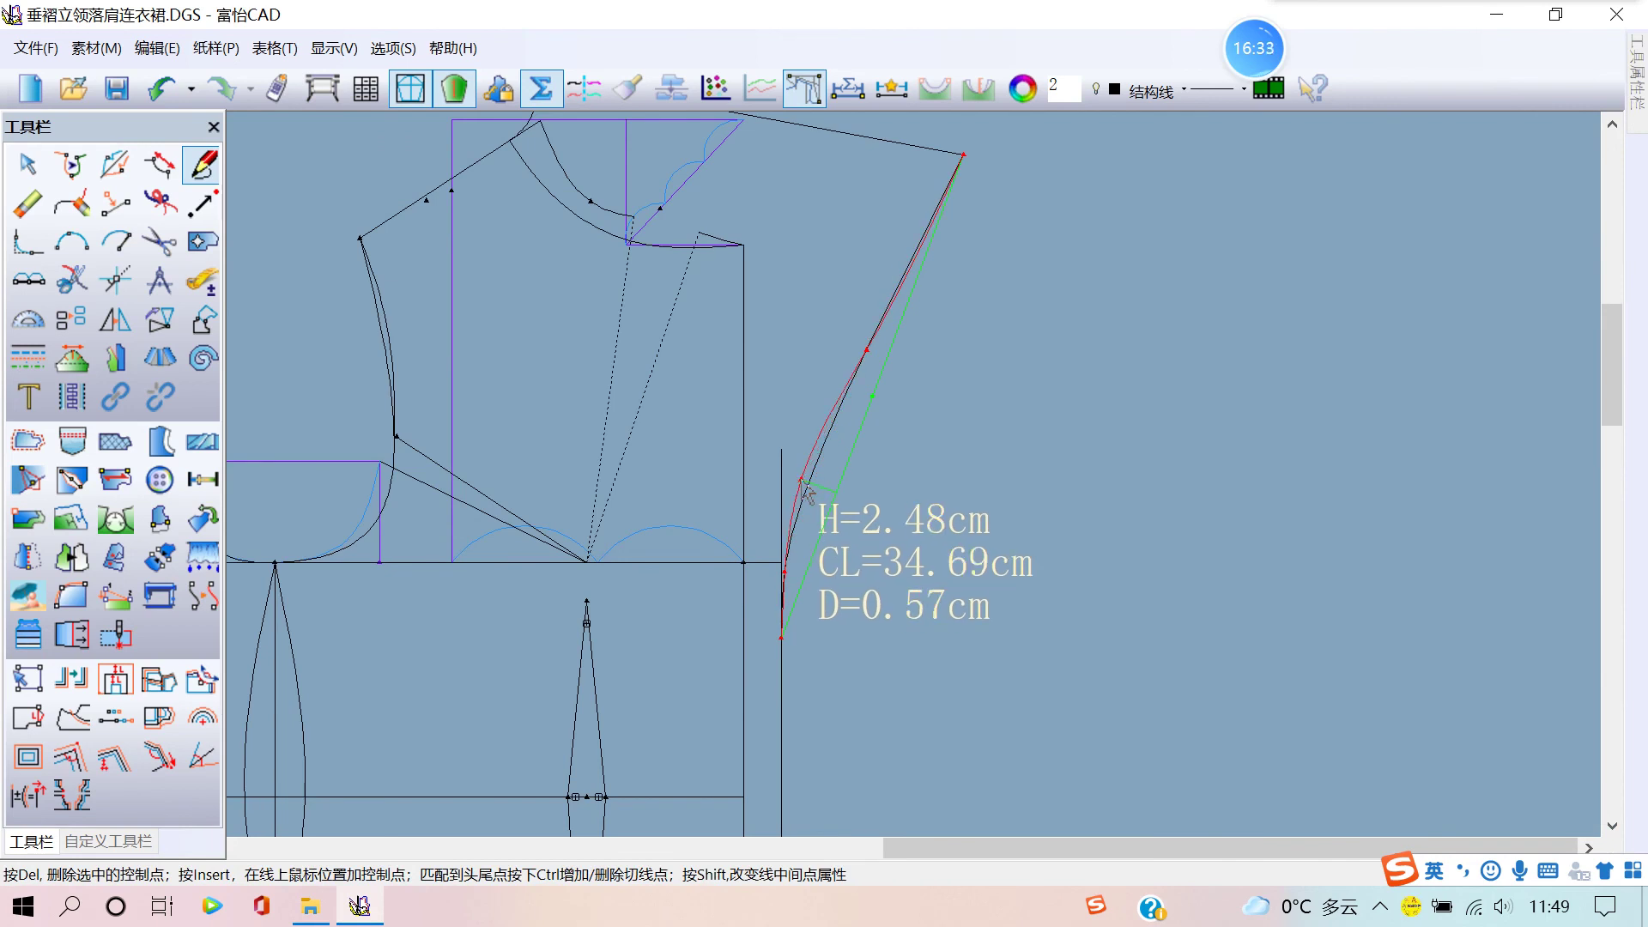
{"action": "right_click", "coordinate": [807, 493]}
{"action": "scroll", "coordinate": [850, 437], "scroll_direction": "down", "scroll_amount": 1}
{"action": "scroll", "coordinate": [824, 455], "scroll_direction": "up", "scroll_amount": 1}
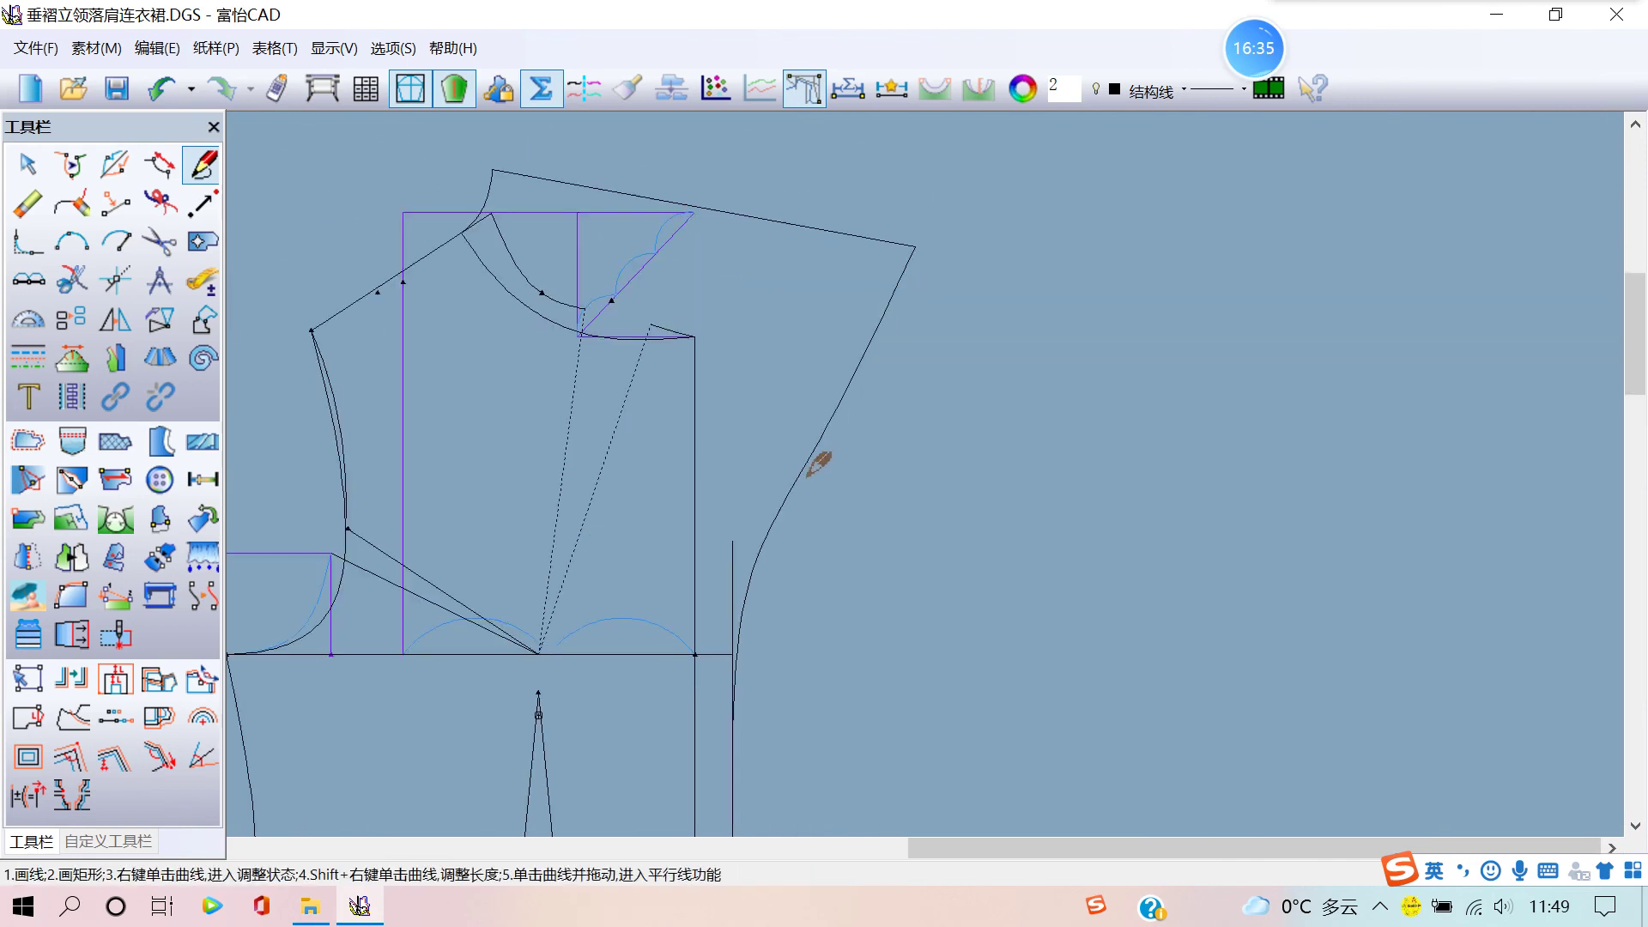
{"action": "right_click", "coordinate": [760, 568]}
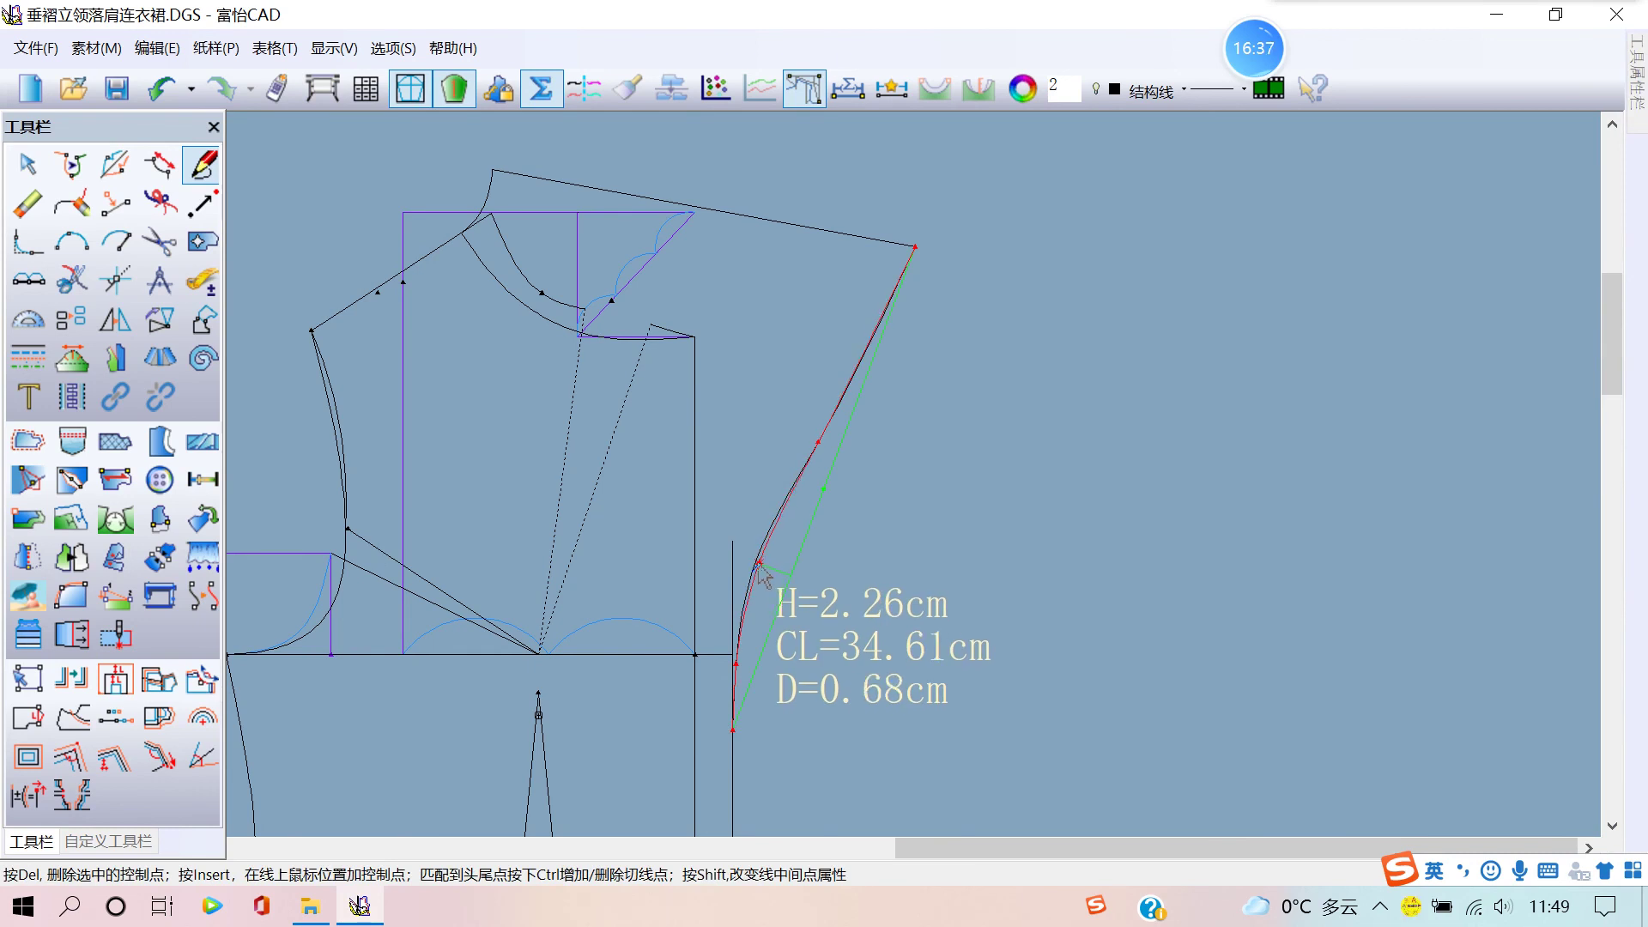
{"action": "right_click", "coordinate": [770, 574]}
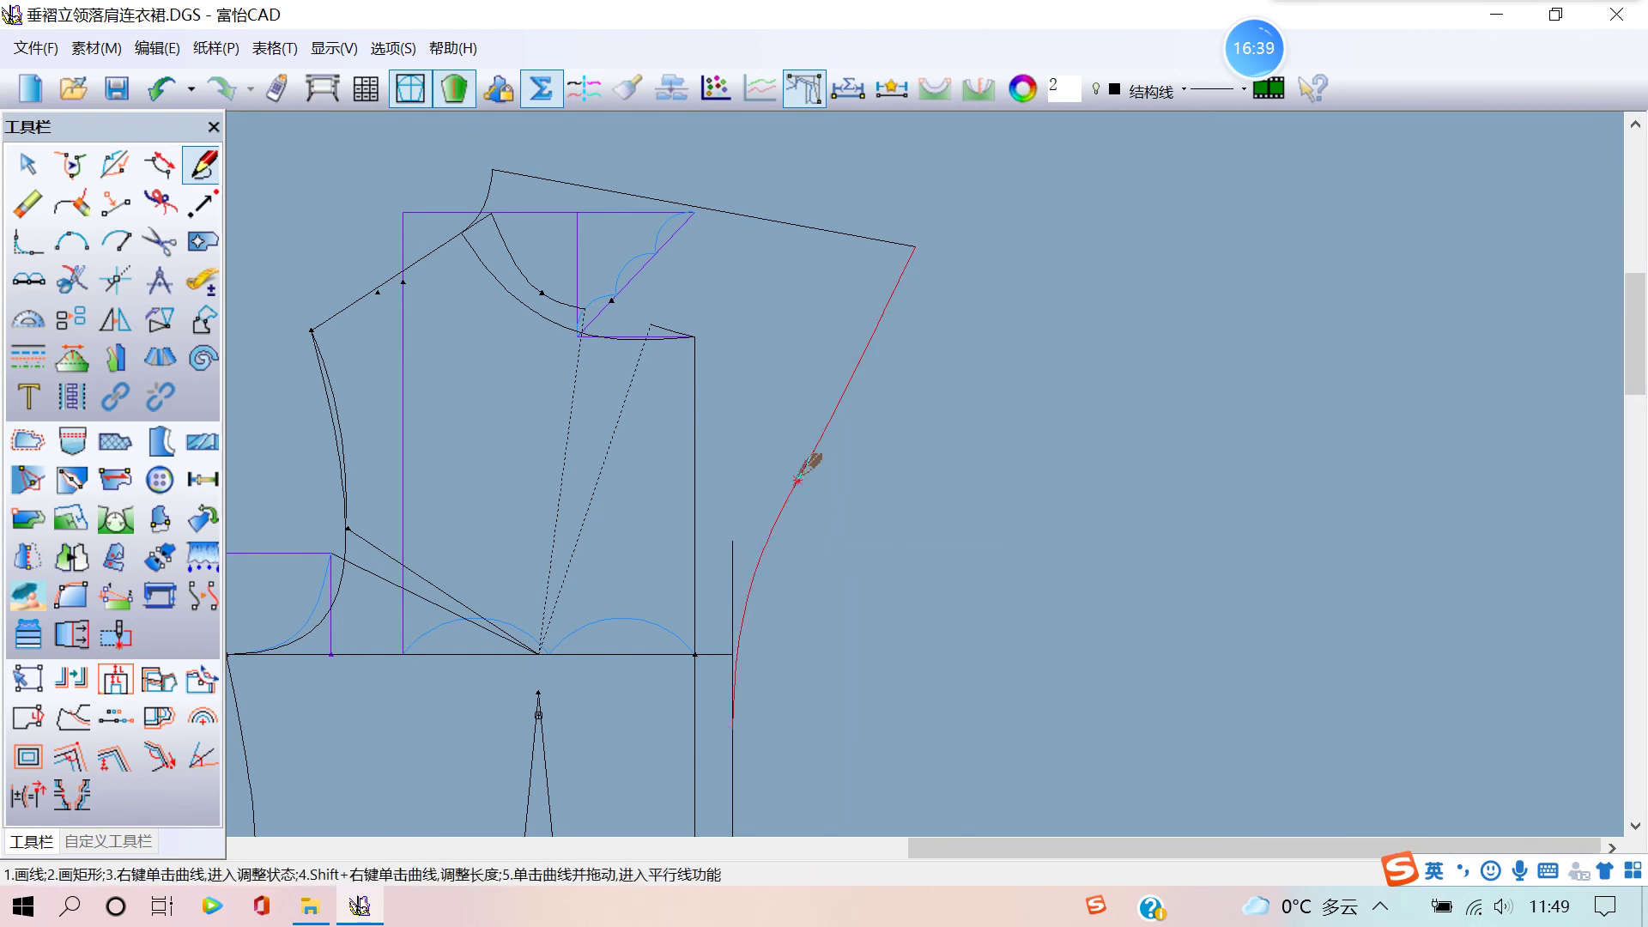
- Give the curve a final slight bow near the underarm, settling it at about 34.63 cm
{"action": "right_click", "coordinate": [807, 466]}
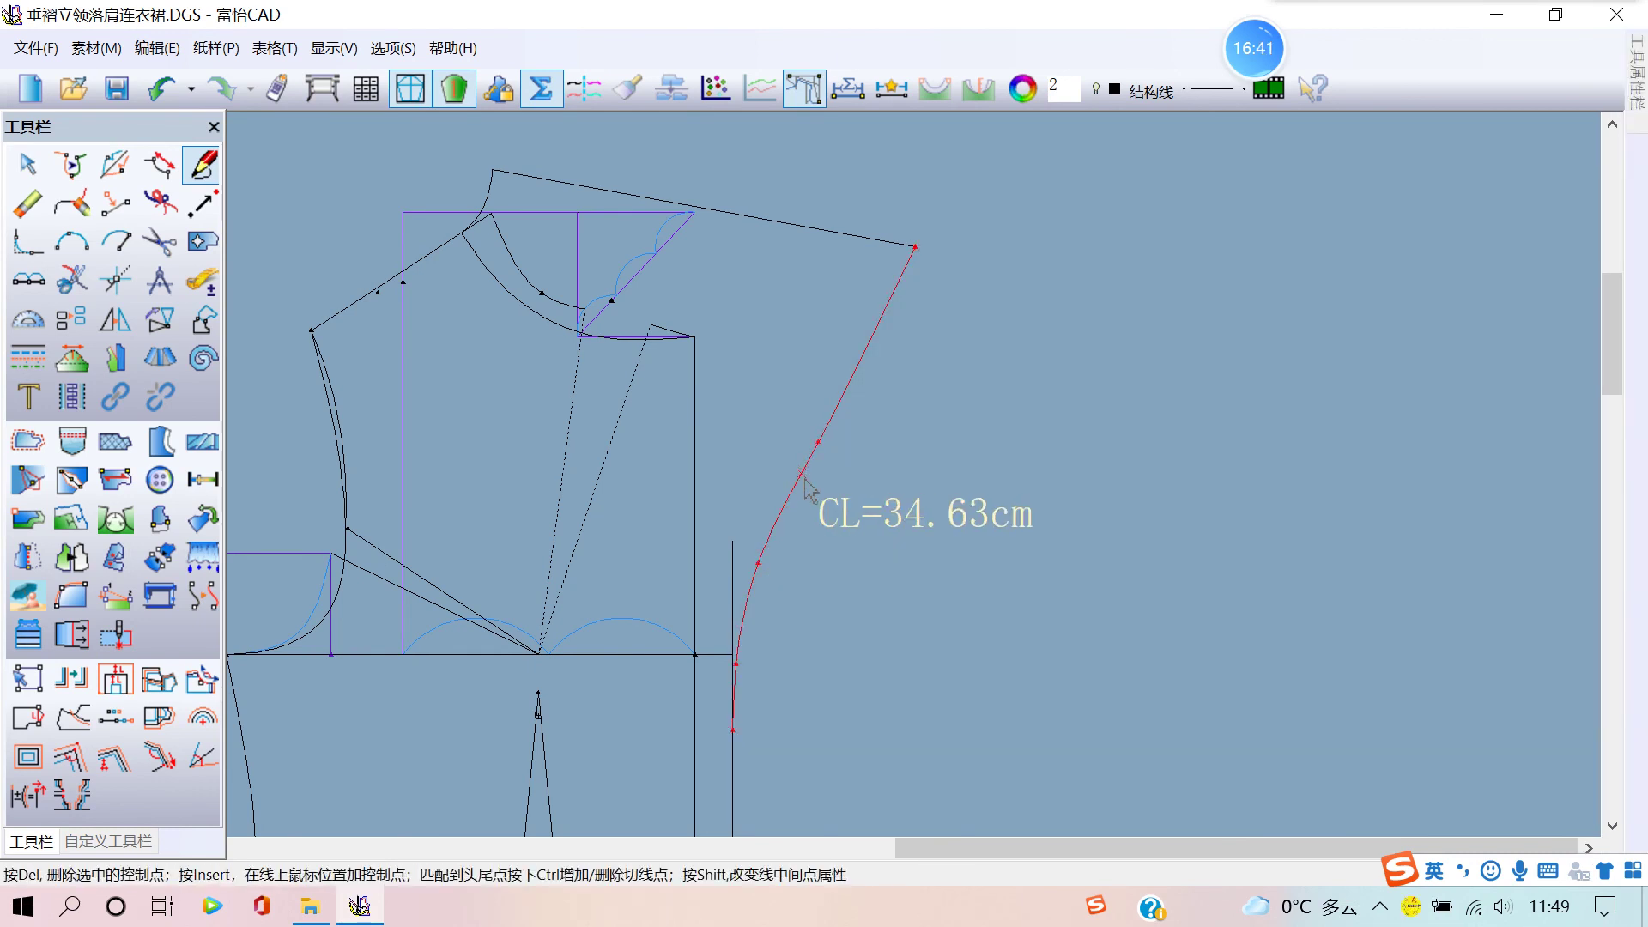
{"action": "left_click_drag", "start_coordinate": [820, 448], "coordinate": [812, 449]}
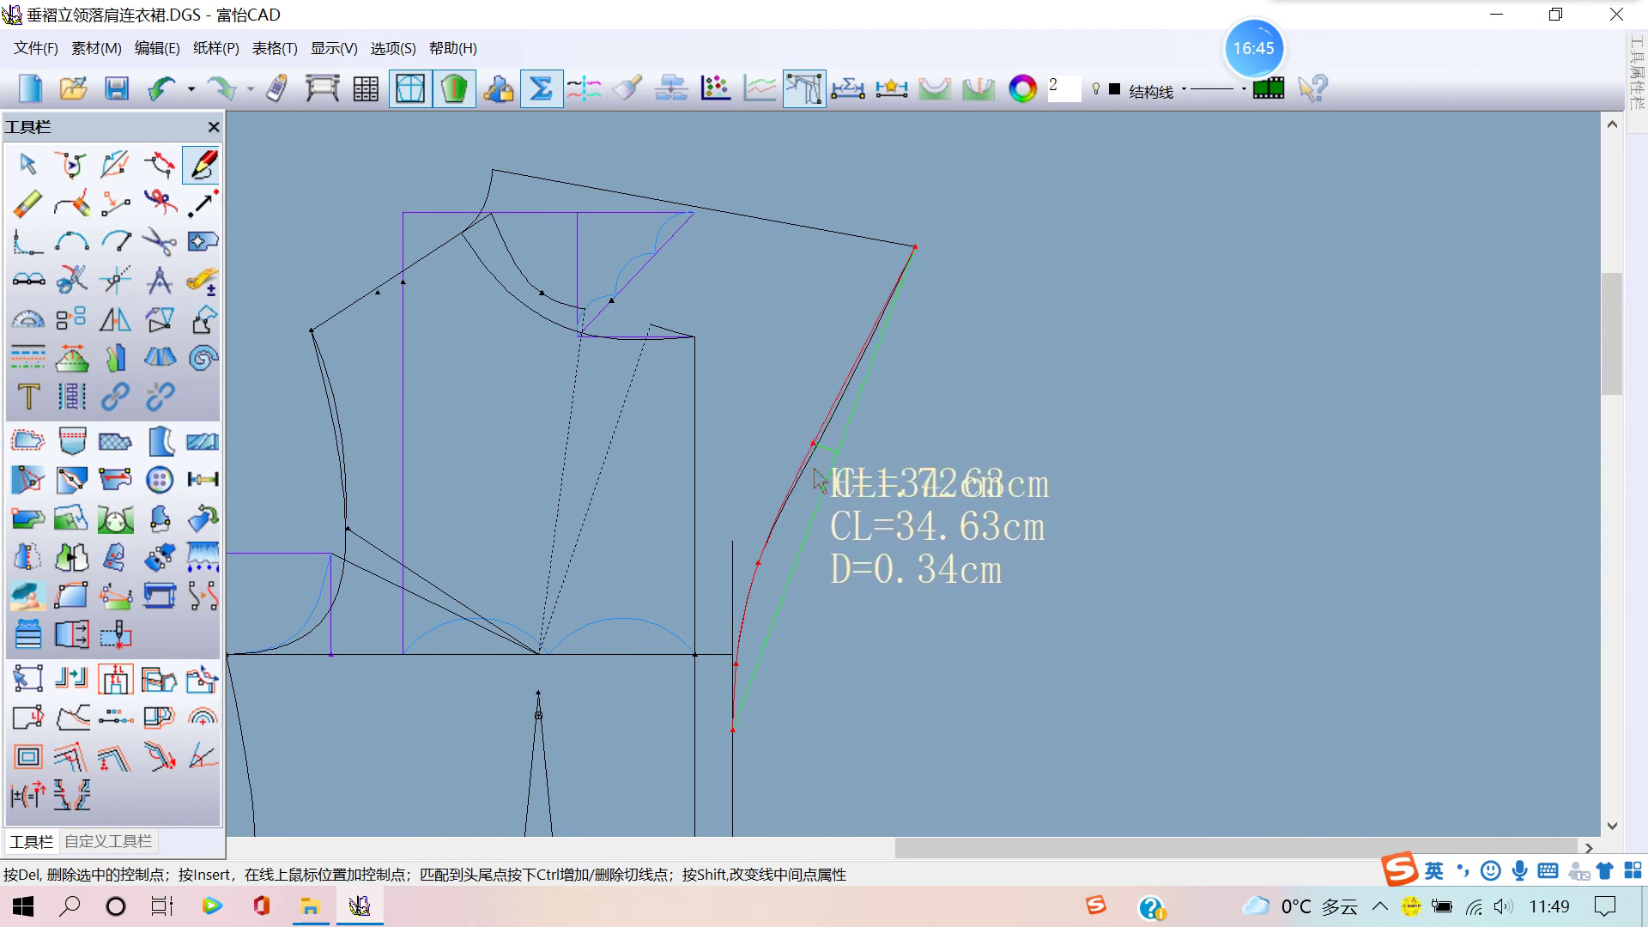
{"action": "right_click", "coordinate": [815, 481]}
{"action": "scroll", "coordinate": [847, 496], "scroll_direction": "down", "scroll_amount": 2}
{"action": "scroll", "coordinate": [826, 463], "scroll_direction": "down", "scroll_amount": 1}
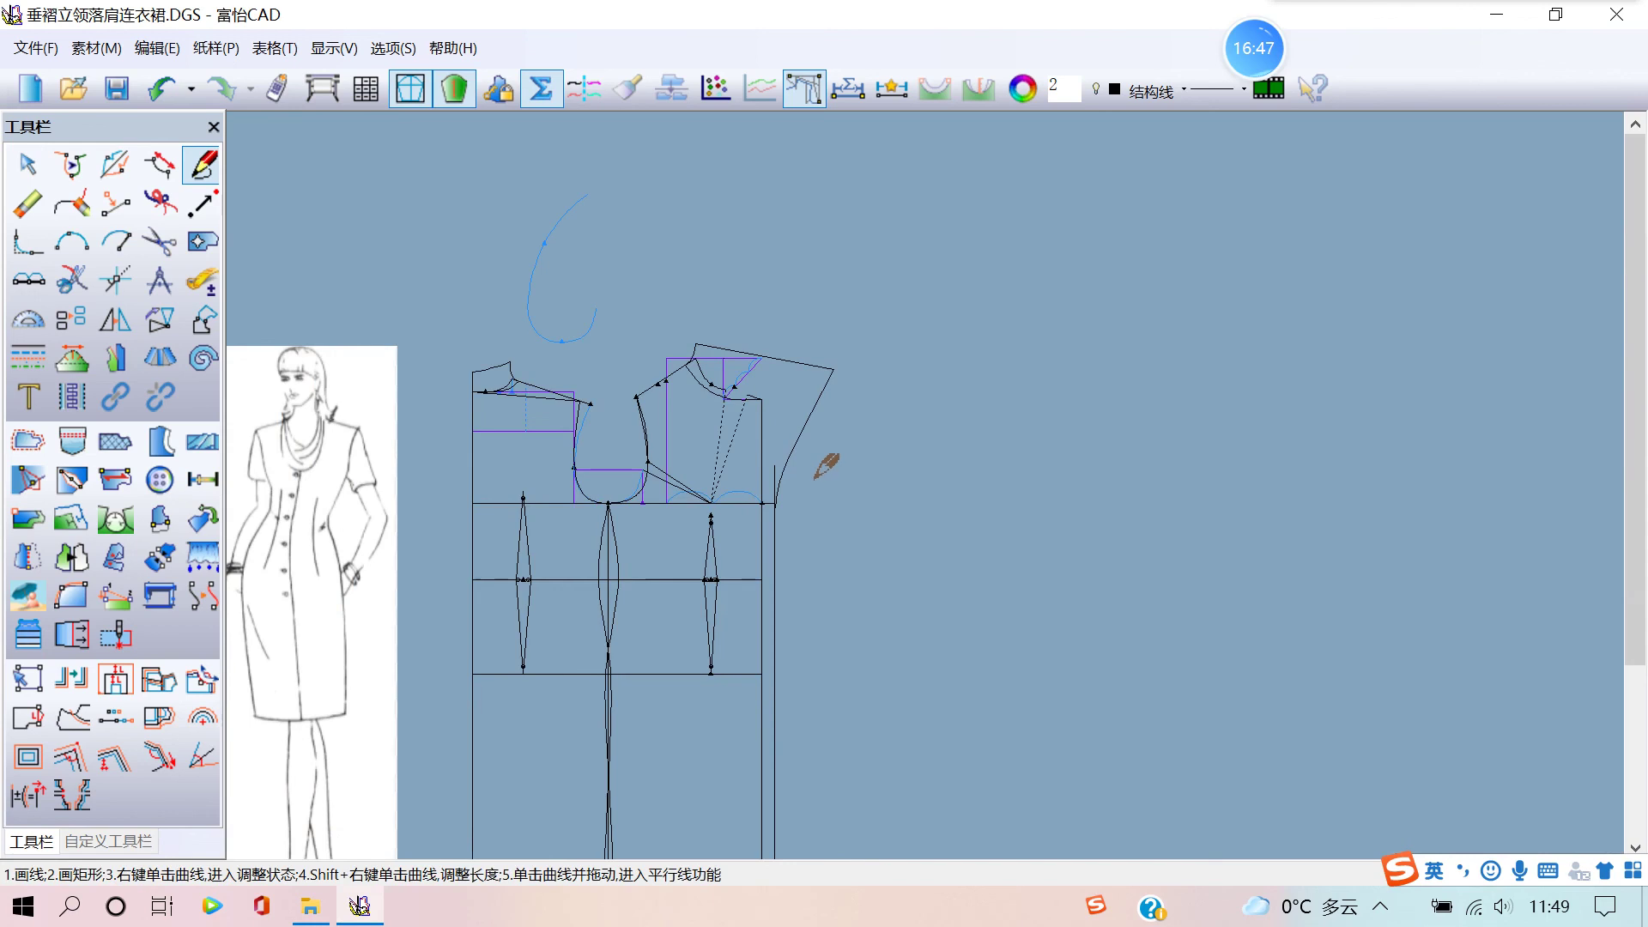
- Zoom out over the full dress draft and select the Buttonhole (扣眼) tool
{"action": "scroll", "coordinate": [822, 455], "scroll_direction": "up", "scroll_amount": 1}
{"action": "scroll", "coordinate": [811, 430], "scroll_direction": "up", "scroll_amount": 1}
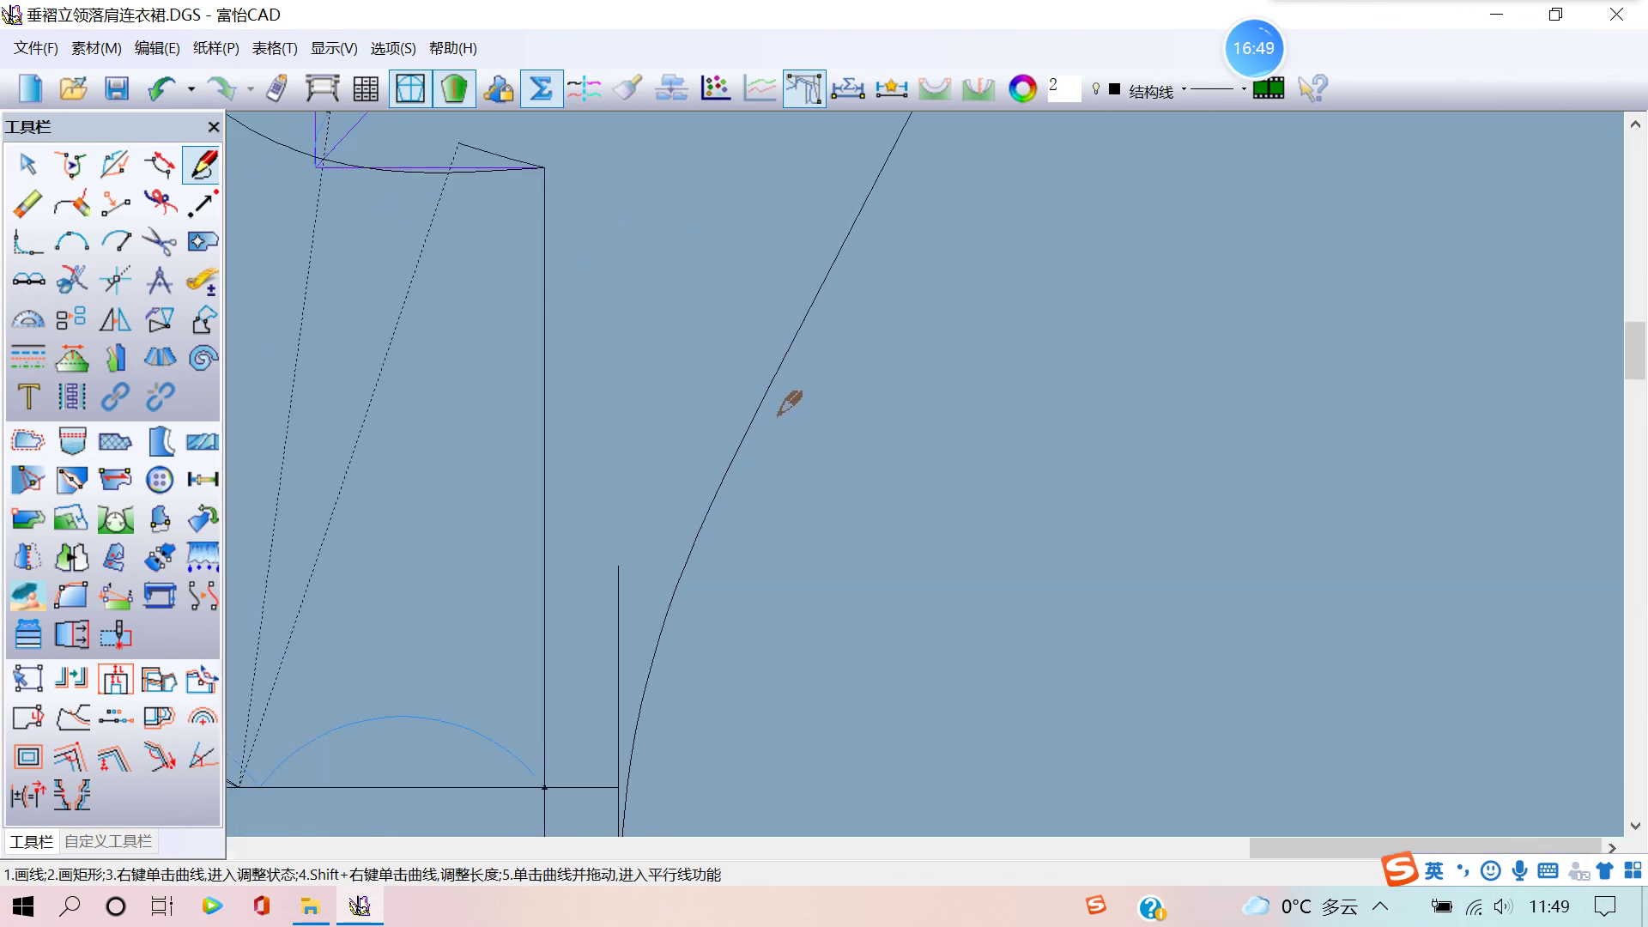
{"action": "scroll", "coordinate": [789, 403], "scroll_direction": "down", "scroll_amount": 2}
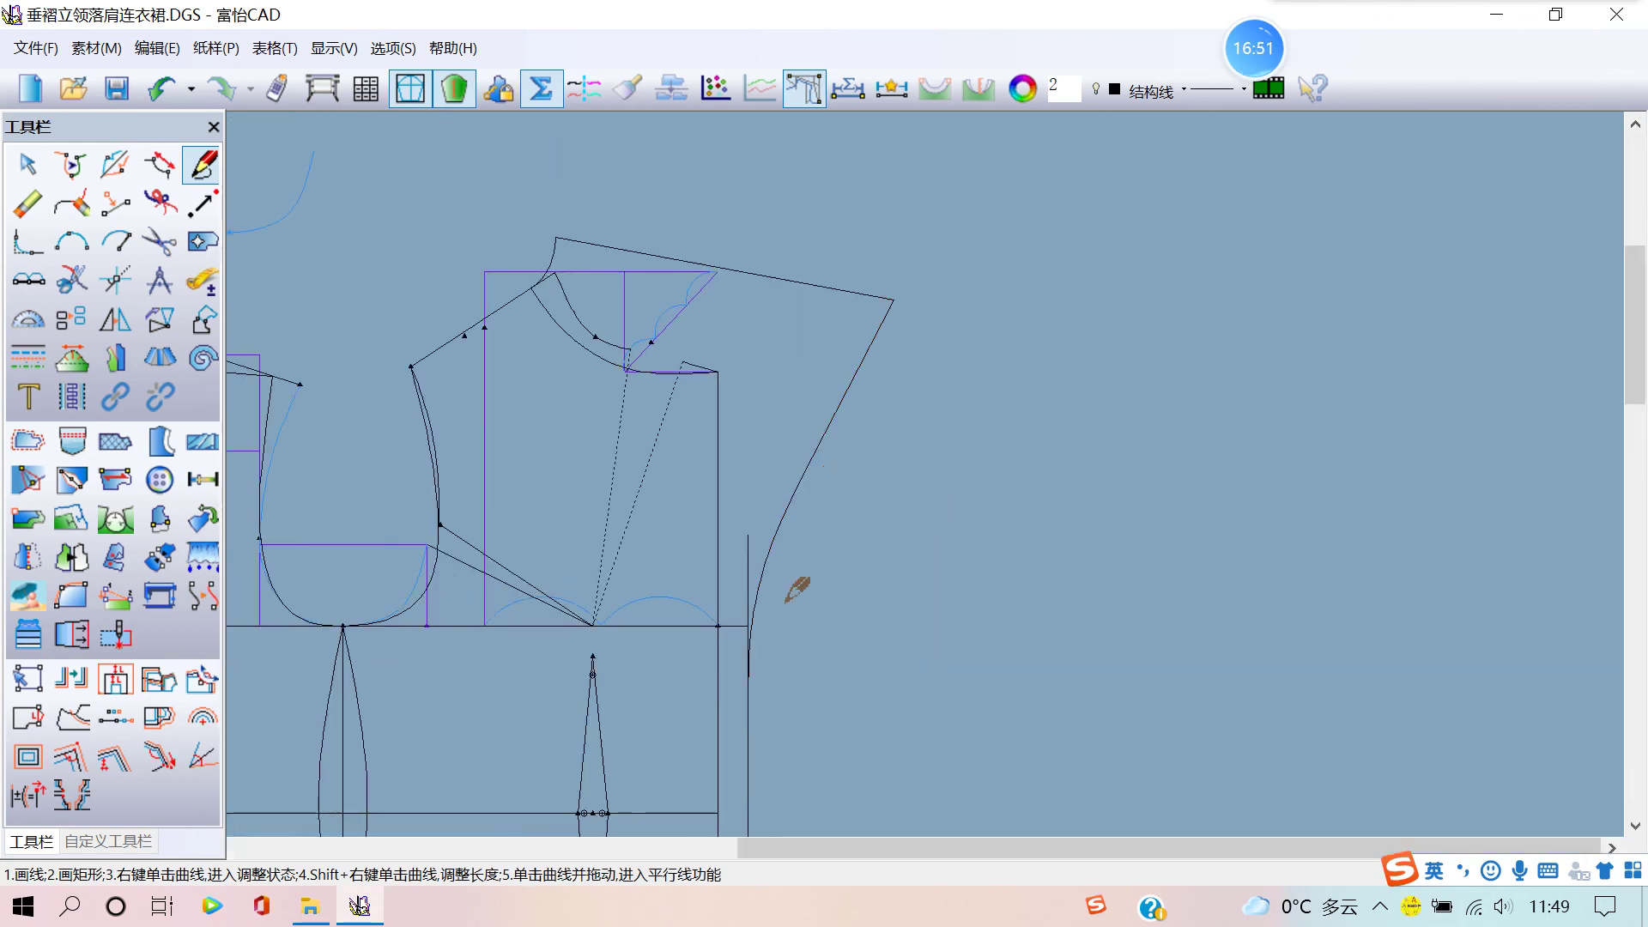
{"action": "scroll", "coordinate": [820, 456], "scroll_direction": "down", "scroll_amount": 1}
{"action": "scroll", "coordinate": [816, 460], "scroll_direction": "down", "scroll_amount": 1}
{"action": "scroll", "coordinate": [816, 460], "scroll_direction": "down", "scroll_amount": 2}
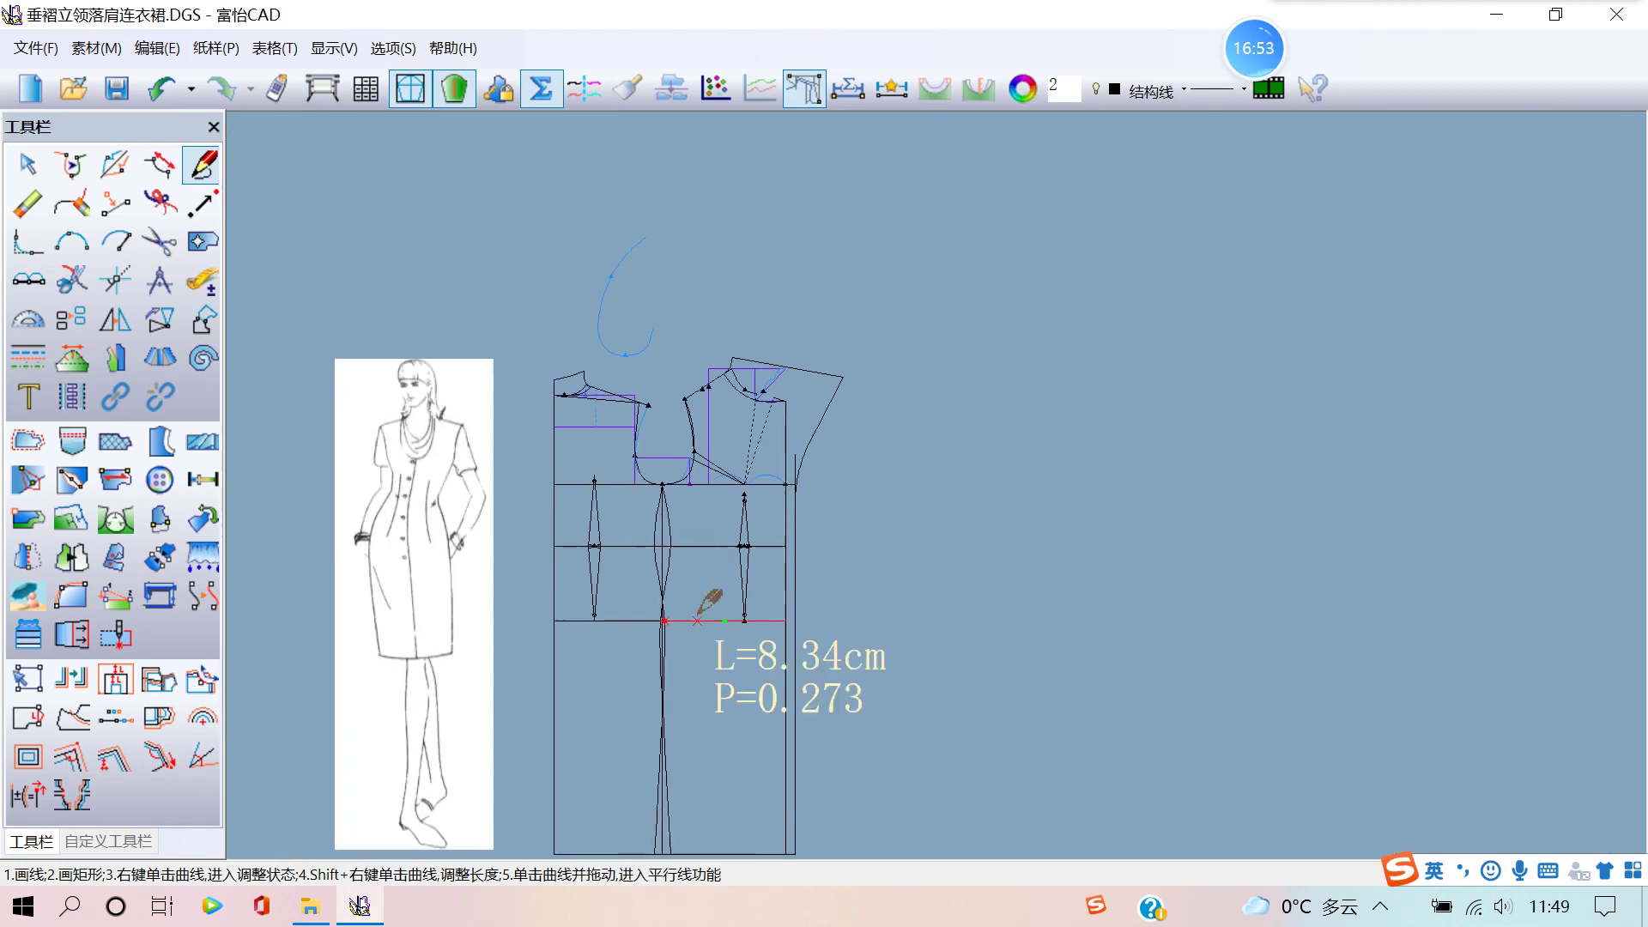
{"action": "scroll", "coordinate": [712, 592], "scroll_direction": "up", "scroll_amount": 1}
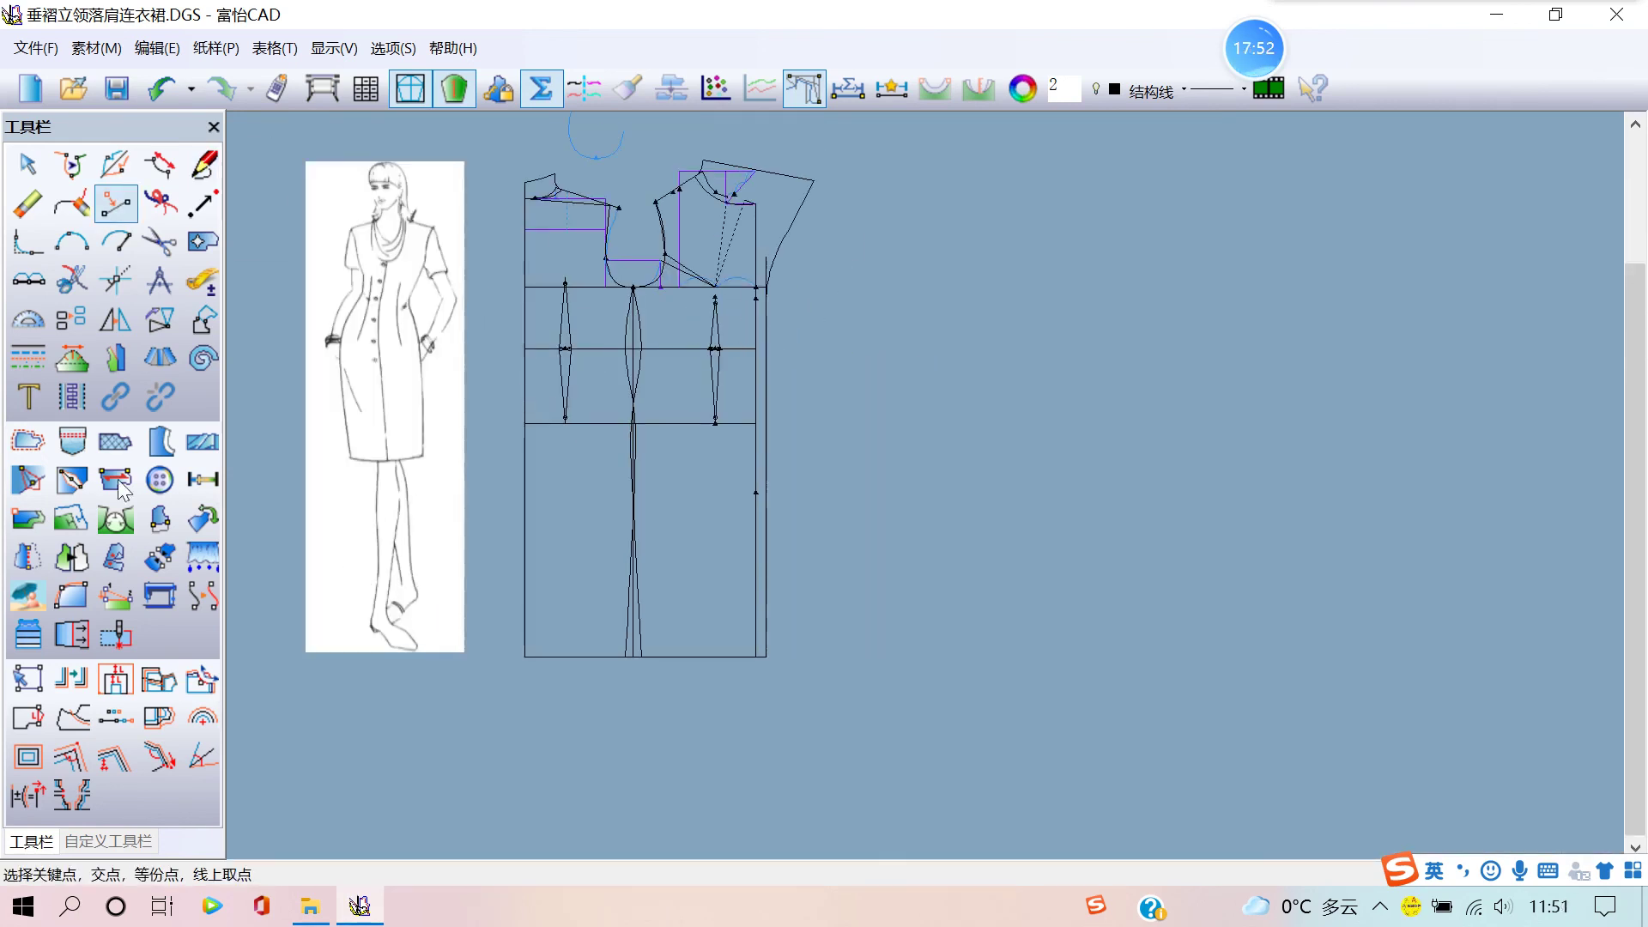
{"action": "left_click", "coordinate": [194, 485]}
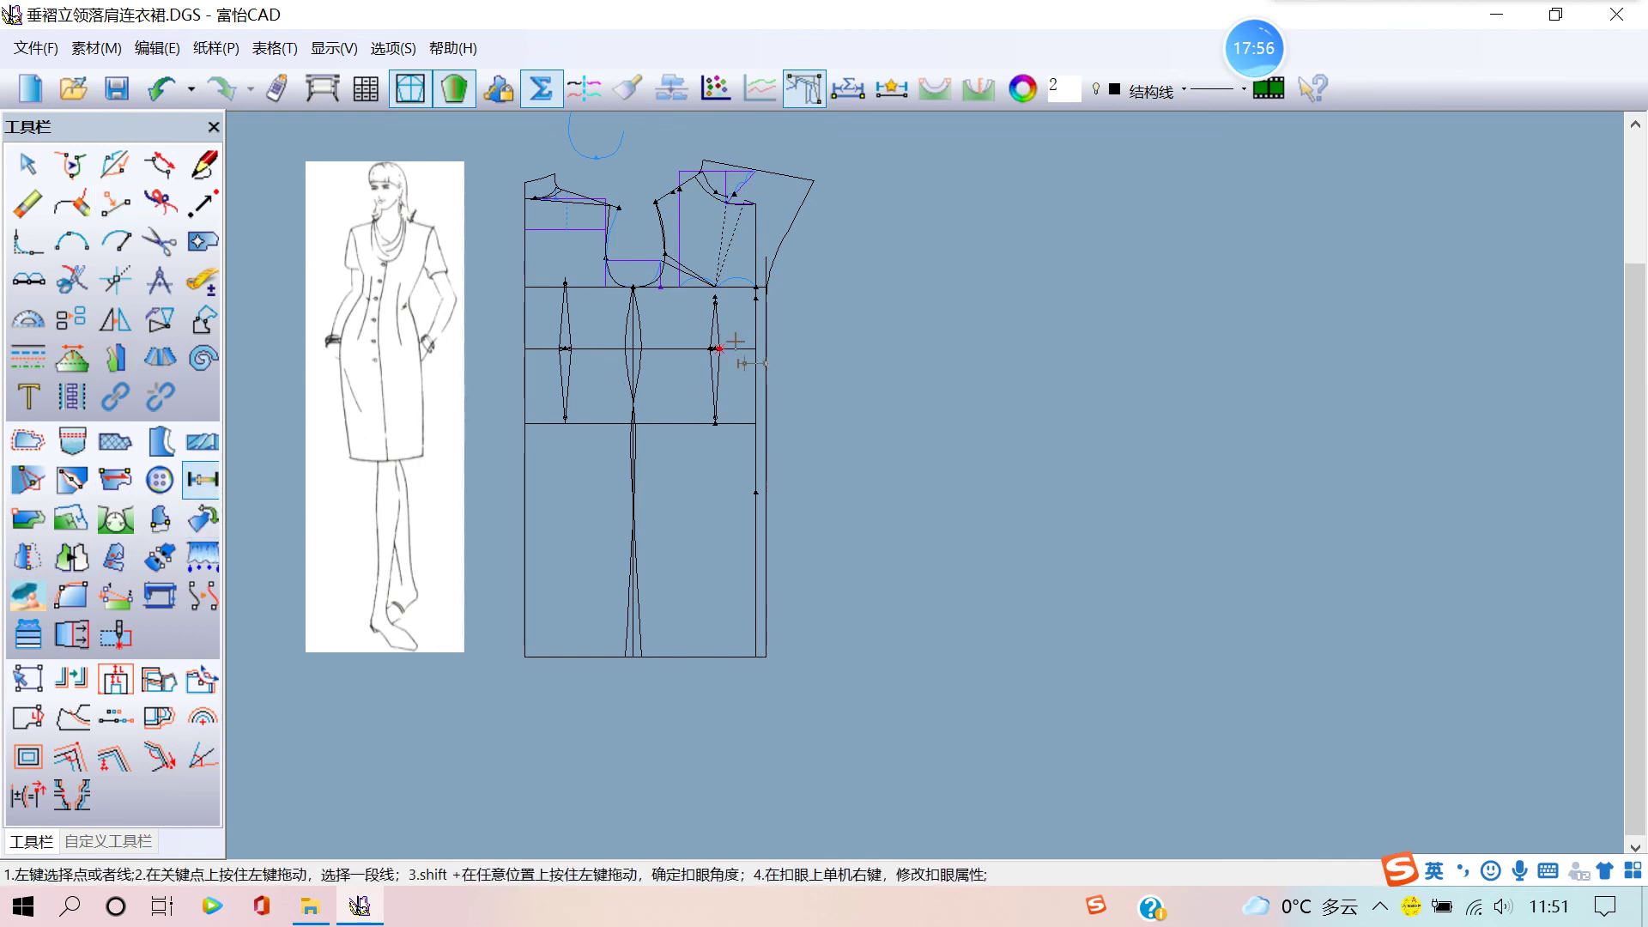